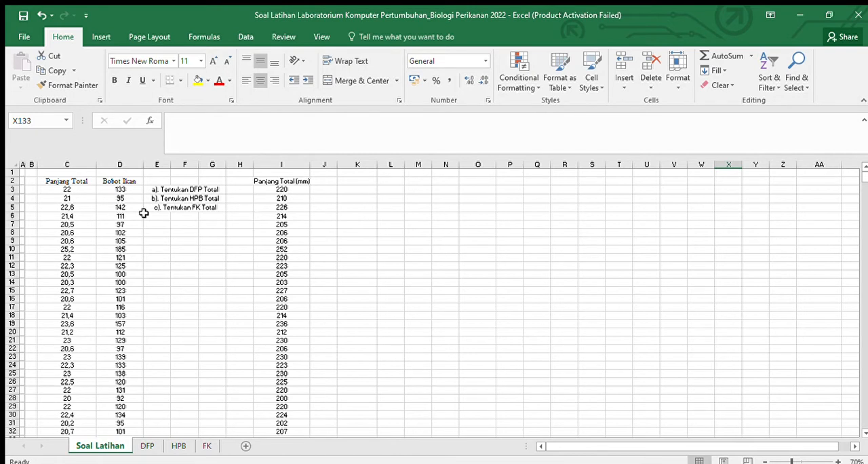
Step: Examine the length and weight headers, the millimetre conversion formulas in column I, and the three tasks in E3:E5
{"action": "left_click", "coordinate": [71, 182]}
{"action": "left_click", "coordinate": [110, 182]}
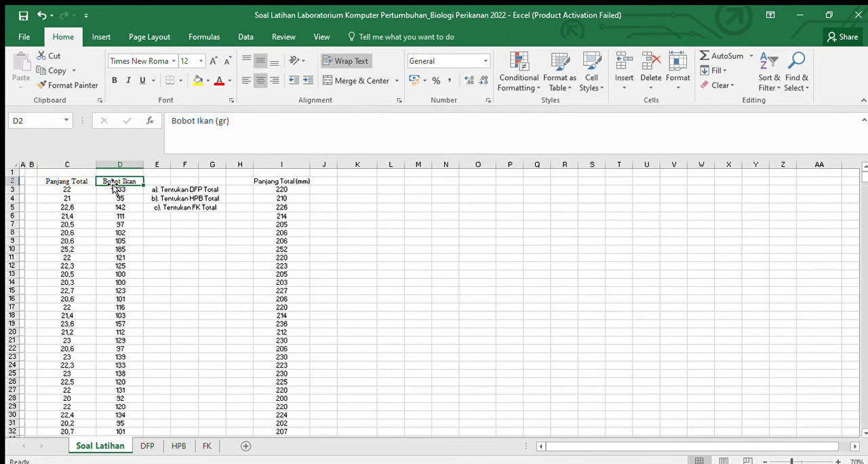
{"action": "left_click", "coordinate": [71, 182]}
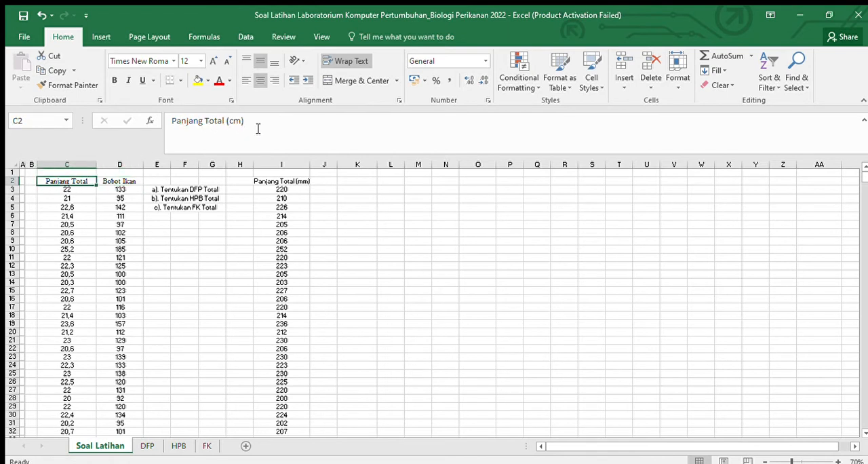
{"action": "left_click", "coordinate": [302, 184]}
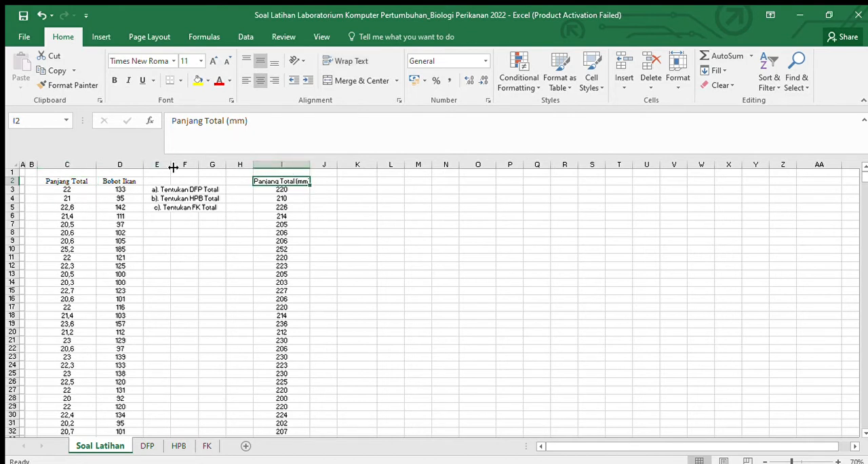
{"action": "left_click", "coordinate": [285, 190]}
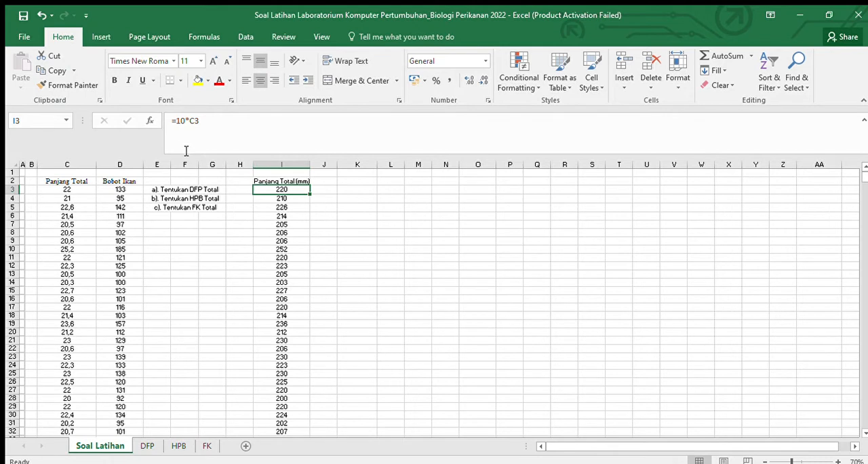
{"action": "left_click", "coordinate": [297, 207]}
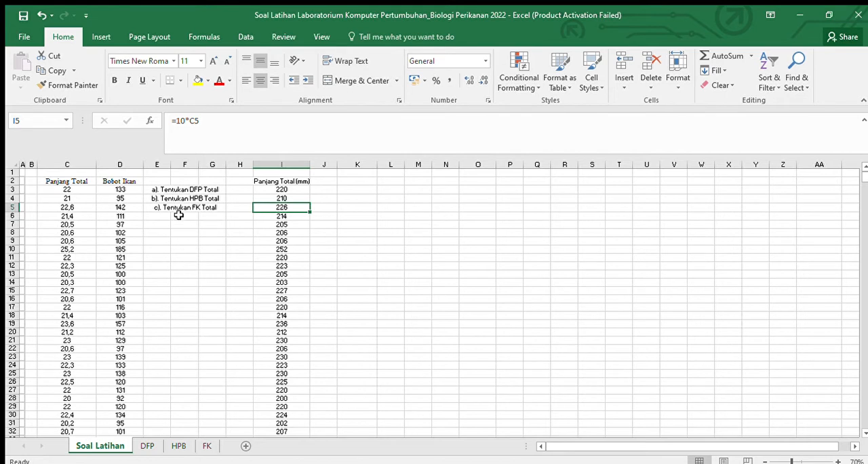
{"action": "left_click", "coordinate": [173, 189]}
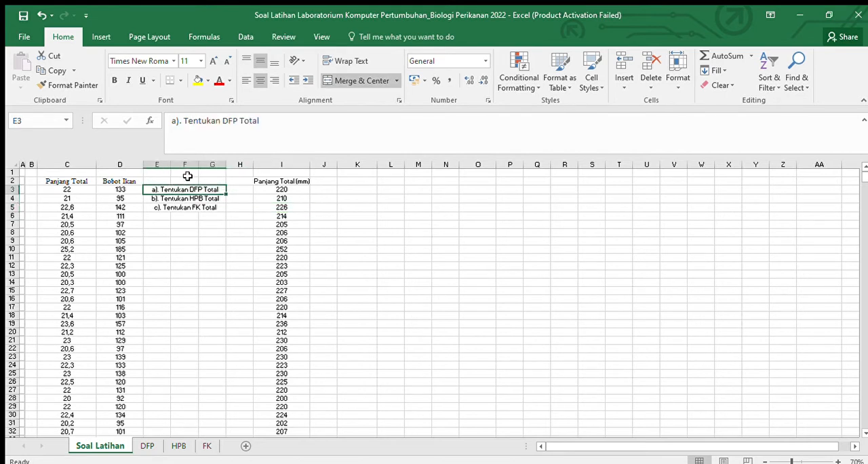
{"action": "key", "text": "Down"}
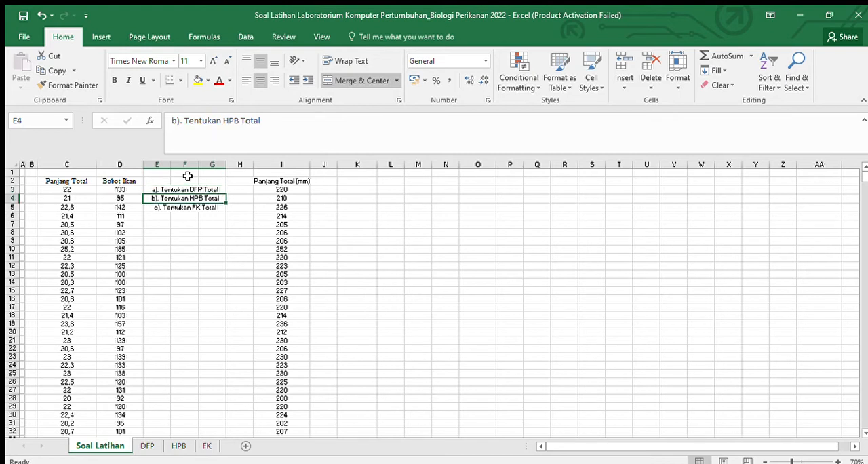
{"action": "key", "text": "Down"}
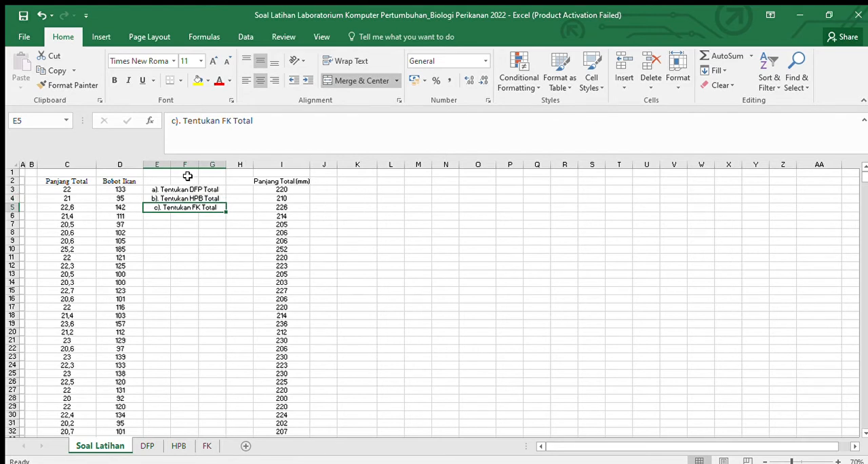
Step: On the DFP sheet, calculate n in H5 by counting the Panjang Total values with =COUNT(A2:A172)
{"action": "left_click", "coordinate": [147, 445]}
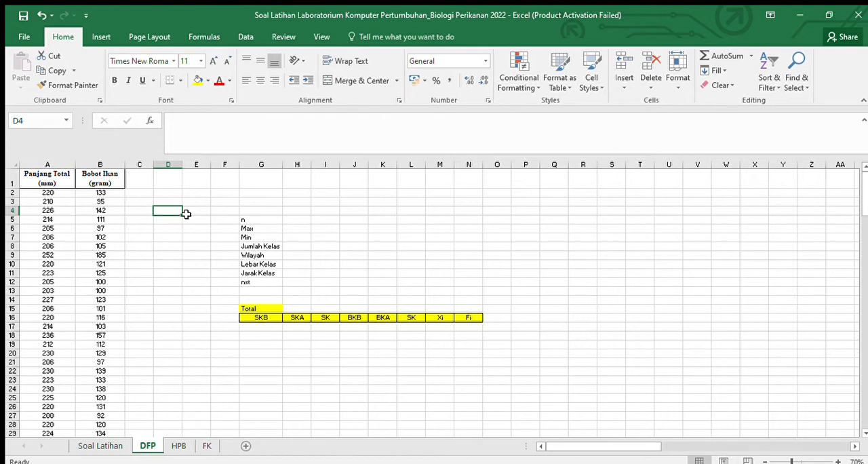
{"action": "left_click", "coordinate": [299, 219]}
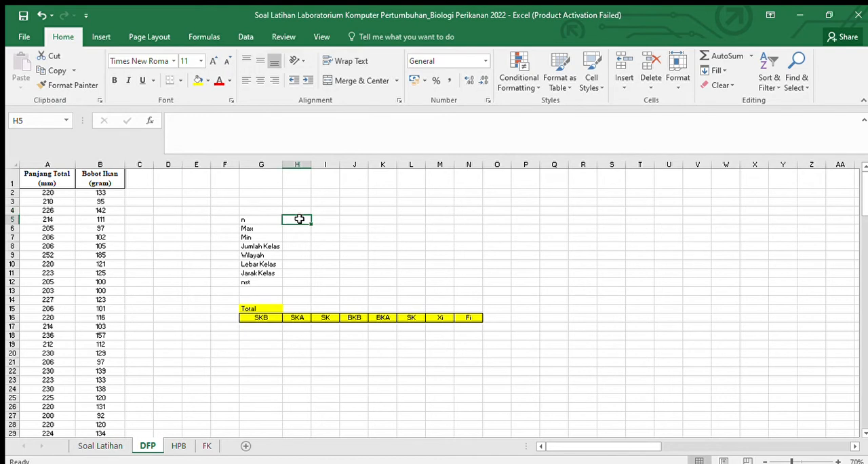
{"action": "type", "text": "="}
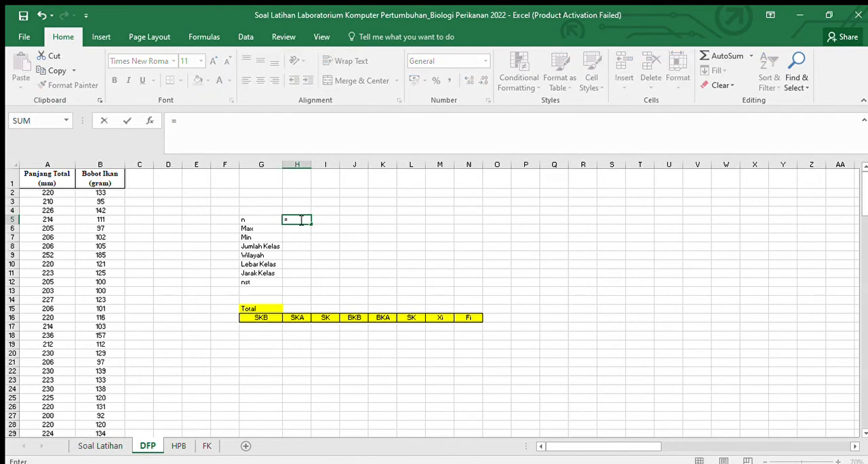
{"action": "type", "text": "coun"}
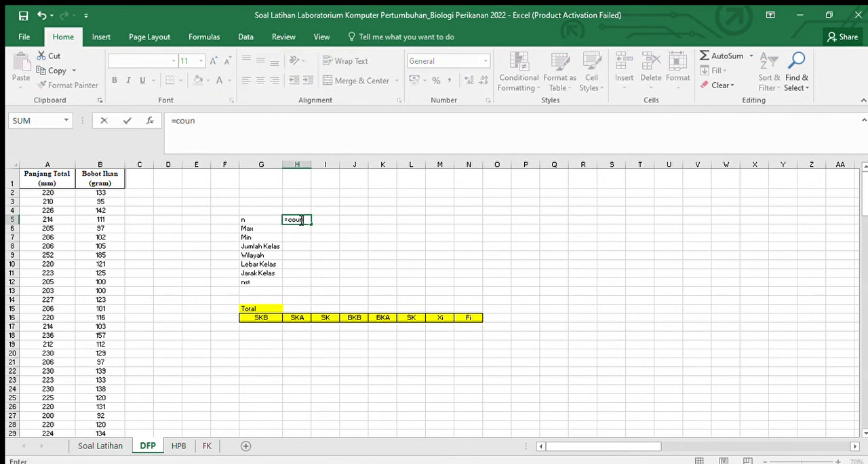
{"action": "key", "text": "Tab"}
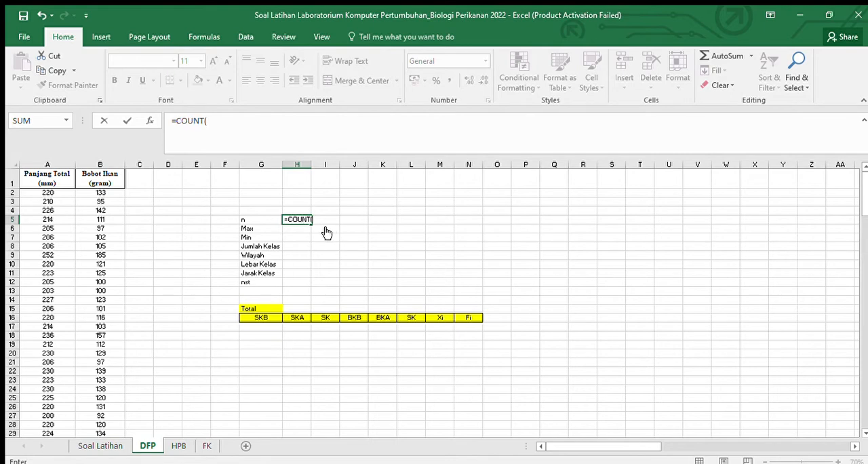
{"action": "left_click", "coordinate": [49, 194]}
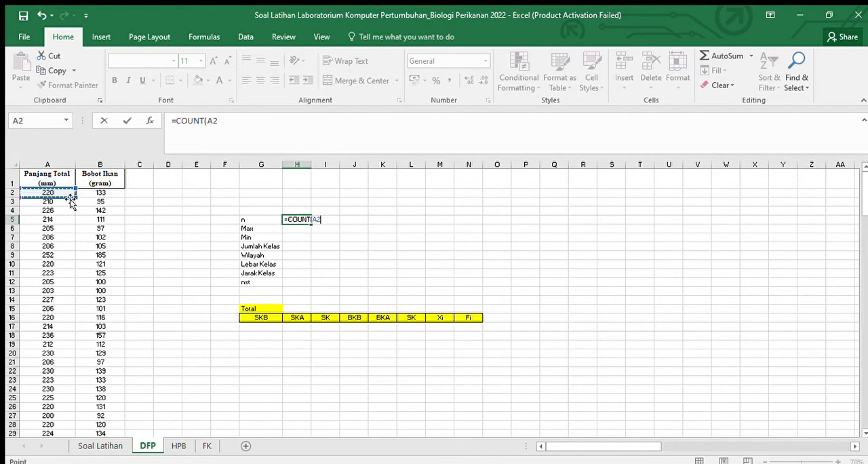
{"action": "key", "text": "ctrl+shift+Down"}
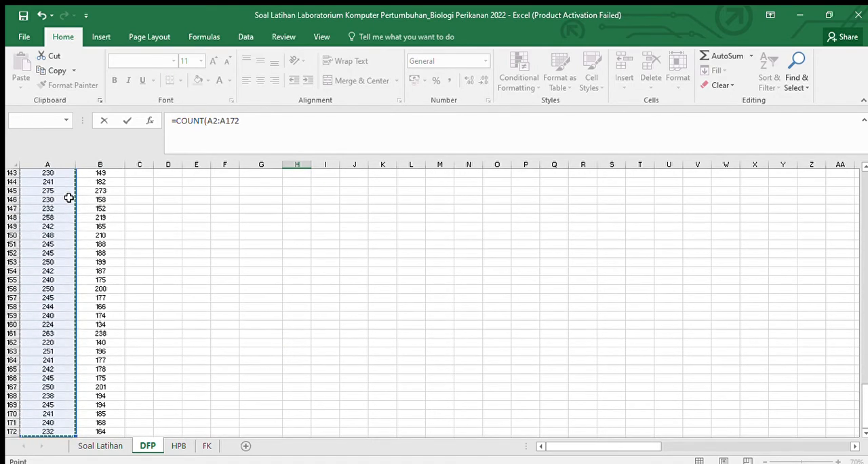
{"action": "key", "text": "Return"}
{"action": "scroll", "coordinate": [69, 197], "scroll_direction": "up", "scroll_amount": 3}
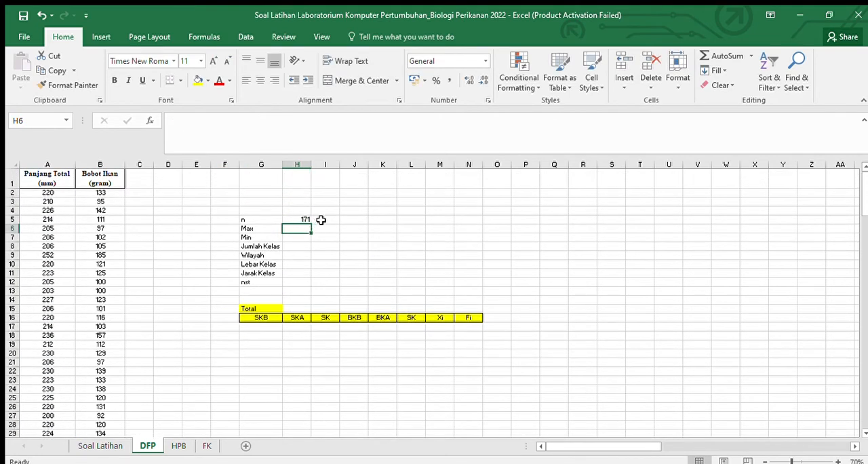
Step: Check the number of Bobot Ikan values with =COUNT(B2:B172) in I5 and clear that cell
{"action": "left_click", "coordinate": [321, 219]}
{"action": "type", "text": "="}
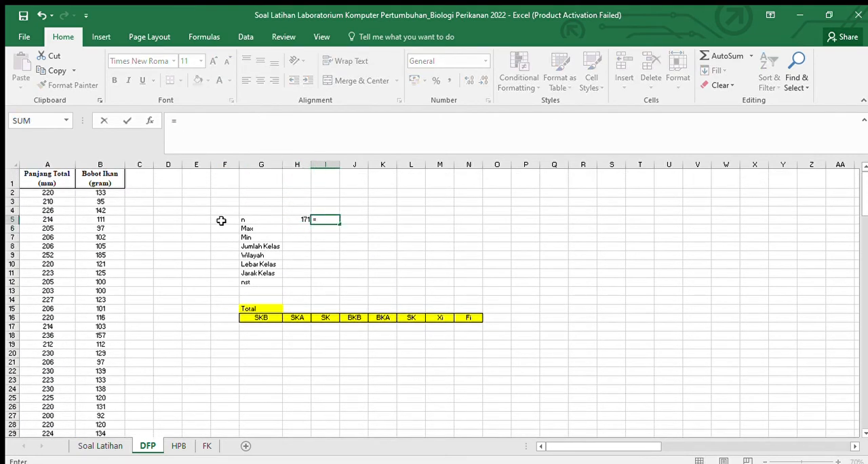
{"action": "type", "text": "cou"}
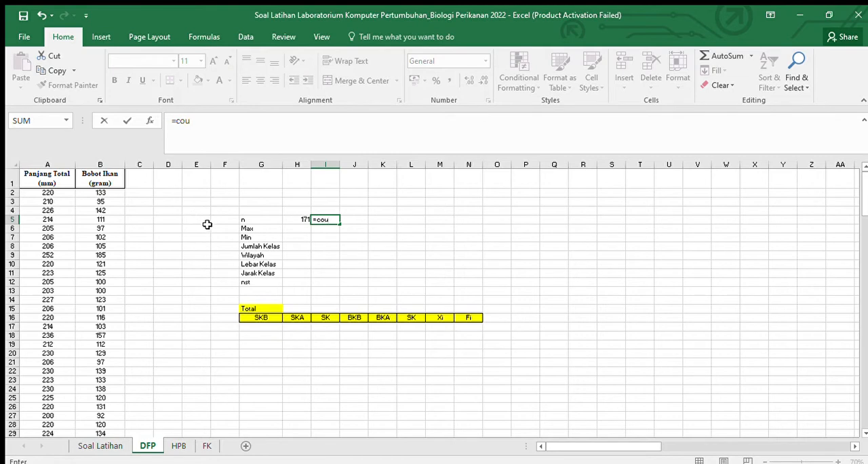
{"action": "key", "text": "Tab"}
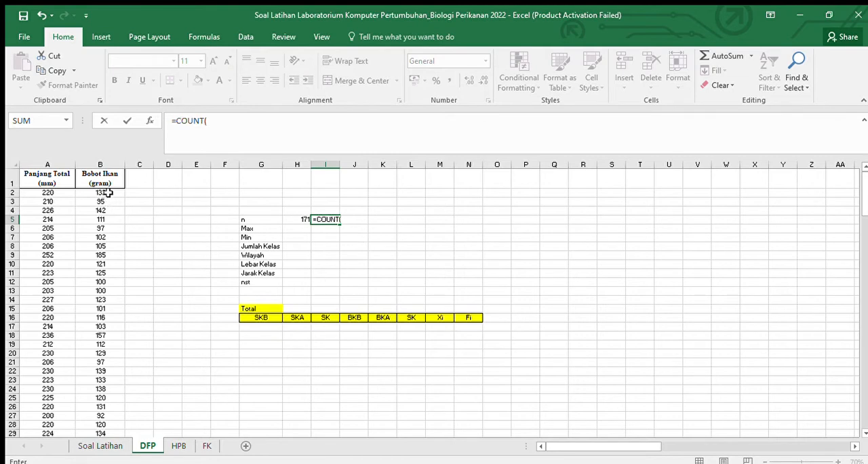
{"action": "left_click", "coordinate": [107, 192]}
{"action": "key", "text": "ctrl+shift+Down"}
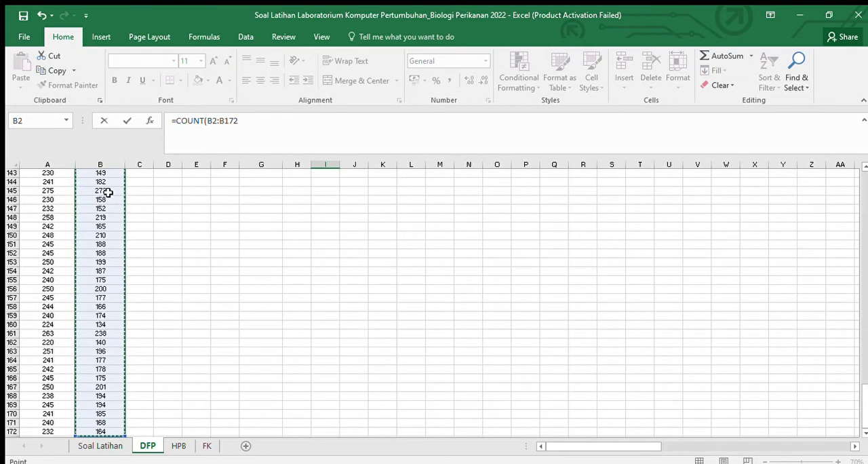
{"action": "key", "text": "Return"}
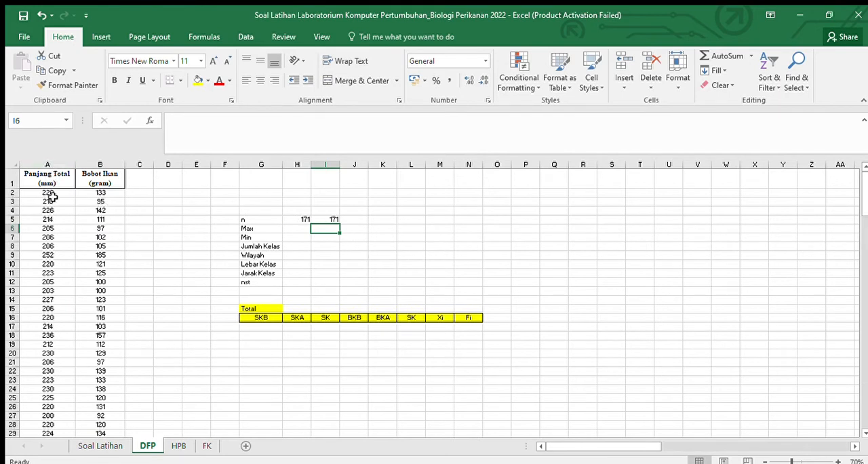
{"action": "left_click", "coordinate": [325, 218]}
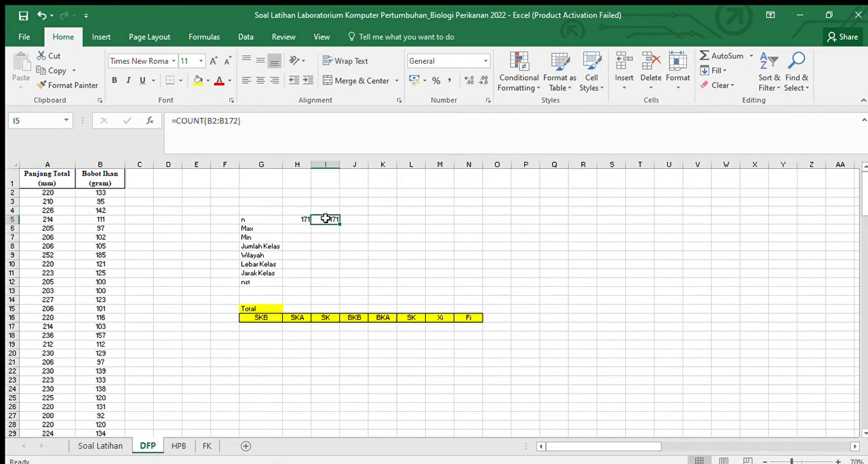
{"action": "key", "text": "BackSpace"}
{"action": "left_click_drag", "start_coordinate": [421, 222], "coordinate": [405, 228]}
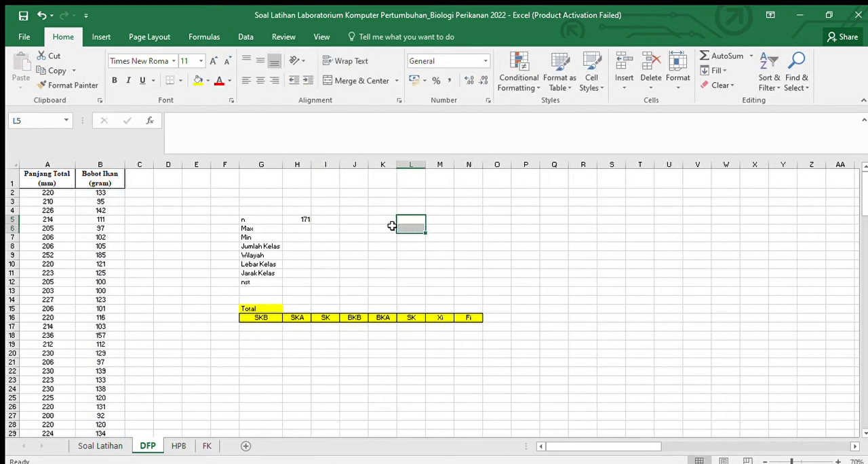
Step: Calculate the maximum Panjang Total in H6 with the MAX function over A2:A172
{"action": "left_click", "coordinate": [304, 230]}
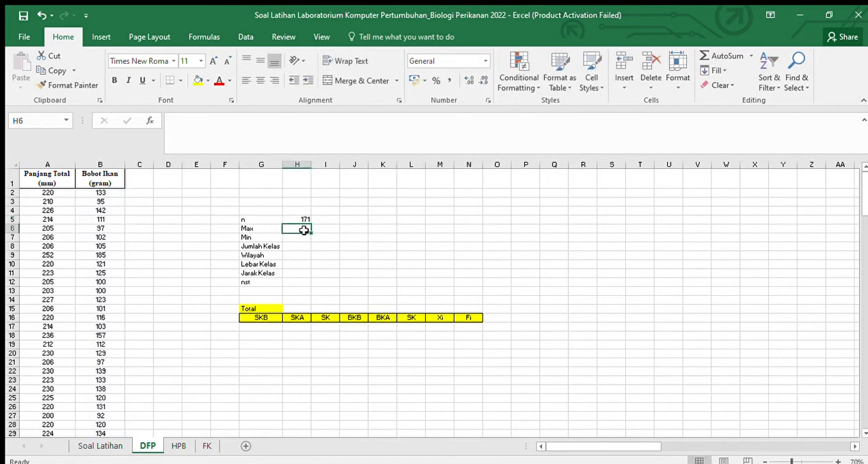
{"action": "type", "text": "=max"}
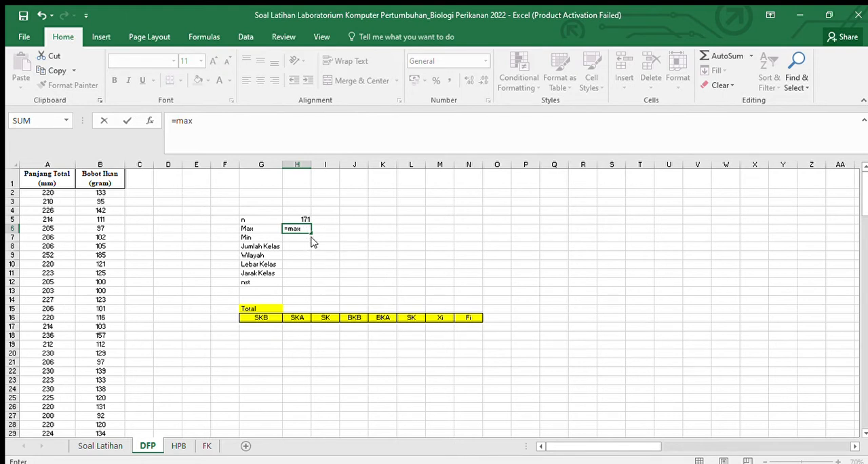
{"action": "key", "text": "Tab"}
{"action": "left_click", "coordinate": [50, 192]}
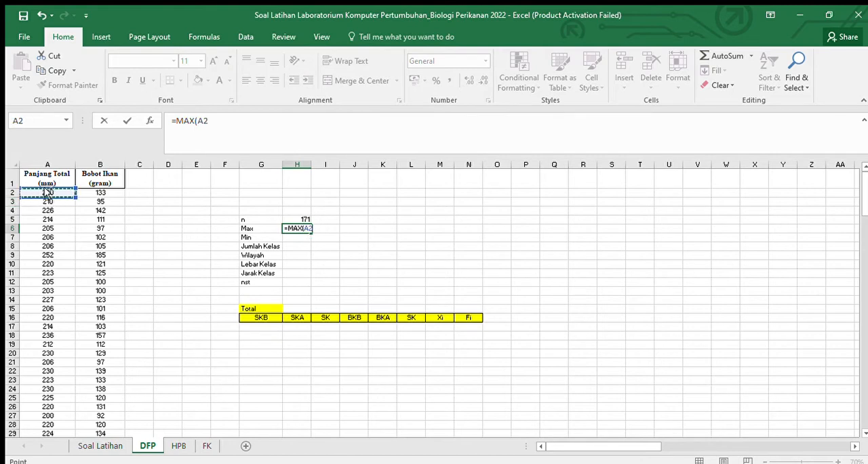
{"action": "key", "text": "ctrl+shift+Down"}
{"action": "key", "text": "Return"}
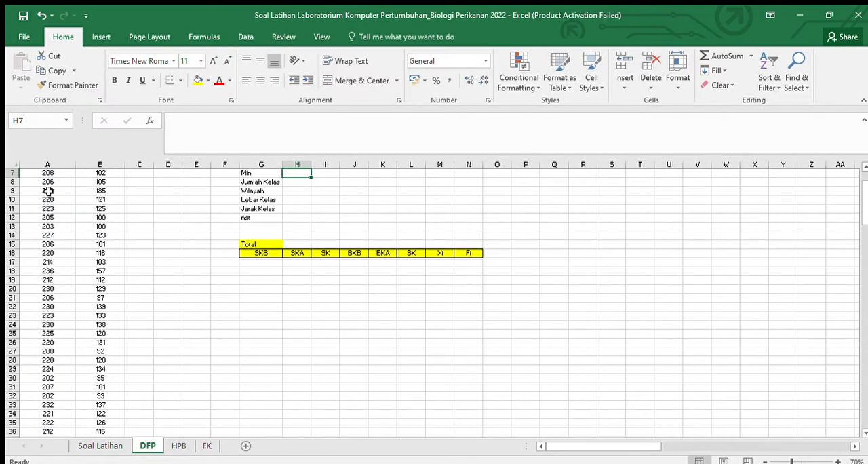
{"action": "scroll", "coordinate": [172, 227], "scroll_direction": "up", "scroll_amount": 2}
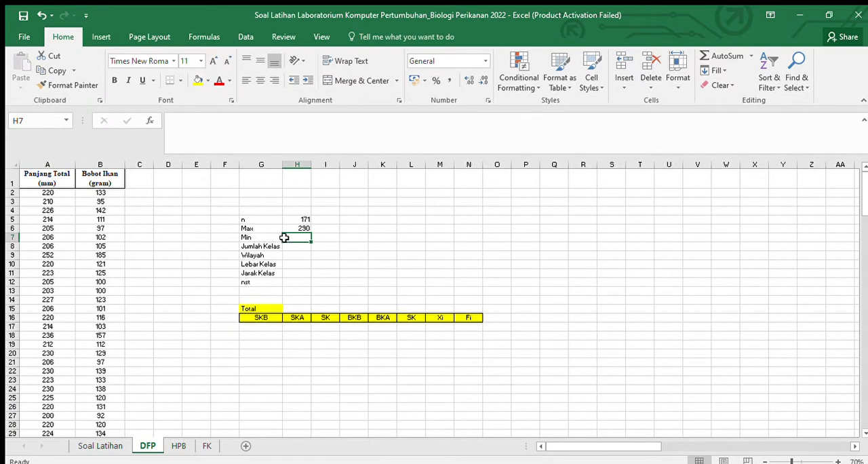
Step: Calculate the minimum Panjang Total in H7 with =MIN(A2:A172)
{"action": "type", "text": "="}
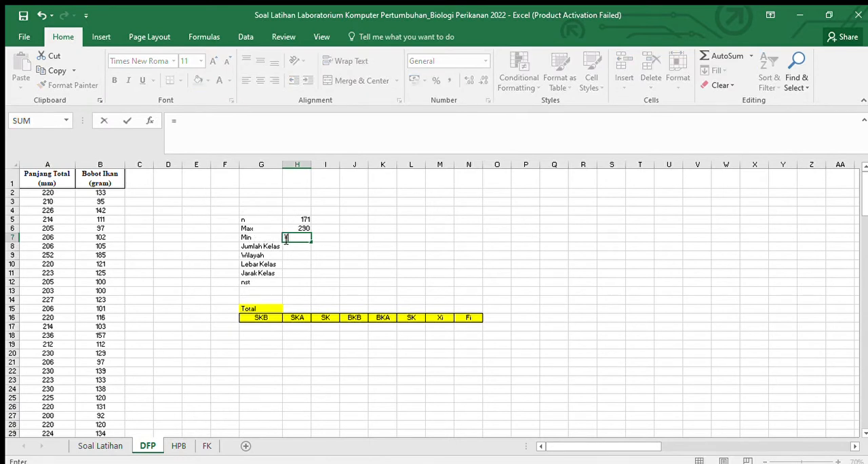
{"action": "type", "text": "min"}
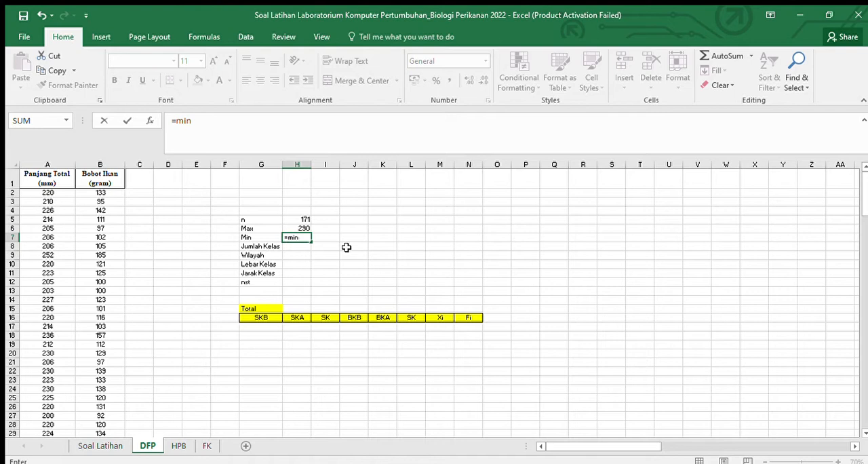
{"action": "key", "text": "Tab"}
{"action": "left_click", "coordinate": [61, 193]}
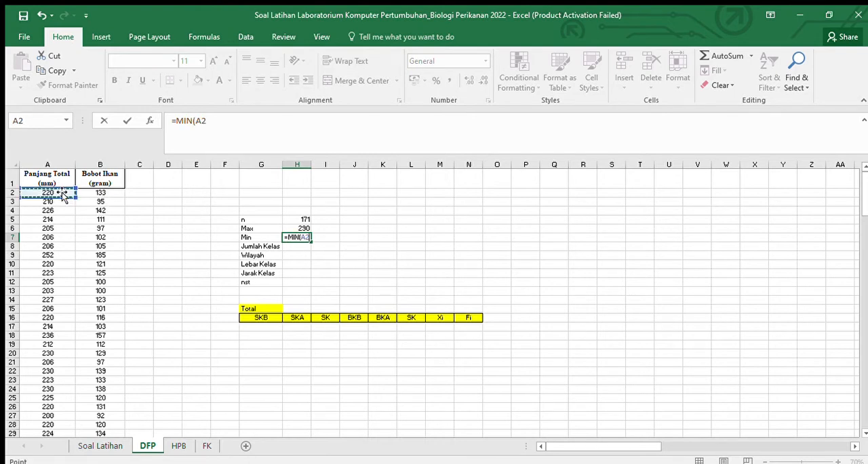
{"action": "key", "text": "ctrl+shift+Down"}
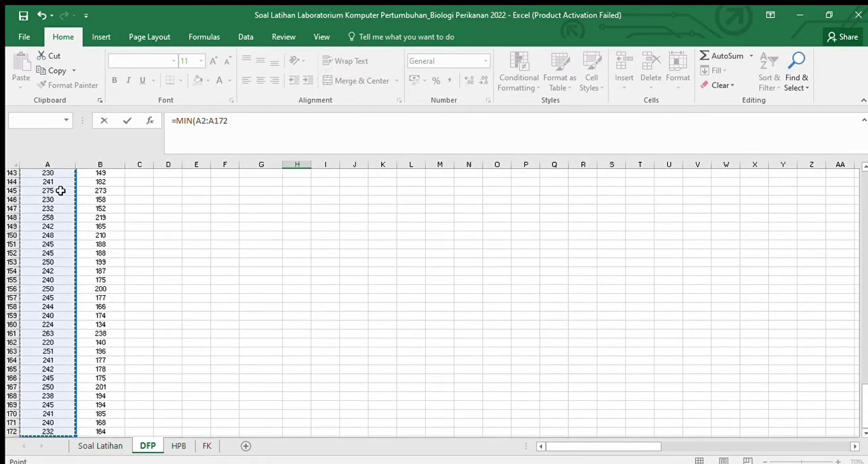
{"action": "key", "text": "Return"}
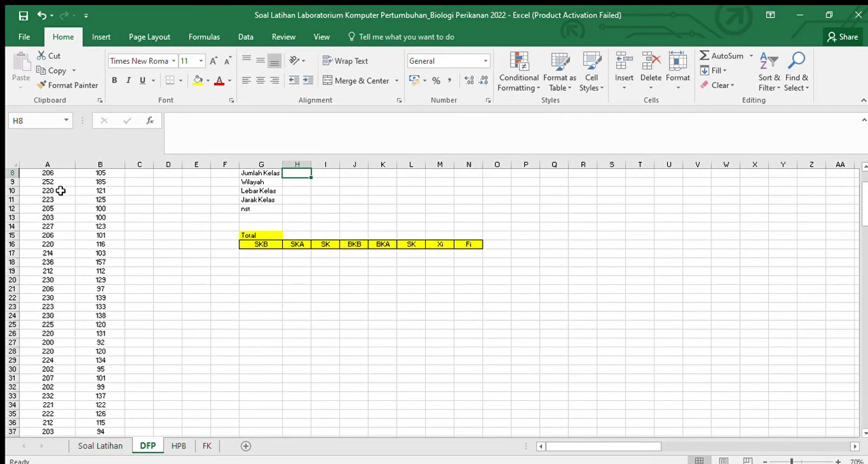
{"action": "scroll", "coordinate": [319, 228], "scroll_direction": "up", "scroll_amount": 3}
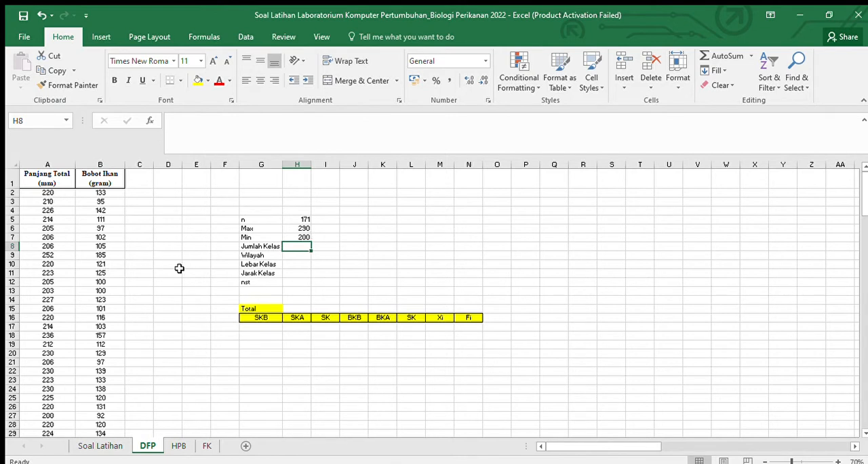
Step: Try to calculate Jumlah Kelas in H8 with the formula =1+3,32LOG(H5)
{"action": "type", "text": "="}
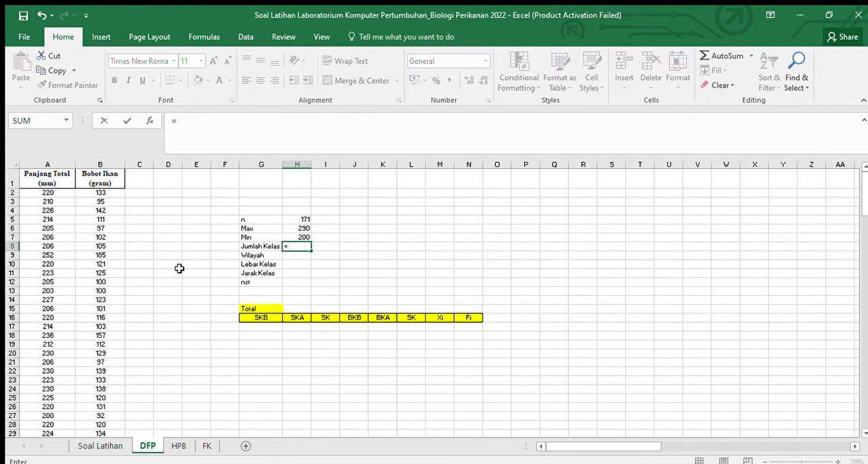
{"action": "type", "text": "1+3,32log"}
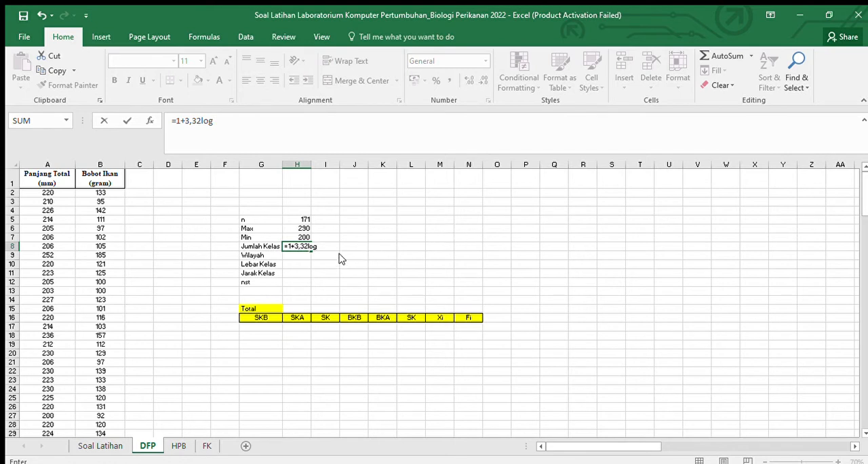
{"action": "key", "text": "Tab"}
{"action": "left_click", "coordinate": [298, 219]}
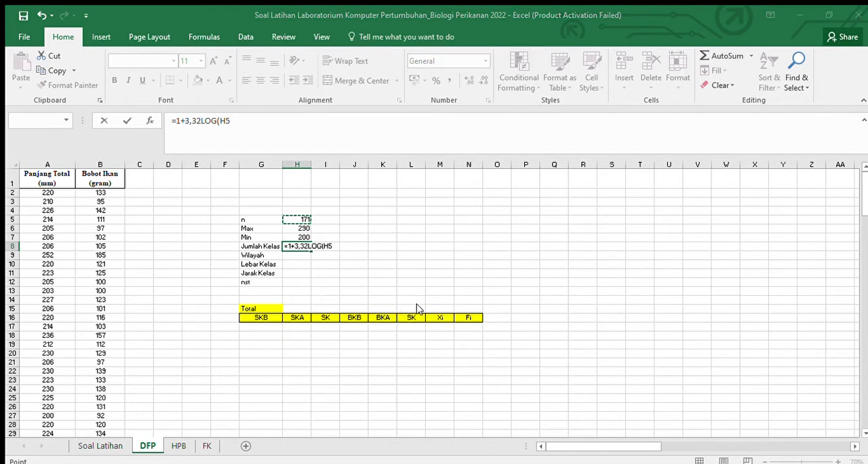
{"action": "left_click", "coordinate": [252, 128]}
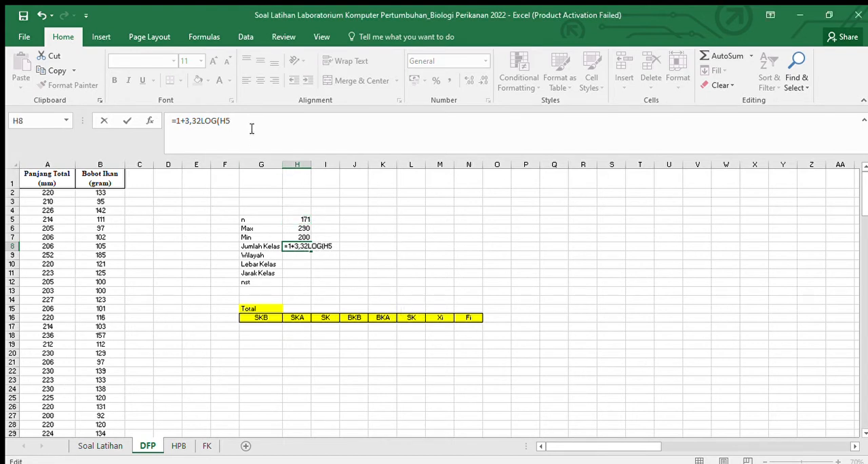
{"action": "type", "text": ")"}
{"action": "left_click", "coordinate": [405, 306]}
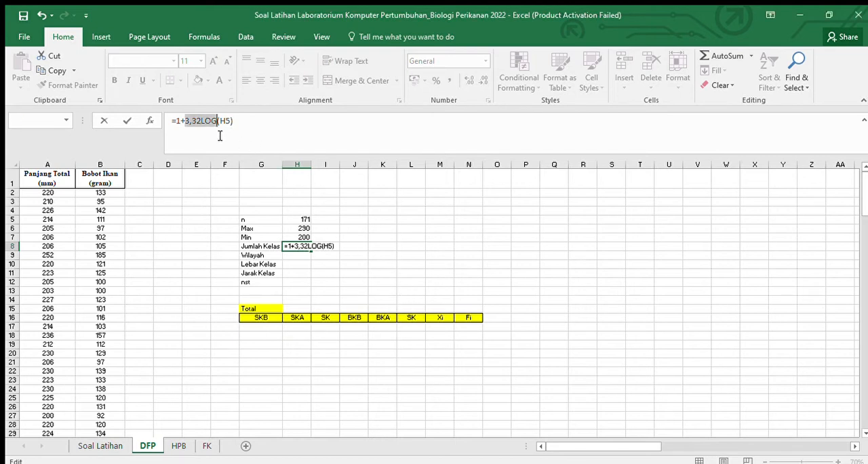
Step: Correct the Jumlah Kelas formula in H8 to =1+3,32*LOG(H5) by adding the missing multiplication sign
{"action": "left_click", "coordinate": [217, 123]}
{"action": "key", "text": "Left"}
{"action": "key", "text": "Left"}
{"action": "key", "text": "Left"}
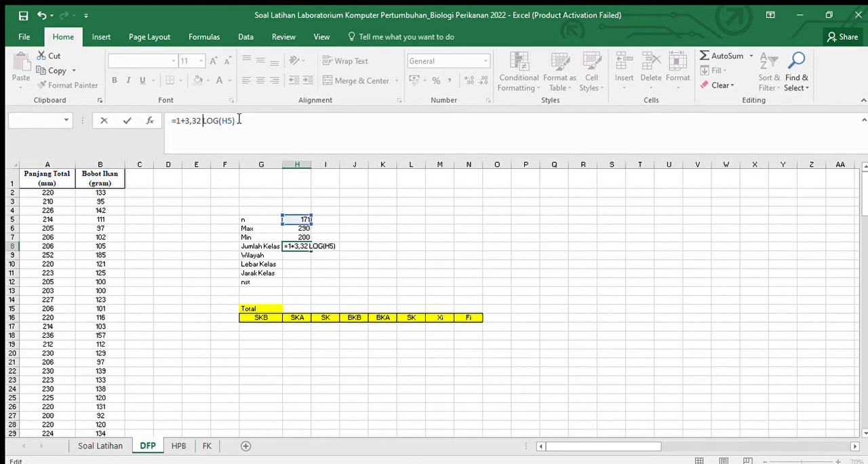
{"action": "key", "text": "Return"}
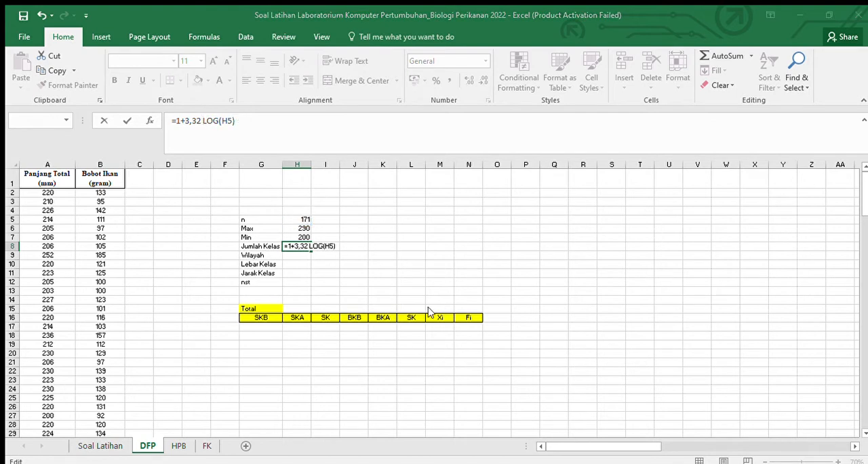
{"action": "left_click", "coordinate": [401, 314]}
{"action": "left_click", "coordinate": [227, 124]}
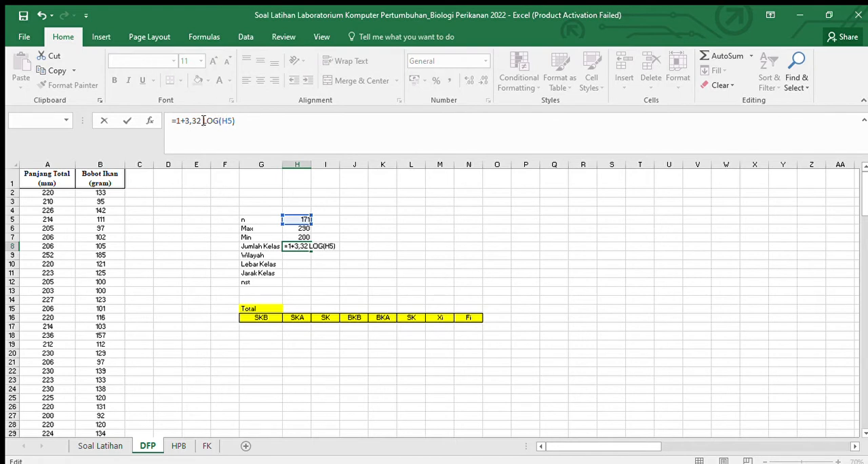
{"action": "type", "text": "*"}
{"action": "key", "text": "Return"}
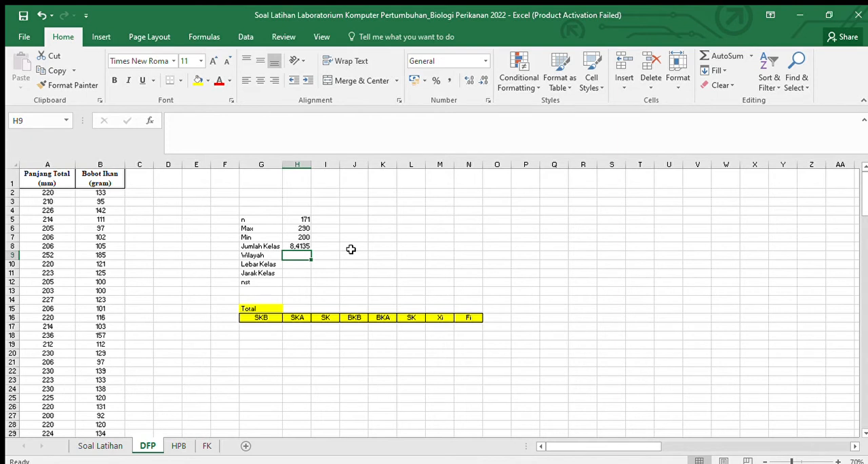
Step: Enter the rounded-up class count 9 in I8, beside the calculated Jumlah Kelas
{"action": "left_click", "coordinate": [315, 247]}
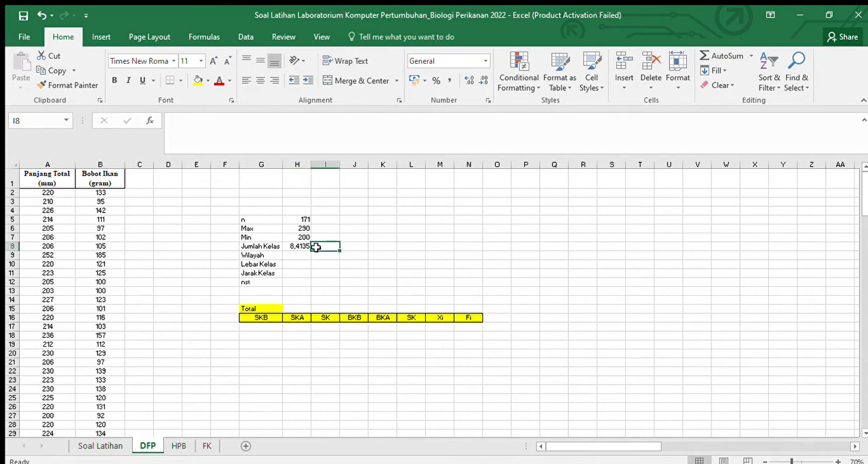
{"action": "left_click", "coordinate": [299, 248]}
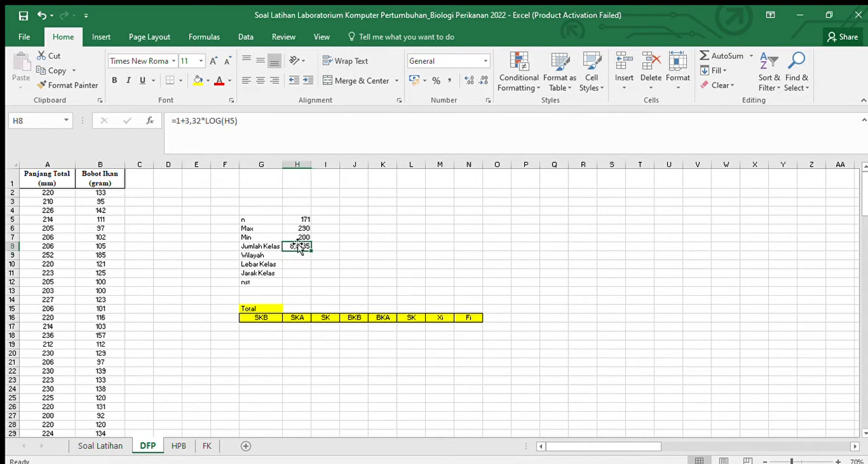
{"action": "left_click", "coordinate": [319, 247]}
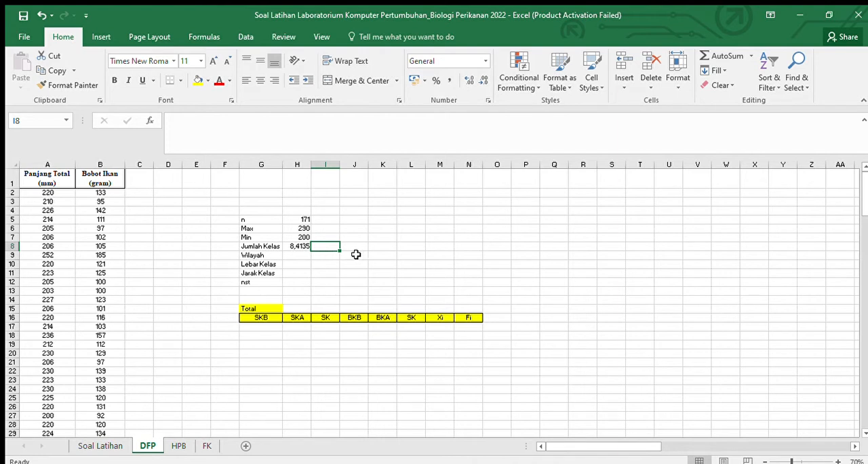
{"action": "type", "text": "9"}
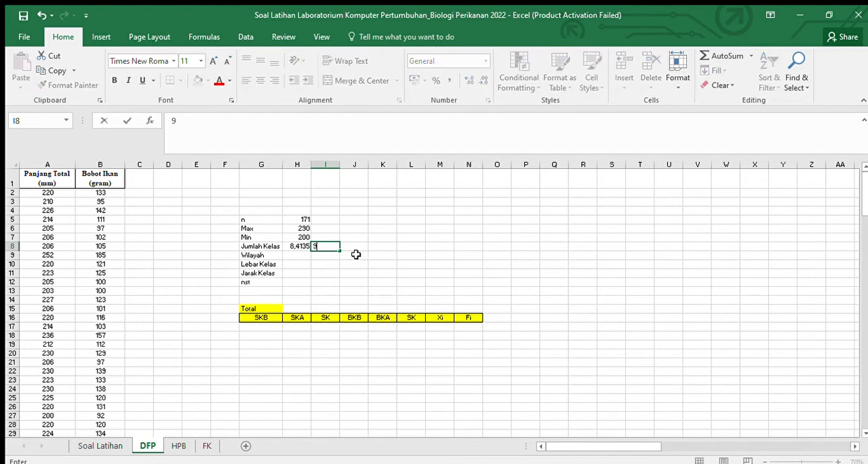
{"action": "left_click", "coordinate": [306, 254]}
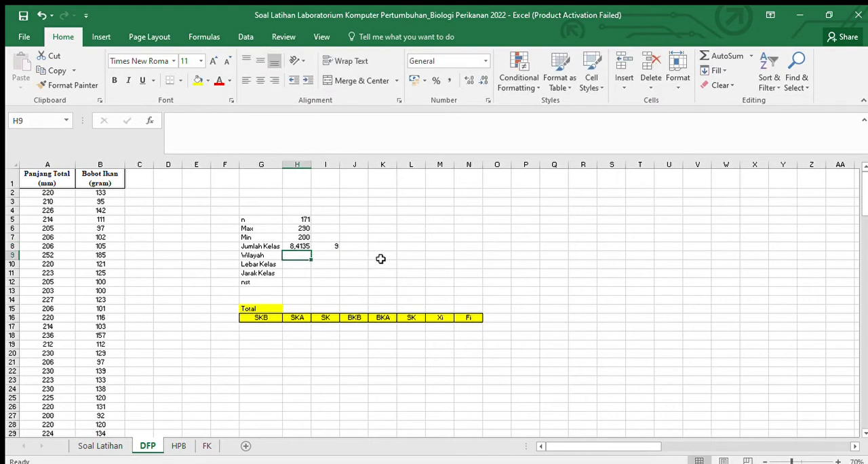
Step: Calculate Wilayah in H9 by subtracting the minimum from the maximum with =H6-H7
{"action": "type", "text": "="}
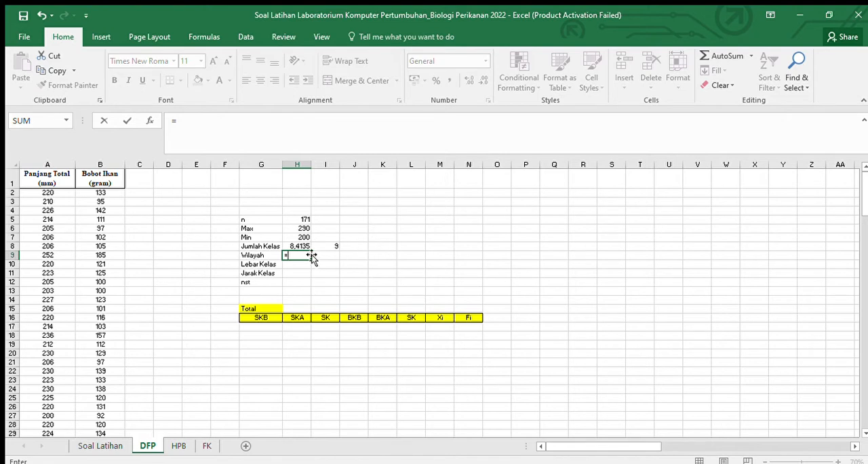
{"action": "left_click", "coordinate": [304, 227]}
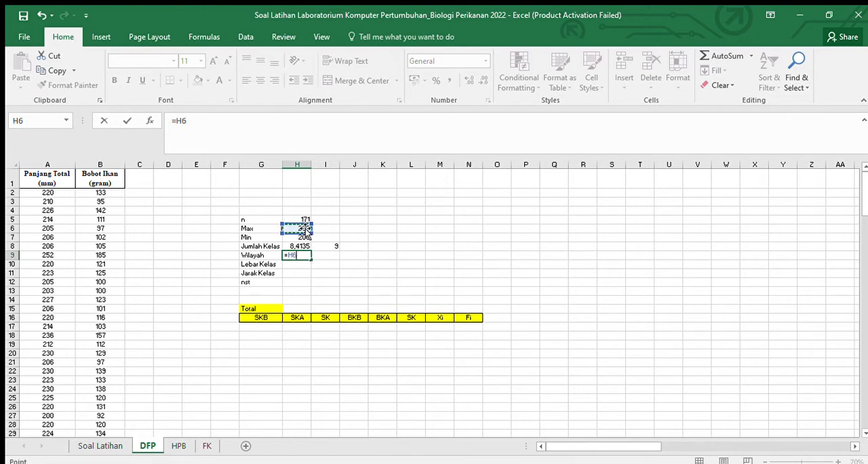
{"action": "type", "text": "-"}
{"action": "left_click", "coordinate": [297, 237]}
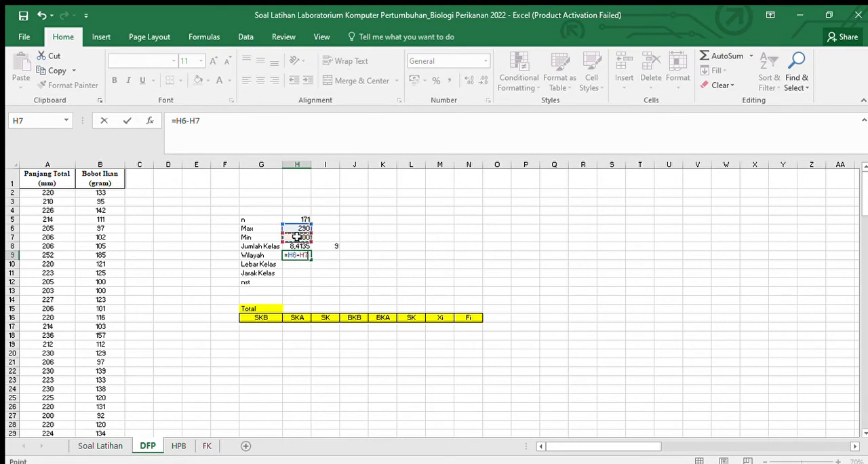
{"action": "key", "text": "Return"}
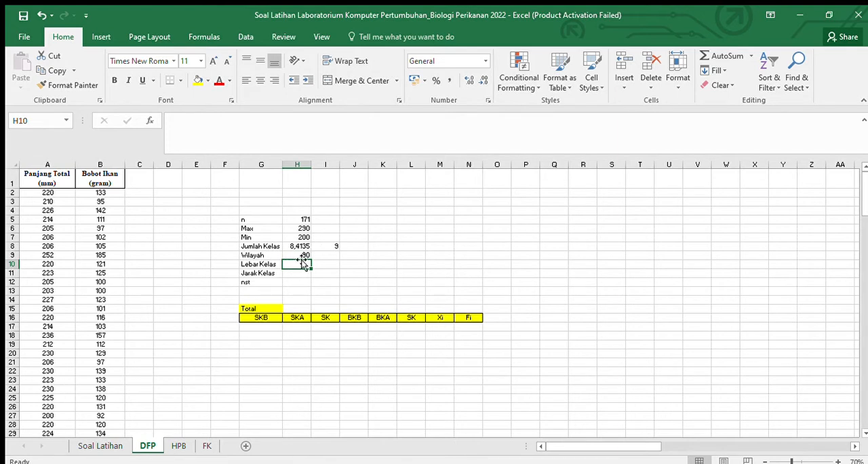
Step: Calculate Lebar Kelas in H10 by dividing Wilayah by the rounded class count with =H9/I8
{"action": "type", "text": "="}
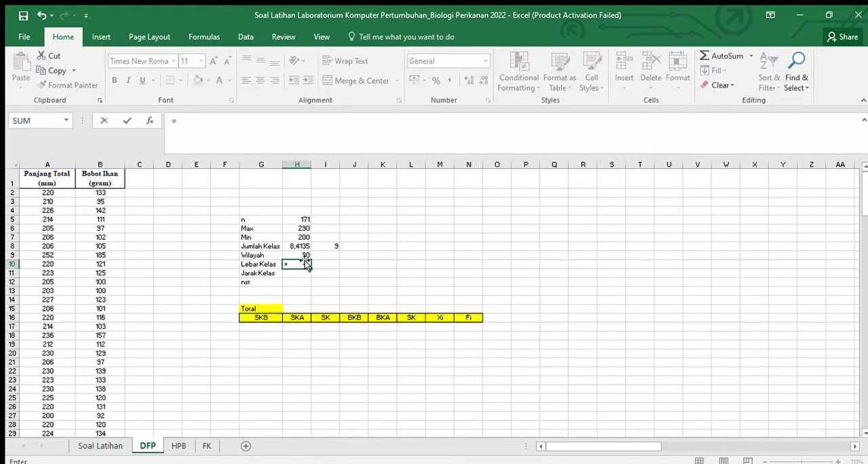
{"action": "left_click", "coordinate": [303, 255]}
{"action": "type", "text": "/"}
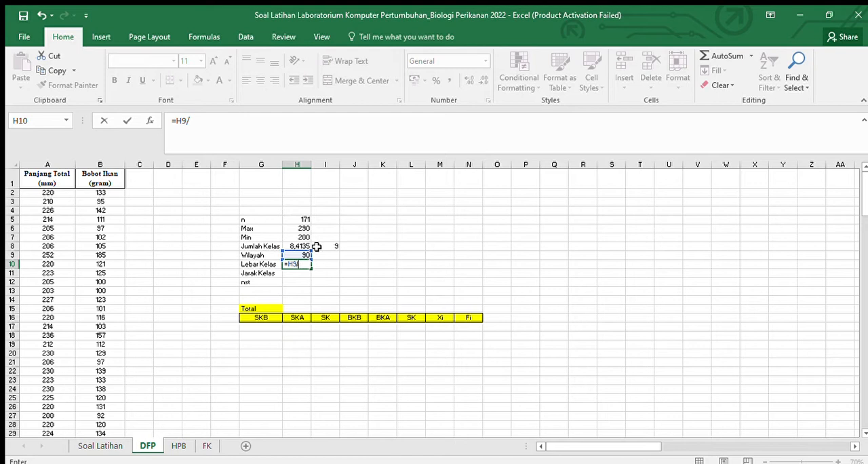
{"action": "left_click", "coordinate": [326, 249]}
{"action": "key", "text": "Return"}
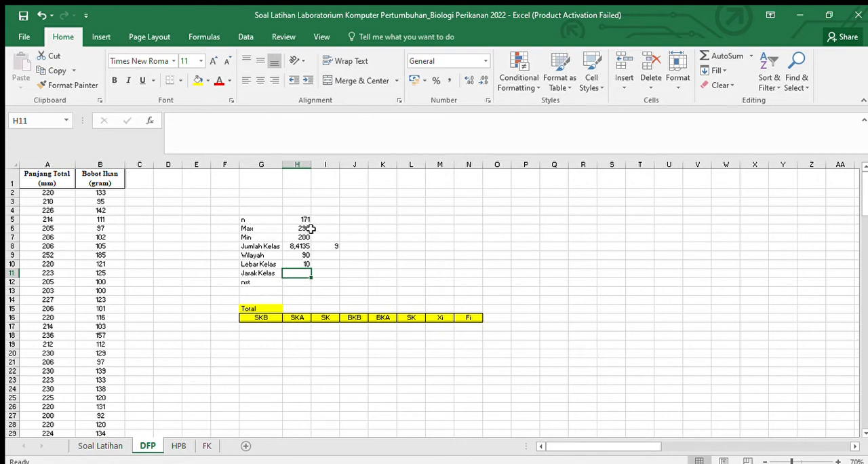
Step: Enter 1 as the nst value in H12
{"action": "left_click", "coordinate": [304, 282]}
{"action": "type", "text": "1"}
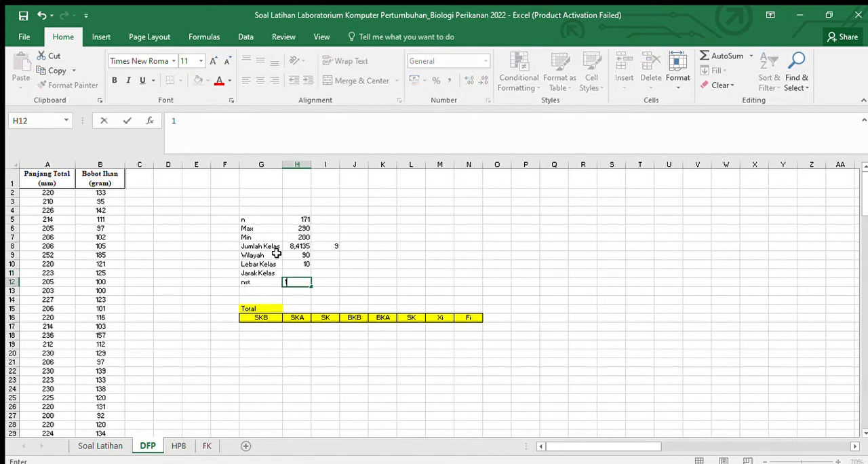
{"action": "key", "text": "Up"}
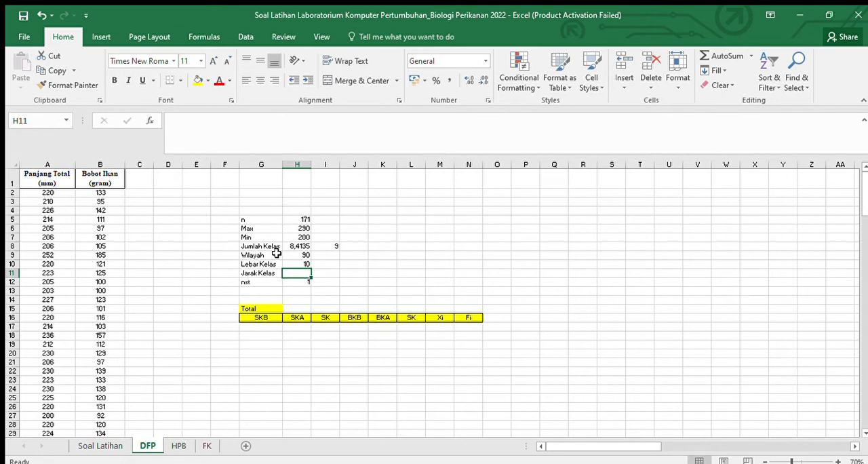
Step: Calculate Jarak Kelas in H11 by adding nst to Lebar Kelas with =H10+H12
{"action": "type", "text": "="}
{"action": "left_click", "coordinate": [290, 264]}
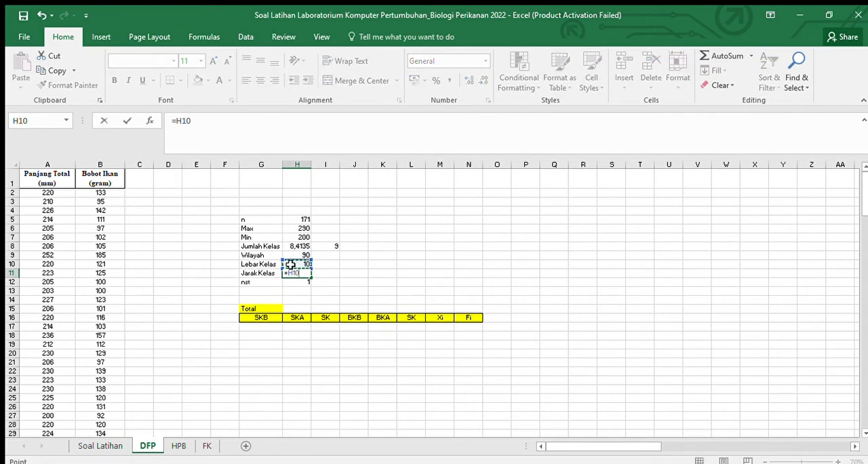
{"action": "type", "text": "+"}
{"action": "left_click", "coordinate": [302, 282]}
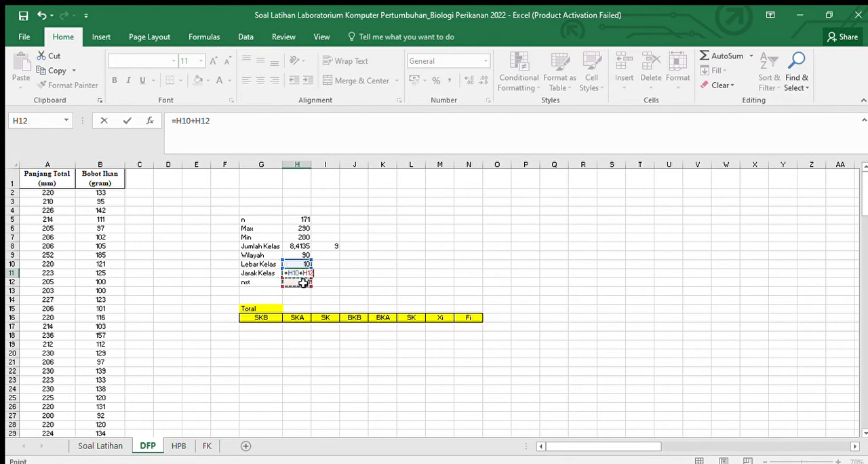
{"action": "key", "text": "Return"}
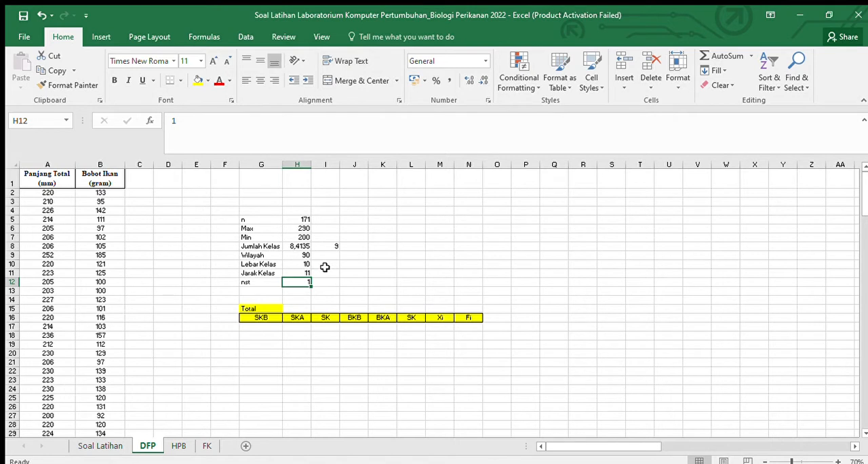
Step: Enter the Lebar Kelas value 10 in I10, beside its calculated cell
{"action": "left_click", "coordinate": [325, 267]}
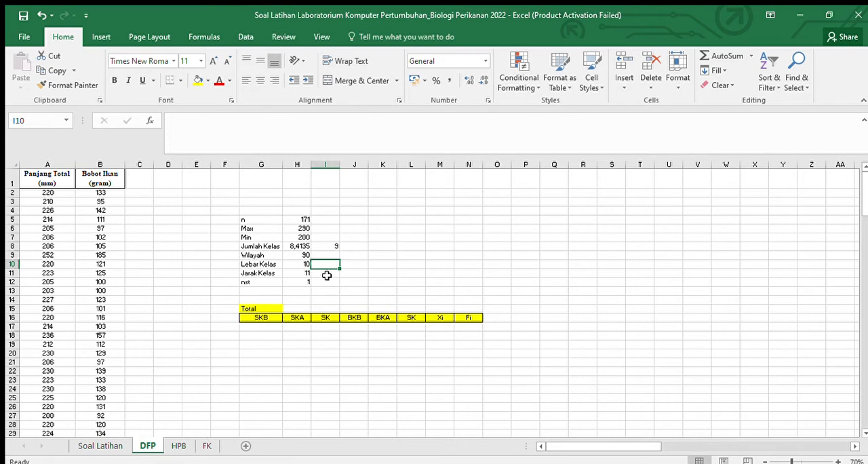
{"action": "left_click", "coordinate": [299, 264]}
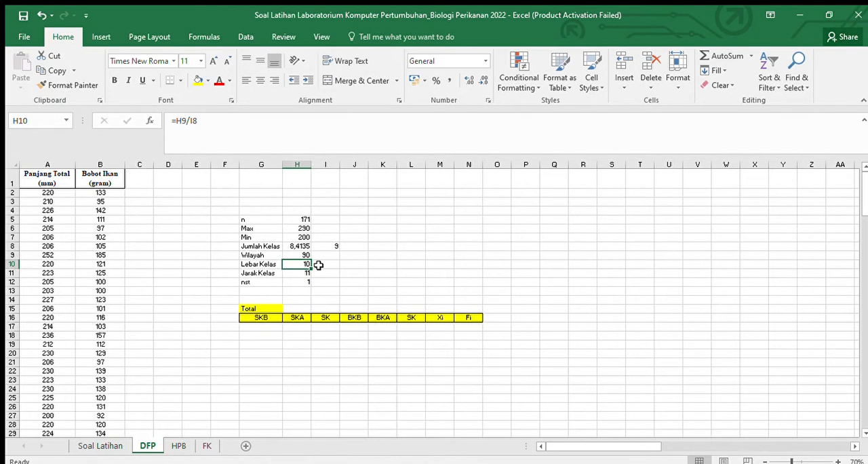
{"action": "left_click", "coordinate": [319, 264]}
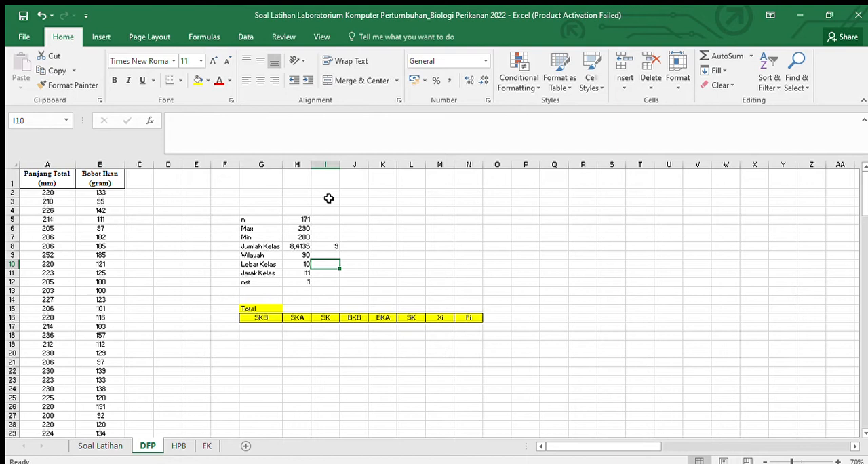
{"action": "type", "text": "10"}
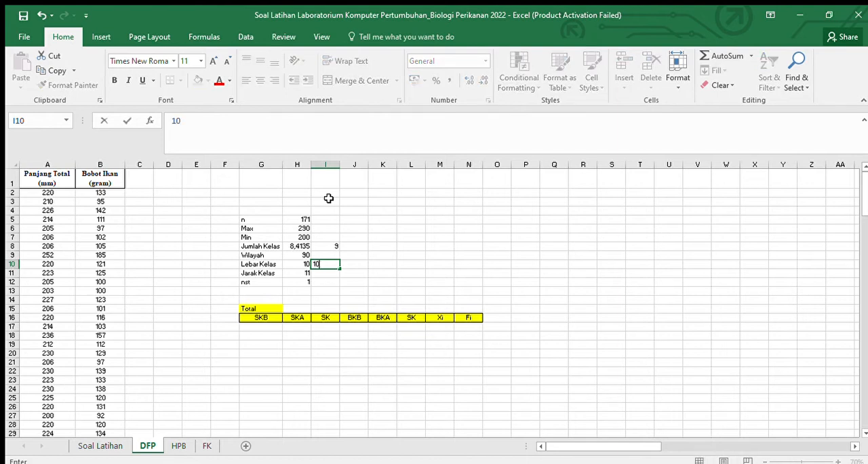
{"action": "left_click", "coordinate": [392, 210]}
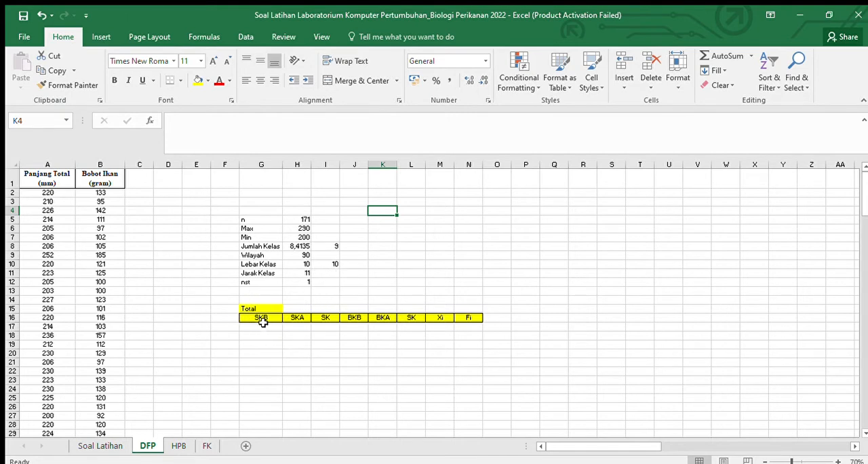
Step: Go through the frequency table headings in row 16 from SKA to Fi
{"action": "left_click", "coordinate": [296, 317]}
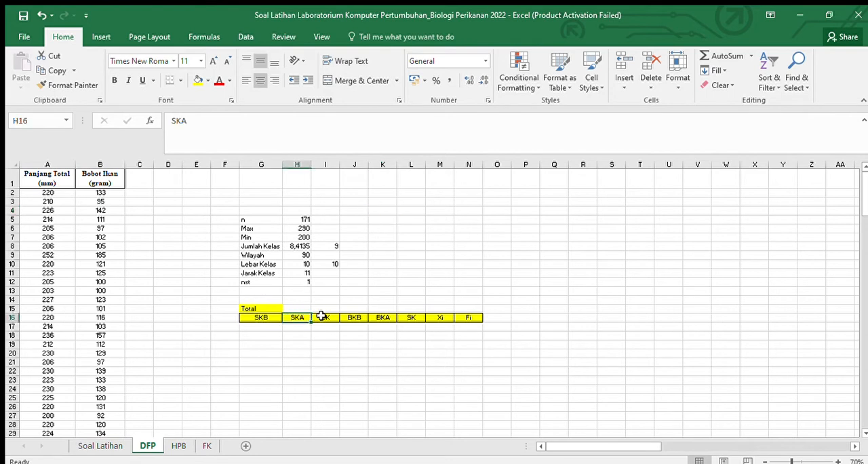
{"action": "left_click", "coordinate": [325, 316]}
{"action": "left_click", "coordinate": [354, 318]}
{"action": "left_click", "coordinate": [382, 316]}
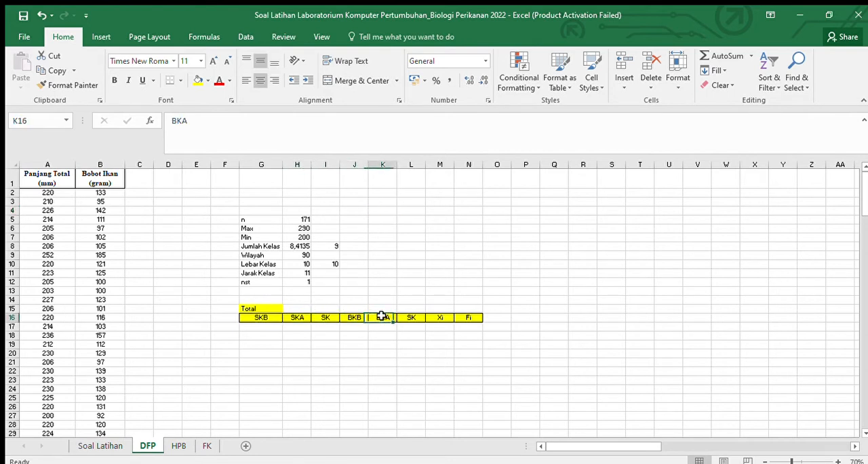
{"action": "left_click", "coordinate": [404, 317]}
{"action": "left_click", "coordinate": [442, 316]}
{"action": "left_click", "coordinate": [469, 318]}
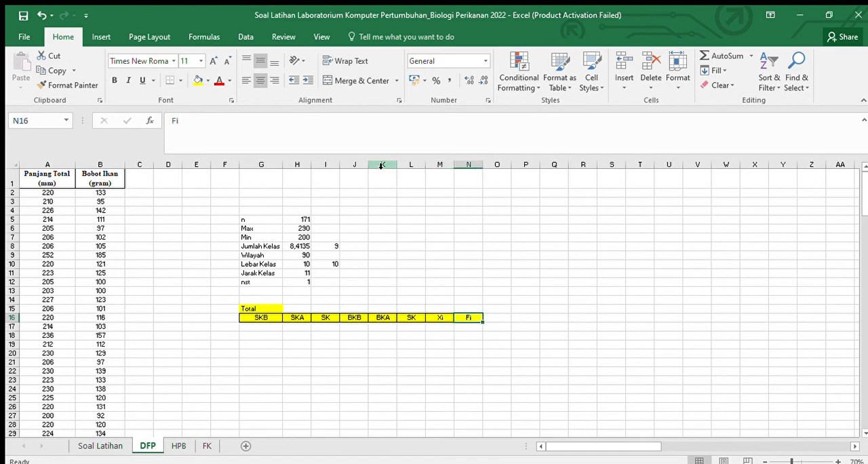
Step: Widen columns J through N so the frequency table's BKB to Fi columns have more room
{"action": "left_click_drag", "start_coordinate": [369, 166], "coordinate": [450, 165]}
{"action": "left_click_drag", "start_coordinate": [453, 164], "coordinate": [524, 167]}
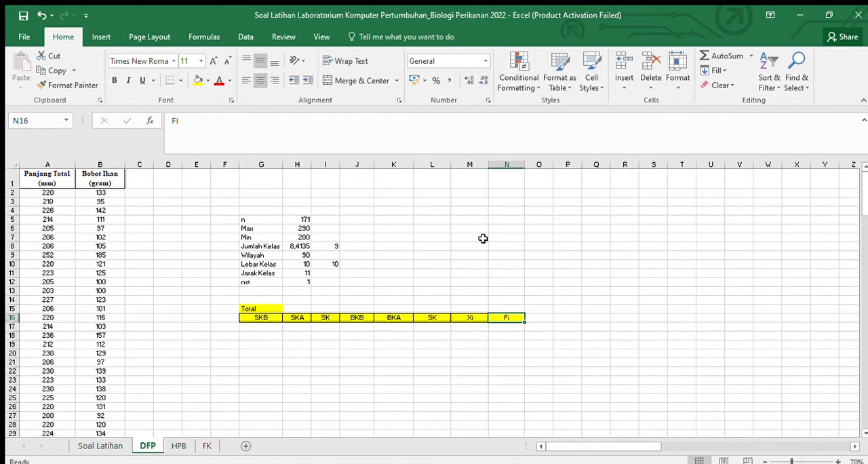
Step: Widen columns H and I, and link the first SKB value in G17 to Min with =H7
{"action": "mouse_move", "coordinate": [339, 168]}
{"action": "left_mouse_down"}
{"action": "mouse_move", "coordinate": [348, 167]}
{"action": "mouse_move", "coordinate": [323, 165]}
{"action": "left_mouse_up"}
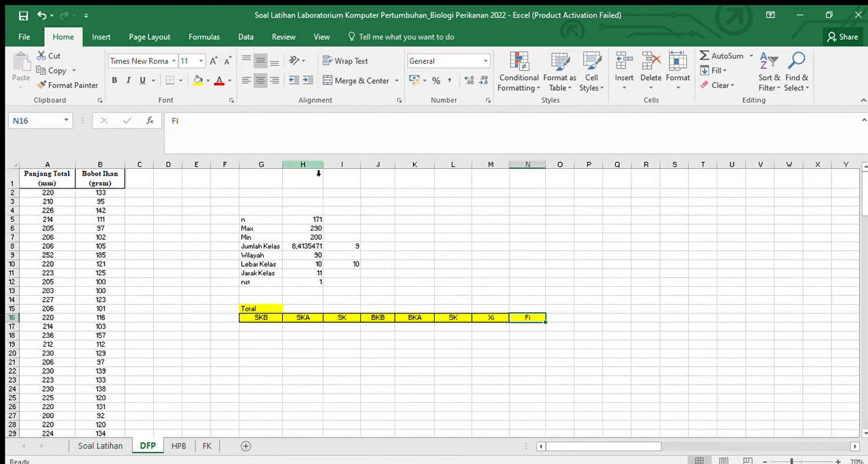
{"action": "left_click", "coordinate": [248, 327]}
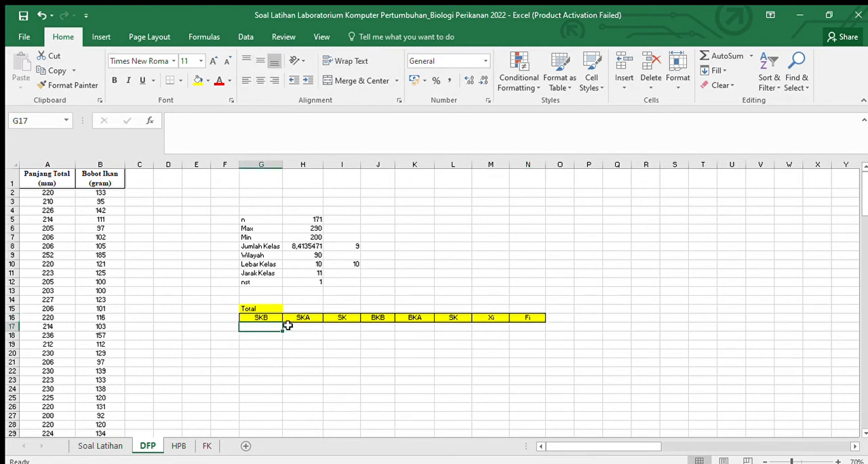
{"action": "type", "text": "="}
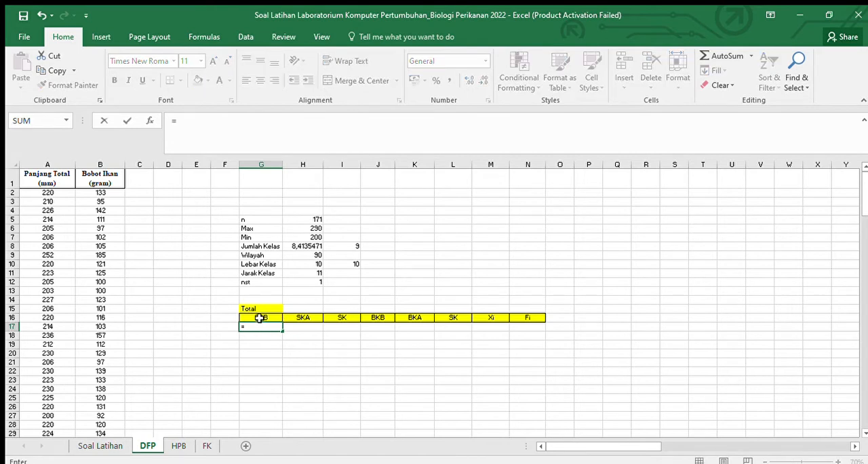
{"action": "left_click", "coordinate": [298, 237]}
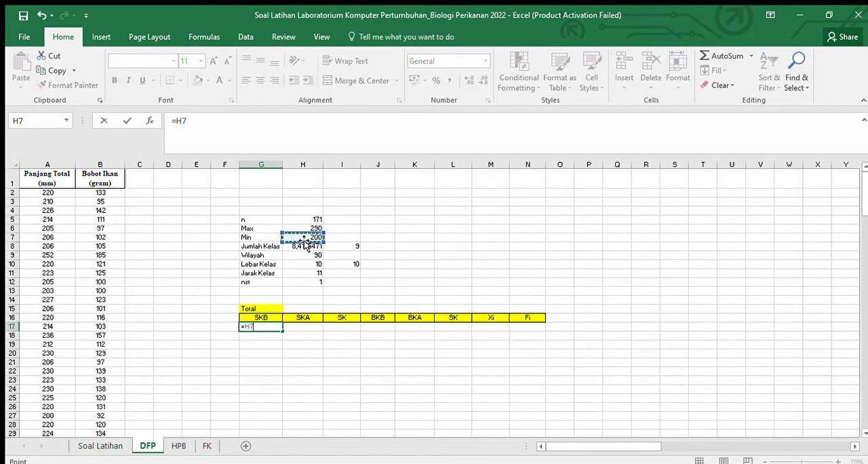
{"action": "key", "text": "Return"}
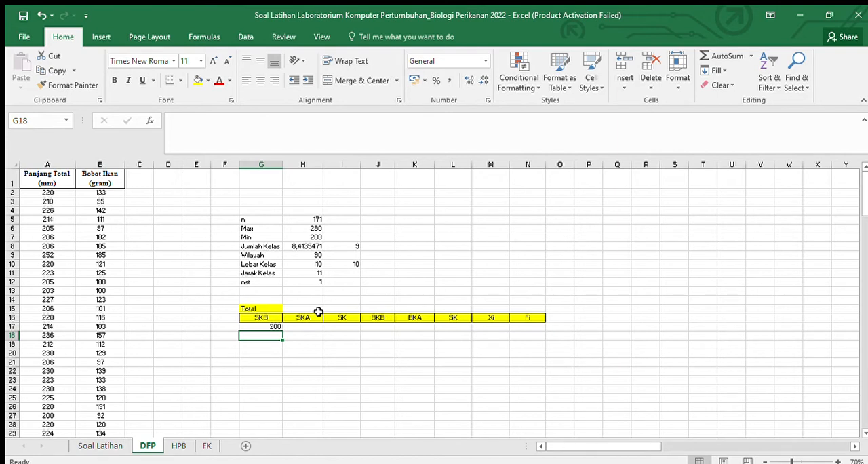
Step: Calculate the second SKB value in G18 by adding the rounded Jumlah Kelas with =G17+I8
{"action": "type", "text": "="}
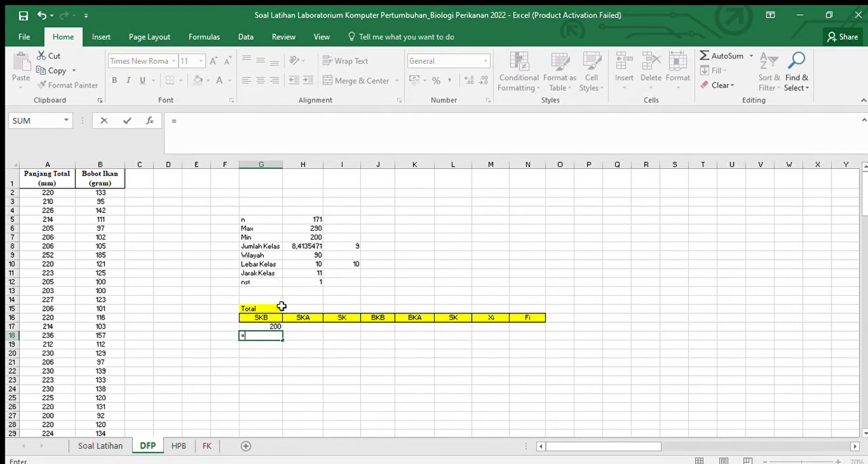
{"action": "left_click", "coordinate": [275, 325]}
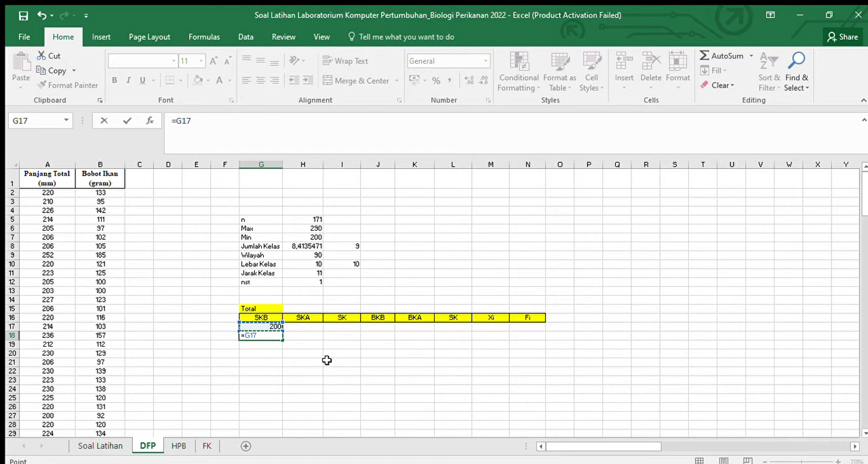
{"action": "type", "text": "+"}
{"action": "left_click", "coordinate": [333, 246]}
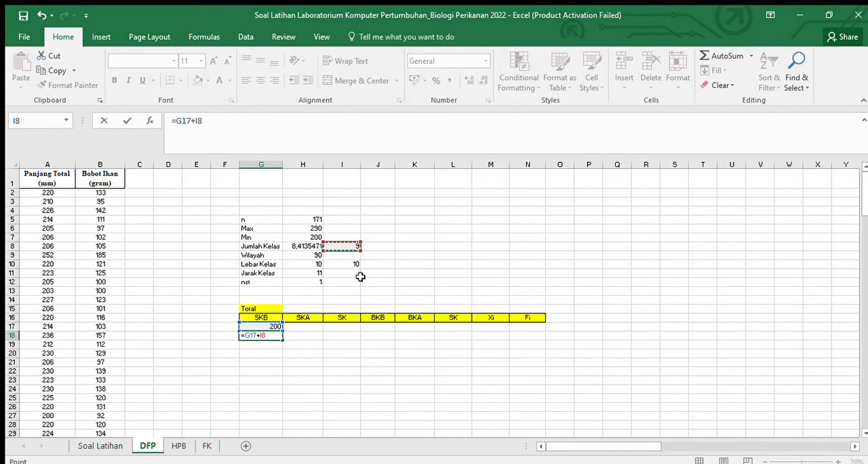
{"action": "key", "text": "Return"}
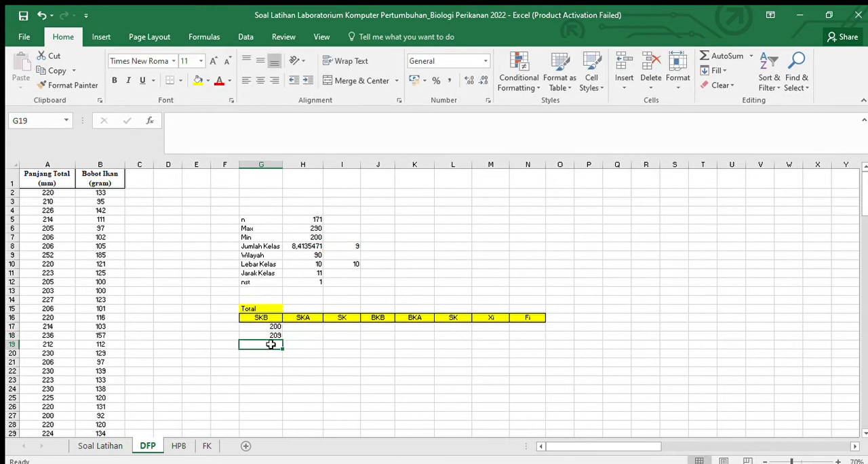
Step: Calculate the first SKA value in H17 by adding Lebar Kelas to the SKB value with =G17+I10
{"action": "left_click", "coordinate": [307, 328]}
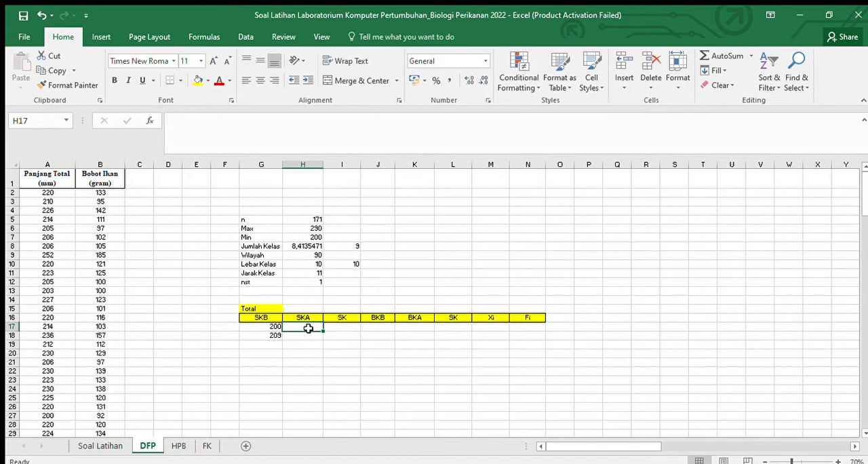
{"action": "type", "text": "="}
{"action": "left_click", "coordinate": [273, 326]}
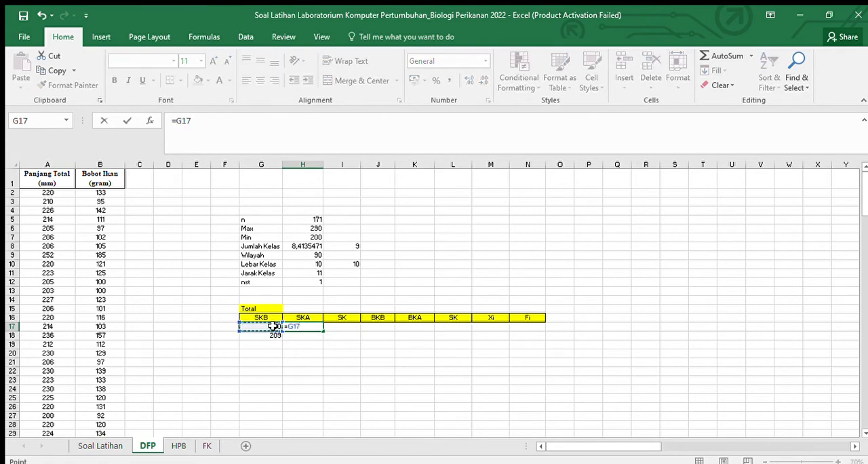
{"action": "type", "text": "+"}
{"action": "left_click", "coordinate": [351, 264]}
{"action": "key", "text": "Return"}
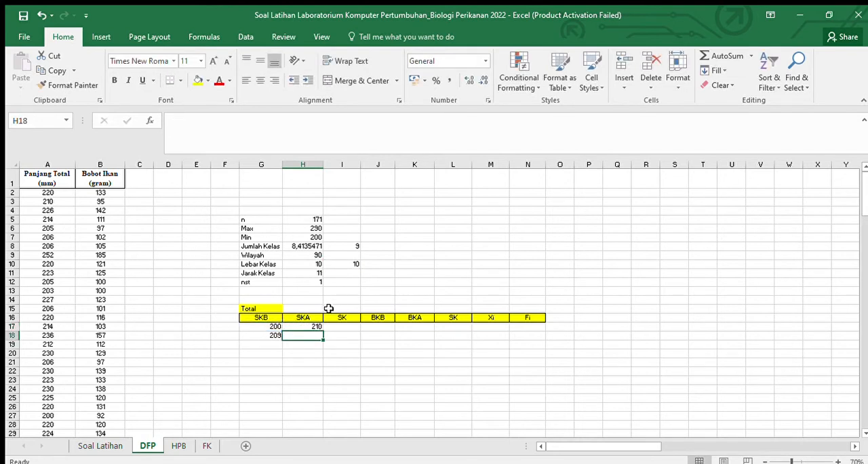
{"action": "left_click", "coordinate": [274, 332]}
{"action": "left_click", "coordinate": [300, 327]}
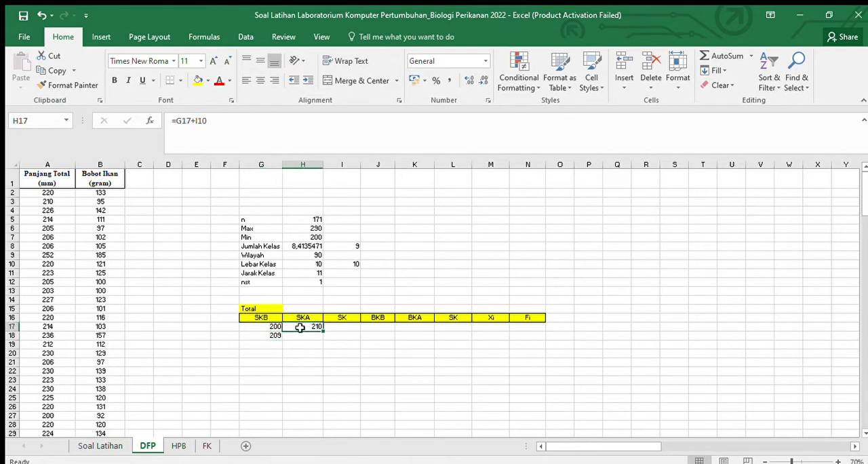
Step: Widen column I slightly and fill I17 with a formula joining G17 and H17 with a hyphen as the first SK interval
{"action": "left_click", "coordinate": [339, 326]}
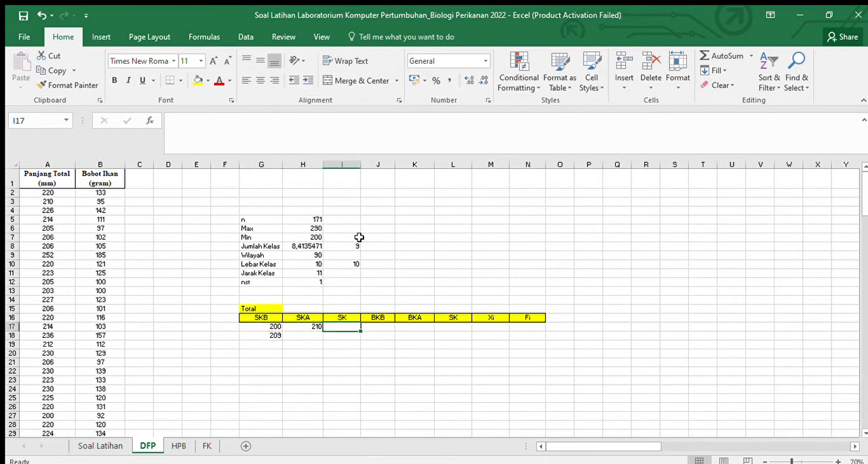
{"action": "left_click_drag", "start_coordinate": [360, 167], "coordinate": [364, 169]}
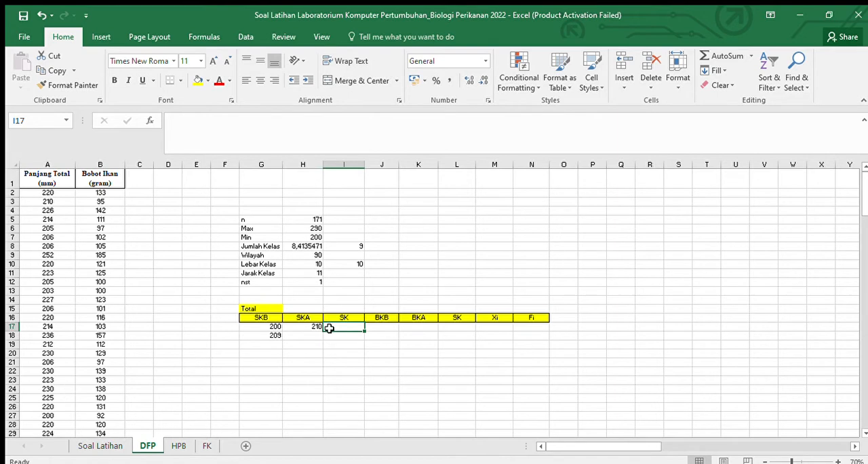
{"action": "type", "text": "="}
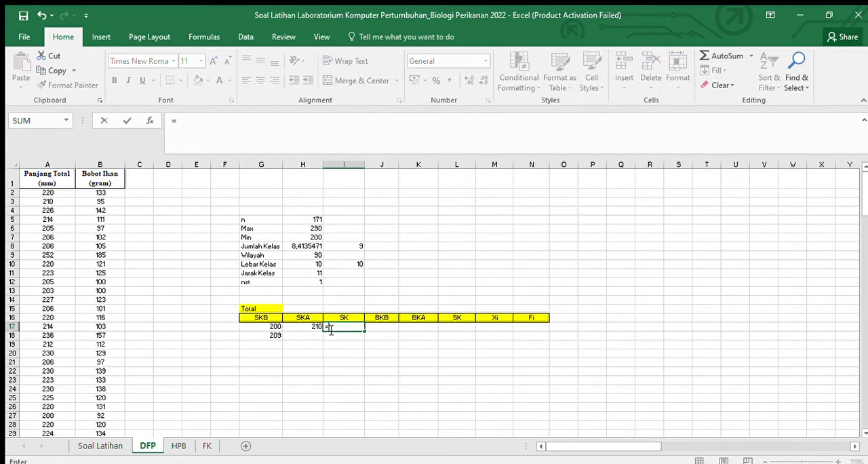
{"action": "key", "text": "Left"}
{"action": "key", "text": "Left"}
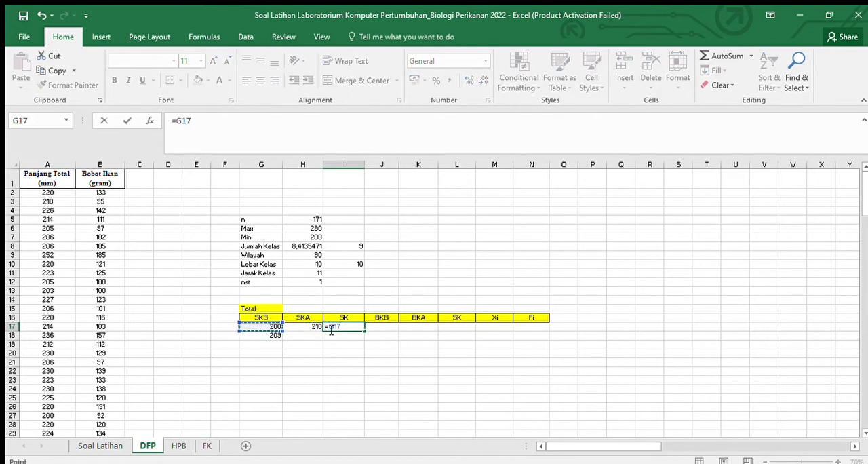
{"action": "type", "text": "&-"}
{"action": "key", "text": "Left"}
{"action": "key", "text": "Return"}
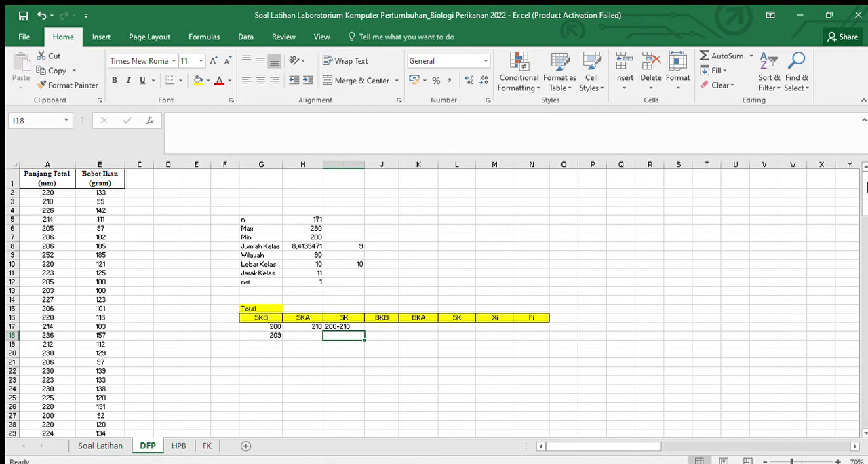
Step: Change the second SKB formula in G18 to add Jarak Kelas instead, =G17+H11
{"action": "left_click", "coordinate": [266, 339]}
{"action": "left_click", "coordinate": [219, 122]}
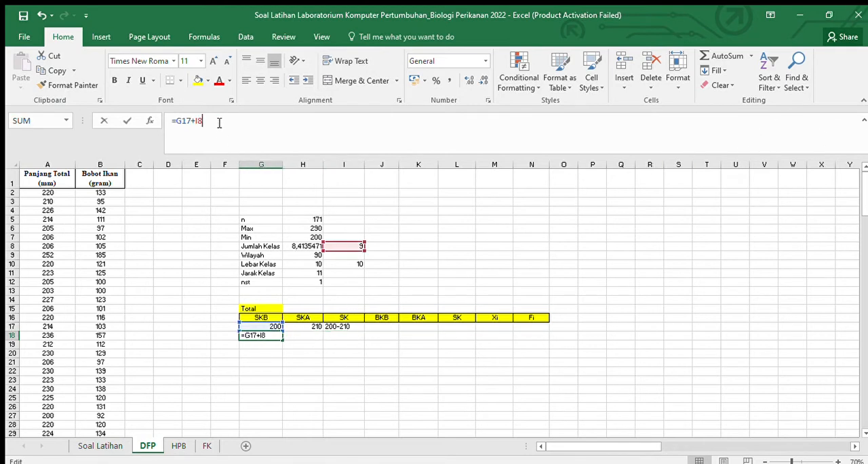
{"action": "key", "text": "BackSpace"}
{"action": "key", "text": "BackSpace"}
{"action": "key", "text": "BackSpace"}
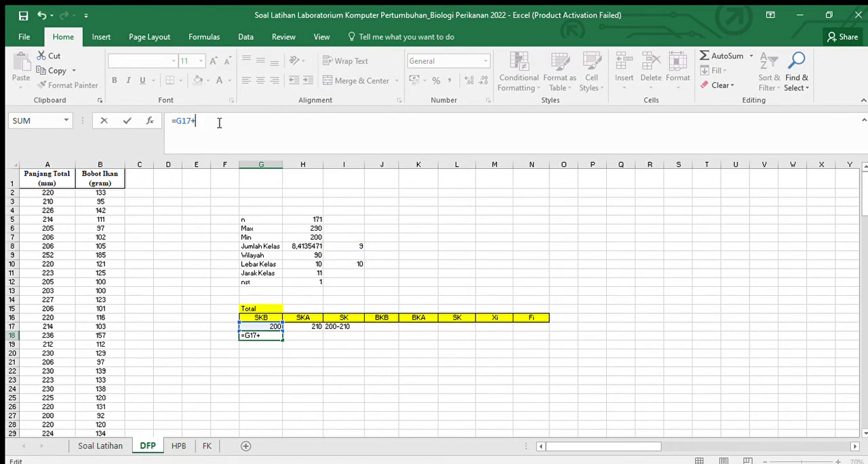
{"action": "left_click", "coordinate": [308, 274]}
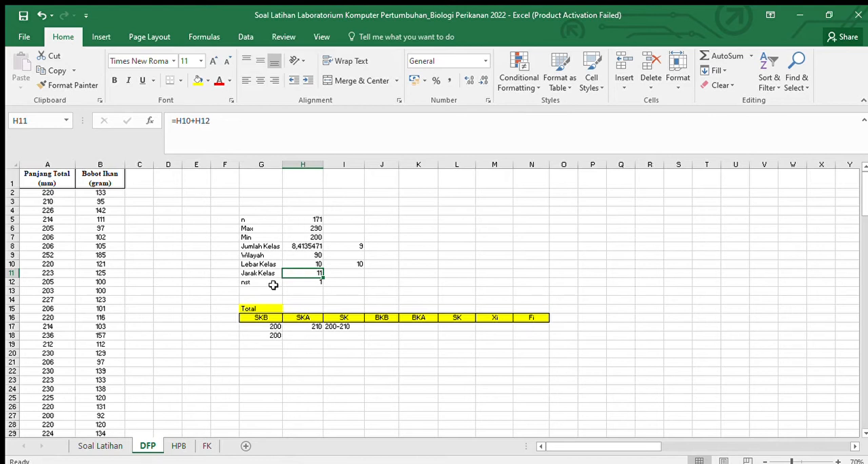
{"action": "left_click", "coordinate": [278, 337]}
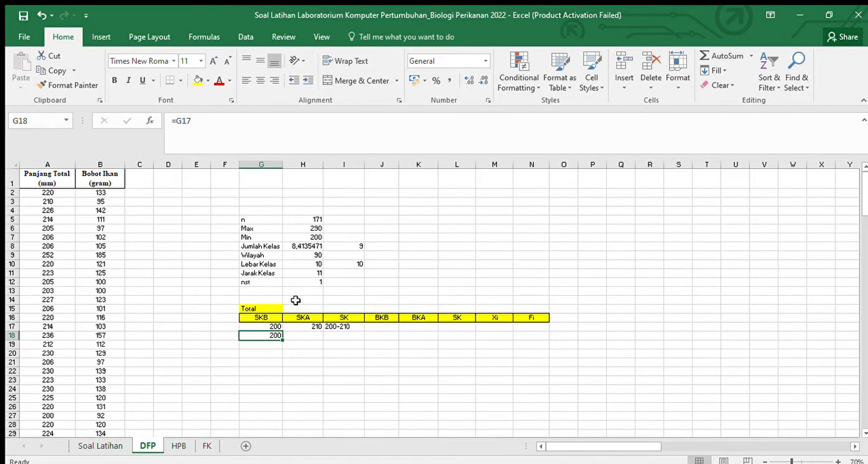
{"action": "left_click", "coordinate": [231, 130]}
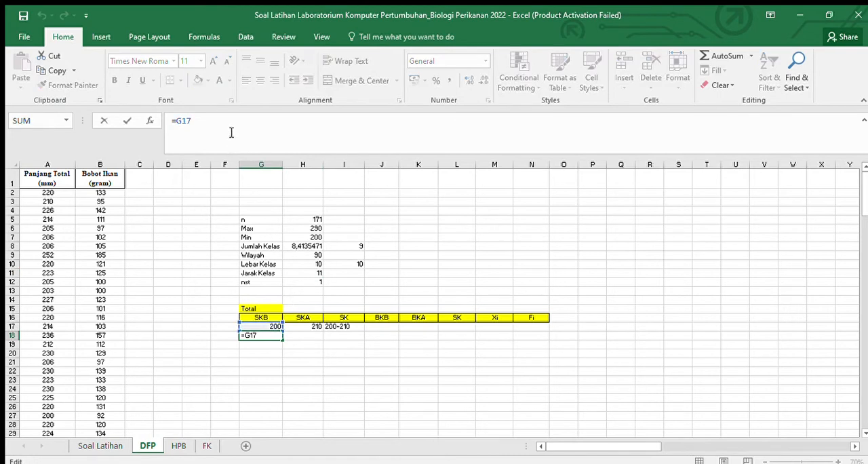
{"action": "type", "text": "+"}
{"action": "left_click", "coordinate": [317, 273]}
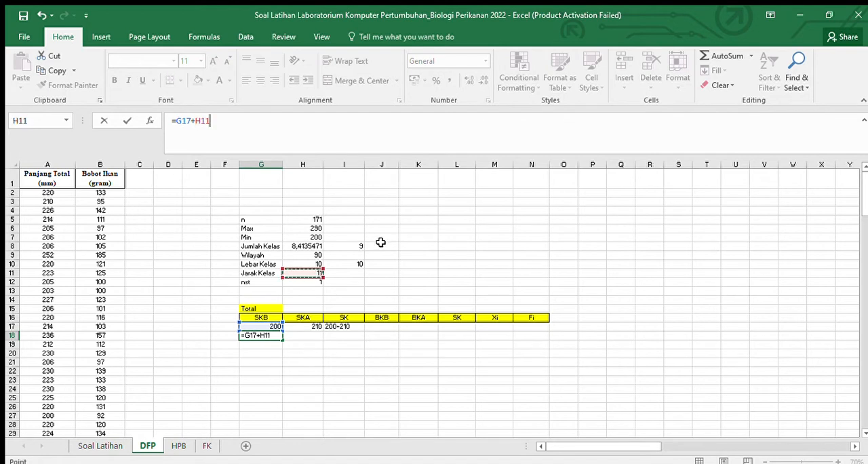
{"action": "key", "text": "Return"}
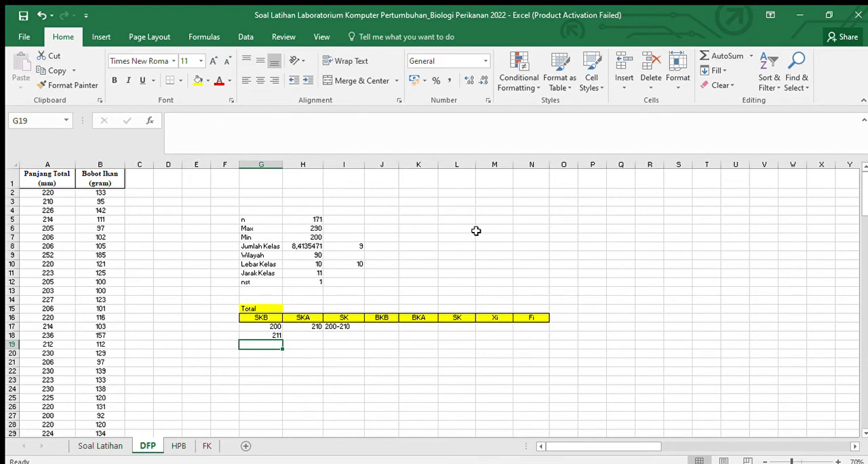
Step: Try to fill the SKB formula from G18 down to G24 with its relative Jarak Kelas reference
{"action": "left_click", "coordinate": [275, 363]}
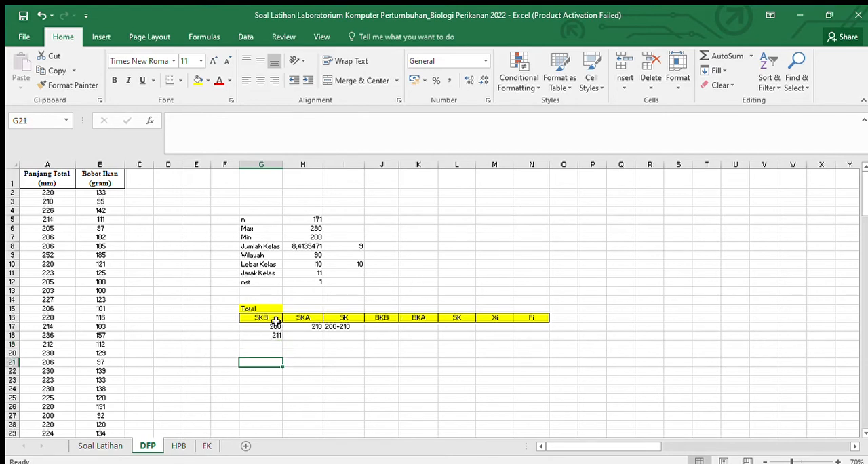
{"action": "left_click", "coordinate": [276, 325]}
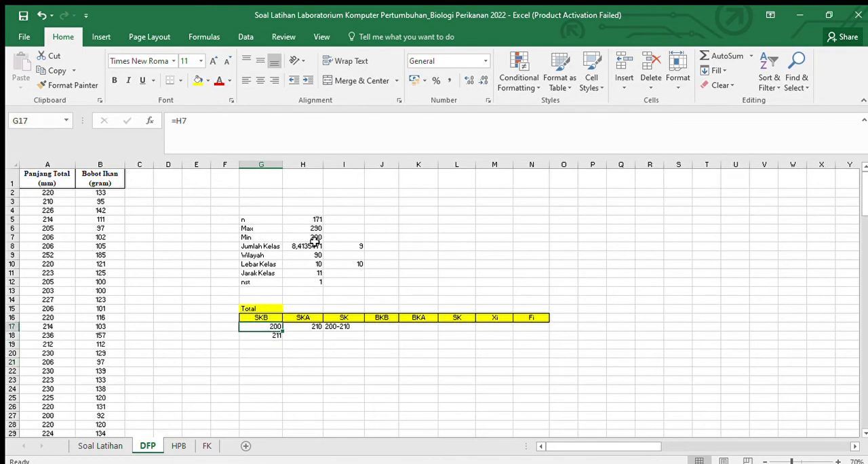
{"action": "left_click", "coordinate": [355, 245]}
{"action": "left_click", "coordinate": [276, 328]}
{"action": "left_click", "coordinate": [276, 335]}
{"action": "left_click_drag", "start_coordinate": [282, 339], "coordinate": [278, 391]}
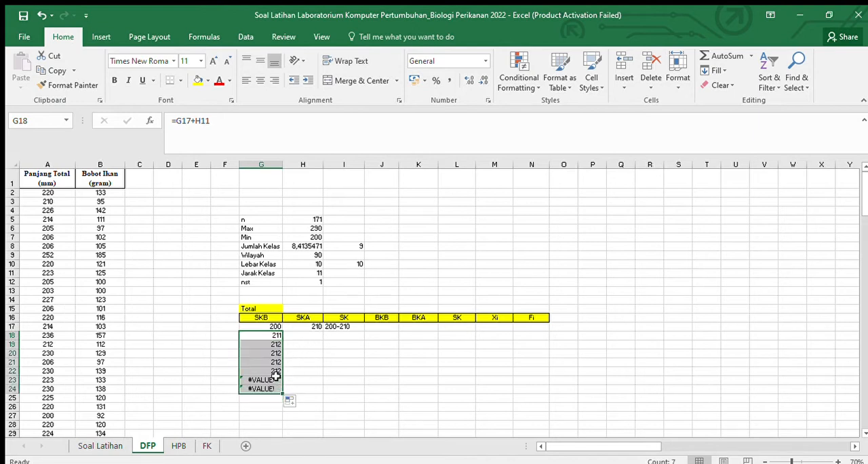
{"action": "left_click", "coordinate": [42, 14]}
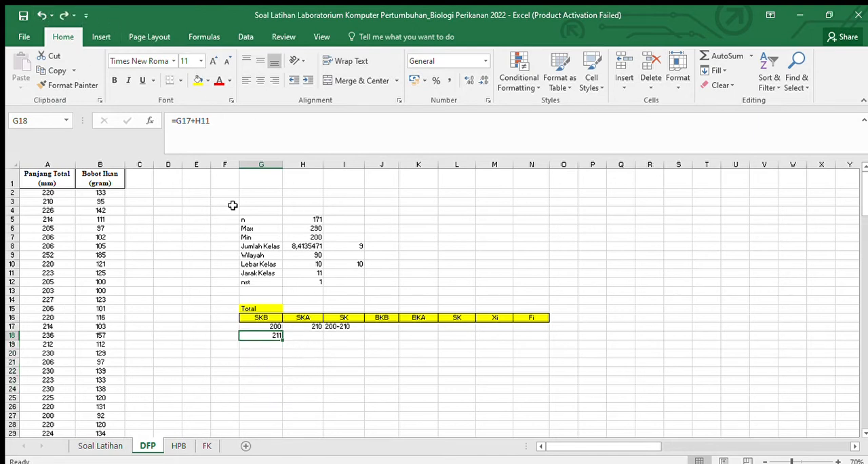
Step: Make the Jarak Kelas reference in G18 absolute so the formula reads =G17+$H$11
{"action": "left_click", "coordinate": [362, 303]}
{"action": "left_click", "coordinate": [271, 338]}
{"action": "left_click", "coordinate": [201, 129]}
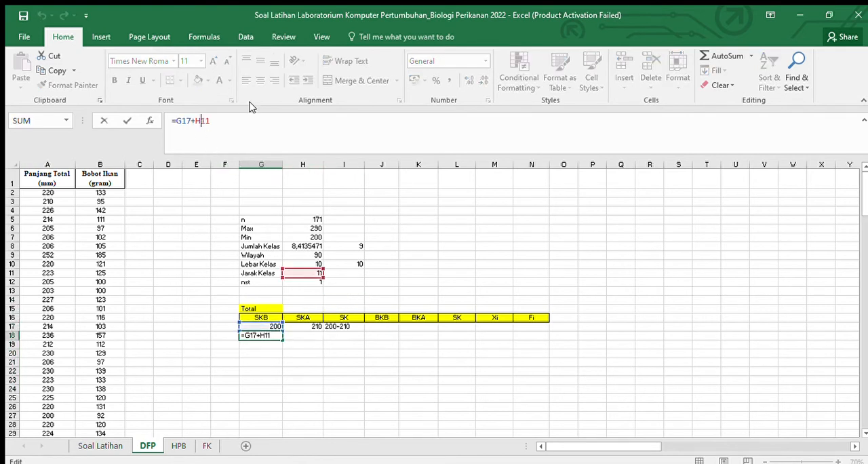
{"action": "key", "text": "F4"}
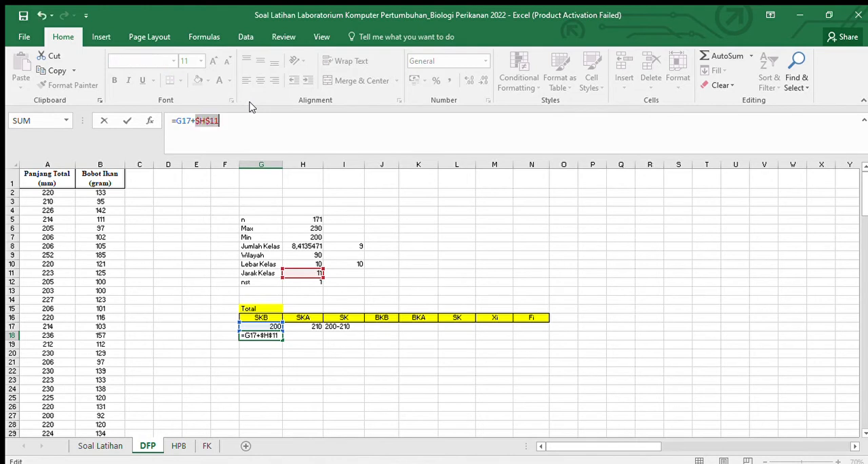
{"action": "key", "text": "Return"}
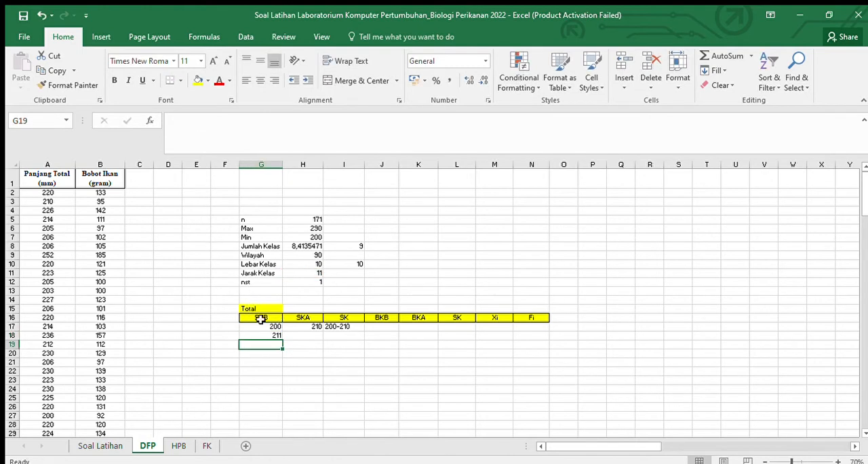
Step: Fill the SKB formula from G18 down to G24
{"action": "left_click", "coordinate": [275, 335]}
{"action": "left_click_drag", "start_coordinate": [282, 339], "coordinate": [282, 374]}
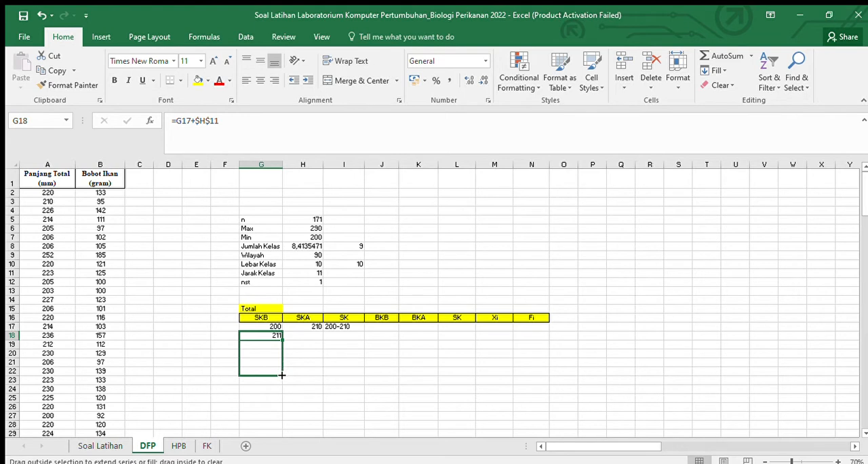
{"action": "left_click_drag", "start_coordinate": [281, 380], "coordinate": [281, 394]}
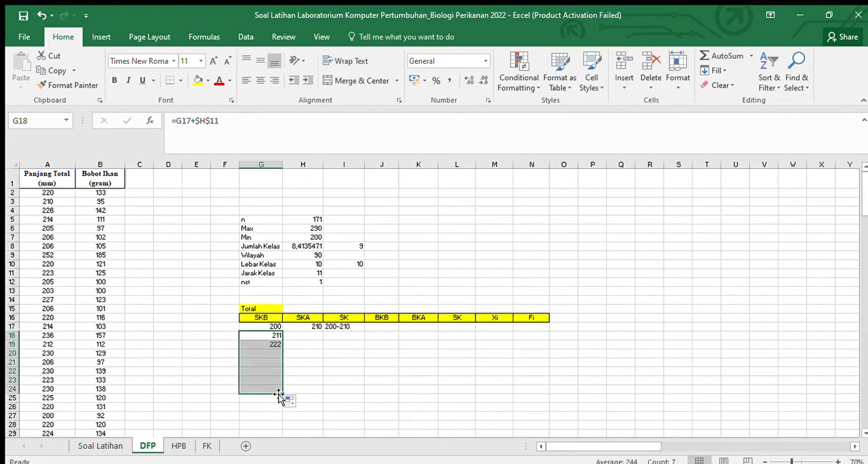
Step: Go through the SKB values cell by cell from G17 down to G24
{"action": "left_click", "coordinate": [271, 318]}
{"action": "left_click", "coordinate": [271, 326]}
{"action": "key", "text": "Down"}
{"action": "key", "text": "Down"}
{"action": "key", "text": "Down"}
{"action": "key", "text": "Down"}
{"action": "key", "text": "Down"}
{"action": "key", "text": "Down"}
{"action": "key", "text": "Down"}
{"action": "scroll", "coordinate": [384, 293], "scroll_direction": "down", "scroll_amount": 1}
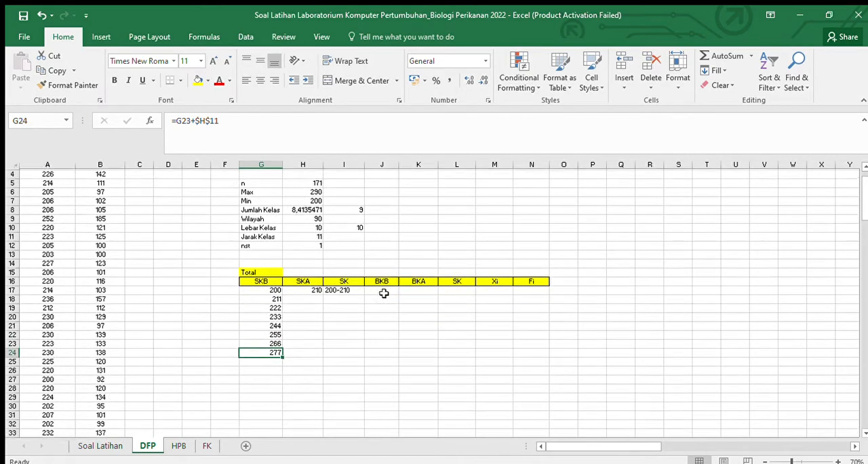
Step: Extend the SKB formula one more row from G24 to G25
{"action": "left_click_drag", "start_coordinate": [283, 356], "coordinate": [286, 364]}
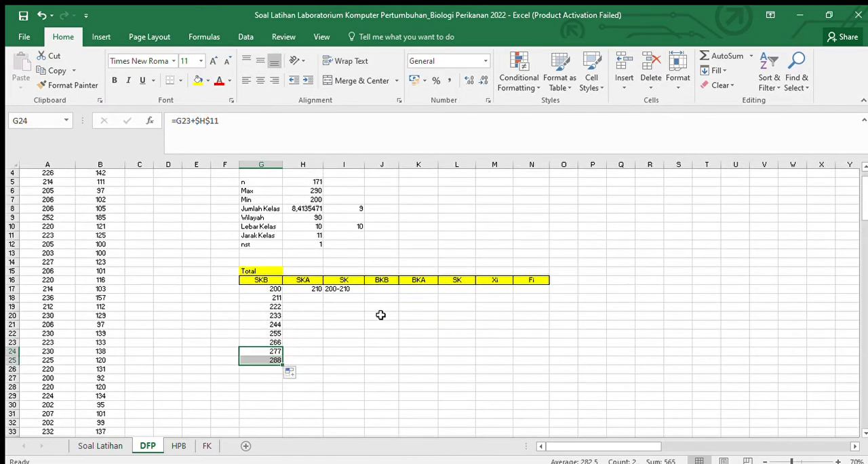
Step: Try to fill the SKA formula from H17 down to H25 with its relative Lebar Kelas reference
{"action": "left_click", "coordinate": [303, 289]}
{"action": "left_click_drag", "start_coordinate": [322, 293], "coordinate": [318, 366]}
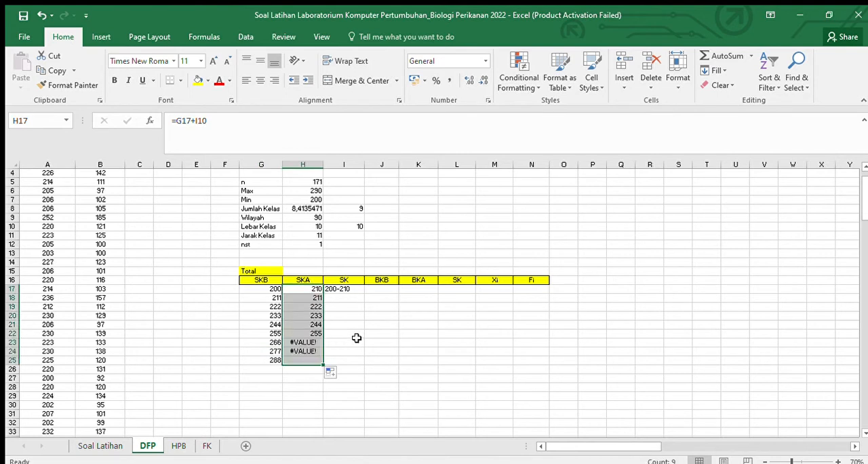
{"action": "left_click", "coordinate": [44, 15]}
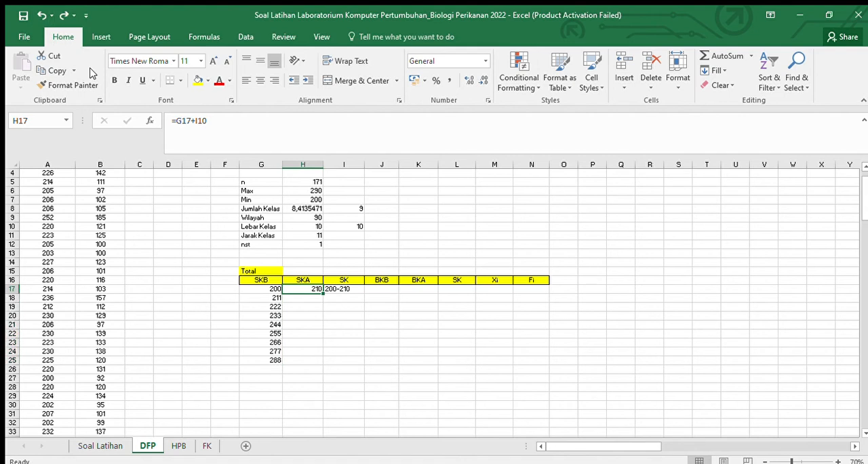
Step: Make the Lebar Kelas reference in H17 absolute so the formula reads =G17+$I$10, and fill it down to H25
{"action": "left_click", "coordinate": [208, 122]}
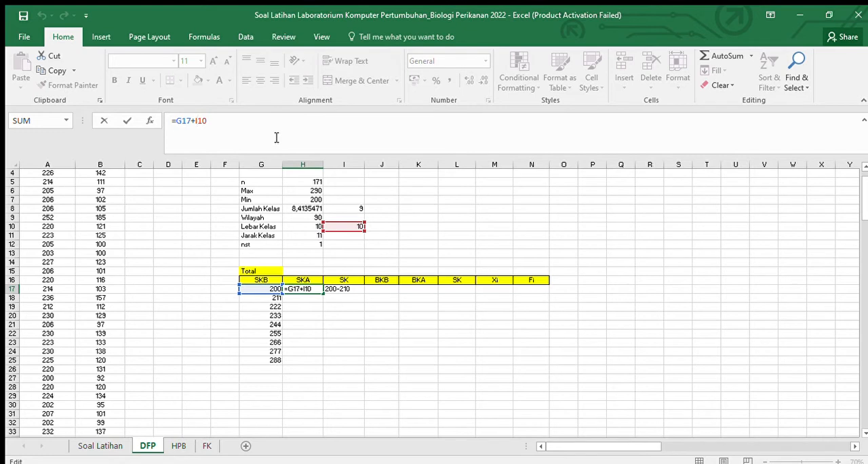
{"action": "key", "text": "F4"}
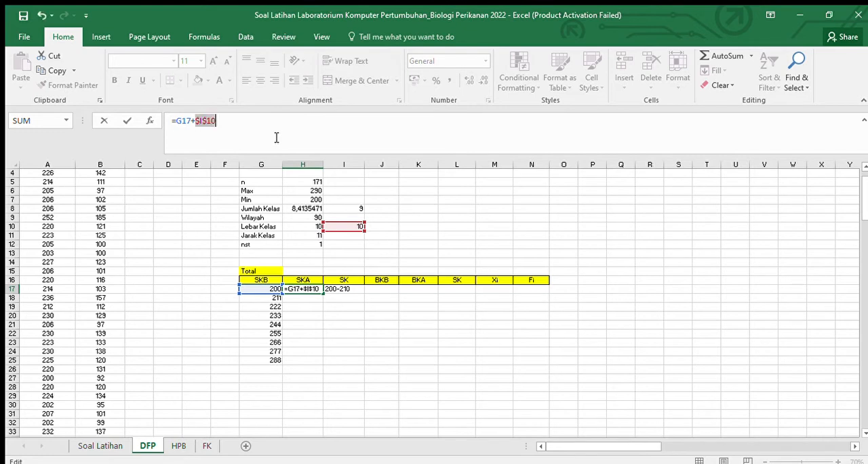
{"action": "key", "text": "Return"}
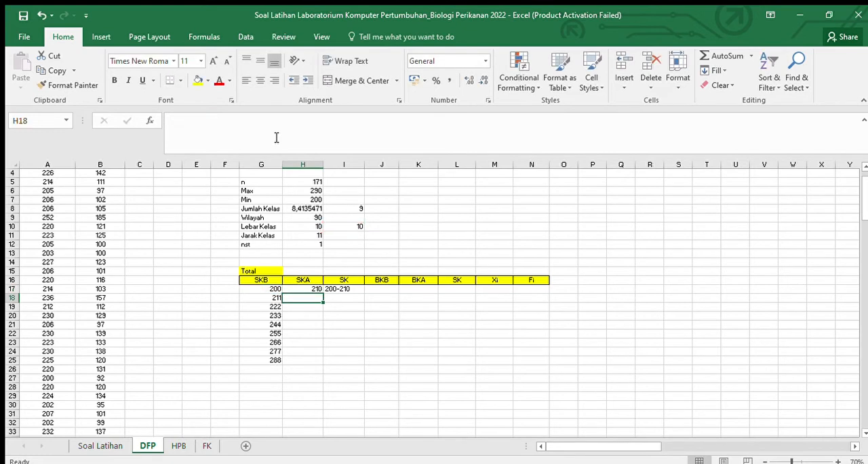
{"action": "left_click", "coordinate": [317, 290]}
{"action": "left_click_drag", "start_coordinate": [323, 294], "coordinate": [331, 363]}
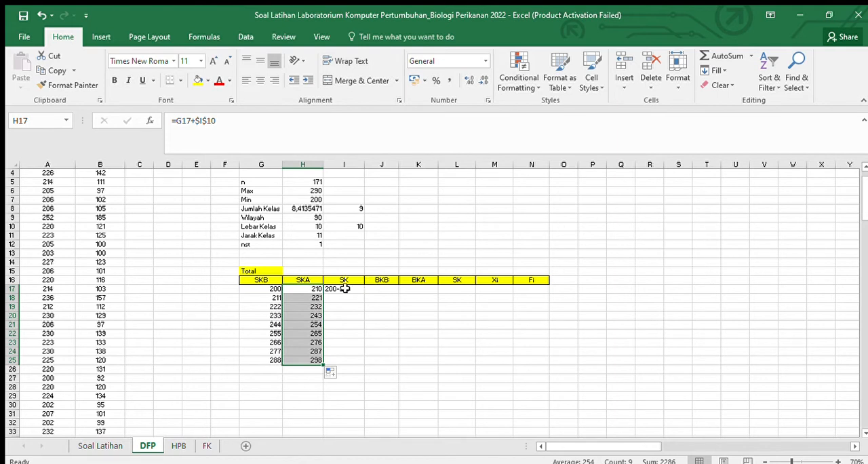
{"action": "left_click", "coordinate": [360, 229]}
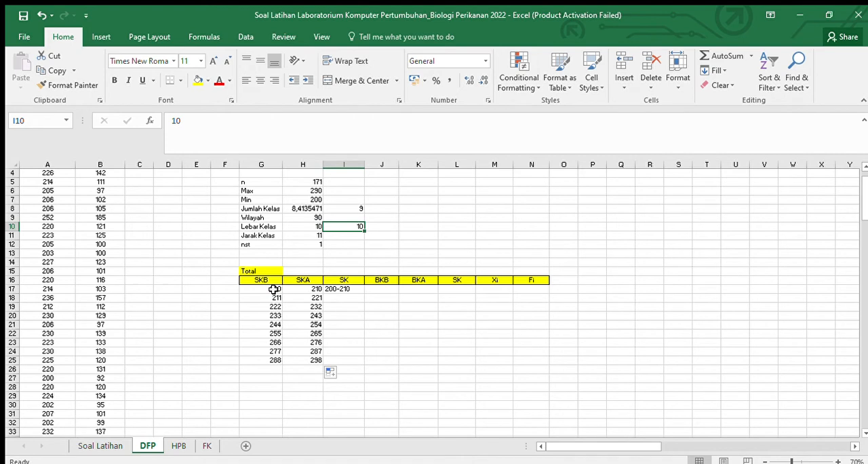
Step: Fill the SK class interval formula from I17 down to I25
{"action": "left_click", "coordinate": [345, 290]}
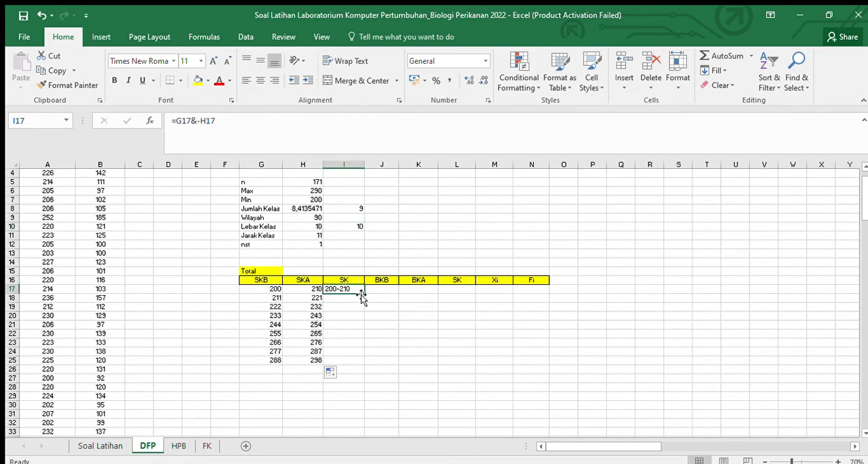
{"action": "left_click_drag", "start_coordinate": [364, 293], "coordinate": [364, 364]}
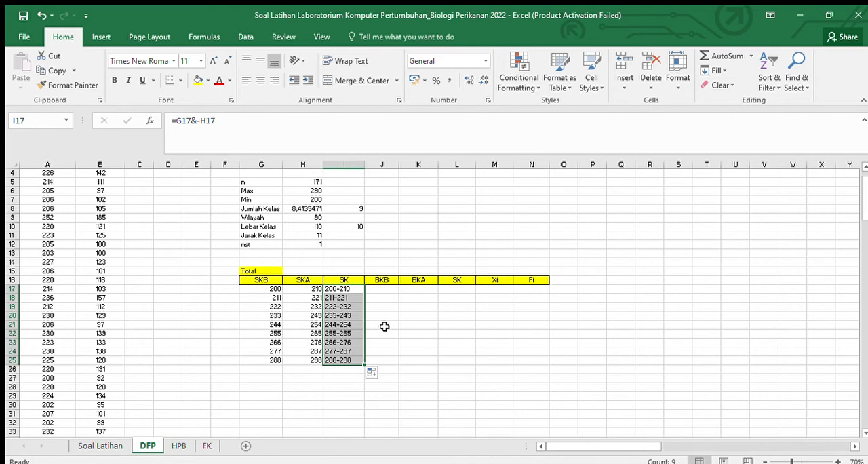
Step: Enter the BKB formula =G17-(0,5*$H$12) in J17 and fill it down to J25
{"action": "left_click", "coordinate": [387, 288]}
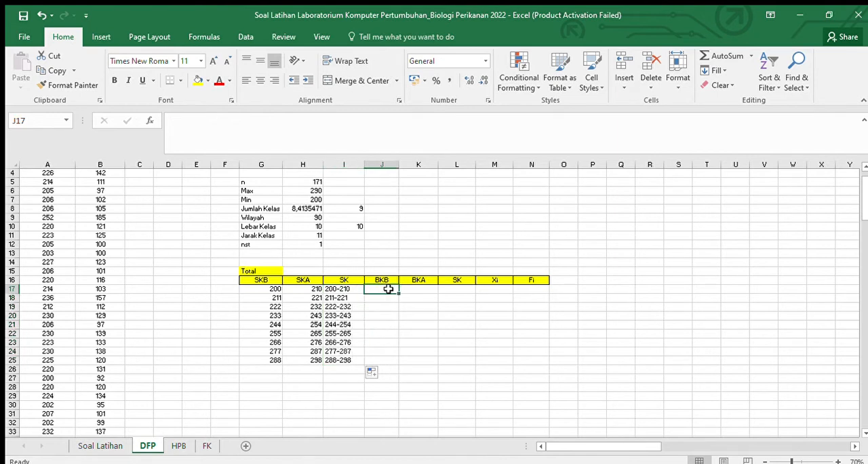
{"action": "type", "text": "="}
{"action": "left_click", "coordinate": [274, 289]}
{"action": "type", "text": "-(0,"}
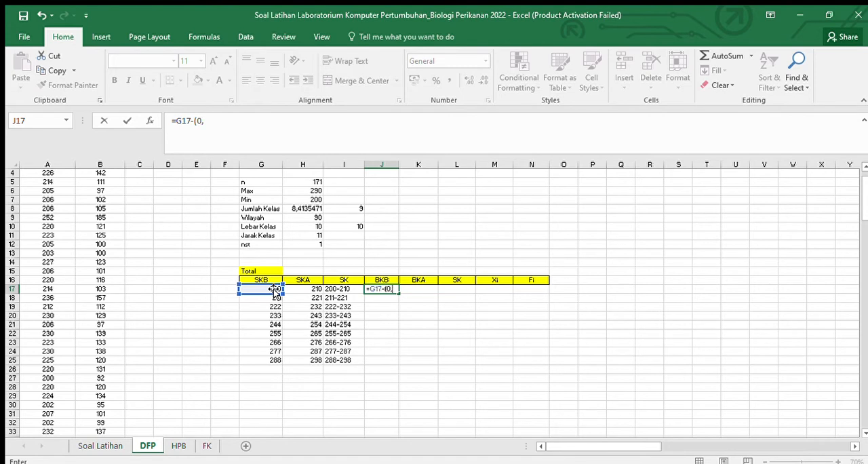
{"action": "type", "text": "45"}
{"action": "key", "text": "BackSpace"}
{"action": "key", "text": "BackSpace"}
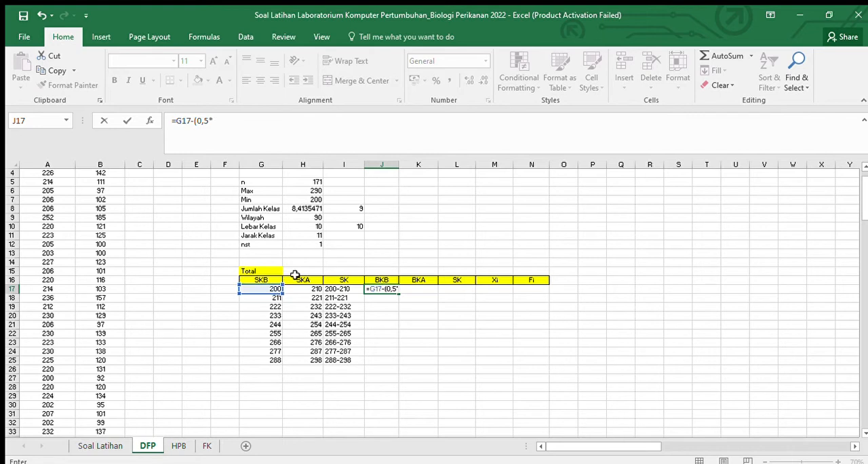
{"action": "type", "text": "5*"}
{"action": "left_click", "coordinate": [310, 242]}
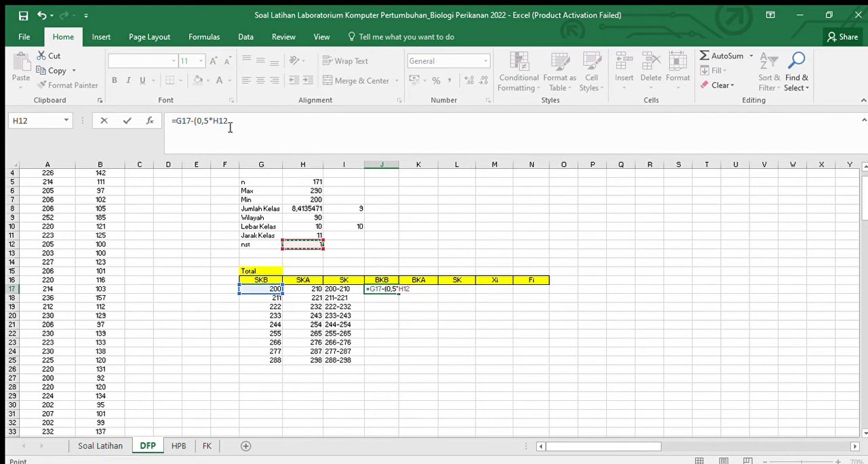
{"action": "left_click", "coordinate": [231, 120]}
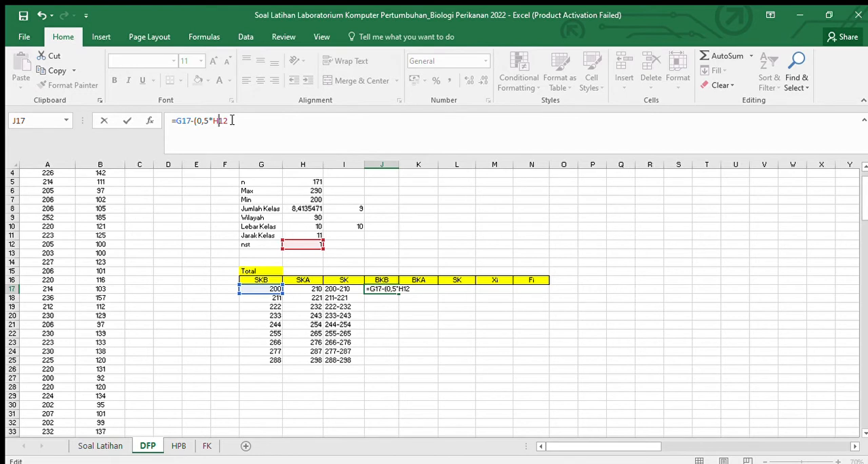
{"action": "key", "text": "F4"}
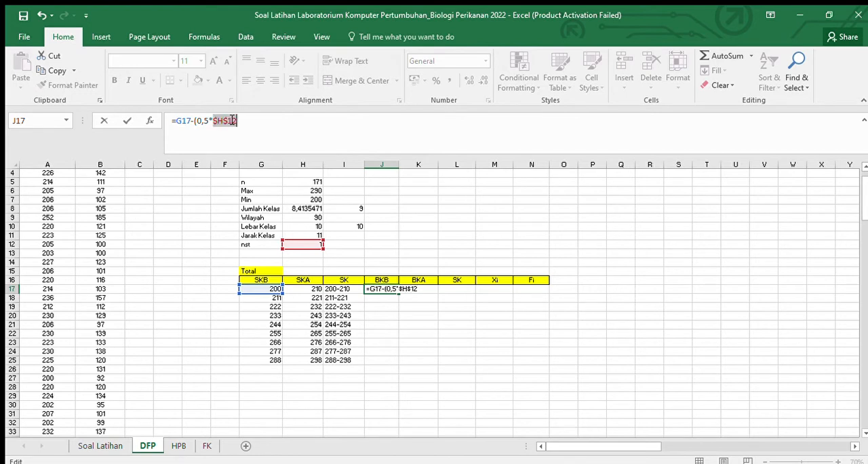
{"action": "key", "text": "Return"}
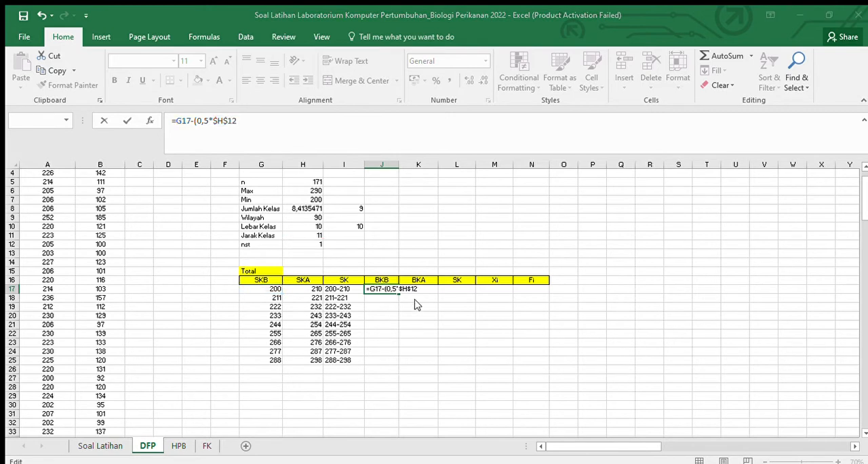
{"action": "left_click", "coordinate": [375, 290]}
{"action": "left_click_drag", "start_coordinate": [398, 293], "coordinate": [406, 363]}
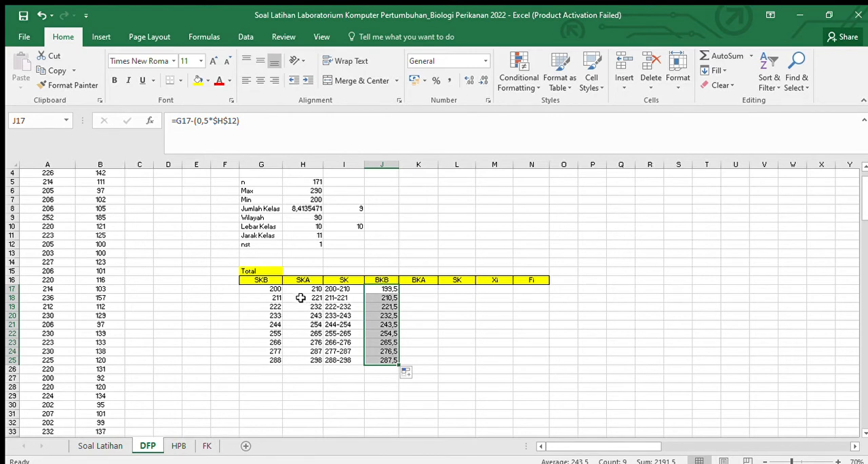
Step: Enter the BKA formula =H17+(0,5*H12) in K17
{"action": "left_click", "coordinate": [414, 288]}
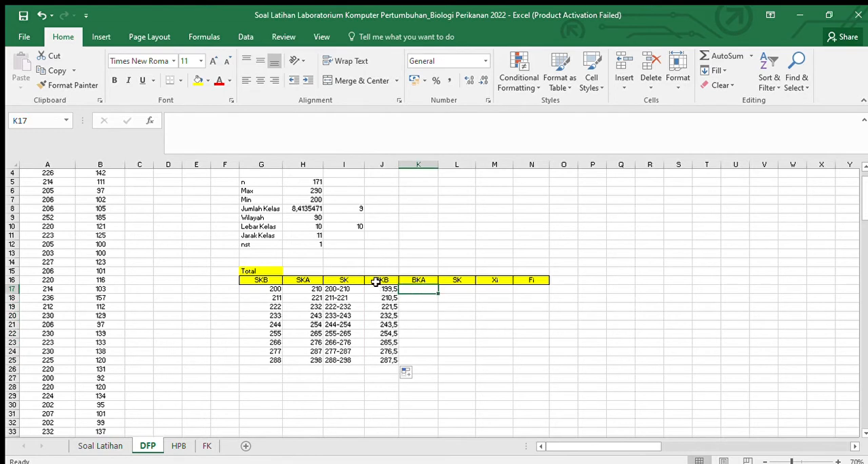
{"action": "type", "text": "="}
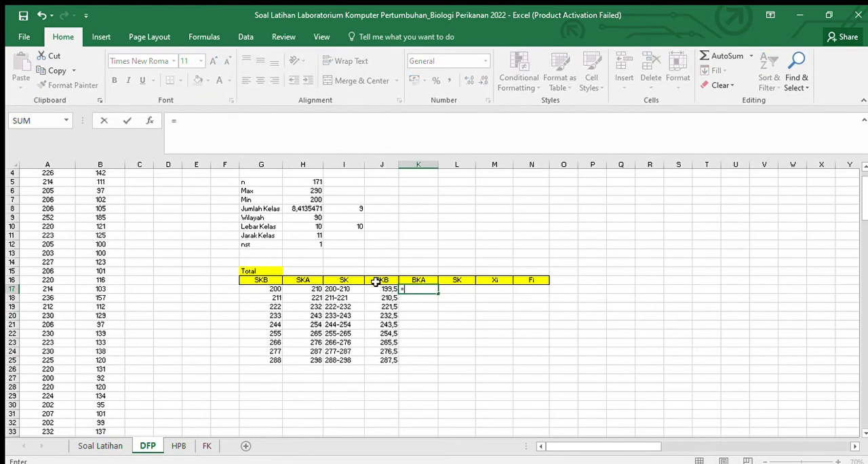
{"action": "left_click", "coordinate": [315, 288]}
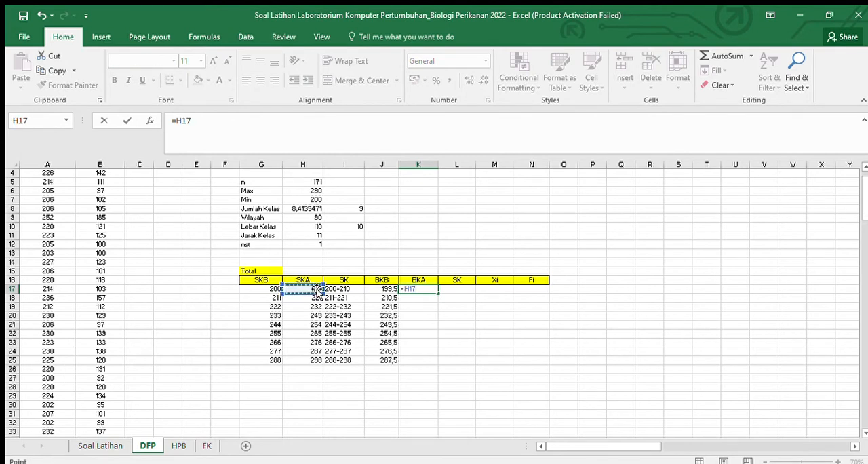
{"action": "type", "text": "+"}
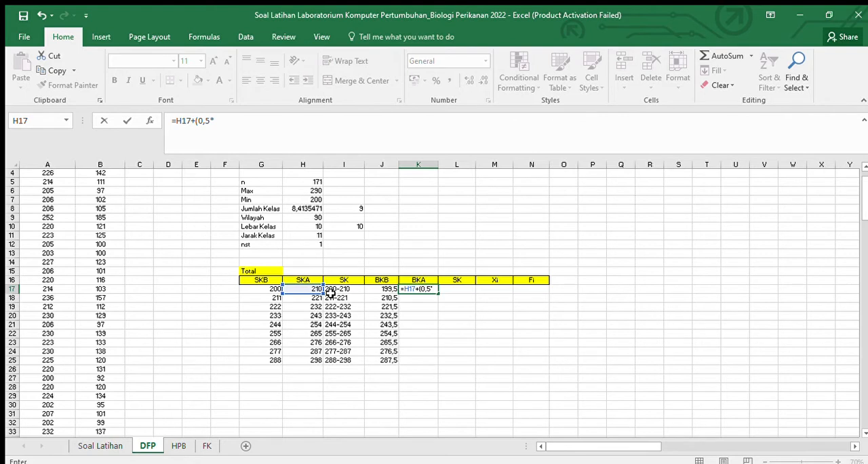
{"action": "type", "text": "(0,5*"}
{"action": "left_click", "coordinate": [305, 245]}
{"action": "type", "text": ")"}
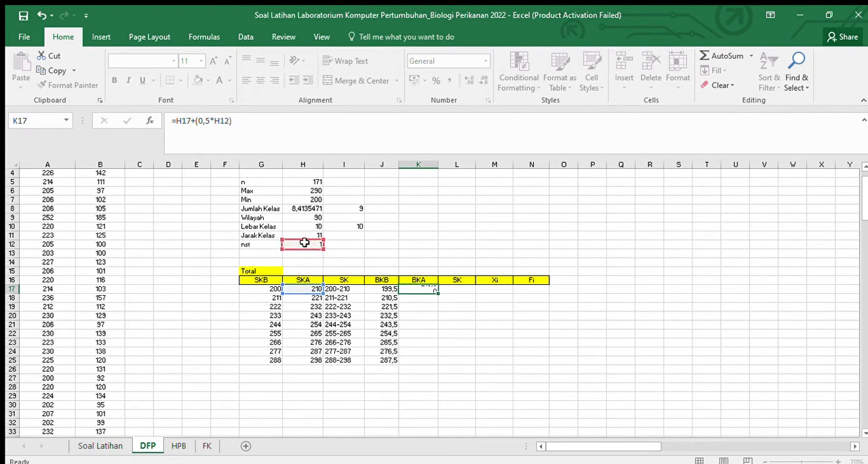
{"action": "key", "text": "Return"}
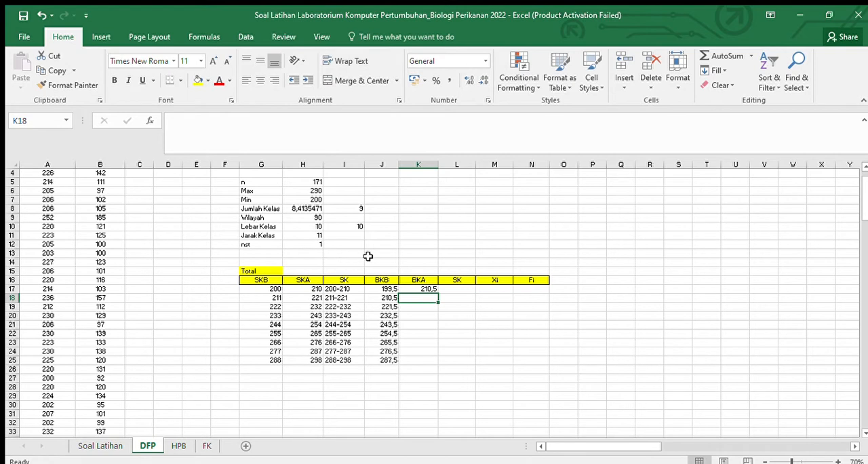
Step: Make the nst reference in K17 absolute so the formula reads =H17+(0,5*$H$12), and fill it down to K25
{"action": "left_click", "coordinate": [405, 289]}
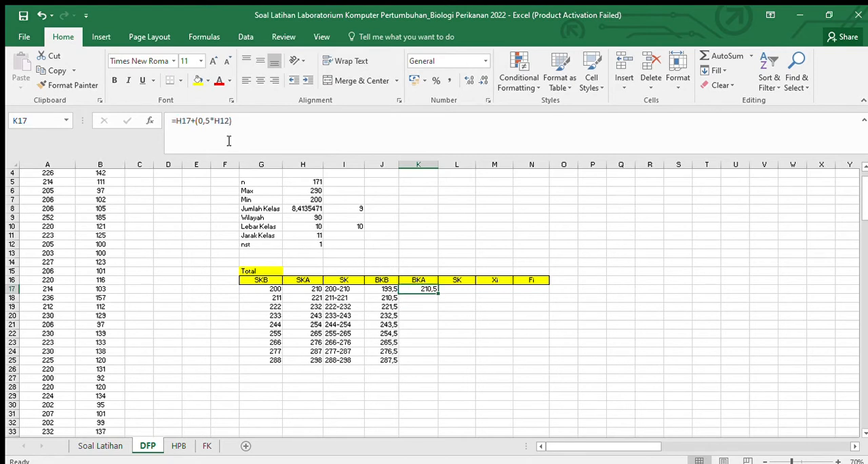
{"action": "left_click", "coordinate": [222, 120]}
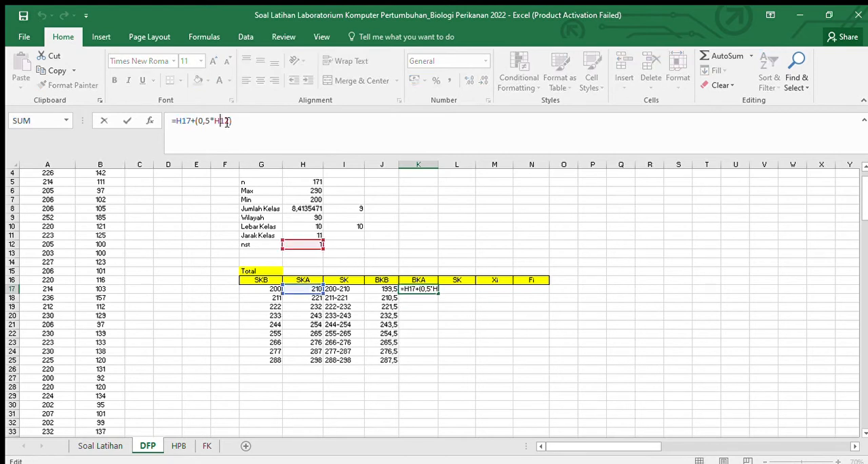
{"action": "key", "text": "F4"}
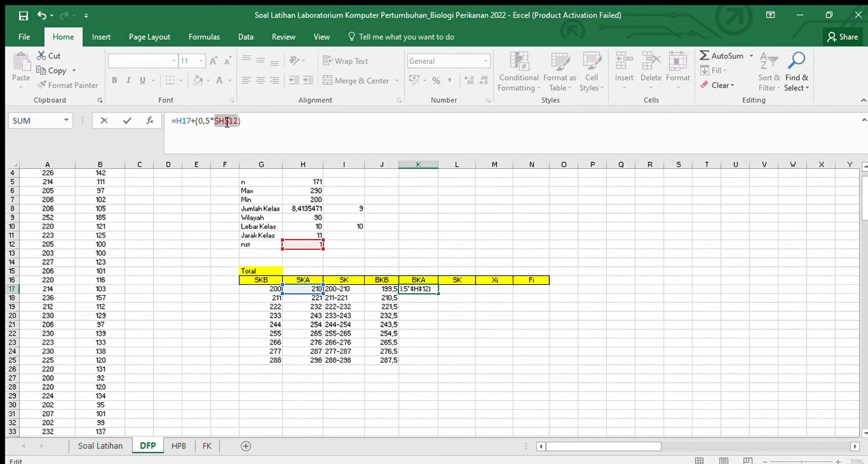
{"action": "key", "text": "Return"}
{"action": "left_click", "coordinate": [439, 306]}
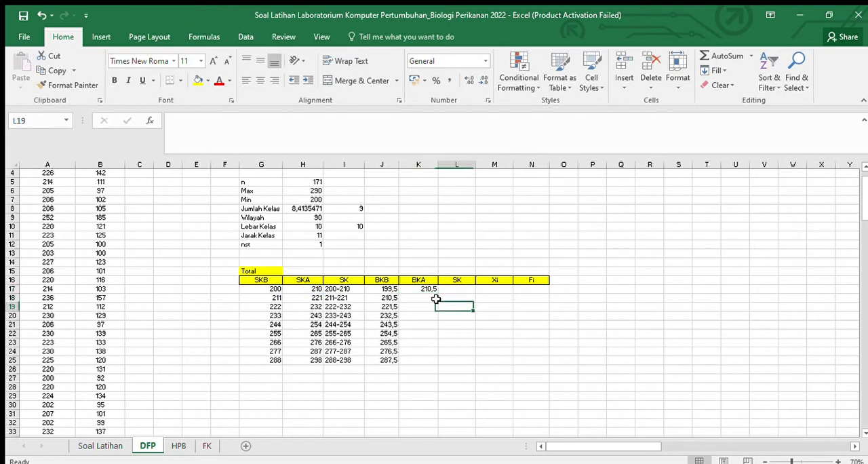
{"action": "left_click", "coordinate": [425, 290]}
{"action": "left_click_drag", "start_coordinate": [438, 293], "coordinate": [439, 364]}
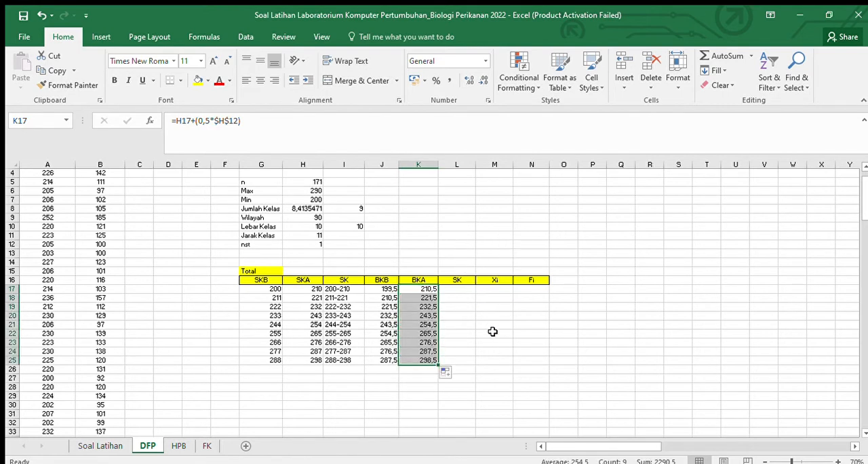
Step: Enter the formula =J17&-K17 in L17 to join the BKB and BKA boundaries in the second SK column
{"action": "left_click", "coordinate": [454, 290]}
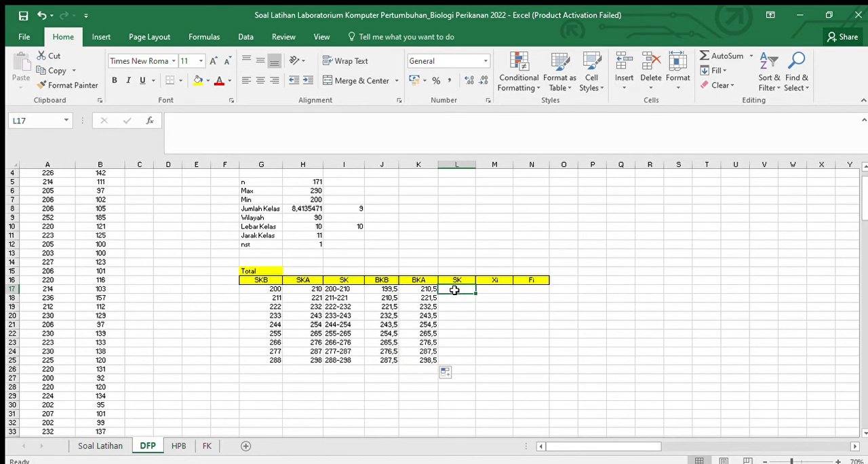
{"action": "type", "text": "="}
{"action": "key", "text": "Left"}
{"action": "key", "text": "Left"}
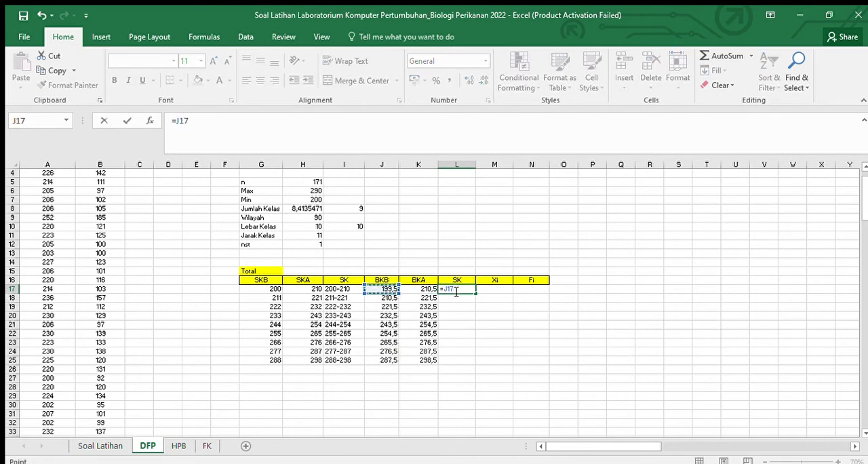
{"action": "type", "text": "&-"}
{"action": "key", "text": "Left"}
{"action": "key", "text": "Return"}
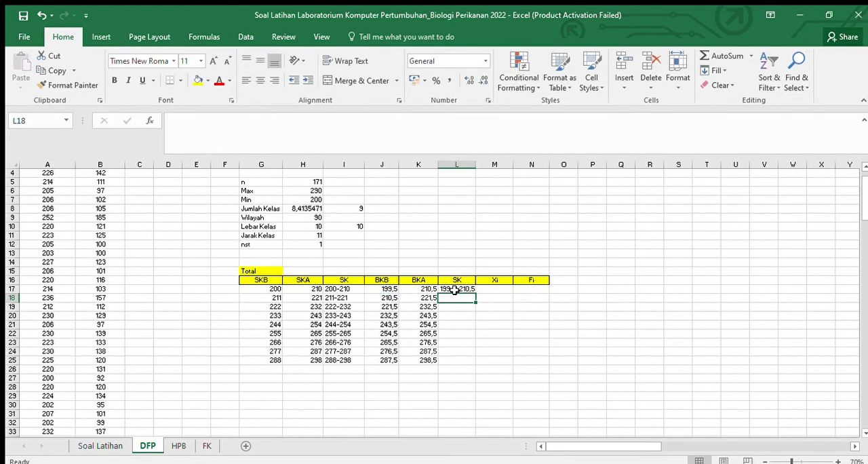
Step: Fill the second SK formula from L17 down to L25, leaving L26 empty, and widen column L to fit the intervals
{"action": "left_click", "coordinate": [471, 290]}
{"action": "left_click_drag", "start_coordinate": [475, 290], "coordinate": [474, 372]}
{"action": "left_click", "coordinate": [463, 369]}
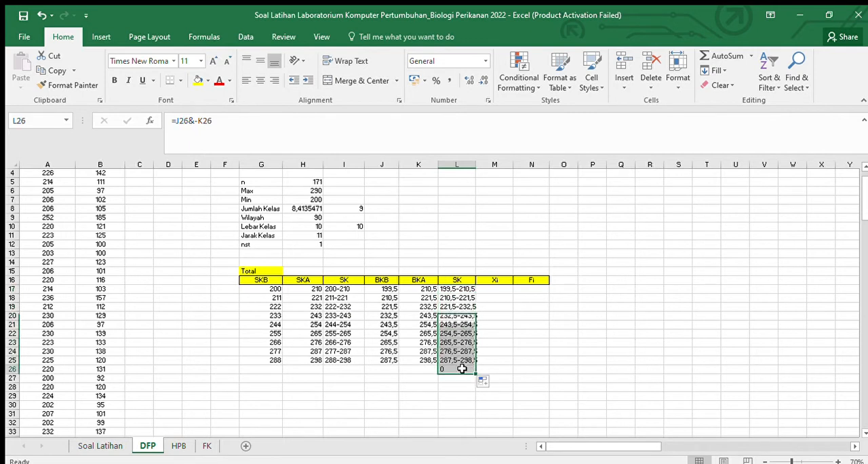
{"action": "key", "text": "BackSpace"}
{"action": "left_click", "coordinate": [516, 370]}
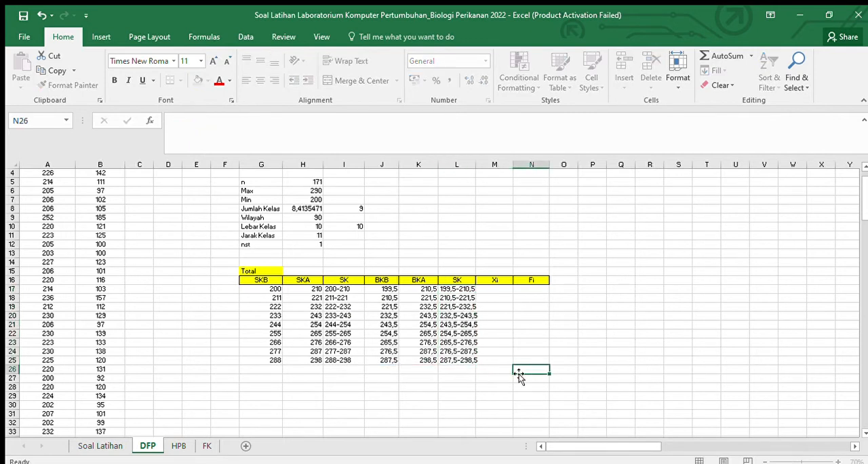
{"action": "left_click_drag", "start_coordinate": [476, 164], "coordinate": [489, 170]}
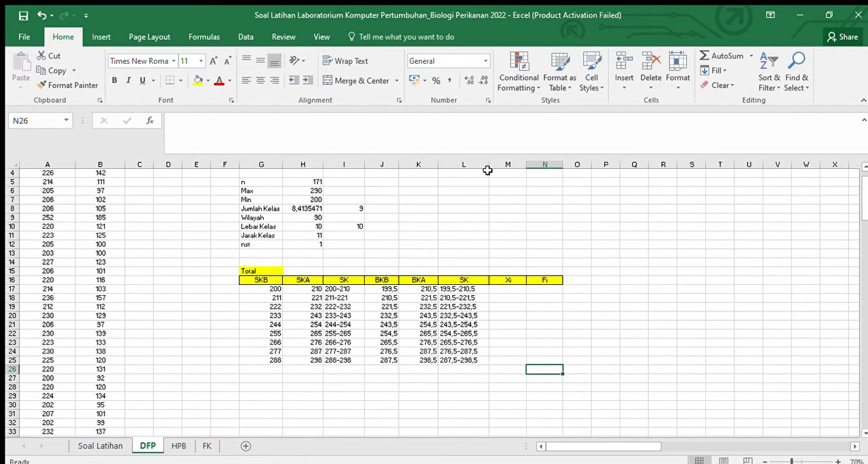
Step: Add all borders to the table cells G17:N25 and centre the contents of G16:N25 horizontally
{"action": "left_click_drag", "start_coordinate": [261, 288], "coordinate": [547, 360]}
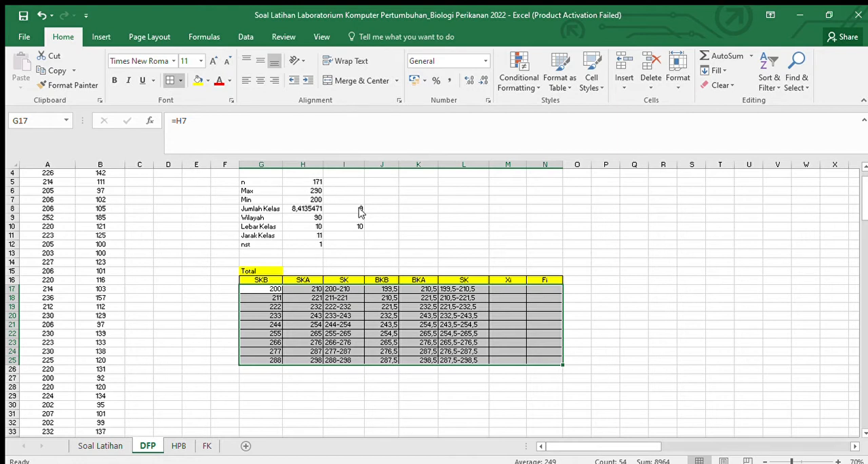
{"action": "left_click", "coordinate": [448, 279]}
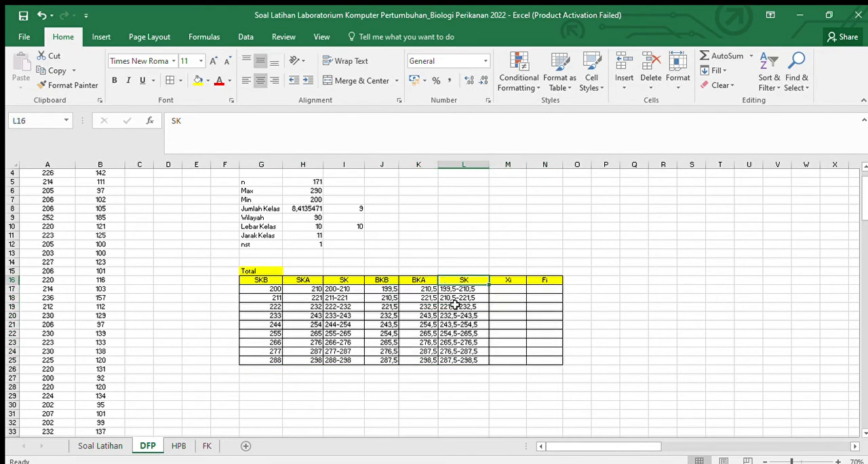
{"action": "left_click_drag", "start_coordinate": [261, 282], "coordinate": [514, 353]}
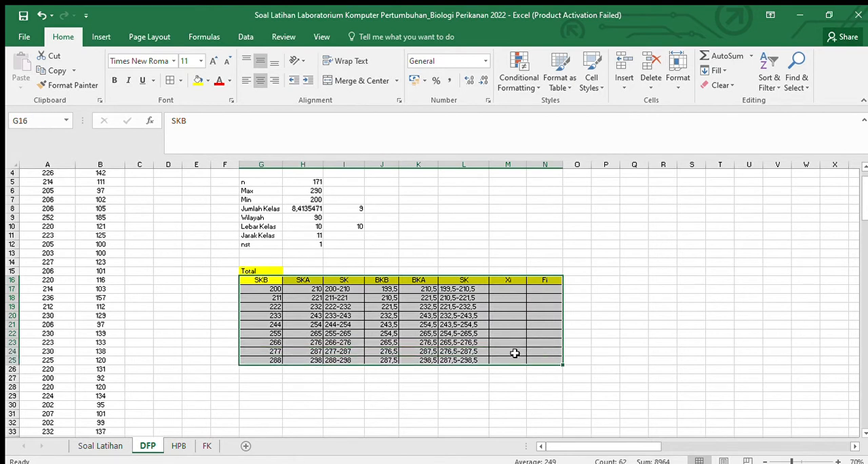
{"action": "left_click", "coordinate": [260, 80]}
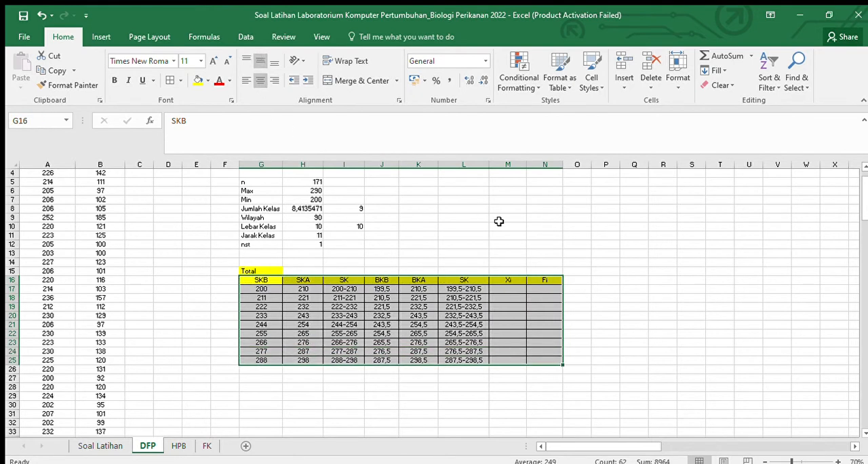
{"action": "left_click", "coordinate": [501, 218]}
Step: Enter the class midpoint formula =(G17+H17)/2 in the first Xi cell, M17
{"action": "left_click", "coordinate": [520, 289]}
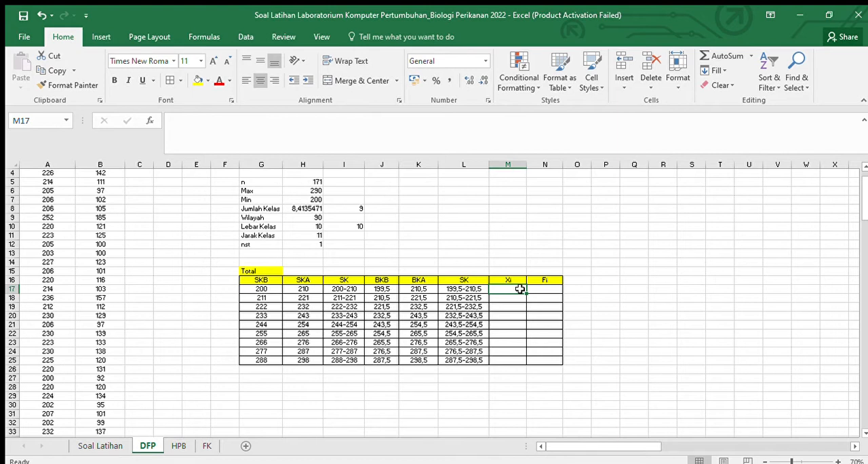
{"action": "type", "text": "=("}
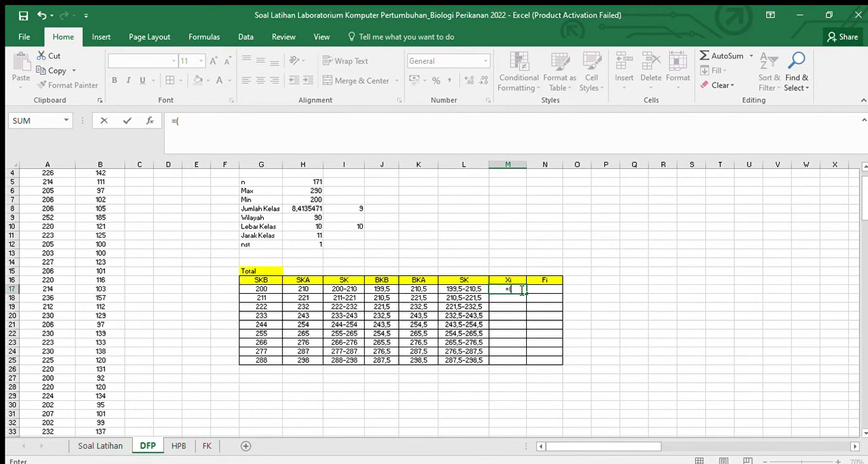
{"action": "left_click", "coordinate": [261, 289]}
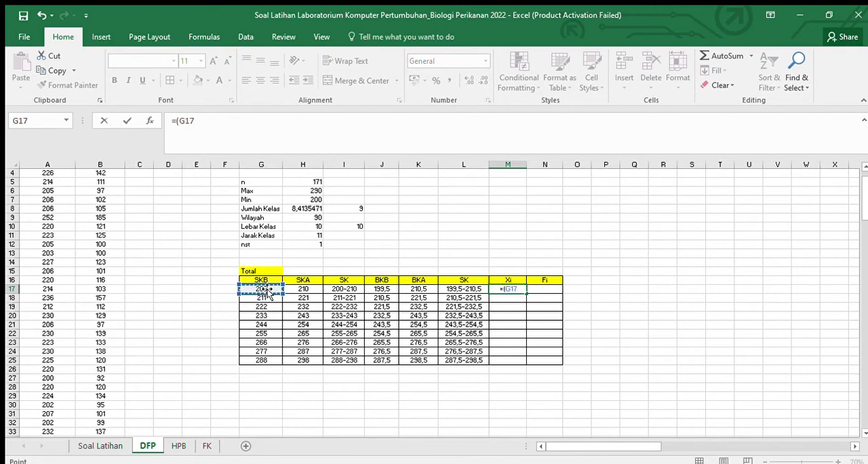
{"action": "type", "text": "+"}
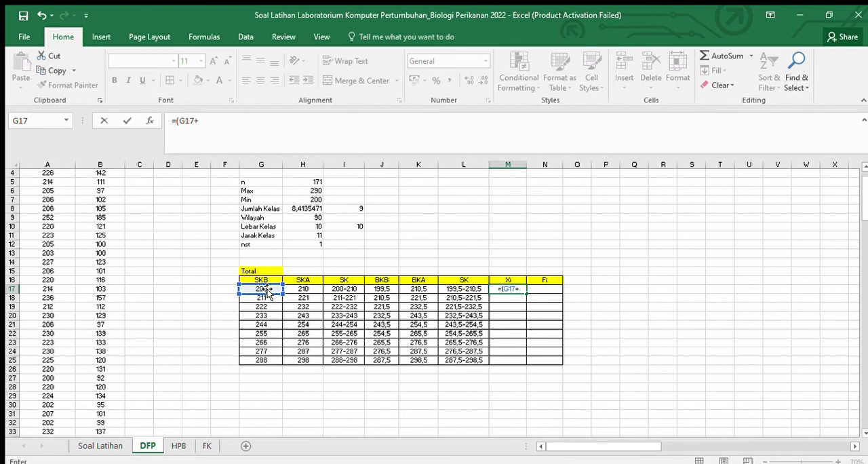
{"action": "left_click", "coordinate": [311, 291]}
{"action": "type", "text": ")"}
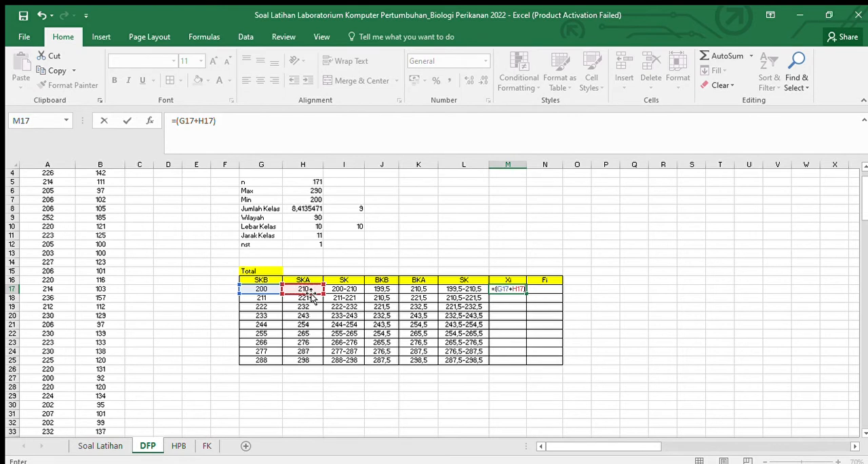
{"action": "type", "text": "/2"}
{"action": "key", "text": "Return"}
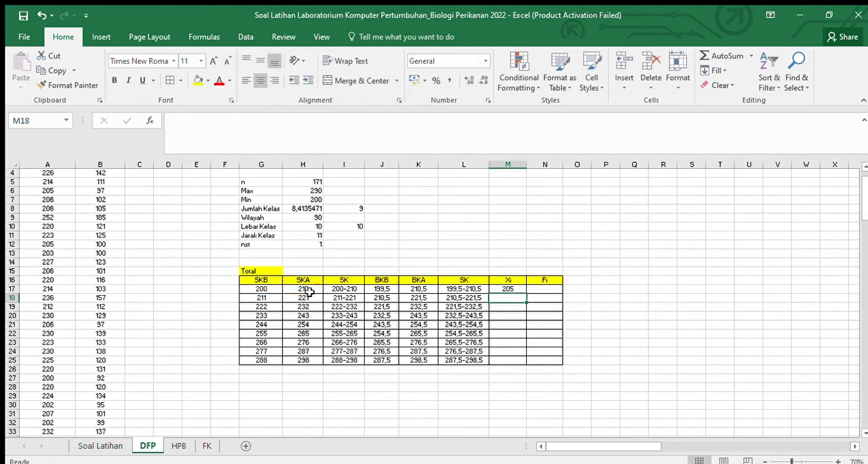
Step: Fill the Xi formula from M17 down to M25, and slightly widen column N for the Fi values
{"action": "left_click", "coordinate": [513, 288]}
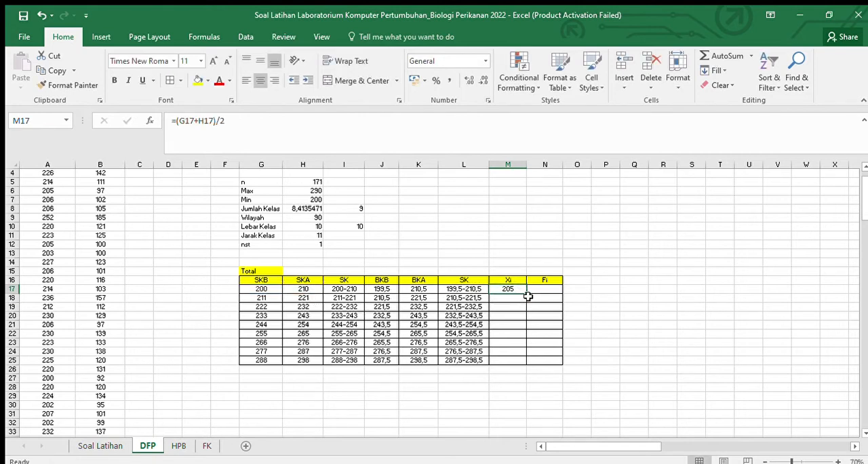
{"action": "left_click_drag", "start_coordinate": [527, 293], "coordinate": [526, 362]}
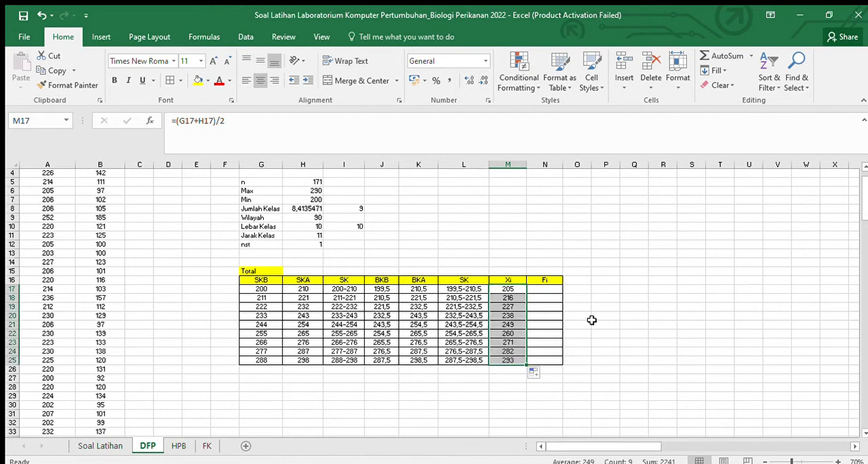
{"action": "left_click", "coordinate": [555, 306]}
{"action": "left_click", "coordinate": [550, 286]}
{"action": "left_click_drag", "start_coordinate": [562, 166], "coordinate": [566, 166]}
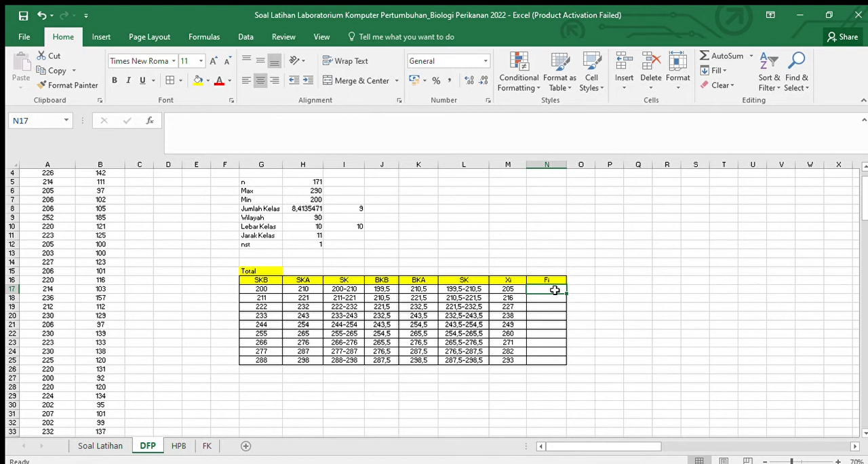
{"action": "left_click", "coordinate": [629, 278]}
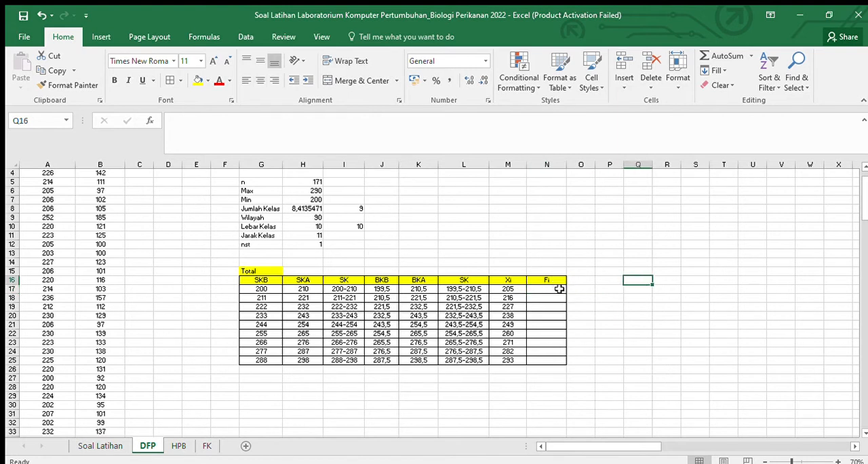
Step: Try to enter =FREQUENCY(A2:A172;H17:H25) for the whole Fi range N17:N25
{"action": "left_click_drag", "start_coordinate": [558, 288], "coordinate": [555, 360]}
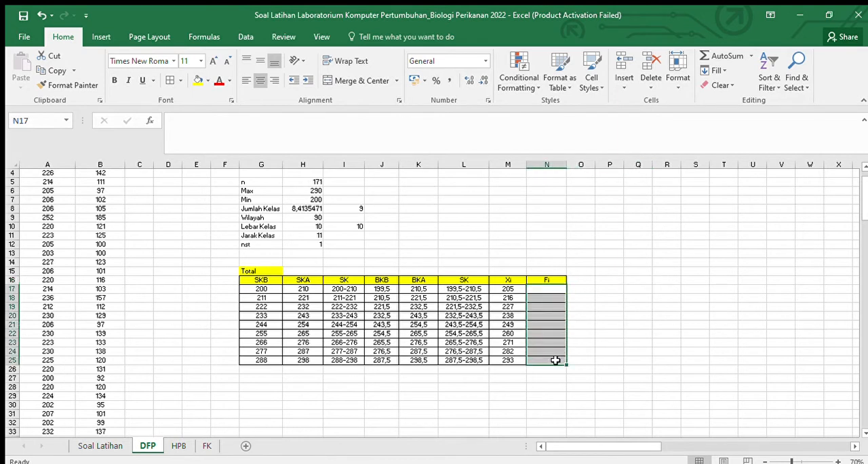
{"action": "type", "text": "="}
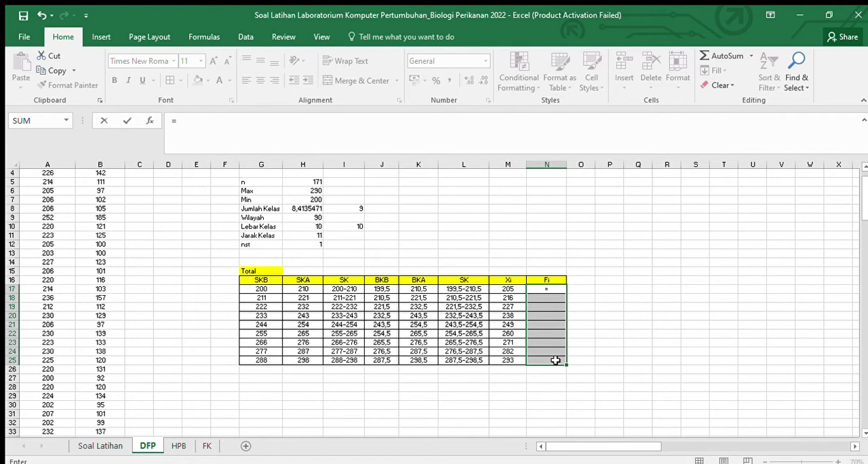
{"action": "type", "text": "fre"}
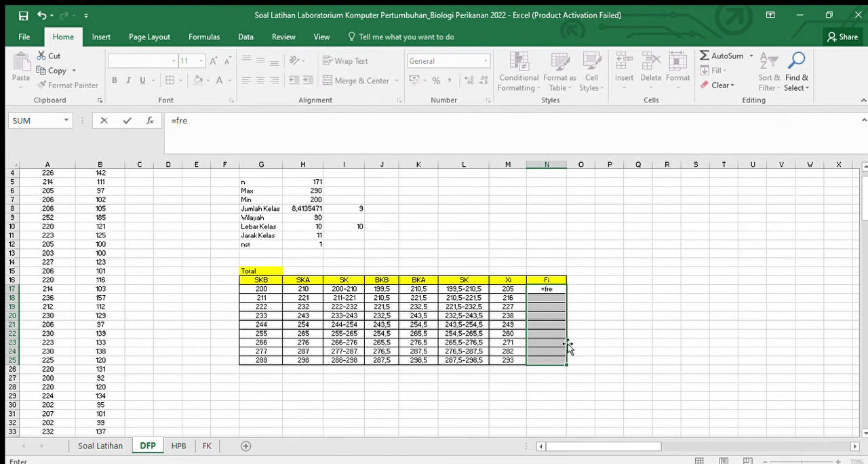
{"action": "key", "text": "Tab"}
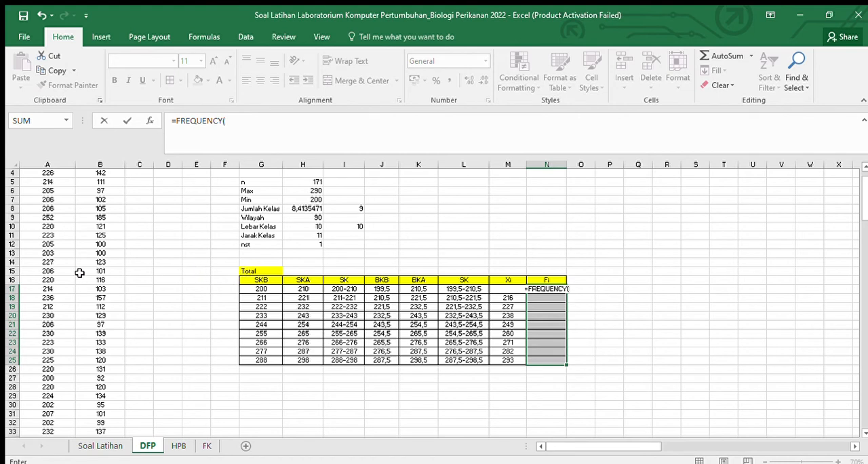
{"action": "scroll", "coordinate": [40, 278], "scroll_direction": "up", "scroll_amount": 1}
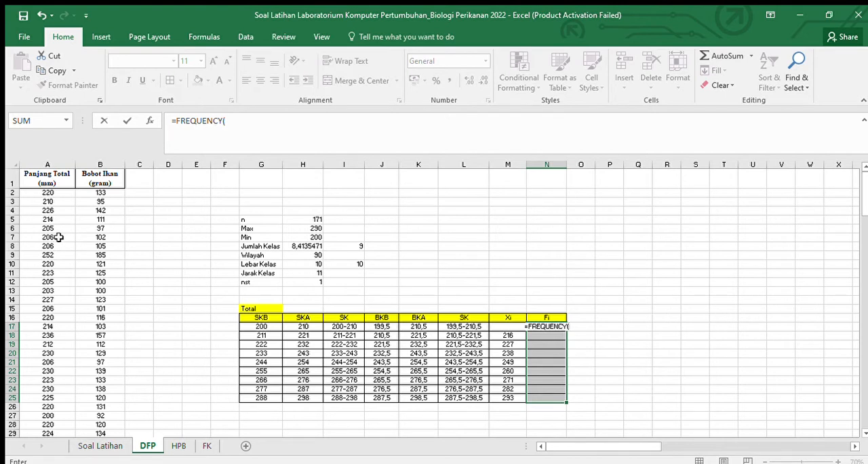
{"action": "left_click", "coordinate": [40, 192]}
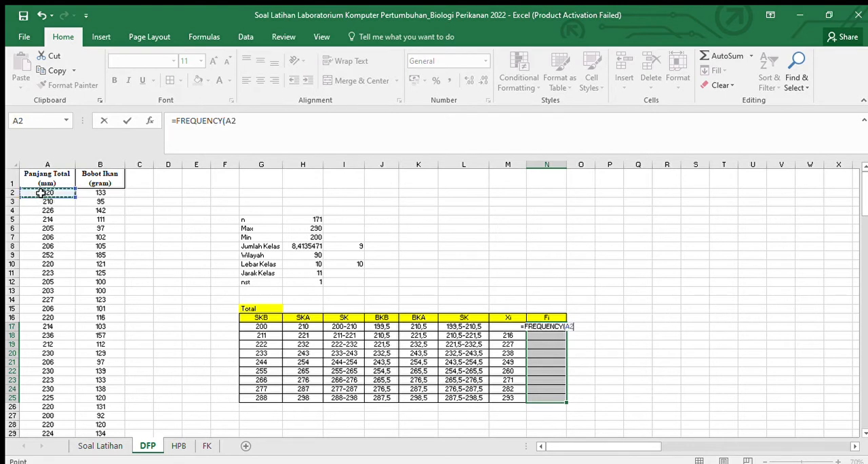
{"action": "key", "text": "ctrl+shift+Down"}
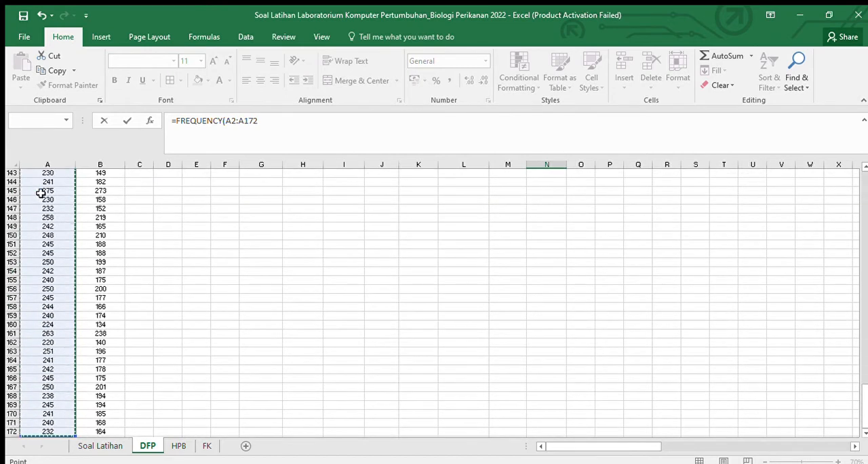
{"action": "type", "text": ";"}
{"action": "scroll", "coordinate": [337, 266], "scroll_direction": "up", "scroll_amount": 15}
{"action": "scroll", "coordinate": [337, 265], "scroll_direction": "up", "scroll_amount": 20}
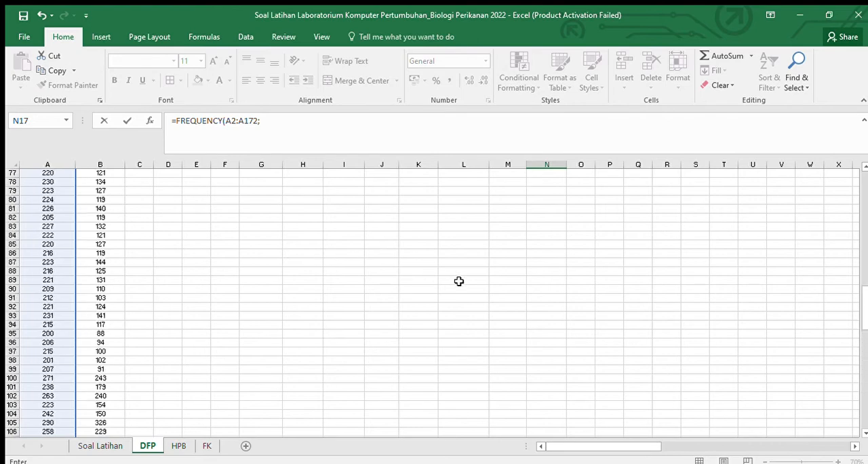
{"action": "scroll", "coordinate": [460, 285], "scroll_direction": "down", "scroll_amount": 2}
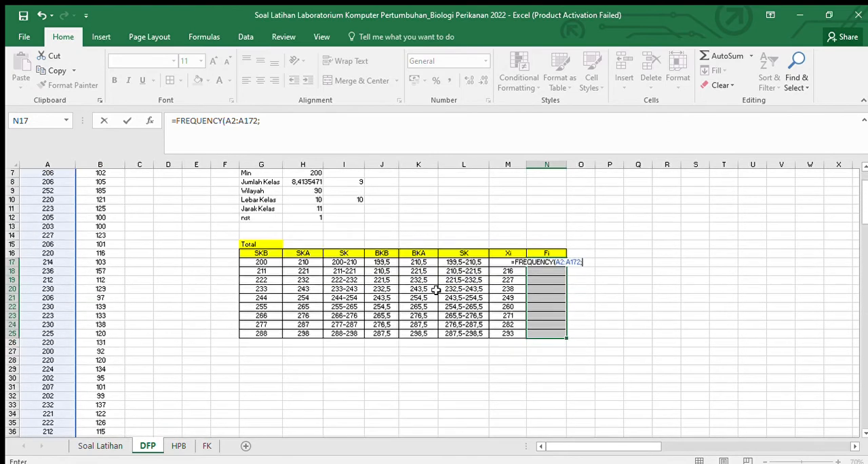
{"action": "left_click_drag", "start_coordinate": [323, 263], "coordinate": [314, 332]}
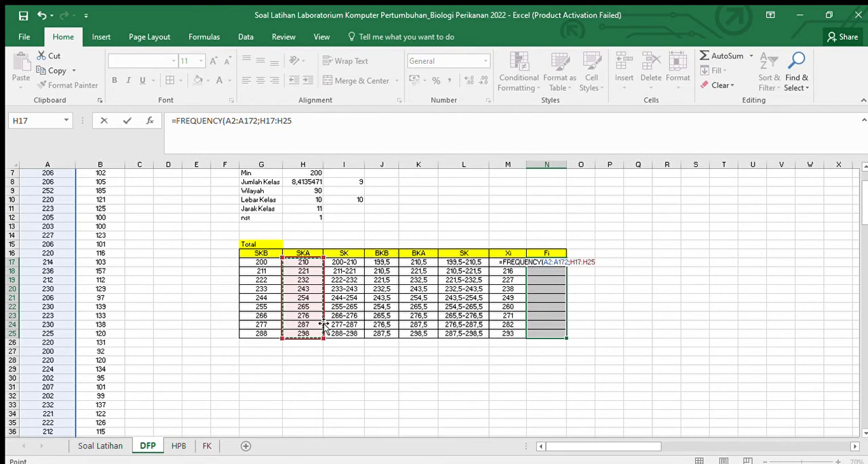
{"action": "key", "text": "Return"}
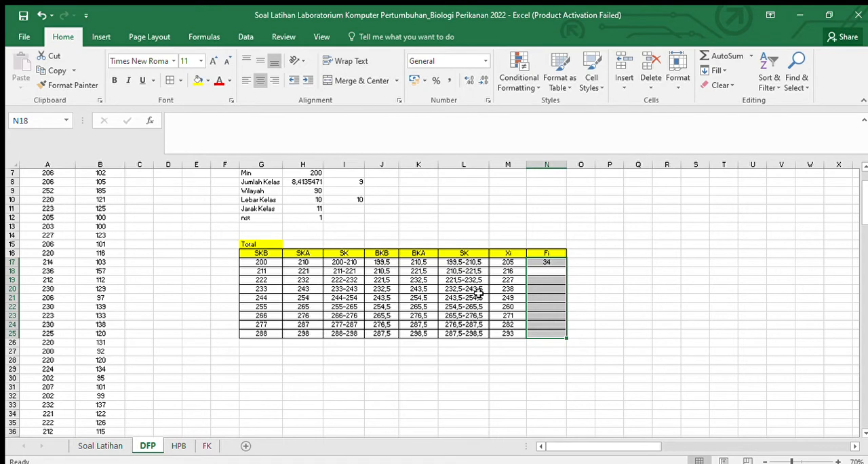
Step: Clear the FREQUENCY formula from the first Fi cell, N17
{"action": "left_click", "coordinate": [564, 273]}
{"action": "left_click", "coordinate": [546, 262]}
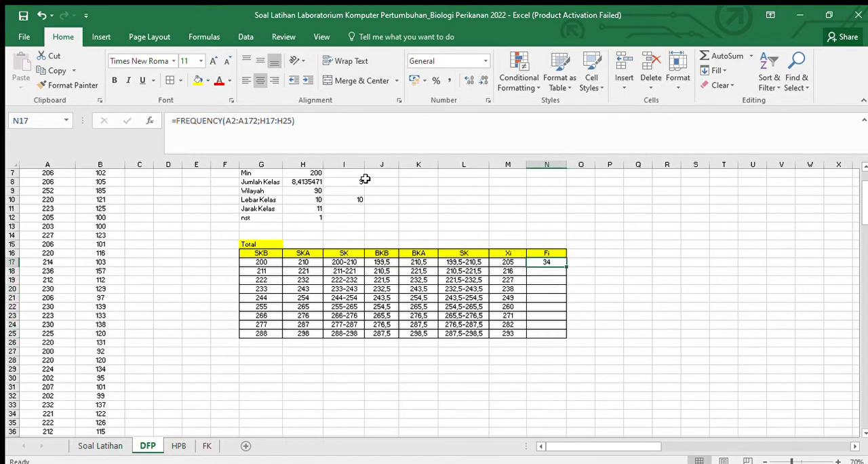
{"action": "left_click", "coordinate": [306, 121]}
{"action": "left_click_drag", "start_coordinate": [306, 121], "coordinate": [218, 130]}
{"action": "left_click", "coordinate": [227, 131]}
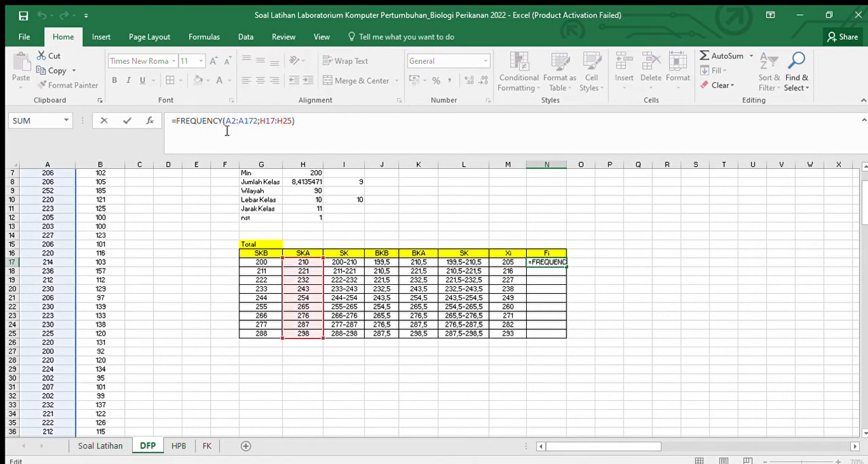
{"action": "triple_click", "coordinate": [197, 122]}
{"action": "key", "text": "BackSpace"}
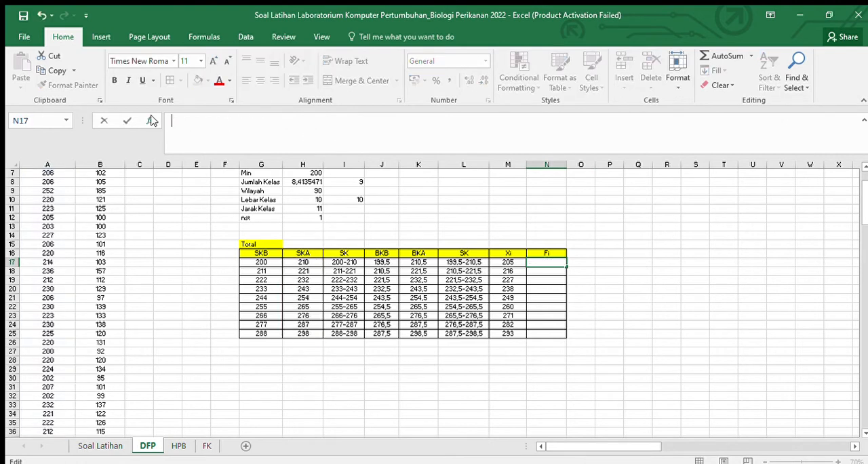
Step: Begin a FREQUENCY formula over the Fi cells N17:N25, using the total lengths A2:A172 as the data array
{"action": "left_click_drag", "start_coordinate": [549, 270], "coordinate": [551, 332]}
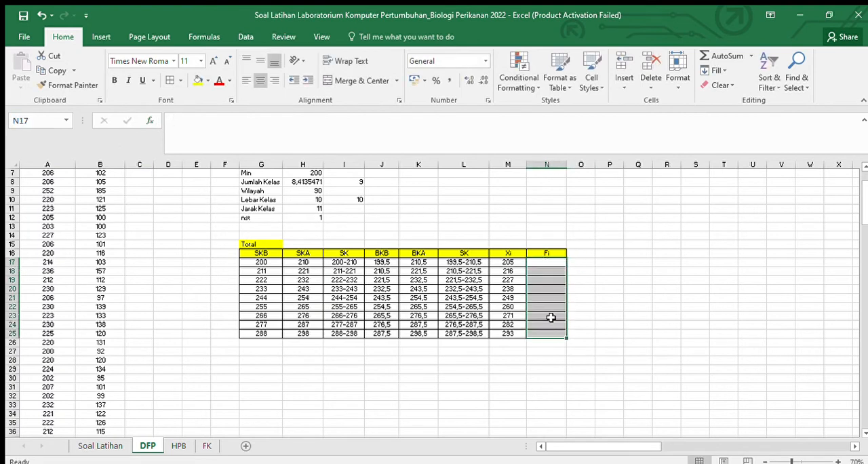
{"action": "type", "text": "="}
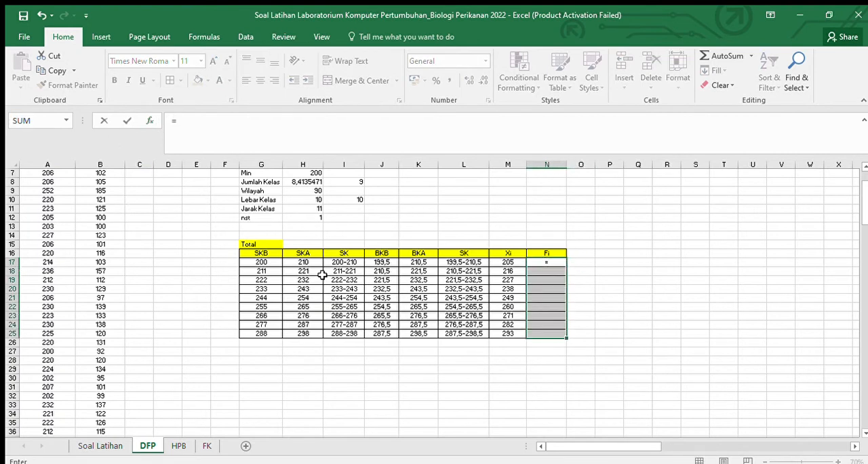
{"action": "type", "text": "fre"}
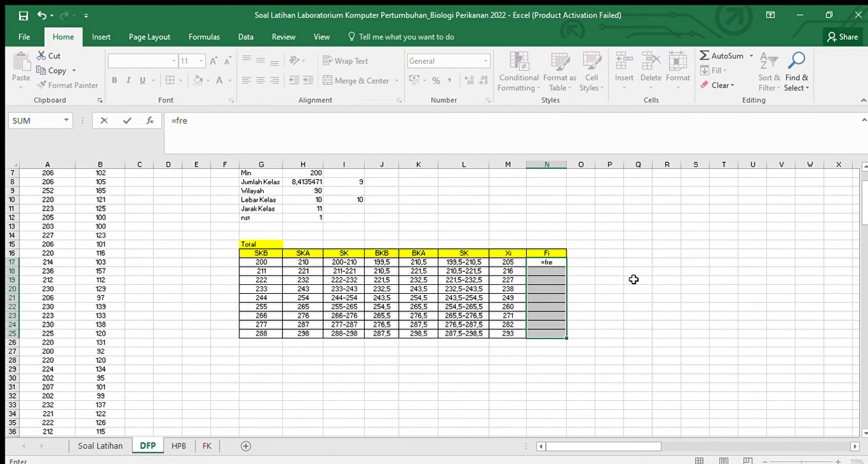
{"action": "key", "text": "Tab"}
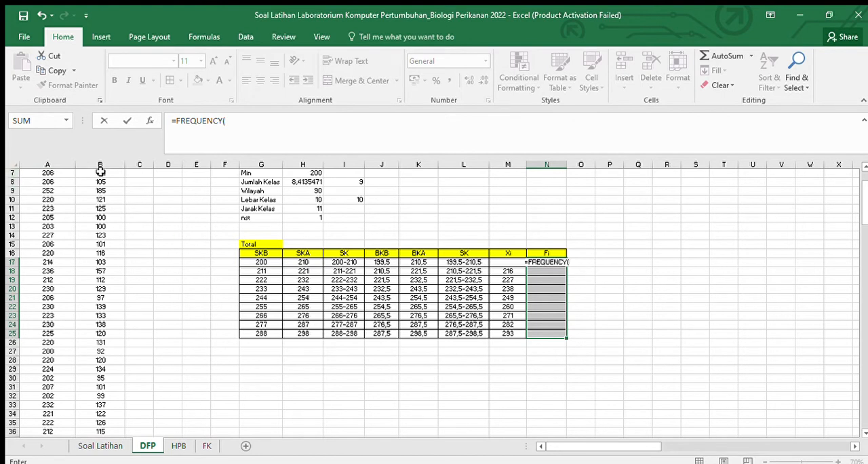
{"action": "scroll", "coordinate": [101, 188], "scroll_direction": "up", "scroll_amount": 2}
{"action": "left_click", "coordinate": [62, 194]}
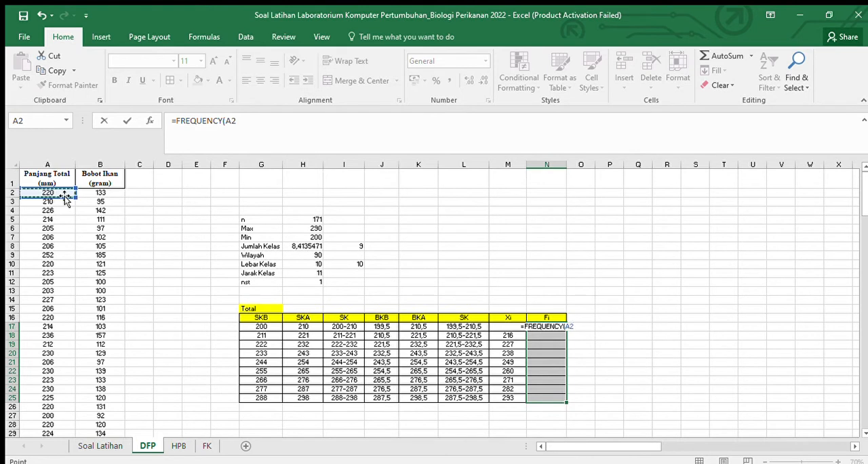
{"action": "key", "text": "shift+Down"}
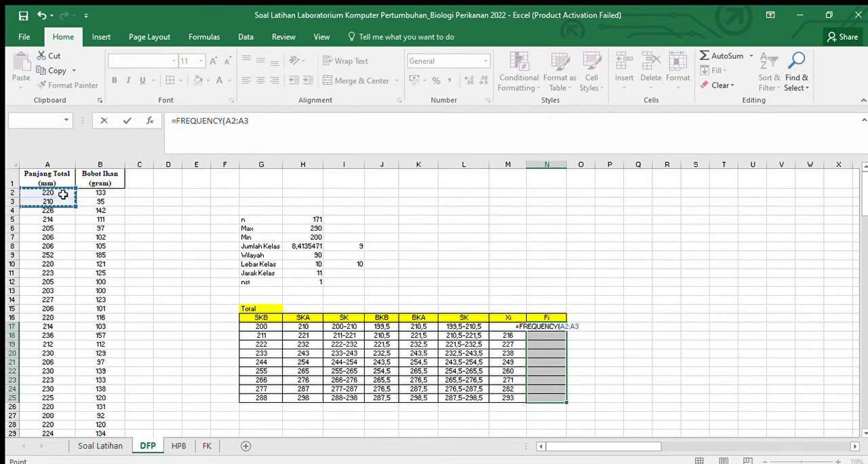
{"action": "key", "text": "Right"}
{"action": "key", "text": "Left"}
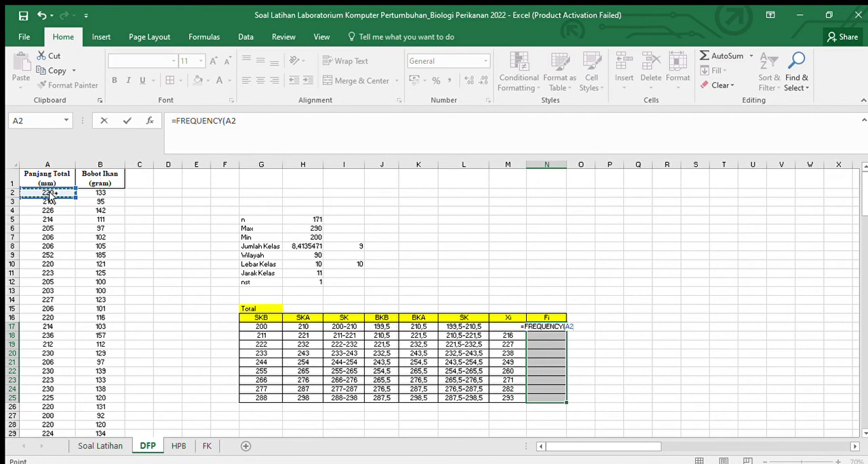
{"action": "key", "text": "ctrl+shift+Down"}
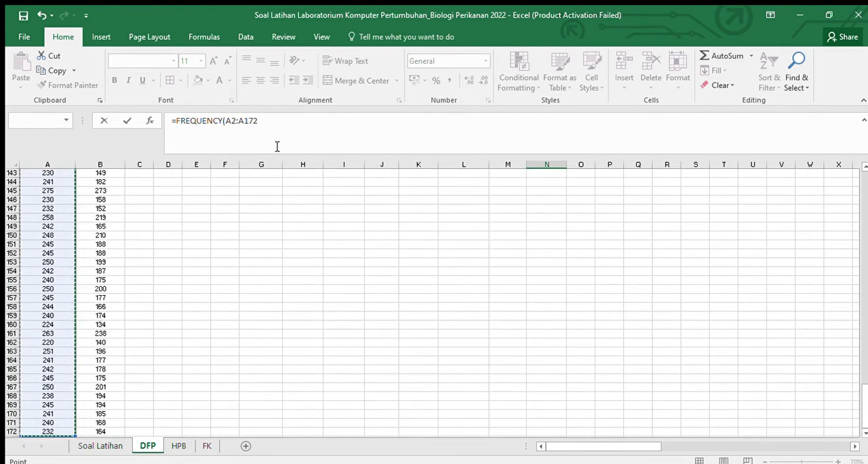
{"action": "type", "text": ";"}
Step: Use the SKA limits H17:H25 as the bins and commit the FREQUENCY formula as an array across N17:N25
{"action": "scroll", "coordinate": [405, 277], "scroll_direction": "up", "scroll_amount": 17}
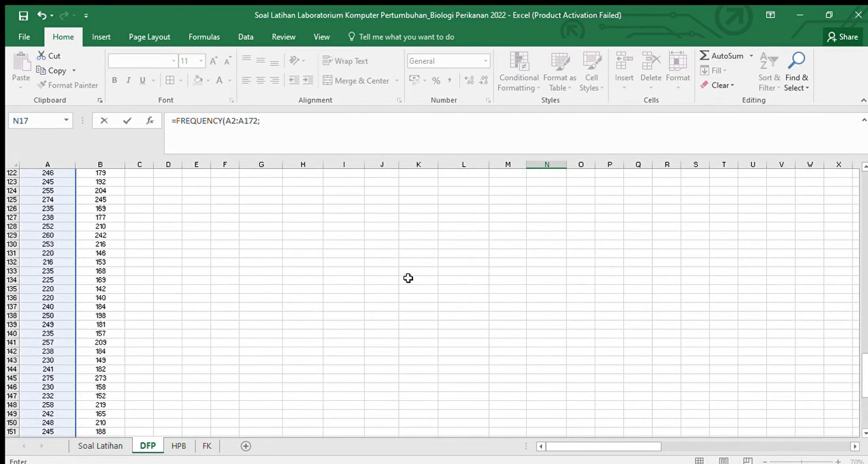
{"action": "scroll", "coordinate": [846, 167], "scroll_direction": "up", "scroll_amount": 20}
{"action": "left_click_drag", "start_coordinate": [295, 326], "coordinate": [312, 398]}
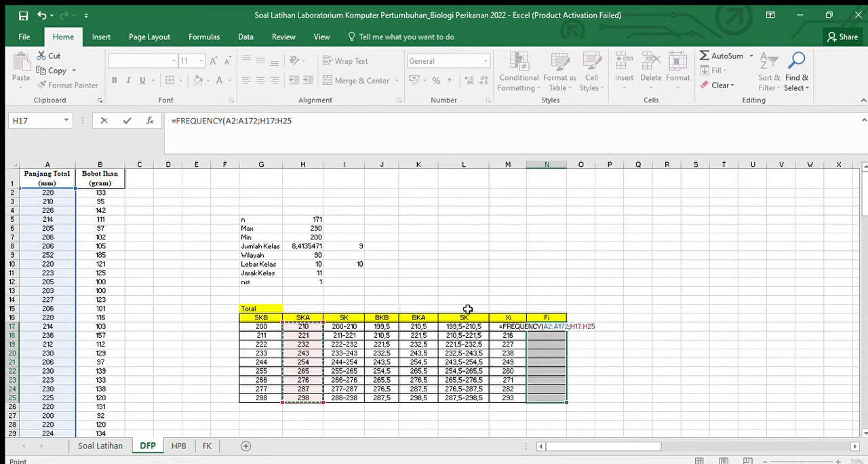
{"action": "type", "text": ")"}
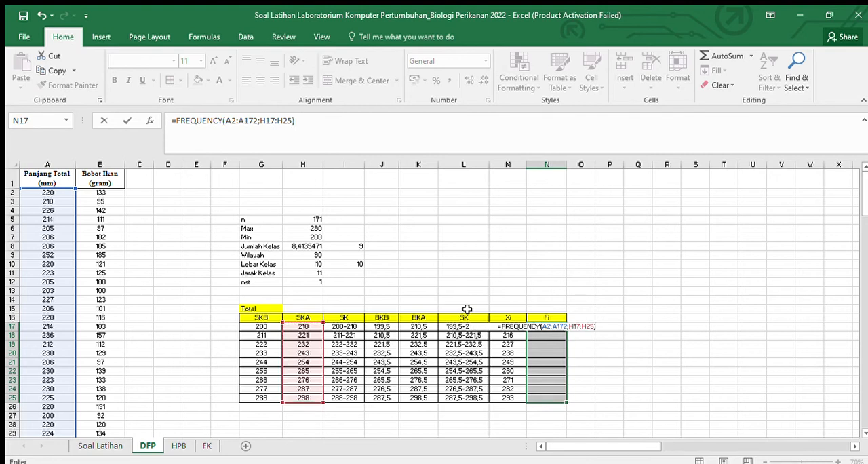
{"action": "key", "text": "ctrl+shift+Return"}
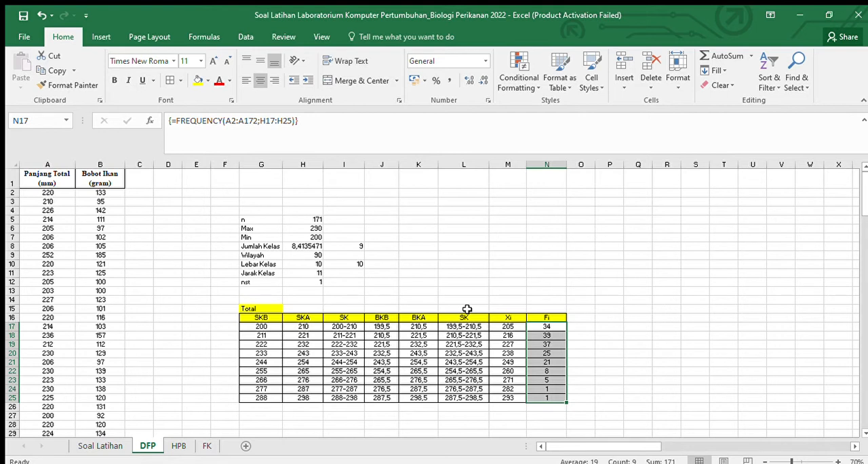
{"action": "left_click", "coordinate": [600, 357]}
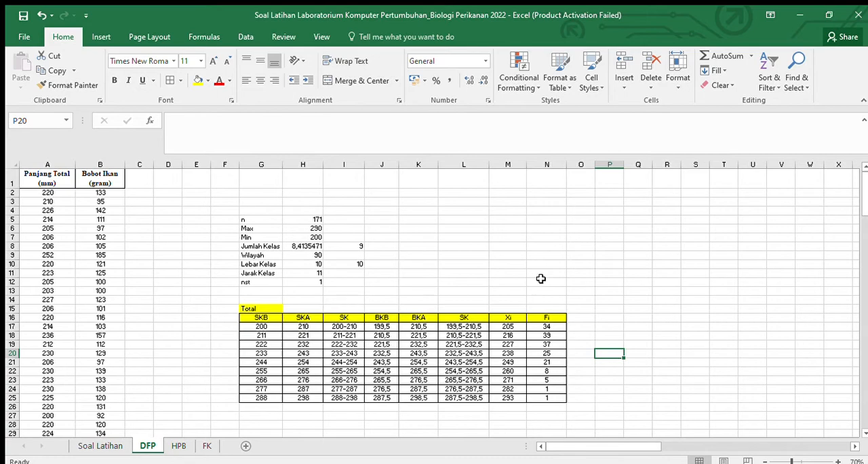
Step: Insert an empty column chart, place it just below the frequency table, and enlarge it to span about columns G to M
{"action": "scroll", "coordinate": [540, 278], "scroll_direction": "down", "scroll_amount": 4}
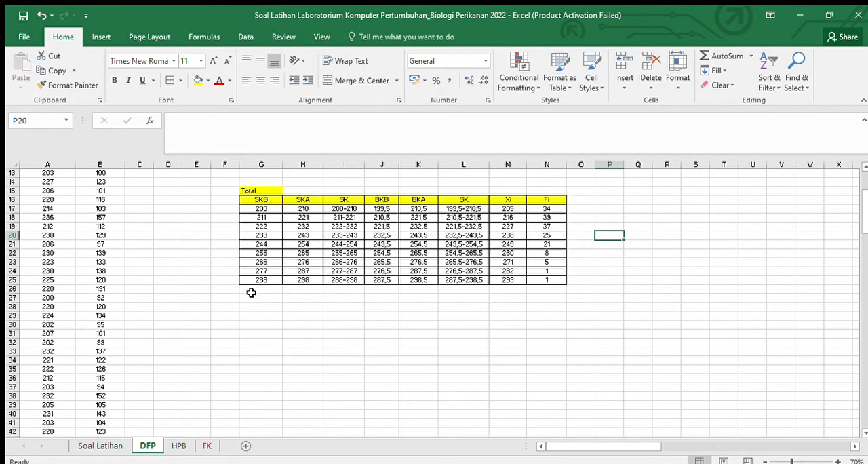
{"action": "left_click", "coordinate": [98, 35]}
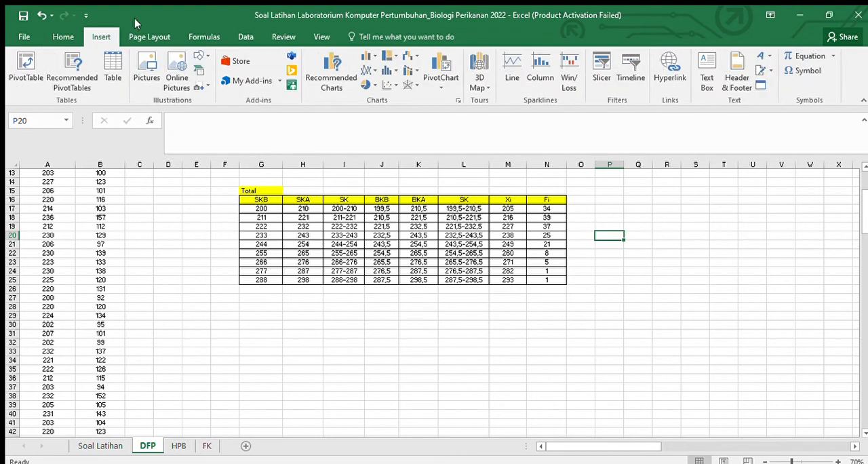
{"action": "left_click", "coordinate": [363, 59]}
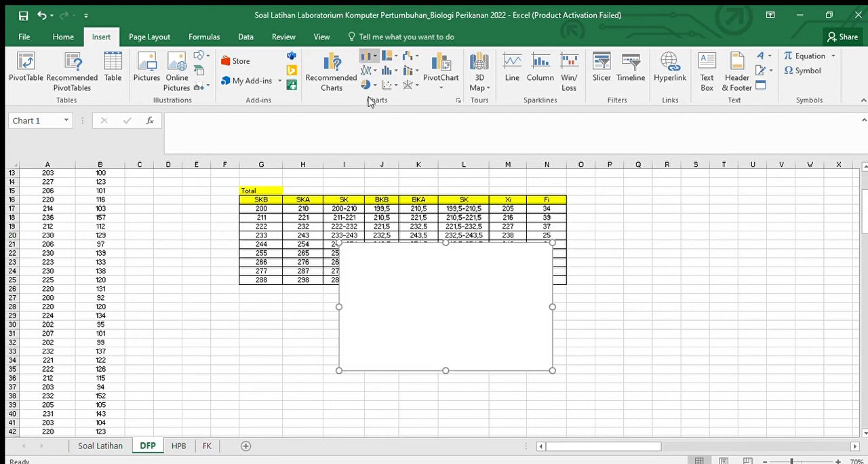
{"action": "left_click_drag", "start_coordinate": [412, 271], "coordinate": [314, 320]}
{"action": "scroll", "coordinate": [468, 325], "scroll_direction": "down", "scroll_amount": 1}
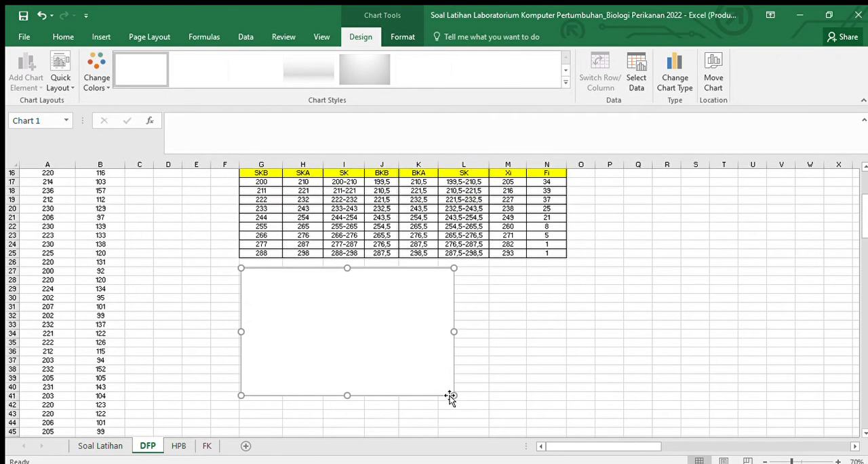
{"action": "scroll", "coordinate": [478, 393], "scroll_direction": "down", "scroll_amount": 1}
{"action": "left_click_drag", "start_coordinate": [452, 368], "coordinate": [531, 404]}
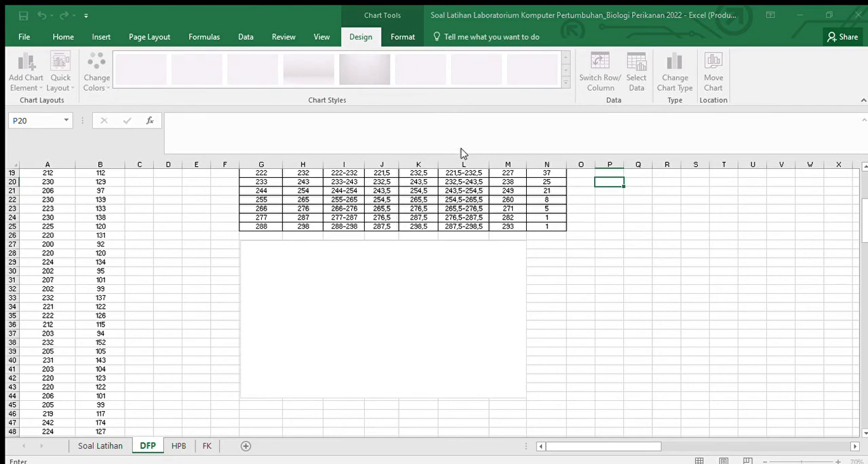
Step: Set the Fi frequencies N17:N25 as the values of the column chart's data series
{"action": "scroll", "coordinate": [362, 248], "scroll_direction": "up", "scroll_amount": 3}
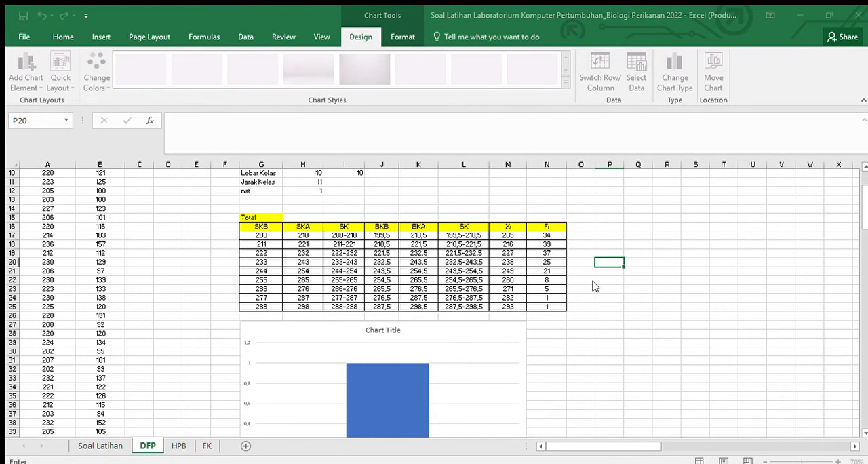
{"action": "left_click_drag", "start_coordinate": [558, 235], "coordinate": [559, 306]}
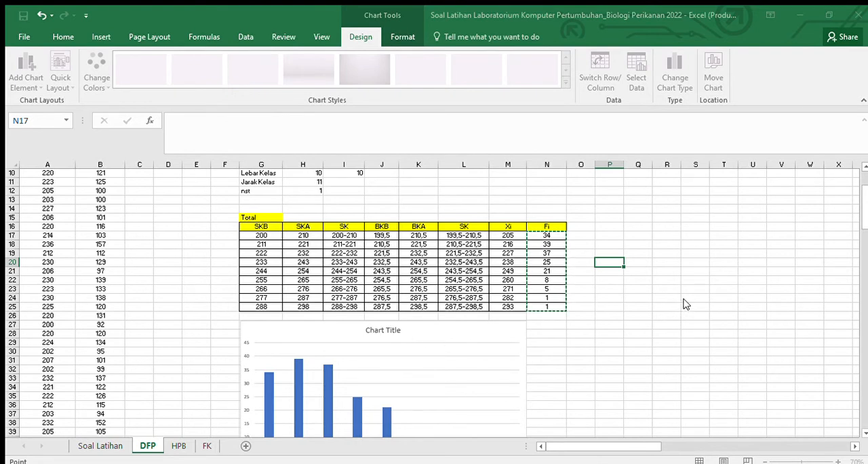
{"action": "scroll", "coordinate": [540, 344], "scroll_direction": "down", "scroll_amount": 2}
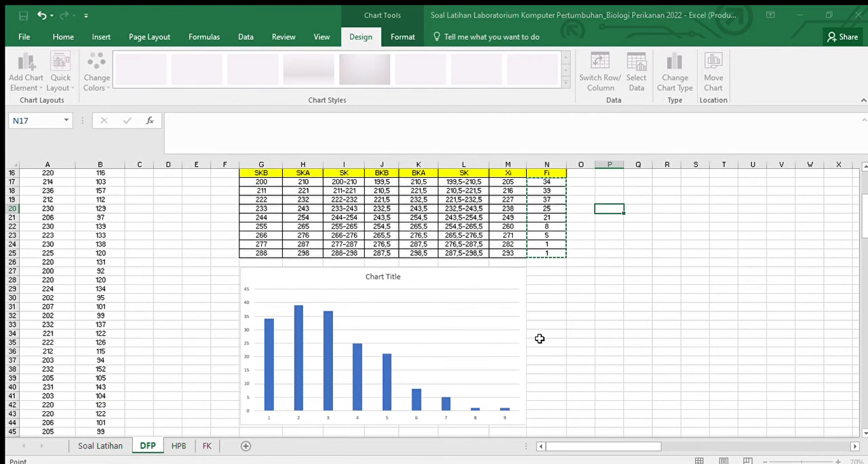
{"action": "key", "text": "Escape"}
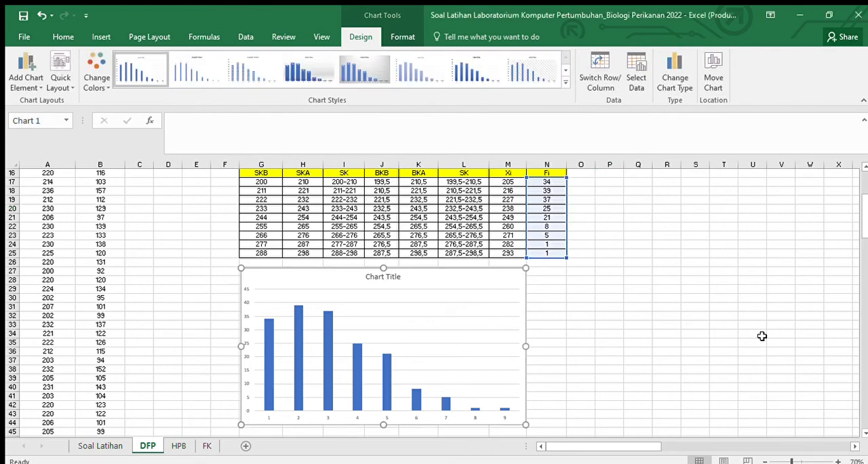
Step: Shift the column chart slightly to the right beneath the frequency table, then deselect it
{"action": "scroll", "coordinate": [589, 289], "scroll_direction": "down", "scroll_amount": 1}
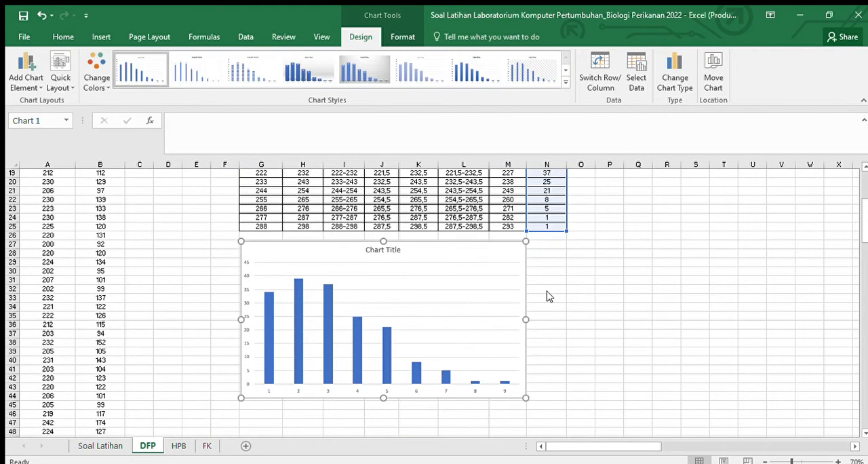
{"action": "scroll", "coordinate": [548, 295], "scroll_direction": "up", "scroll_amount": 2}
{"action": "scroll", "coordinate": [448, 322], "scroll_direction": "up", "scroll_amount": 1}
{"action": "scroll", "coordinate": [406, 310], "scroll_direction": "down", "scroll_amount": 4}
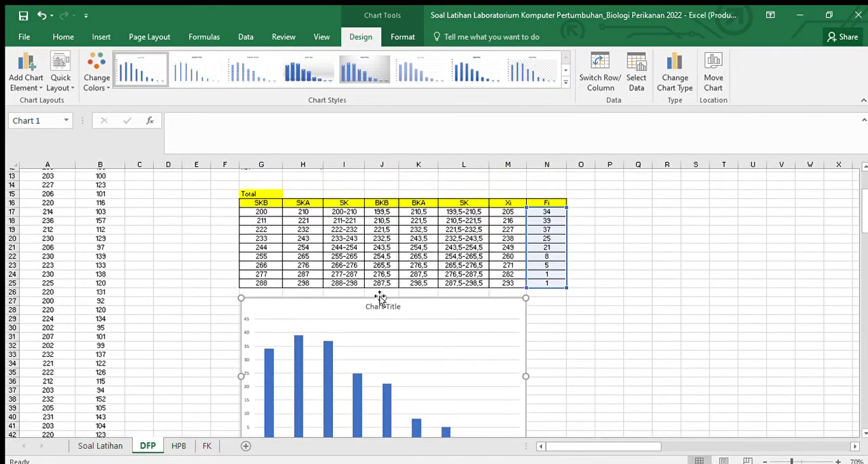
{"action": "scroll", "coordinate": [344, 260], "scroll_direction": "up", "scroll_amount": 1}
{"action": "left_click_drag", "start_coordinate": [337, 253], "coordinate": [356, 254]}
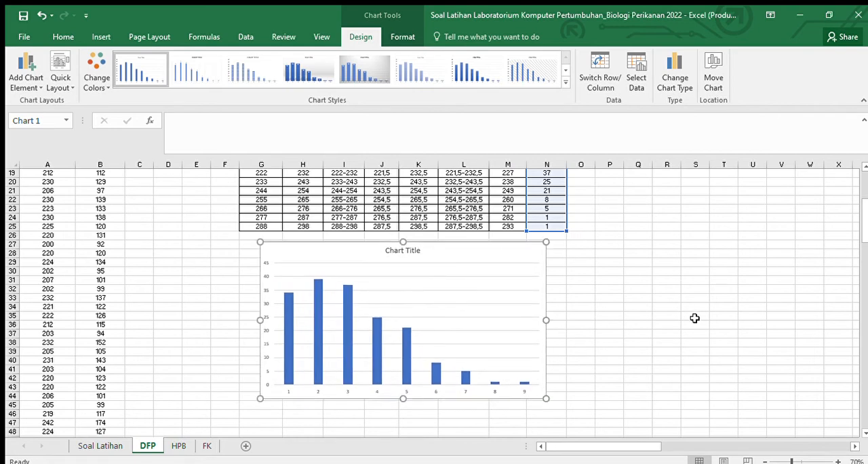
{"action": "scroll", "coordinate": [680, 312], "scroll_direction": "up", "scroll_amount": 2}
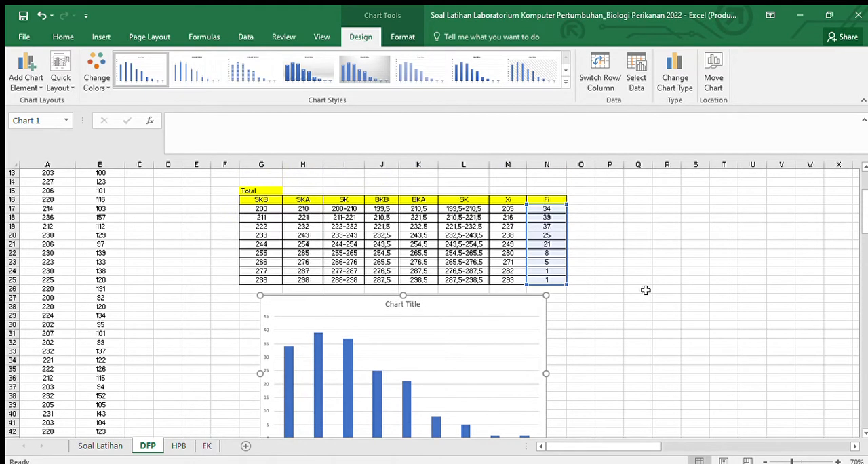
{"action": "left_click", "coordinate": [645, 289]}
Step: Compare the class intervals and Fi frequencies in the table with the bars of the column chart
{"action": "scroll", "coordinate": [646, 289], "scroll_direction": "down", "scroll_amount": 1}
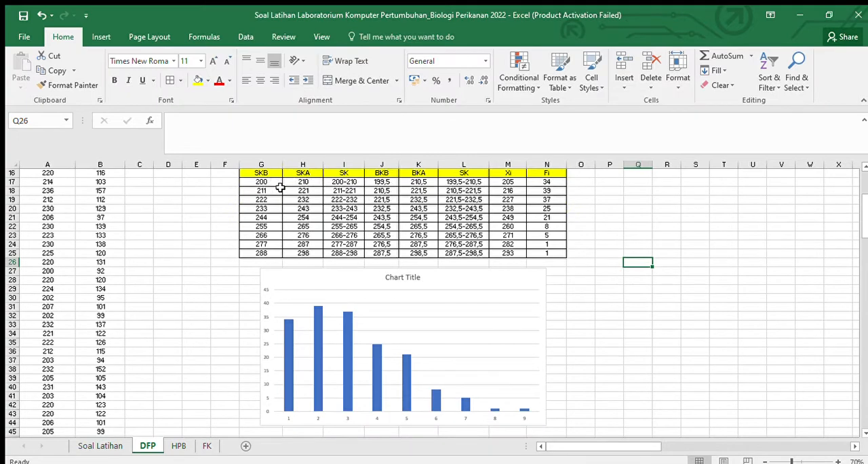
{"action": "scroll", "coordinate": [288, 191], "scroll_direction": "up", "scroll_amount": 4}
{"action": "scroll", "coordinate": [284, 309], "scroll_direction": "down", "scroll_amount": 1}
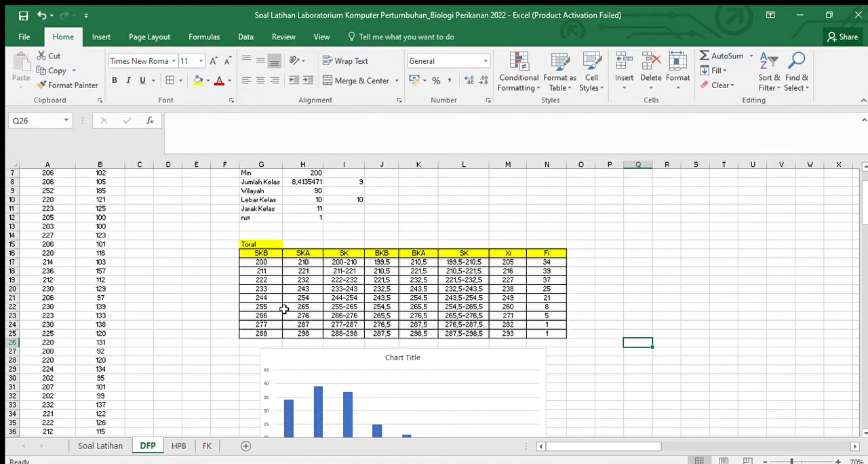
{"action": "scroll", "coordinate": [292, 314], "scroll_direction": "up", "scroll_amount": 1}
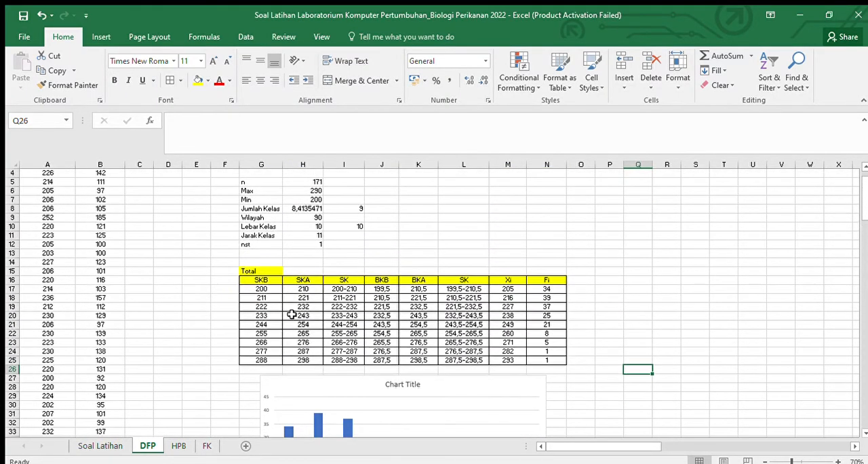
{"action": "scroll", "coordinate": [291, 314], "scroll_direction": "down", "scroll_amount": 5}
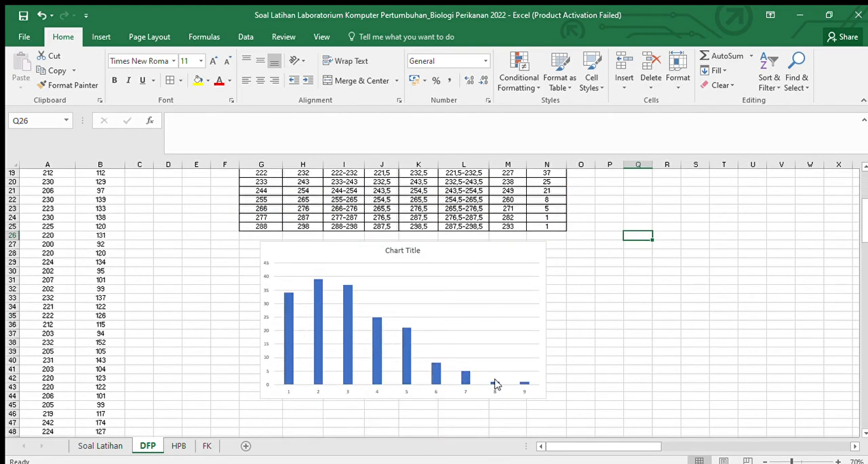
{"action": "scroll", "coordinate": [601, 375], "scroll_direction": "up", "scroll_amount": 3}
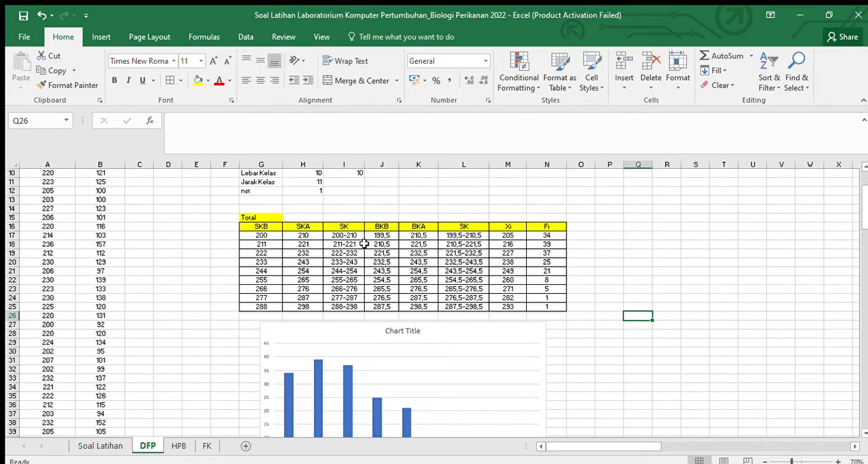
{"action": "left_click", "coordinate": [546, 235]}
{"action": "scroll", "coordinate": [547, 245], "scroll_direction": "down", "scroll_amount": 2}
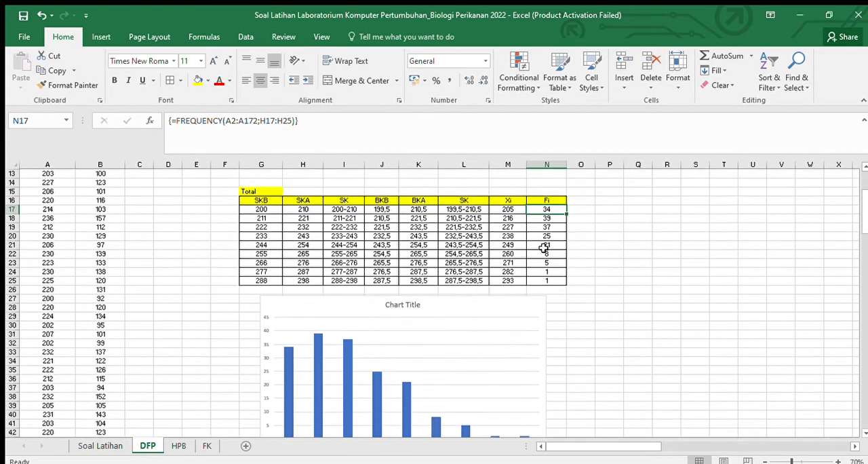
{"action": "scroll", "coordinate": [299, 346], "scroll_direction": "down", "scroll_amount": 1}
{"action": "scroll", "coordinate": [549, 237], "scroll_direction": "up", "scroll_amount": 1}
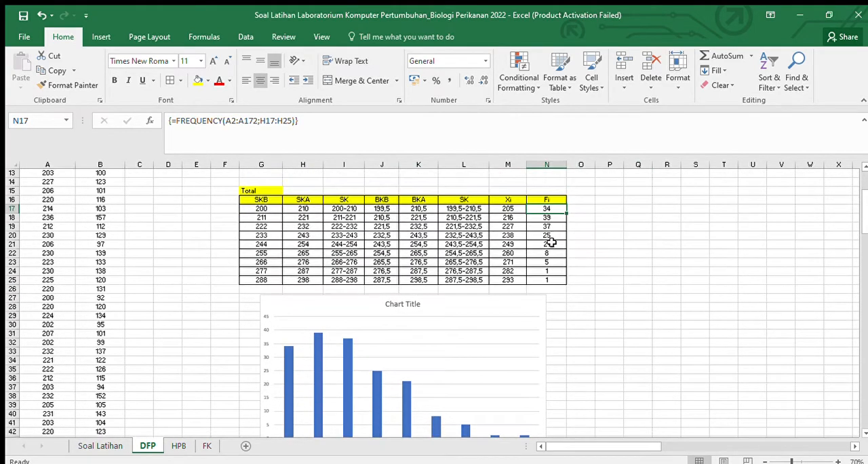
{"action": "scroll", "coordinate": [330, 339], "scroll_direction": "down", "scroll_amount": 1}
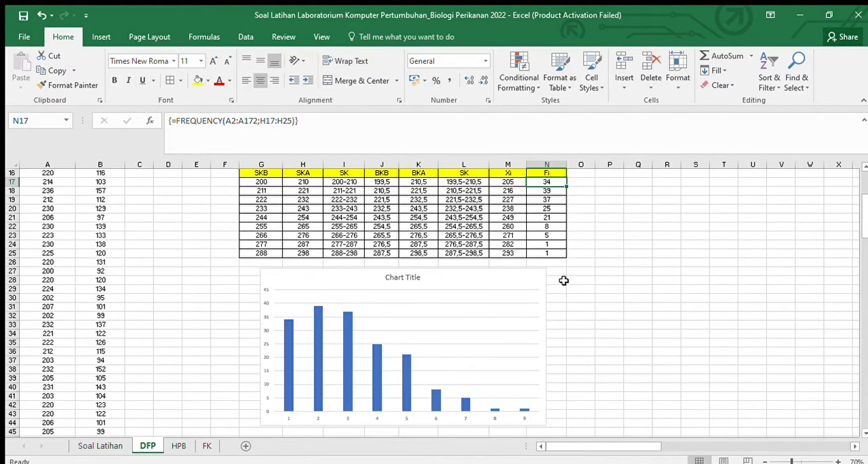
{"action": "scroll", "coordinate": [518, 366], "scroll_direction": "up", "scroll_amount": 1}
{"action": "scroll", "coordinate": [474, 353], "scroll_direction": "down", "scroll_amount": 1}
Step: Add axis titles to the horizontal and vertical axes of the Fi column chart
{"action": "left_click", "coordinate": [332, 277]}
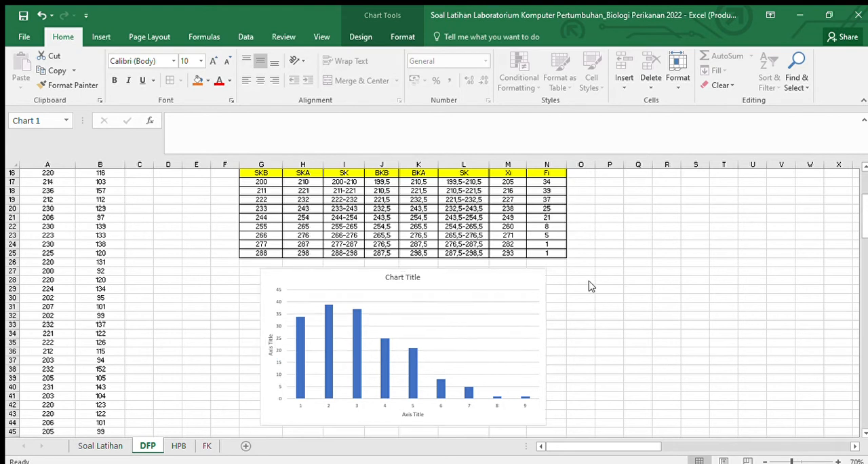
Step: Remove the chart title and the gridlines from the Fi column chart, then deselect the chart
{"action": "left_click", "coordinate": [589, 281]}
{"action": "left_click", "coordinate": [589, 286]}
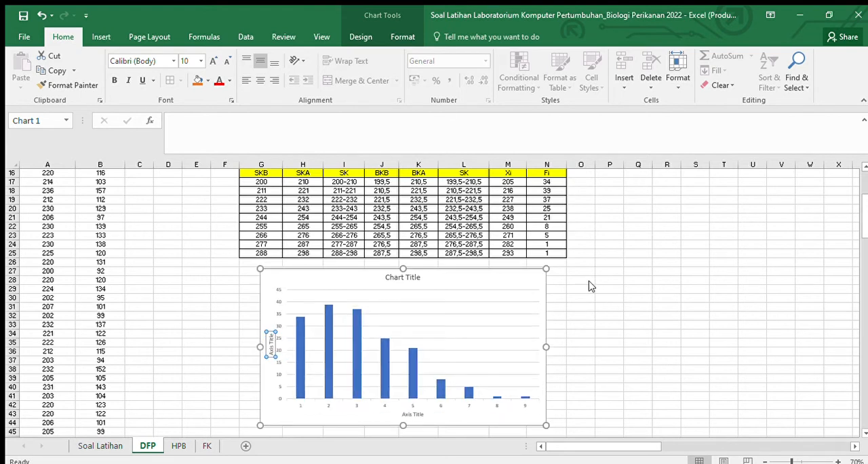
{"action": "left_click", "coordinate": [602, 324]}
{"action": "left_click", "coordinate": [602, 315]}
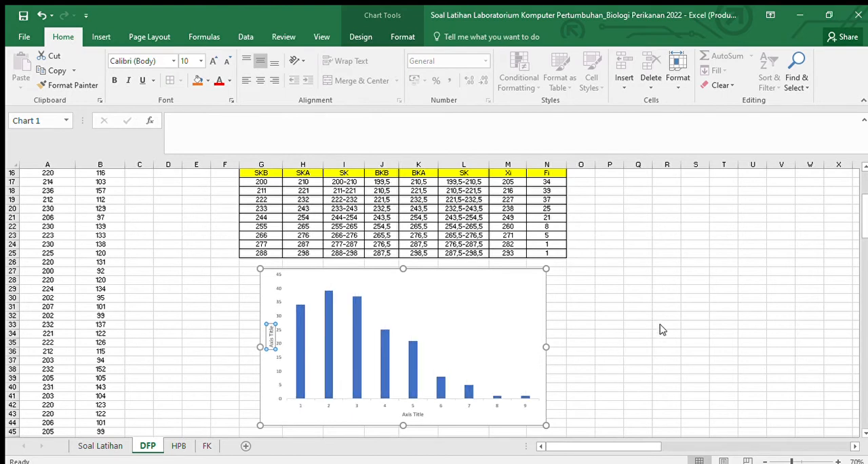
{"action": "left_click", "coordinate": [723, 306]}
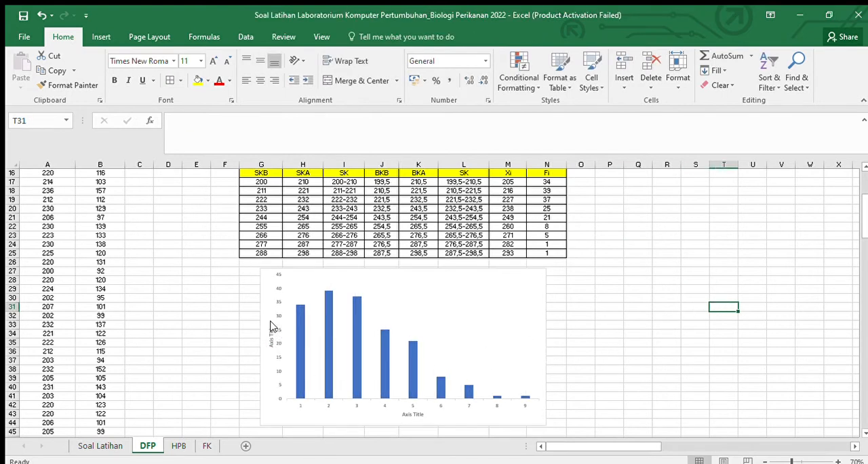
Step: Open the vertical axis formatting of the Fi column chart and set the axis to No fill
{"action": "left_click", "coordinate": [276, 328]}
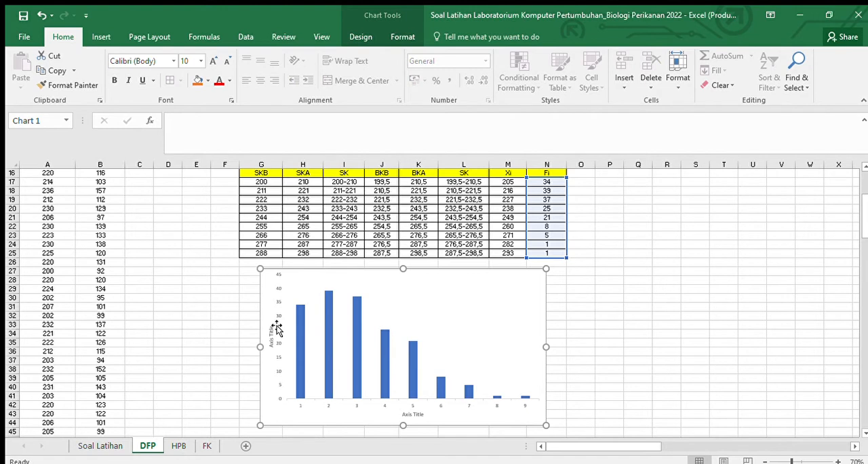
{"action": "left_click", "coordinate": [278, 305]}
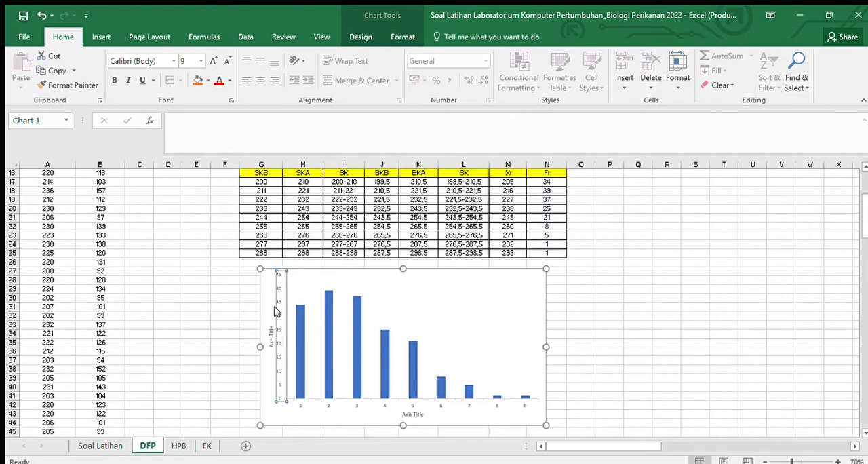
{"action": "double_click", "coordinate": [275, 310]}
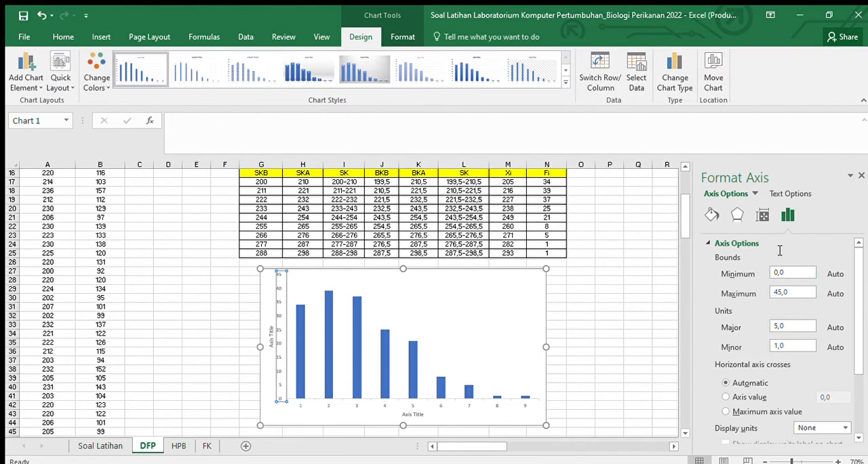
{"action": "left_click", "coordinate": [711, 215]}
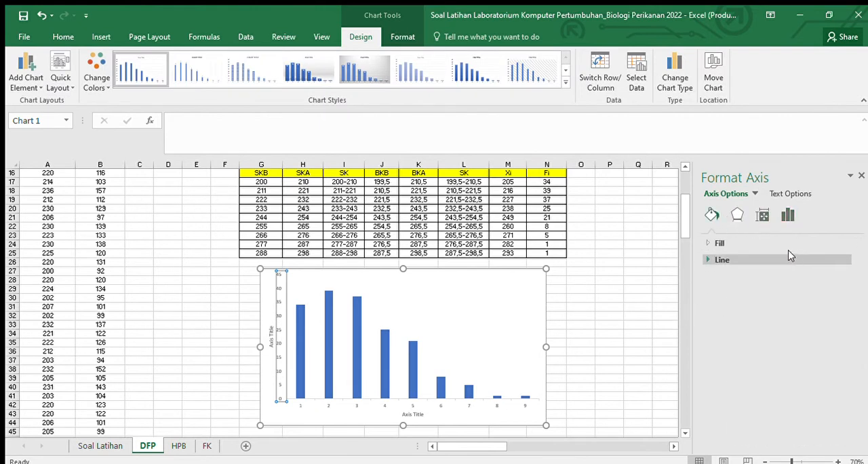
{"action": "left_click", "coordinate": [766, 243]}
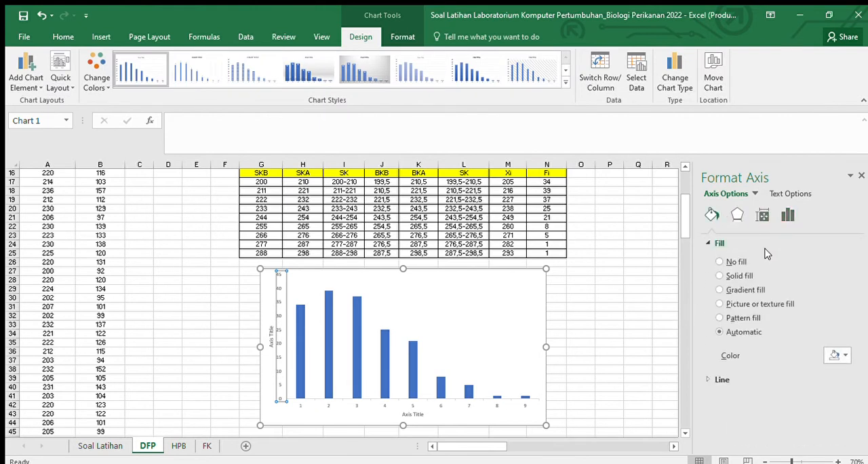
{"action": "left_click", "coordinate": [737, 275]}
{"action": "left_click", "coordinate": [728, 261]}
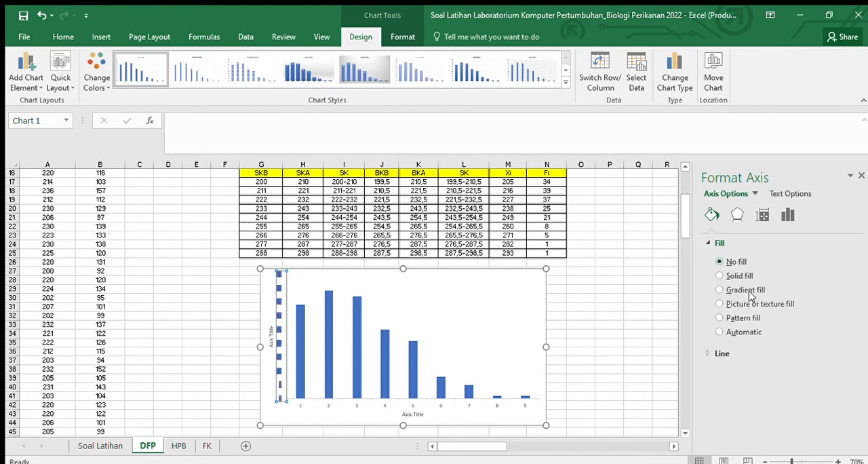
Step: Give the vertical axis a solid black line, slightly increase the line width, and deselect the chart
{"action": "left_click", "coordinate": [722, 352]}
{"action": "left_click", "coordinate": [738, 325]}
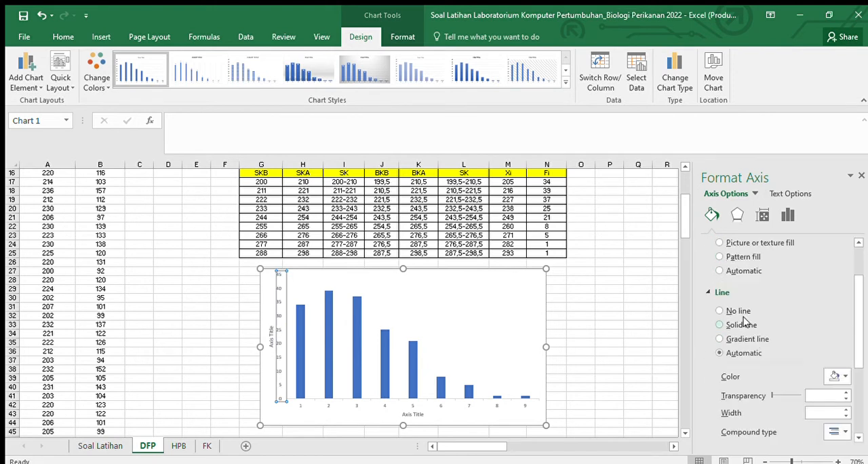
{"action": "scroll", "coordinate": [745, 321], "scroll_direction": "down", "scroll_amount": 3}
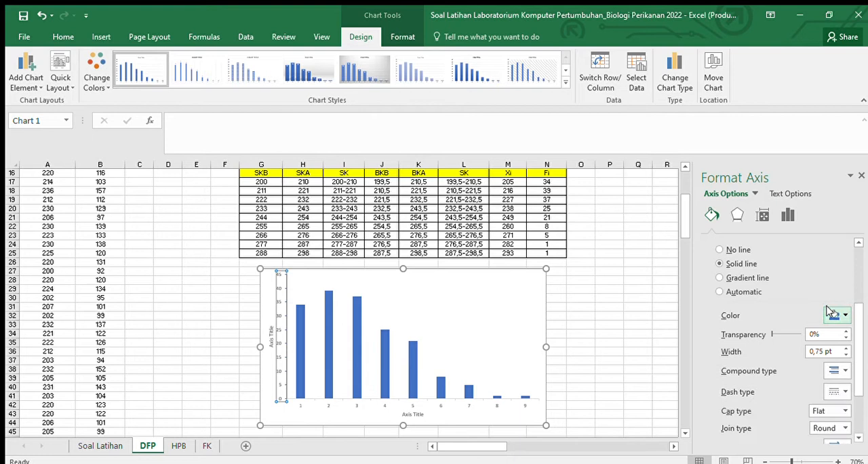
{"action": "scroll", "coordinate": [779, 304], "scroll_direction": "down", "scroll_amount": 1}
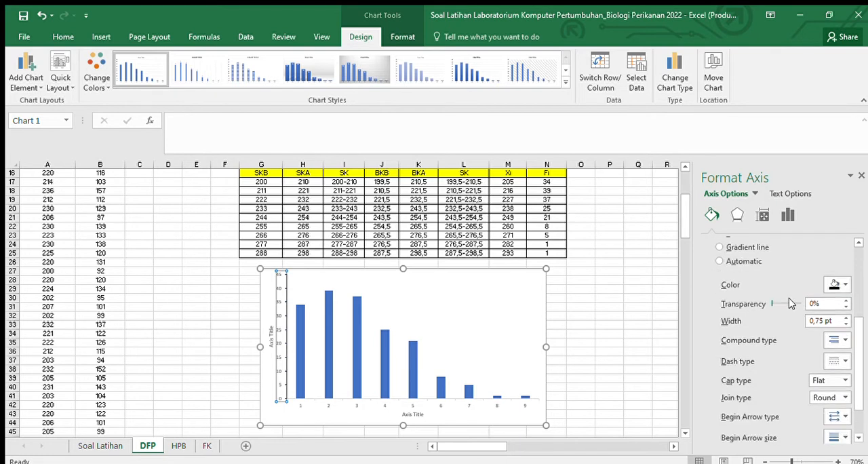
{"action": "left_click", "coordinate": [845, 317]}
{"action": "left_click", "coordinate": [659, 313]}
Step: Format the horizontal axis with no fill and a slightly thicker solid black line, then close the formatting options and deselect the chart
{"action": "scroll", "coordinate": [425, 364], "scroll_direction": "down", "scroll_amount": 1}
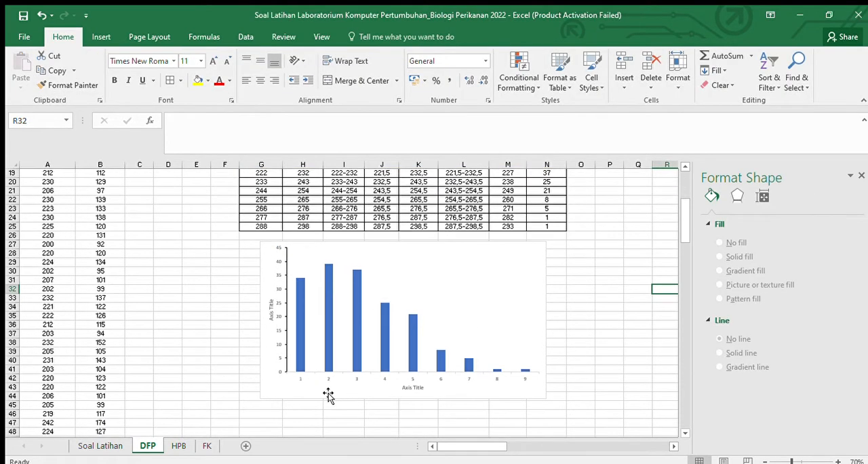
{"action": "left_click", "coordinate": [323, 378]}
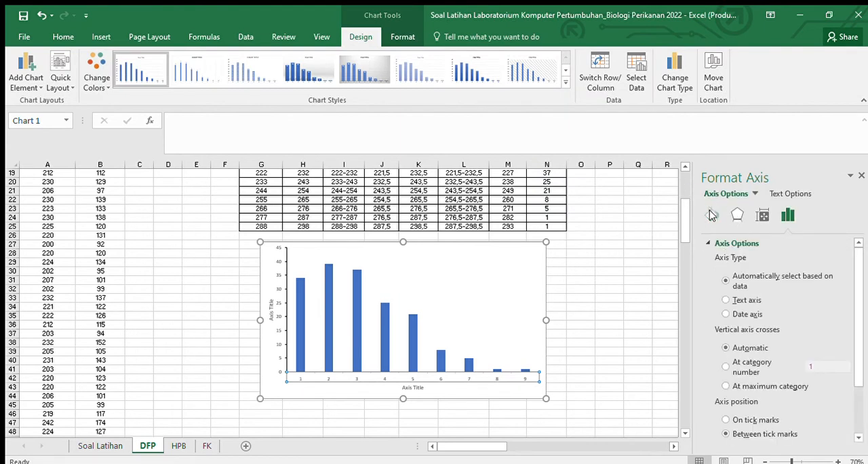
{"action": "left_click", "coordinate": [711, 215]}
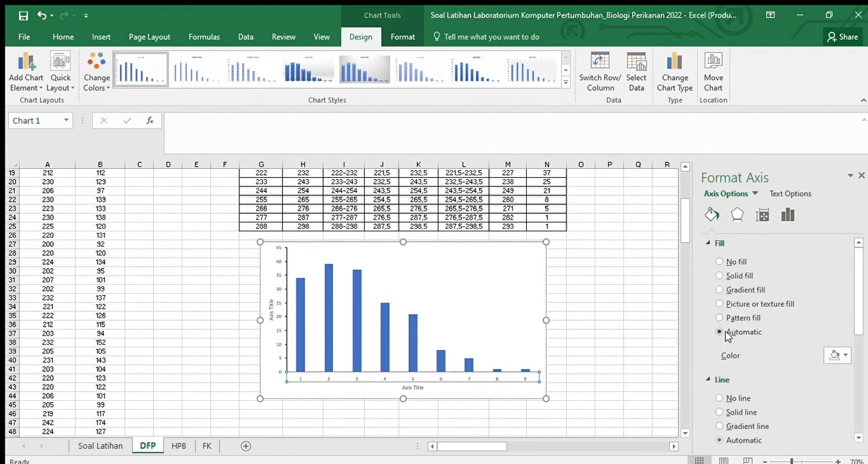
{"action": "left_click", "coordinate": [721, 262]}
{"action": "scroll", "coordinate": [731, 280], "scroll_direction": "down", "scroll_amount": 1}
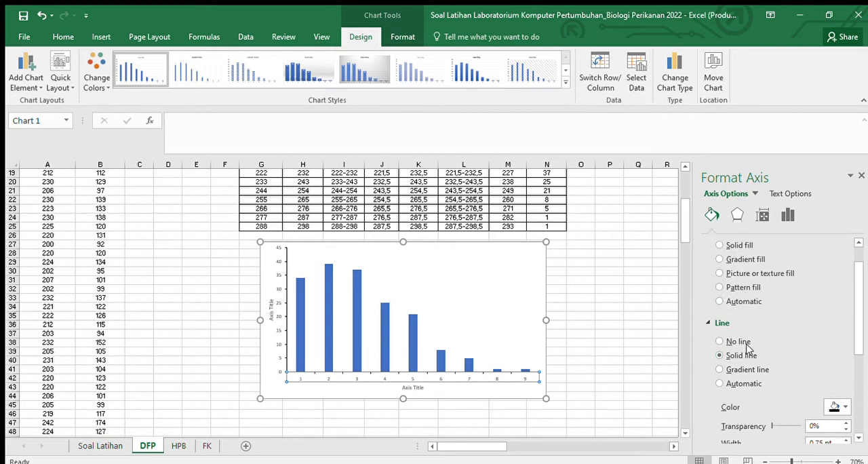
{"action": "scroll", "coordinate": [756, 350], "scroll_direction": "down", "scroll_amount": 4}
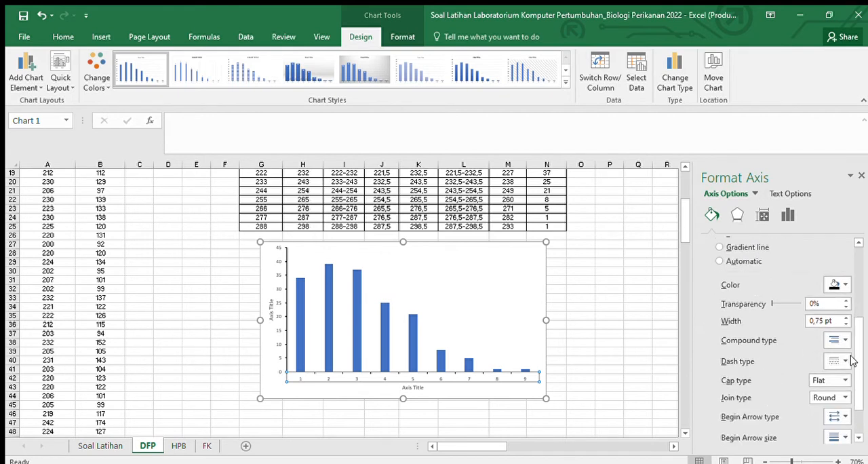
{"action": "left_click", "coordinate": [844, 317]}
{"action": "left_click", "coordinate": [858, 177]}
{"action": "left_click", "coordinate": [538, 314]}
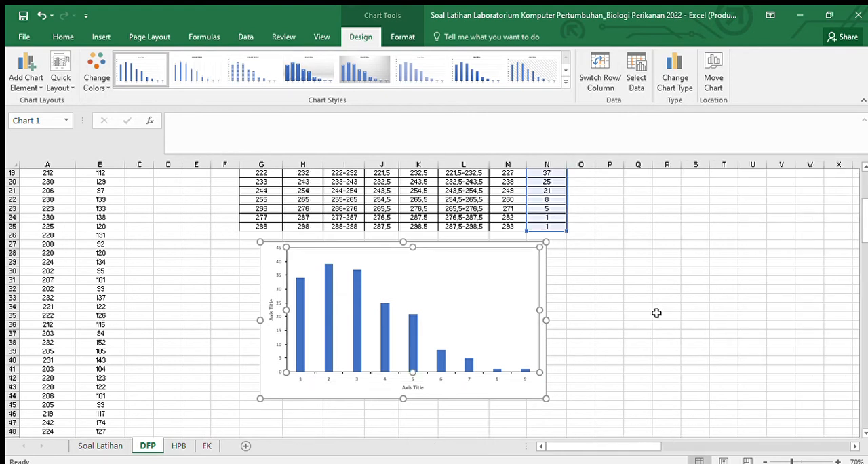
{"action": "left_click", "coordinate": [656, 313]}
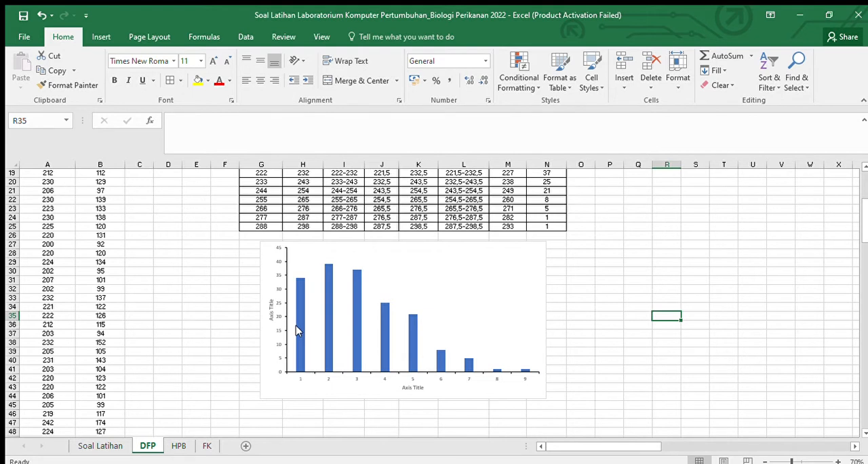
Step: Make the text of both axis titles and of the horizontal and vertical axis labels black
{"action": "left_click", "coordinate": [271, 309]}
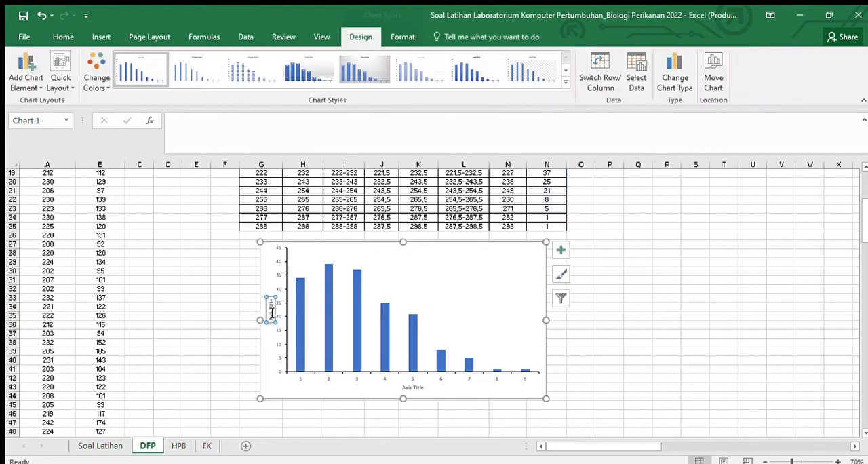
{"action": "left_click", "coordinate": [63, 36]}
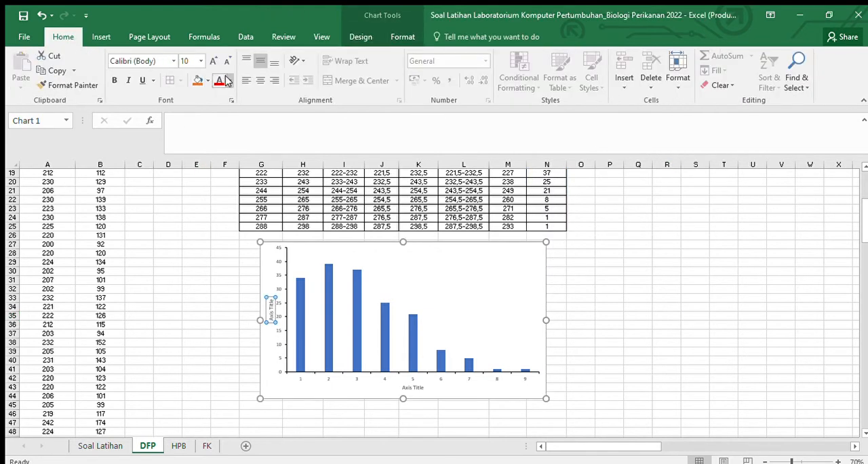
{"action": "left_click", "coordinate": [402, 388]}
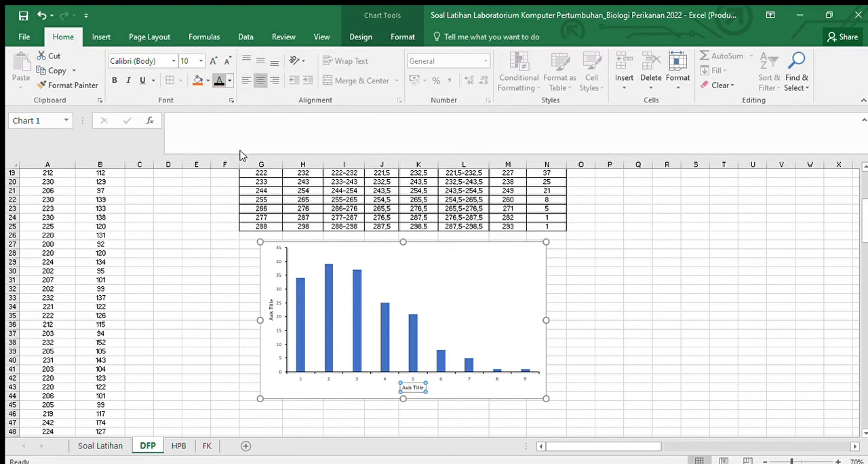
{"action": "left_click", "coordinate": [341, 375]}
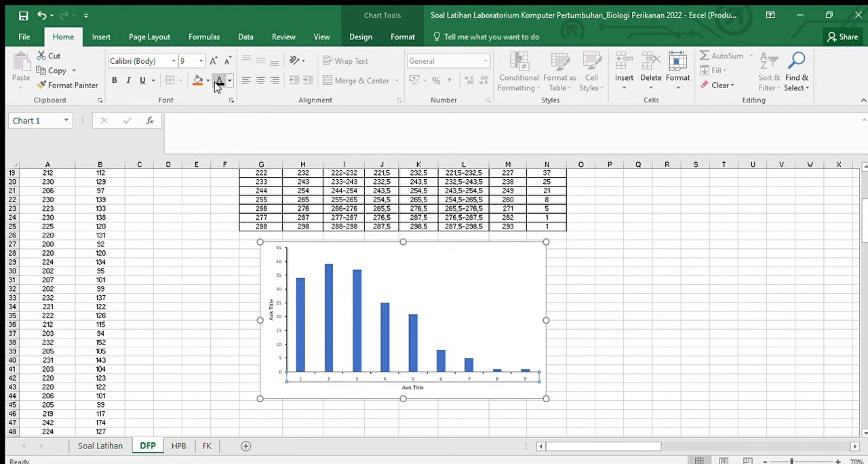
{"action": "left_click", "coordinate": [275, 264]}
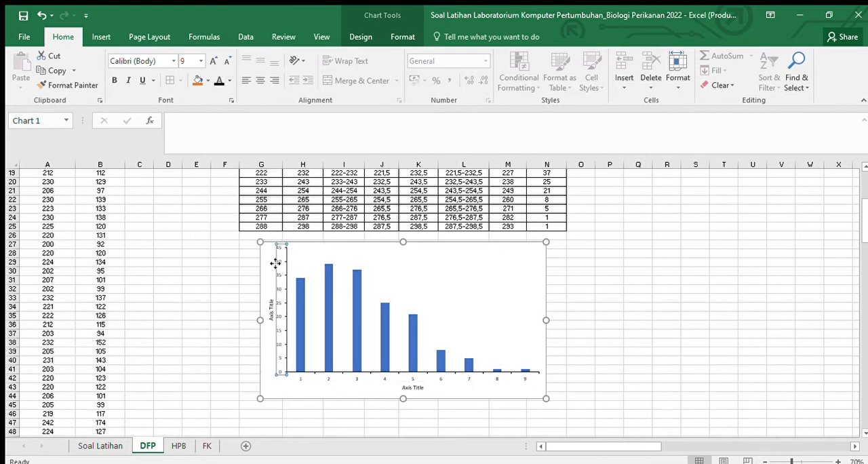
{"action": "left_click", "coordinate": [654, 314]}
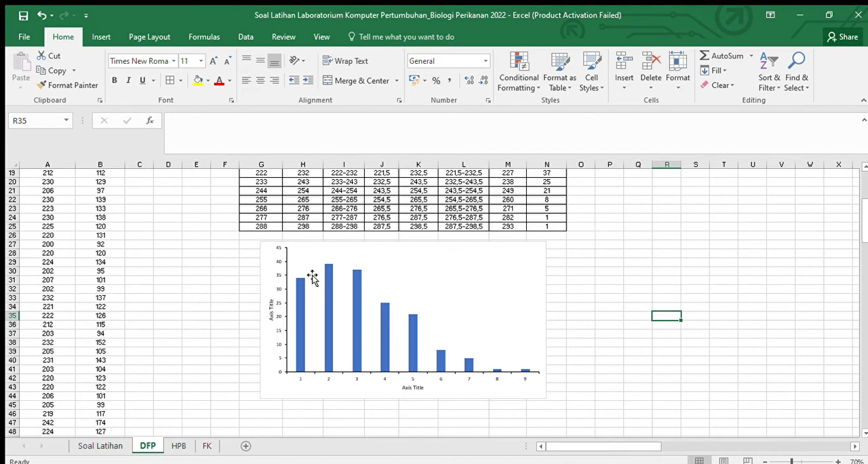
Step: Fill the columns of the Fi data series with solid black
{"action": "double_click", "coordinate": [298, 302]}
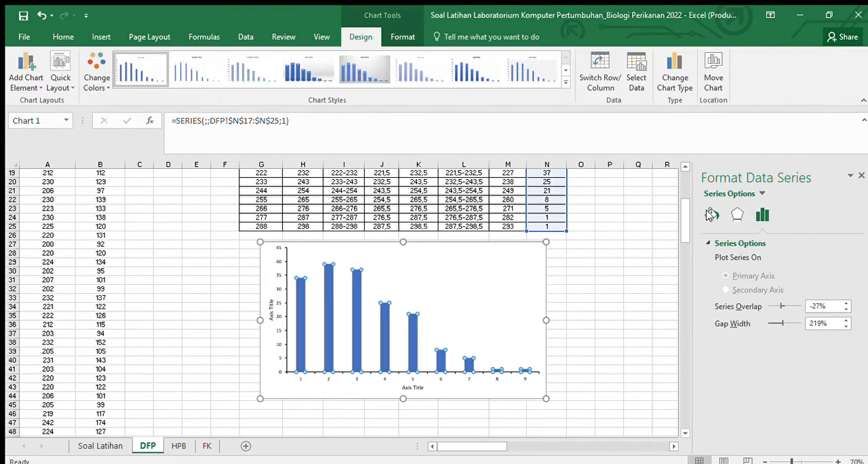
{"action": "left_click", "coordinate": [711, 214]}
{"action": "scroll", "coordinate": [736, 332], "scroll_direction": "down", "scroll_amount": 1}
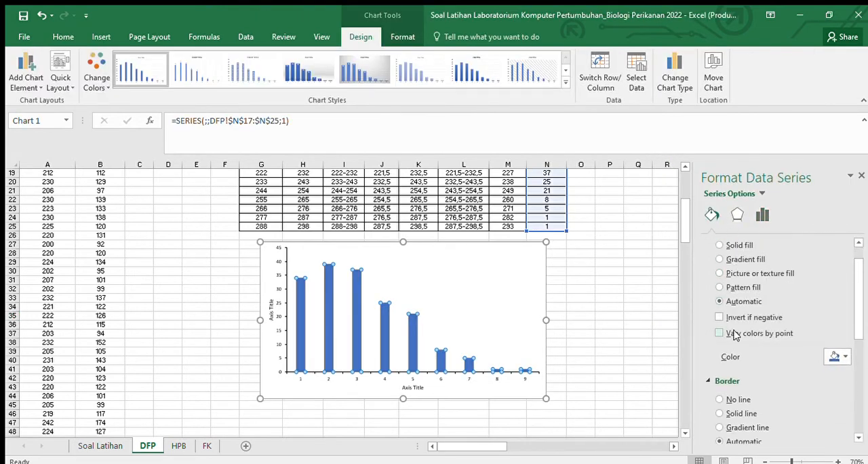
{"action": "scroll", "coordinate": [739, 390], "scroll_direction": "up", "scroll_amount": 1}
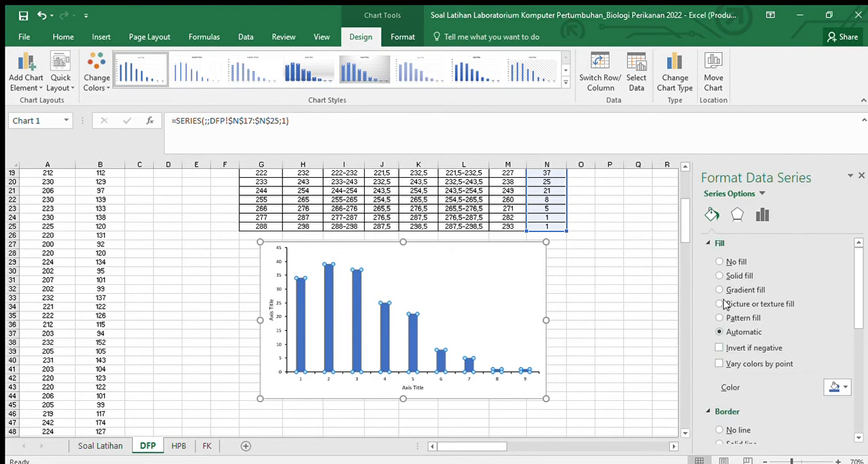
{"action": "left_click", "coordinate": [721, 275]}
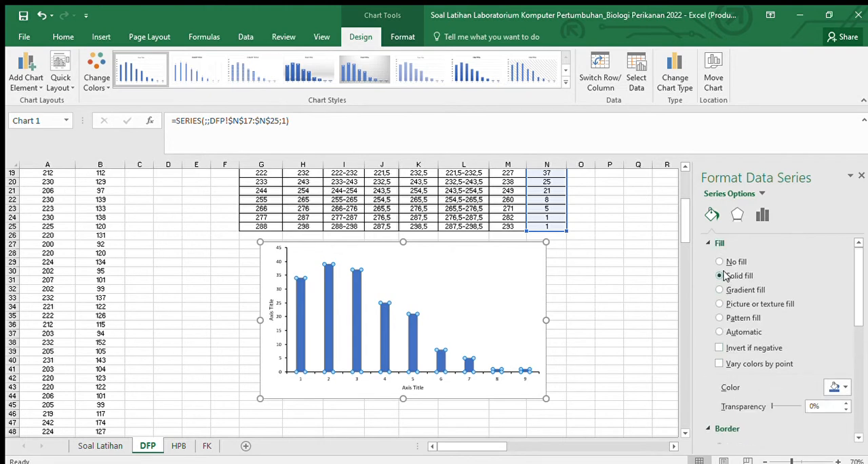
{"action": "left_click", "coordinate": [827, 385]}
{"action": "left_click", "coordinate": [776, 288]}
Step: Give the columns a slightly thicker solid black border, then close the formatting options and deselect the chart
{"action": "scroll", "coordinate": [780, 311], "scroll_direction": "down", "scroll_amount": 3}
{"action": "left_click", "coordinate": [720, 369]}
{"action": "scroll", "coordinate": [752, 366], "scroll_direction": "down", "scroll_amount": 2}
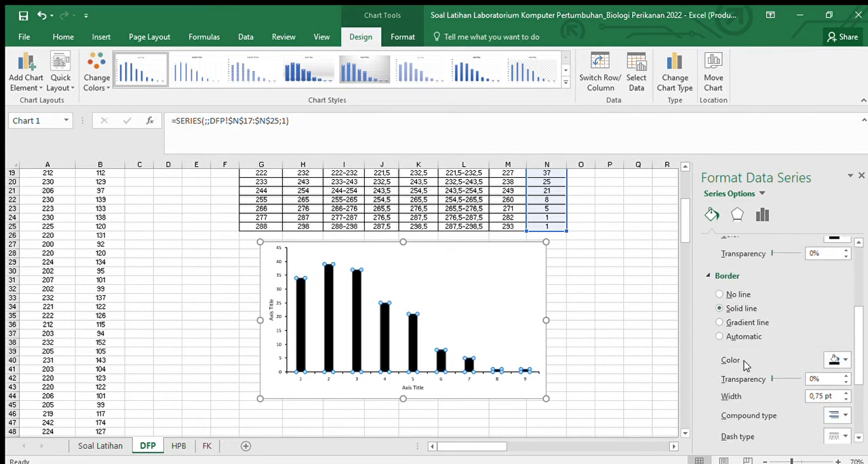
{"action": "left_click", "coordinate": [845, 393]}
{"action": "left_click", "coordinate": [861, 175]}
{"action": "left_click", "coordinate": [665, 306]}
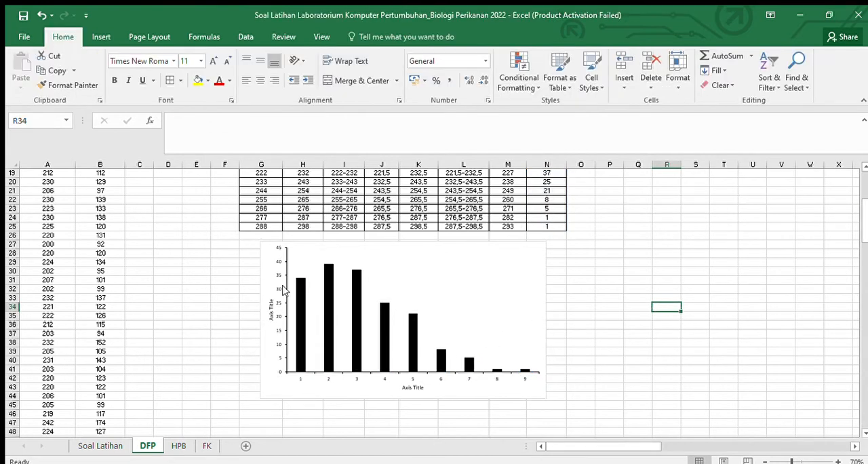
Step: Remove the chart area's fill so it has no background, then deselect the chart
{"action": "left_click", "coordinate": [271, 258]}
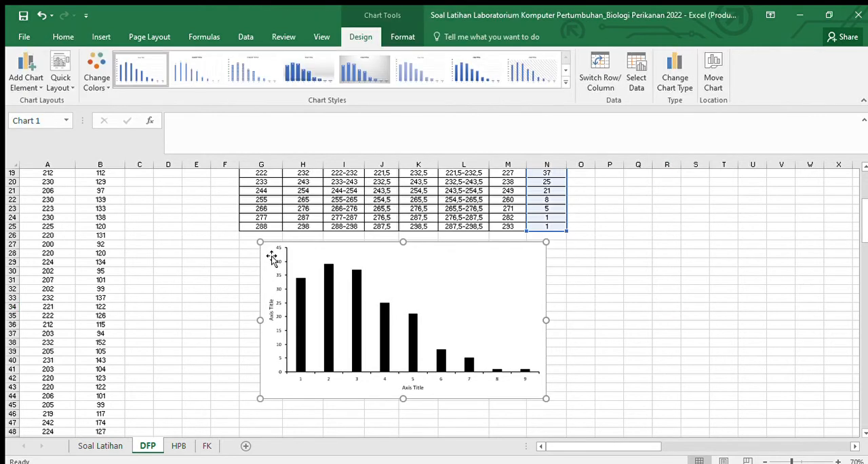
{"action": "double_click", "coordinate": [271, 258]}
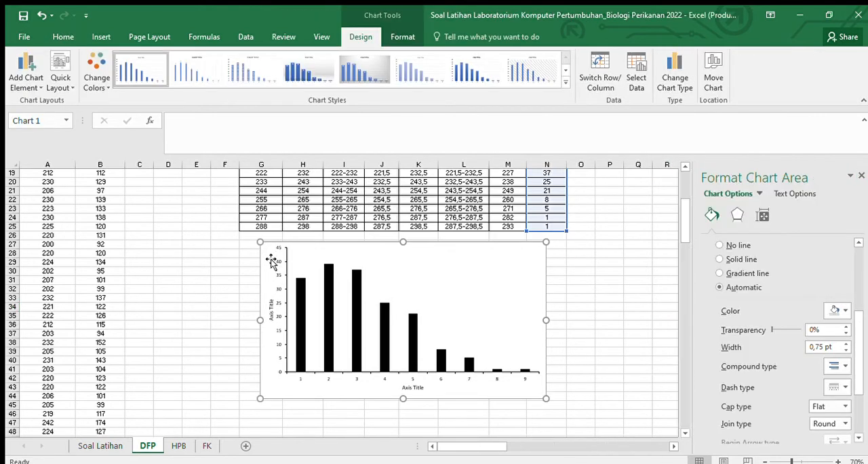
{"action": "scroll", "coordinate": [739, 292], "scroll_direction": "up", "scroll_amount": 4}
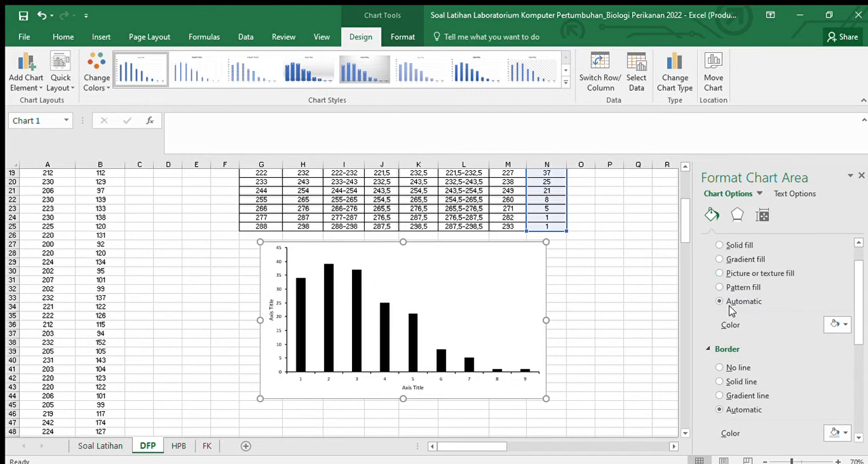
{"action": "scroll", "coordinate": [730, 309], "scroll_direction": "up", "scroll_amount": 1}
{"action": "left_click", "coordinate": [720, 261]}
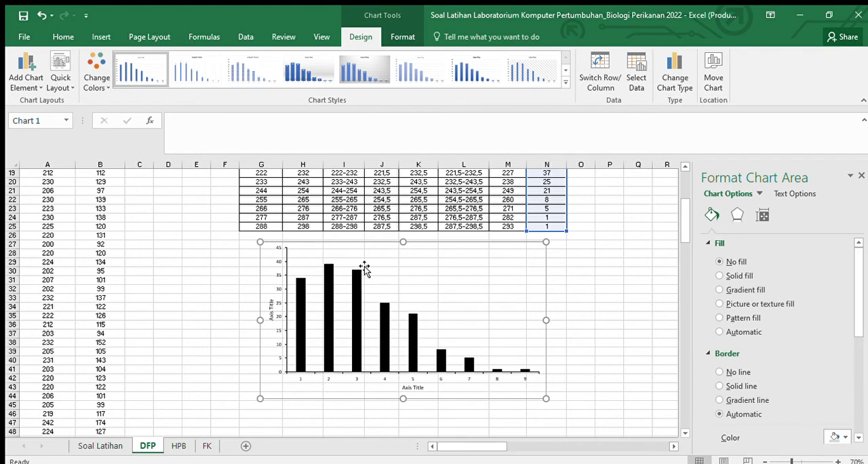
{"action": "left_click", "coordinate": [614, 299]}
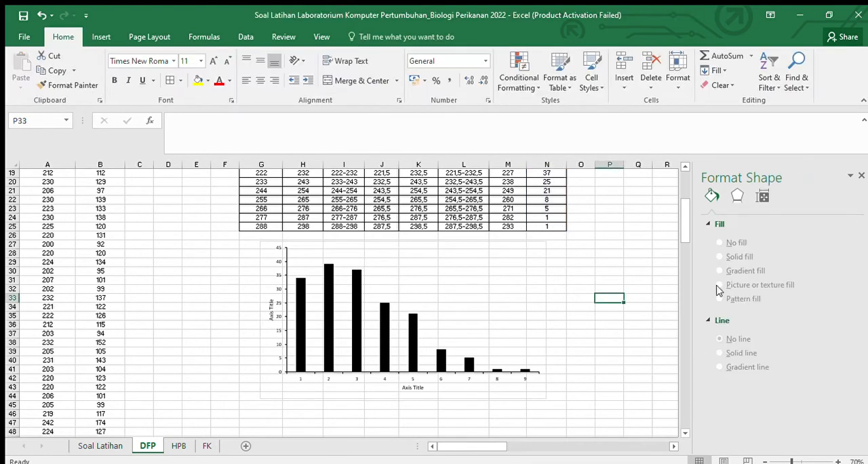
Step: Remove the chart area's border line, then close the formatting options and deselect the chart
{"action": "left_click", "coordinate": [272, 259]}
{"action": "scroll", "coordinate": [779, 349], "scroll_direction": "down", "scroll_amount": 3}
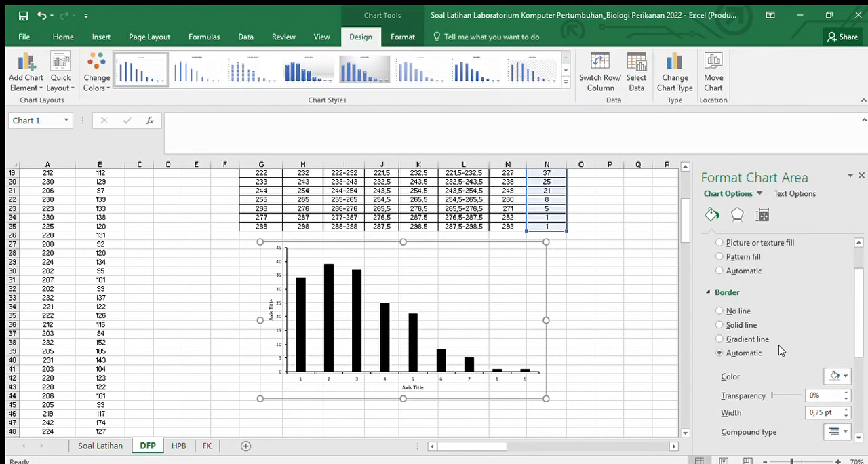
{"action": "left_click", "coordinate": [719, 325]}
{"action": "left_click", "coordinate": [720, 310]}
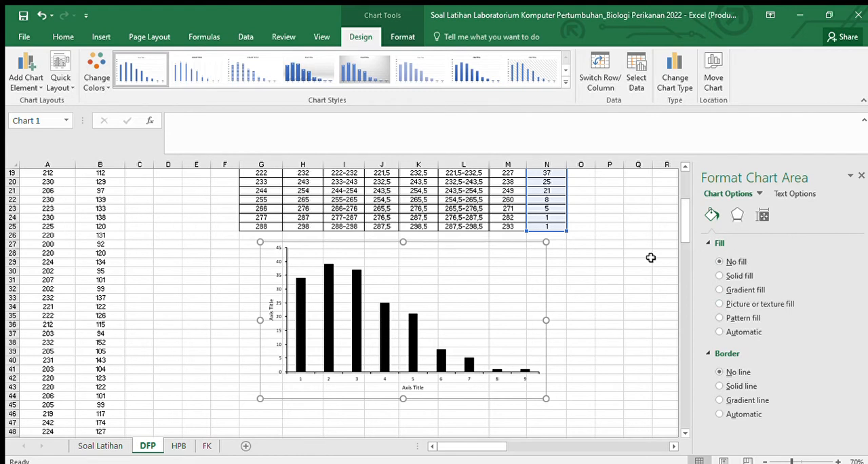
{"action": "left_click", "coordinate": [640, 254]}
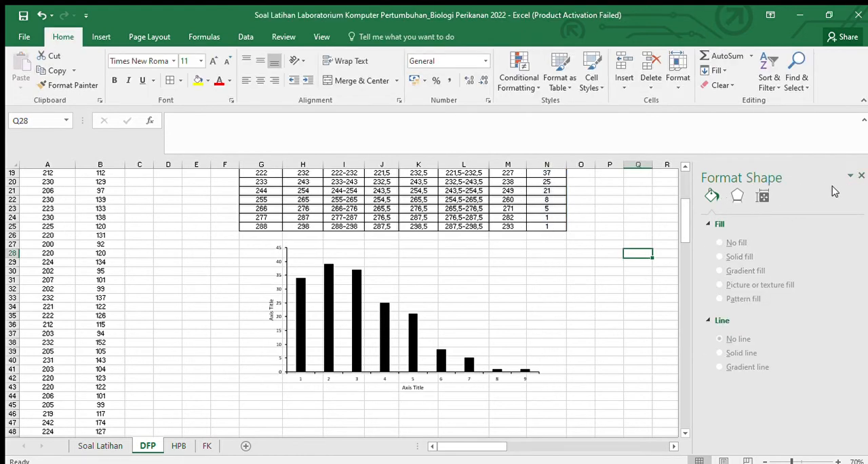
{"action": "left_click", "coordinate": [861, 176]}
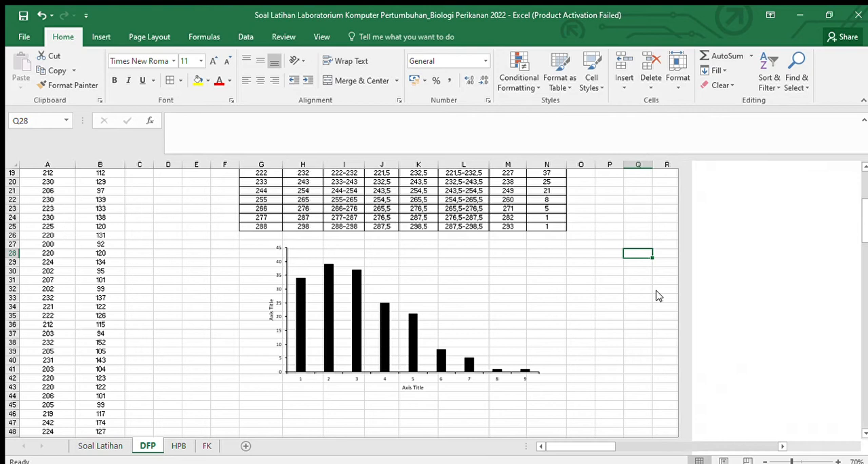
Step: Set the horizontal axis title's font to Times New Roman, size 11
{"action": "left_click", "coordinate": [411, 388]}
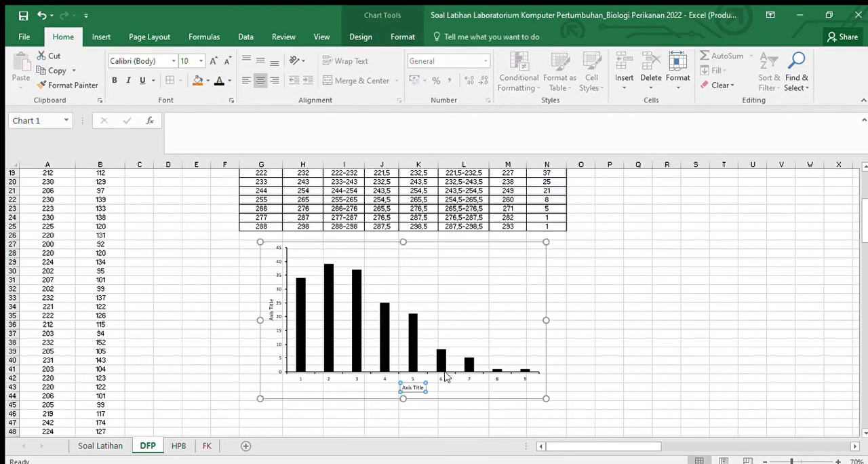
{"action": "double_click", "coordinate": [412, 388]}
{"action": "triple_click", "coordinate": [412, 388]}
{"action": "key", "text": "Escape"}
{"action": "key", "text": "Escape"}
{"action": "left_click", "coordinate": [412, 387]}
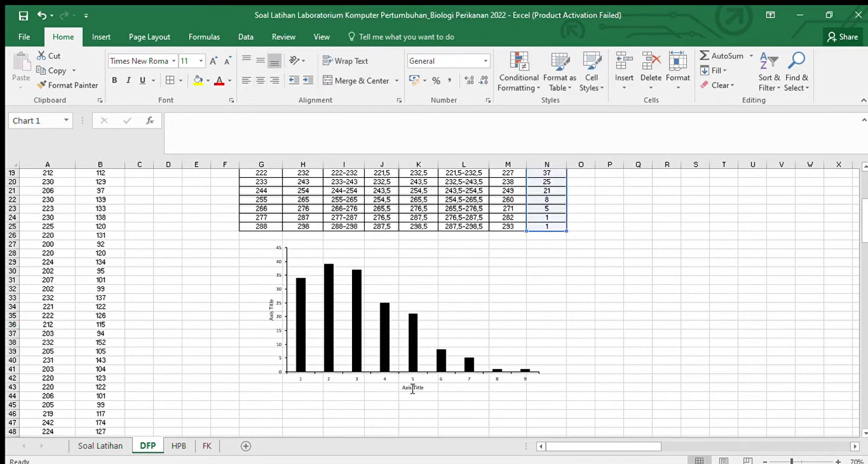
{"action": "left_click", "coordinate": [168, 61]}
{"action": "key", "text": "Return"}
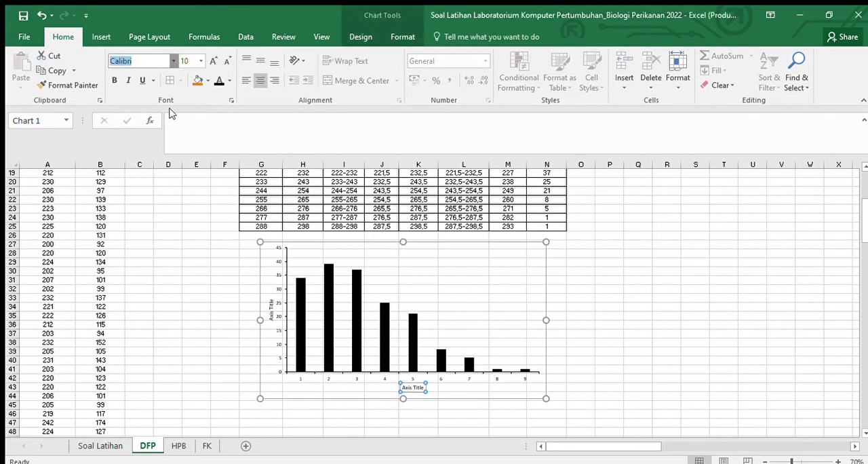
{"action": "type", "text": "Times New Roman"}
{"action": "key", "text": "Return"}
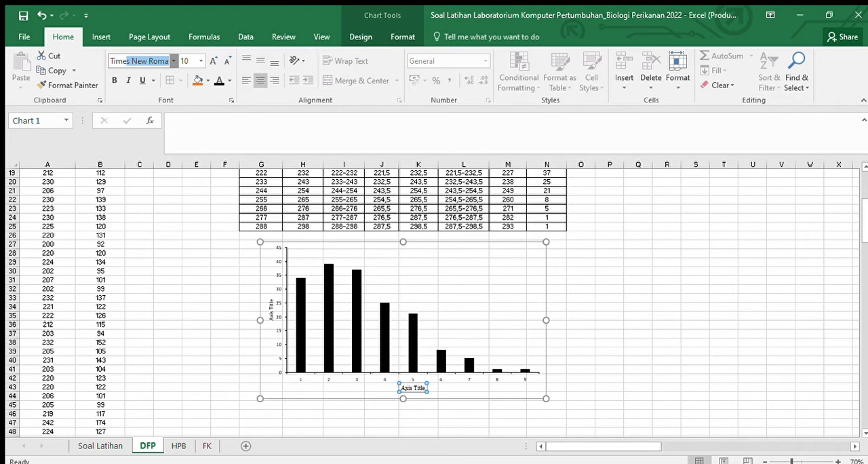
{"action": "left_click", "coordinate": [209, 61]}
Step: Set the vertical axis title's font to Times New Roman, size 11
{"action": "left_click", "coordinate": [272, 303]}
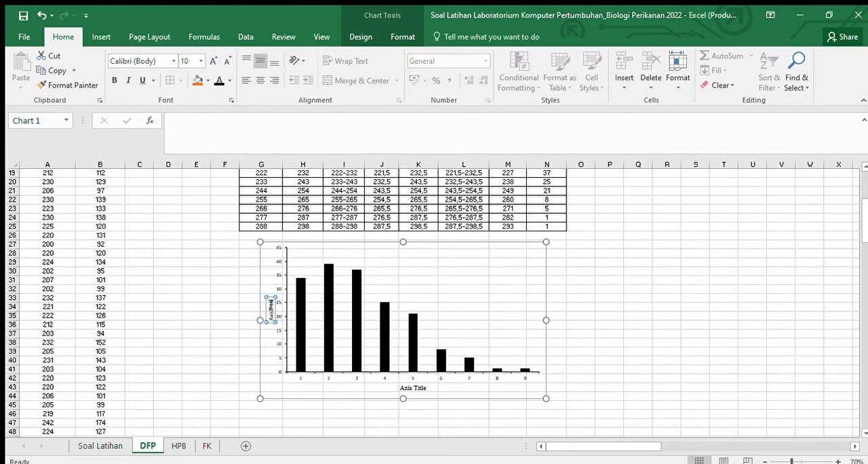
{"action": "left_click", "coordinate": [212, 61]}
{"action": "left_click", "coordinate": [211, 61]}
{"action": "left_click", "coordinate": [172, 60]}
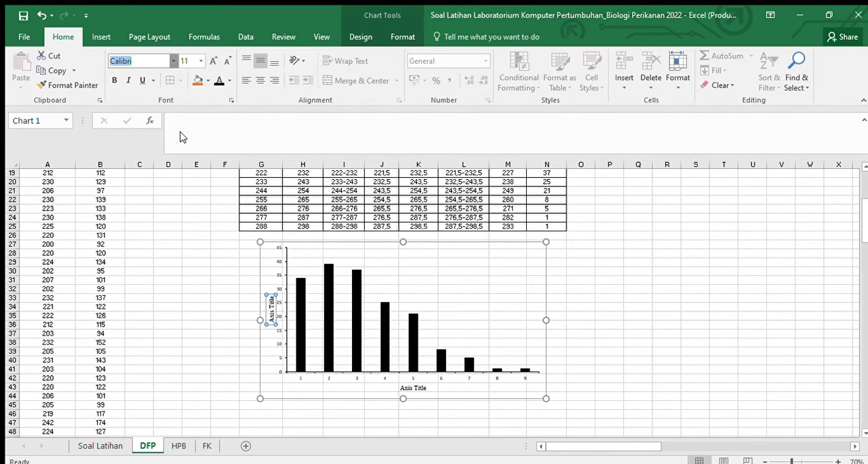
{"action": "left_click", "coordinate": [181, 133]}
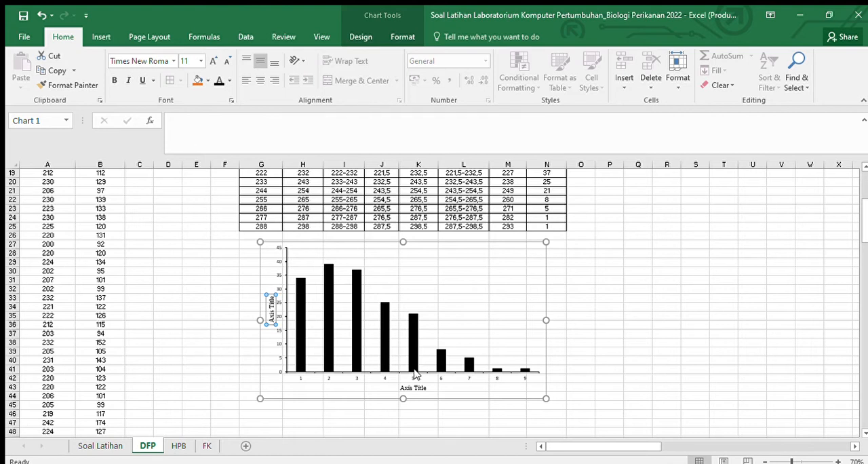
Step: Replace the horizontal axis title's text with "Selang Kelas (mm)"
{"action": "left_click", "coordinate": [415, 389]}
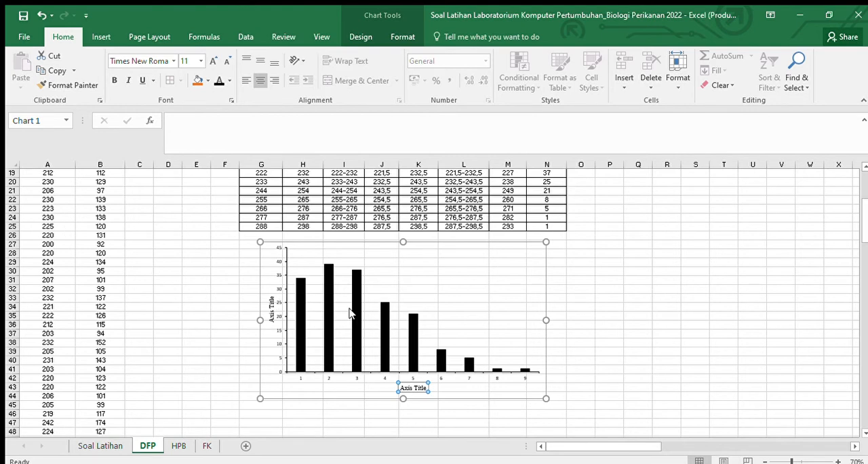
{"action": "scroll", "coordinate": [306, 301], "scroll_direction": "up", "scroll_amount": 5}
{"action": "scroll", "coordinate": [311, 302], "scroll_direction": "down", "scroll_amount": 3}
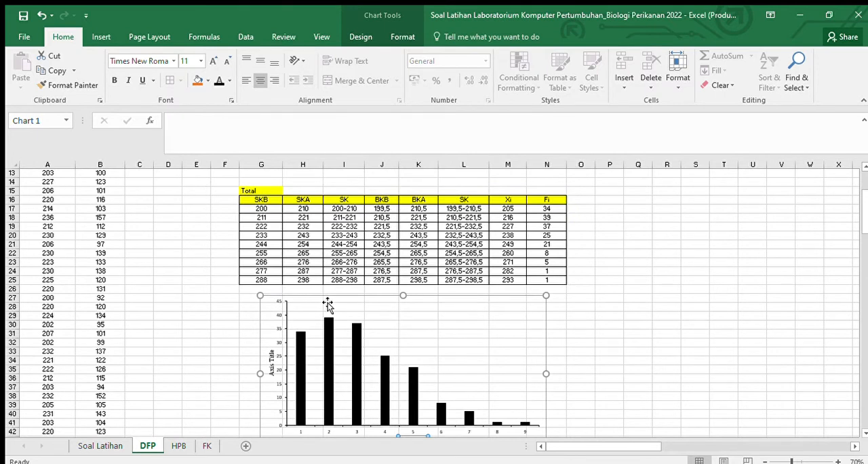
{"action": "scroll", "coordinate": [379, 329], "scroll_direction": "down", "scroll_amount": 1}
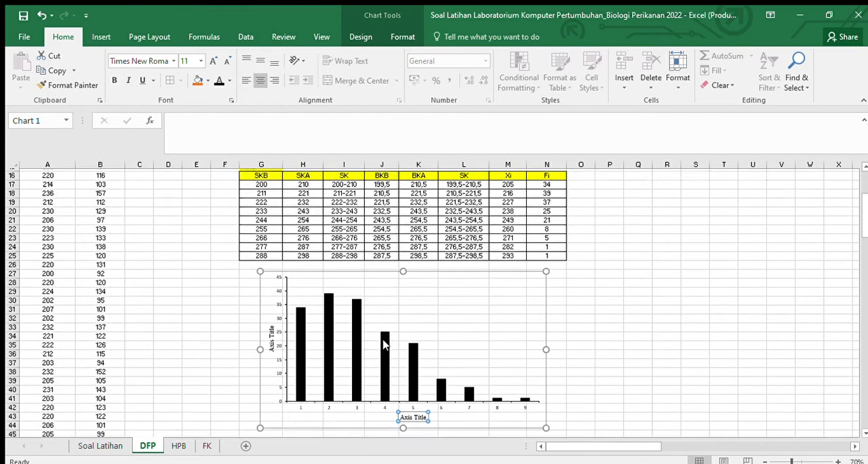
{"action": "double_click", "coordinate": [409, 411]}
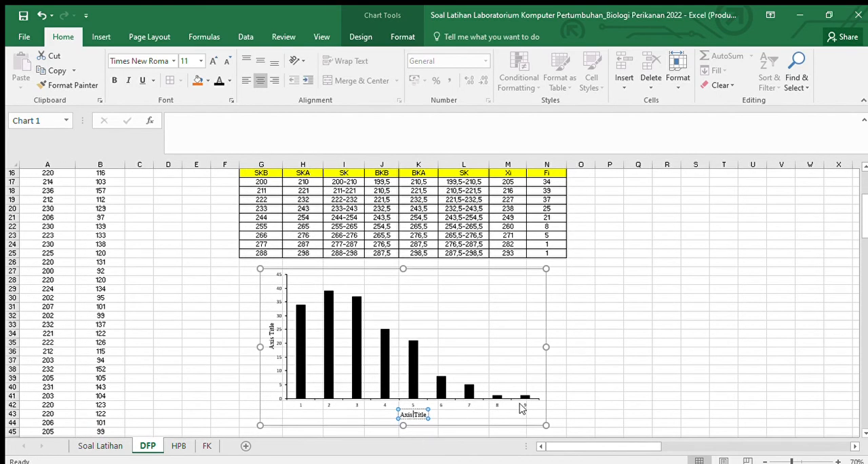
{"action": "left_click", "coordinate": [613, 378]}
{"action": "left_click", "coordinate": [416, 416]}
{"action": "double_click", "coordinate": [408, 415]}
{"action": "type", "text": "Selang Kelas (mm)"}
Step: Replace the vertical axis title's text with "Frekuensi Total (ind)", then close the formatting options and deselect the chart
{"action": "left_click", "coordinate": [272, 332]}
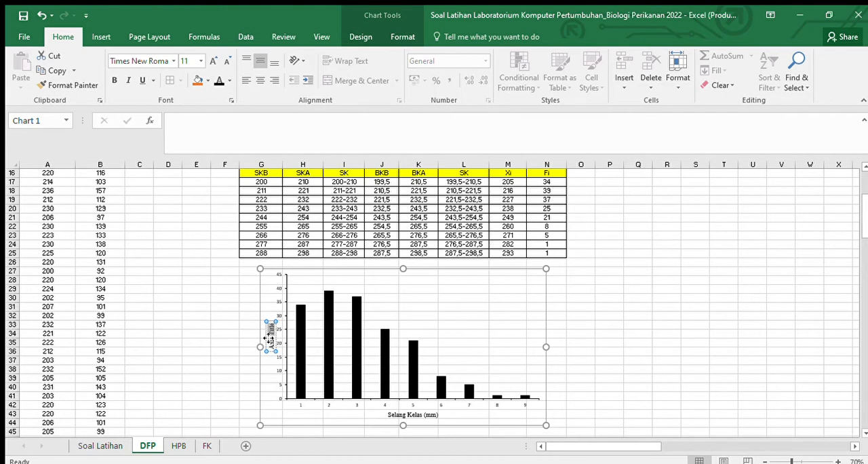
{"action": "left_click", "coordinate": [243, 335]}
{"action": "left_click", "coordinate": [270, 345]}
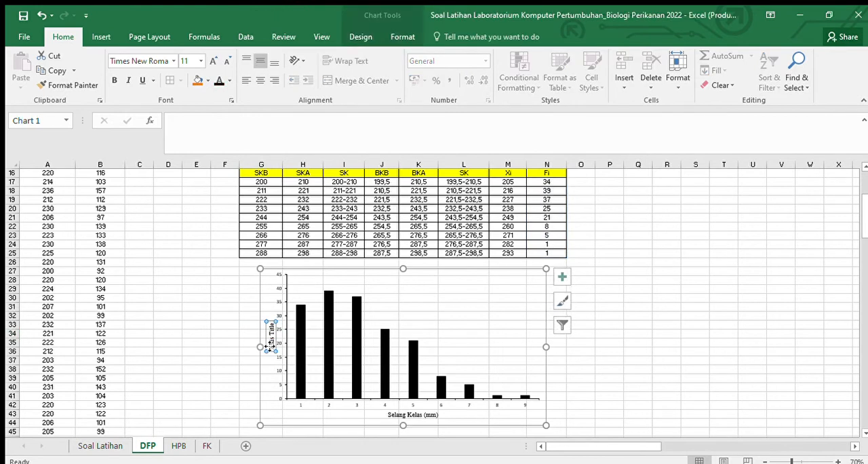
{"action": "double_click", "coordinate": [270, 339]}
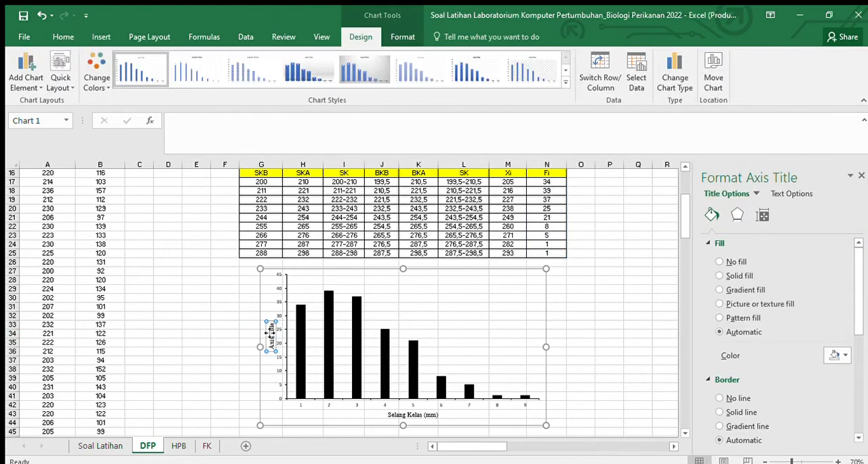
{"action": "triple_click", "coordinate": [270, 333]}
{"action": "key", "text": "BackSpace"}
{"action": "type", "text": "Frekuensi Total"}
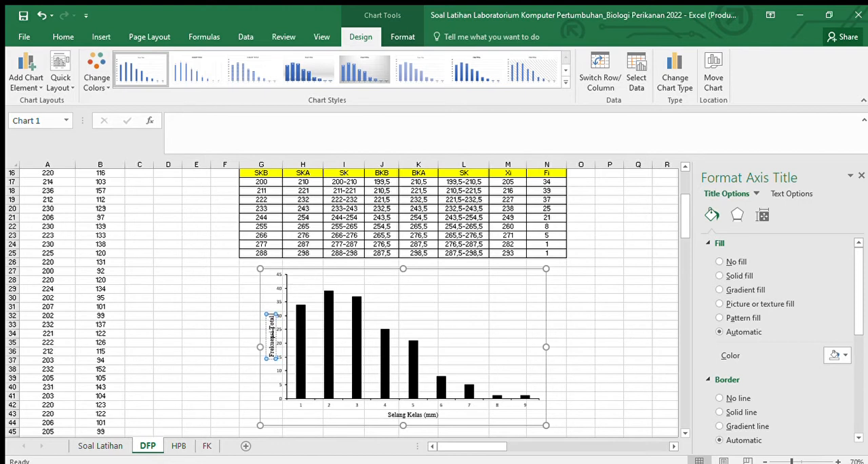
{"action": "type", "text": " (mm)"}
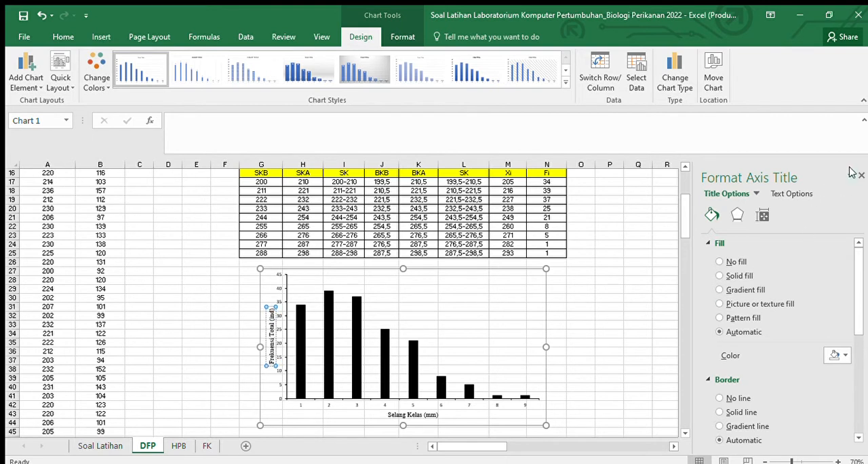
{"action": "left_click", "coordinate": [861, 175]}
{"action": "left_click", "coordinate": [678, 233]}
Step: Change the Fi column header in cell N16 of the Total table to "Fi Total"
{"action": "scroll", "coordinate": [562, 240], "scroll_direction": "up", "scroll_amount": 1}
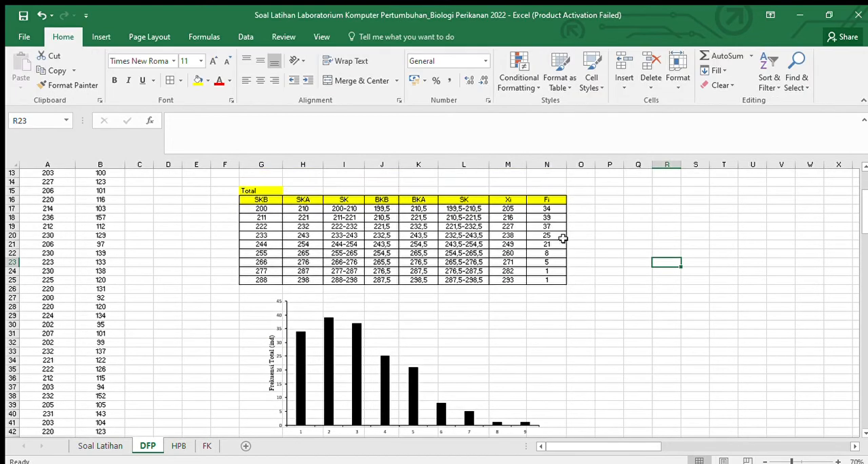
{"action": "left_click", "coordinate": [551, 199]}
{"action": "left_click", "coordinate": [251, 131]}
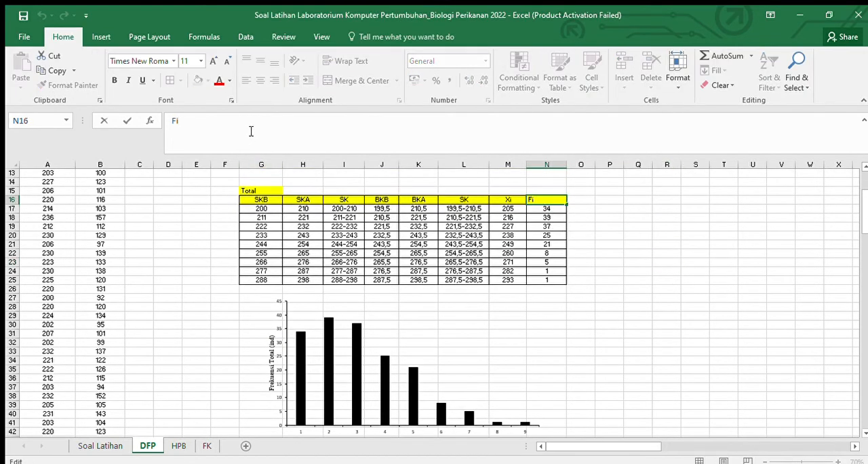
{"action": "type", "text": "Total"}
{"action": "left_click", "coordinate": [673, 268]}
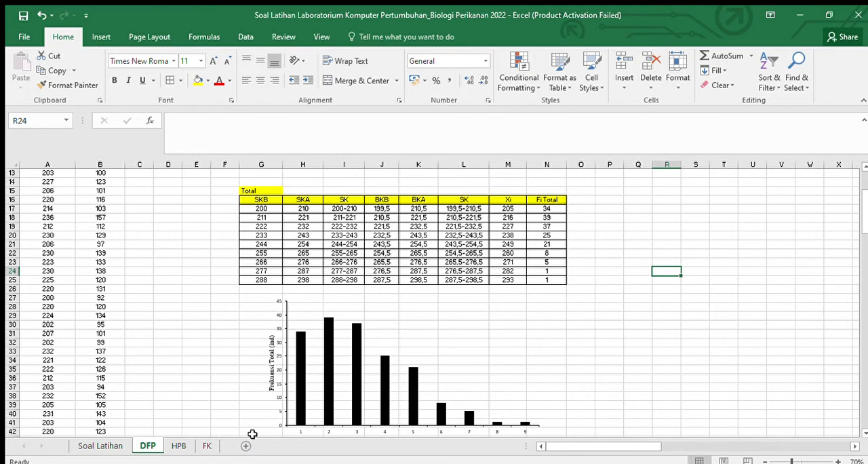
Step: Switch to the HPB sheet and examine the Log L (X) and Log W (Y) columns and the Sigma list
{"action": "left_click", "coordinate": [173, 446]}
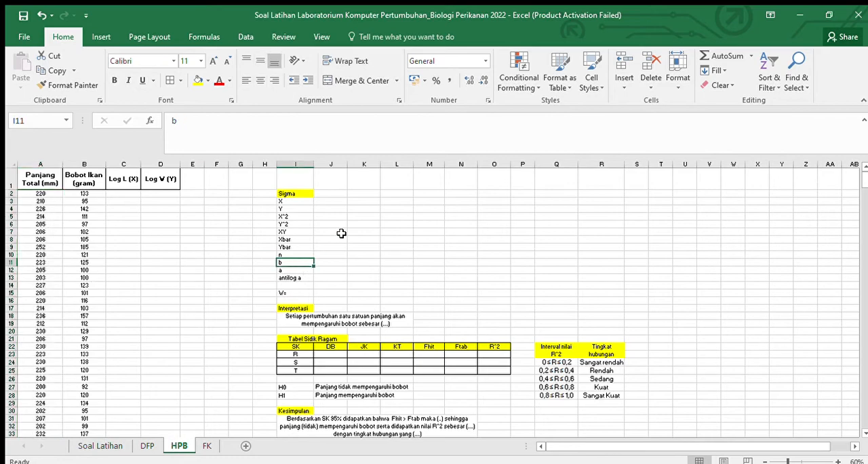
{"action": "scroll", "coordinate": [341, 232], "scroll_direction": "down", "scroll_amount": 13}
{"action": "scroll", "coordinate": [349, 230], "scroll_direction": "up", "scroll_amount": 3}
{"action": "scroll", "coordinate": [352, 232], "scroll_direction": "up", "scroll_amount": 4}
{"action": "scroll", "coordinate": [358, 236], "scroll_direction": "up", "scroll_amount": 5}
{"action": "left_click", "coordinate": [129, 194]}
{"action": "left_click", "coordinate": [286, 202]}
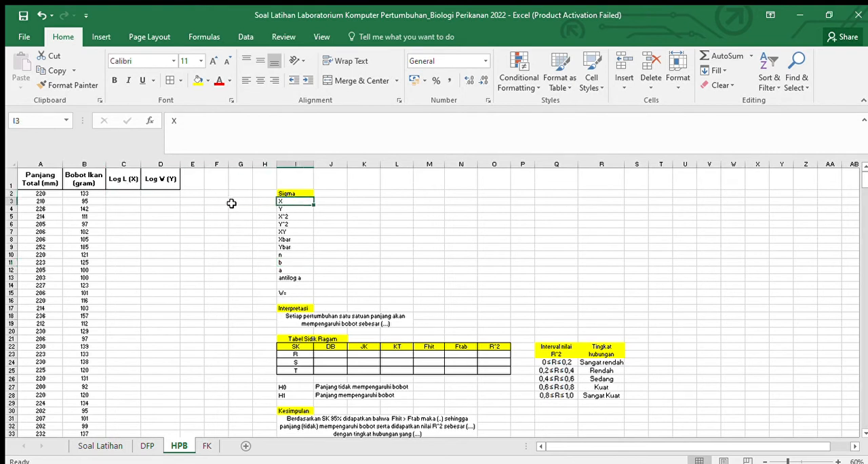
{"action": "left_click", "coordinate": [165, 182]}
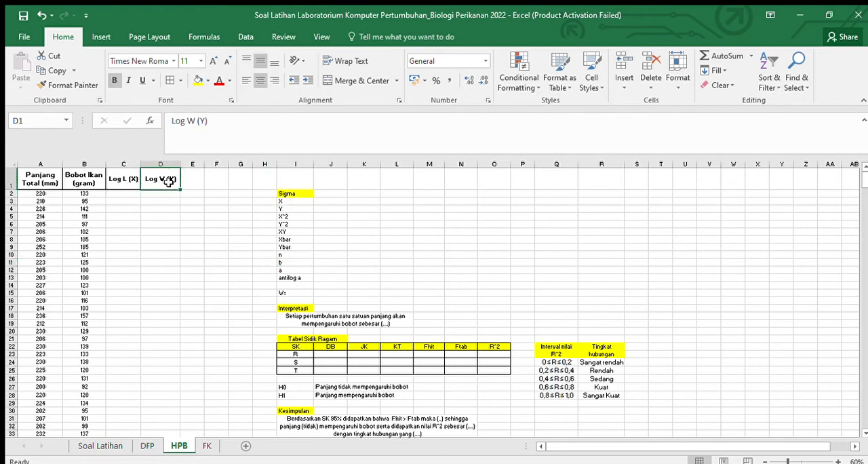
{"action": "left_click", "coordinate": [278, 208]}
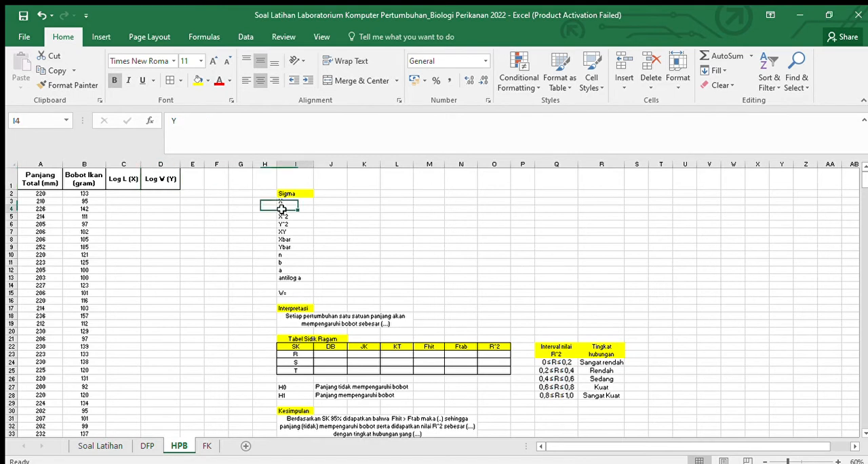
Step: Enter the formula =LOG(A2:A172) in cell C2, the first row of the Log L (X) column
{"action": "left_click", "coordinate": [130, 194]}
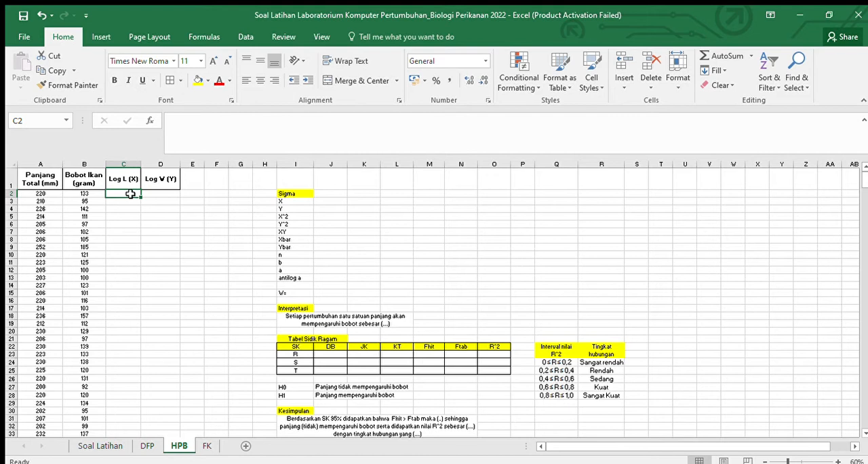
{"action": "type", "text": "=lo"}
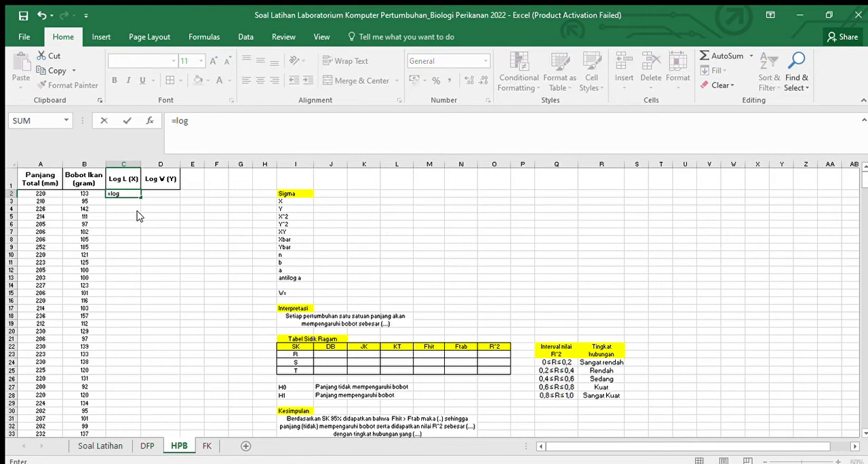
{"action": "type", "text": "g"}
{"action": "key", "text": "Tab"}
{"action": "left_click", "coordinate": [50, 194]}
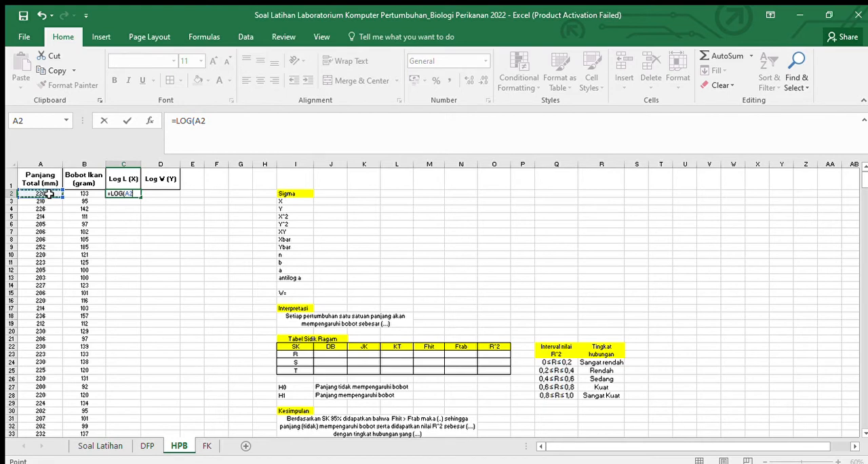
{"action": "key", "text": "ctrl+shift+Down"}
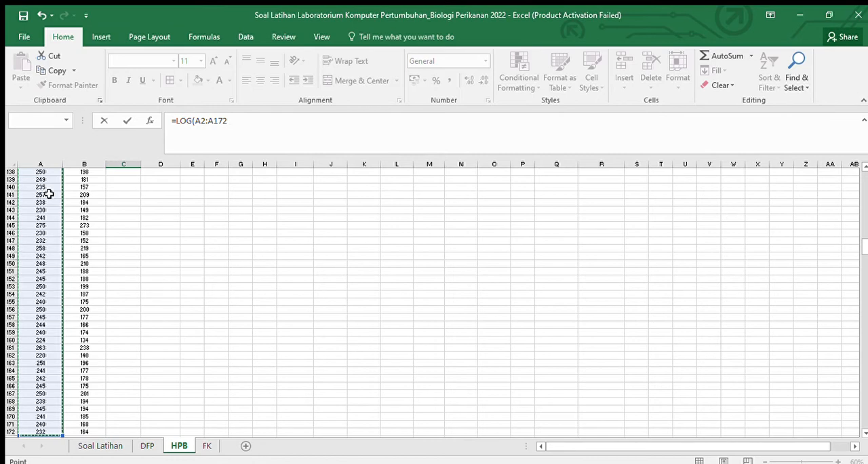
{"action": "key", "text": "Return"}
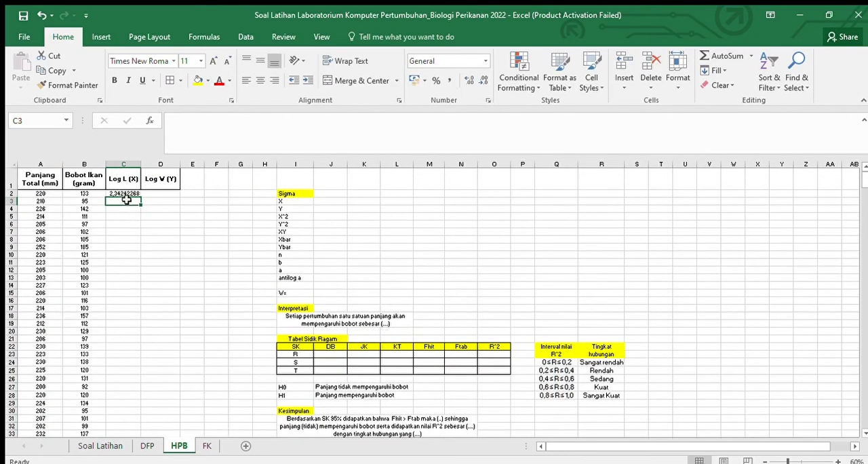
Step: Fill the Log L (X) formula from C2 down to the last data row, 172
{"action": "left_click", "coordinate": [125, 194]}
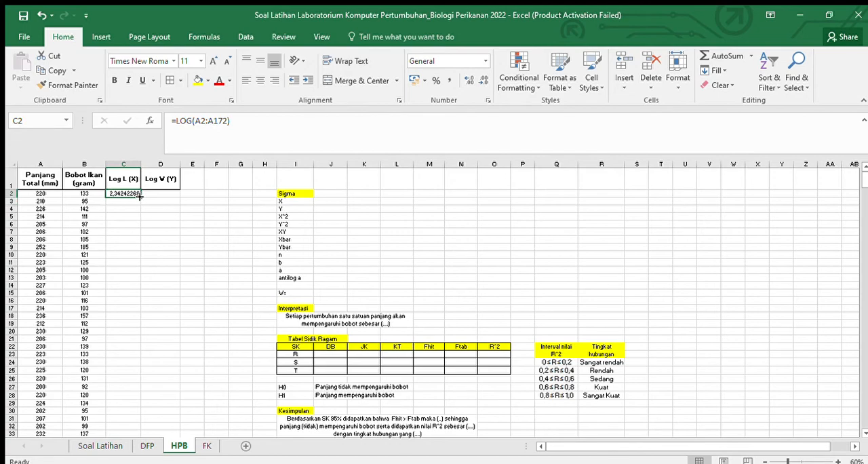
{"action": "double_click", "coordinate": [139, 196]}
{"action": "scroll", "coordinate": [215, 260], "scroll_direction": "down", "scroll_amount": 20}
{"action": "scroll", "coordinate": [216, 260], "scroll_direction": "down", "scroll_amount": 19}
{"action": "scroll", "coordinate": [193, 265], "scroll_direction": "up", "scroll_amount": 9}
{"action": "scroll", "coordinate": [193, 265], "scroll_direction": "up", "scroll_amount": 20}
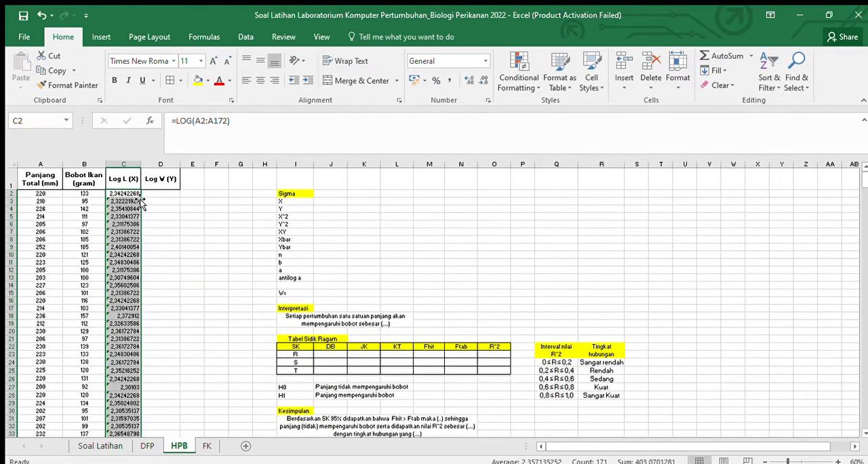
Step: Enter the formula =LOG(B2:B172) in cell D2, the first row of the Log W (Y) column
{"action": "left_click", "coordinate": [169, 194]}
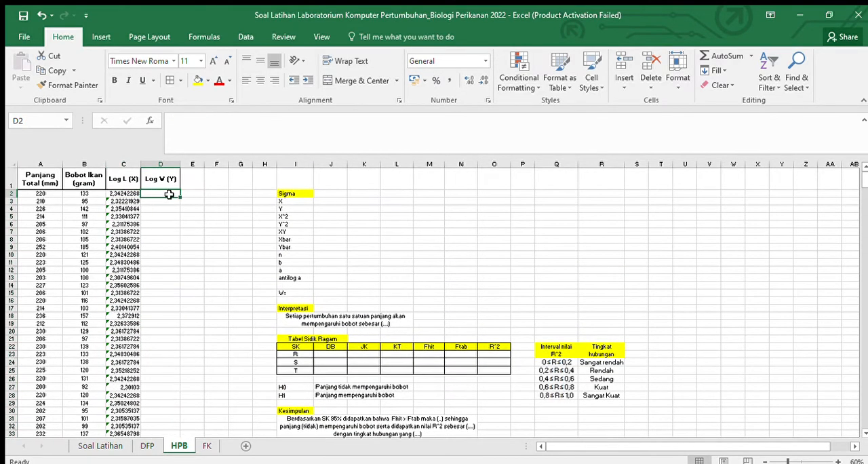
{"action": "type", "text": "=lo"}
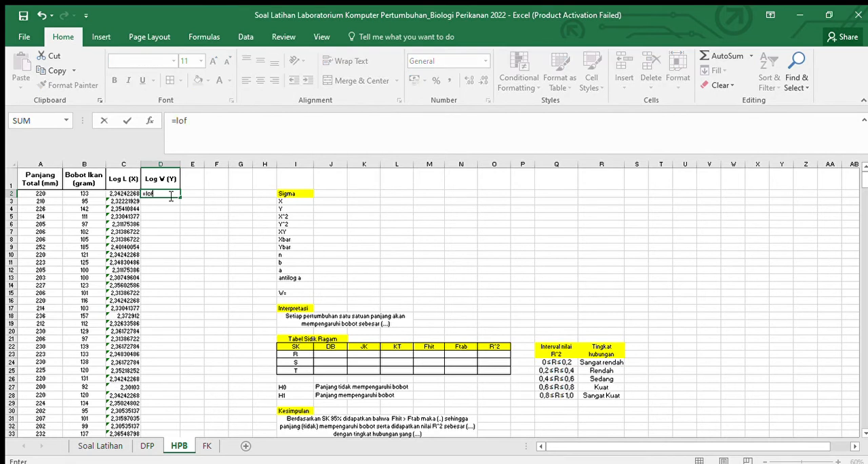
{"action": "type", "text": "g"}
{"action": "key", "text": "Tab"}
{"action": "left_click", "coordinate": [101, 193]}
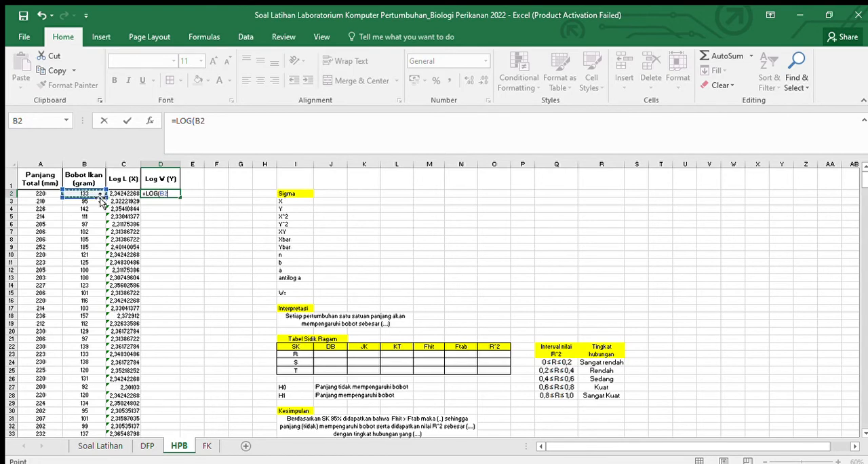
{"action": "key", "text": "ctrl+shift+Down"}
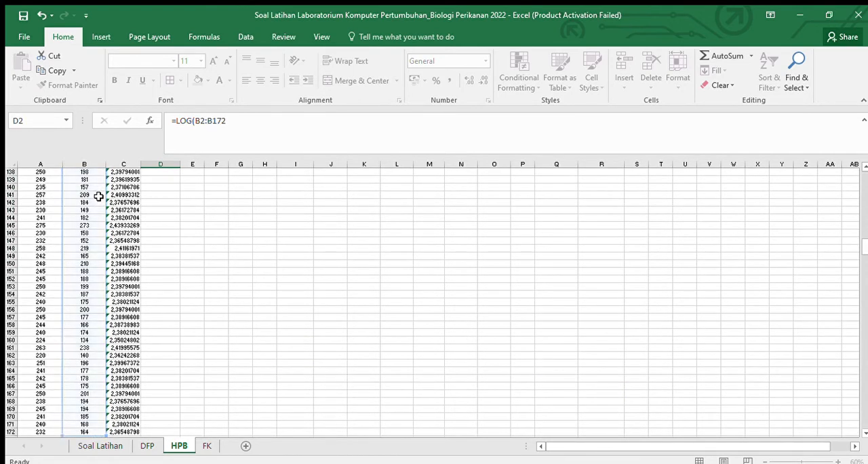
{"action": "key", "text": "Return"}
Step: Fill the Log W (Y) formula from D2 down to the last data row, 172
{"action": "scroll", "coordinate": [231, 246], "scroll_direction": "up", "scroll_amount": 2}
{"action": "left_click", "coordinate": [168, 194]}
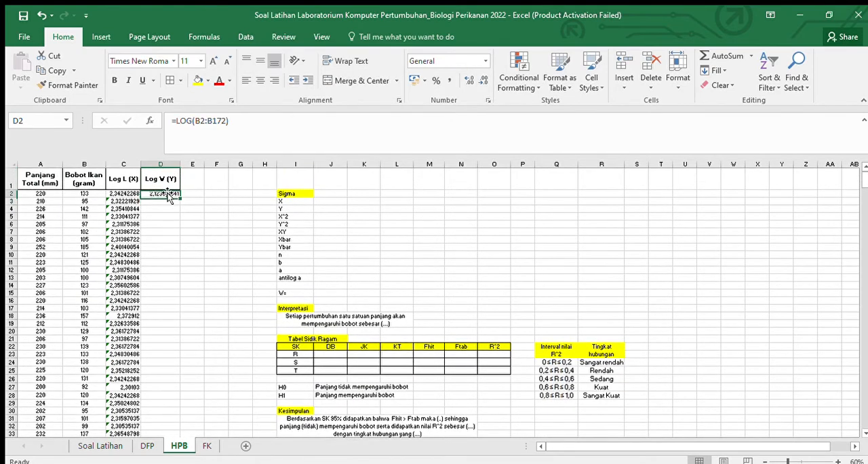
{"action": "double_click", "coordinate": [179, 197]}
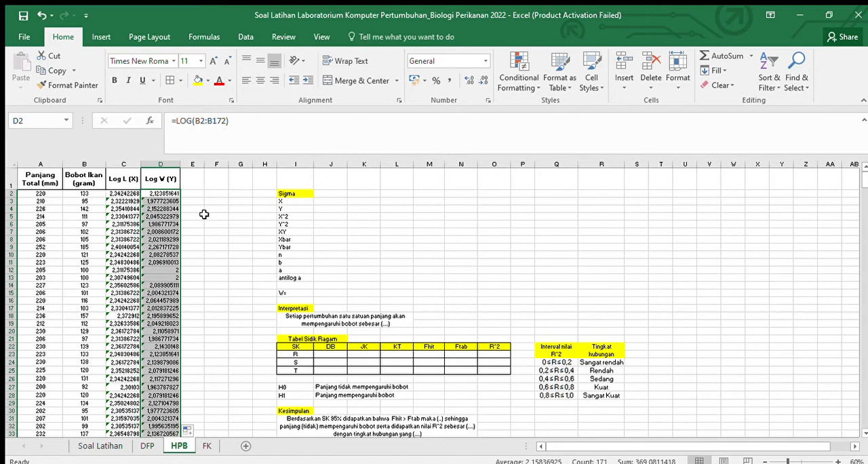
{"action": "left_click", "coordinate": [200, 202]}
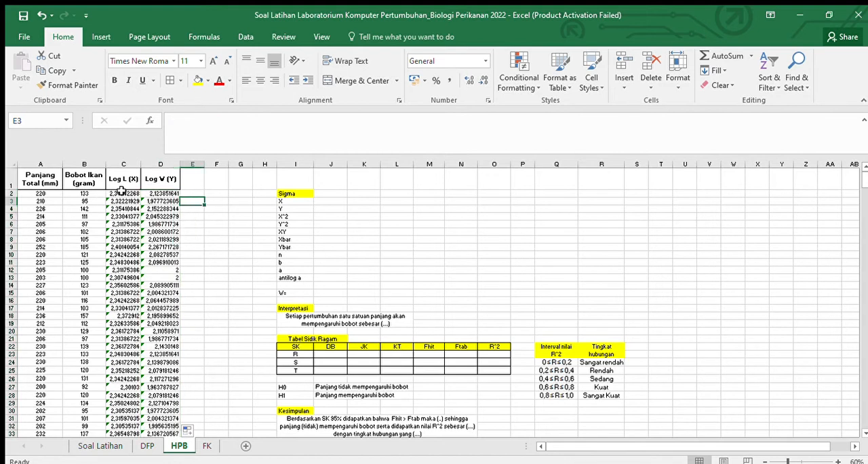
Step: Reduce the Log L (X) and Log W (Y) values in C2:D172 to four decimal places
{"action": "left_click_drag", "start_coordinate": [122, 194], "coordinate": [147, 194]}
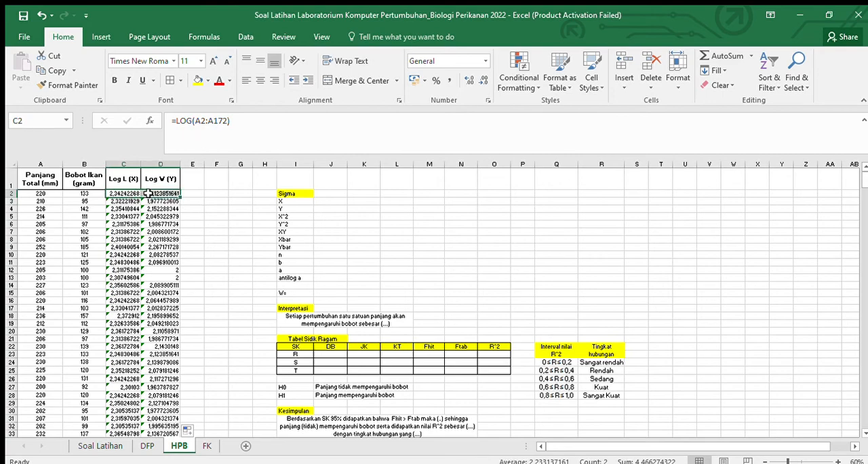
{"action": "key", "text": "ctrl+shift+Down"}
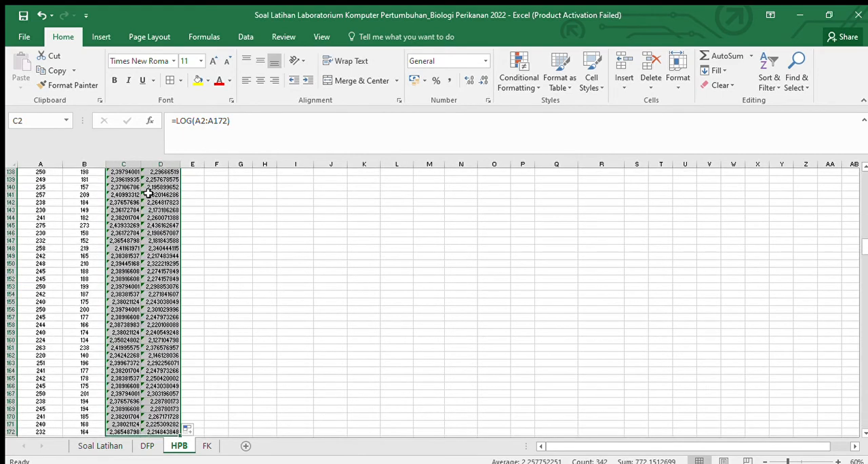
{"action": "left_click", "coordinate": [483, 80]}
{"action": "left_click", "coordinate": [482, 80]}
{"action": "left_click", "coordinate": [483, 80]}
{"action": "left_click", "coordinate": [482, 80]}
{"action": "left_click", "coordinate": [481, 199]}
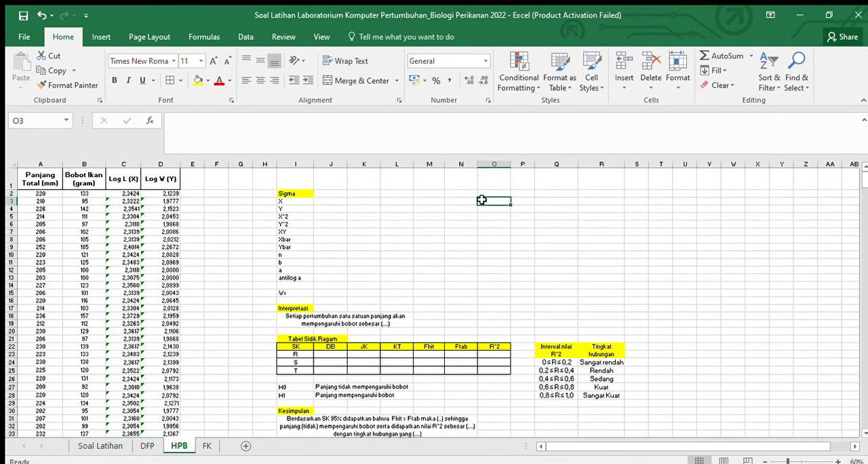
Step: Calculate the sum of X in cell J3 of the Sigma list with the formula =SUM(C2:C172)
{"action": "left_click", "coordinate": [317, 201]}
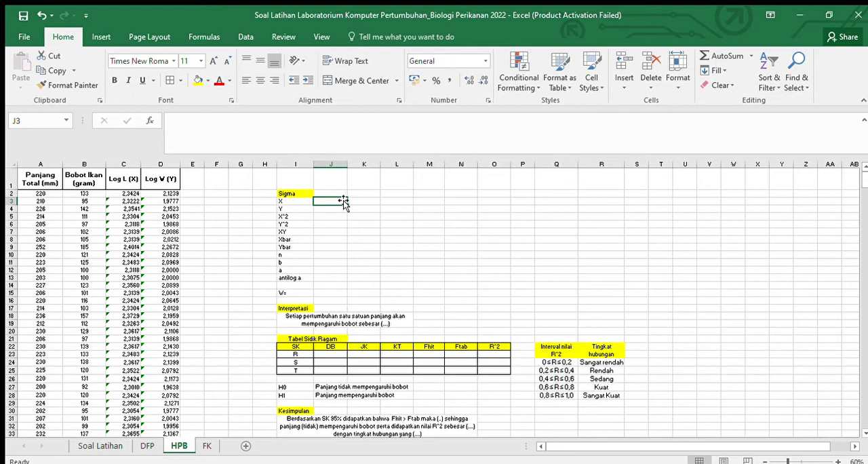
{"action": "type", "text": "="}
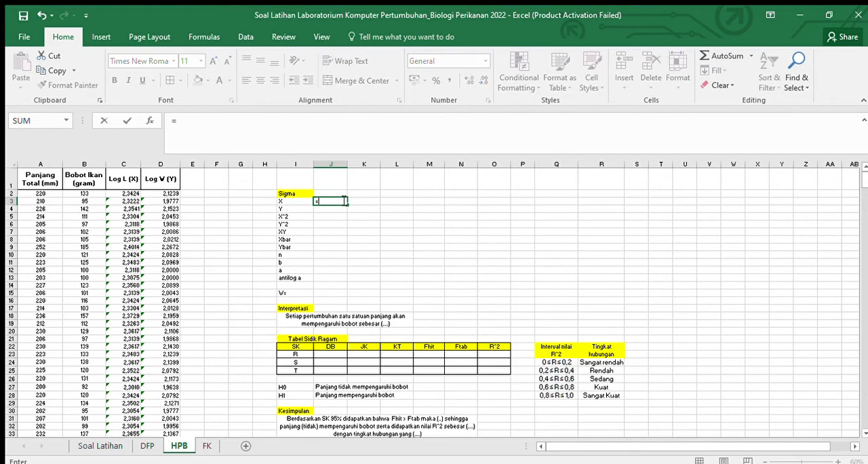
{"action": "type", "text": "sum"}
{"action": "key", "text": "Tab"}
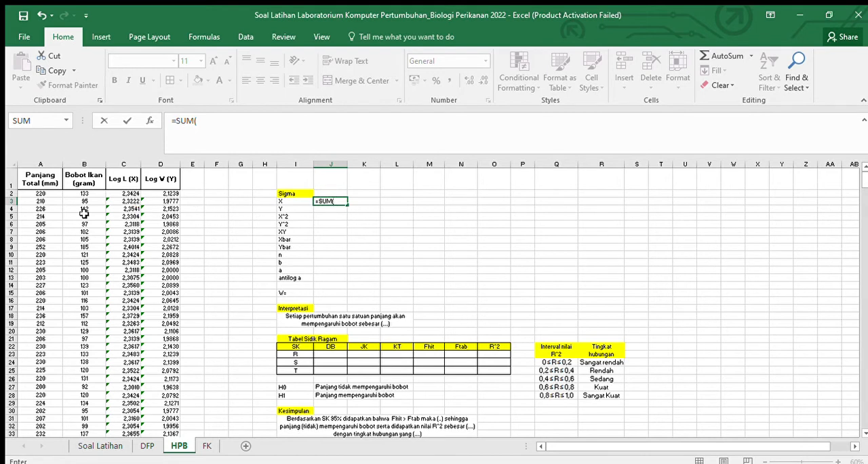
{"action": "left_click", "coordinate": [123, 194]}
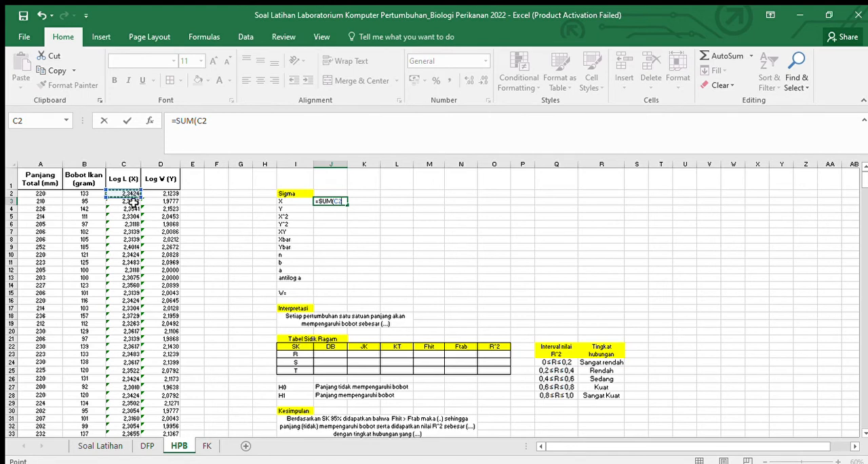
{"action": "key", "text": "ctrl+shift+Down"}
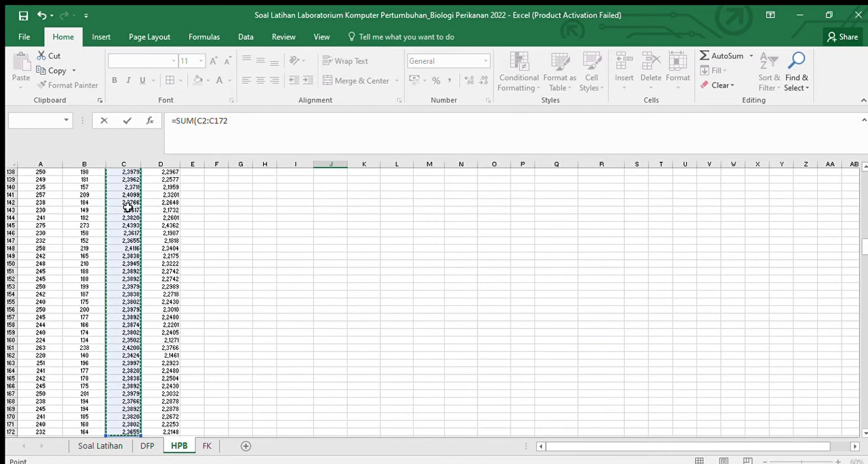
{"action": "key", "text": "Return"}
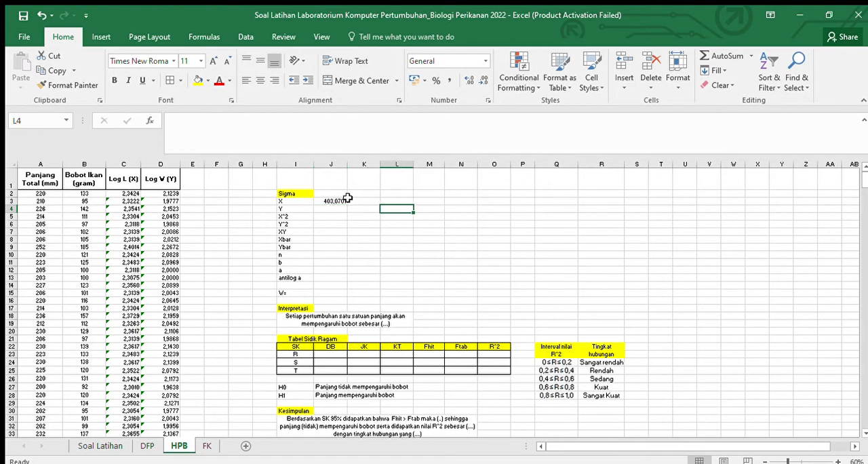
Step: Format the Sigma result cells J3:J9 as numbers with four decimal places
{"action": "left_click_drag", "start_coordinate": [334, 201], "coordinate": [339, 247]}
{"action": "left_click", "coordinate": [483, 82]}
{"action": "left_click", "coordinate": [467, 80]}
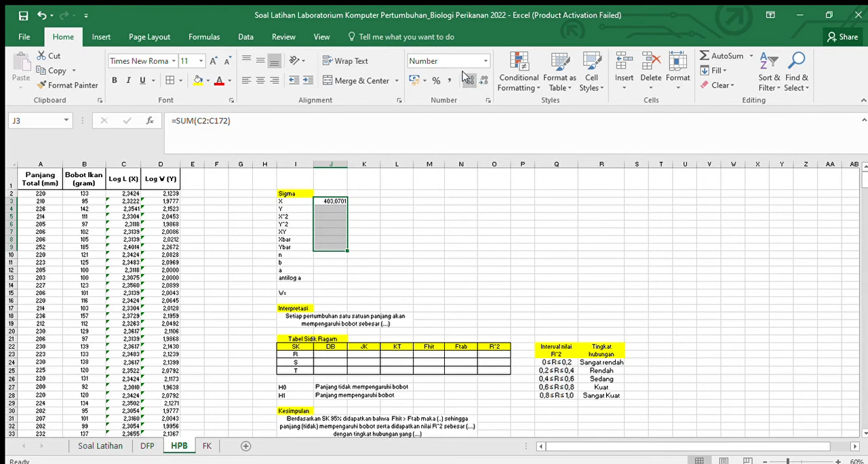
{"action": "left_click", "coordinate": [481, 176]}
Step: Calculate the sum of Y in cell J4 of the Sigma list with the formula =SUM(D2:D172)
{"action": "left_click", "coordinate": [324, 212]}
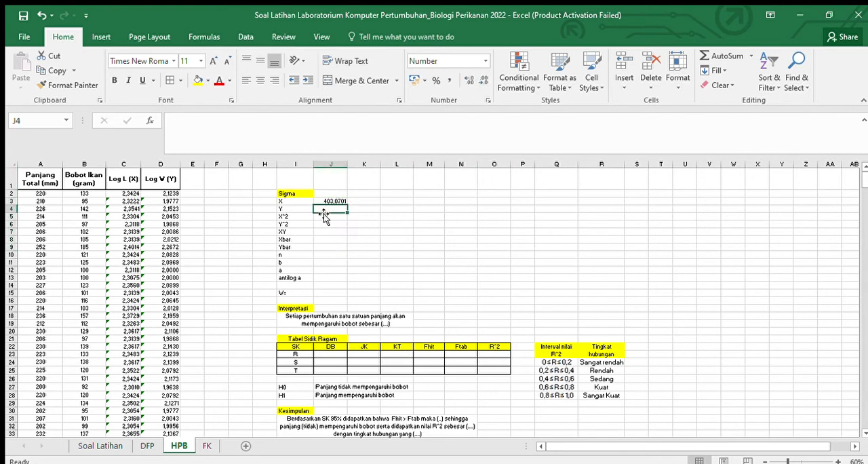
{"action": "type", "text": "="}
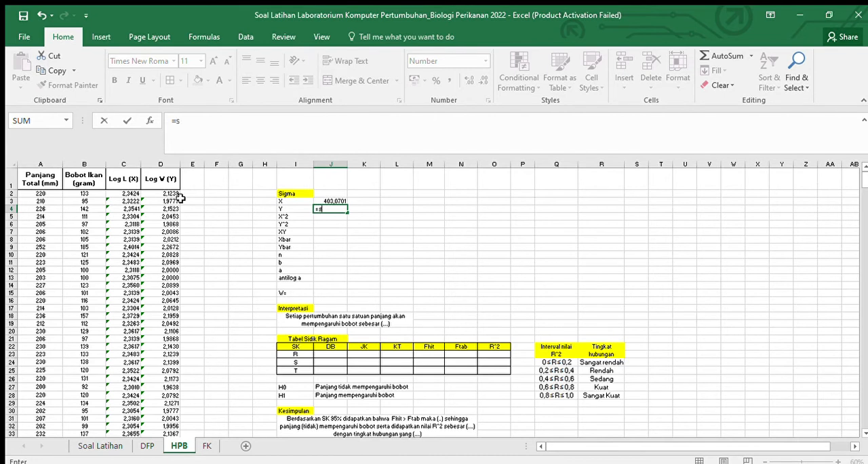
{"action": "type", "text": "s"}
{"action": "key", "text": "Tab"}
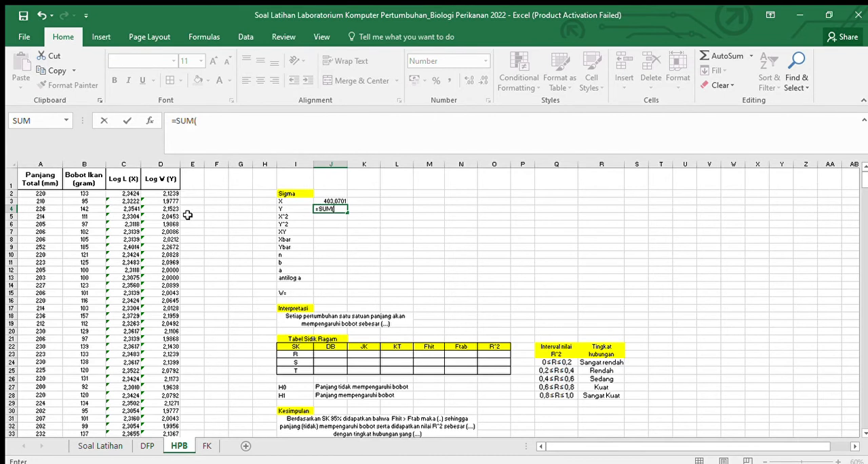
{"action": "left_click", "coordinate": [156, 194]}
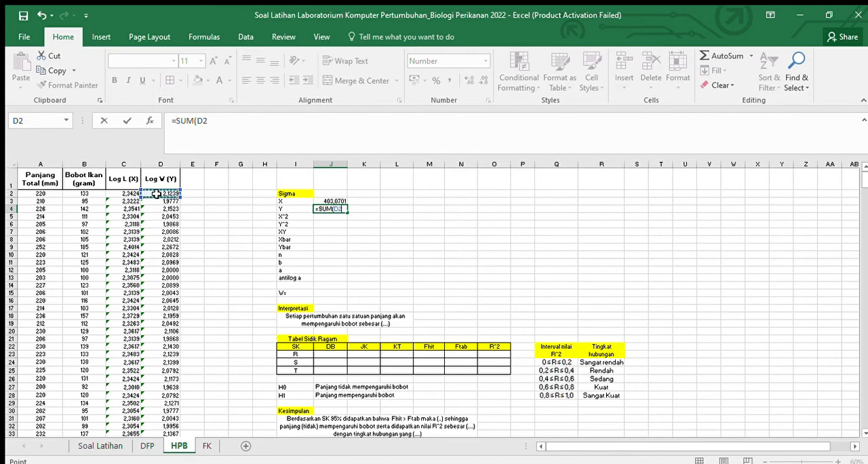
{"action": "key", "text": "ctrl+shift+Down"}
{"action": "key", "text": "Return"}
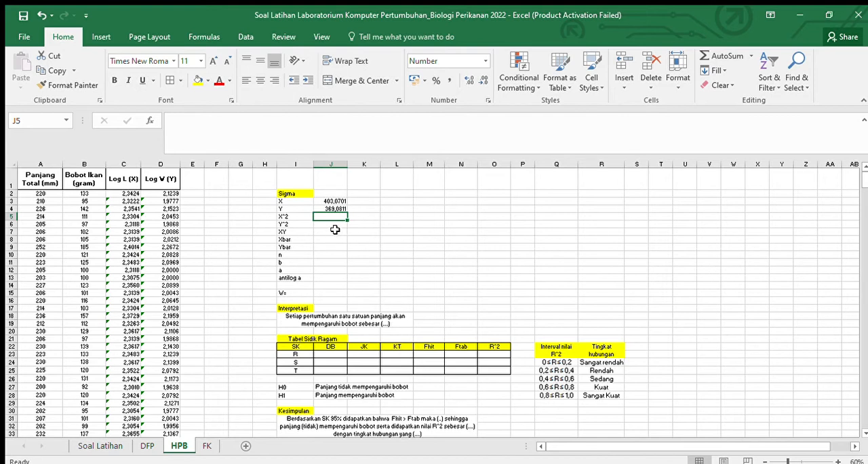
Step: Calculate the sum of squared X values in cell J5 with the formula =SUMSQ(C2:C172)
{"action": "type", "text": "="}
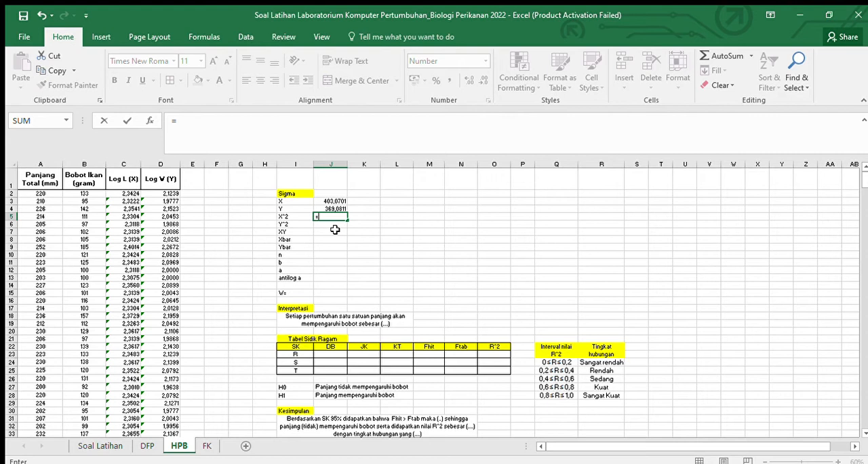
{"action": "type", "text": "sums"}
{"action": "key", "text": "Tab"}
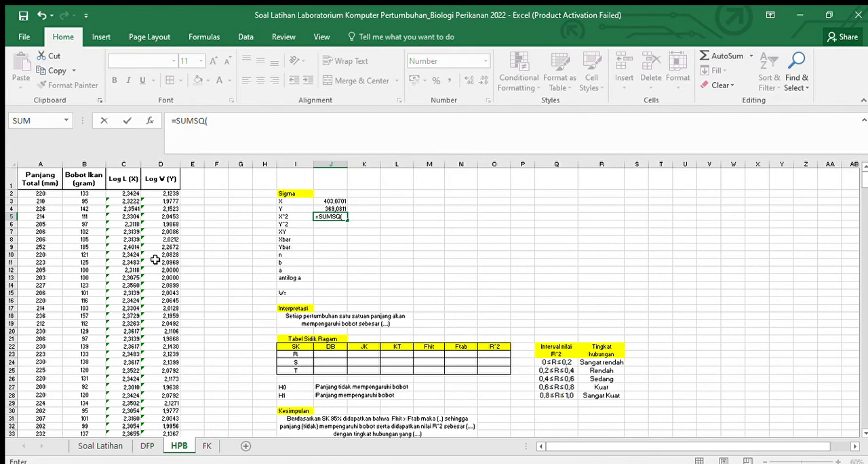
{"action": "left_click", "coordinate": [135, 194]}
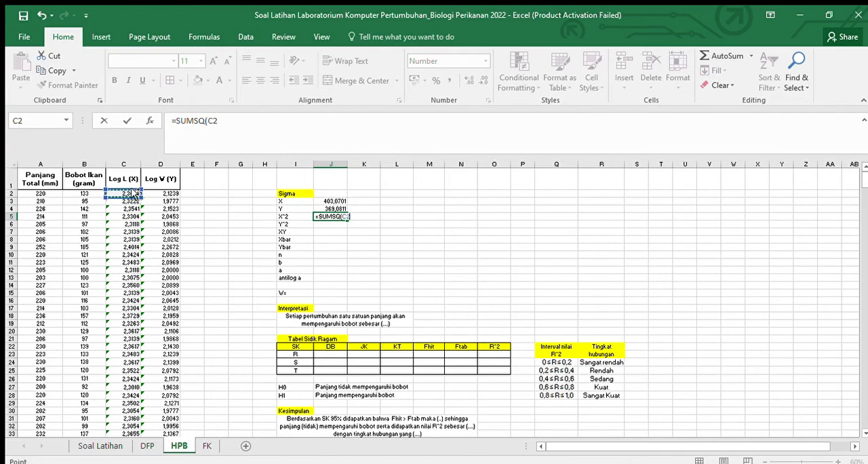
{"action": "key", "text": "ctrl+shift+Down"}
{"action": "key", "text": "Return"}
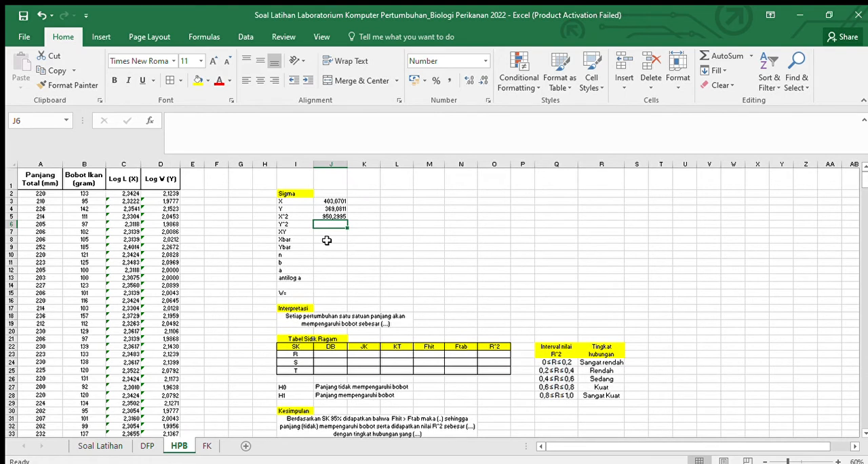
Step: Calculate the sum of squared Y values in cell J6 with the formula =SUMSQ(D2:D172)
{"action": "type", "text": "=sums"}
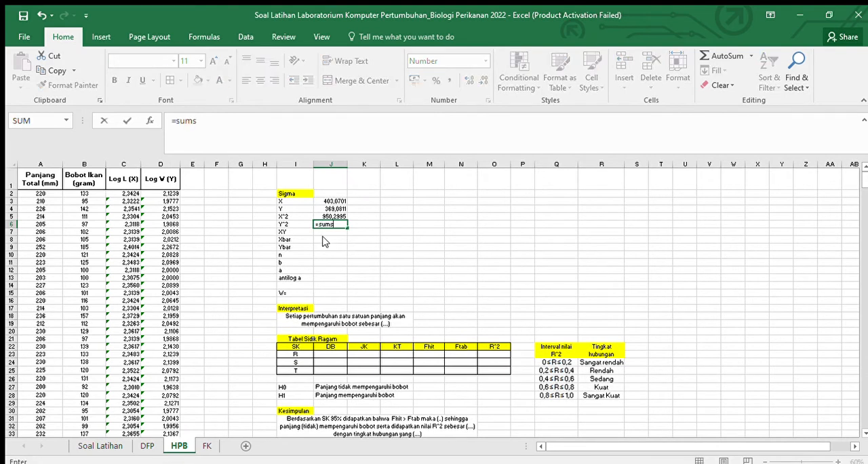
{"action": "double_click", "coordinate": [340, 231]}
{"action": "left_click", "coordinate": [175, 193]}
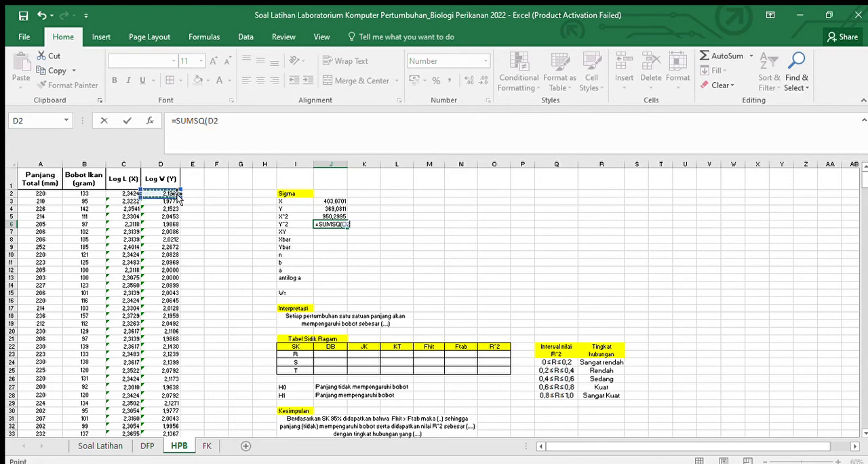
{"action": "key", "text": "ctrl+shift+Down"}
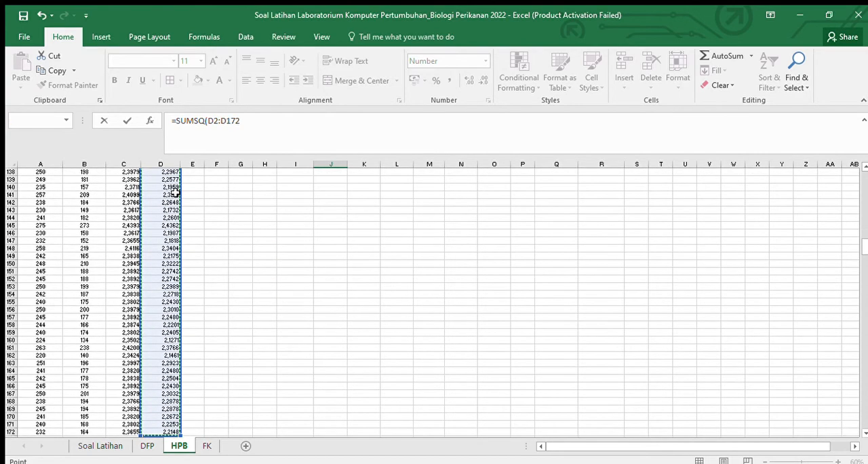
{"action": "key", "text": "Return"}
{"action": "scroll", "coordinate": [554, 256], "scroll_direction": "up", "scroll_amount": 2}
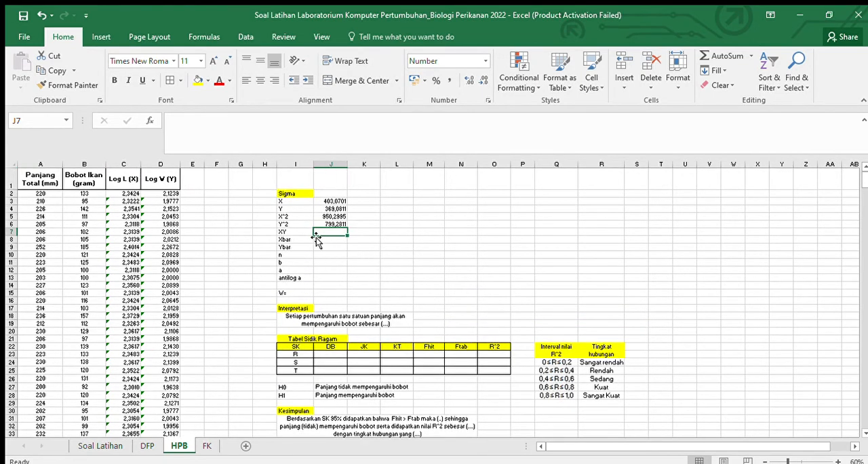
Step: Calculate the sum of the XY products in cell J7 with the formula =SUMPRODUCT(C2:C172;D2:D172)
{"action": "type", "text": "="}
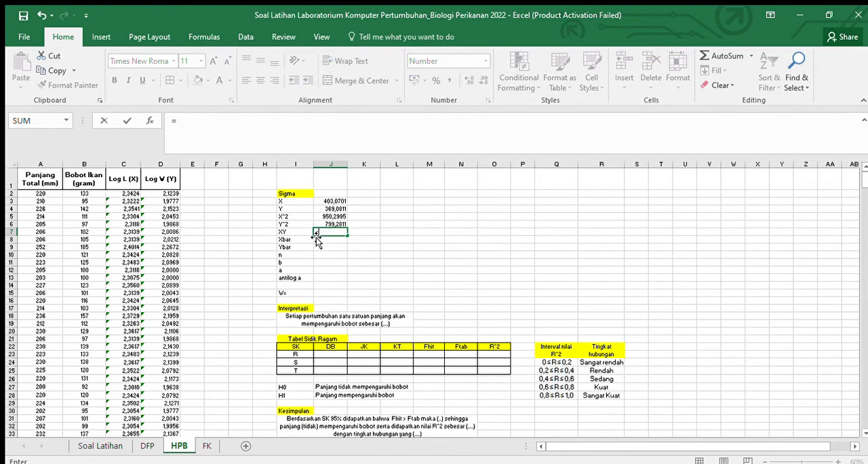
{"action": "type", "text": "sum"}
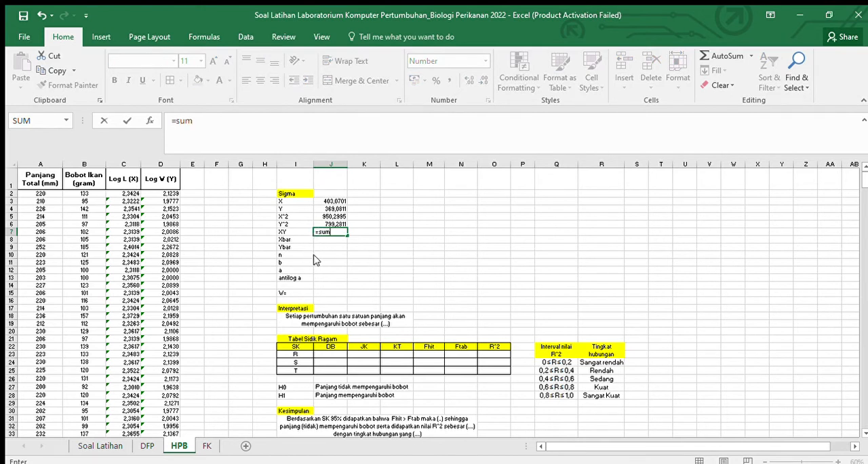
{"action": "double_click", "coordinate": [343, 277]}
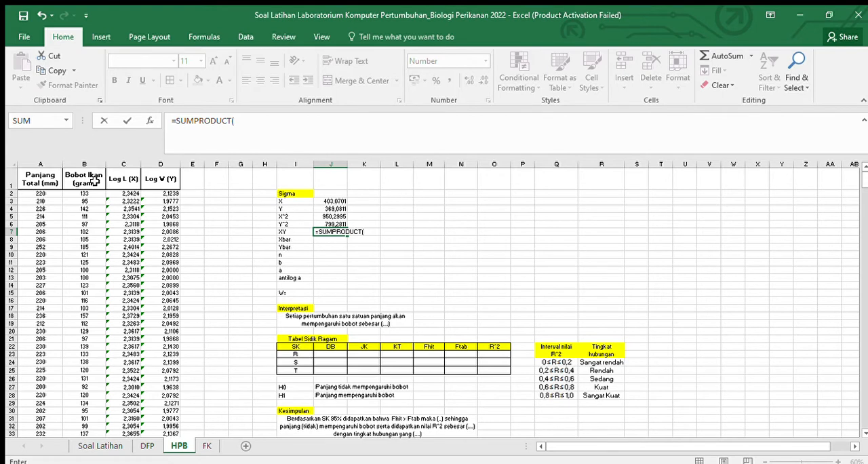
{"action": "left_click", "coordinate": [112, 195]}
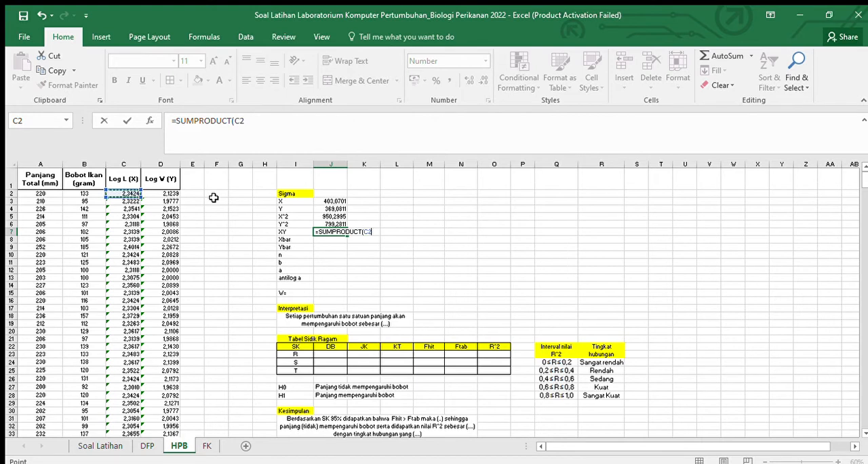
{"action": "key", "text": "ctrl+shift+Down"}
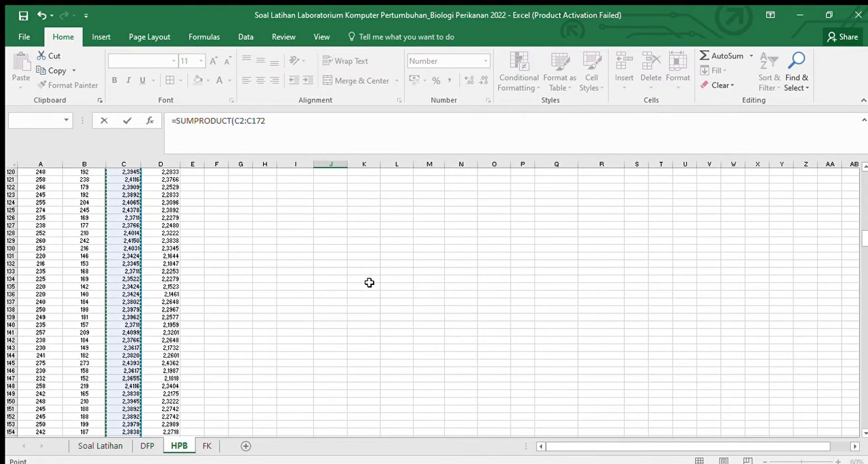
{"action": "scroll", "coordinate": [330, 277], "scroll_direction": "up", "scroll_amount": 20}
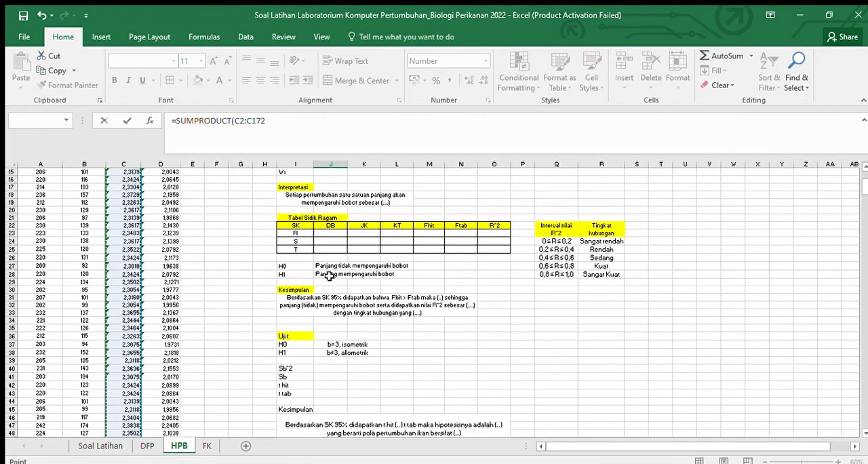
{"action": "scroll", "coordinate": [330, 277], "scroll_direction": "up", "scroll_amount": 5}
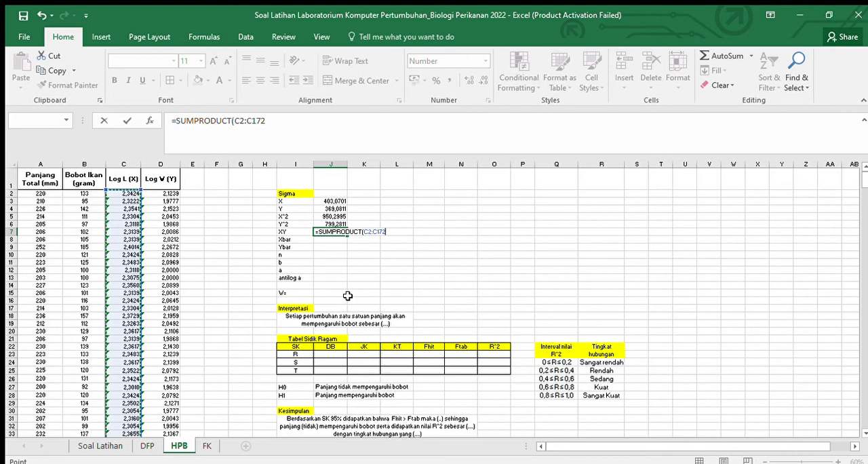
{"action": "type", "text": ";"}
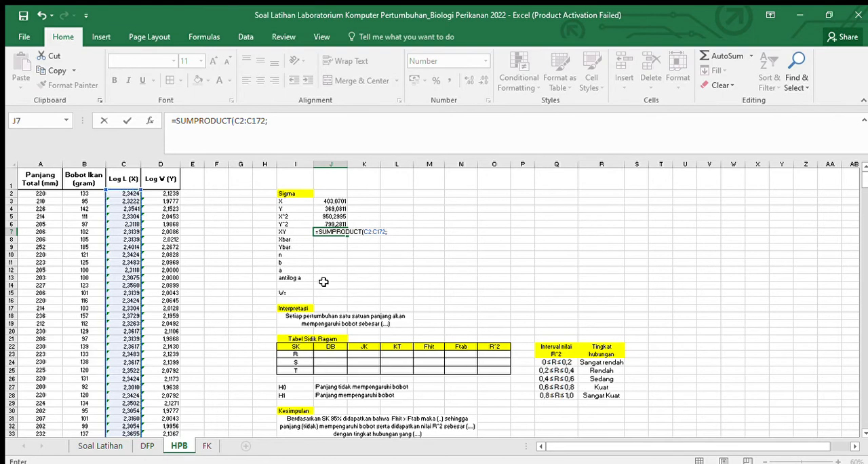
{"action": "left_click", "coordinate": [158, 195]}
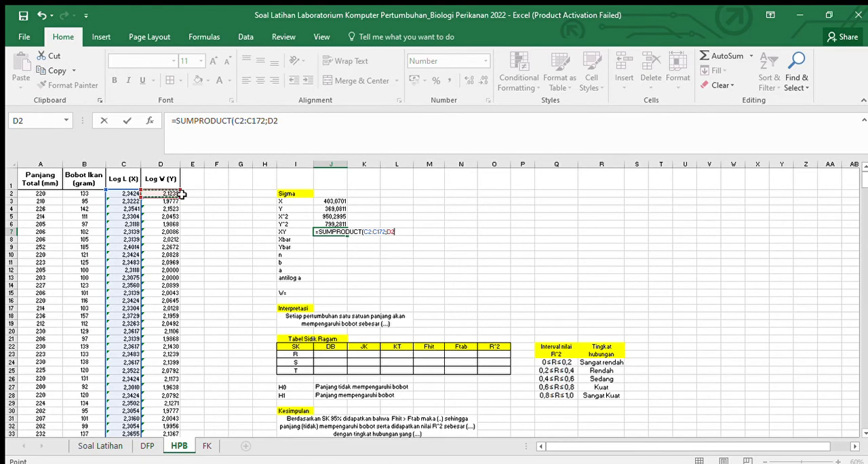
{"action": "key", "text": "ctrl+shift+Down"}
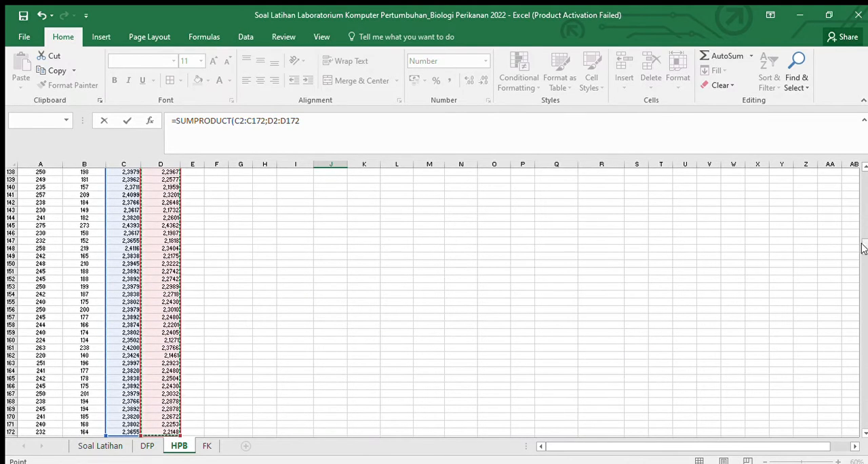
{"action": "left_click_drag", "start_coordinate": [864, 245], "coordinate": [865, 149]}
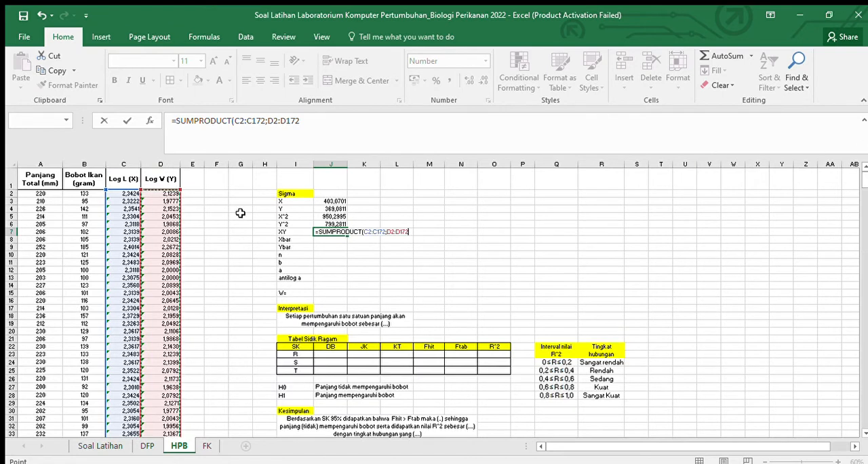
{"action": "key", "text": "Return"}
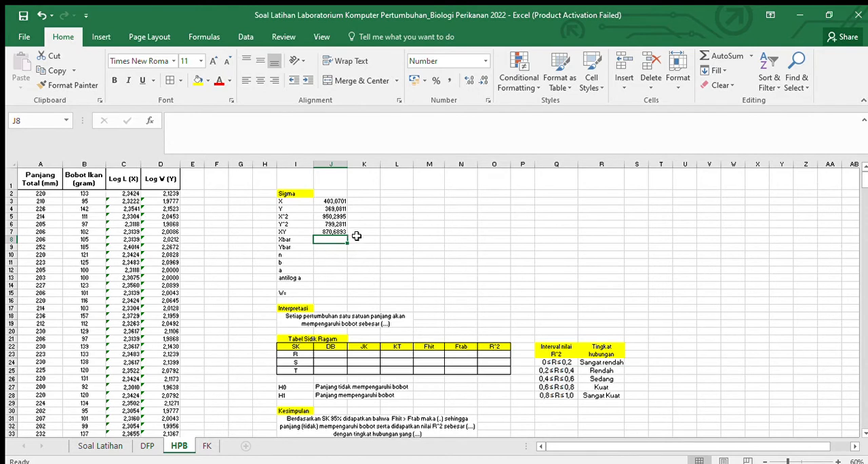
Step: Calculate the mean of X in the Xbar cell J8 with the formula =AVERAGE(C2:C172)
{"action": "left_click", "coordinate": [357, 247]}
{"action": "left_click", "coordinate": [336, 240]}
{"action": "type", "text": "=ave"}
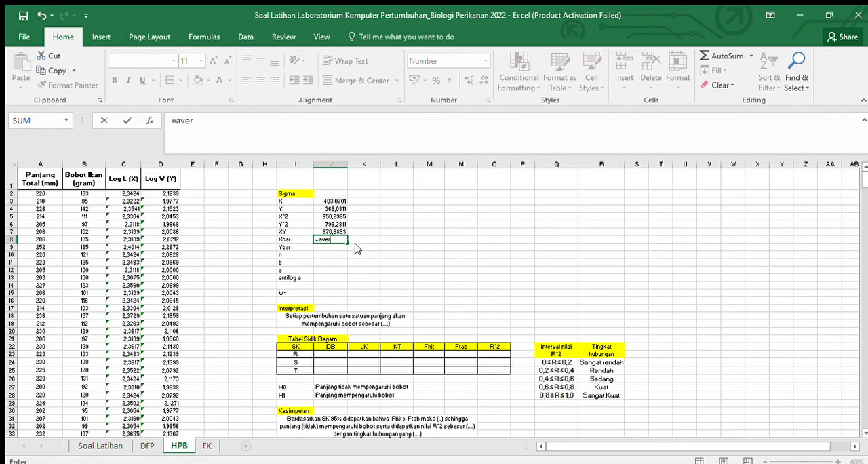
{"action": "type", "text": "r"}
{"action": "key", "text": "Tab"}
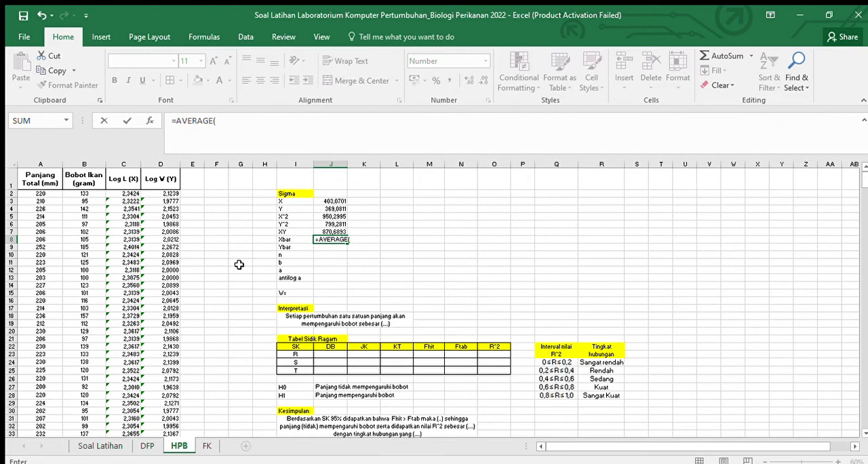
{"action": "left_click", "coordinate": [126, 194]}
{"action": "key", "text": "ctrl+shift+Down"}
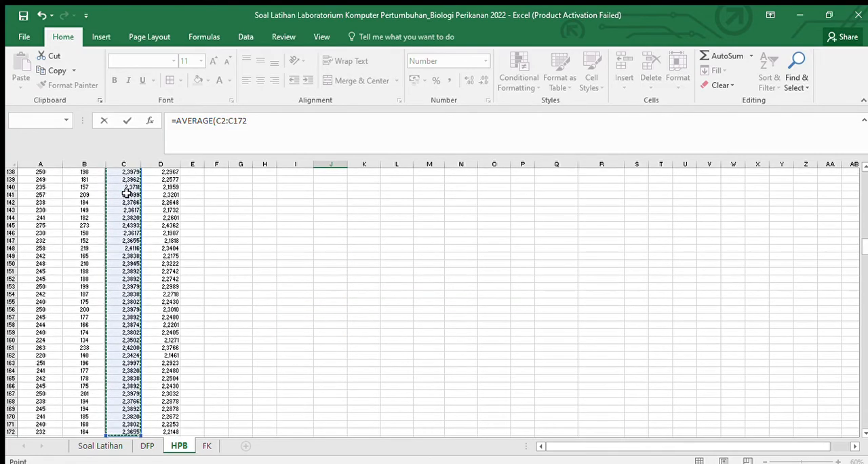
{"action": "key", "text": "Return"}
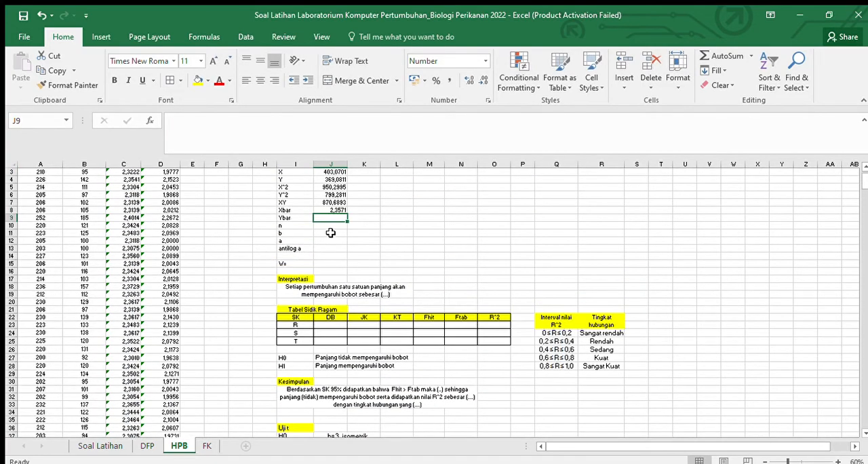
Step: Calculate the mean of Y in the Ybar cell J9 with the formula =AVERAGE(D2:D172)
{"action": "type", "text": "="}
{"action": "scroll", "coordinate": [330, 233], "scroll_direction": "up", "scroll_amount": 1}
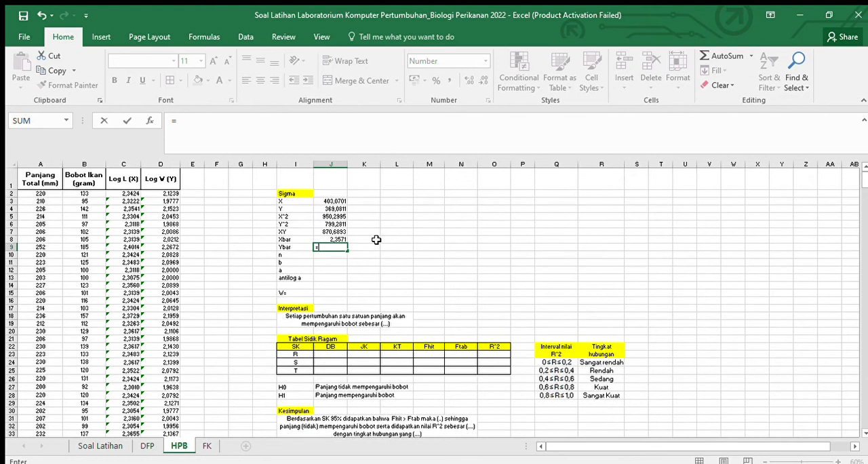
{"action": "type", "text": "aver"}
{"action": "key", "text": "Tab"}
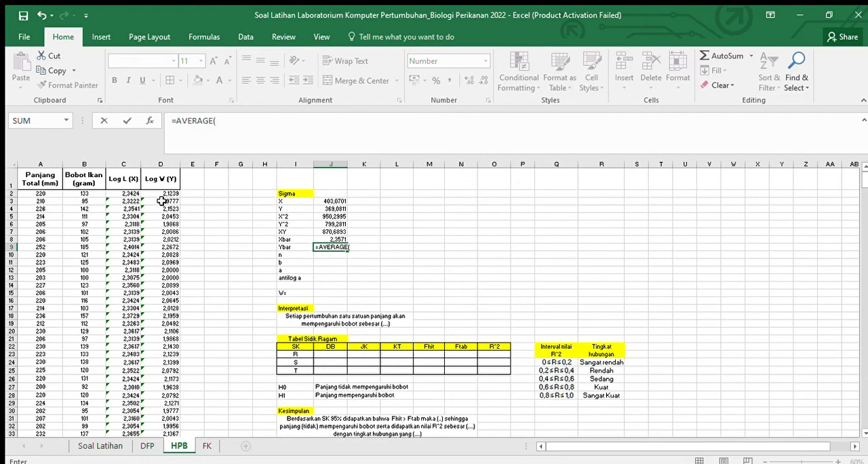
{"action": "left_click", "coordinate": [166, 195]}
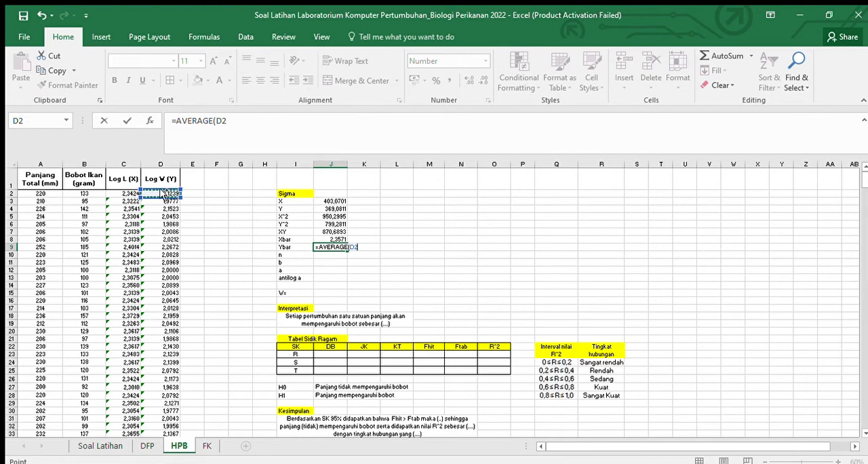
{"action": "key", "text": "ctrl+shift+Down"}
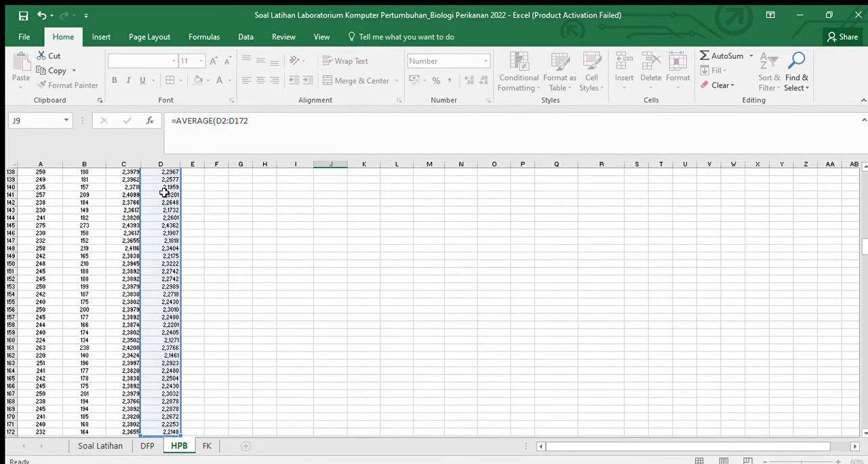
{"action": "key", "text": "Return"}
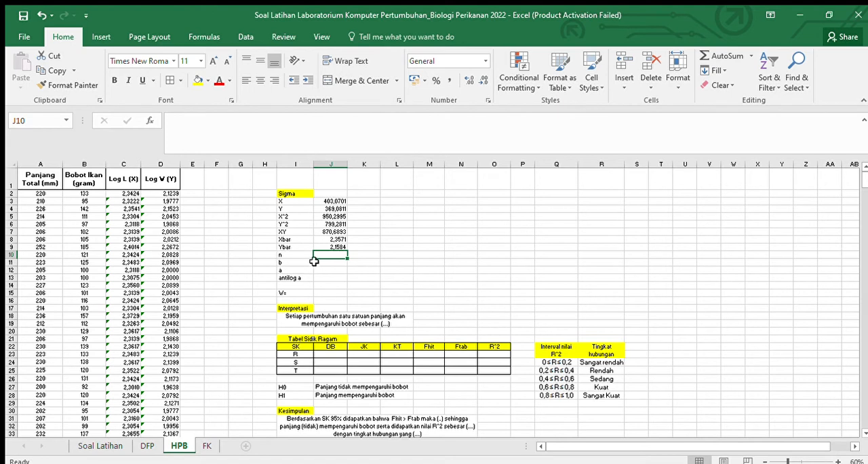
Step: Try to fill the n cell J10 with a plain reference to the total length data, =A2:A172
{"action": "type", "text": "="}
{"action": "left_click", "coordinate": [33, 193]}
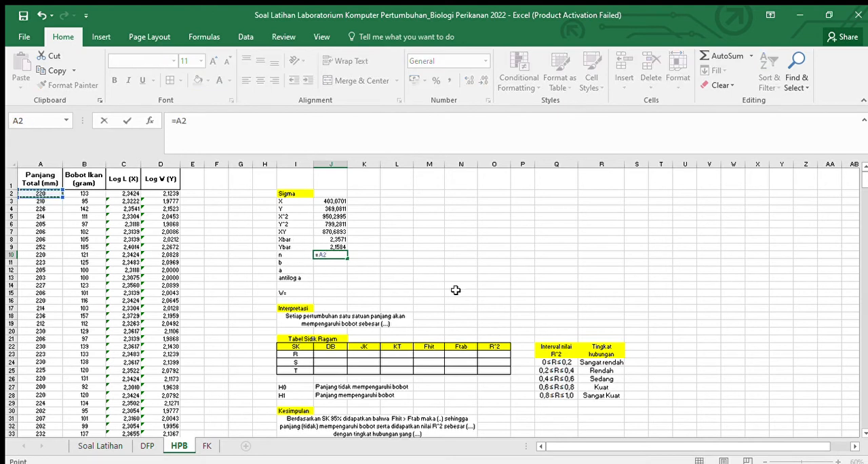
{"action": "key", "text": "ctrl+shift+Down"}
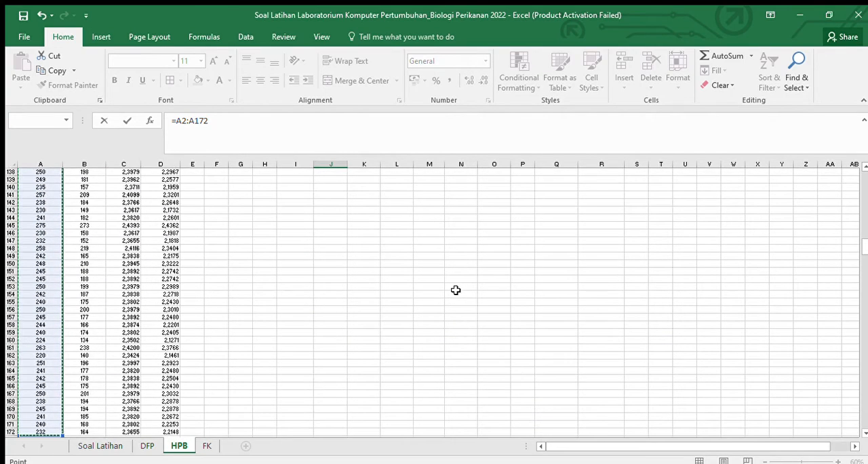
{"action": "key", "text": "Return"}
{"action": "scroll", "coordinate": [437, 286], "scroll_direction": "up", "scroll_amount": 2}
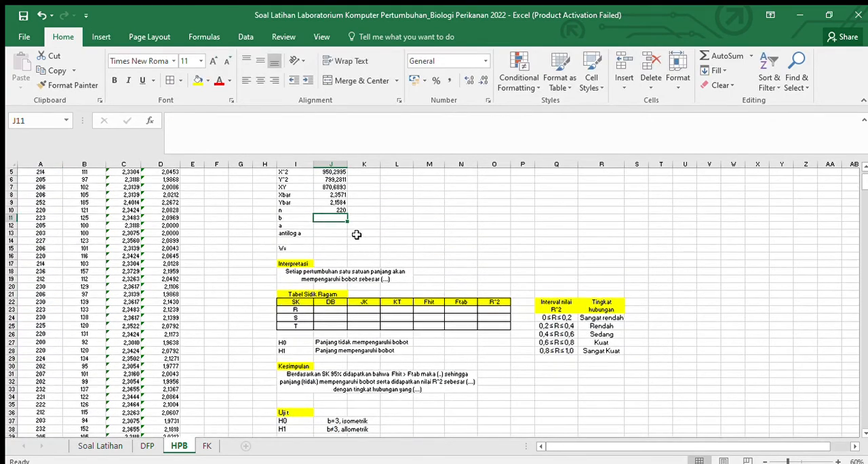
Step: Replace the formula in the n cell J10 with a count of the total length entries, =COUNT(A2:A172)
{"action": "left_click", "coordinate": [333, 203]}
{"action": "left_click", "coordinate": [333, 210]}
{"action": "left_click_drag", "start_coordinate": [208, 121], "coordinate": [178, 121]}
{"action": "key", "text": "BackSpace"}
{"action": "type", "text": "count("}
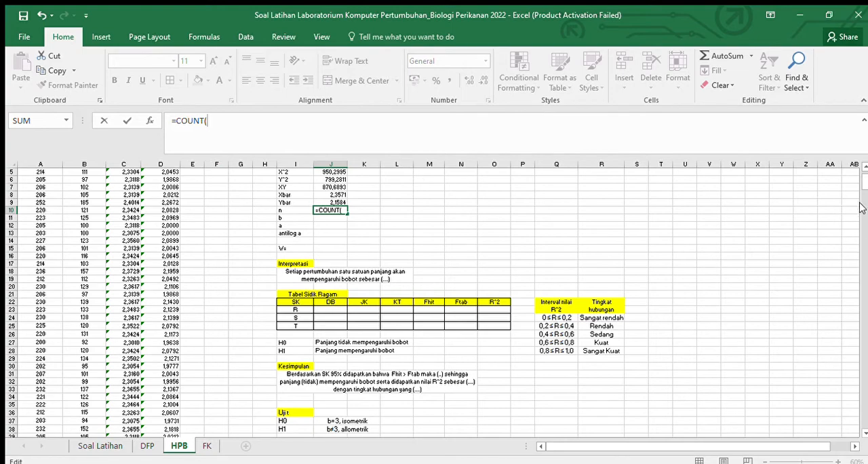
{"action": "left_click_drag", "start_coordinate": [861, 179], "coordinate": [861, 171]}
{"action": "left_click", "coordinate": [37, 194]}
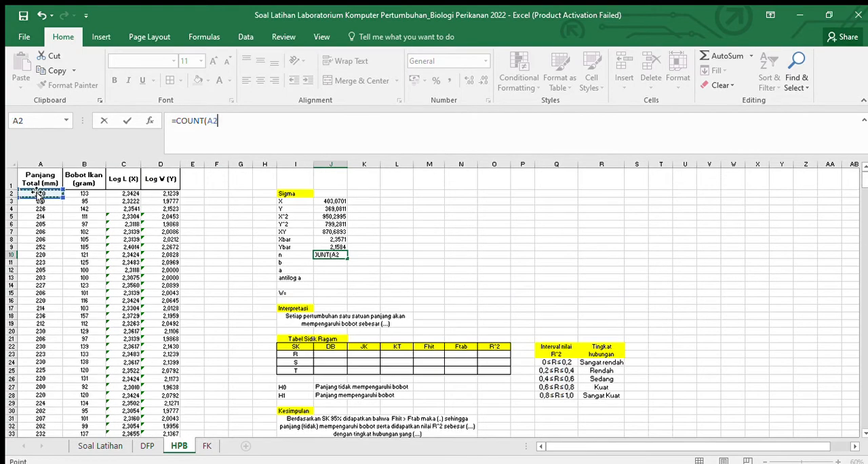
{"action": "key", "text": "ctrl+shift+Down"}
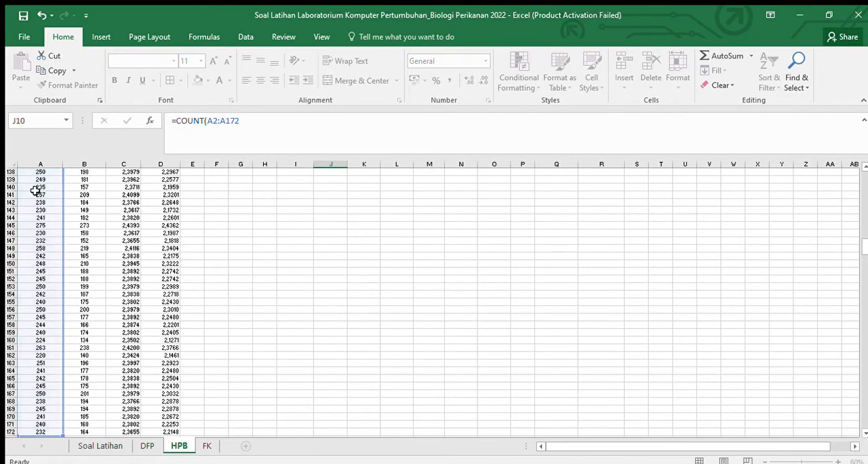
Step: Finish the sample count entry in the n cell J10 and return to the Sigma block
{"action": "key", "text": "Return"}
{"action": "scroll", "coordinate": [304, 265], "scroll_direction": "up", "scroll_amount": 3}
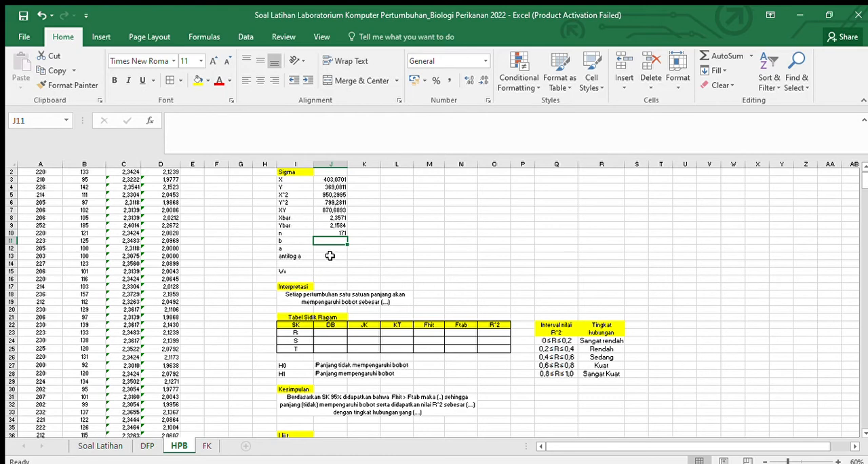
{"action": "scroll", "coordinate": [329, 255], "scroll_direction": "up", "scroll_amount": 1}
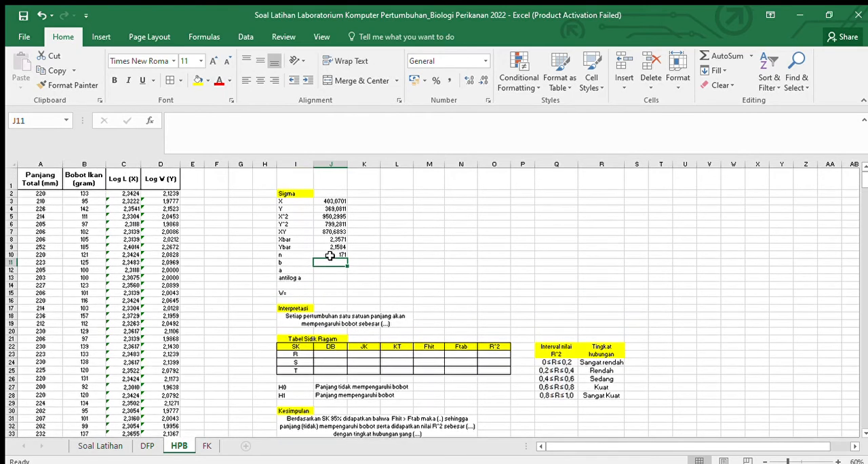
Step: Start the b formula in J11 with =J7-(1/J10*I3*I4)
{"action": "type", "text": "="}
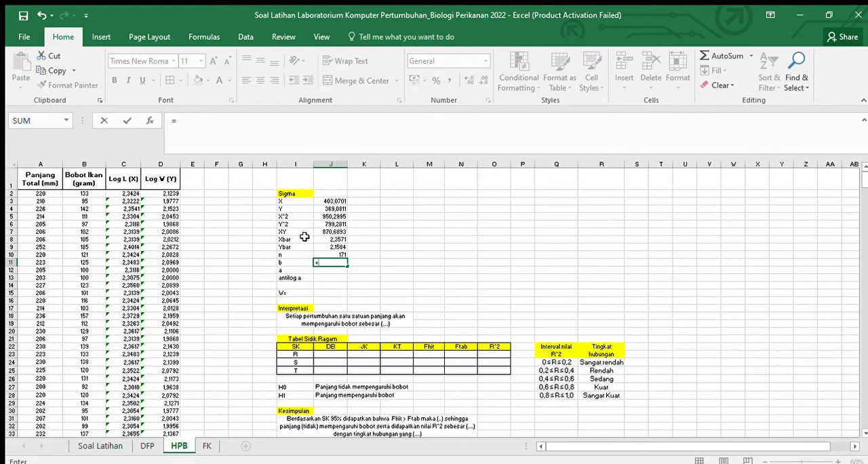
{"action": "left_click", "coordinate": [321, 230]}
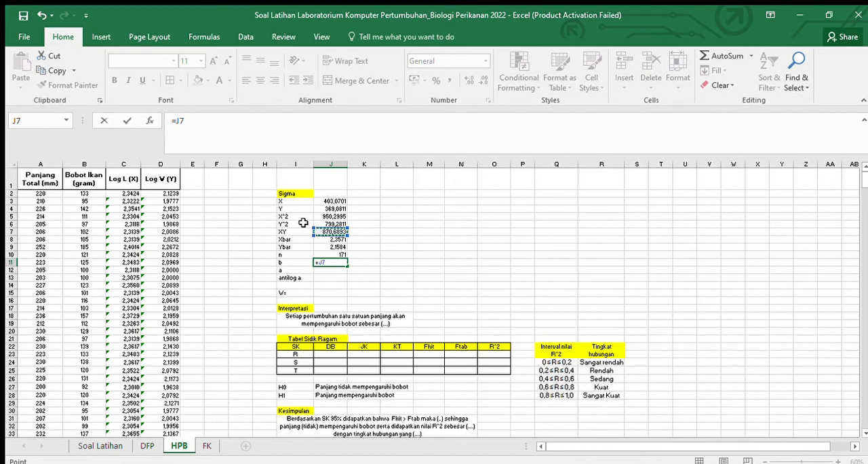
{"action": "type", "text": "-(1/"}
{"action": "left_click", "coordinate": [332, 255]}
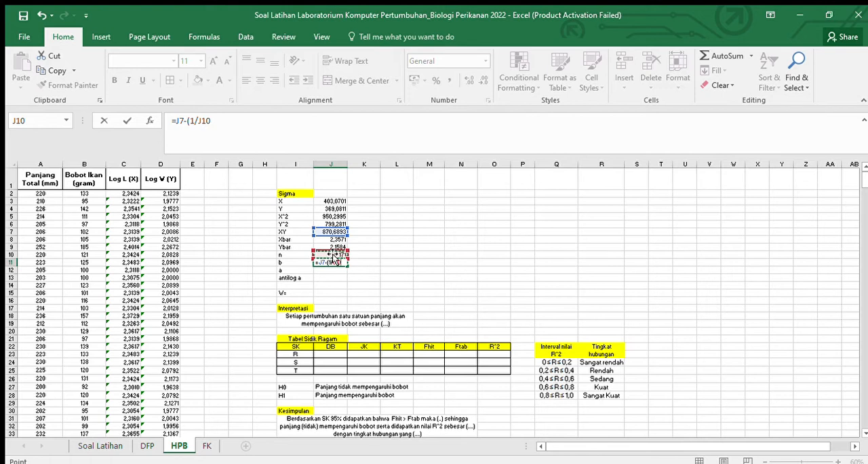
{"action": "type", "text": ")*"}
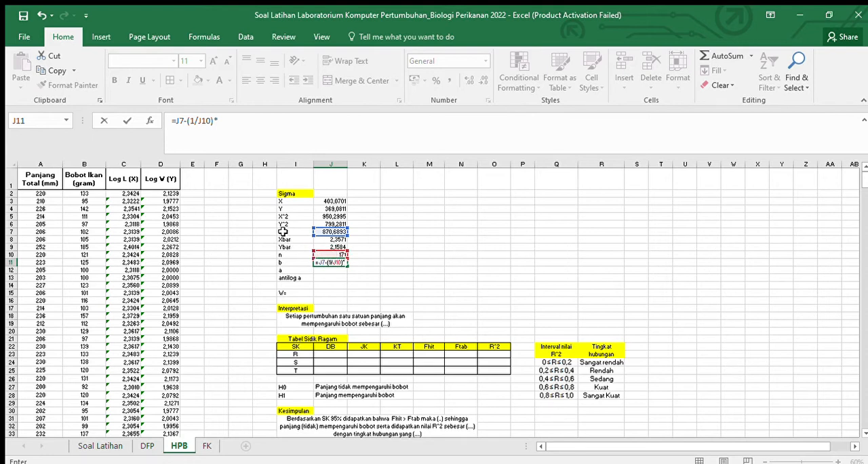
{"action": "left_click", "coordinate": [293, 203]}
{"action": "type", "text": "*"}
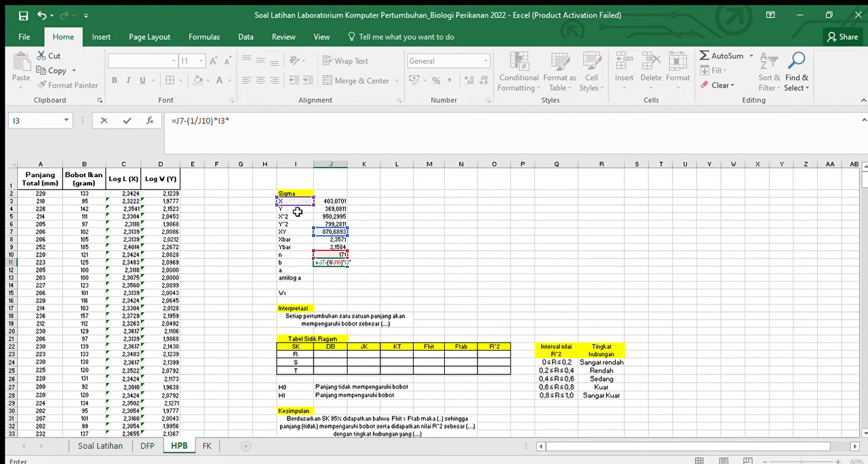
{"action": "left_click", "coordinate": [297, 210]}
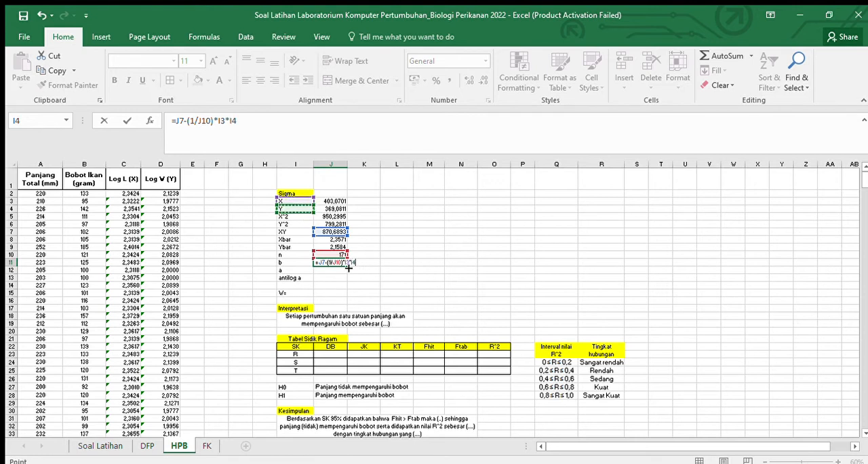
{"action": "left_click", "coordinate": [214, 122]}
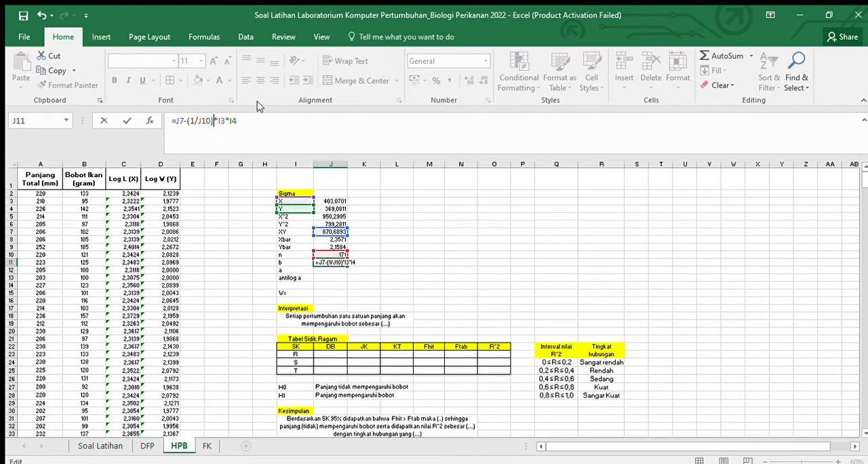
{"action": "key", "text": "BackSpace"}
{"action": "key", "text": "End"}
Step: Extend the b formula in J11 with the divisor part /J5-(1/J10*(J3
{"action": "left_click", "coordinate": [334, 216]}
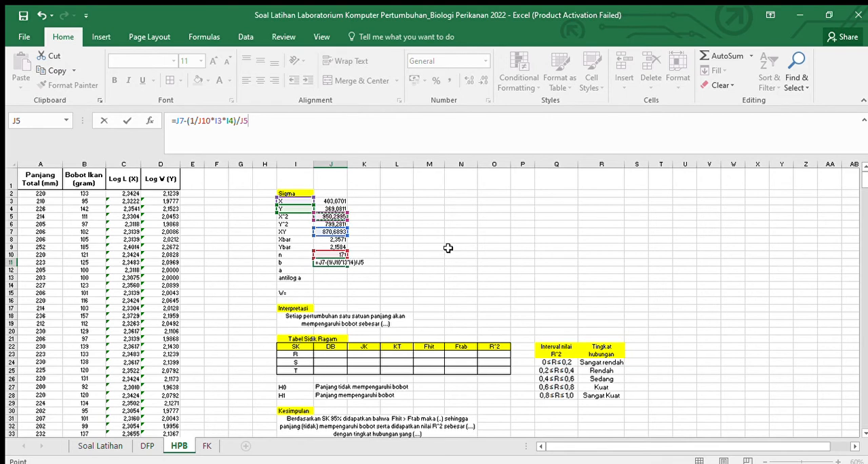
{"action": "type", "text": "-(1/"}
{"action": "left_click", "coordinate": [333, 254]}
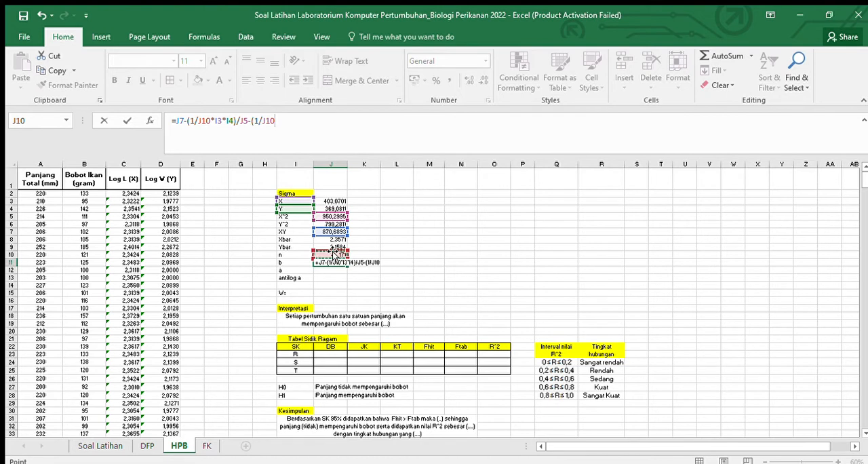
{"action": "type", "text": "*("}
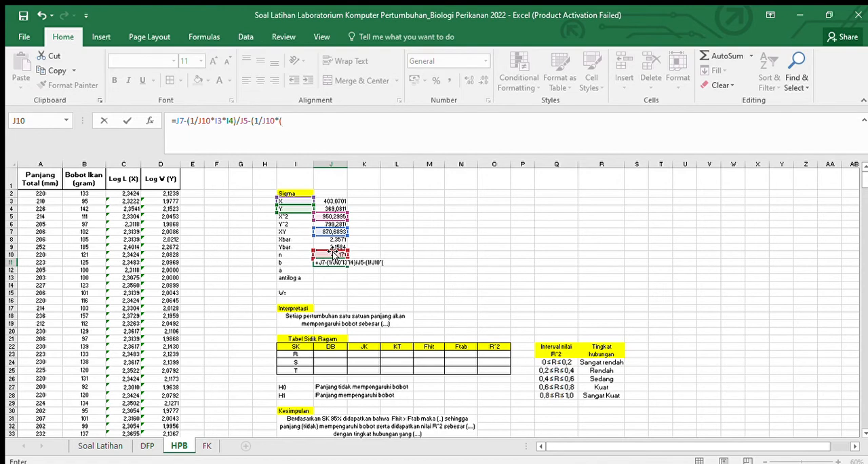
{"action": "left_click", "coordinate": [332, 201]}
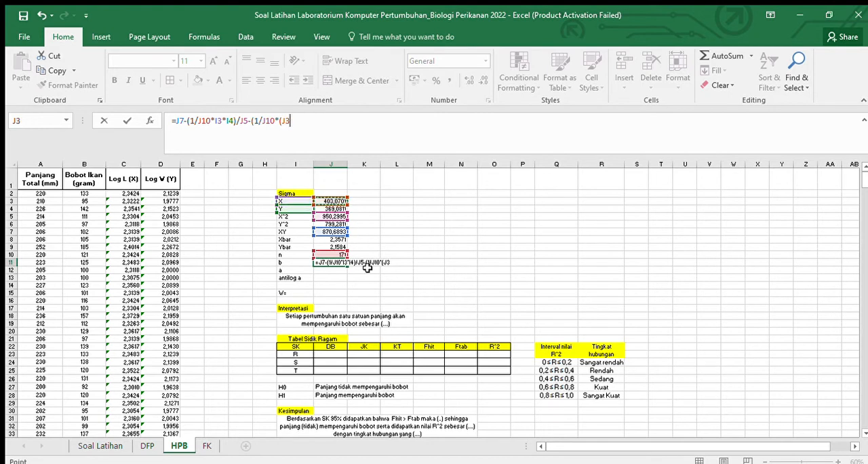
Step: Replace the label references I3 and I4 in the b formula with the sum cells J3 and J4
{"action": "left_click", "coordinate": [217, 121]}
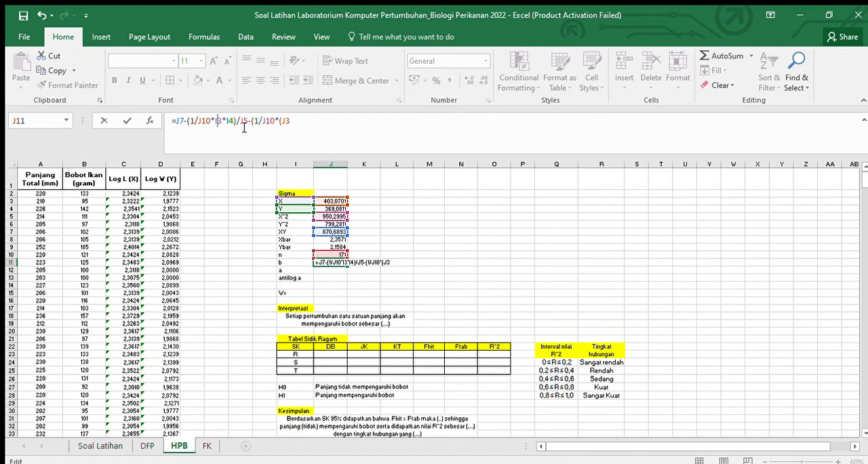
{"action": "key", "text": "Delete"}
{"action": "key", "text": "Delete"}
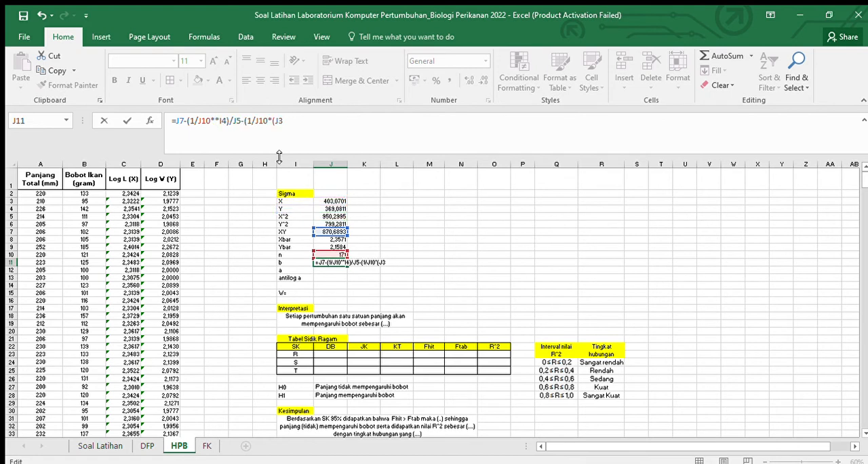
{"action": "left_click", "coordinate": [332, 200]}
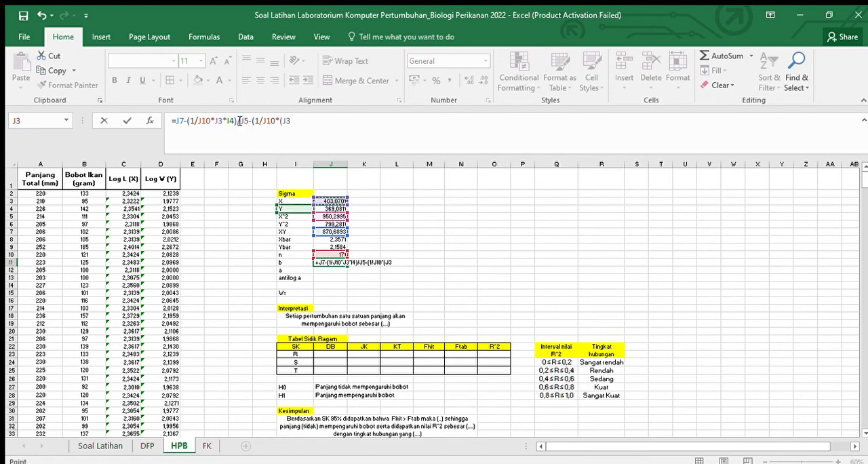
{"action": "left_click", "coordinate": [235, 120]}
{"action": "key", "text": "BackSpace"}
{"action": "key", "text": "BackSpace"}
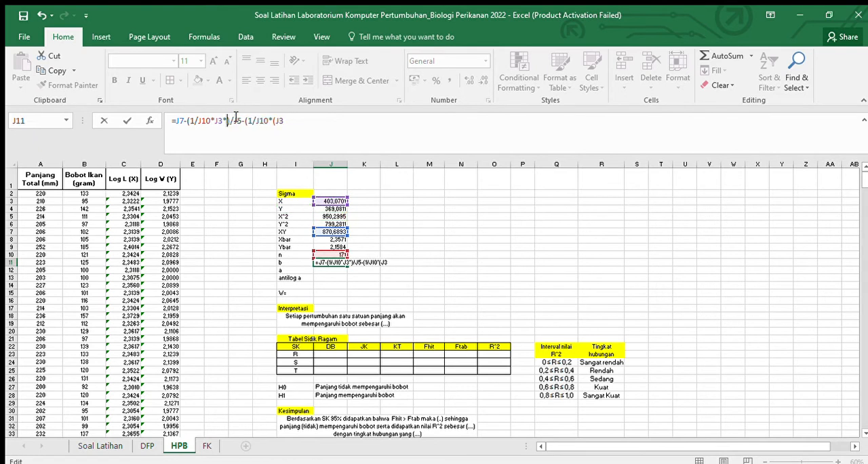
{"action": "left_click", "coordinate": [326, 210]}
{"action": "type", "text": ")"}
{"action": "left_click", "coordinate": [311, 121]}
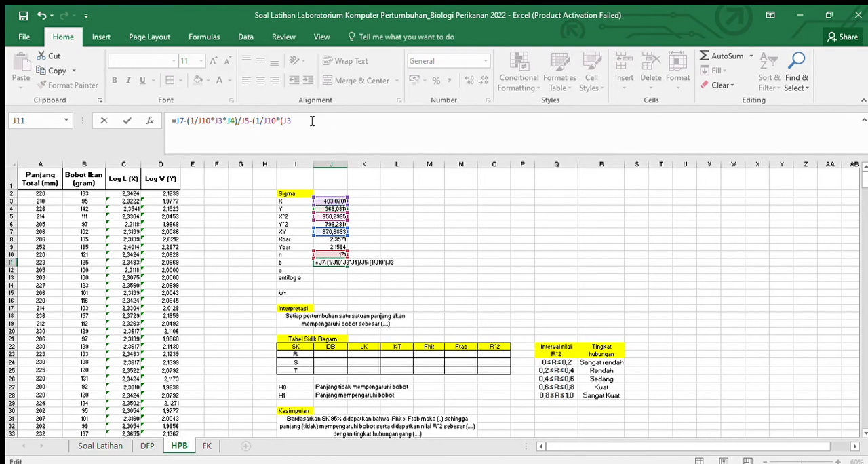
Step: Square J3 and close the brackets to complete the b formula =J7-(1/J10*J3*J4)/J5-(1/J10*(J3^2)) in J11
{"action": "type", "text": "^2))"}
{"action": "key", "text": "ctrl+Return"}
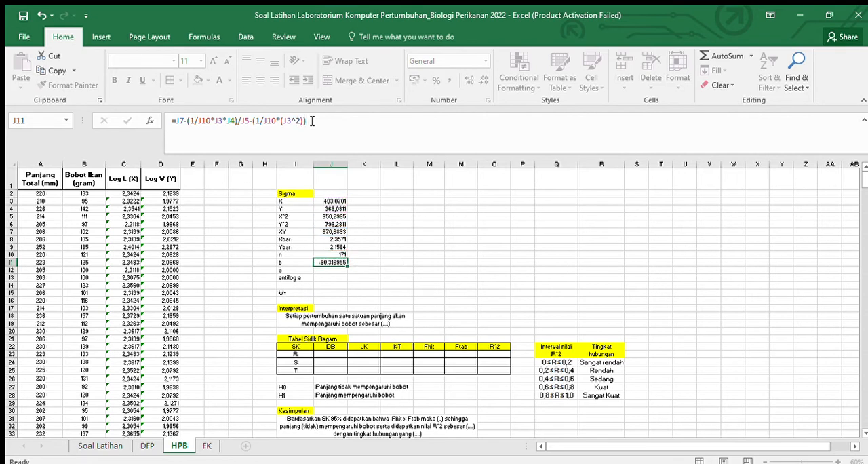
{"action": "key", "text": "Return"}
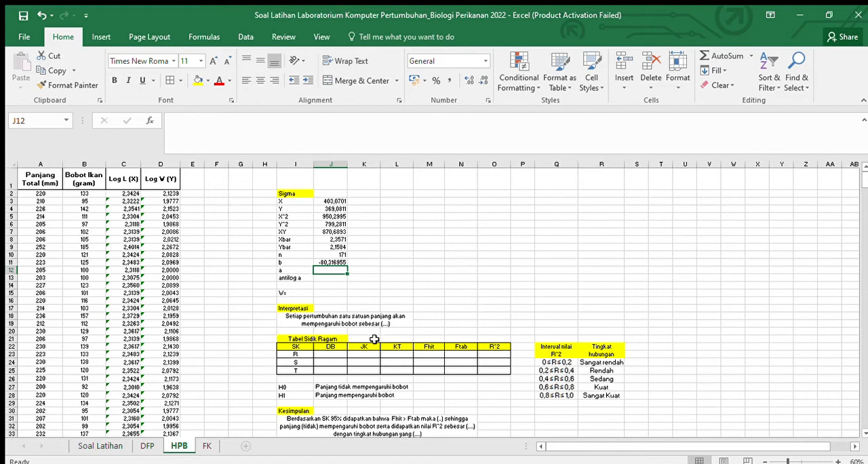
Step: Enter the growth equation text "a L b" beside the W= label in J15
{"action": "key", "text": "Return"}
{"action": "left_click", "coordinate": [325, 292]}
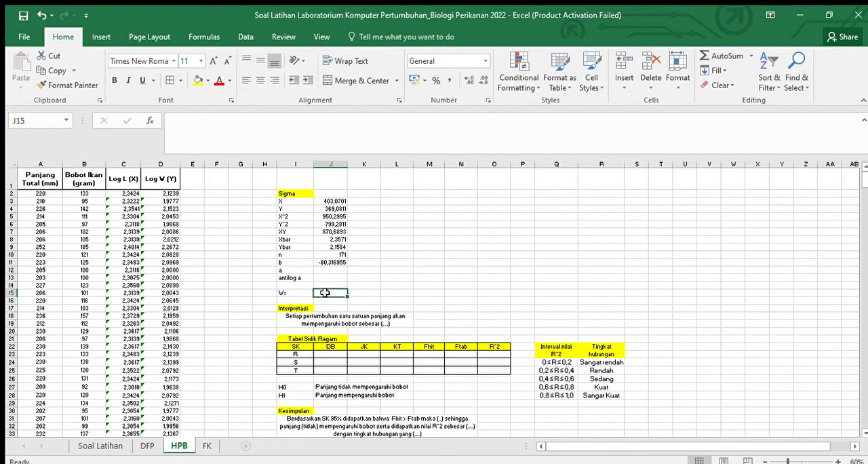
{"action": "type", "text": "a LB"}
{"action": "key", "text": "BackSpace"}
{"action": "type", "text": "b"}
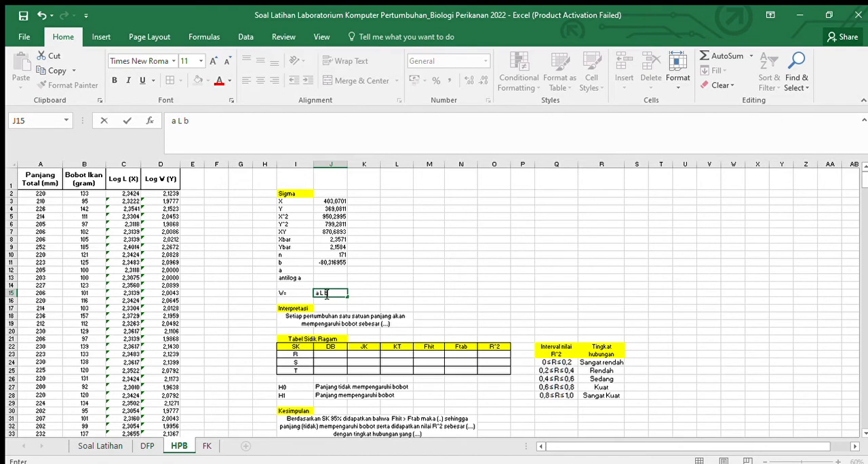
{"action": "left_click", "coordinate": [456, 246]}
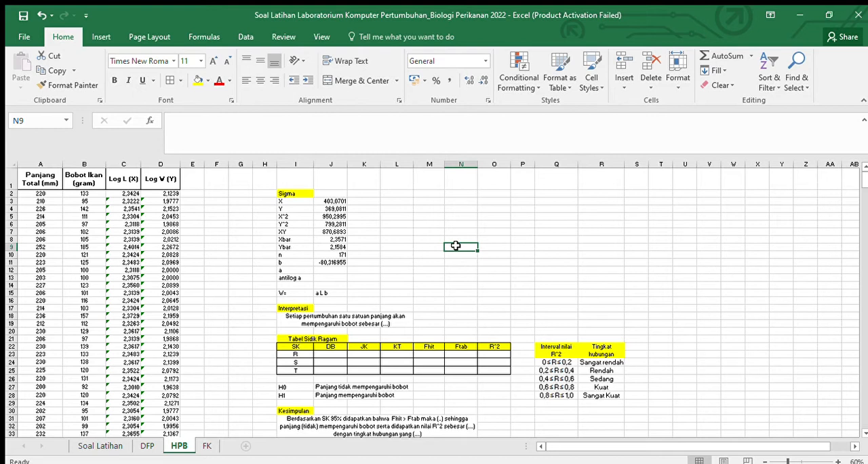
Step: Move the numerator's opening bracket in the b formula in J11 in front of J7, giving (J7-1/J10*J3*J4)
{"action": "left_click", "coordinate": [337, 262]}
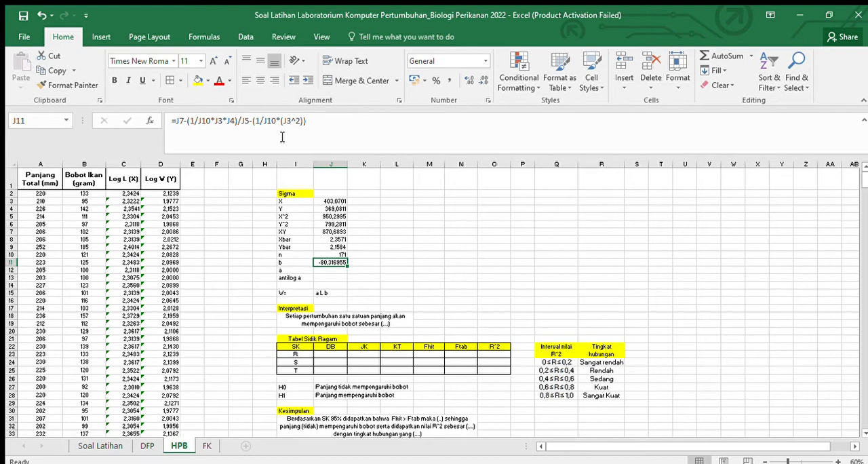
{"action": "left_click", "coordinate": [323, 122]}
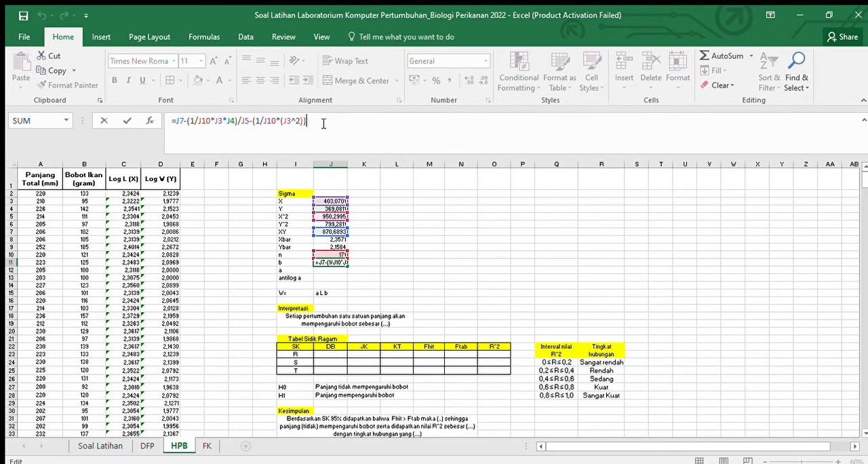
{"action": "left_click", "coordinate": [192, 122]}
{"action": "key", "text": "BackSpace"}
{"action": "key", "text": "Left"}
{"action": "key", "text": "Left"}
{"action": "key", "text": "Left"}
{"action": "type", "text": "("}
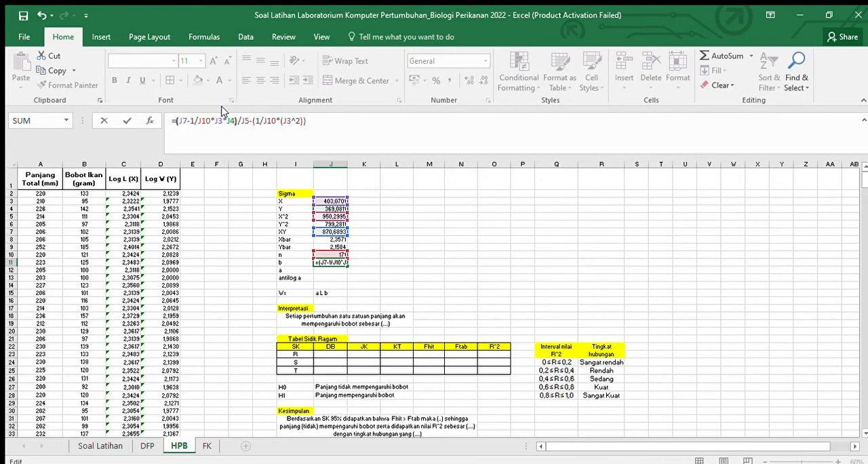
Step: Bracket 1/J10 and its product with J3 and J4 so the b formula's numerator reads (J7-((1/J10)*J3*J4))
{"action": "key", "text": "Right"}
{"action": "key", "text": "Right"}
{"action": "key", "text": "Right"}
{"action": "type", "text": "("}
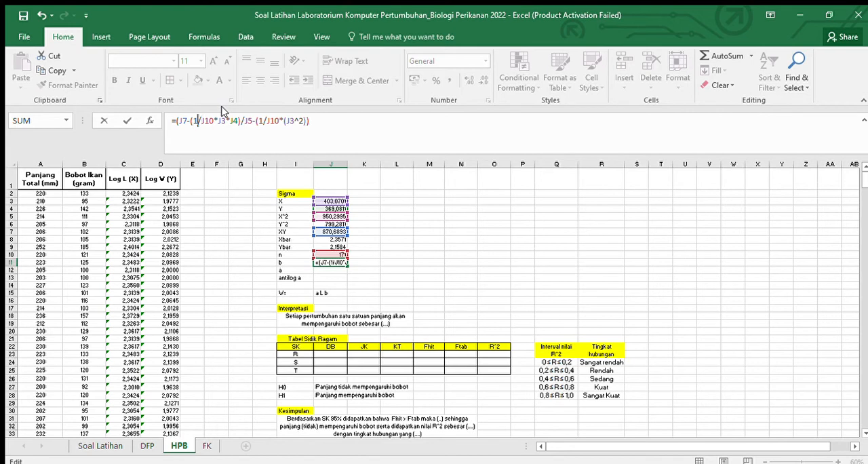
{"action": "type", "text": "("}
{"action": "key", "text": "Right"}
{"action": "key", "text": "Right"}
{"action": "key", "text": "Right"}
{"action": "key", "text": "Right"}
{"action": "key", "text": "Right"}
{"action": "type", "text": ")"}
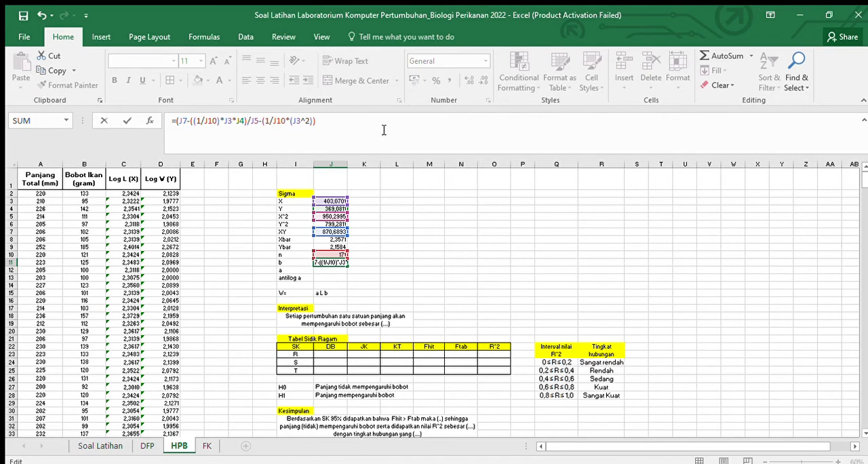
{"action": "type", "text": ")"}
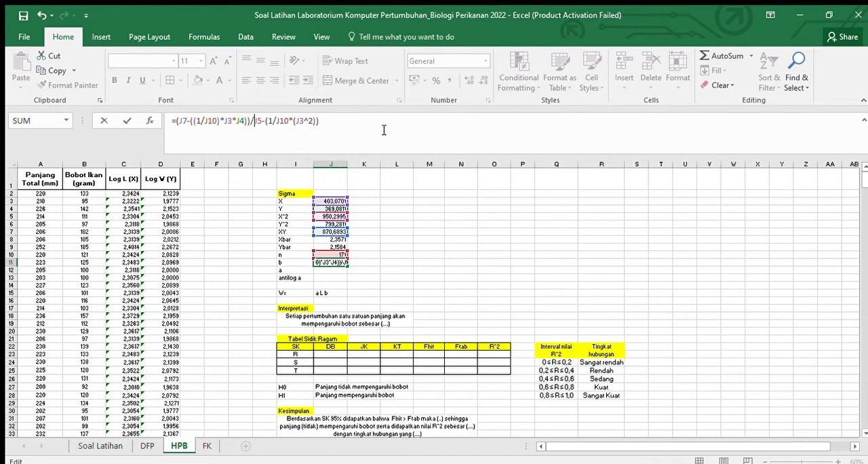
Step: Bracket the b formula's denominator as (J5-((1/J10))*(J3^2)) and commit the corrected formula in J11
{"action": "type", "text": "("}
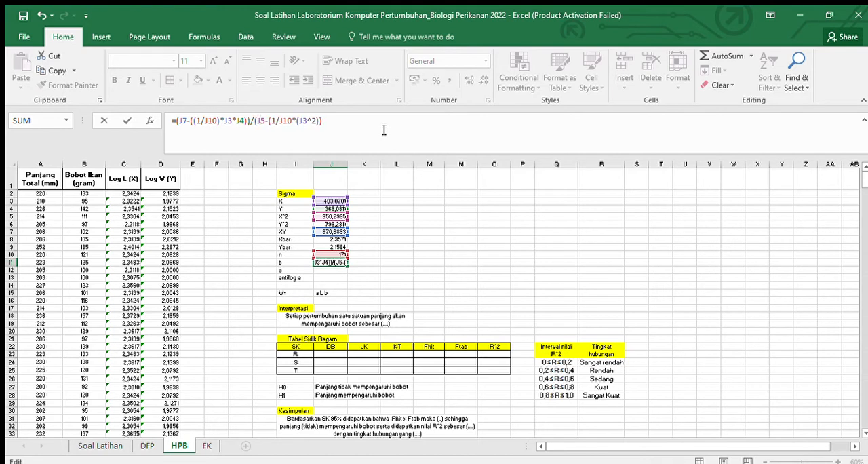
{"action": "key", "text": "Right"}
{"action": "key", "text": "Right"}
{"action": "key", "text": "Right"}
{"action": "key", "text": "Right"}
{"action": "key", "text": "Right"}
{"action": "key", "text": "Right"}
{"action": "key", "text": "Right"}
{"action": "key", "text": "Right"}
{"action": "key", "text": "Right"}
{"action": "type", "text": ")"}
{"action": "key", "text": "Left"}
{"action": "key", "text": "Left"}
{"action": "key", "text": "Left"}
{"action": "key", "text": "Left"}
{"action": "key", "text": "Left"}
{"action": "key", "text": "Left"}
{"action": "type", "text": "("}
{"action": "key", "text": "Right"}
{"action": "key", "text": "Right"}
{"action": "key", "text": "Right"}
{"action": "key", "text": "Right"}
{"action": "key", "text": "Right"}
{"action": "type", "text": ")"}
{"action": "key", "text": "Right"}
{"action": "key", "text": "Right"}
{"action": "key", "text": "Right"}
{"action": "key", "text": "Right"}
{"action": "key", "text": "Right"}
{"action": "key", "text": "Right"}
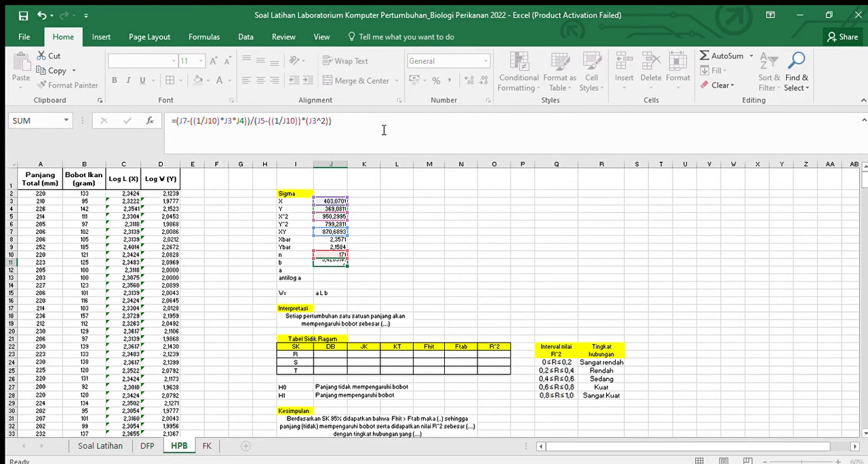
{"action": "key", "text": "Return"}
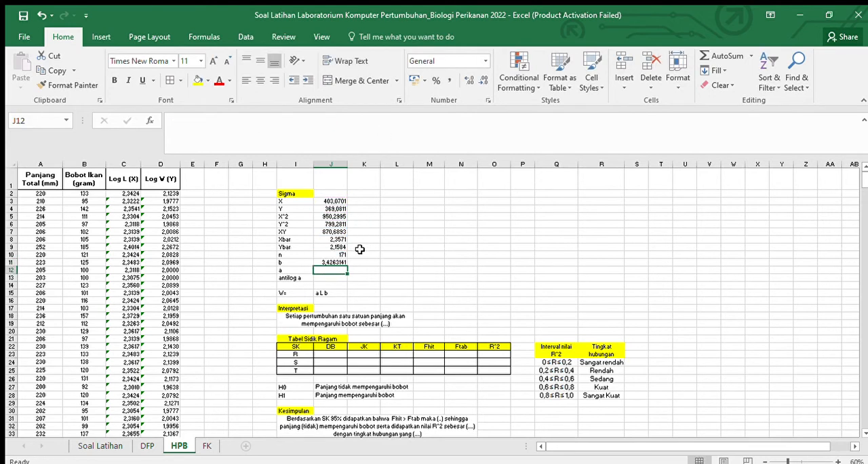
Step: Recheck the brackets around the 1/J10 term in the denominator of the b formula in J11
{"action": "left_click", "coordinate": [334, 263]}
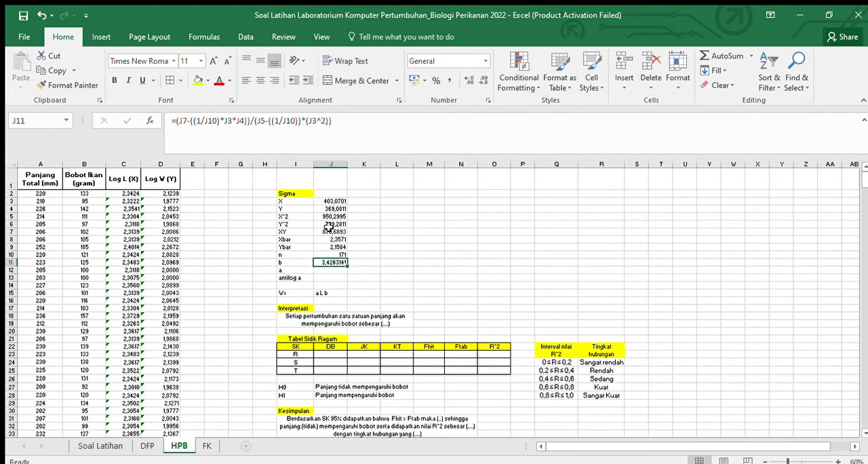
{"action": "left_click", "coordinate": [343, 124]}
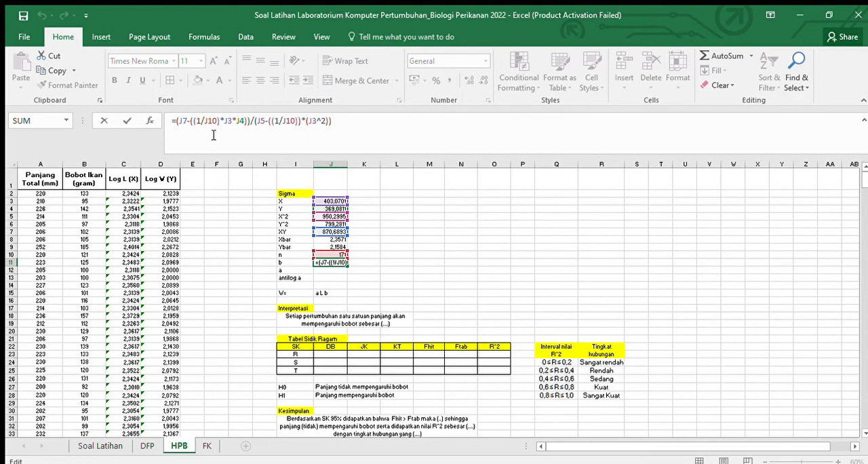
{"action": "left_click", "coordinate": [265, 123]}
{"action": "left_click", "coordinate": [299, 124]}
{"action": "type", "text": ")"}
{"action": "left_click", "coordinate": [468, 260]}
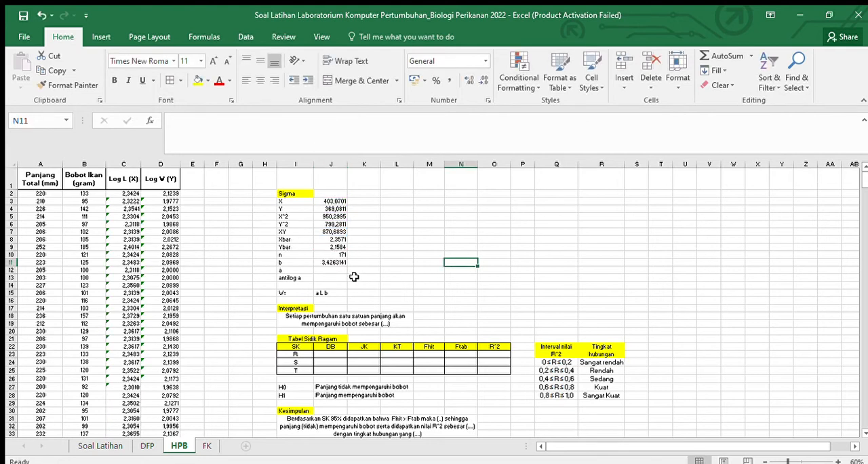
Step: Reduce the b value in J11 to four decimal places
{"action": "left_click", "coordinate": [337, 262]}
{"action": "left_click", "coordinate": [482, 80]}
{"action": "left_click", "coordinate": [482, 79]}
{"action": "left_click", "coordinate": [482, 80]}
{"action": "left_click", "coordinate": [489, 200]}
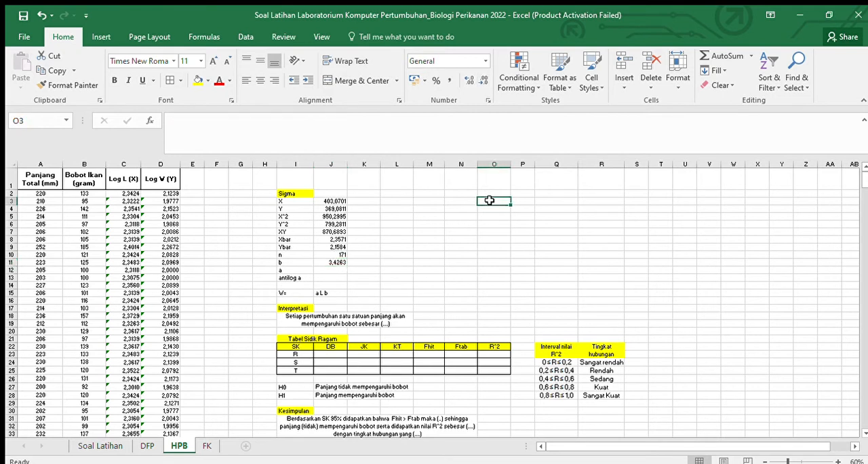
Step: Calculate coefficient a in J12 with the formula =J9-(J11*J8)
{"action": "left_click", "coordinate": [346, 270]}
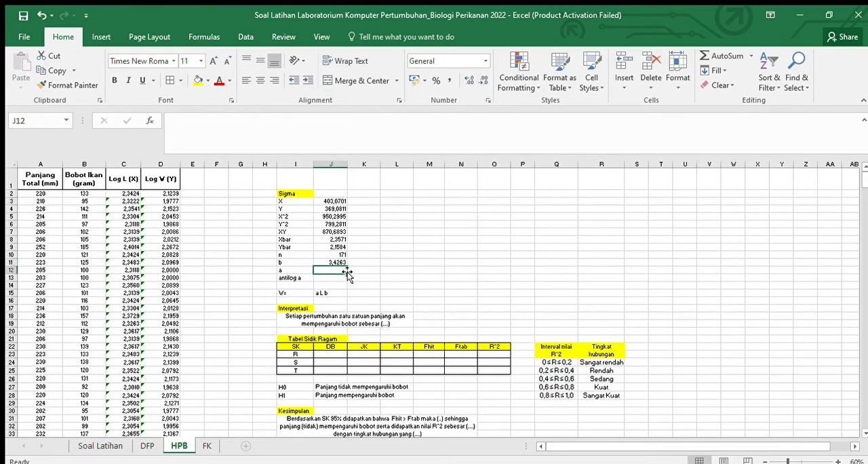
{"action": "type", "text": "="}
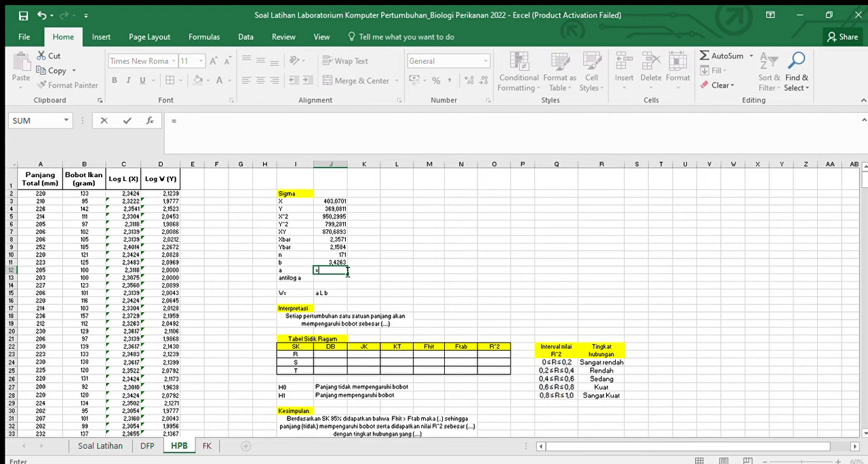
{"action": "left_click", "coordinate": [341, 247]}
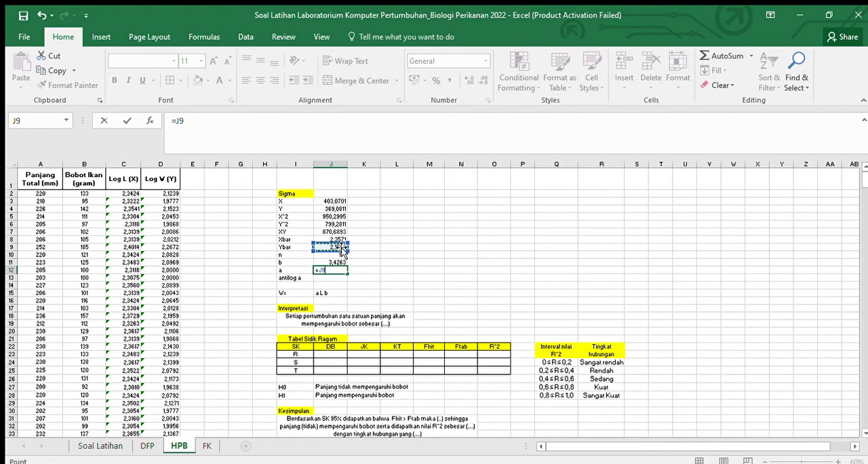
{"action": "type", "text": "-("}
{"action": "left_click", "coordinate": [332, 262]}
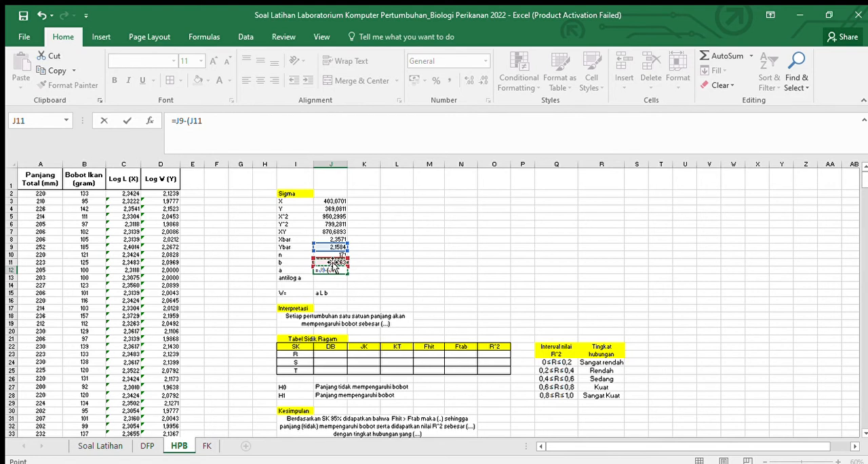
{"action": "type", "text": "*"}
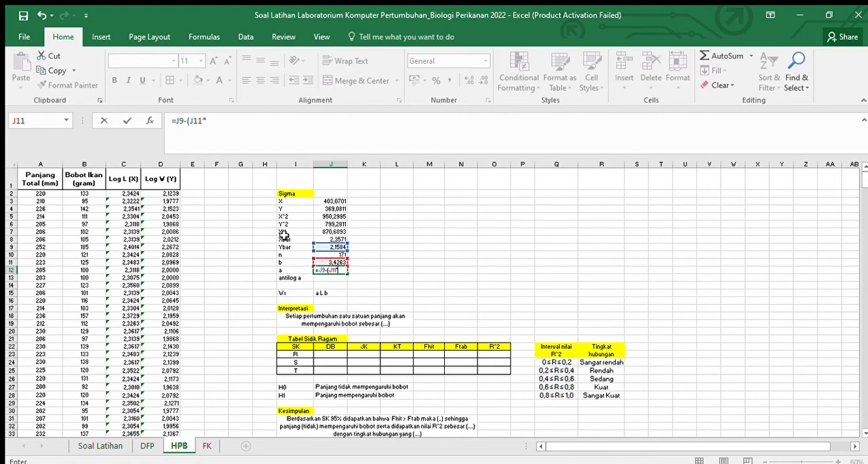
{"action": "left_click", "coordinate": [336, 239]}
{"action": "type", "text": ")"}
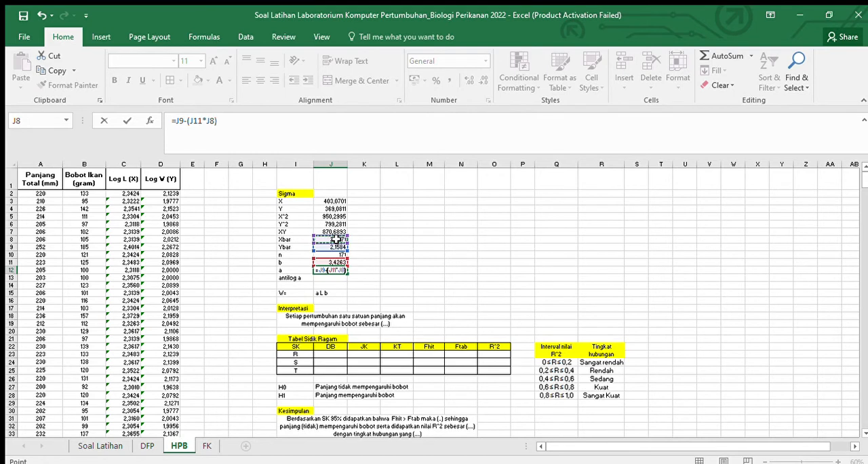
{"action": "key", "text": "Return"}
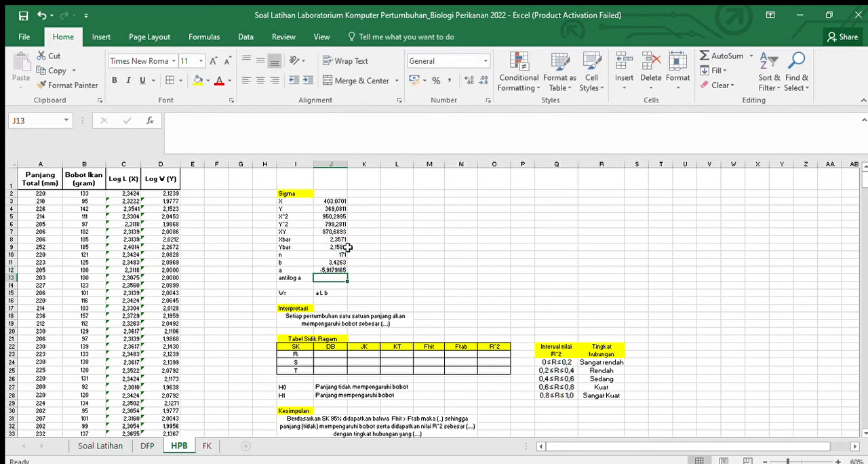
Step: Reduce the a value in J12 to four decimal places
{"action": "left_click", "coordinate": [341, 269]}
{"action": "left_click", "coordinate": [479, 82]}
{"action": "left_click", "coordinate": [479, 82]}
{"action": "left_click", "coordinate": [480, 82]}
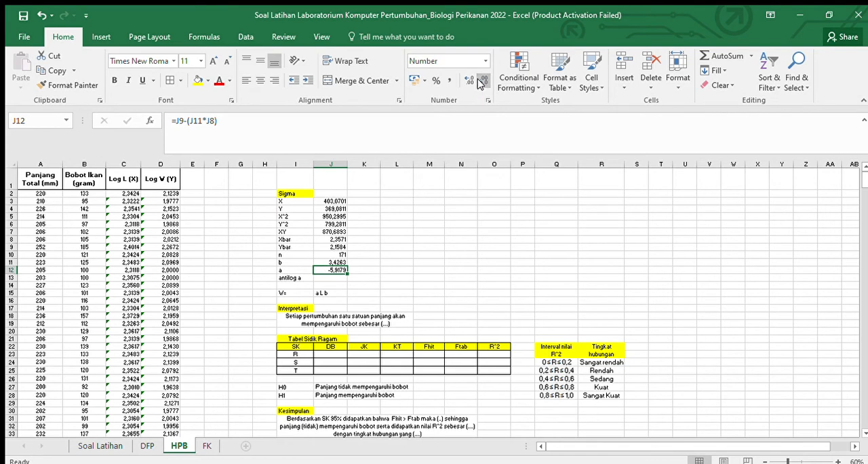
Step: Calculate the antilog of a in J13 with the formula =10^J12
{"action": "left_click", "coordinate": [332, 277]}
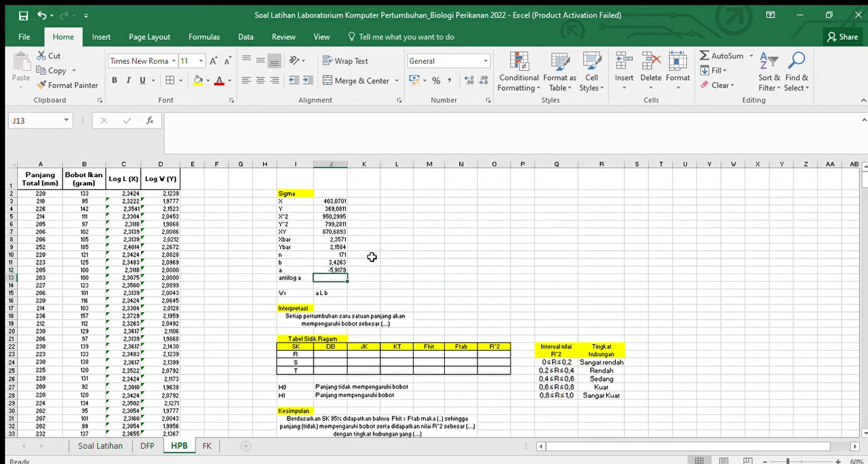
{"action": "type", "text": "="}
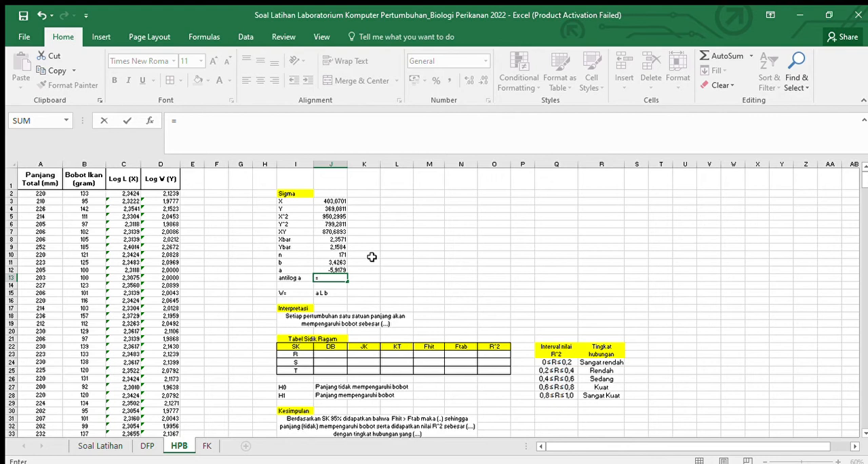
{"action": "type", "text": "10^"}
{"action": "left_click", "coordinate": [328, 269]}
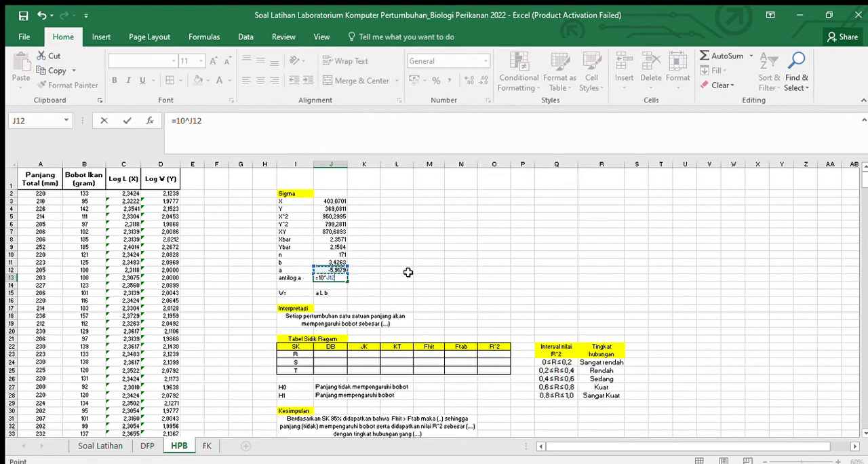
{"action": "key", "text": "Return"}
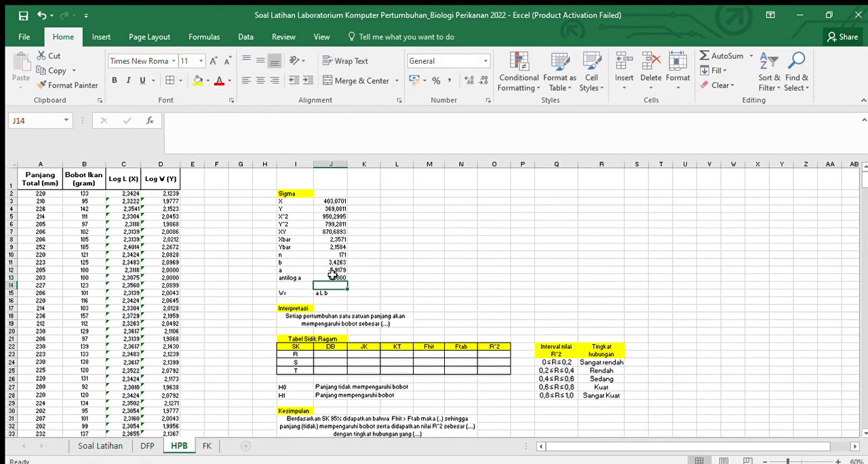
Step: Show the antilog a value in J13 with six decimal places
{"action": "left_click", "coordinate": [332, 278]}
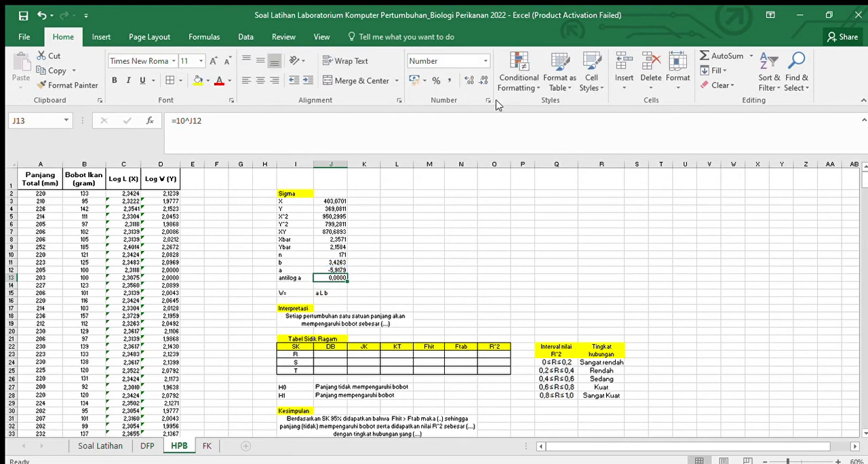
{"action": "left_click", "coordinate": [465, 81]}
{"action": "left_click", "coordinate": [465, 81]}
{"action": "left_click", "coordinate": [465, 81]}
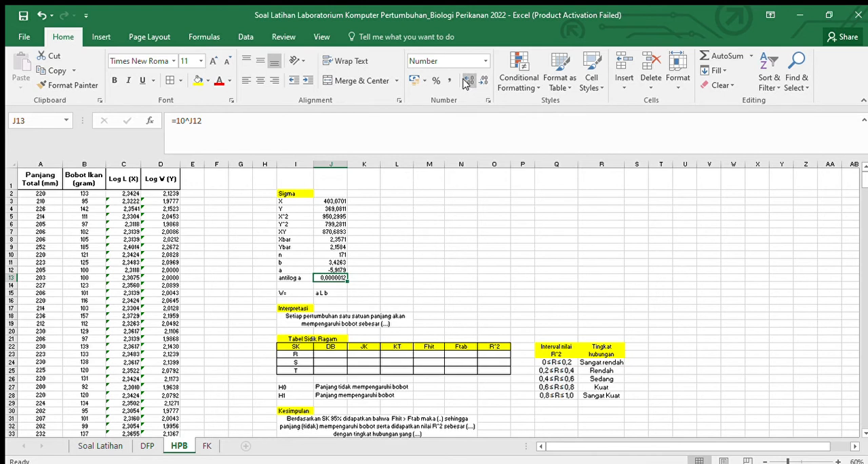
{"action": "left_click", "coordinate": [480, 82]}
{"action": "left_click", "coordinate": [419, 310]}
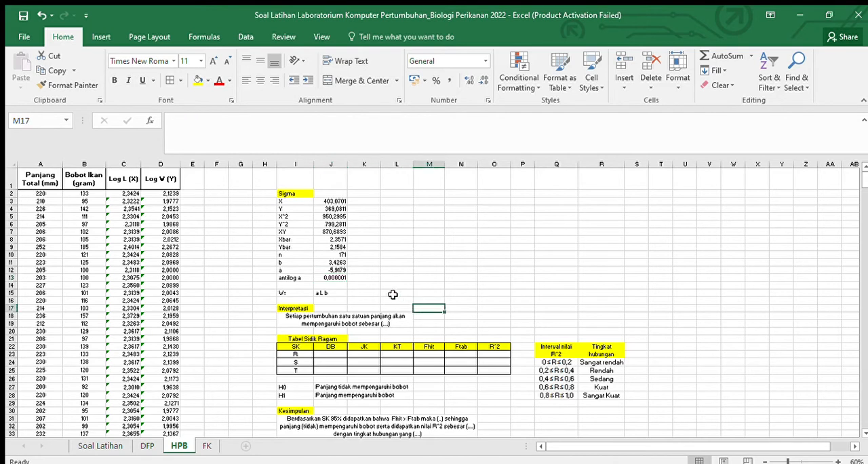
Step: Write the length-weight equation 0,000001 L^3,4263 in K15, beside the a L b template of the W= row
{"action": "left_click", "coordinate": [336, 292]}
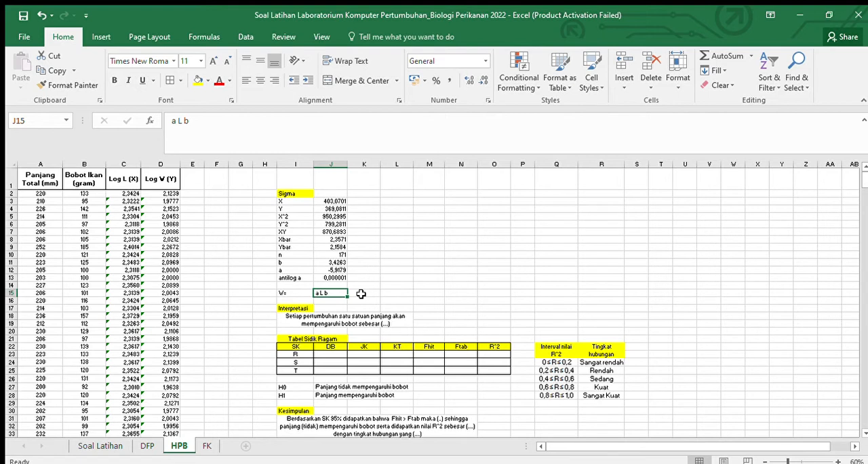
{"action": "left_click", "coordinate": [360, 293]}
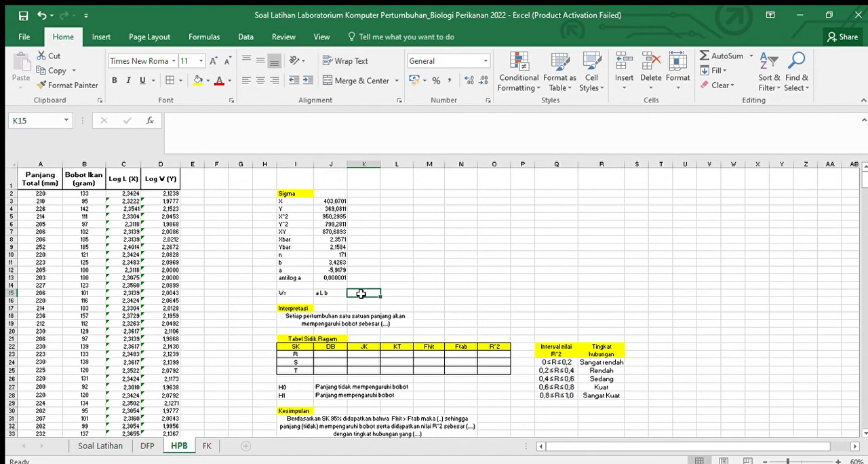
{"action": "type", "text": "0,"}
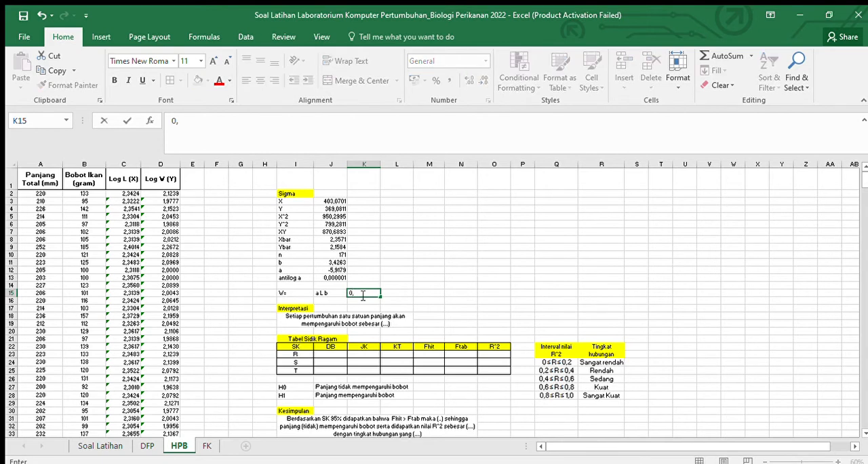
{"action": "type", "text": "00000"}
{"action": "type", "text": "1"}
{"action": "type", "text": "L"}
{"action": "type", "text": "^^"}
{"action": "key", "text": "BackSpace"}
{"action": "key", "text": "Left"}
{"action": "key", "text": "Left"}
{"action": "key", "text": "Right"}
{"action": "key", "text": "Right"}
{"action": "left_click", "coordinate": [252, 127]}
{"action": "type", "text": "3,"}
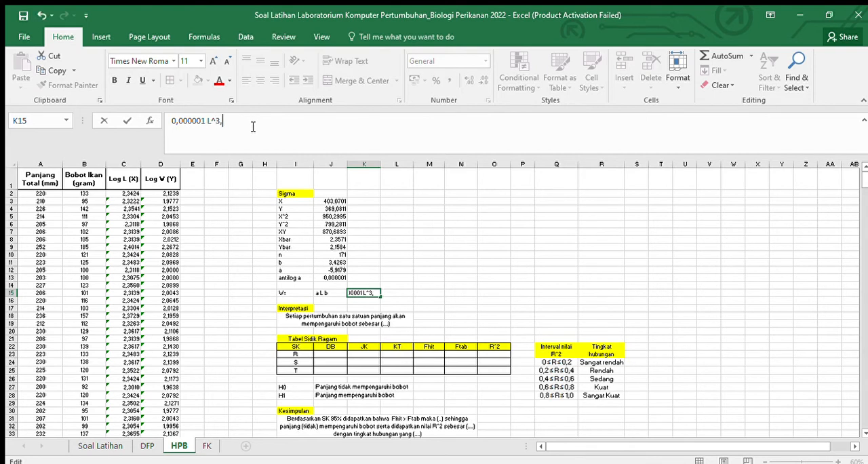
{"action": "type", "text": "4263"}
{"action": "key", "text": "Return"}
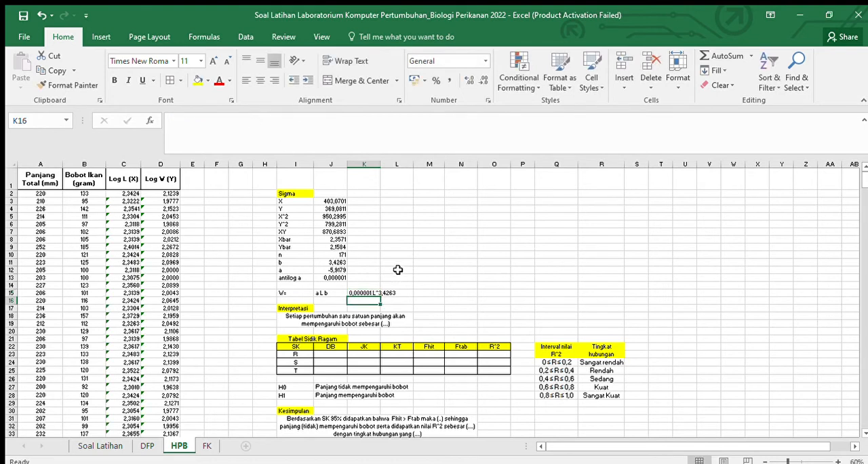
Step: Merge and center the length-weight equation across K15:L15
{"action": "left_click_drag", "start_coordinate": [364, 292], "coordinate": [389, 292]}
{"action": "left_click", "coordinate": [359, 81]}
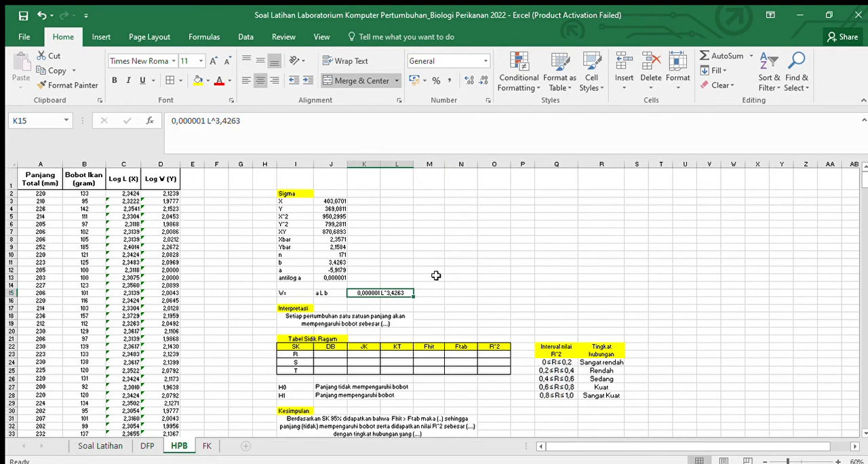
{"action": "left_click", "coordinate": [332, 292]}
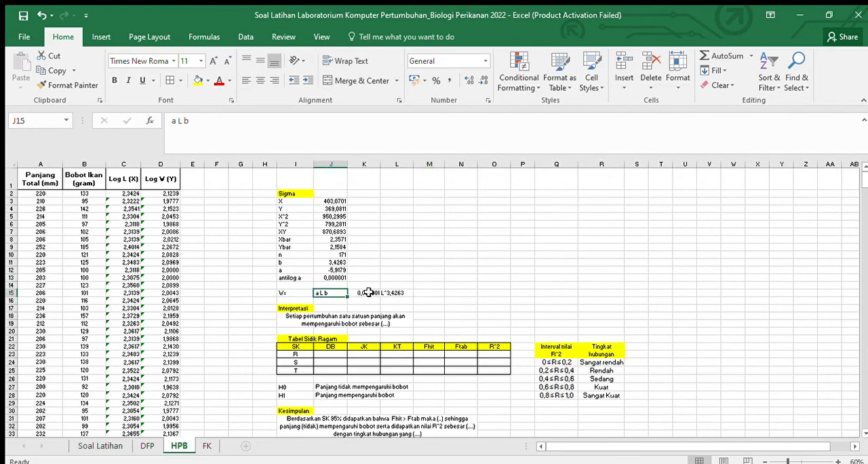
{"action": "left_click", "coordinate": [367, 292]}
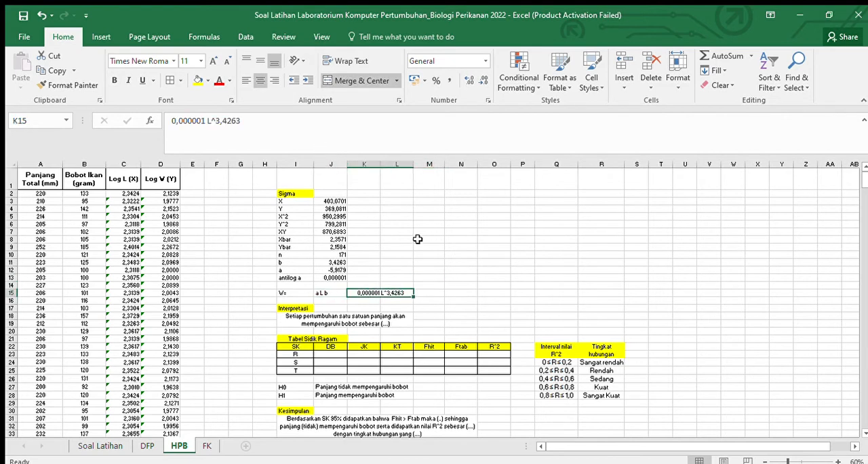
Step: Replace the (....) placeholder at the end of the Interpretasi sentence in I18 with 3,4263
{"action": "left_click", "coordinate": [360, 320]}
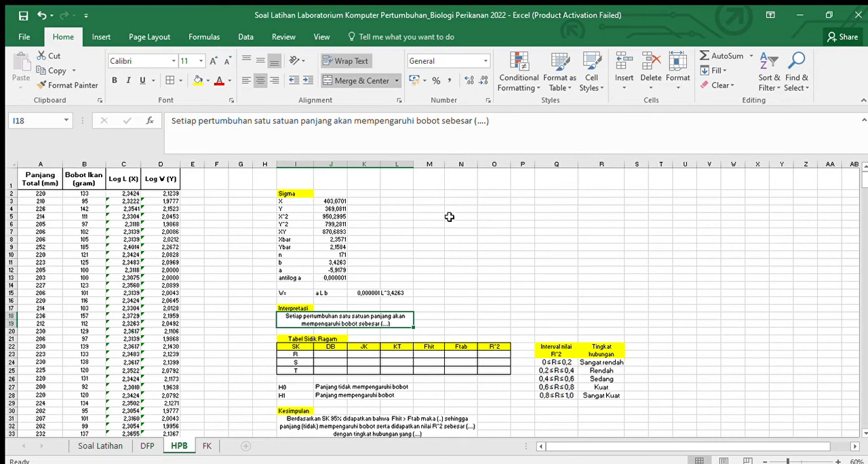
{"action": "left_click", "coordinate": [488, 121]}
{"action": "key", "text": "BackSpace"}
{"action": "key", "text": "BackSpace"}
{"action": "key", "text": "BackSpace"}
{"action": "key", "text": "BackSpace"}
{"action": "key", "text": "BackSpace"}
{"action": "key", "text": "BackSpace"}
{"action": "type", "text": "3"}
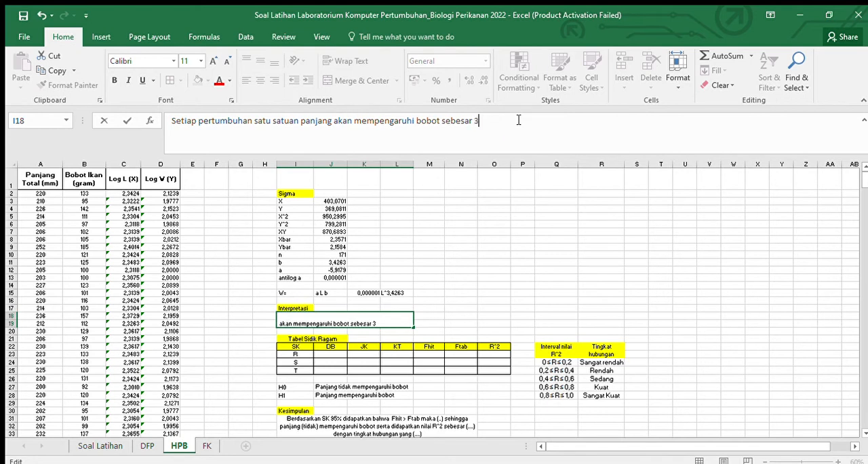
{"action": "type", "text": ",4263"}
{"action": "left_click", "coordinate": [501, 324]}
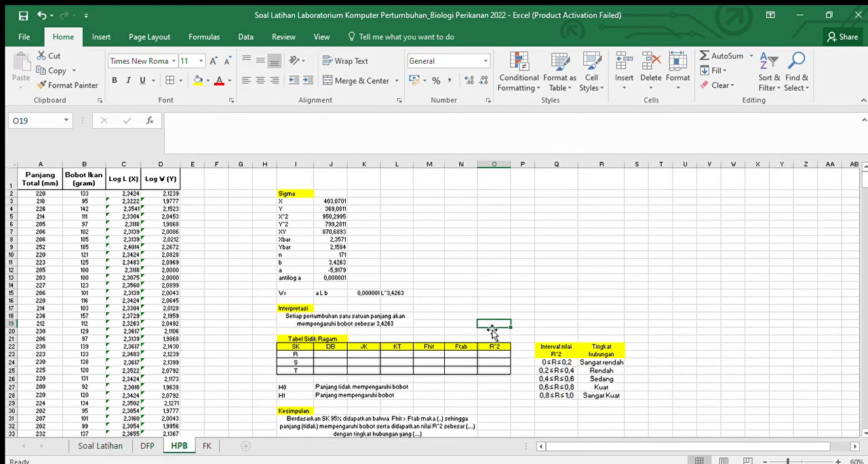
Step: Enter 1 as the DB of row R in J23 of the Tabel Sidik Ragam
{"action": "key", "text": "Down"}
{"action": "key", "text": "Down"}
{"action": "key", "text": "Down"}
{"action": "key", "text": "Down"}
{"action": "key", "text": "Down"}
{"action": "key", "text": "Down"}
{"action": "key", "text": "Left"}
{"action": "key", "text": "Left"}
{"action": "key", "text": "Left"}
{"action": "key", "text": "Left"}
{"action": "key", "text": "Left"}
{"action": "key", "text": "Left"}
{"action": "key", "text": "Up"}
{"action": "key", "text": "Left"}
{"action": "key", "text": "Right"}
{"action": "key", "text": "Up"}
{"action": "key", "text": "Right"}
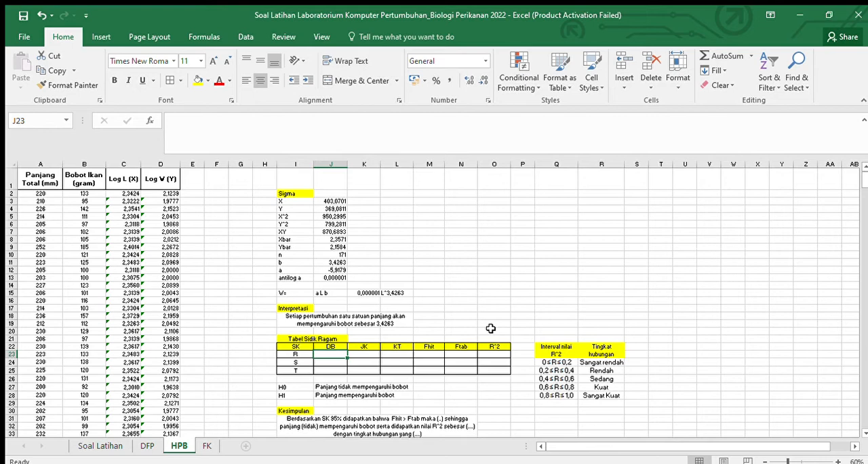
{"action": "scroll", "coordinate": [490, 328], "scroll_direction": "down", "scroll_amount": 2}
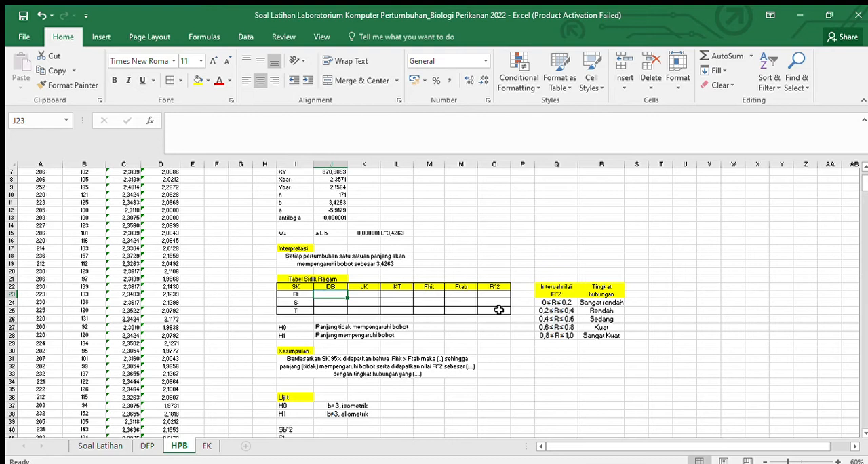
{"action": "left_click", "coordinate": [339, 302]}
{"action": "left_click", "coordinate": [332, 292]}
{"action": "type", "text": "1"}
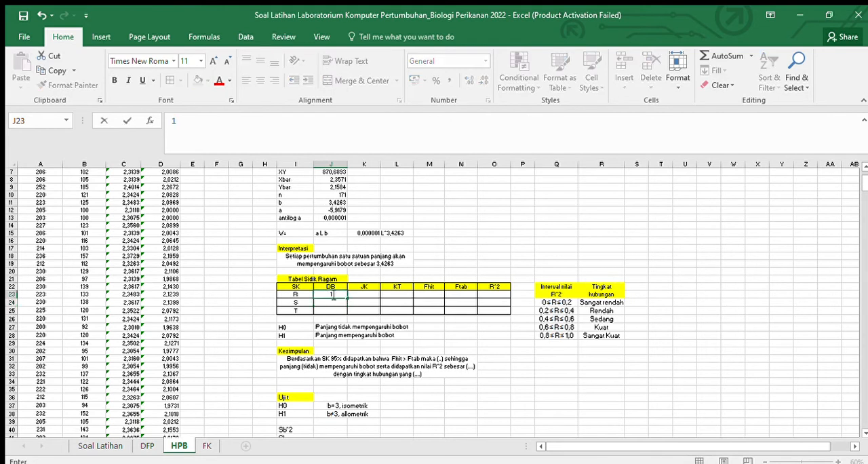
{"action": "key", "text": "Return"}
Step: Calculate the DB of row S in J24 with the formula =J10-2
{"action": "type", "text": "="}
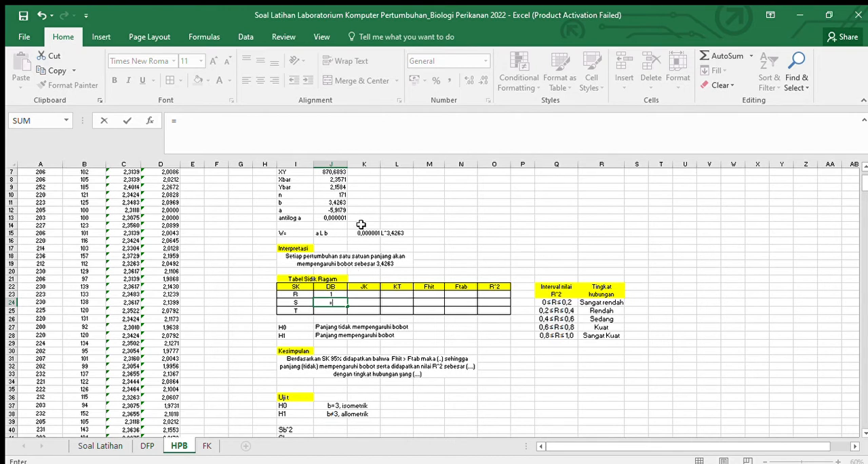
{"action": "left_click", "coordinate": [344, 196]}
{"action": "type", "text": "-2"}
{"action": "key", "text": "Return"}
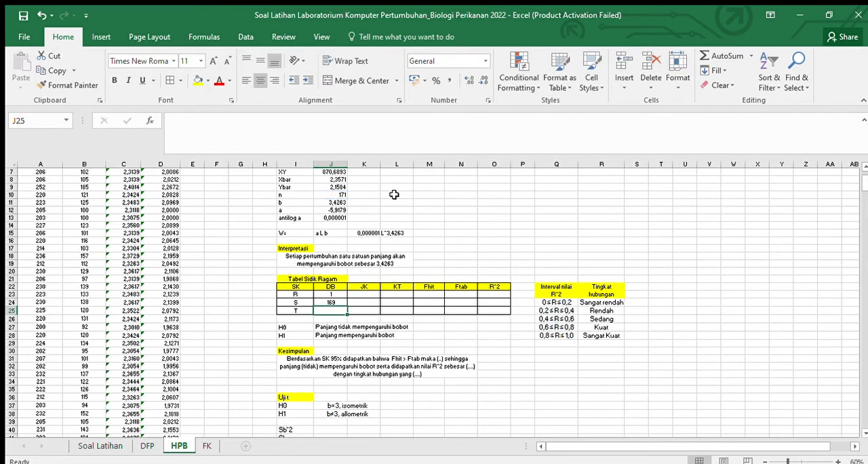
Step: Calculate the DB of row T in J25 with the formula =J10-1
{"action": "type", "text": "="}
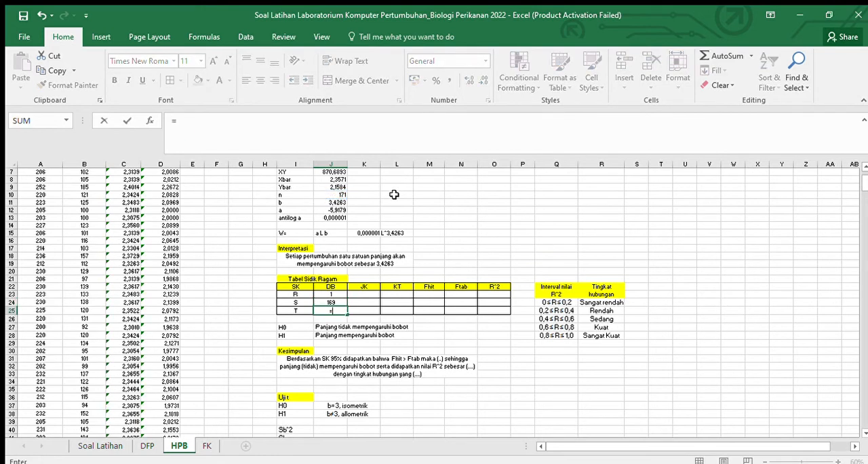
{"action": "left_click", "coordinate": [344, 195]}
{"action": "type", "text": "-"}
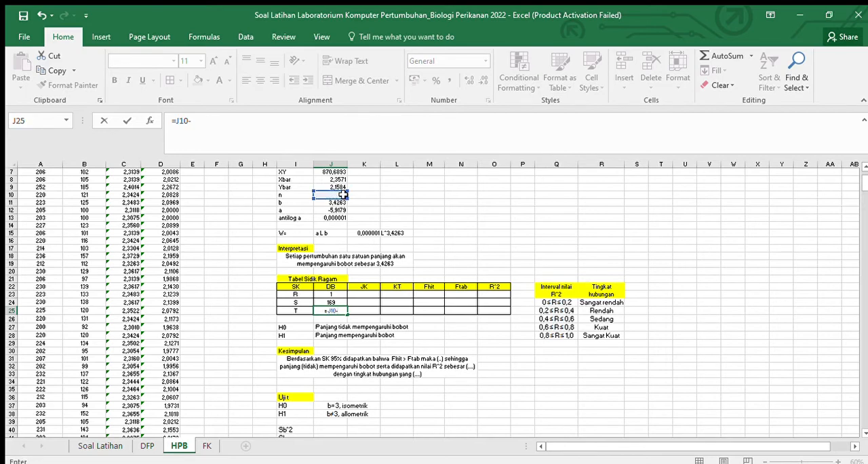
{"action": "key", "text": "Escape"}
{"action": "key", "text": "Page_Down"}
{"action": "scroll", "coordinate": [343, 194], "scroll_direction": "up", "scroll_amount": 11}
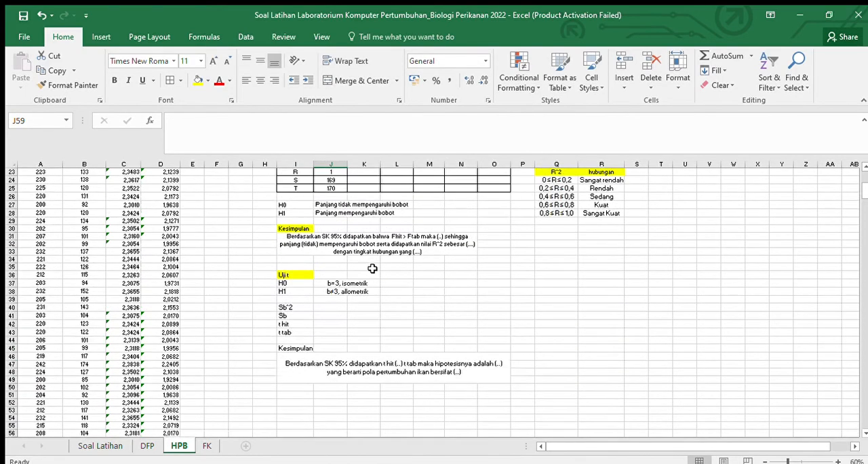
Step: Begin the JK formula of row R in K23 with =J11*((J7)-(, multiplying b by an expression based on XY
{"action": "left_click", "coordinate": [364, 285]}
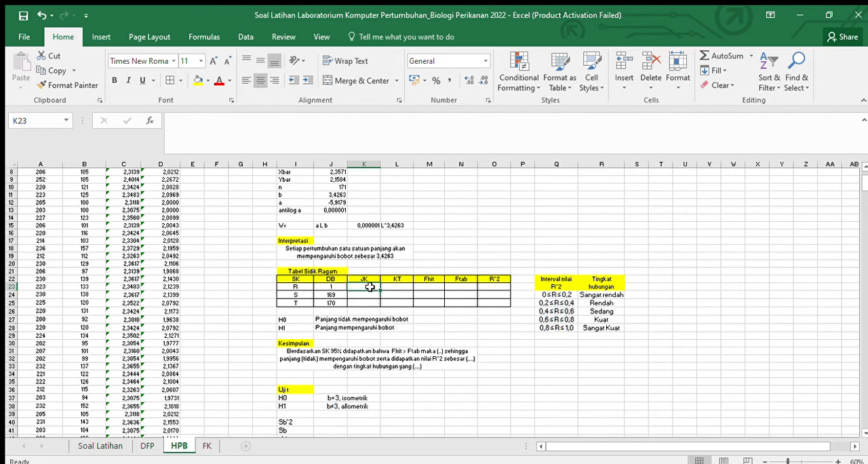
{"action": "type", "text": "="}
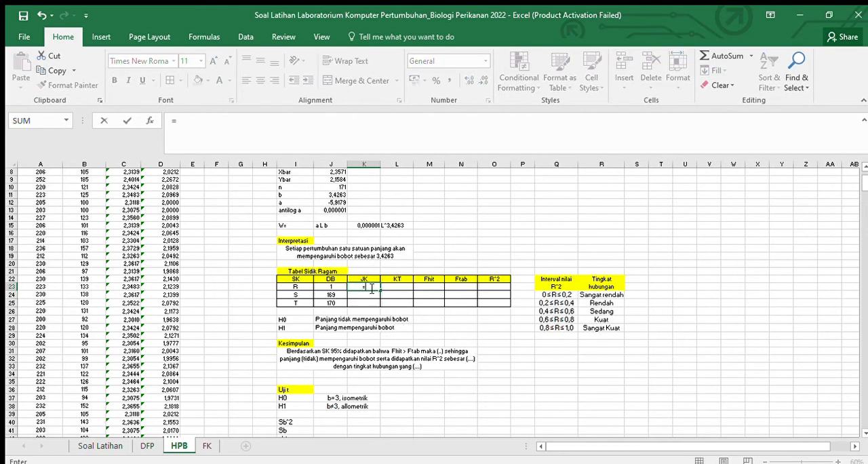
{"action": "scroll", "coordinate": [347, 277], "scroll_direction": "up", "scroll_amount": 1}
{"action": "left_click", "coordinate": [332, 219]}
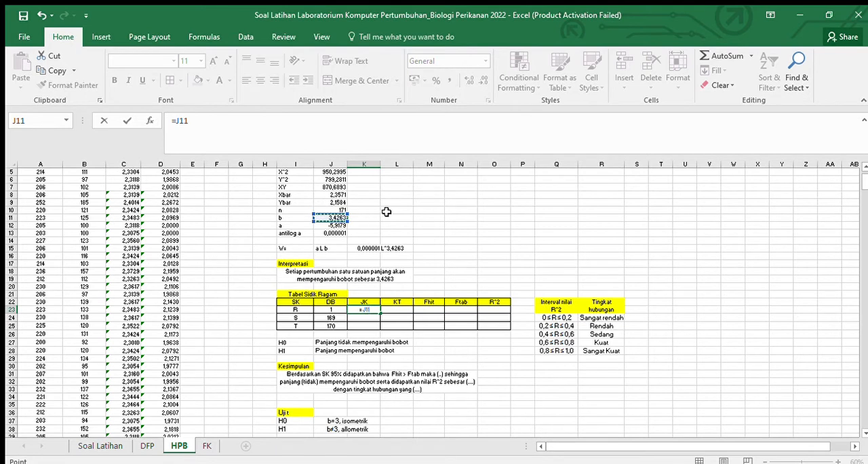
{"action": "type", "text": "*"}
{"action": "type", "text": "("}
{"action": "scroll", "coordinate": [325, 221], "scroll_direction": "up", "scroll_amount": 2}
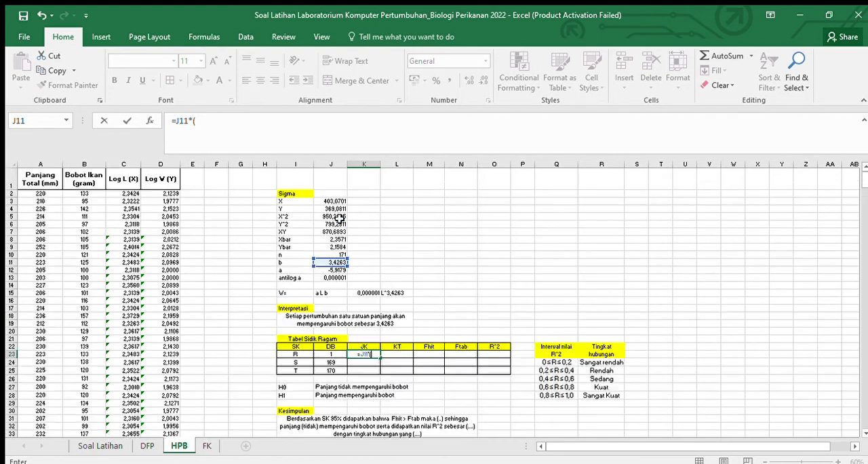
{"action": "left_click", "coordinate": [331, 231]}
{"action": "scroll", "coordinate": [447, 251], "scroll_direction": "down", "scroll_amount": 3}
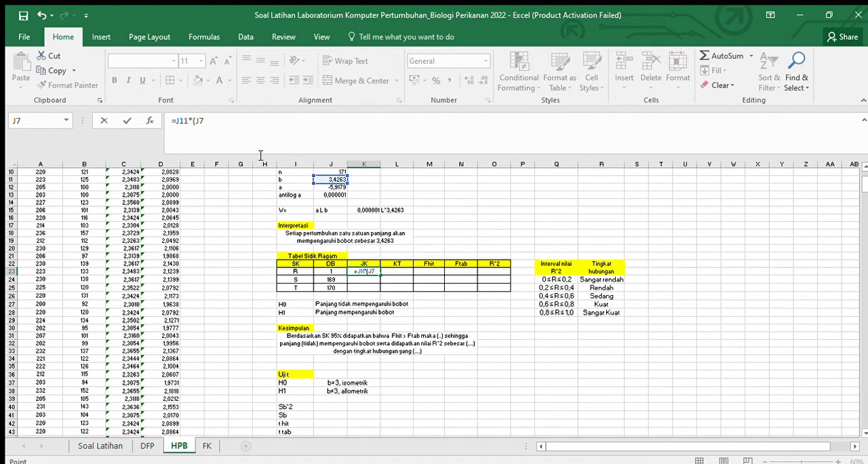
{"action": "left_click", "coordinate": [192, 120]}
{"action": "type", "text": "(J7)-("}
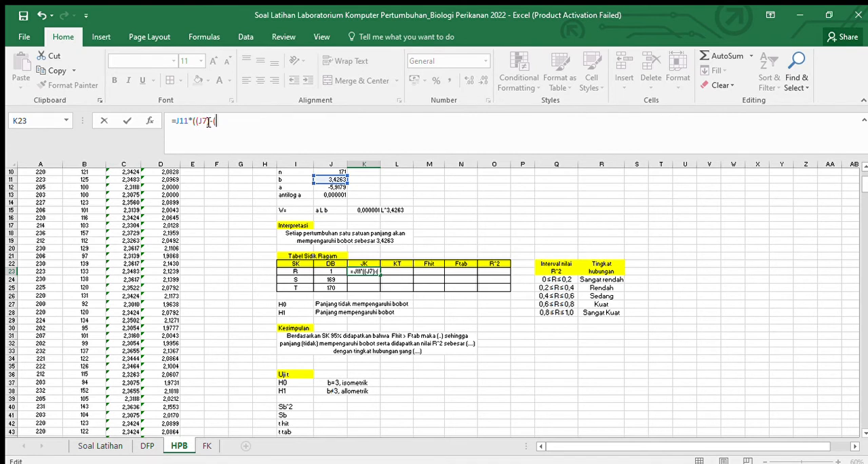
{"action": "type", "text": "1/"}
Step: Extend the K23 formula with 1/J10)*J3*J4 to bring in n and the X and Y sums
{"action": "left_click", "coordinate": [330, 169]}
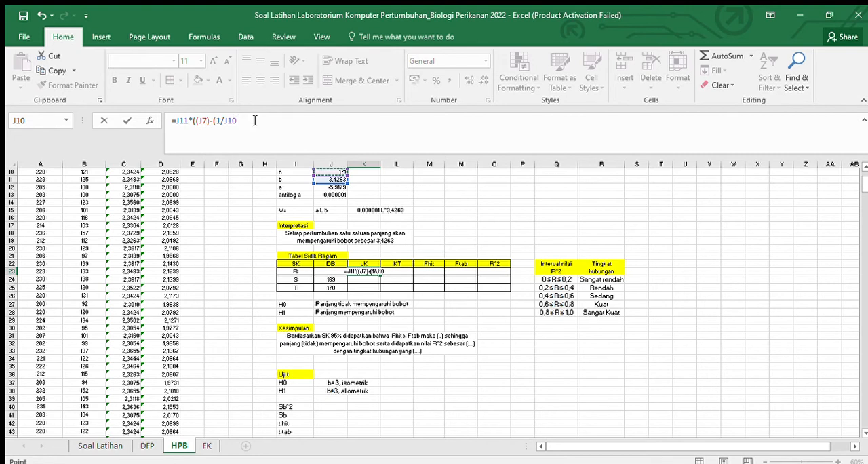
{"action": "type", "text": ")"}
{"action": "type", "text": "*"}
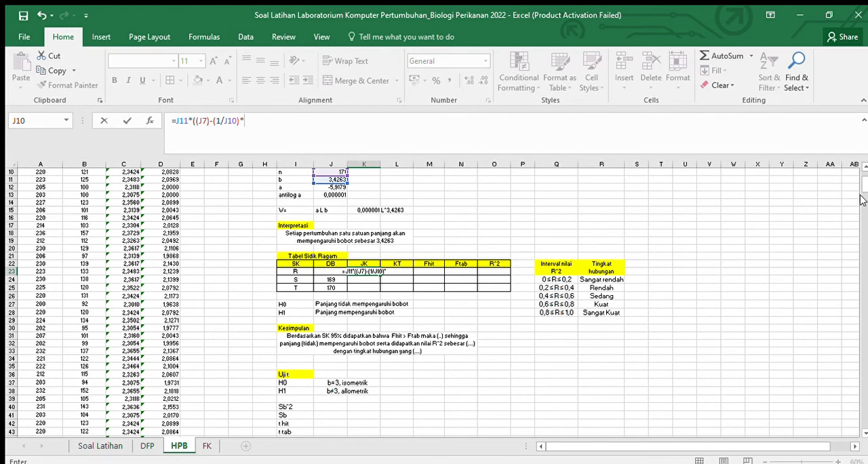
{"action": "scroll", "coordinate": [862, 184], "scroll_direction": "up", "scroll_amount": 3}
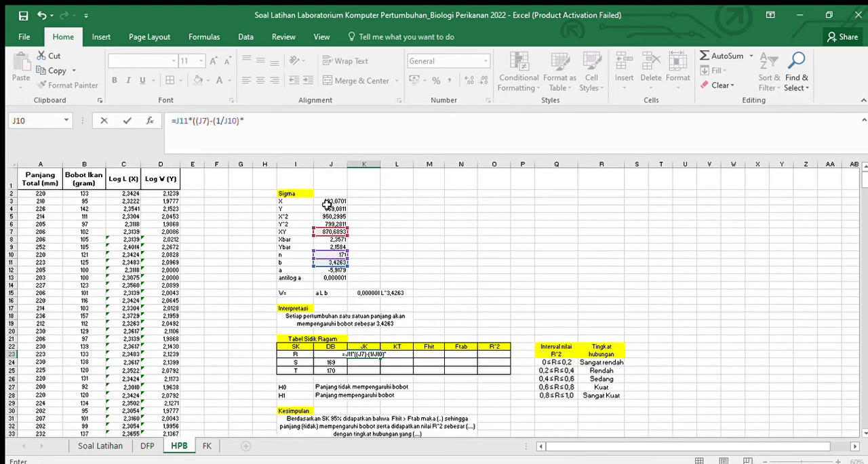
{"action": "left_click", "coordinate": [334, 201]}
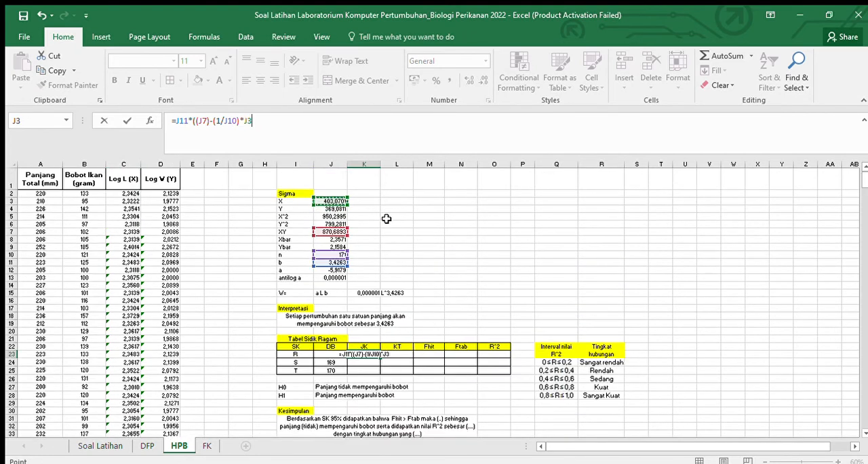
{"action": "type", "text": "*"}
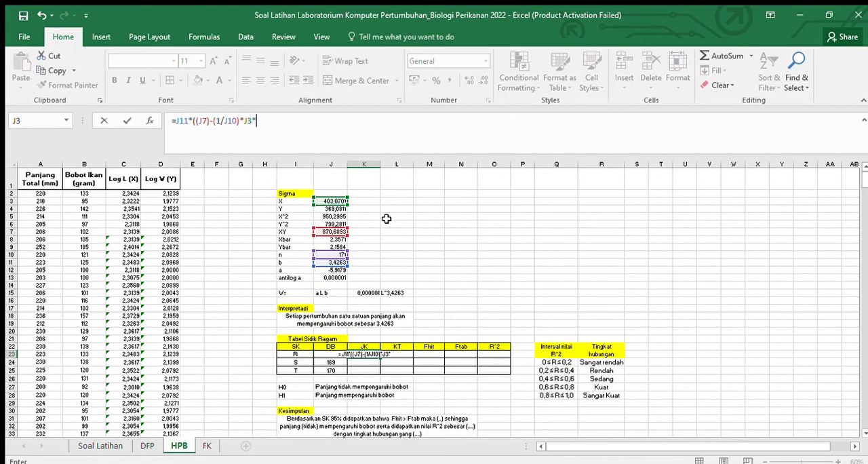
{"action": "left_click", "coordinate": [330, 208]}
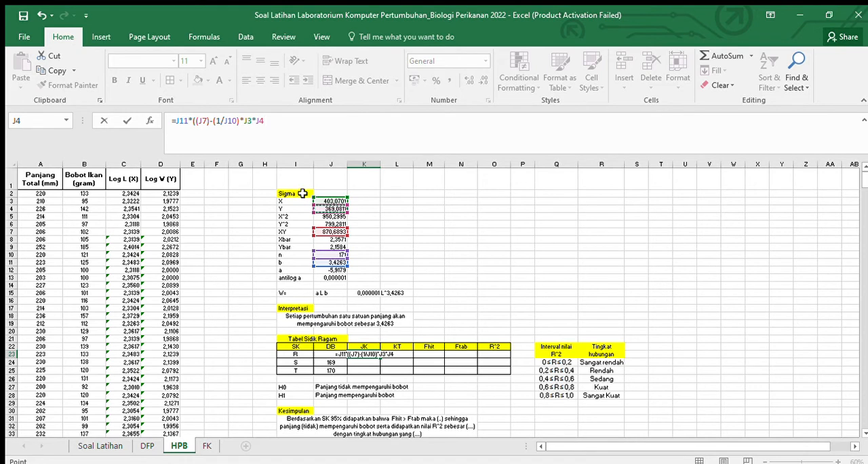
Step: Group the subtracted product in parentheses and complete the K23 formula as =J11*((J7)-((1/J10)*J3*J4))
{"action": "left_click", "coordinate": [218, 120]}
{"action": "type", "text": "("}
{"action": "key", "text": "Right"}
{"action": "key", "text": "Right"}
{"action": "key", "text": "Right"}
{"action": "key", "text": "Right"}
{"action": "key", "text": "Right"}
{"action": "type", "text": ")"}
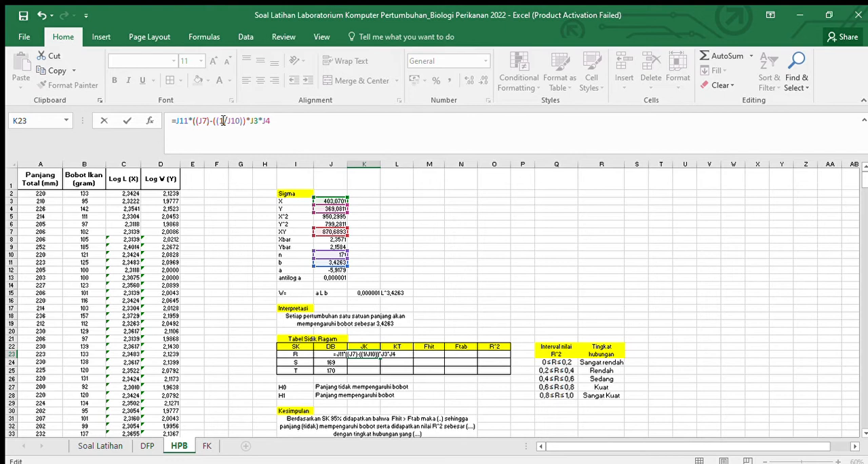
{"action": "key", "text": "BackSpace"}
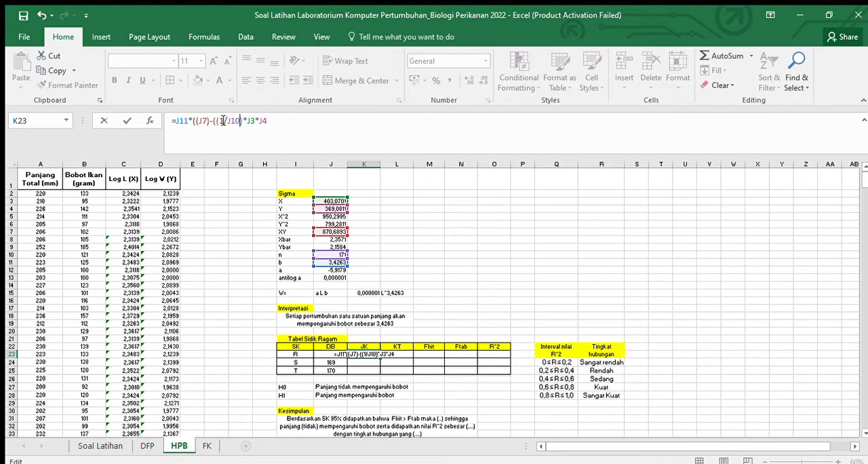
{"action": "key", "text": "Right"}
{"action": "key", "text": "Right"}
{"action": "key", "text": "Right"}
{"action": "key", "text": "Right"}
{"action": "key", "text": "Right"}
{"action": "type", "text": ")))"}
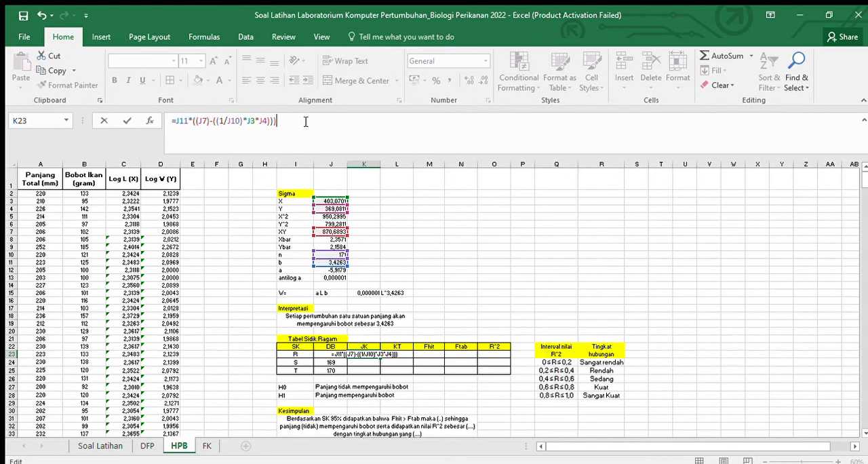
{"action": "key", "text": "Return"}
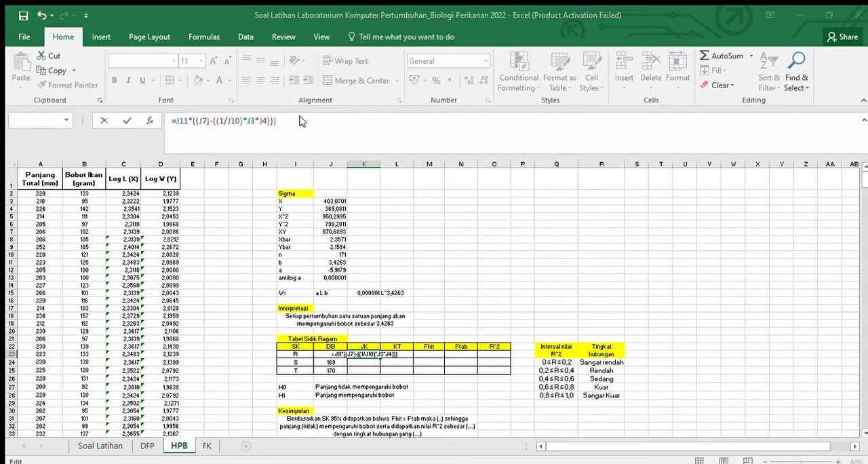
{"action": "key", "text": "Return"}
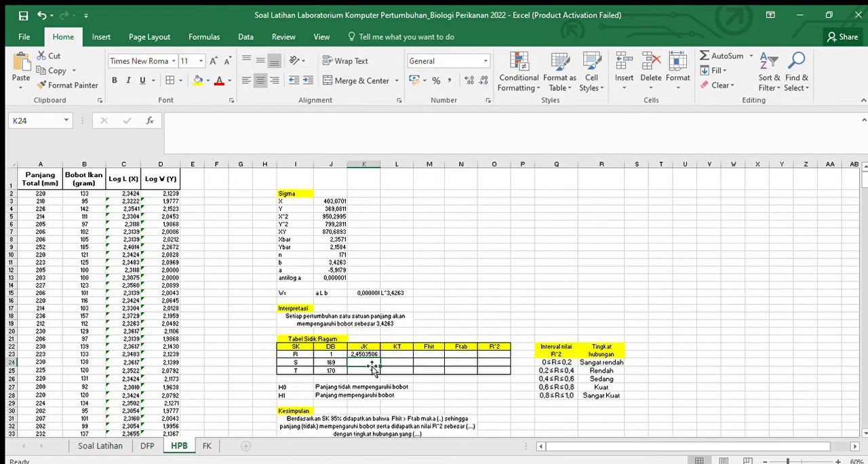
Step: Begin the JK formula of row T in K25 with =J6-(1/J10
{"action": "key", "text": "Down"}
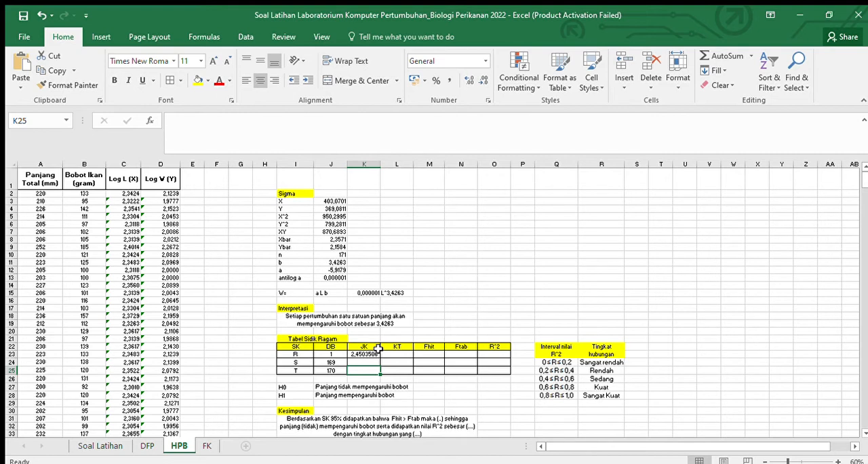
{"action": "type", "text": "="}
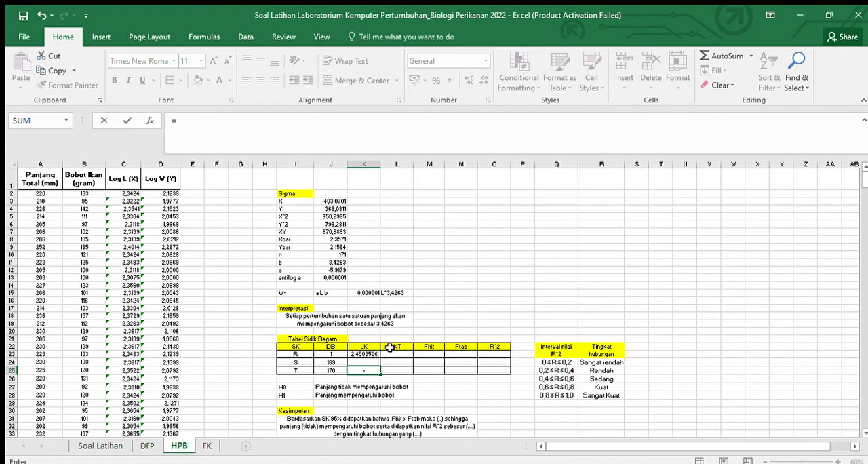
{"action": "left_click", "coordinate": [325, 224]}
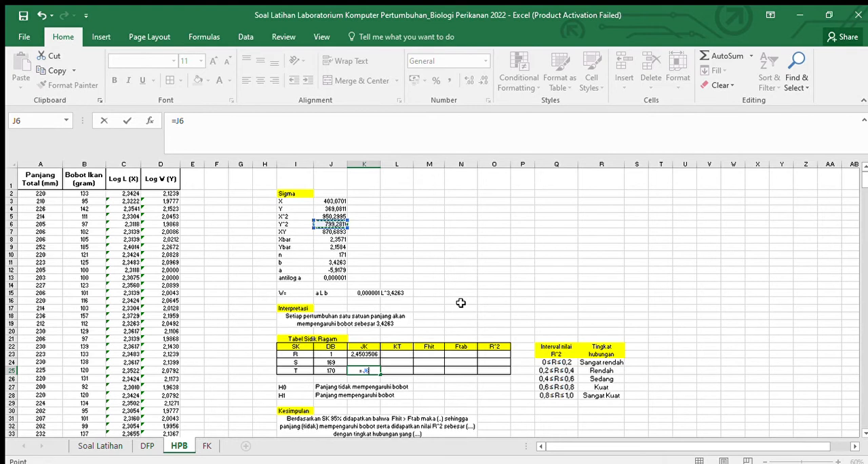
{"action": "type", "text": "-("}
{"action": "type", "text": "1/"}
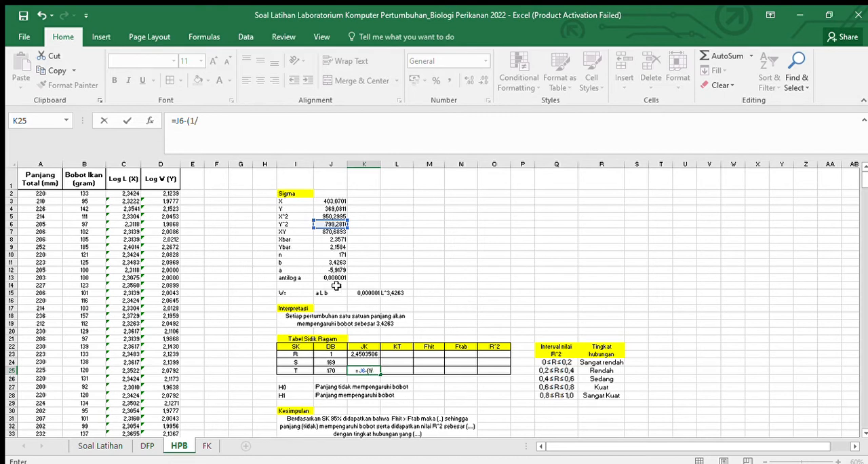
{"action": "left_click", "coordinate": [333, 254]}
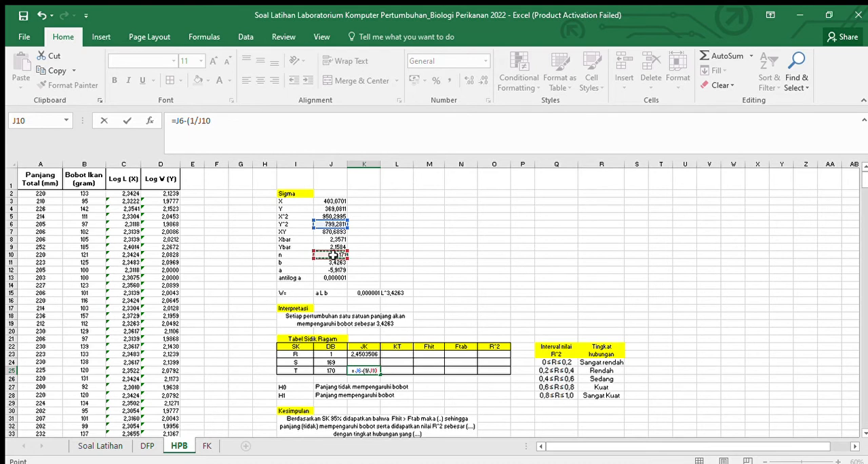
Step: Add the grouping parentheses and the squared Y sum to complete the K25 formula as =J6-((1/J10)*(J4^2))
{"action": "left_click", "coordinate": [276, 125]}
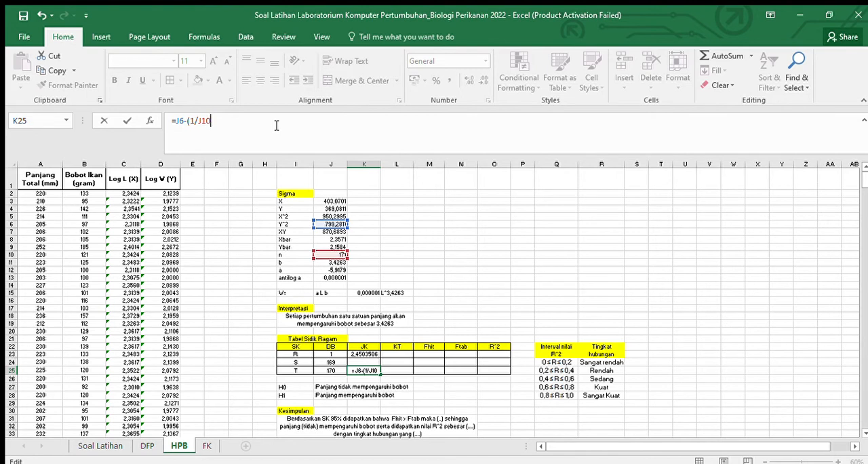
{"action": "type", "text": ")"}
{"action": "key", "text": "Left"}
{"action": "key", "text": "Left"}
{"action": "key", "text": "Left"}
{"action": "key", "text": "Left"}
{"action": "key", "text": "Left"}
{"action": "type", "text": "("}
{"action": "key", "text": "Right"}
{"action": "key", "text": "Right"}
{"action": "key", "text": "Right"}
{"action": "key", "text": "Right"}
{"action": "key", "text": "Right"}
{"action": "key", "text": "Right"}
{"action": "type", "text": "*("}
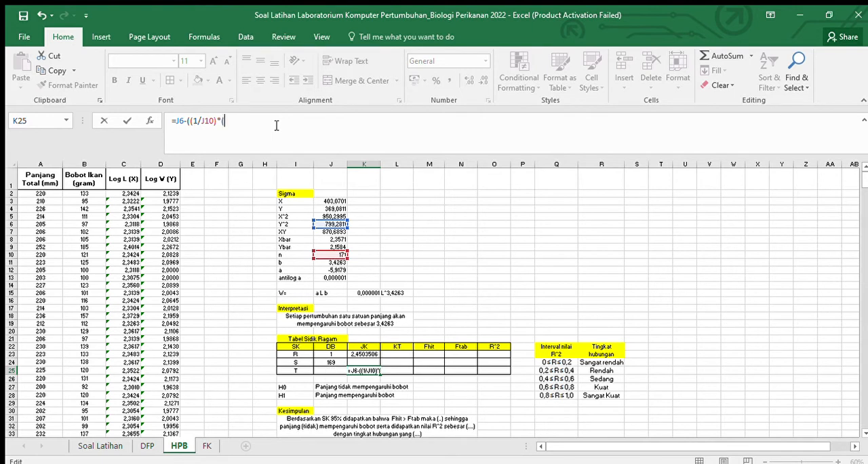
{"action": "left_click", "coordinate": [330, 209]}
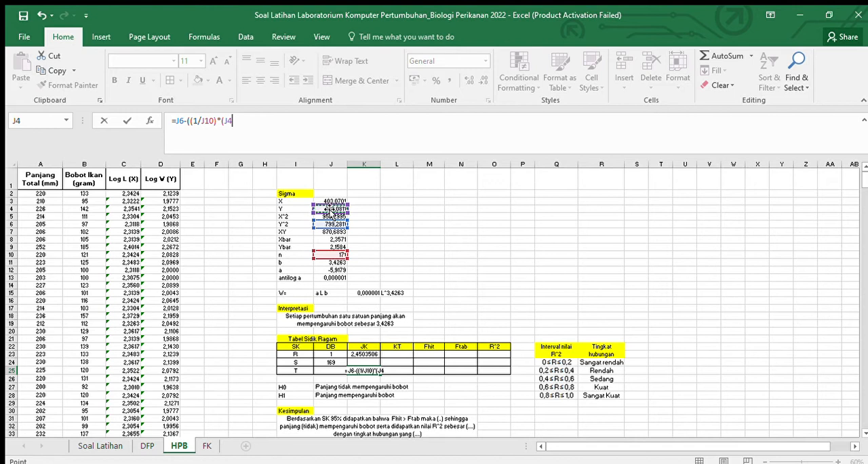
{"action": "type", "text": "^^"}
{"action": "key", "text": "BackSpace"}
{"action": "type", "text": "2))"}
{"action": "key", "text": "Return"}
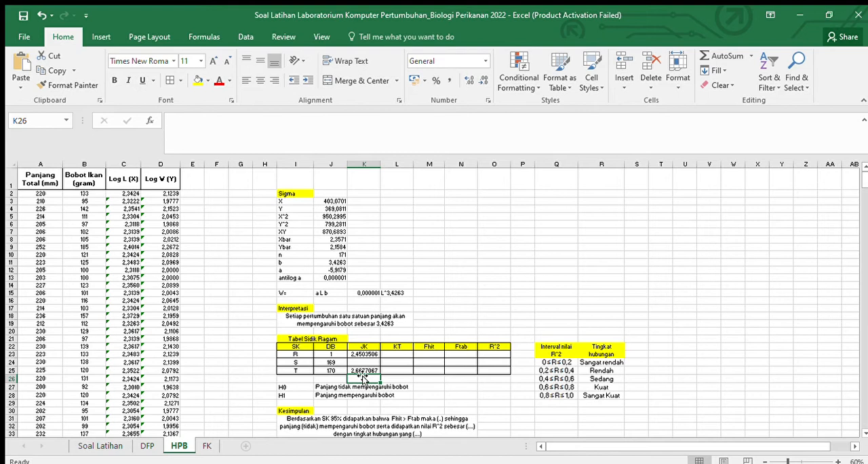
Step: Calculate the JK of row S in K24 with the formula =K25-K23
{"action": "left_click", "coordinate": [367, 362]}
{"action": "type", "text": "="}
{"action": "left_click", "coordinate": [369, 370]}
{"action": "type", "text": "-"}
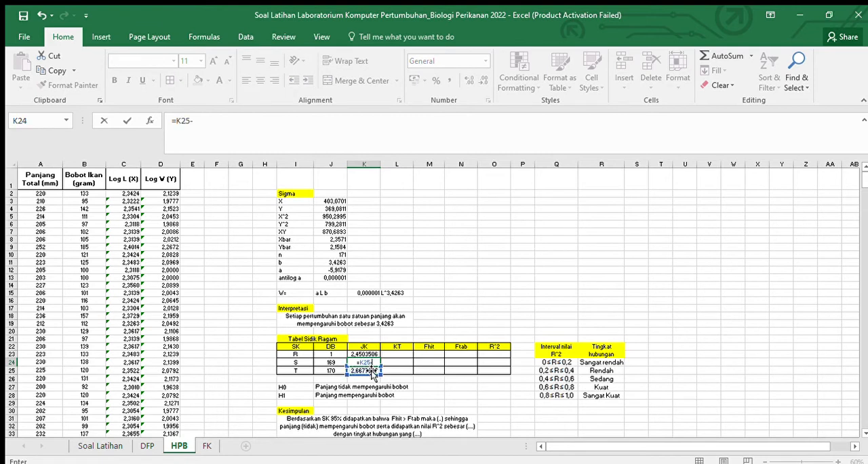
{"action": "left_click", "coordinate": [378, 355]}
{"action": "key", "text": "Return"}
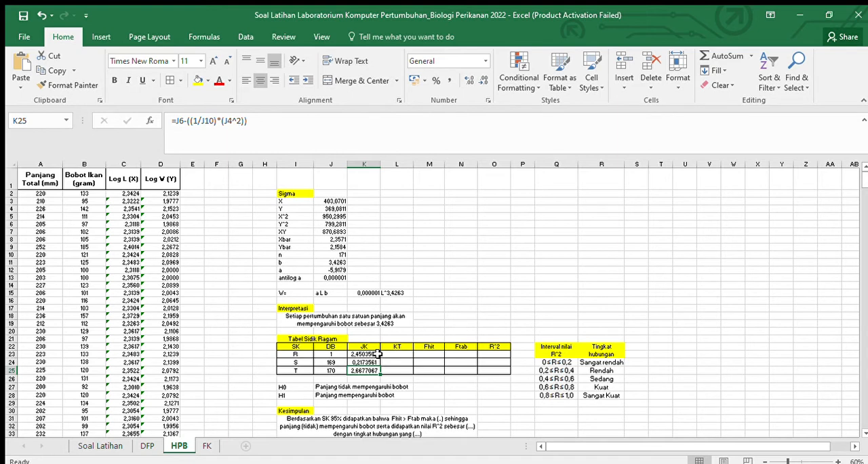
Step: Format the Tabel Sidik Ragam cells K23:O25 to show four decimal places
{"action": "left_click", "coordinate": [438, 322]}
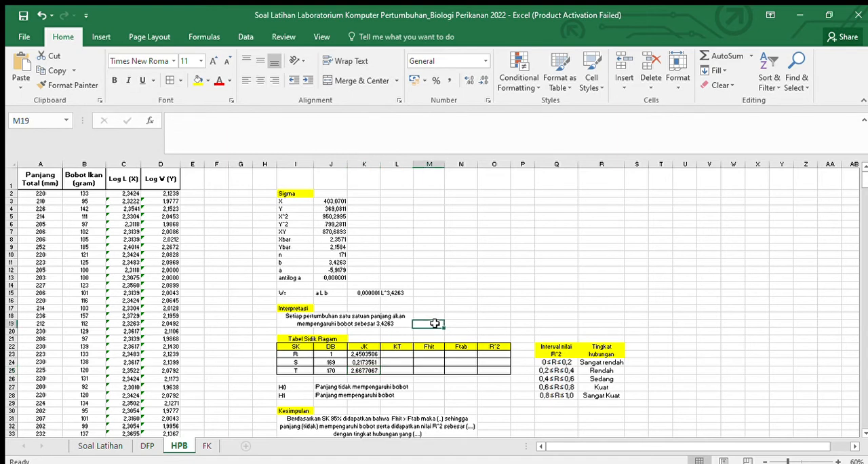
{"action": "left_click", "coordinate": [364, 352]}
{"action": "left_click_drag", "start_coordinate": [364, 352], "coordinate": [498, 371]}
{"action": "left_click", "coordinate": [480, 81]}
{"action": "left_click", "coordinate": [480, 81]}
{"action": "left_click", "coordinate": [481, 81]}
{"action": "left_click", "coordinate": [479, 82]}
{"action": "left_click", "coordinate": [465, 81]}
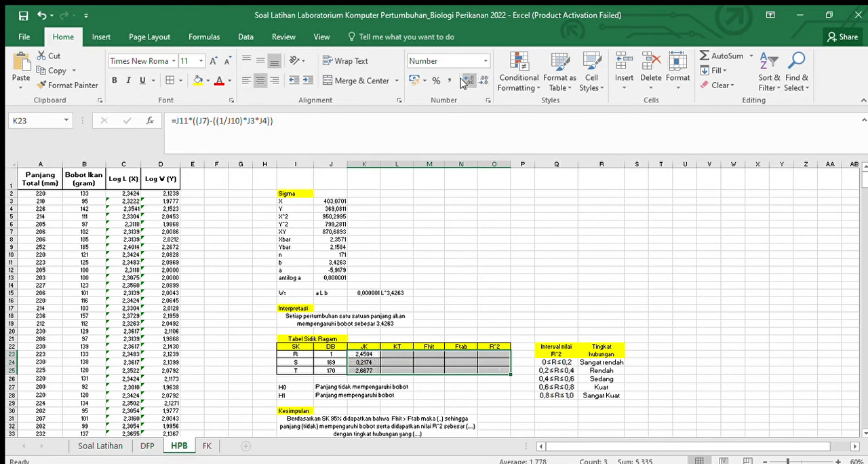
{"action": "left_click", "coordinate": [475, 235]}
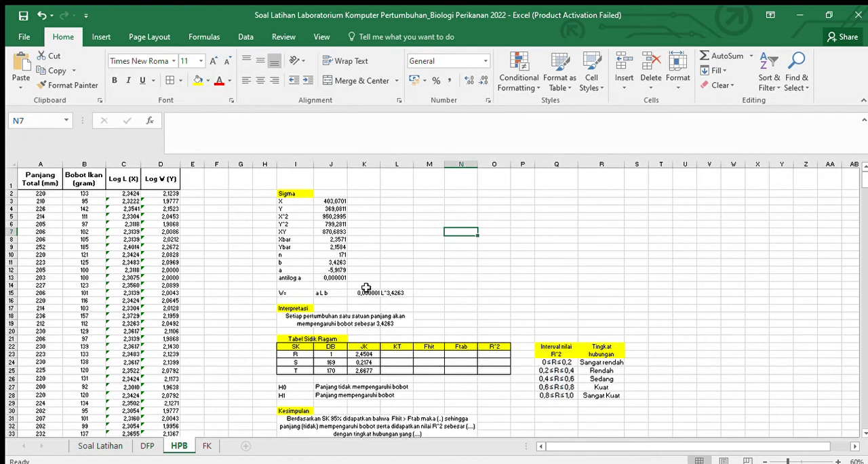
Step: Calculate the KT of row R in L23 with the formula =K23/J23
{"action": "left_click", "coordinate": [407, 353]}
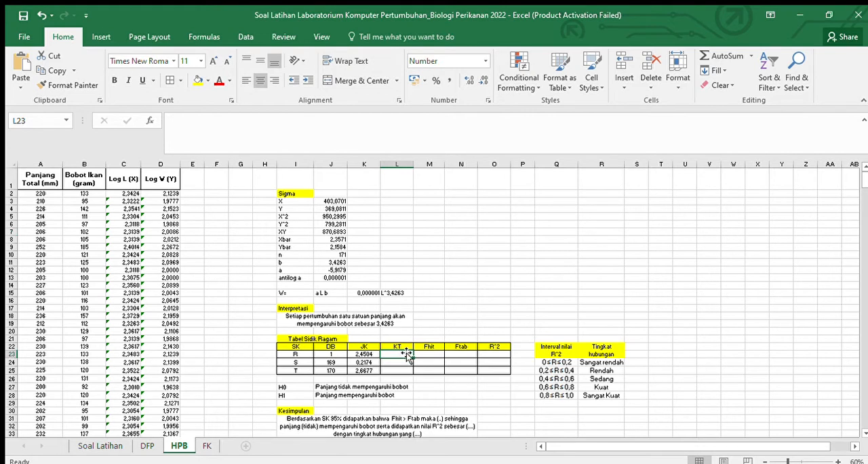
{"action": "type", "text": "="}
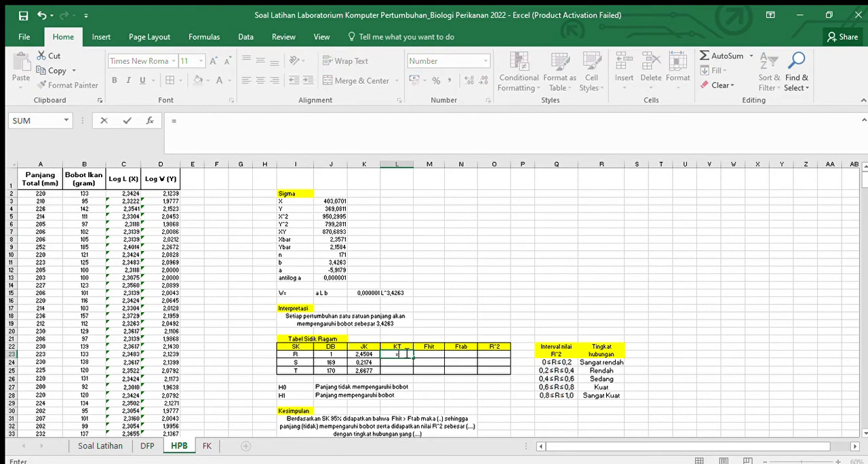
{"action": "key", "text": "Left"}
{"action": "type", "text": "/"}
{"action": "key", "text": "Left"}
{"action": "key", "text": "Left"}
{"action": "key", "text": "Return"}
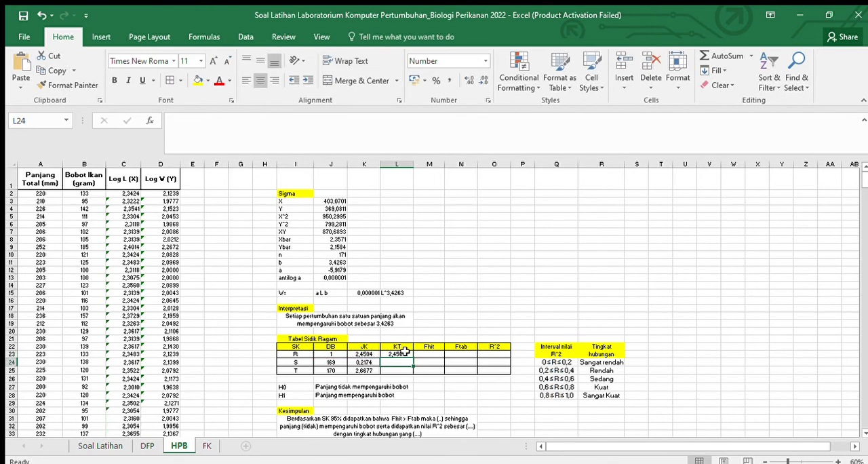
Step: Calculate the KT of row S in L24 with the formula =K24/J24
{"action": "type", "text": "="}
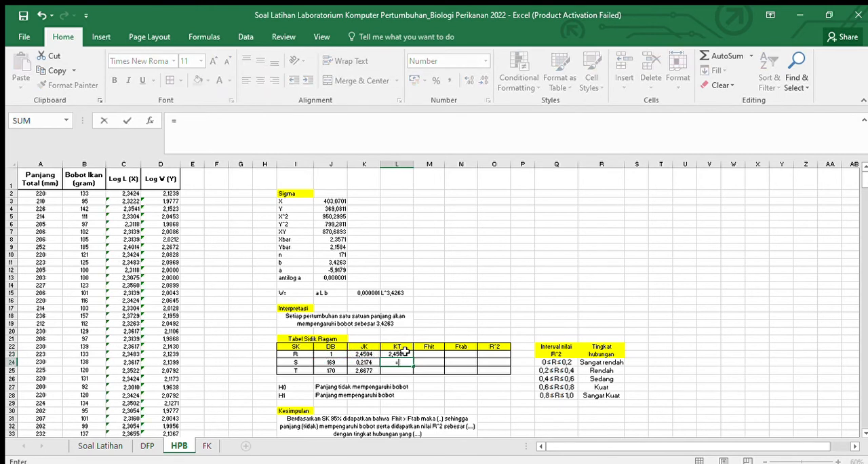
{"action": "key", "text": "Left"}
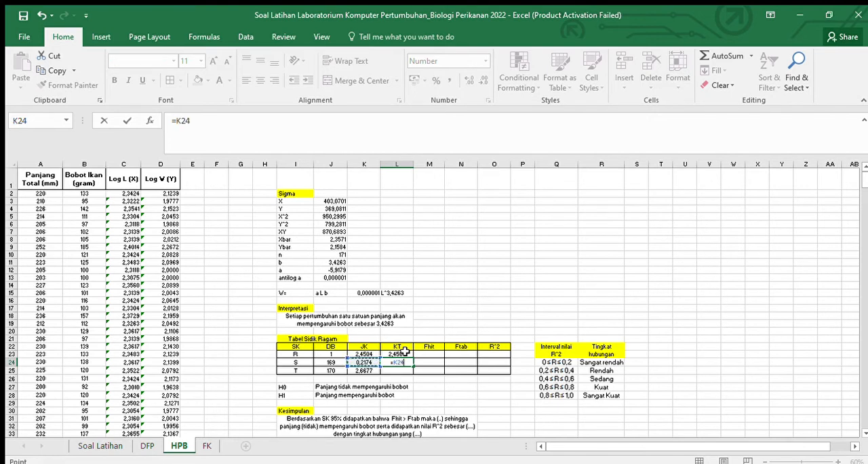
{"action": "type", "text": "/"}
{"action": "key", "text": "Left"}
{"action": "key", "text": "Left"}
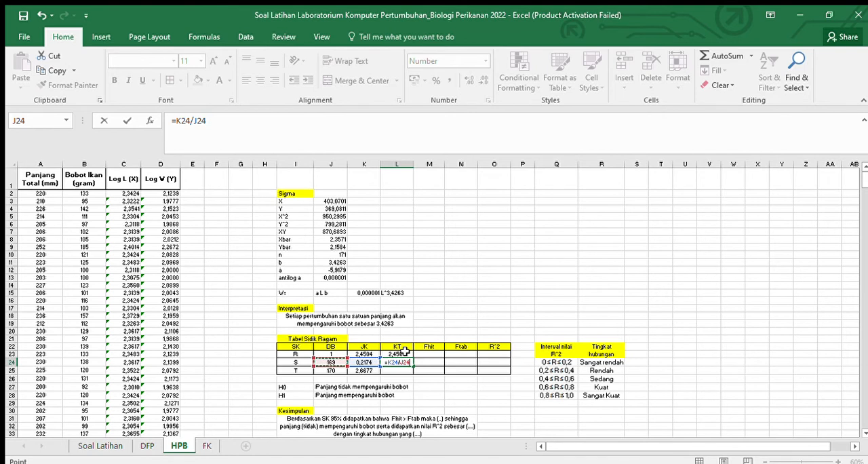
{"action": "key", "text": "ctrl+Return"}
Step: Calculate Fhit for row R in M23 with the formula =L23/L24
{"action": "key", "text": "Right"}
{"action": "key", "text": "Up"}
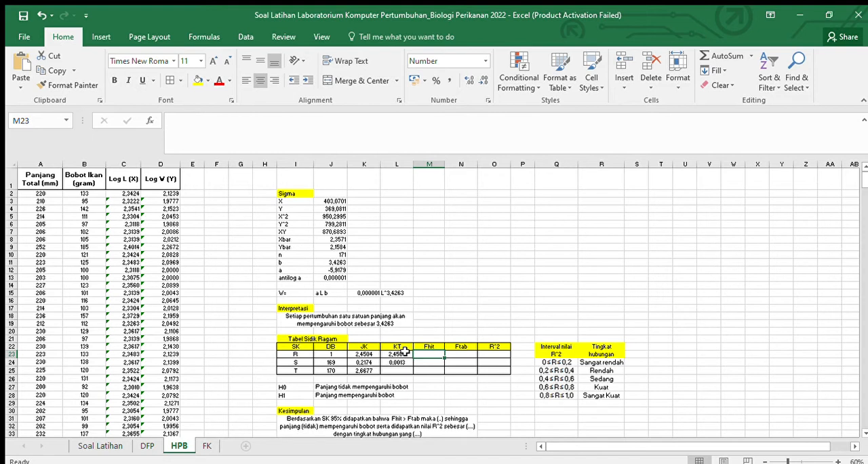
{"action": "type", "text": "="}
{"action": "left_click", "coordinate": [404, 352]}
{"action": "type", "text": "/"}
{"action": "left_click", "coordinate": [405, 354]}
{"action": "left_click", "coordinate": [400, 362]}
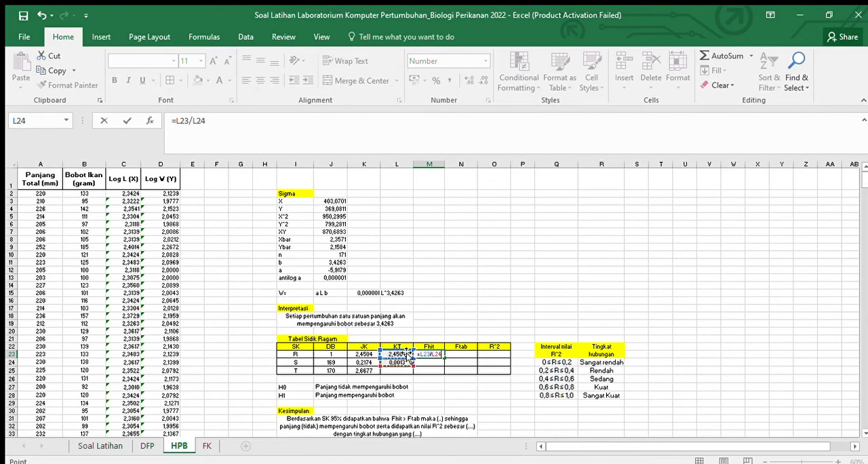
{"action": "key", "text": "Return"}
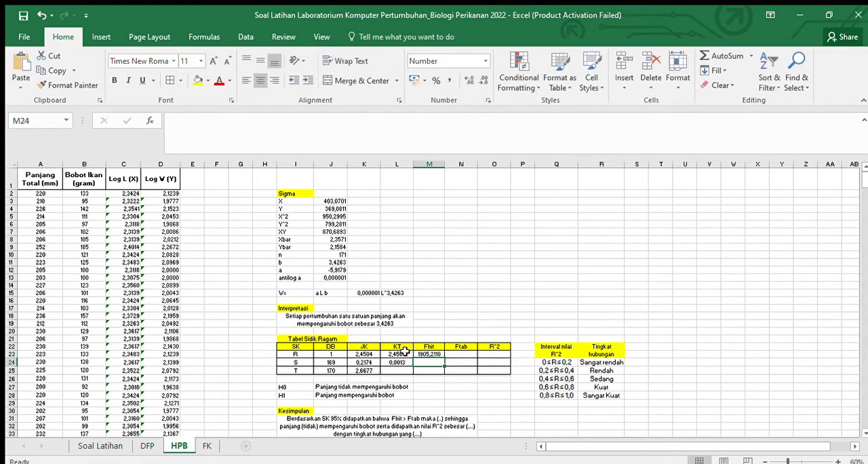
Step: Calculate Ftab for row R in N23 using FINV with probability 0,05 and the degrees of freedom in J23 and J24
{"action": "key", "text": "Right"}
{"action": "key", "text": "Up"}
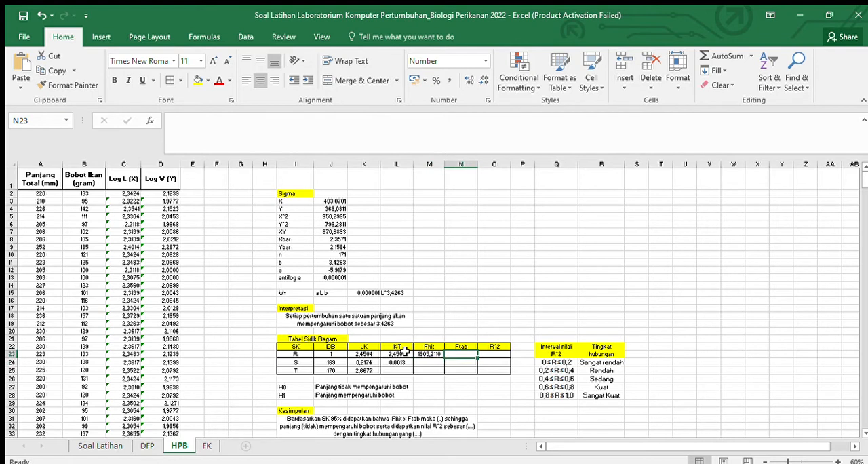
{"action": "type", "text": "="}
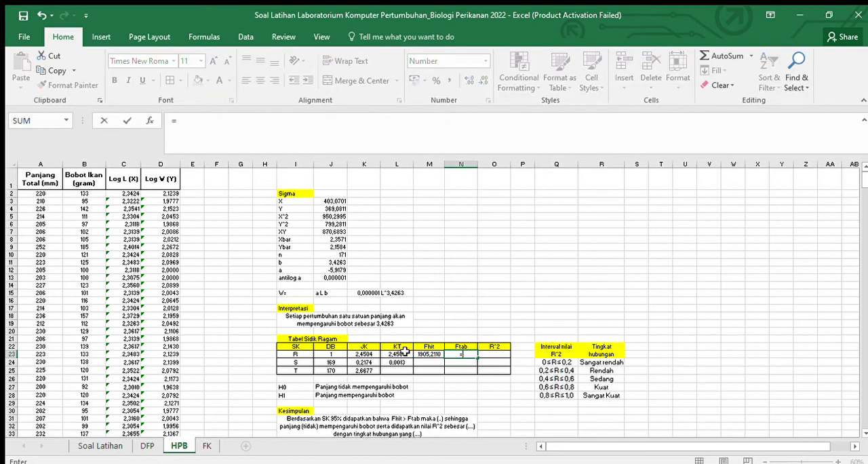
{"action": "type", "text": "inv"}
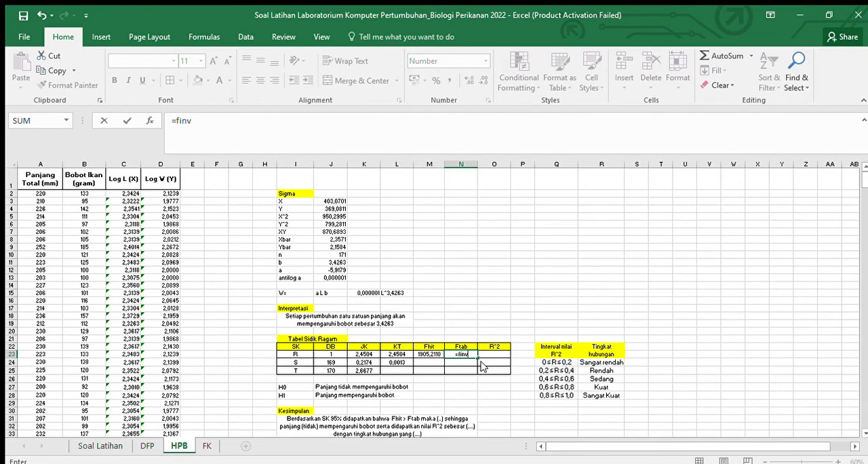
{"action": "key", "text": "Tab"}
{"action": "type", "text": "00,"}
{"action": "key", "text": "BackSpace"}
{"action": "key", "text": "BackSpace"}
{"action": "type", "text": ",0"}
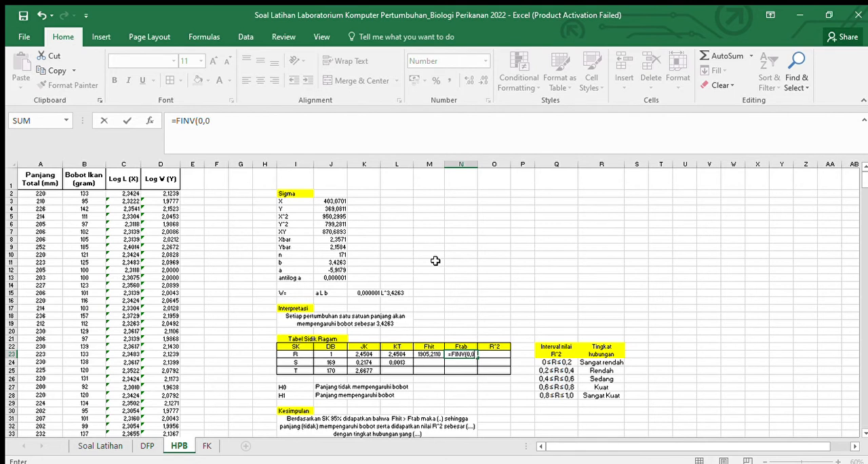
{"action": "type", "text": "5;"}
{"action": "left_click", "coordinate": [334, 356]}
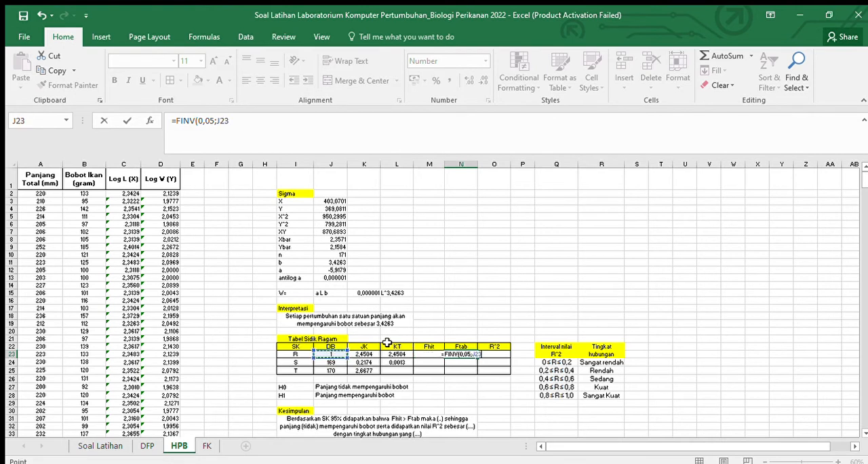
{"action": "type", "text": ";"}
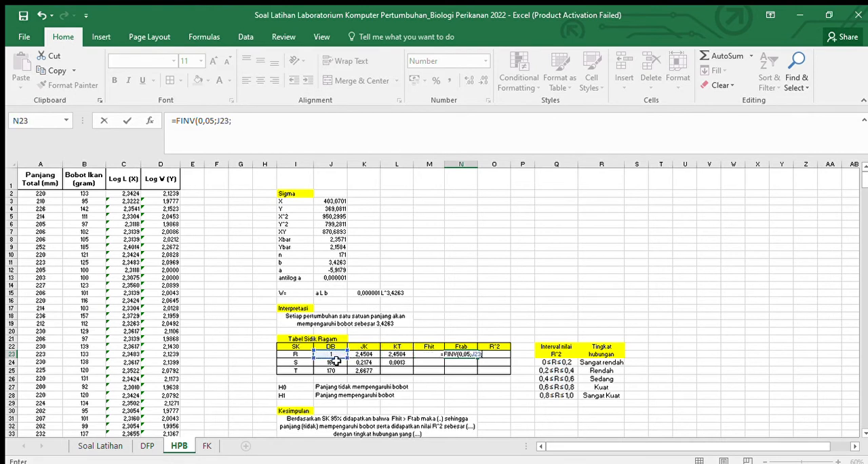
{"action": "left_click", "coordinate": [335, 362]}
{"action": "key", "text": "Return"}
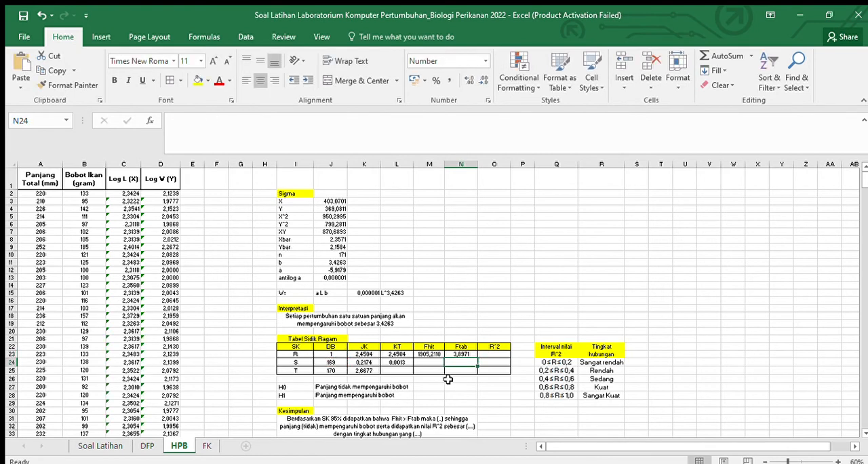
Step: Calculate R^2 for row R in O23 with the formula =K23/K25
{"action": "left_click", "coordinate": [495, 353]}
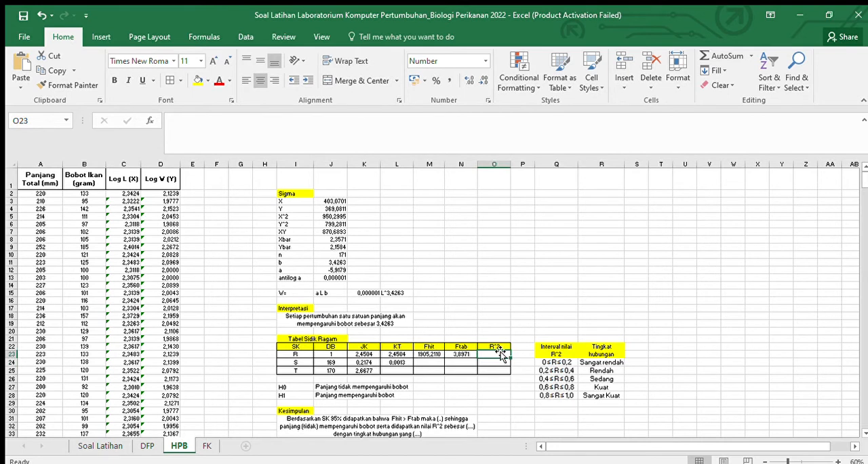
{"action": "type", "text": "="}
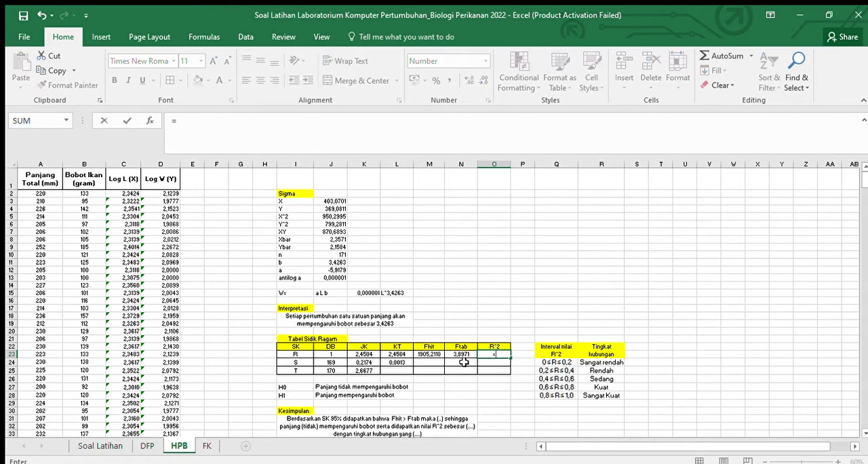
{"action": "left_click", "coordinate": [364, 353]}
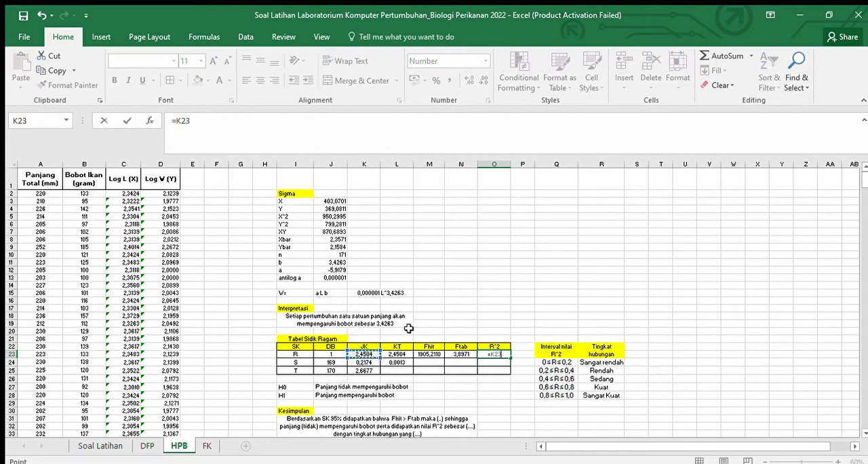
{"action": "type", "text": "/"}
{"action": "left_click", "coordinate": [366, 371]}
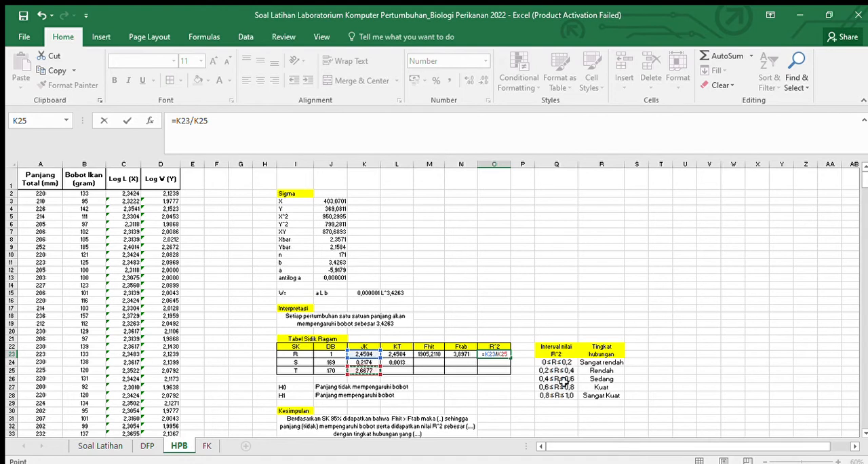
{"action": "key", "text": "Return"}
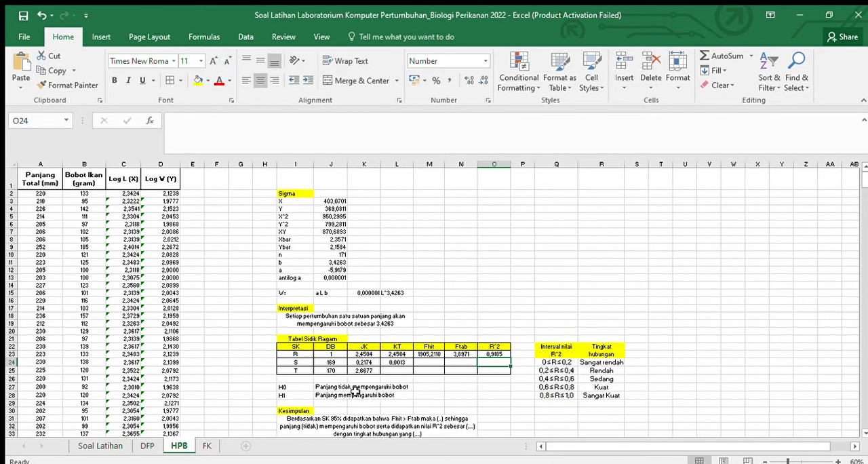
Step: Remove the placeholder (..) after "Fhit > Ftab maka" from the Kesimpulan text in I31
{"action": "scroll", "coordinate": [318, 400], "scroll_direction": "down", "scroll_amount": 1}
{"action": "scroll", "coordinate": [318, 380], "scroll_direction": "down", "scroll_amount": 3}
{"action": "scroll", "coordinate": [318, 349], "scroll_direction": "up", "scroll_amount": 1}
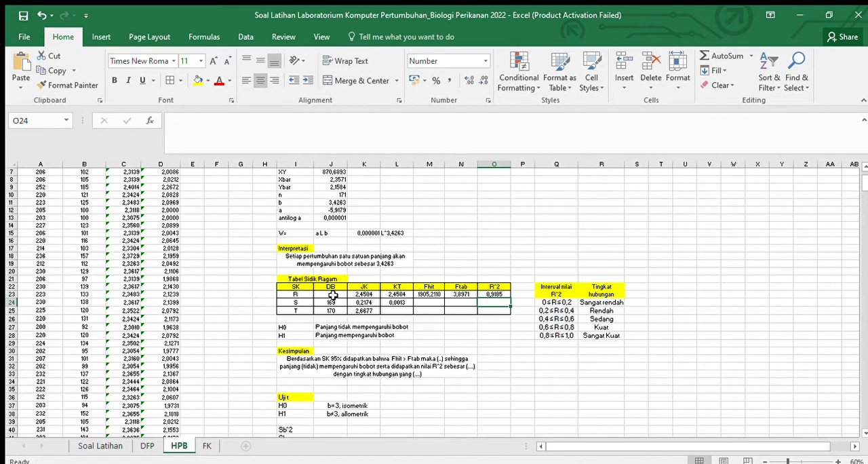
{"action": "left_click", "coordinate": [378, 365]}
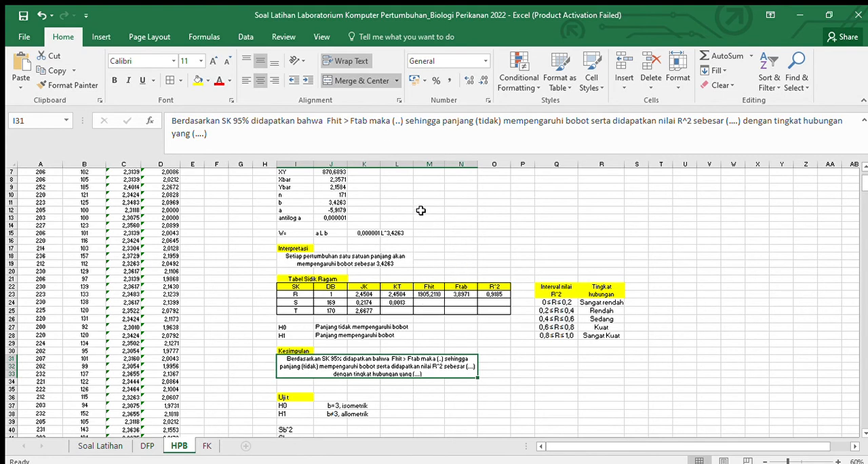
{"action": "left_click", "coordinate": [400, 124]}
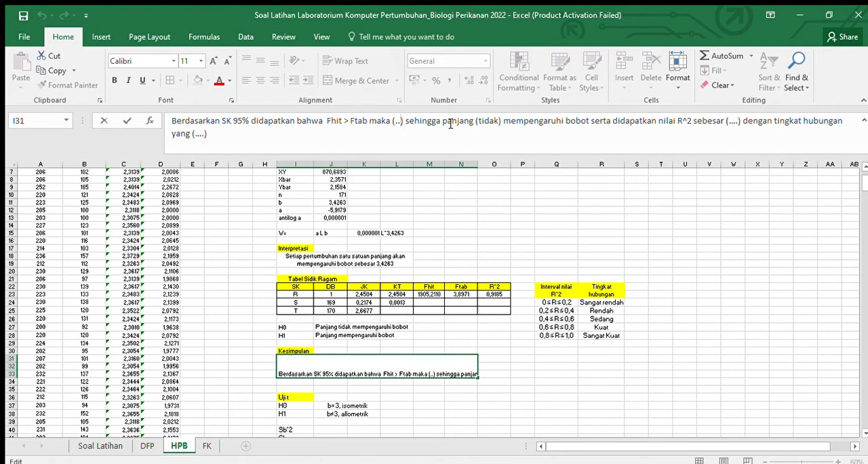
{"action": "key", "text": "Delete"}
{"action": "key", "text": "BackSpace"}
{"action": "key", "text": "BackSpace"}
{"action": "key", "text": "BackSpace"}
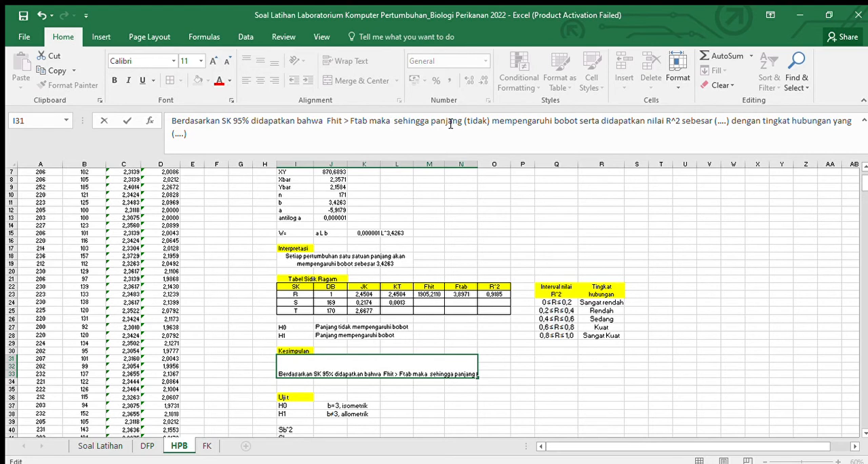
Step: In the I31 Kesimpulan text, insert H1 after "Ftab maka" and remove "(tidak)" before "mempengaruhi bobot"
{"action": "type", "text": "H1"}
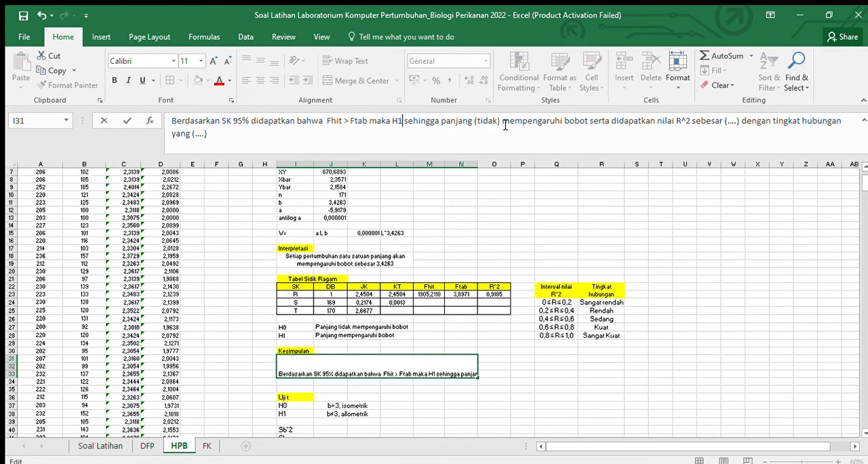
{"action": "left_click_drag", "start_coordinate": [499, 121], "coordinate": [476, 120]}
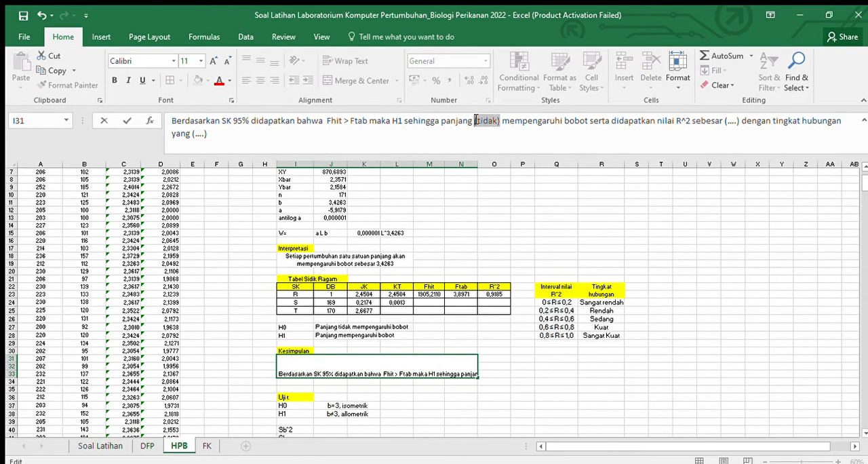
{"action": "key", "text": "BackSpace"}
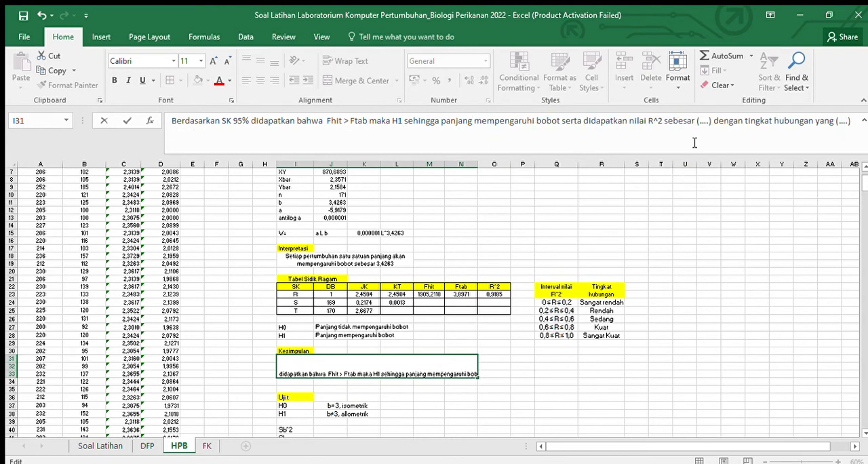
Step: Replace the placeholder after "nilai R^2 sebesar" in the I31 conclusion with 0,9185
{"action": "left_click", "coordinate": [709, 122]}
{"action": "key", "text": "BackSpace"}
{"action": "key", "text": "BackSpace"}
{"action": "key", "text": "BackSpace"}
{"action": "key", "text": "BackSpace"}
{"action": "key", "text": "BackSpace"}
{"action": "key", "text": "BackSpace"}
{"action": "key", "text": "BackSpace"}
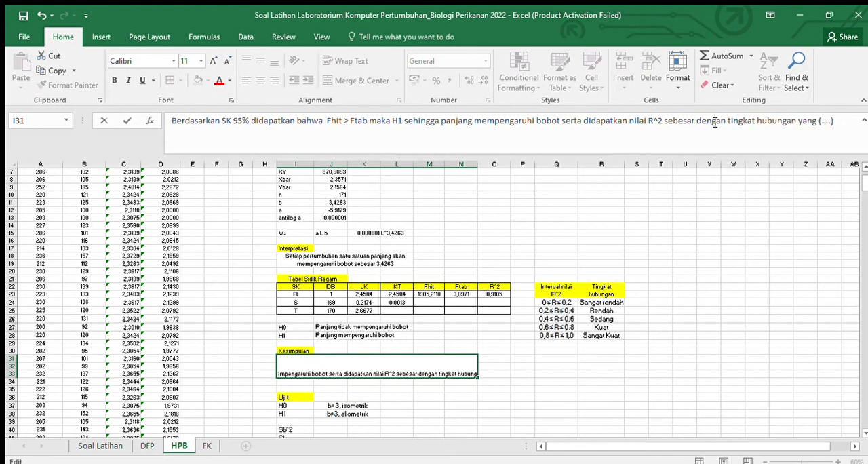
{"action": "type", "text": "0,9"}
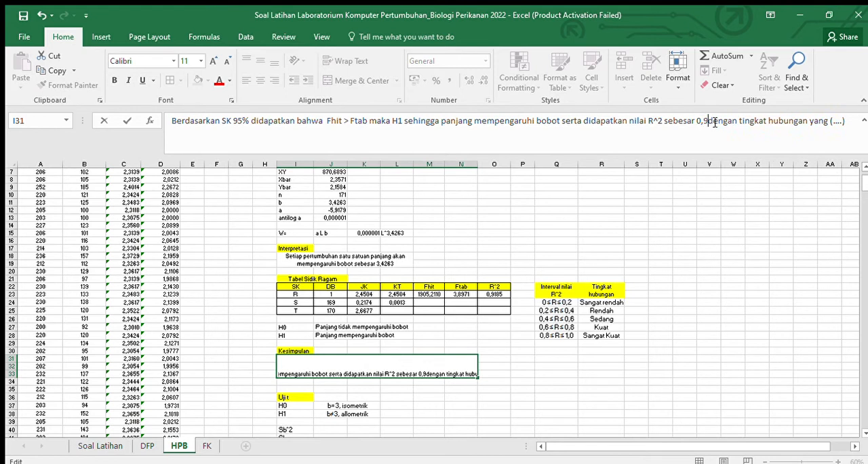
{"action": "type", "text": "185"}
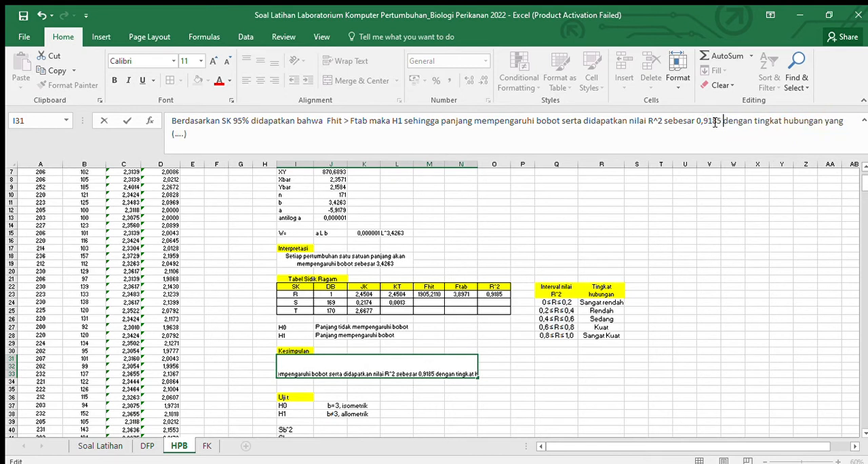
Step: Replace the final placeholder after "tingkat hubungan yang" in the I31 conclusion with "sangat kuat" and commit the text
{"action": "left_click", "coordinate": [779, 141]}
{"action": "key", "text": "BackSpace"}
{"action": "key", "text": "BackSpace"}
{"action": "key", "text": "BackSpace"}
{"action": "key", "text": "BackSpace"}
{"action": "key", "text": "BackSpace"}
{"action": "key", "text": "BackSpace"}
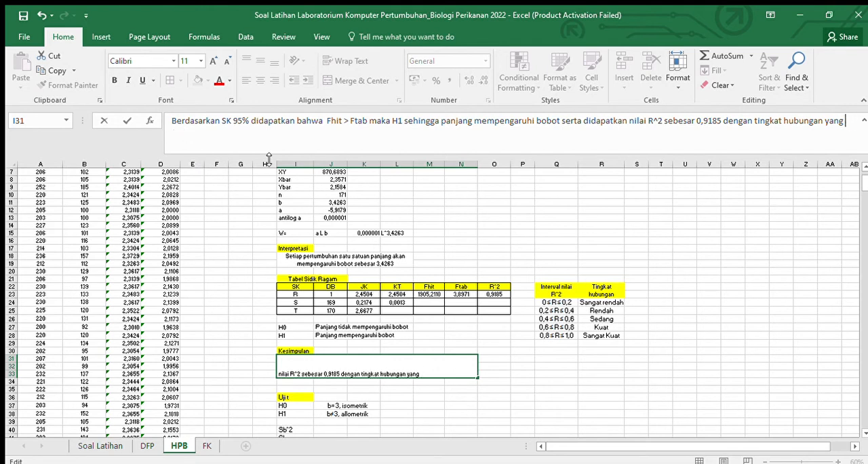
{"action": "type", "text": "sangat kuat"}
{"action": "left_click", "coordinate": [495, 302]}
Step: Calculate Sb^2 for the Uji t section in J40 with the formula =L24/(J5-((1/J10)*(J3^2)))
{"action": "scroll", "coordinate": [502, 334], "scroll_direction": "down", "scroll_amount": 2}
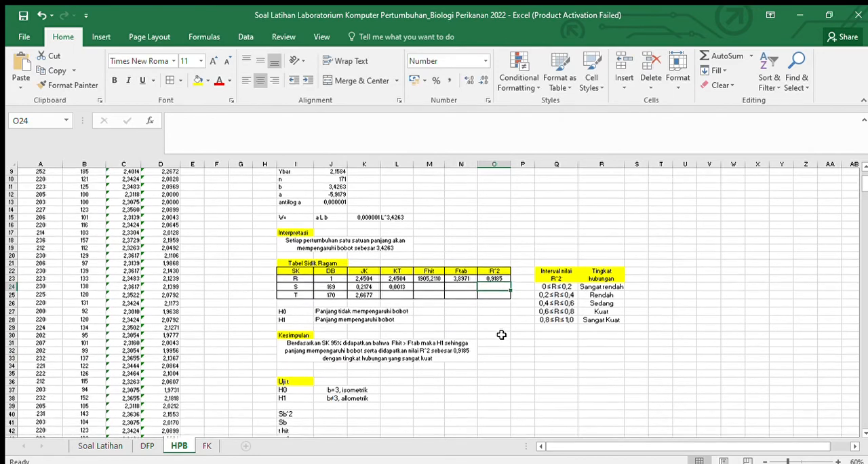
{"action": "scroll", "coordinate": [501, 335], "scroll_direction": "down", "scroll_amount": 4}
{"action": "scroll", "coordinate": [471, 327], "scroll_direction": "up", "scroll_amount": 2}
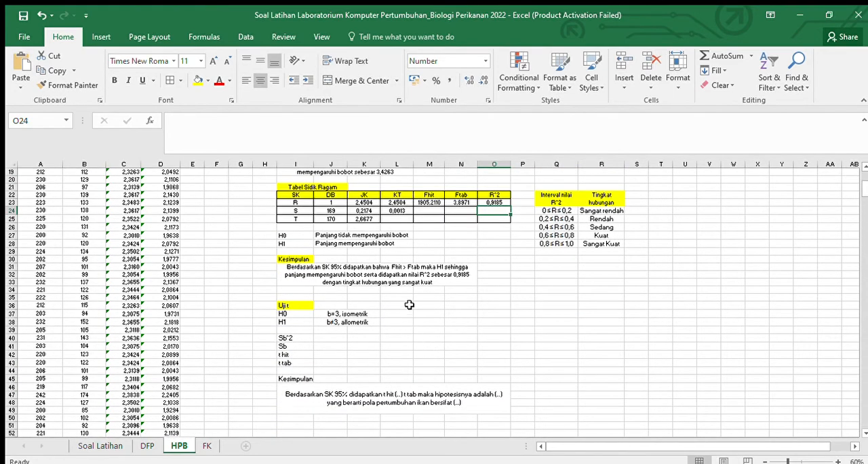
{"action": "scroll", "coordinate": [410, 304], "scroll_direction": "up", "scroll_amount": 1}
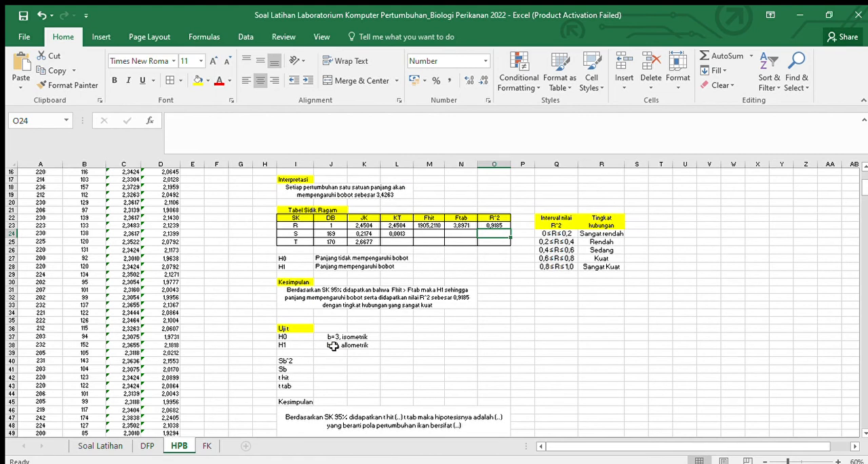
{"action": "scroll", "coordinate": [332, 346], "scroll_direction": "down", "scroll_amount": 1}
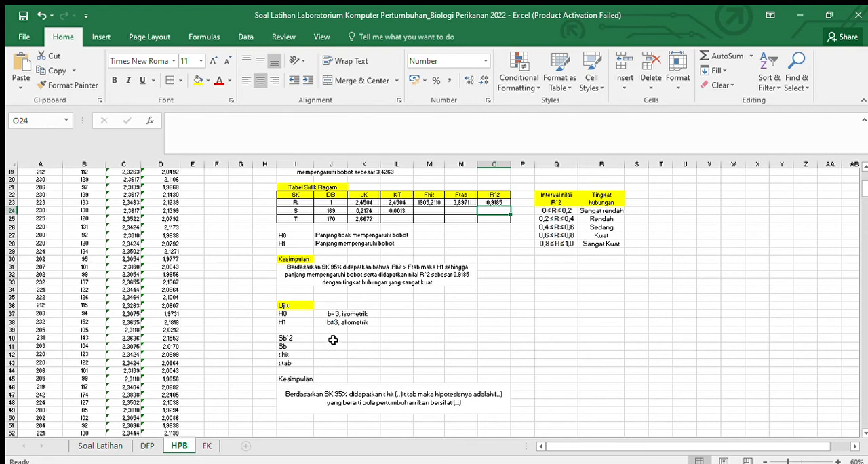
{"action": "left_click", "coordinate": [334, 337]}
{"action": "type", "text": "="}
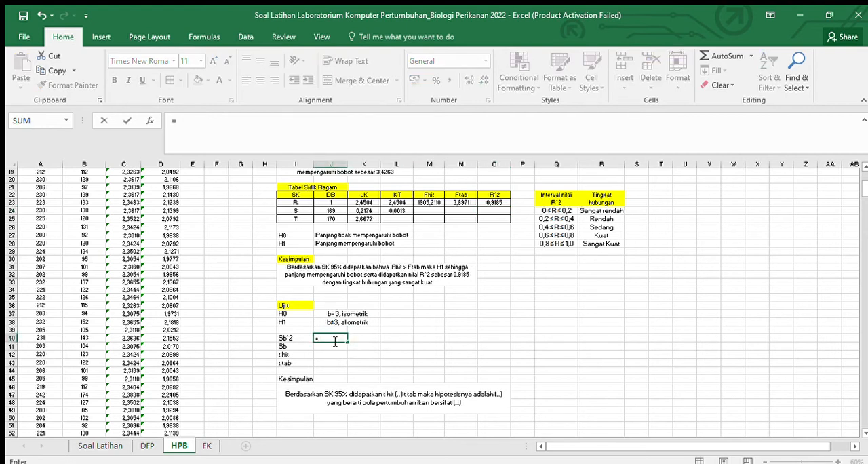
{"action": "left_click", "coordinate": [396, 211]}
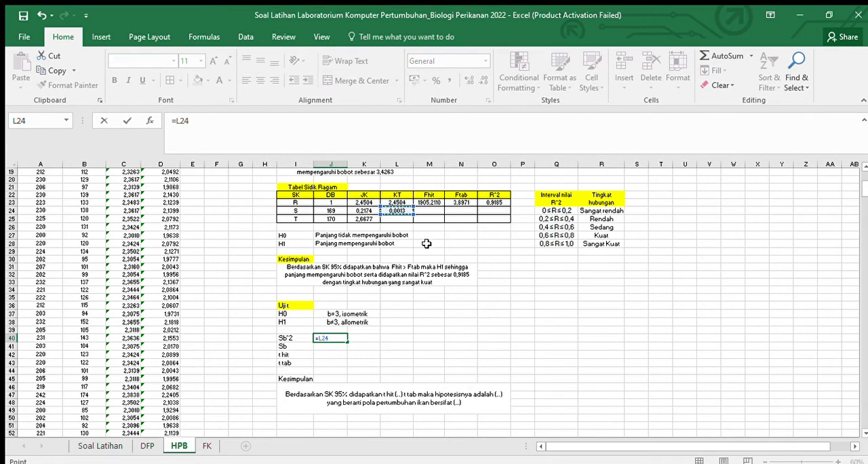
{"action": "type", "text": "/("}
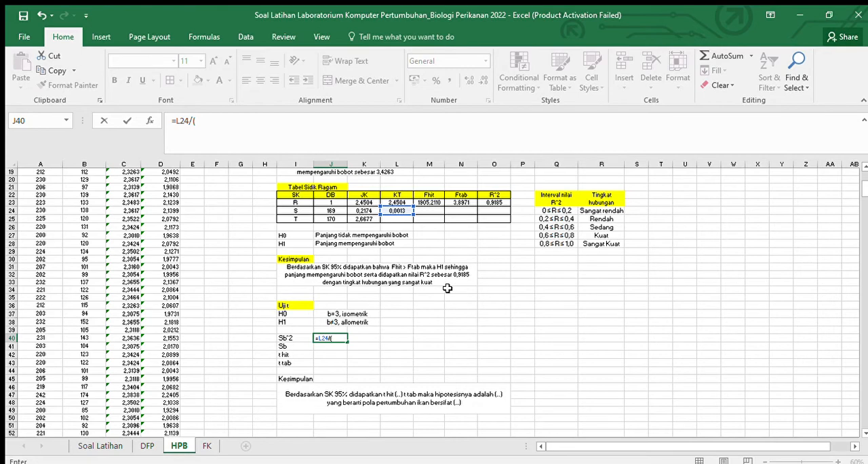
{"action": "scroll", "coordinate": [447, 288], "scroll_direction": "up", "scroll_amount": 6}
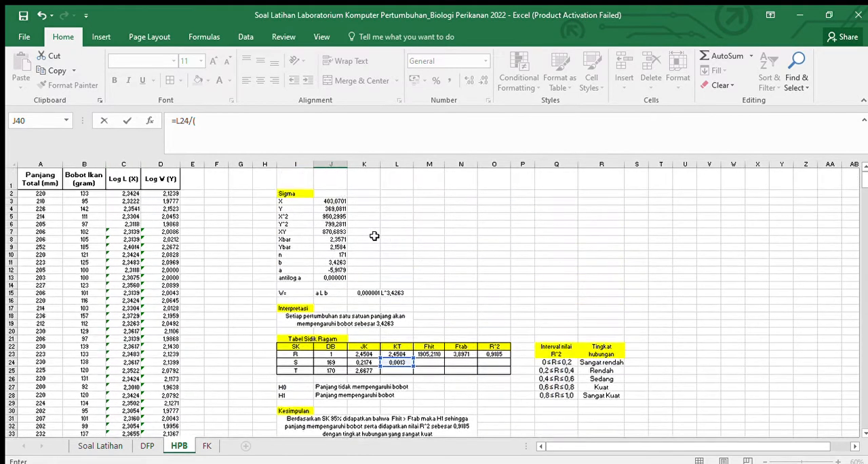
{"action": "left_click", "coordinate": [330, 217]}
{"action": "scroll", "coordinate": [444, 257], "scroll_direction": "down", "scroll_amount": 5}
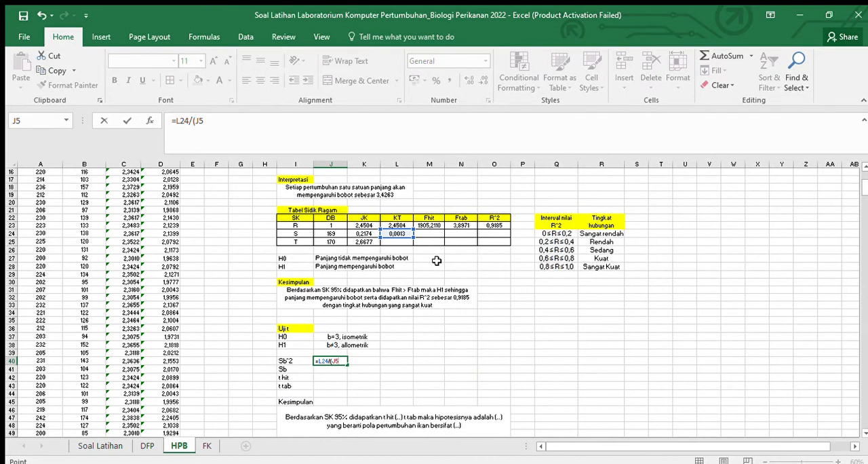
{"action": "type", "text": "-((1/"}
{"action": "scroll", "coordinate": [436, 261], "scroll_direction": "up", "scroll_amount": 2}
{"action": "scroll", "coordinate": [344, 196], "scroll_direction": "up", "scroll_amount": 1}
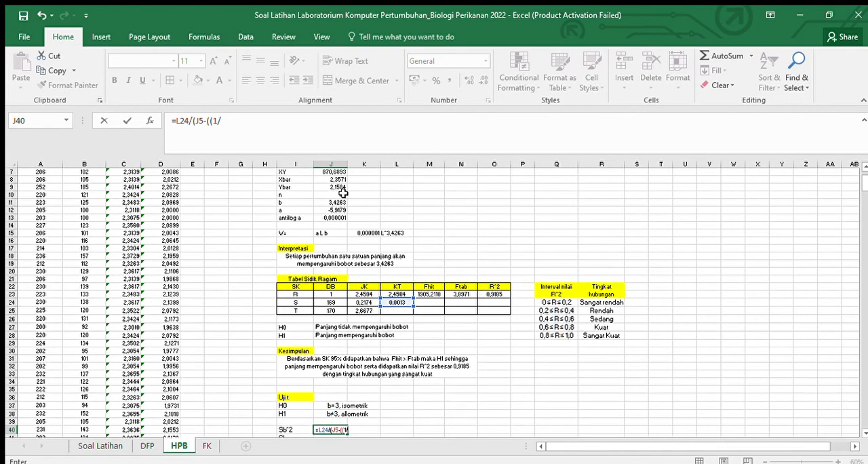
{"action": "left_click", "coordinate": [344, 195]}
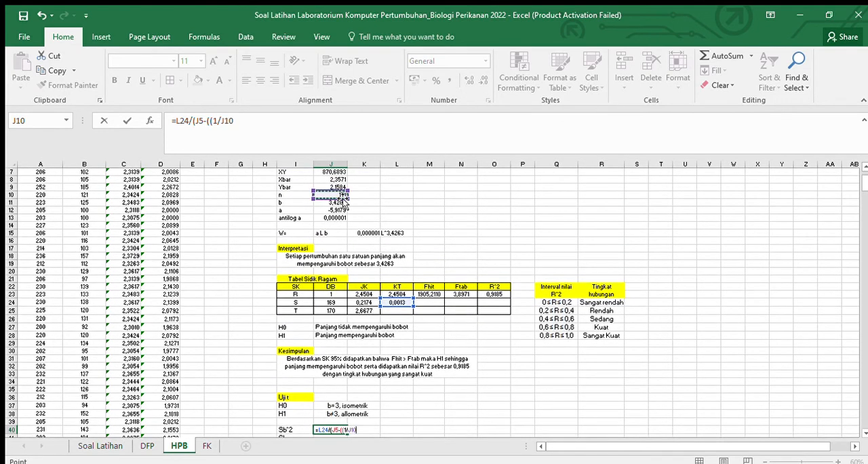
{"action": "type", "text": ")*"}
{"action": "scroll", "coordinate": [355, 223], "scroll_direction": "down", "scroll_amount": 1}
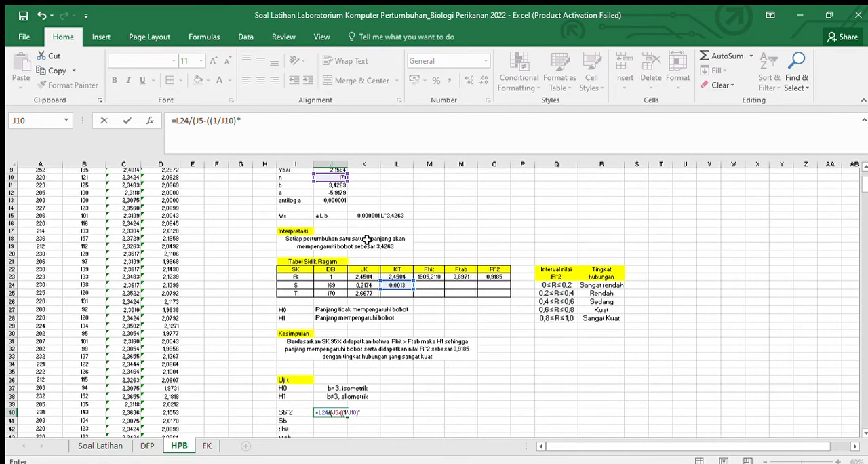
{"action": "type", "text": "("}
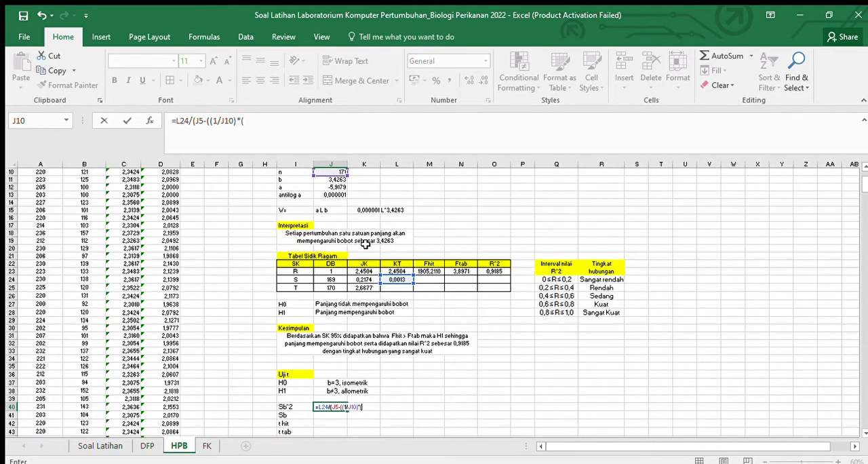
{"action": "scroll", "coordinate": [346, 223], "scroll_direction": "up", "scroll_amount": 2}
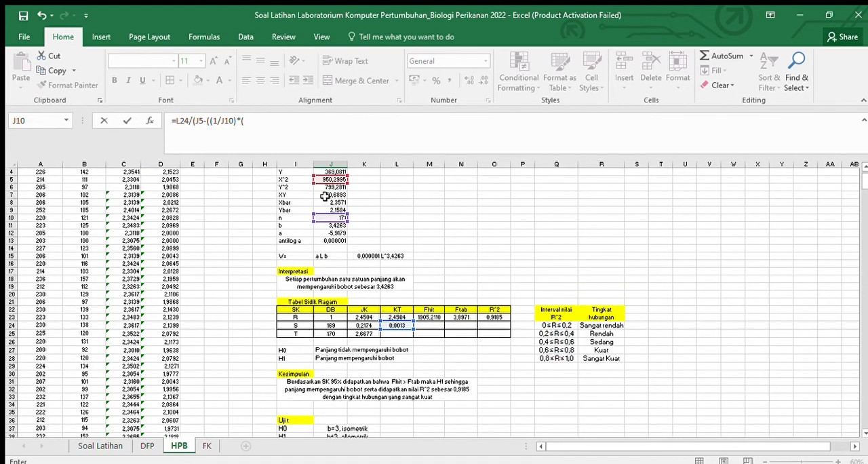
{"action": "scroll", "coordinate": [329, 200], "scroll_direction": "up", "scroll_amount": 1}
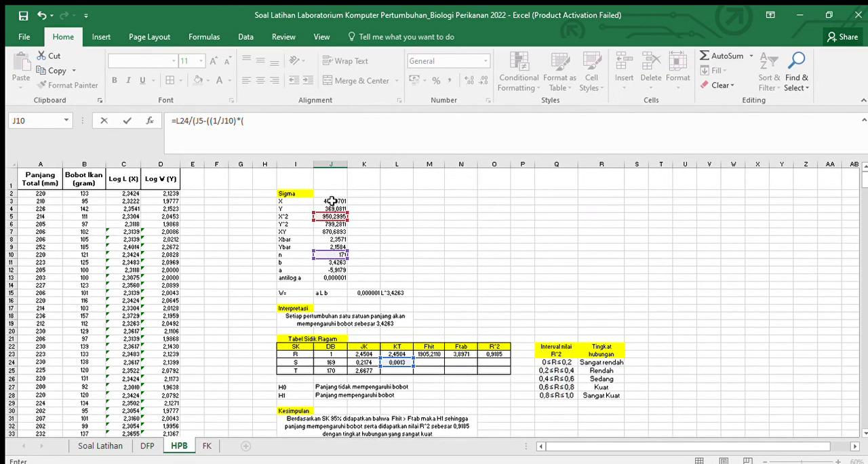
{"action": "left_click", "coordinate": [333, 201]}
{"action": "scroll", "coordinate": [433, 239], "scroll_direction": "down", "scroll_amount": 3}
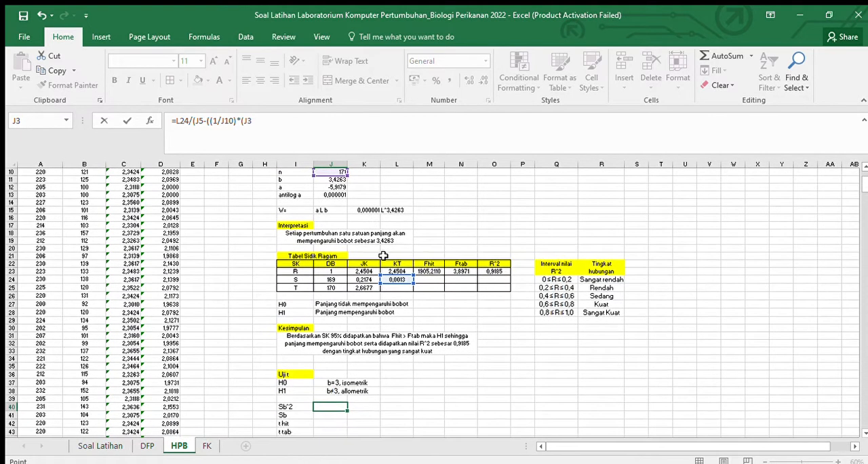
{"action": "type", "text": "^^"}
{"action": "type", "text": "2"}
{"action": "type", "text": "))"}
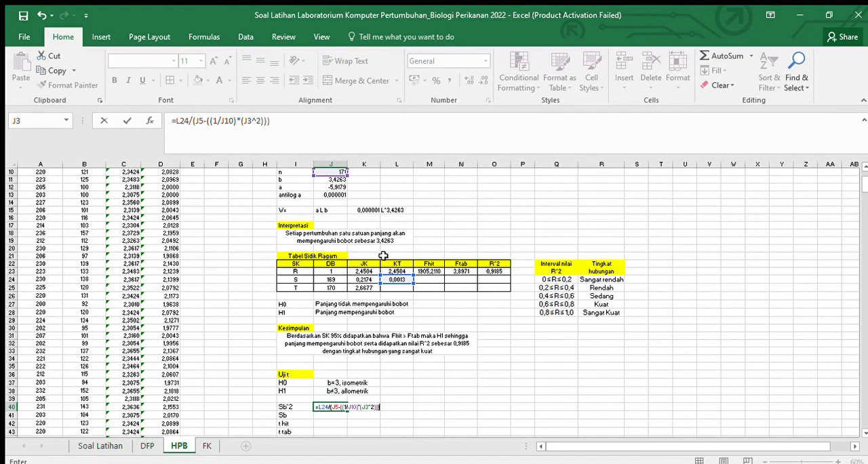
{"action": "key", "text": "Return"}
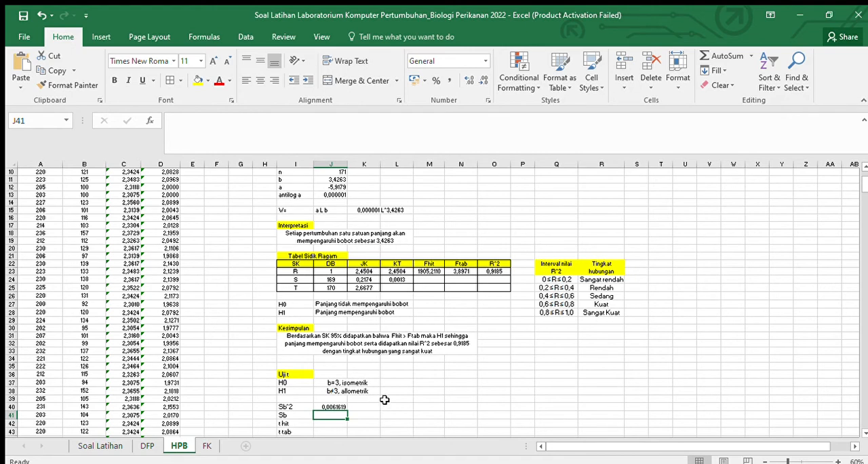
Step: Format the Uji t result cells J40:J43 to show four decimal places
{"action": "scroll", "coordinate": [384, 399], "scroll_direction": "down", "scroll_amount": 2}
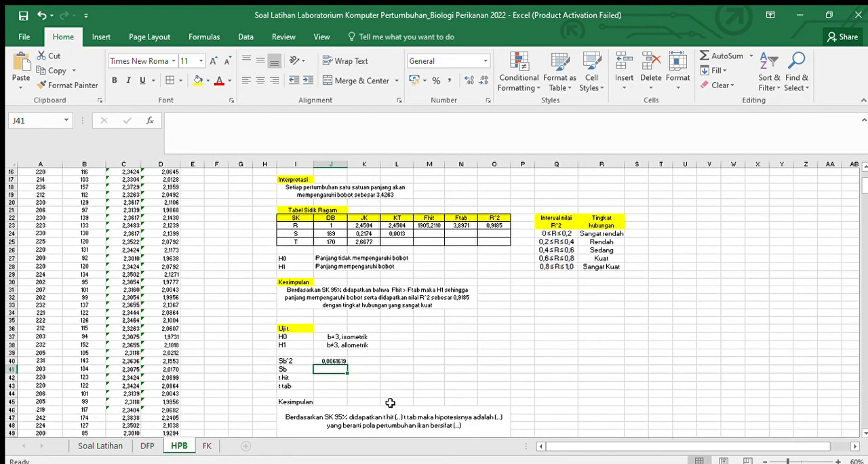
{"action": "left_click", "coordinate": [344, 362]}
{"action": "left_click_drag", "start_coordinate": [332, 364], "coordinate": [331, 385]}
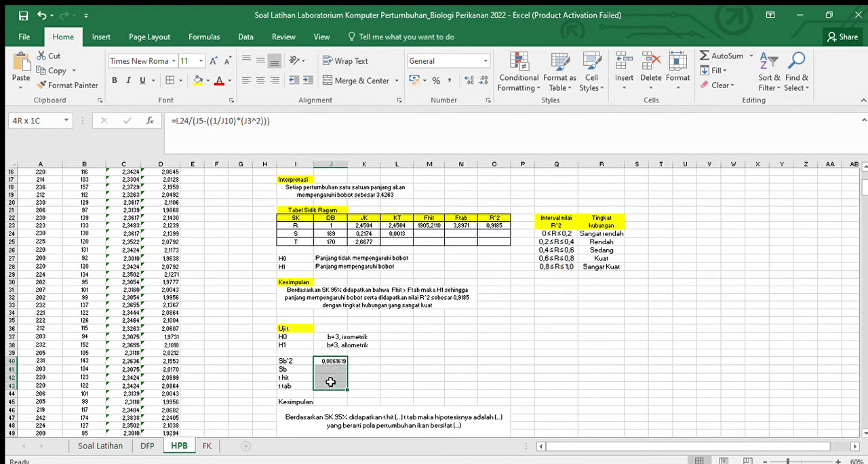
{"action": "left_click", "coordinate": [475, 80]}
{"action": "left_click", "coordinate": [474, 80]}
{"action": "left_click", "coordinate": [475, 81]}
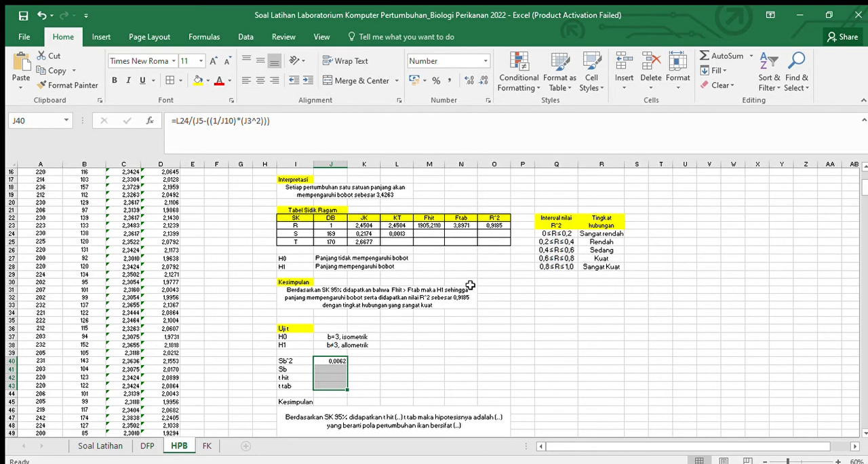
{"action": "left_click", "coordinate": [375, 376]}
Step: Calculate Sb in J41 as the square root of Sb^2, using SQRT on J40
{"action": "scroll", "coordinate": [376, 377], "scroll_direction": "down", "scroll_amount": 1}
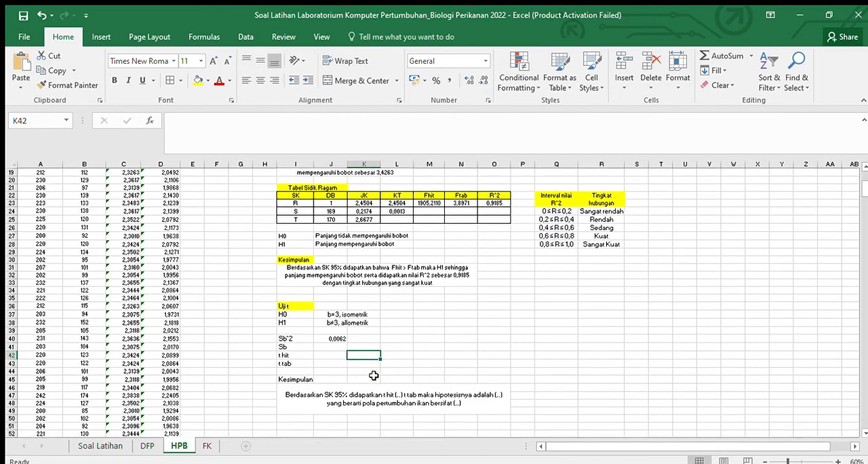
{"action": "left_click", "coordinate": [342, 347]}
{"action": "type", "text": "="}
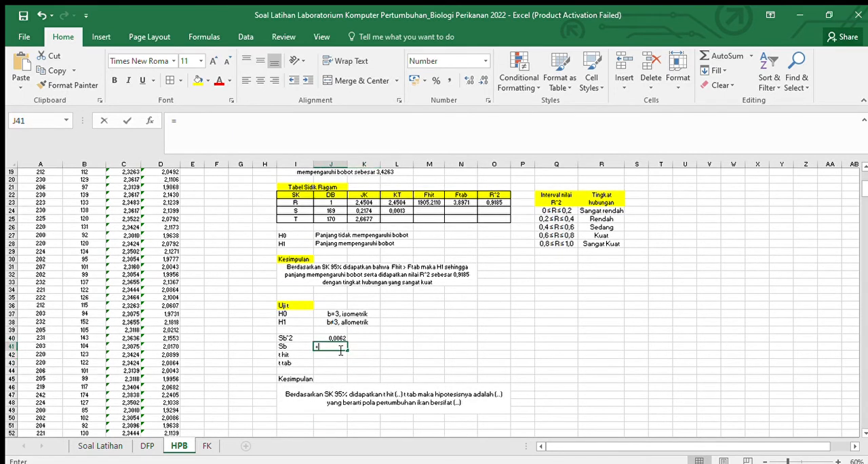
{"action": "type", "text": "sqrt"}
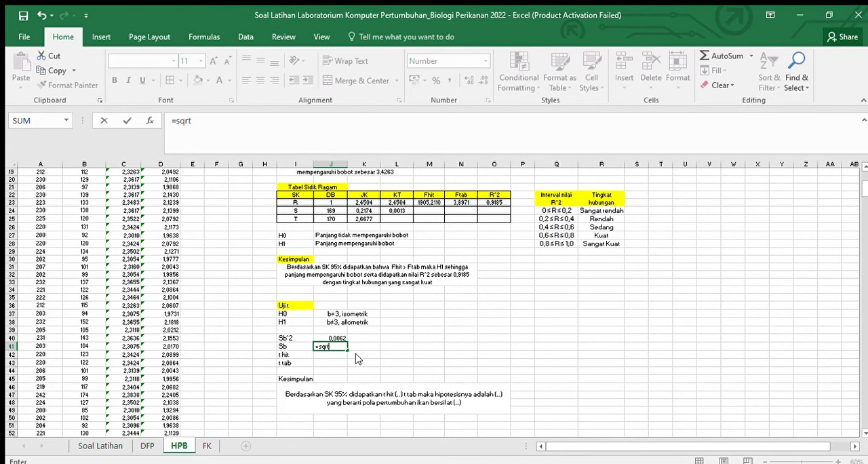
{"action": "type", "text": "("}
{"action": "left_click", "coordinate": [335, 337]}
{"action": "key", "text": "ctrl+Return"}
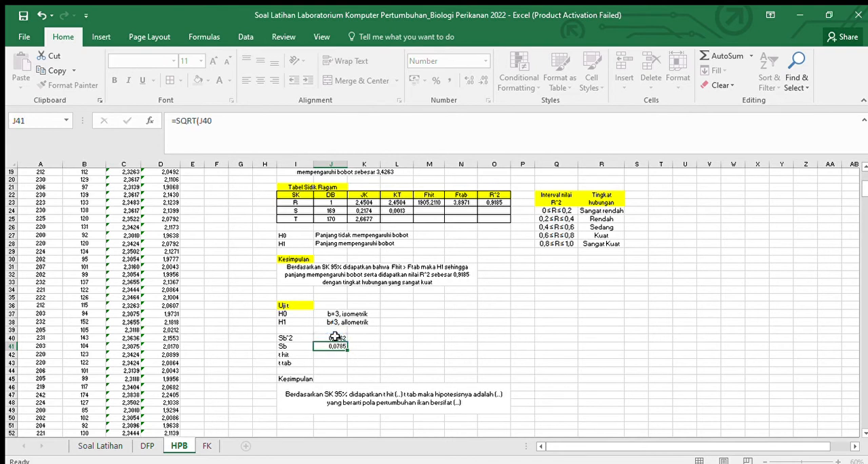
{"action": "key", "text": "Return"}
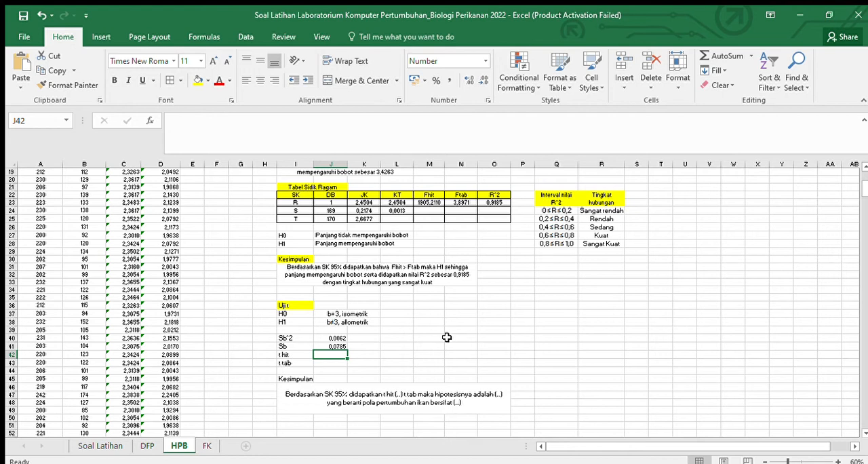
Step: Calculate t hit in J42 with the formula =ABS((J11-3)/J41)
{"action": "type", "text": "="}
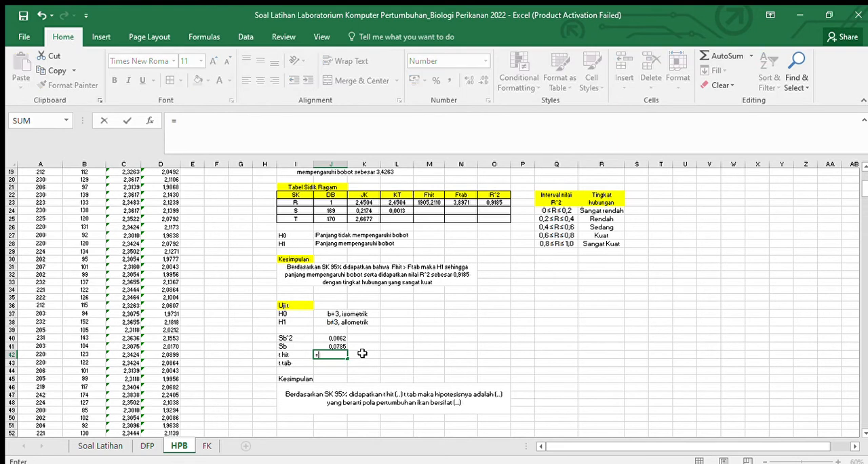
{"action": "type", "text": "ab"}
{"action": "key", "text": "Tab"}
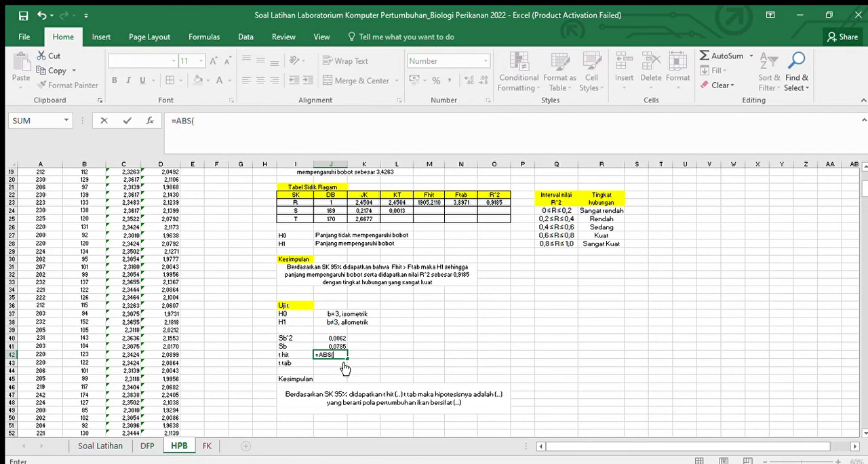
{"action": "type", "text": "("}
{"action": "scroll", "coordinate": [345, 367], "scroll_direction": "up", "scroll_amount": 5}
{"action": "left_click", "coordinate": [333, 225]}
{"action": "scroll", "coordinate": [501, 292], "scroll_direction": "down", "scroll_amount": 4}
{"action": "type", "text": "-3"}
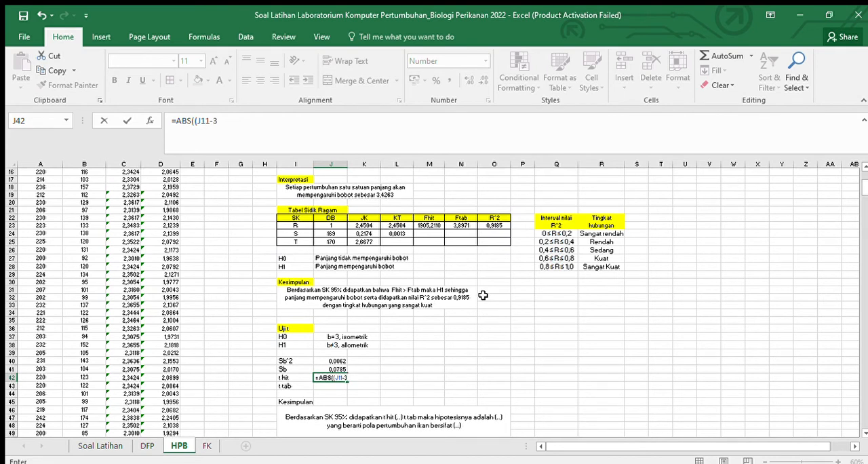
{"action": "type", "text": ")/"}
{"action": "left_click", "coordinate": [345, 368]}
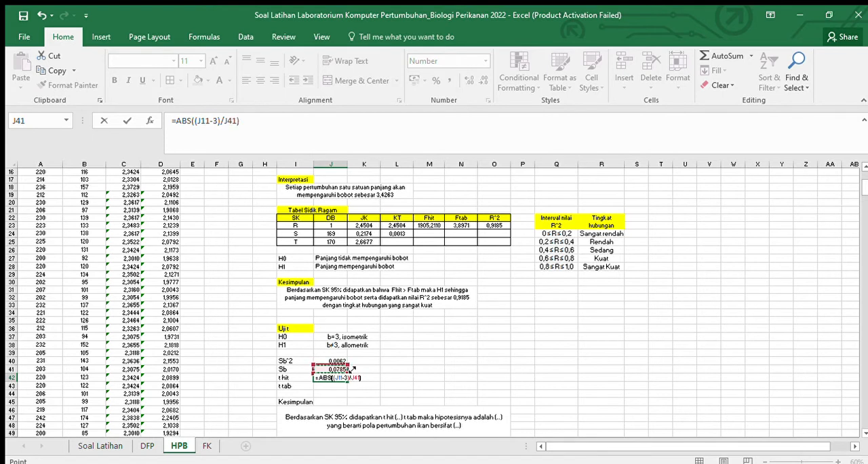
{"action": "type", "text": ")"}
{"action": "key", "text": "Return"}
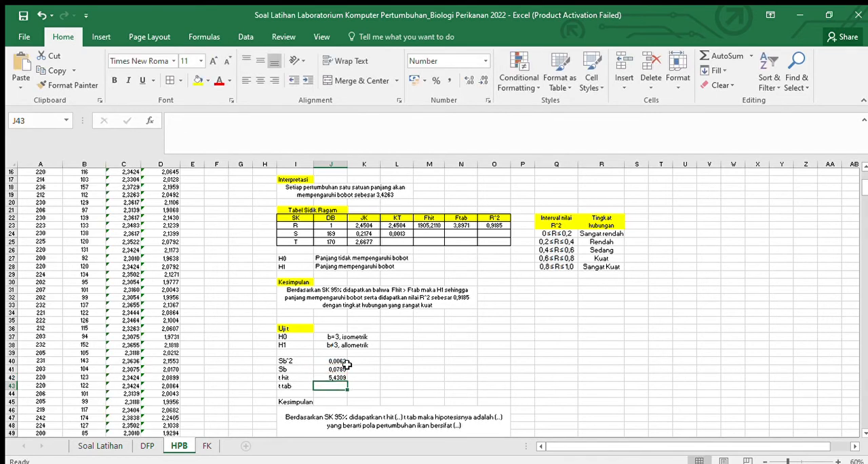
Step: Calculate t tab in J43 with the formula =TINV(0,05;J24), using the S row's degrees of freedom
{"action": "type", "text": "="}
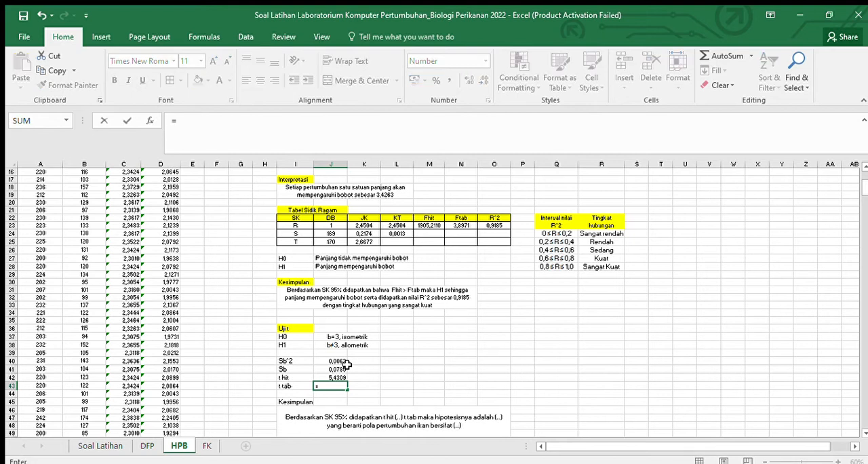
{"action": "type", "text": "tinv"}
{"action": "key", "text": "Tab"}
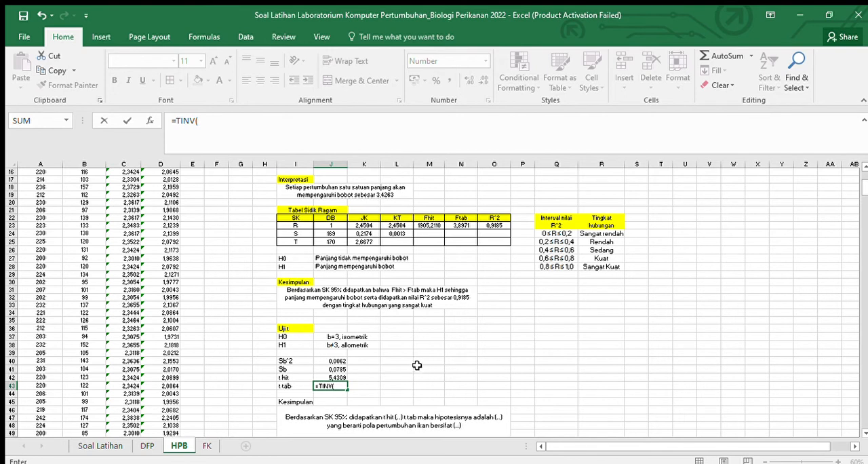
{"action": "type", "text": "0,05"}
{"action": "scroll", "coordinate": [410, 364], "scroll_direction": "up", "scroll_amount": 1}
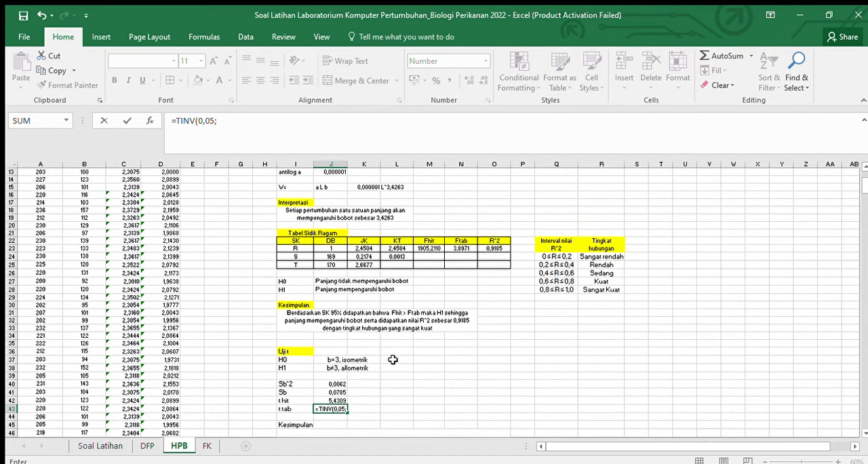
{"action": "scroll", "coordinate": [402, 365], "scroll_direction": "up", "scroll_amount": 2}
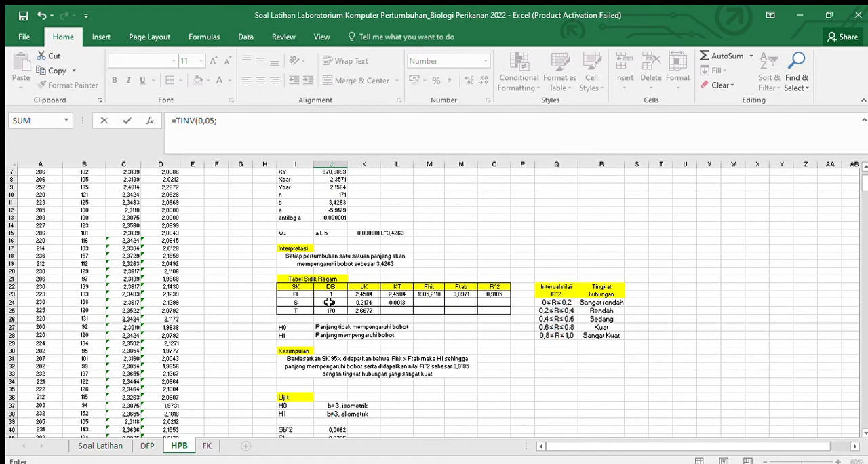
{"action": "left_click", "coordinate": [328, 302]}
{"action": "scroll", "coordinate": [519, 381], "scroll_direction": "down", "scroll_amount": 3}
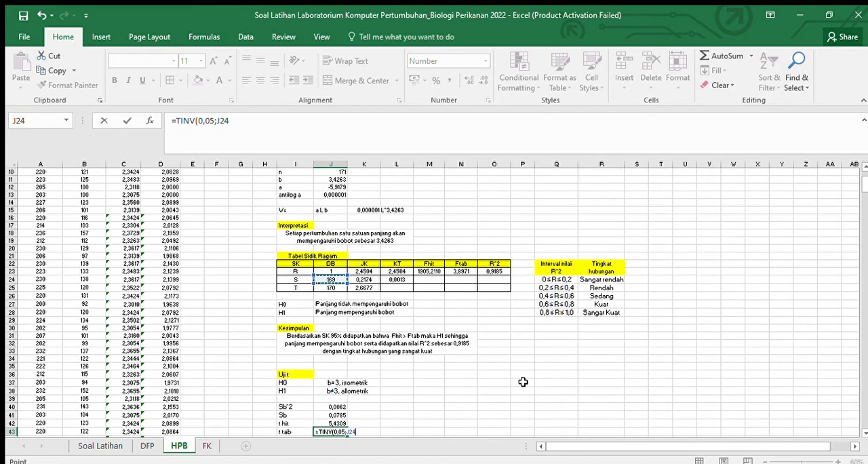
{"action": "key", "text": "Return"}
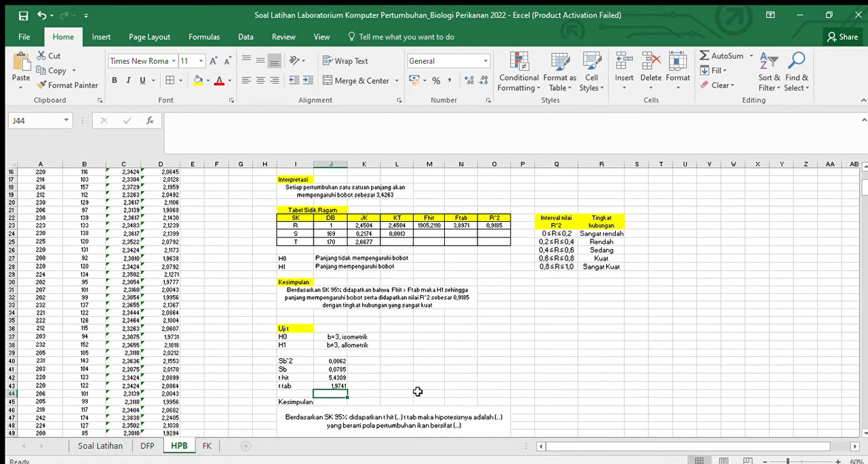
Step: Replace the placeholder between "t hit" and "t tab" in the I46 conclusion with ">"
{"action": "scroll", "coordinate": [418, 392], "scroll_direction": "down", "scroll_amount": 1}
{"action": "left_click", "coordinate": [378, 398]}
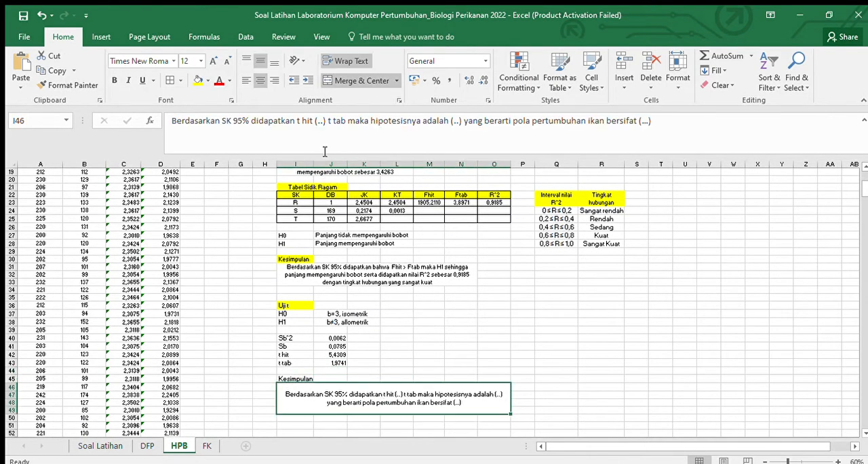
{"action": "left_click", "coordinate": [326, 123]}
{"action": "key", "text": "BackSpace"}
{"action": "key", "text": "BackSpace"}
{"action": "key", "text": "BackSpace"}
{"action": "key", "text": "BackSpace"}
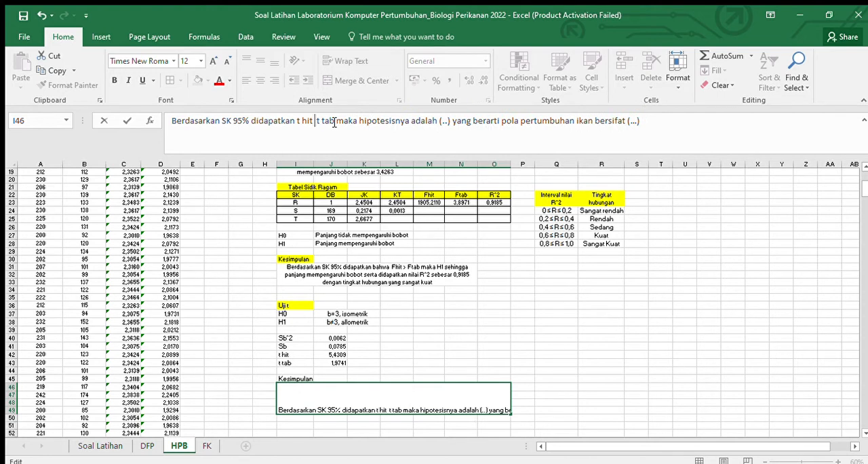
{"action": "type", "text": ">"}
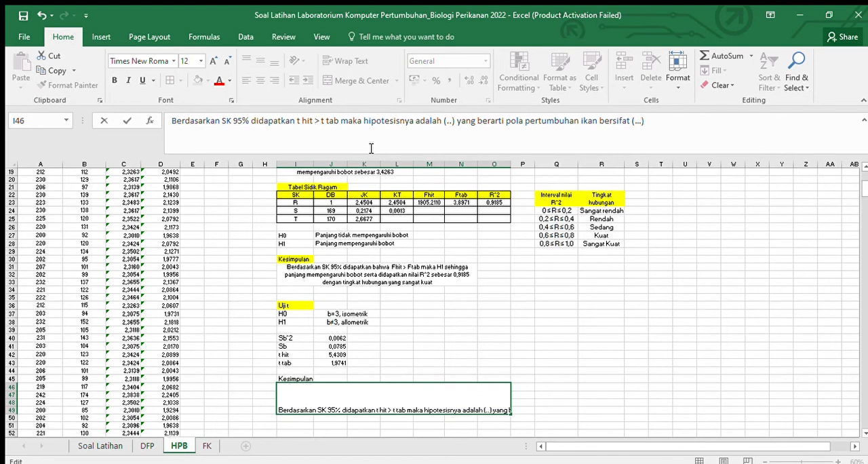
{"action": "left_click", "coordinate": [624, 354]}
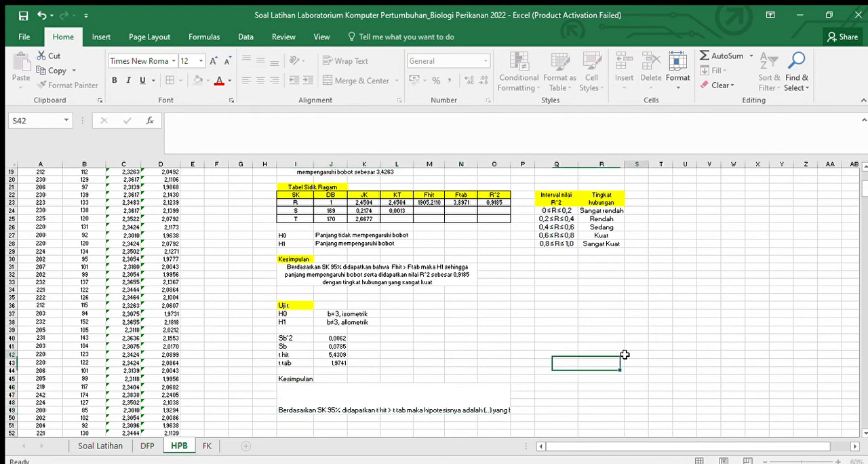
Step: Replace the placeholder after "hipotesisnya adalah" in the I46 conclusion with "H1"
{"action": "scroll", "coordinate": [589, 358], "scroll_direction": "down", "scroll_amount": 1}
{"action": "left_click", "coordinate": [436, 373]}
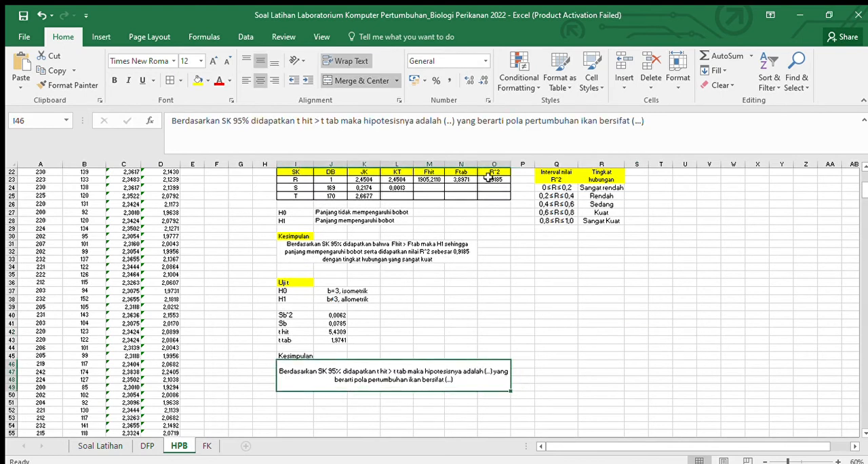
{"action": "left_click", "coordinate": [453, 123]}
{"action": "key", "text": "BackSpace"}
{"action": "key", "text": "BackSpace"}
{"action": "type", "text": "H"}
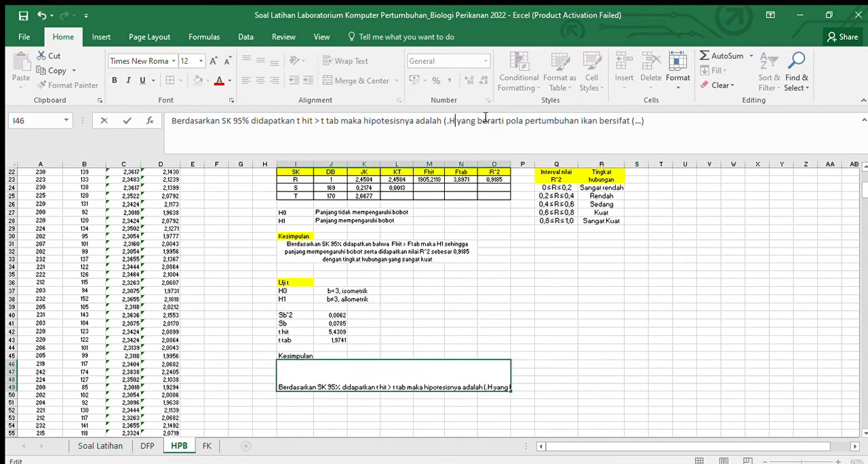
{"action": "type", "text": "1"}
{"action": "key", "text": "Left"}
{"action": "key", "text": "Left"}
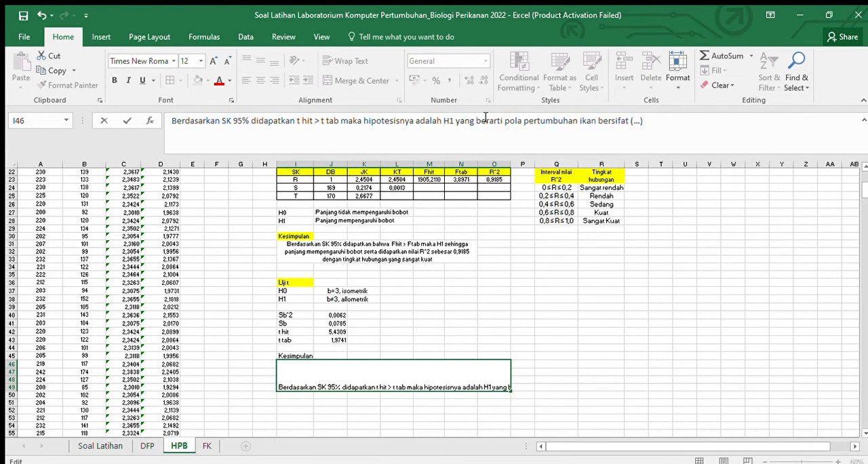
Step: Replace the final placeholder after "bersifat" in the I46 conclusion with "allometrik" and commit the text
{"action": "left_click", "coordinate": [485, 120]}
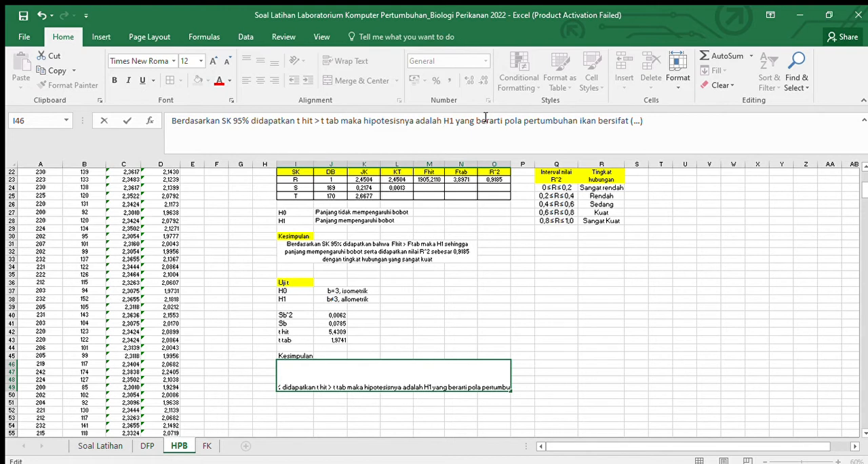
{"action": "key", "text": "Right"}
{"action": "key", "text": "Right"}
{"action": "key", "text": "Right"}
{"action": "key", "text": "Right"}
{"action": "key", "text": "Right"}
{"action": "key", "text": "Right"}
{"action": "key", "text": "Right"}
{"action": "key", "text": "Right"}
{"action": "key", "text": "Right"}
{"action": "key", "text": "Right"}
{"action": "key", "text": "Right"}
{"action": "key", "text": "Right"}
{"action": "key", "text": "Right"}
{"action": "key", "text": "Right"}
{"action": "key", "text": "Right"}
{"action": "key", "text": "Right"}
{"action": "key", "text": "Right"}
{"action": "key", "text": "Right"}
{"action": "key", "text": "BackSpace"}
{"action": "key", "text": "BackSpace"}
{"action": "key", "text": "BackSpace"}
{"action": "key", "text": "BackSpace"}
{"action": "key", "text": "BackSpace"}
{"action": "type", "text": "allom"}
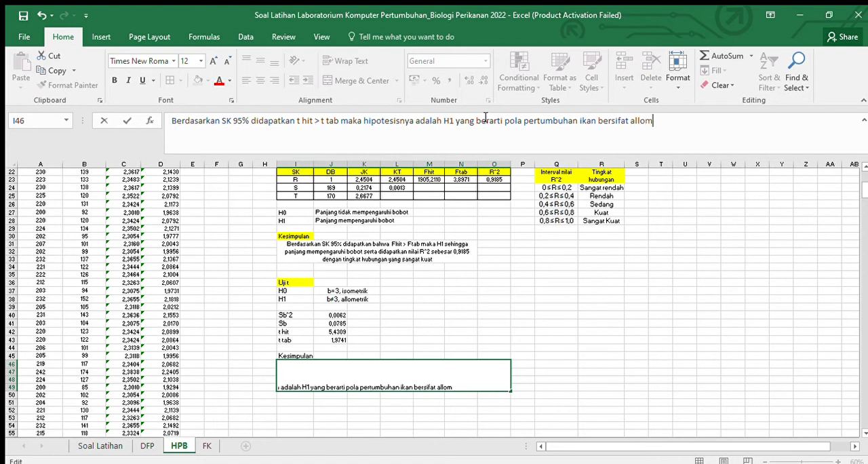
{"action": "type", "text": "etrik"}
{"action": "left_click", "coordinate": [738, 273]}
Step: Append "positif, atau pertambahan bobot lebih dominan daripada panjang" to the end of the I46 conclusion and commit it
{"action": "scroll", "coordinate": [600, 272], "scroll_direction": "up", "scroll_amount": 6}
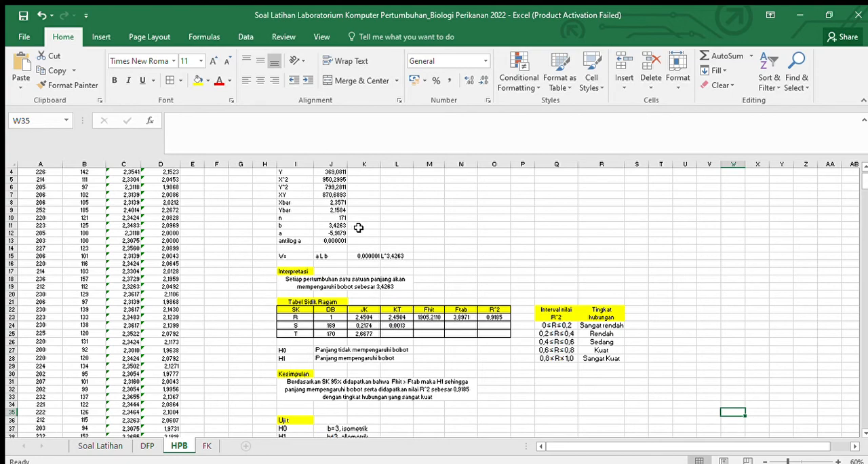
{"action": "scroll", "coordinate": [358, 230], "scroll_direction": "down", "scroll_amount": 1}
{"action": "scroll", "coordinate": [360, 228], "scroll_direction": "down", "scroll_amount": 5}
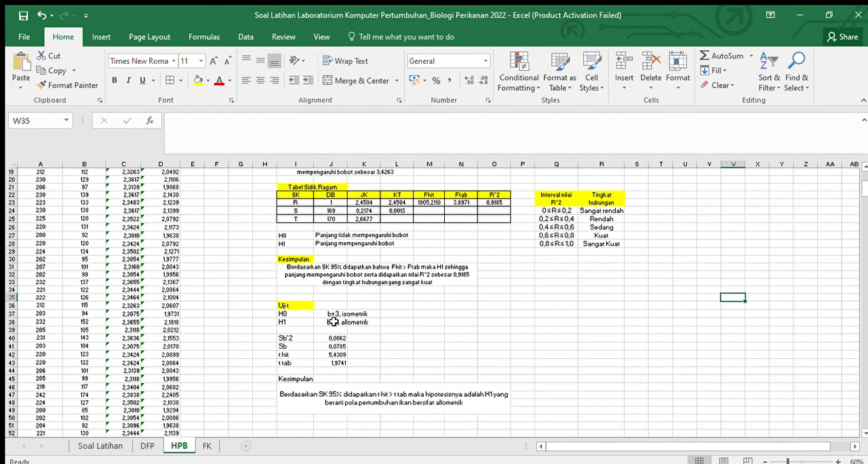
{"action": "left_click", "coordinate": [363, 402]}
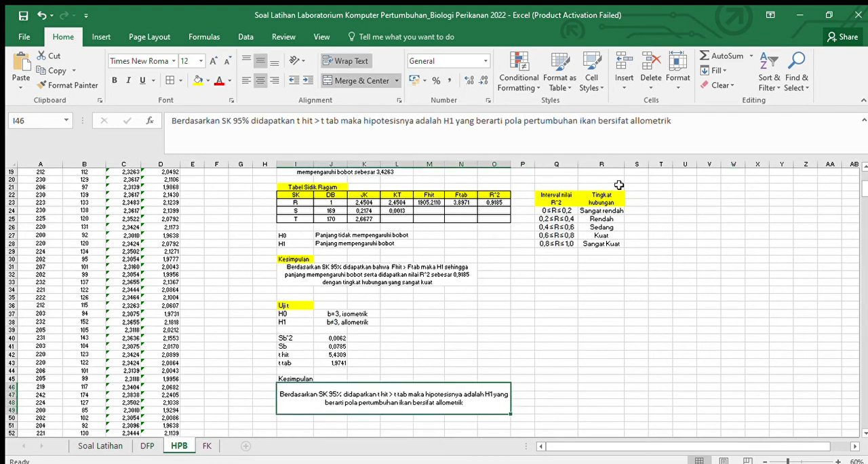
{"action": "left_click", "coordinate": [684, 126]}
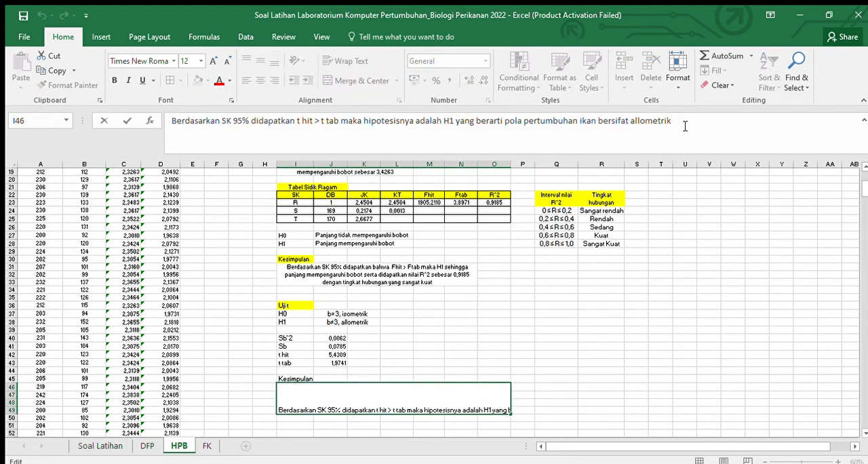
{"action": "type", "text": "pos"}
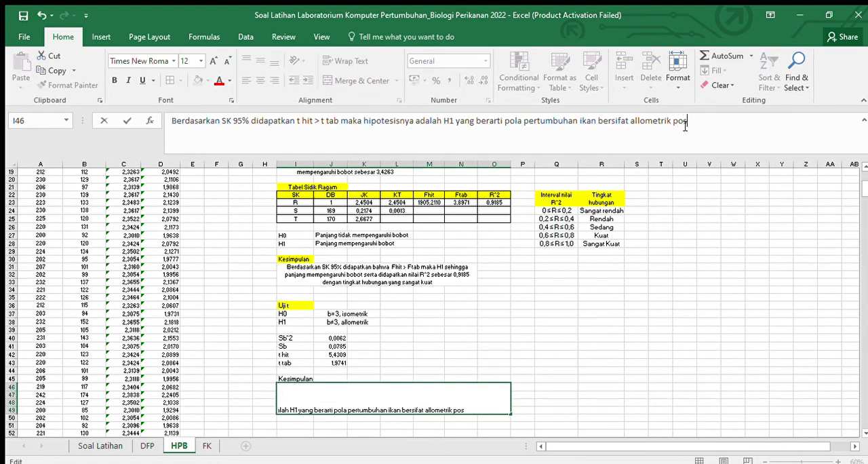
{"action": "type", "text": "itif, atau pertambah"}
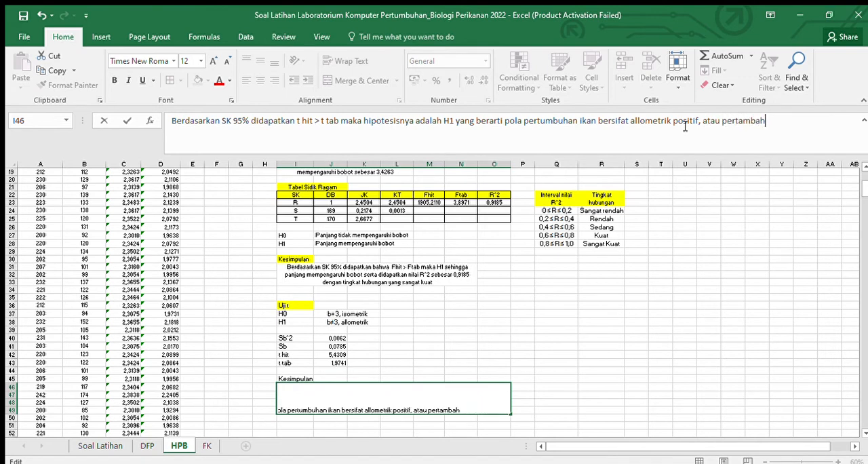
{"action": "type", "text": "an bobo"}
{"action": "type", "text": "t d"}
{"action": "type", "text": "lebih d"}
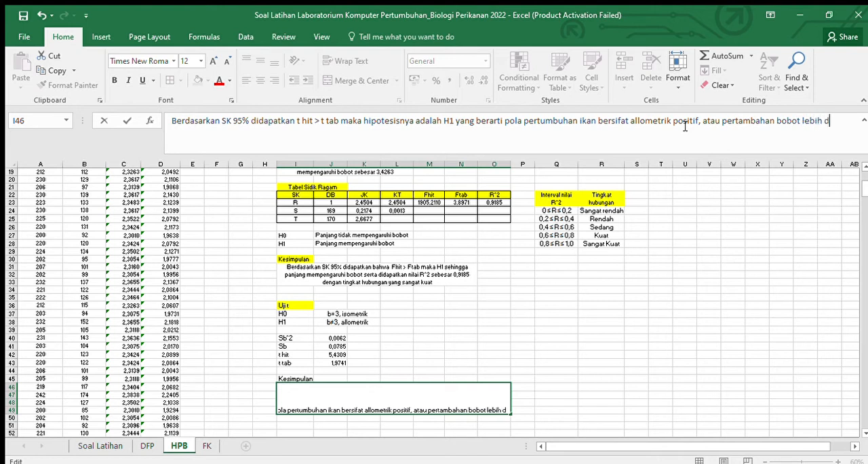
{"action": "type", "text": "omina"}
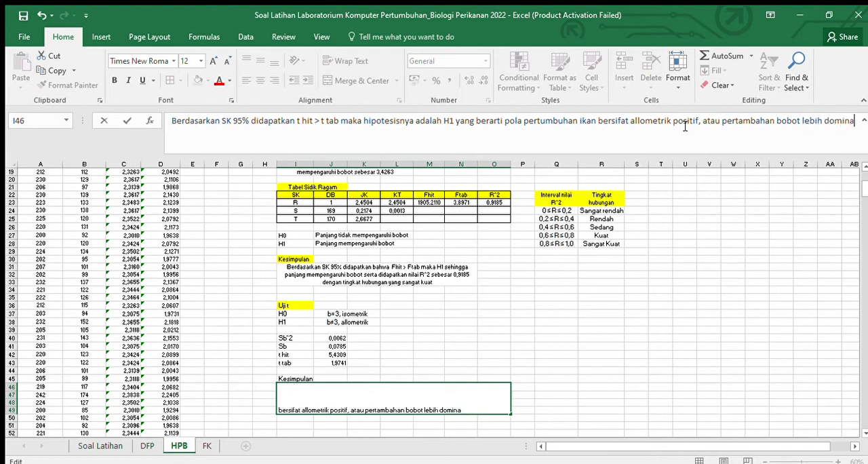
{"action": "type", "text": "n dari"}
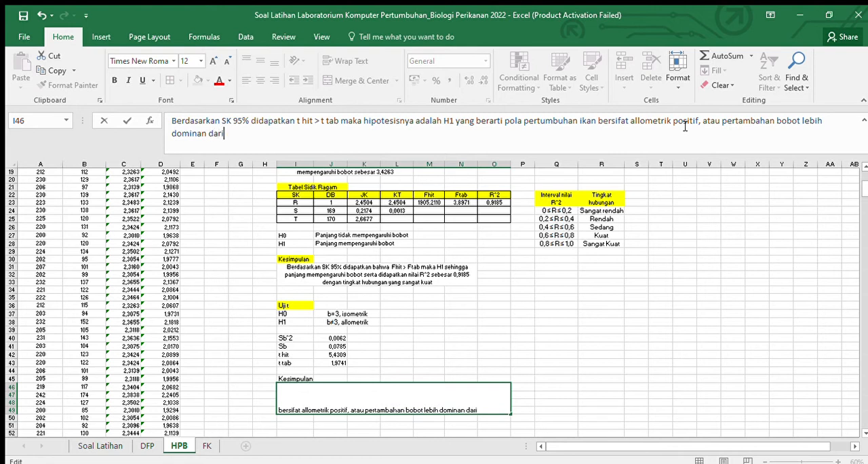
{"action": "type", "text": "pada panjang"}
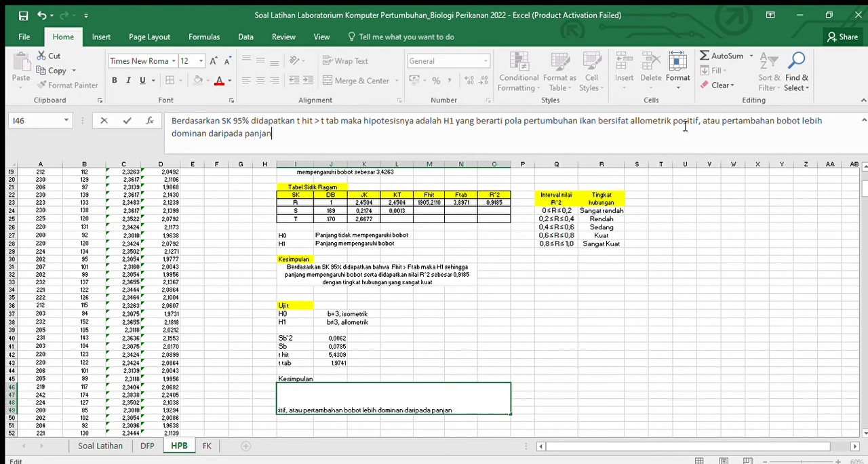
{"action": "left_click", "coordinate": [800, 331]}
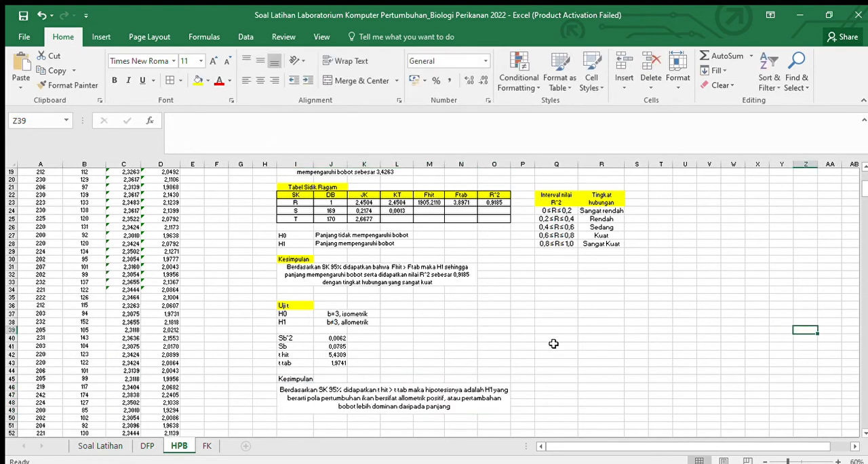
Step: Fill the Kesimpulan heading in I45 with yellow to match the other section headings
{"action": "left_click", "coordinate": [303, 381]}
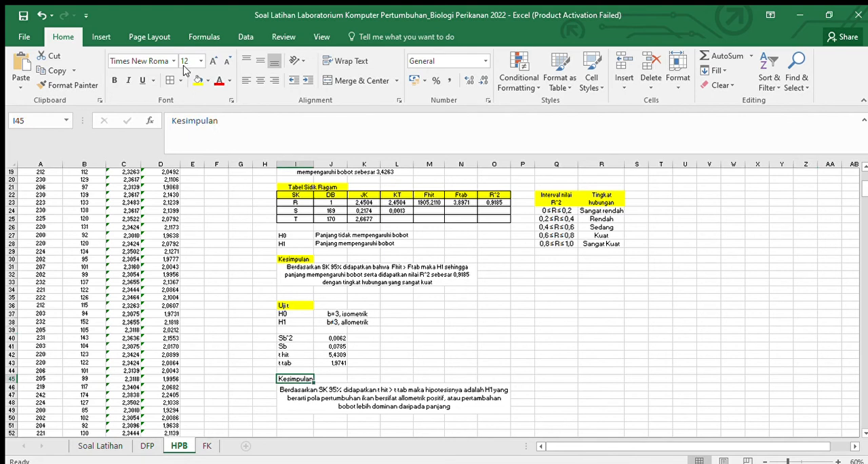
{"action": "scroll", "coordinate": [522, 336], "scroll_direction": "down", "scroll_amount": 4}
{"action": "left_click", "coordinate": [613, 312]}
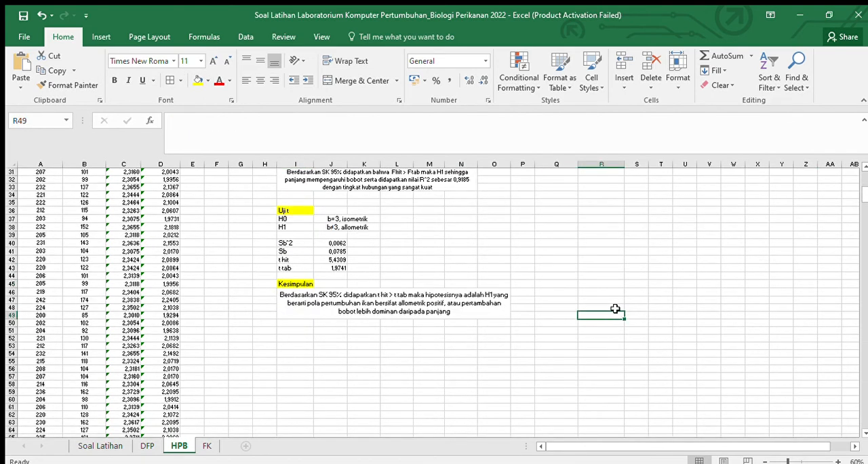
{"action": "scroll", "coordinate": [622, 303], "scroll_direction": "up", "scroll_amount": 8}
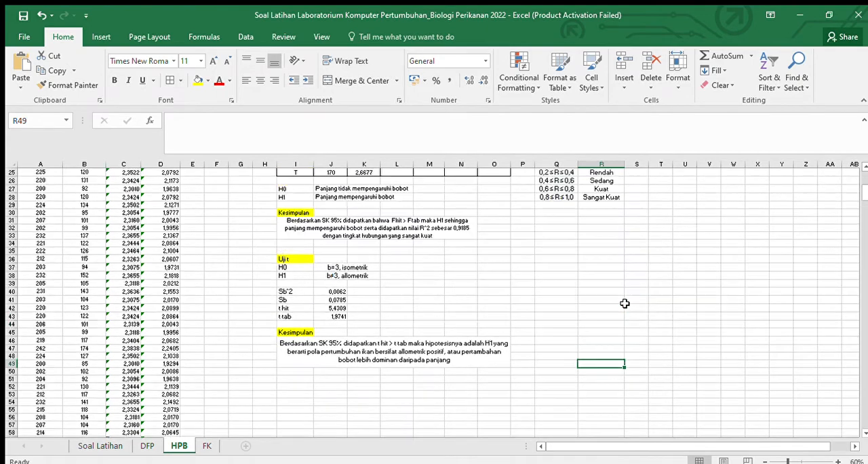
{"action": "scroll", "coordinate": [625, 304], "scroll_direction": "down", "scroll_amount": 11}
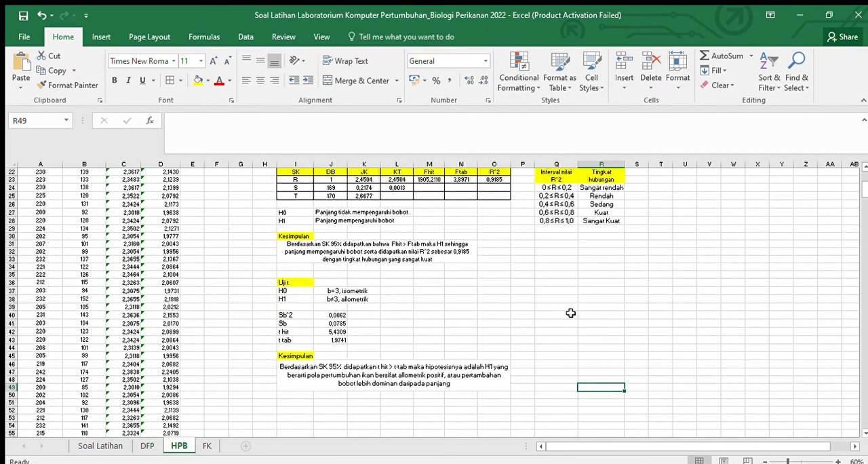
Step: Insert an empty scatter chart on the HPB sheet with cell I52 selected below the t-test conclusion
{"action": "left_click", "coordinate": [310, 285]}
{"action": "left_click", "coordinate": [293, 267]}
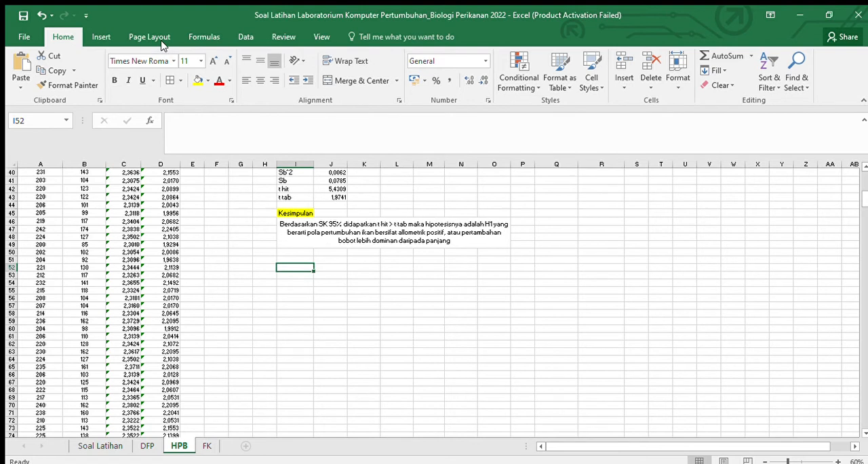
{"action": "left_click", "coordinate": [102, 36]}
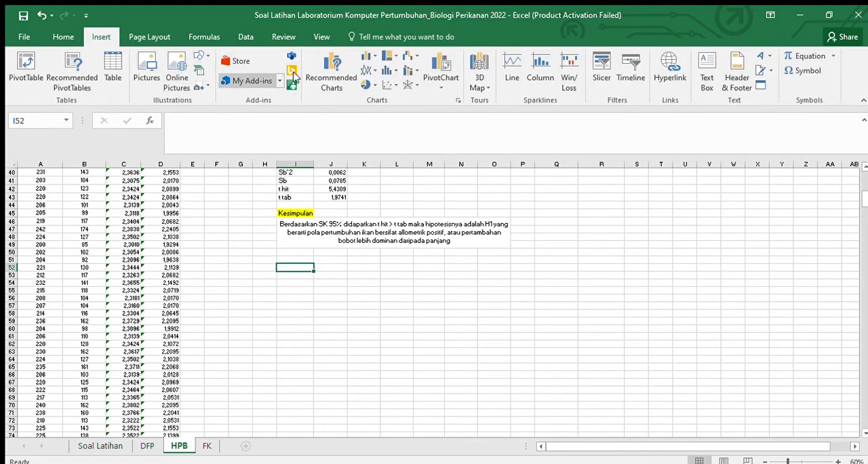
{"action": "left_click", "coordinate": [385, 84]}
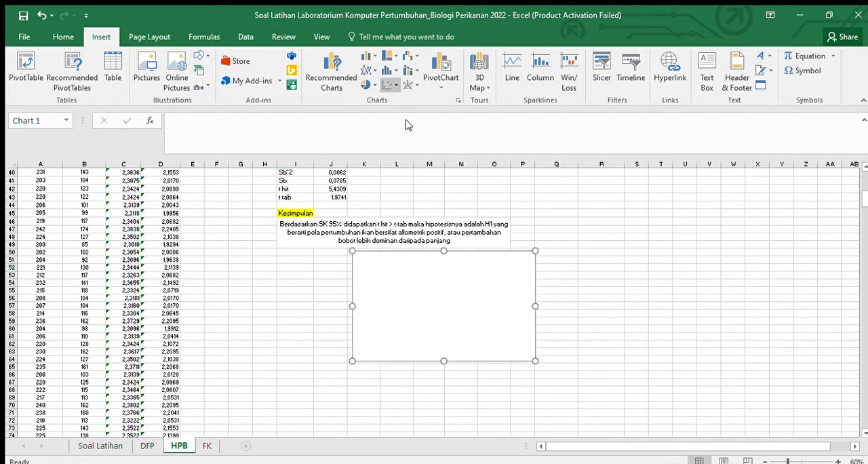
Step: Place the empty chart directly under the t-test conclusion from row 51 and enlarge it to span columns I to O
{"action": "scroll", "coordinate": [450, 188], "scroll_direction": "down", "scroll_amount": 3}
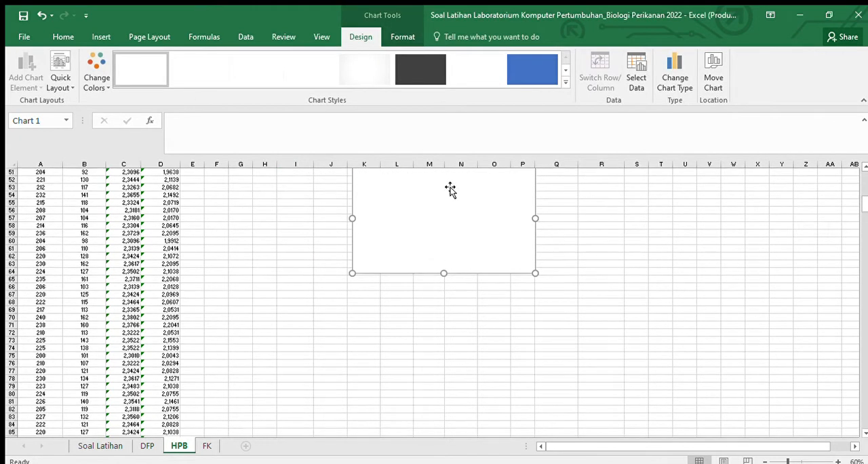
{"action": "scroll", "coordinate": [441, 265], "scroll_direction": "up", "scroll_amount": 2}
{"action": "left_click_drag", "start_coordinate": [441, 266], "coordinate": [364, 270]}
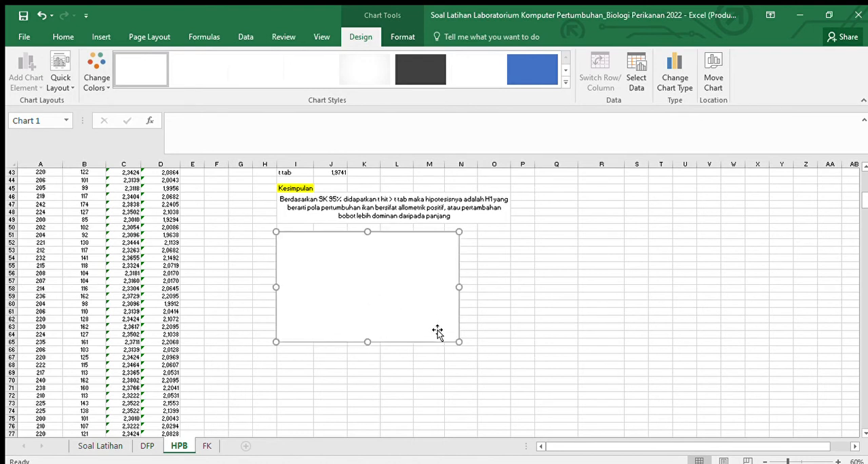
{"action": "left_click_drag", "start_coordinate": [456, 340], "coordinate": [508, 363]}
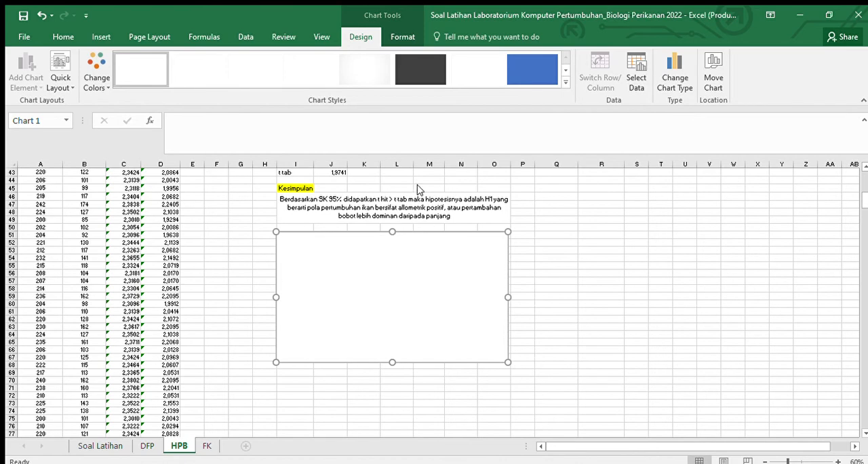
Step: Add a data series to the chart with the total lengths in A2:A172 as its X values
{"action": "left_click", "coordinate": [536, 237]}
{"action": "scroll", "coordinate": [412, 197], "scroll_direction": "up", "scroll_amount": 6}
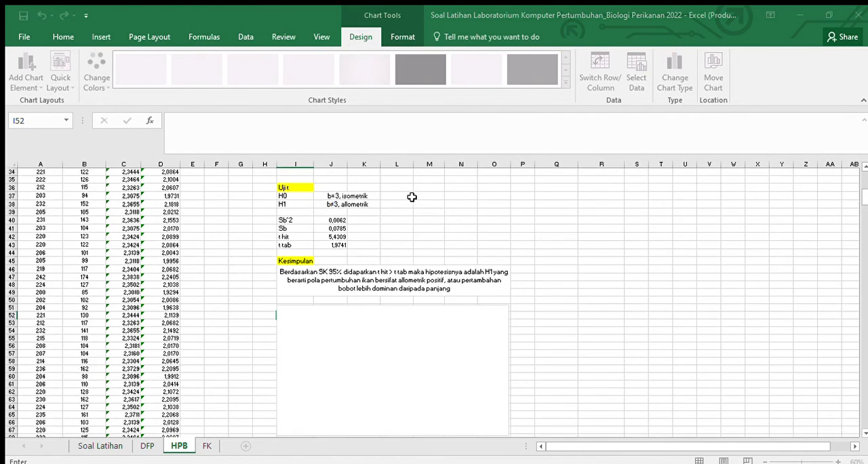
{"action": "scroll", "coordinate": [448, 249], "scroll_direction": "up", "scroll_amount": 5}
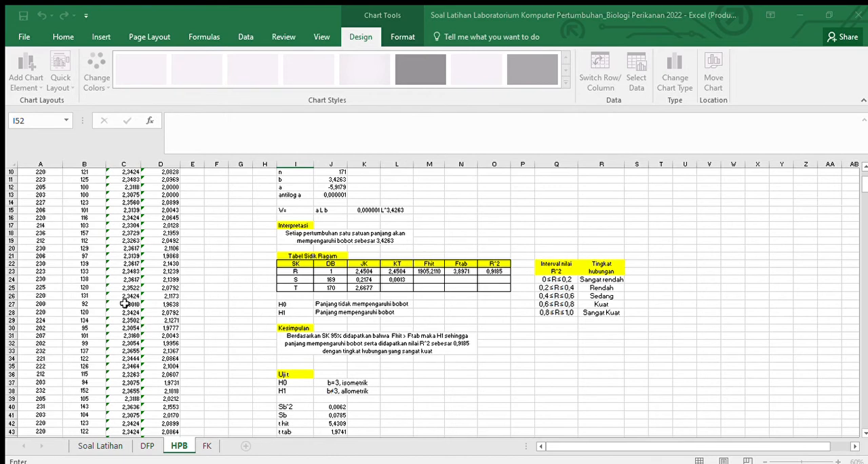
{"action": "scroll", "coordinate": [71, 226], "scroll_direction": "up", "scroll_amount": 3}
{"action": "left_click", "coordinate": [43, 196]}
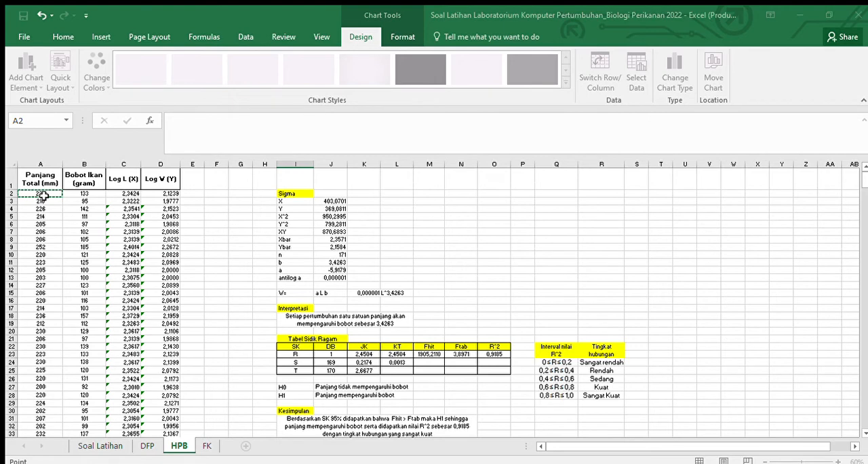
{"action": "key", "text": "ctrl+shift+Down"}
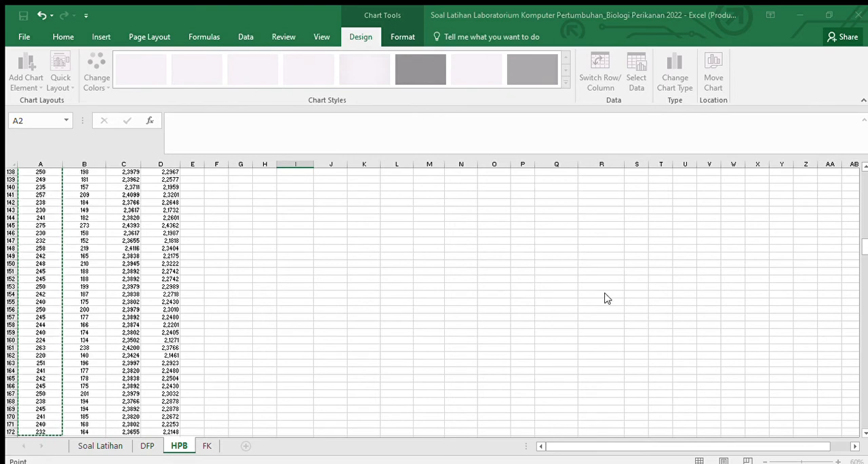
{"action": "key", "text": "Escape"}
{"action": "scroll", "coordinate": [238, 325], "scroll_direction": "up", "scroll_amount": 20}
{"action": "scroll", "coordinate": [239, 326], "scroll_direction": "up", "scroll_amount": 20}
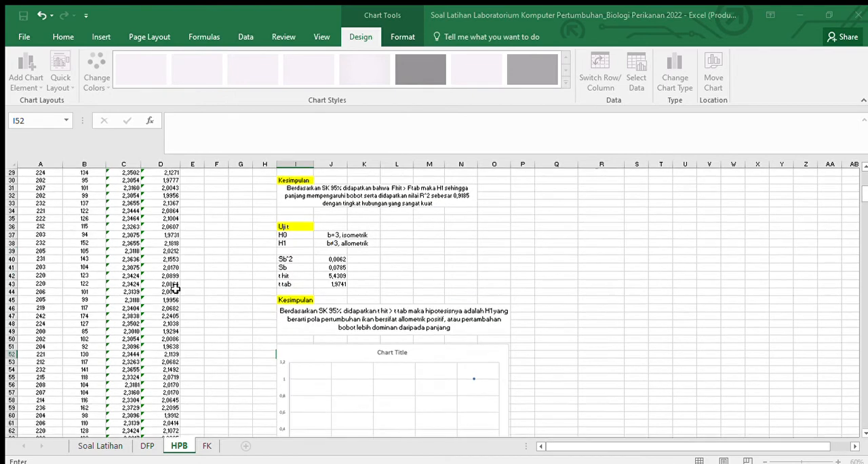
Step: Set the series' Y values to the fish weights in B2:B172 and confirm the chart's data source
{"action": "left_click", "coordinate": [88, 195]}
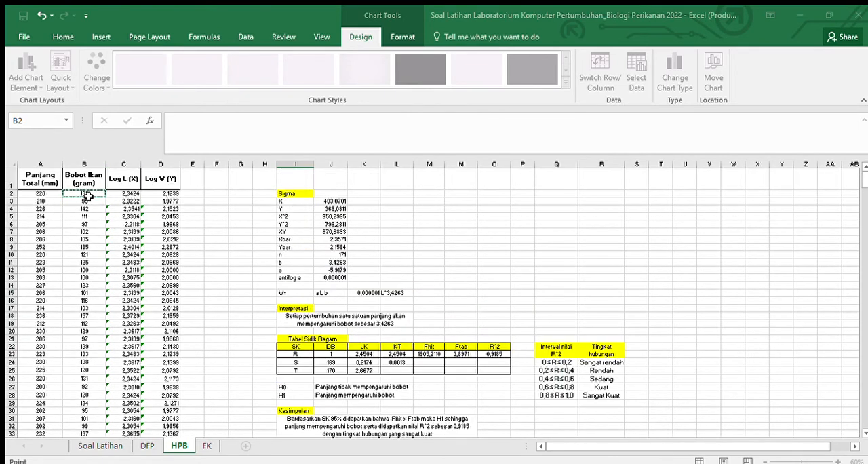
{"action": "key", "text": "ctrl+shift+Down"}
{"action": "key", "text": "Escape"}
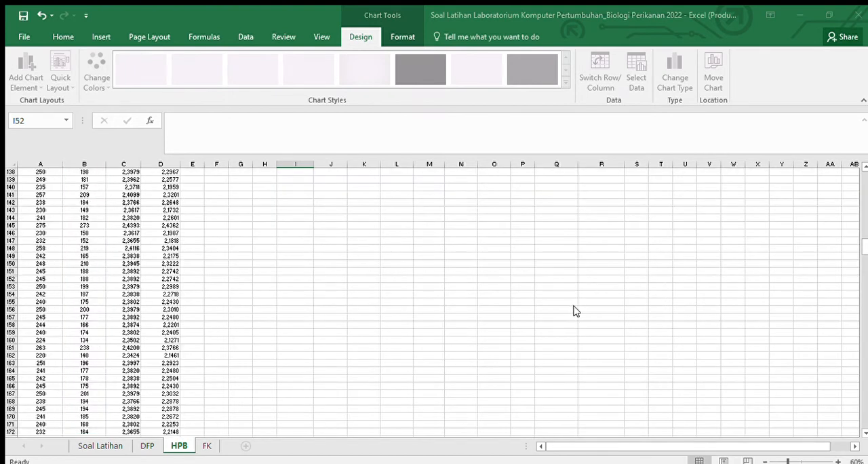
{"action": "left_click", "coordinate": [753, 338]}
{"action": "scroll", "coordinate": [637, 331], "scroll_direction": "up", "scroll_amount": 8}
{"action": "scroll", "coordinate": [639, 331], "scroll_direction": "up", "scroll_amount": 20}
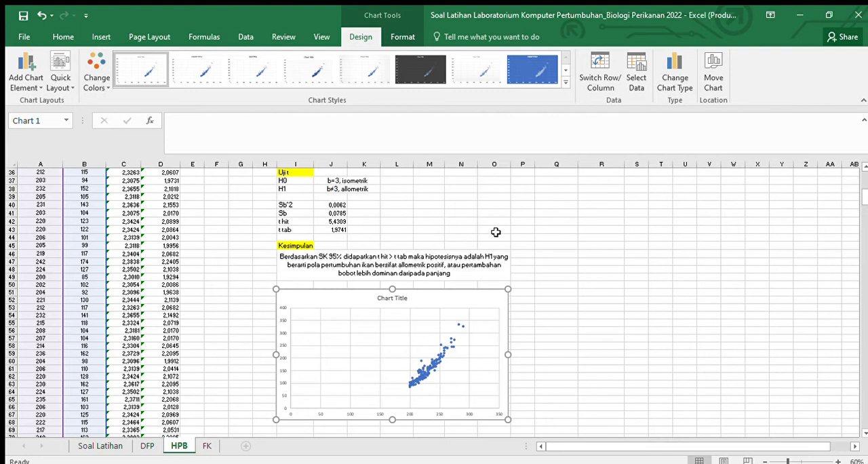
Step: Add axis titles to the scatter chart and remove its chart title and gridlines
{"action": "left_click", "coordinate": [420, 375]}
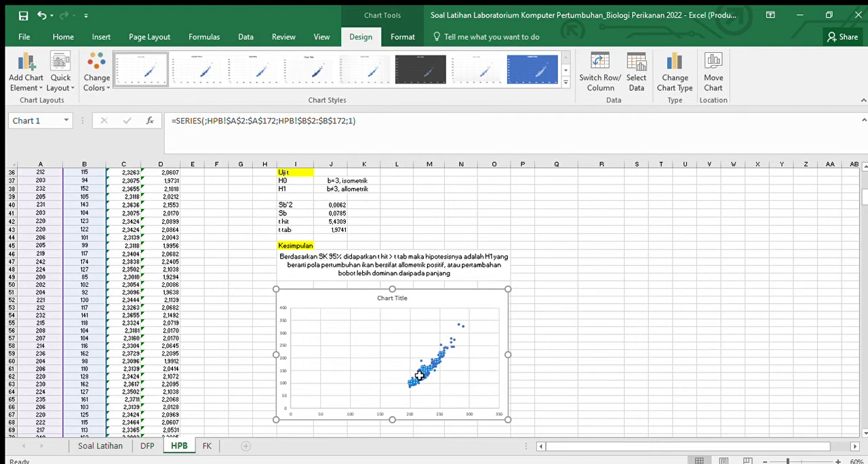
{"action": "scroll", "coordinate": [582, 381], "scroll_direction": "down", "scroll_amount": 1}
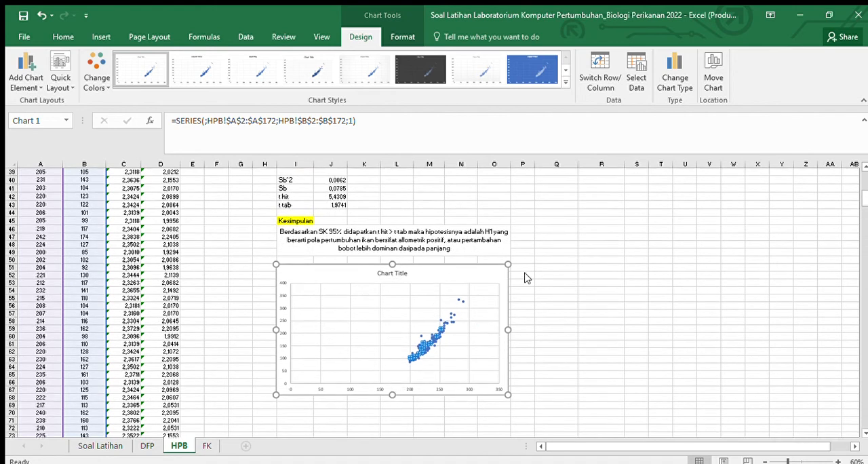
{"action": "left_click", "coordinate": [557, 301]}
{"action": "left_click", "coordinate": [555, 293]}
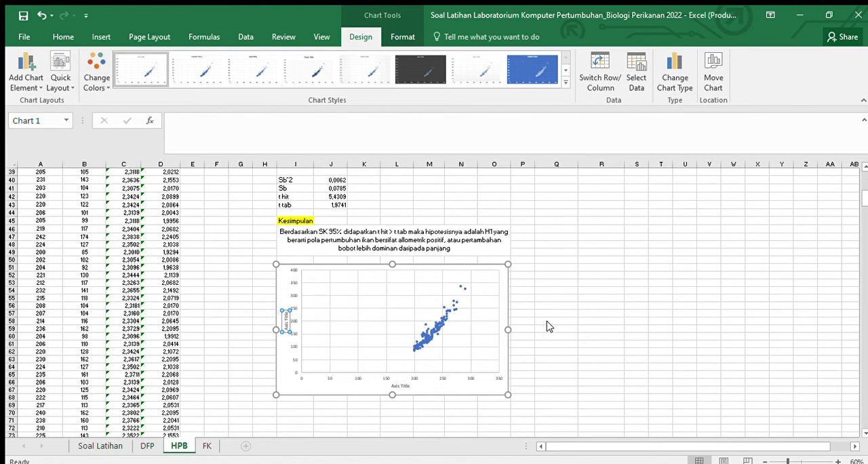
{"action": "left_click", "coordinate": [570, 315]}
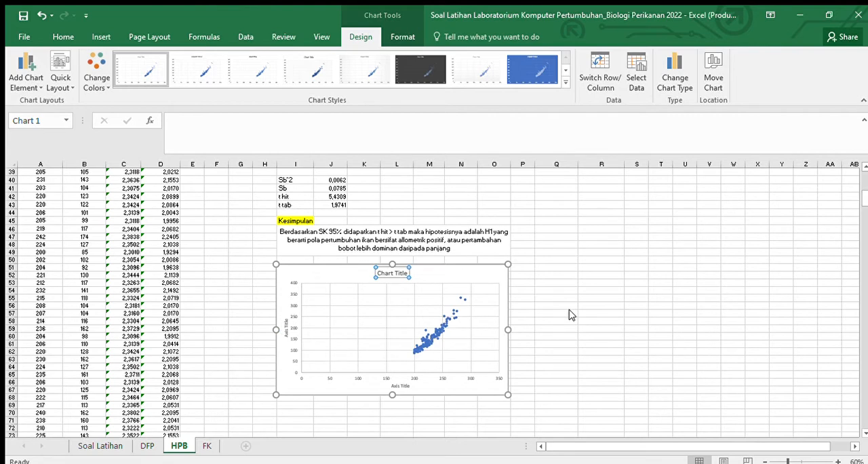
{"action": "left_click", "coordinate": [578, 347]}
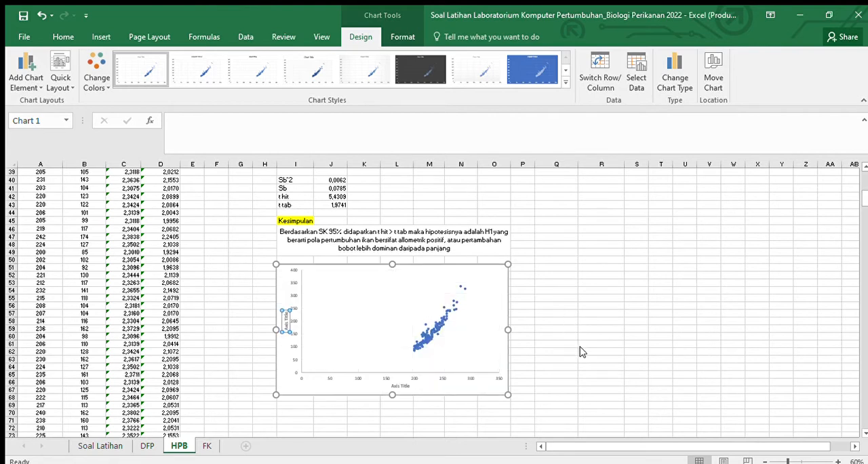
Step: Check the formatting of the total frequency chart on the DFP sheet and return to the HPB sheet
{"action": "left_click", "coordinate": [147, 445]}
{"action": "left_click", "coordinate": [409, 358]}
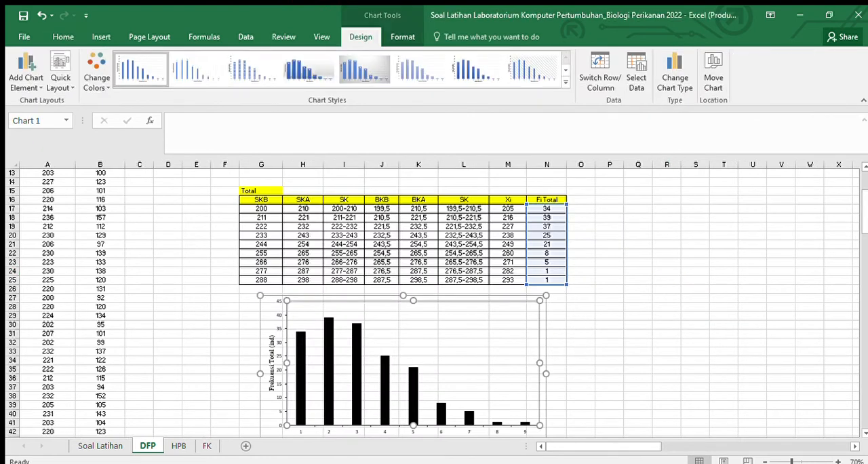
{"action": "left_click", "coordinate": [178, 445]}
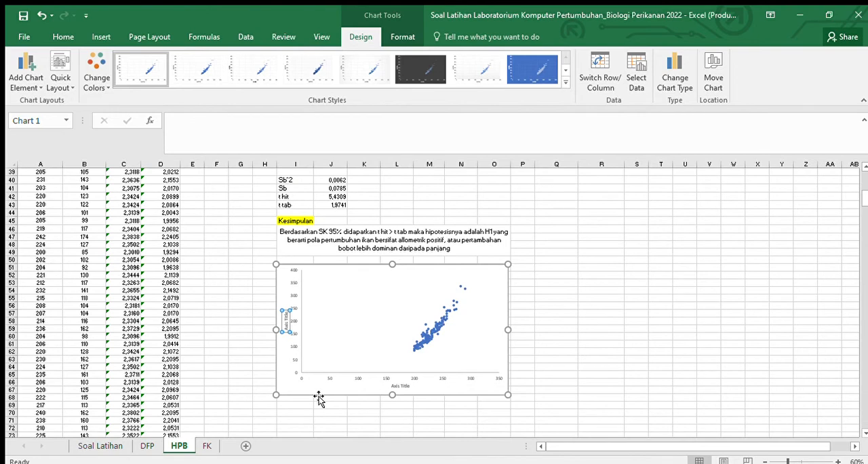
Step: Format the scatter chart's horizontal axis line as solid black with a slightly increased width
{"action": "scroll", "coordinate": [318, 398], "scroll_direction": "up", "scroll_amount": 1}
{"action": "scroll", "coordinate": [332, 398], "scroll_direction": "down", "scroll_amount": 1}
{"action": "double_click", "coordinate": [330, 378]}
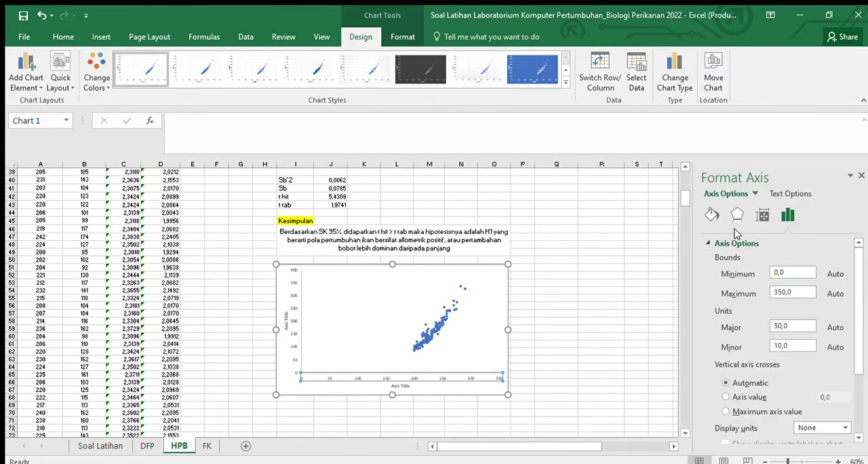
{"action": "left_click", "coordinate": [711, 215]}
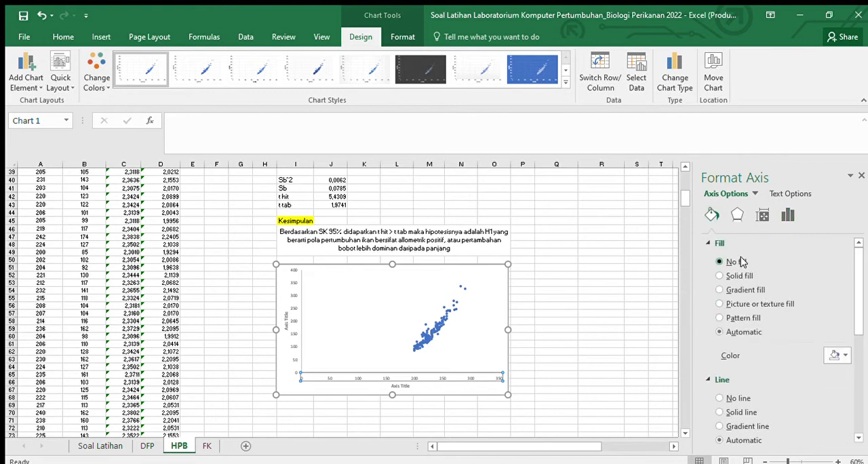
{"action": "scroll", "coordinate": [741, 262], "scroll_direction": "down", "scroll_amount": 2}
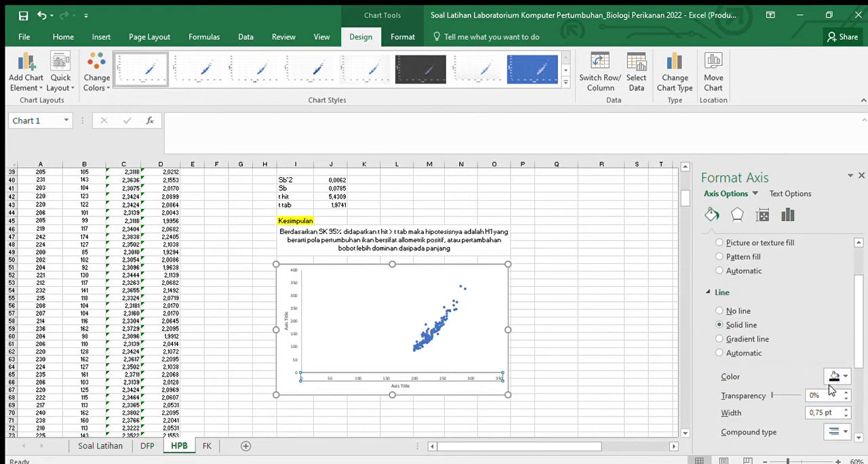
{"action": "left_click", "coordinate": [845, 409]}
{"action": "left_click", "coordinate": [860, 174]}
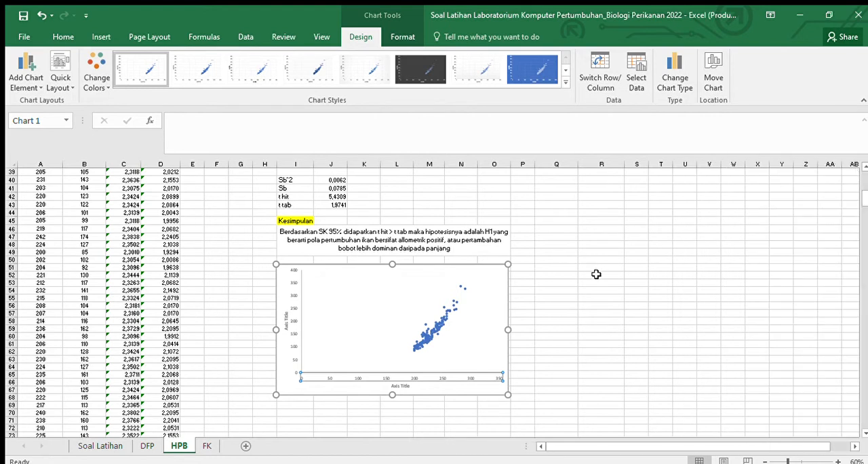
Step: Format the scatter chart's vertical axis line as solid black with a width of 1 pt
{"action": "left_click", "coordinate": [300, 324]}
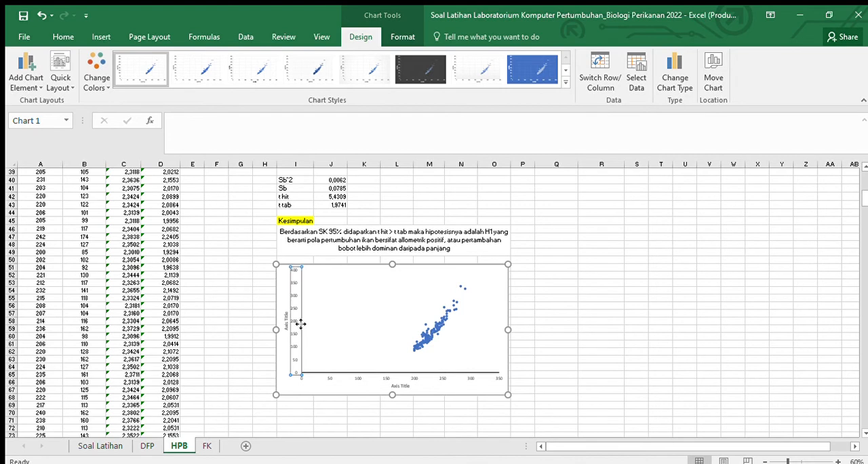
{"action": "double_click", "coordinate": [301, 324]}
{"action": "left_click", "coordinate": [712, 214]}
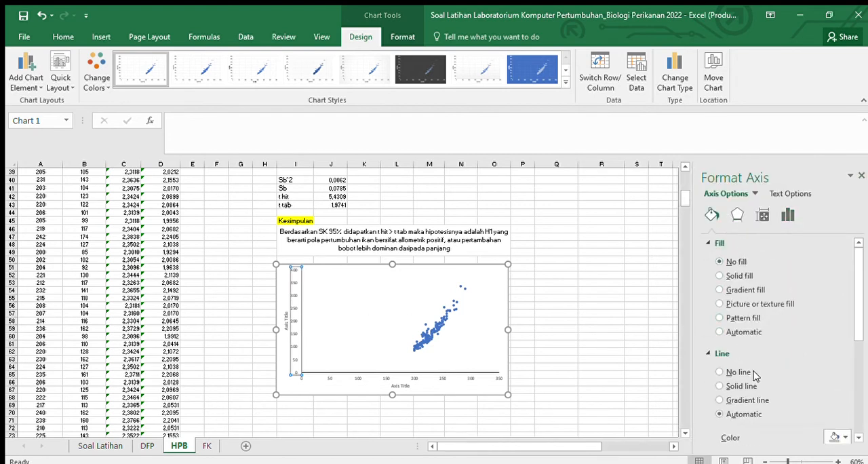
{"action": "scroll", "coordinate": [752, 373], "scroll_direction": "down", "scroll_amount": 1}
{"action": "left_click", "coordinate": [741, 355]}
{"action": "scroll", "coordinate": [810, 356], "scroll_direction": "down", "scroll_amount": 3}
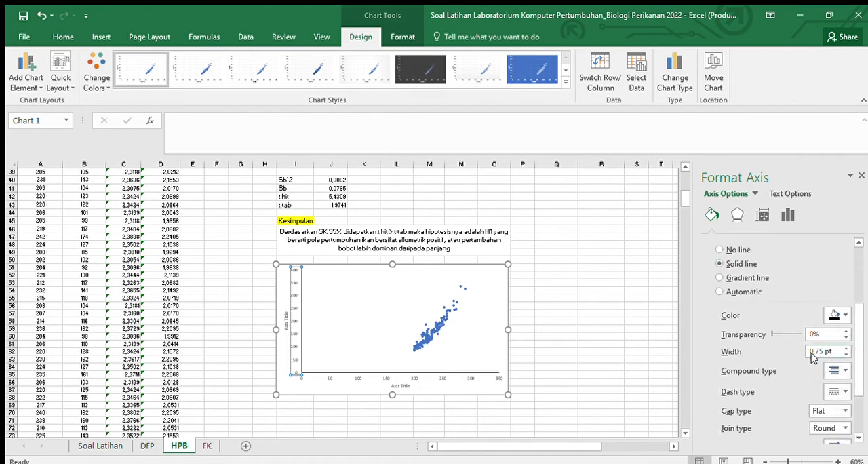
{"action": "left_click", "coordinate": [861, 177]}
{"action": "left_click", "coordinate": [710, 227]}
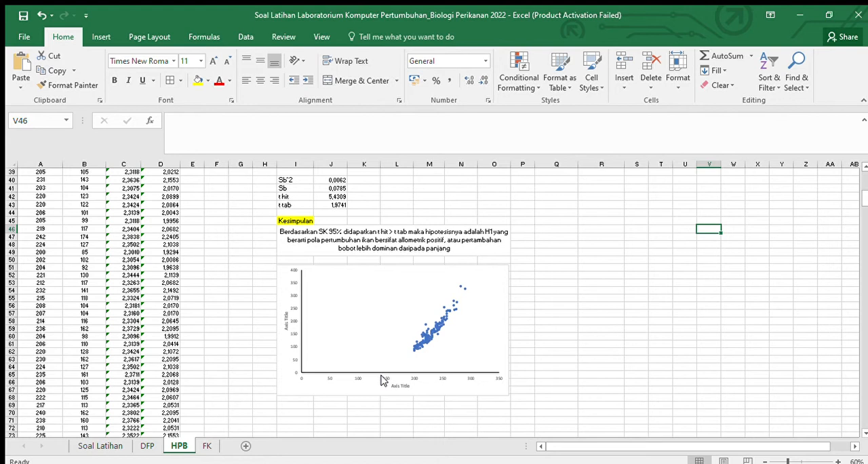
{"action": "left_click", "coordinate": [429, 324]}
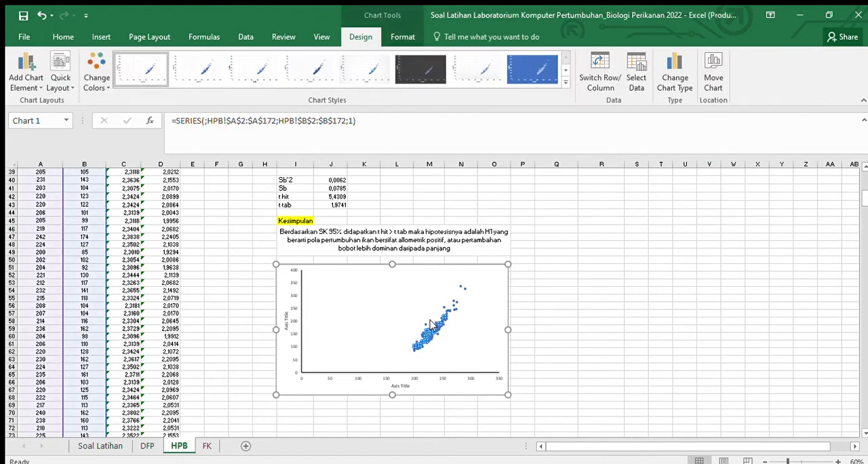
{"action": "double_click", "coordinate": [437, 332]}
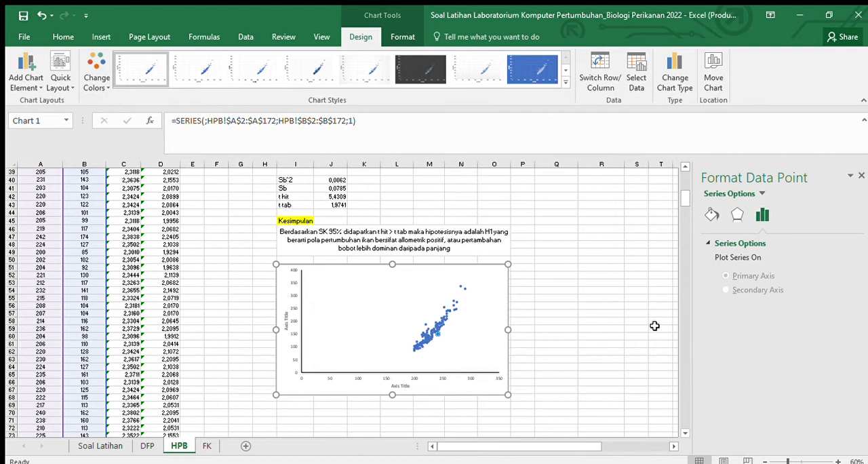
{"action": "left_click", "coordinate": [654, 326]}
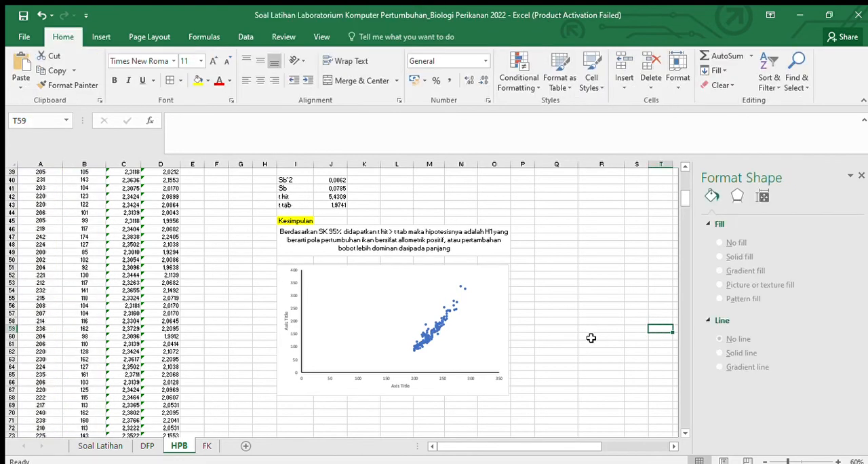
Step: Add a trendline to the length-weight data series and set its type to Power
{"action": "left_click", "coordinate": [444, 307]}
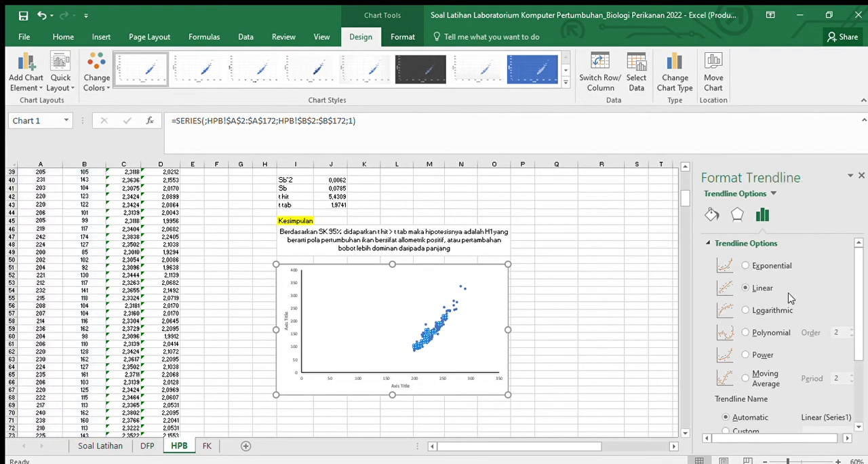
{"action": "scroll", "coordinate": [787, 305], "scroll_direction": "down", "scroll_amount": 5}
{"action": "scroll", "coordinate": [790, 308], "scroll_direction": "up", "scroll_amount": 5}
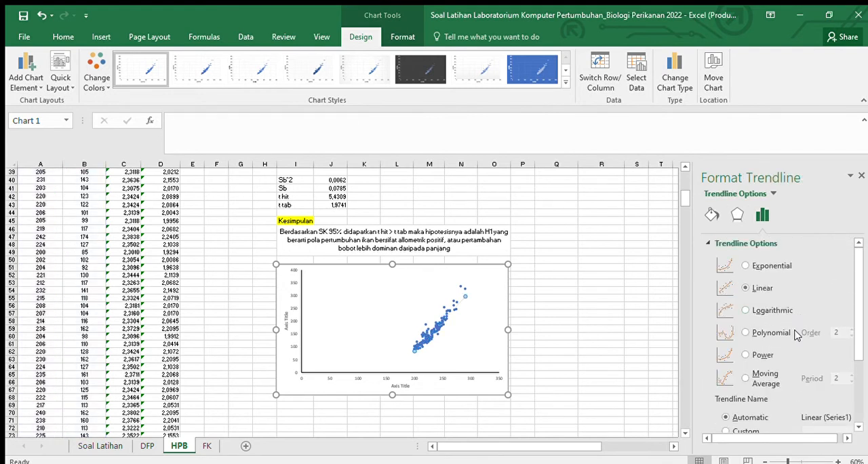
{"action": "scroll", "coordinate": [773, 351], "scroll_direction": "down", "scroll_amount": 2}
{"action": "scroll", "coordinate": [755, 348], "scroll_direction": "up", "scroll_amount": 2}
{"action": "left_click", "coordinate": [762, 353]}
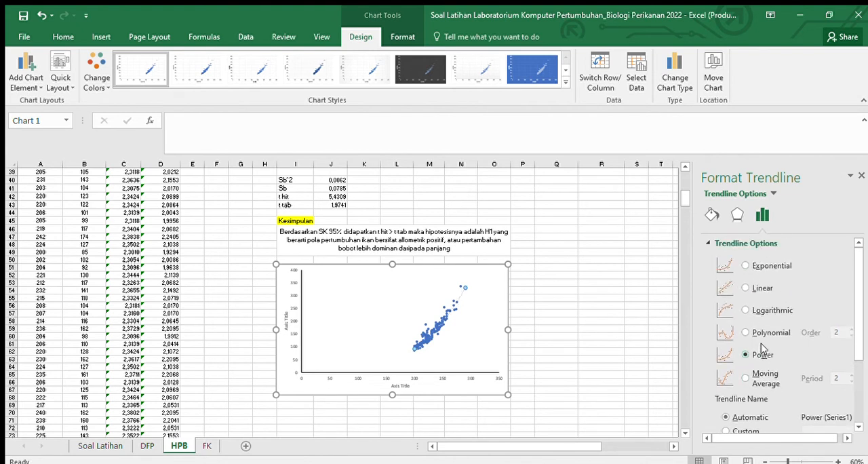
Step: Display the power trendline's equation and R-squared value on the scatter chart and close the formatting options
{"action": "scroll", "coordinate": [803, 332], "scroll_direction": "down", "scroll_amount": 1}
{"action": "scroll", "coordinate": [802, 333], "scroll_direction": "down", "scroll_amount": 3}
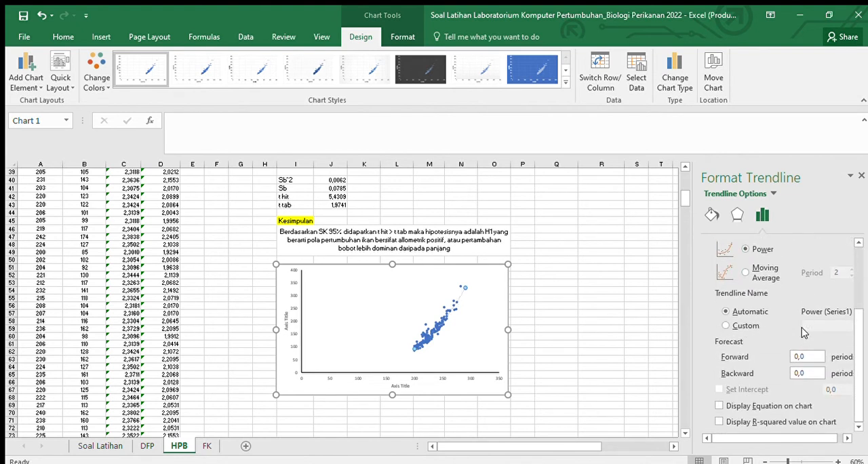
{"action": "left_click", "coordinate": [754, 404]}
{"action": "scroll", "coordinate": [779, 380], "scroll_direction": "up", "scroll_amount": 1}
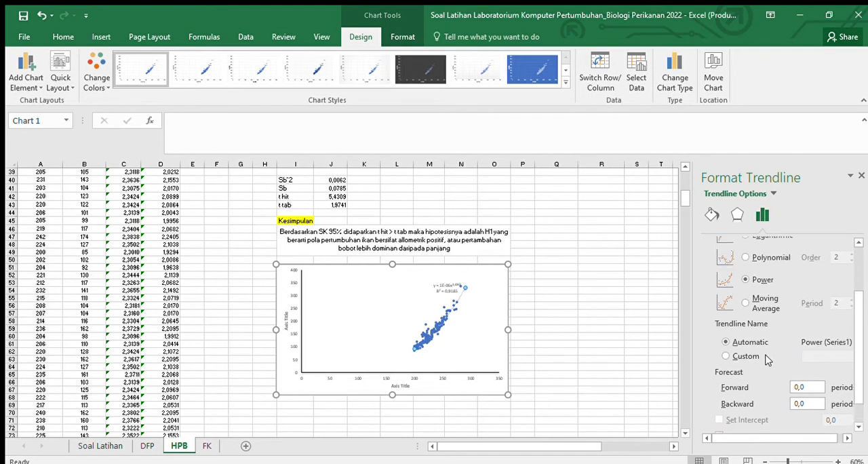
{"action": "left_click", "coordinate": [758, 356]}
{"action": "left_click", "coordinate": [748, 343]}
{"action": "scroll", "coordinate": [786, 339], "scroll_direction": "up", "scroll_amount": 3}
{"action": "scroll", "coordinate": [791, 336], "scroll_direction": "down", "scroll_amount": 1}
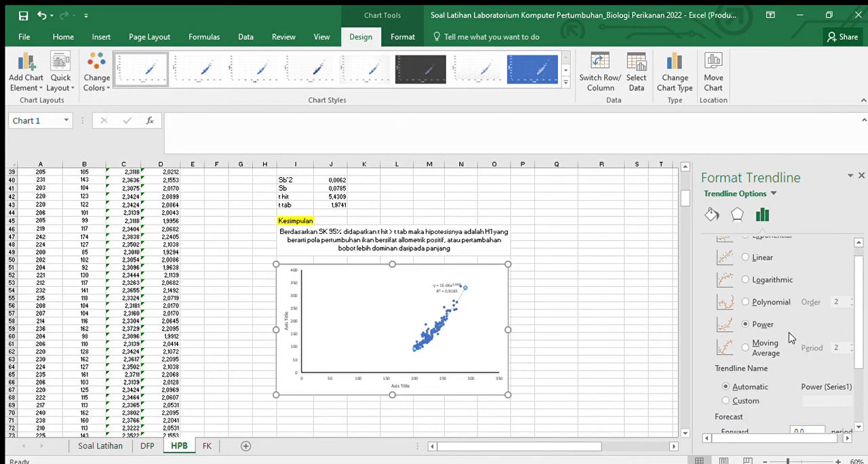
{"action": "scroll", "coordinate": [790, 336], "scroll_direction": "down", "scroll_amount": 2}
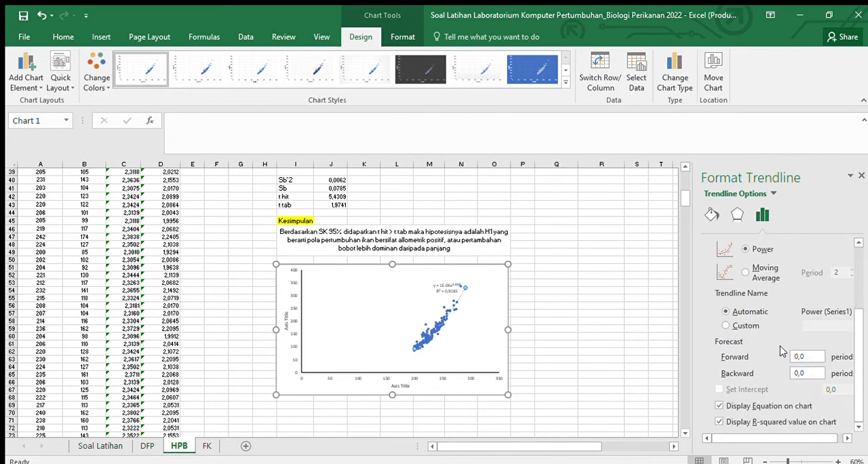
{"action": "left_click", "coordinate": [861, 176]}
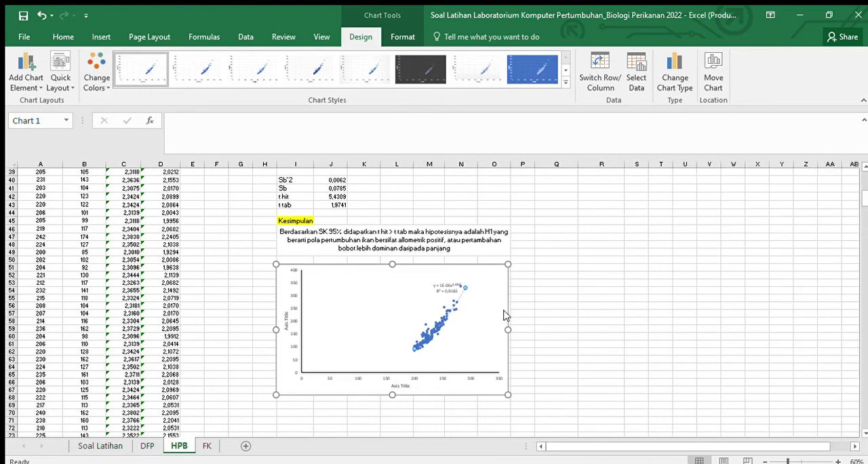
Step: Format the power trendline as a solid black line with a continuous dash type
{"action": "left_click", "coordinate": [623, 316]}
{"action": "left_click", "coordinate": [455, 301]}
{"action": "scroll", "coordinate": [817, 392], "scroll_direction": "up", "scroll_amount": 3}
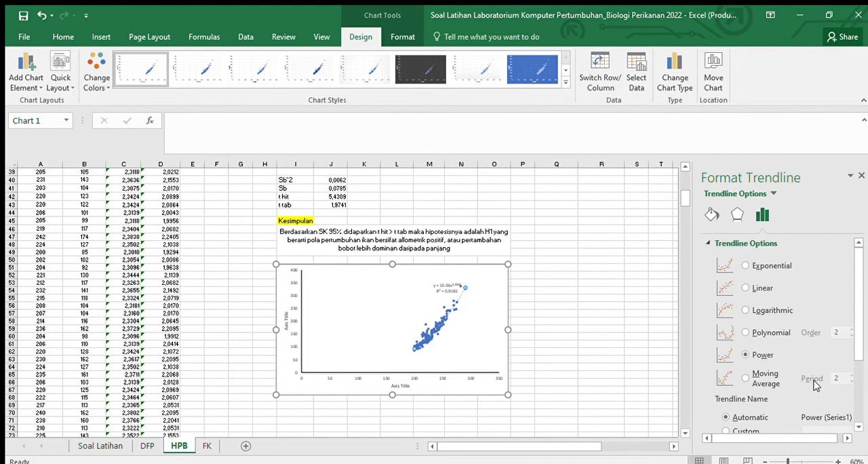
{"action": "scroll", "coordinate": [816, 384], "scroll_direction": "down", "scroll_amount": 3}
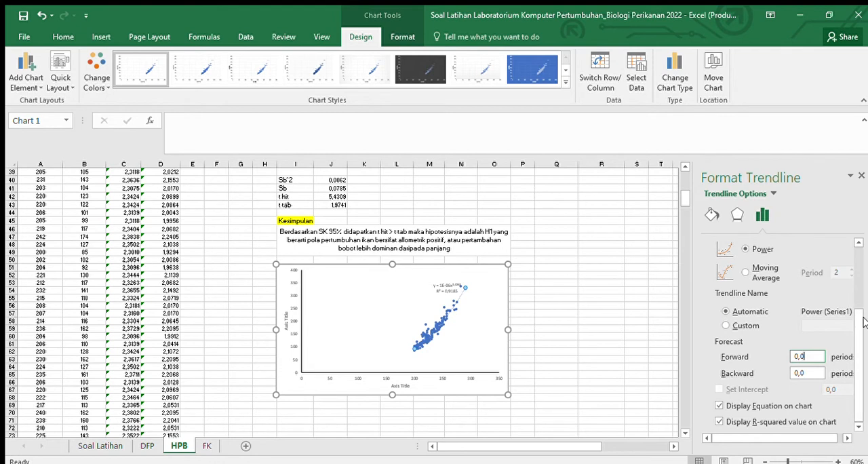
{"action": "left_click", "coordinate": [712, 214]}
{"action": "scroll", "coordinate": [804, 360], "scroll_direction": "up", "scroll_amount": 3}
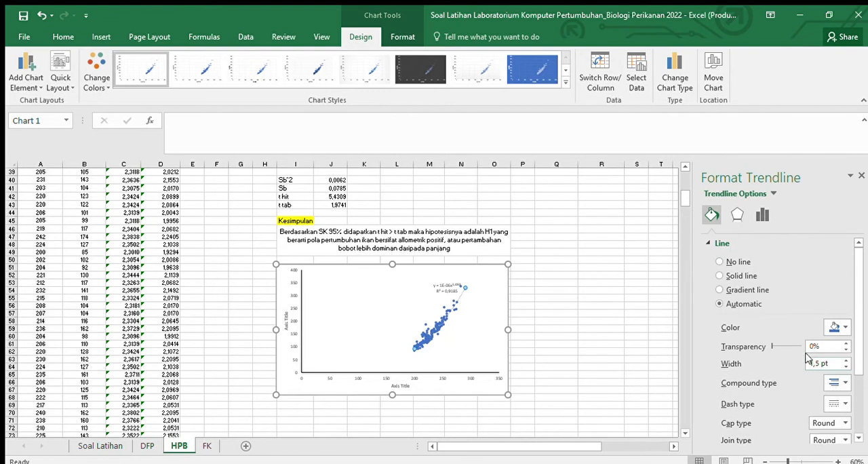
{"action": "left_click", "coordinate": [748, 277]}
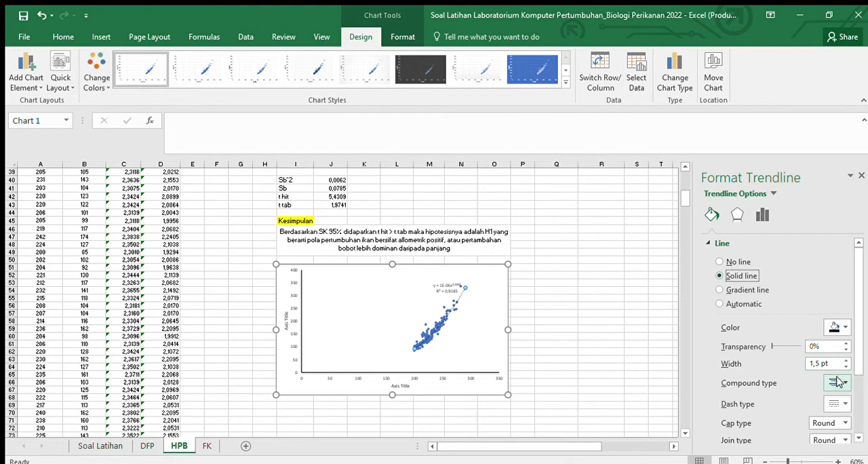
{"action": "left_click", "coordinate": [836, 403]}
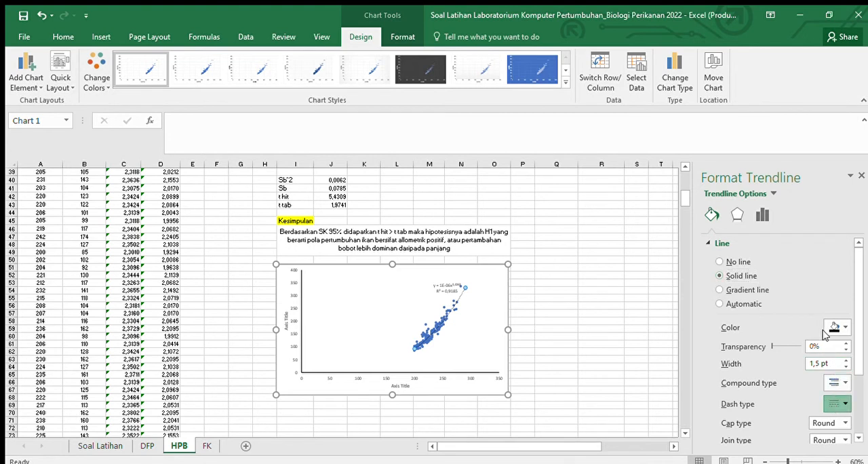
{"action": "left_click", "coordinate": [613, 276]}
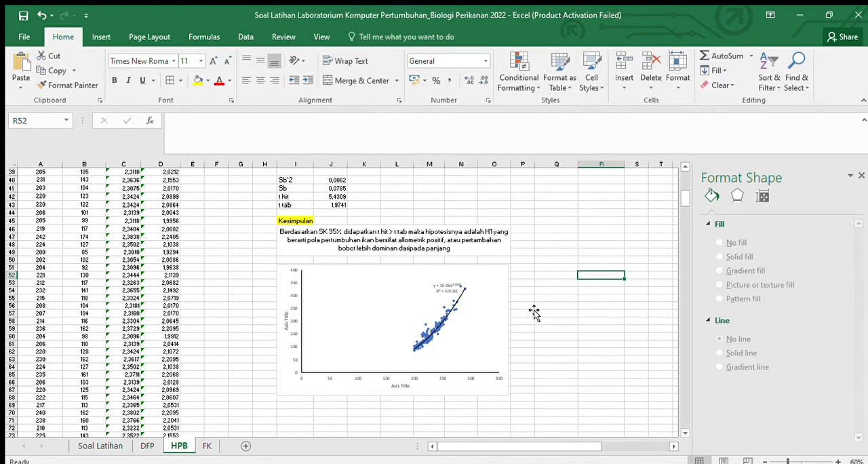
{"action": "left_click", "coordinate": [556, 269]}
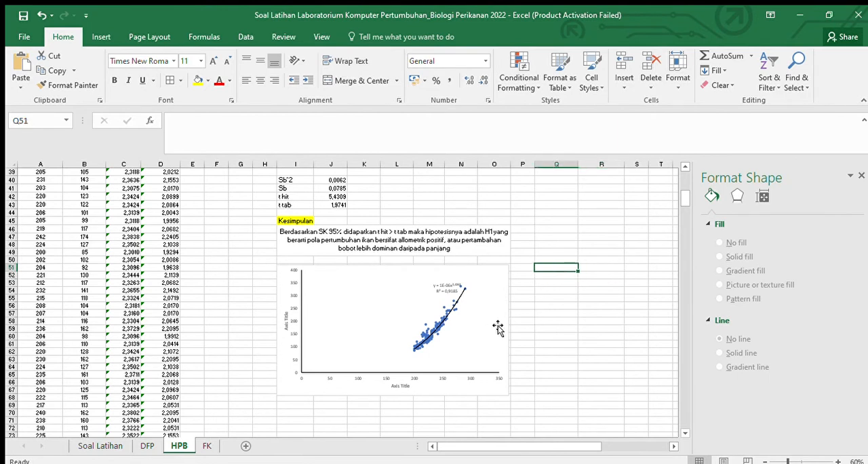
Step: Set the vertical axis title's font to Times New Roman, size 11
{"action": "left_click", "coordinate": [281, 284]}
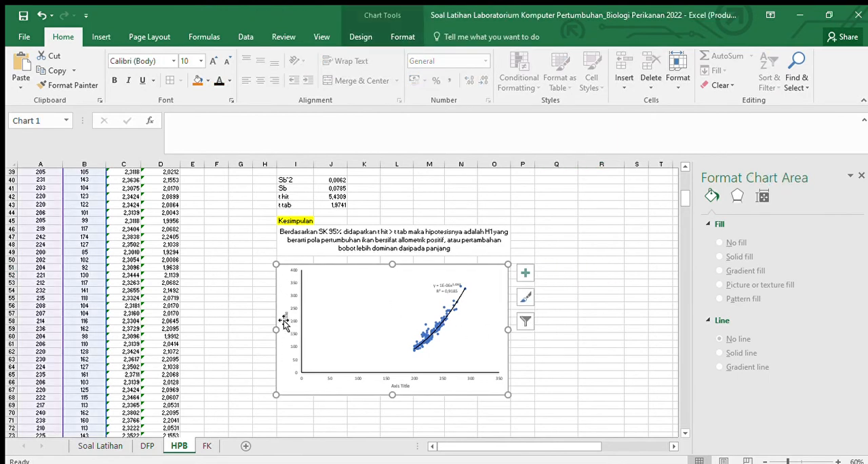
{"action": "left_click", "coordinate": [285, 319]}
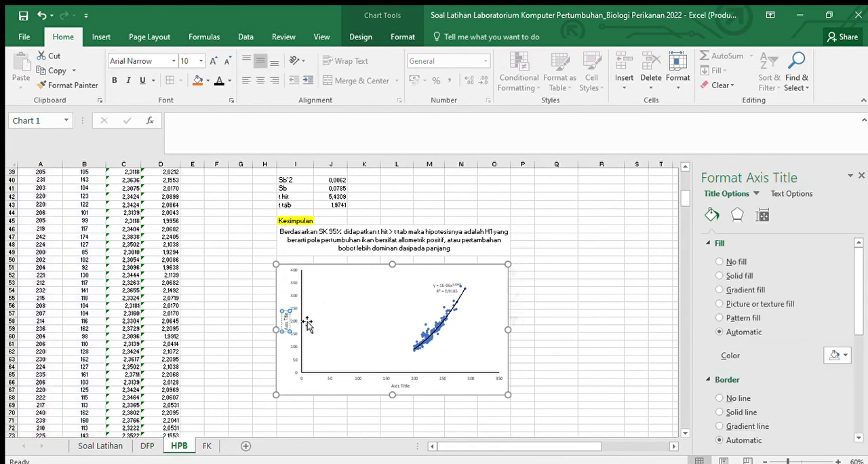
{"action": "left_click", "coordinate": [304, 323]}
{"action": "left_click", "coordinate": [244, 284]}
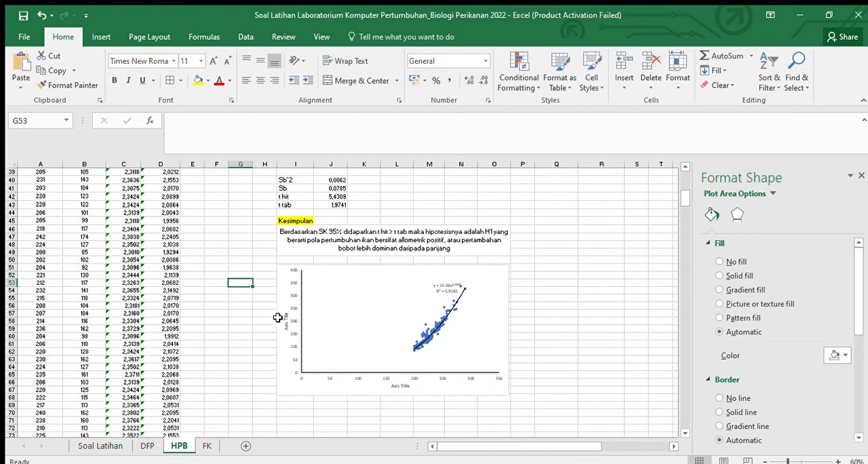
{"action": "left_click", "coordinate": [287, 323]}
{"action": "left_click", "coordinate": [287, 322]}
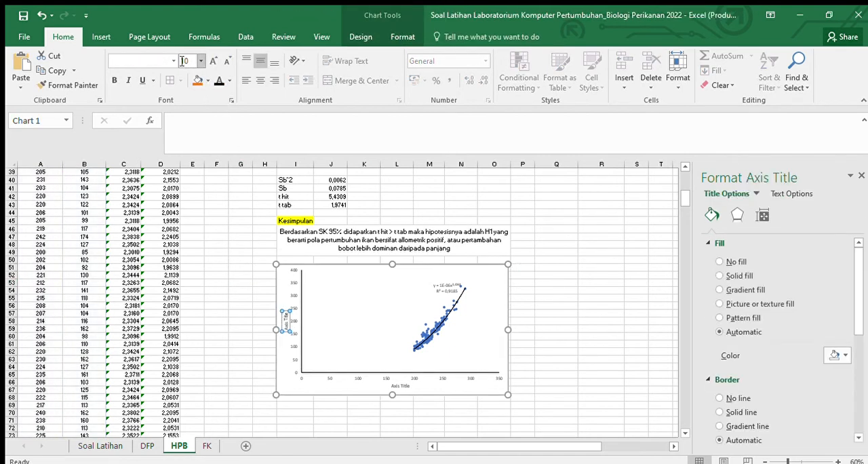
{"action": "left_click", "coordinate": [175, 139]}
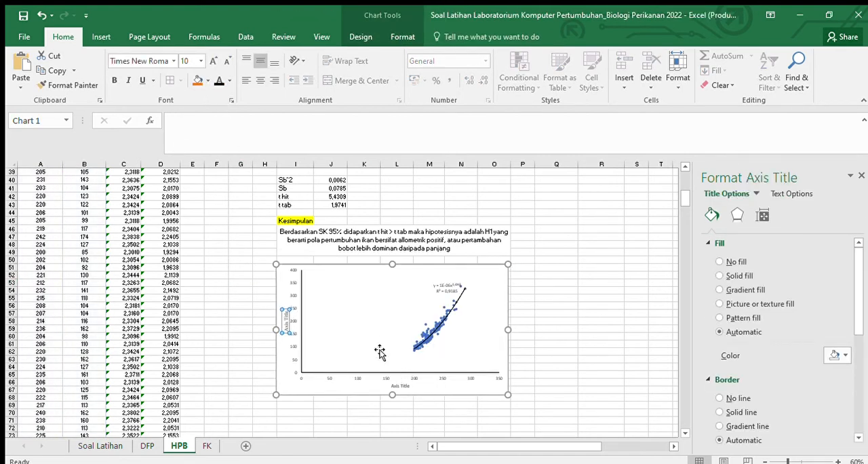
{"action": "left_click", "coordinate": [214, 61]}
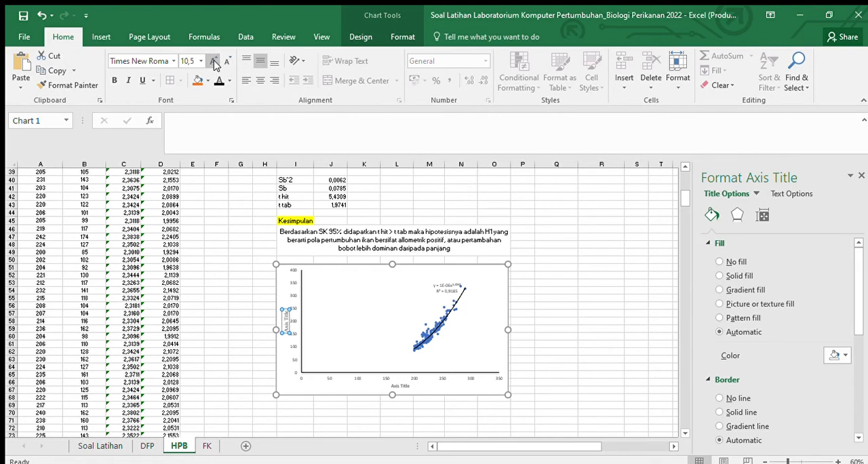
Step: Set the horizontal axis title's font to Times New Roman, size 11
{"action": "left_click", "coordinate": [404, 387]}
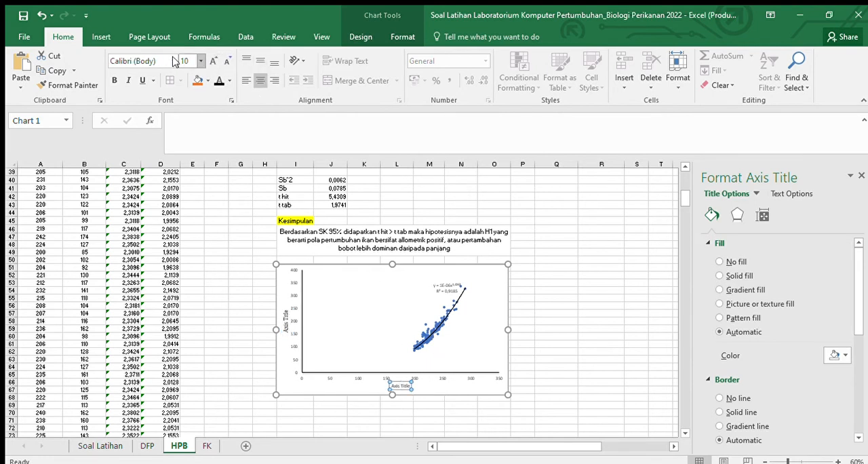
{"action": "left_click", "coordinate": [136, 61]}
{"action": "left_click", "coordinate": [157, 133]}
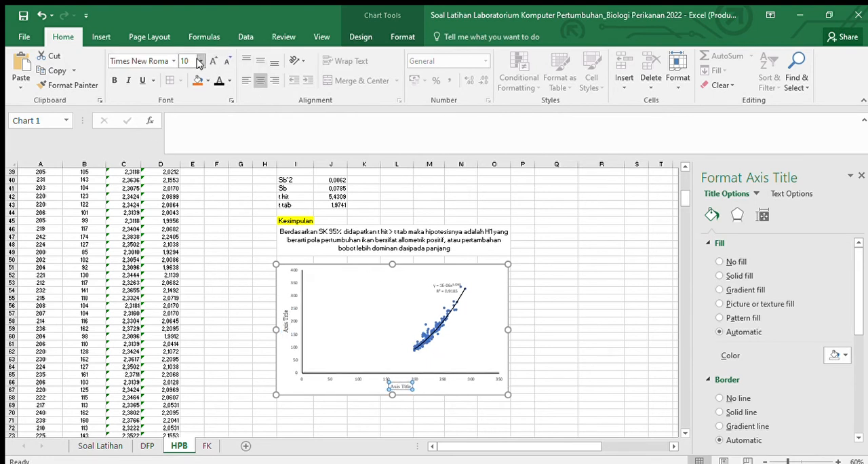
{"action": "left_click", "coordinate": [210, 61]}
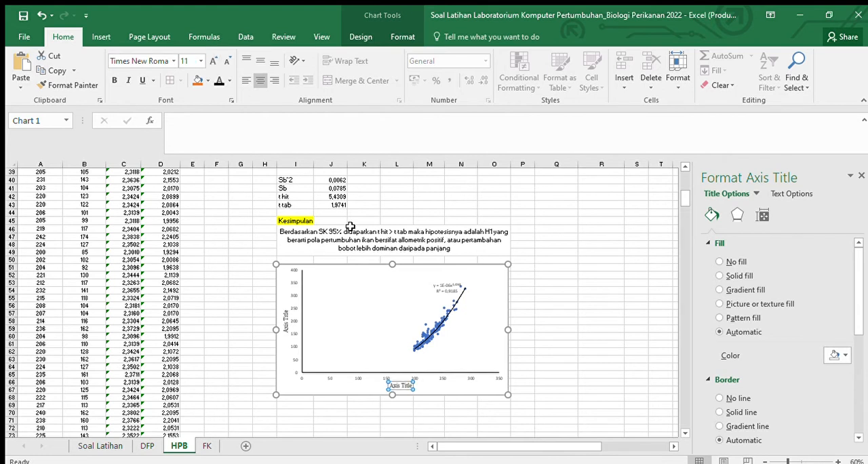
Step: Set the text colour of the vertical and horizontal axis titles to black
{"action": "left_click", "coordinate": [291, 292]}
{"action": "left_click", "coordinate": [293, 288]}
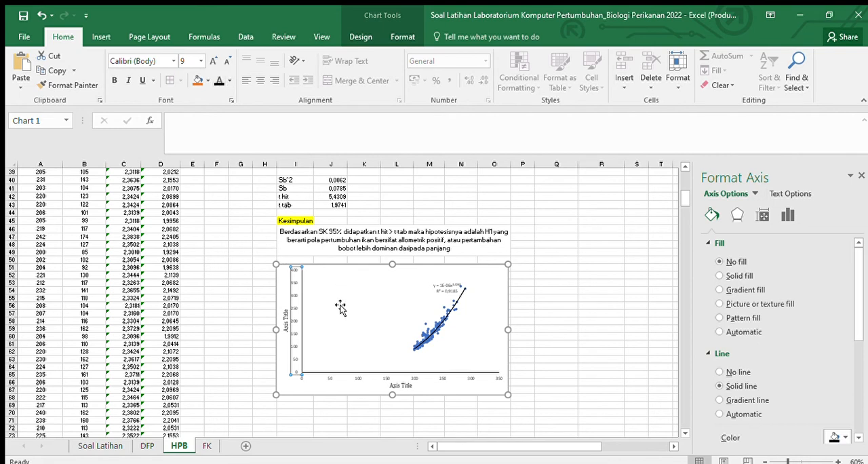
{"action": "left_click", "coordinate": [358, 378]}
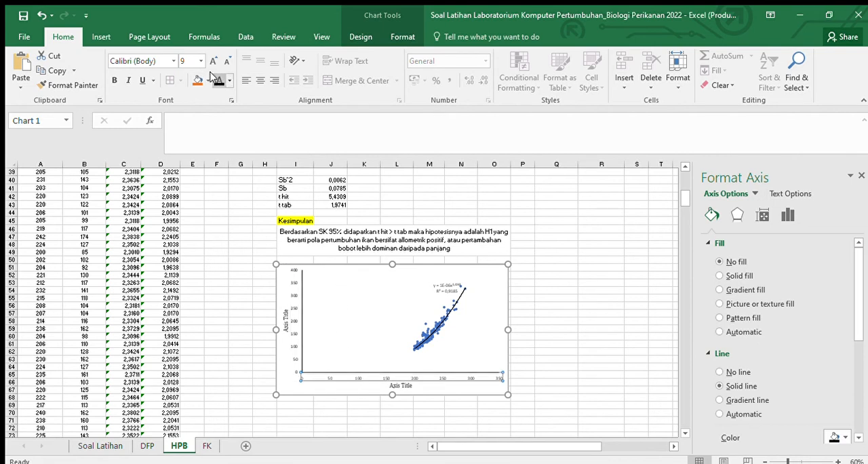
{"action": "left_click", "coordinate": [286, 320]}
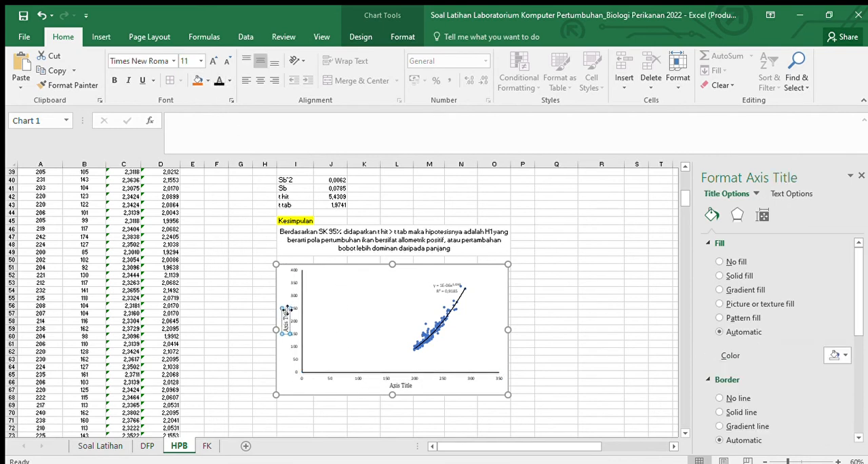
{"action": "left_click", "coordinate": [400, 385]}
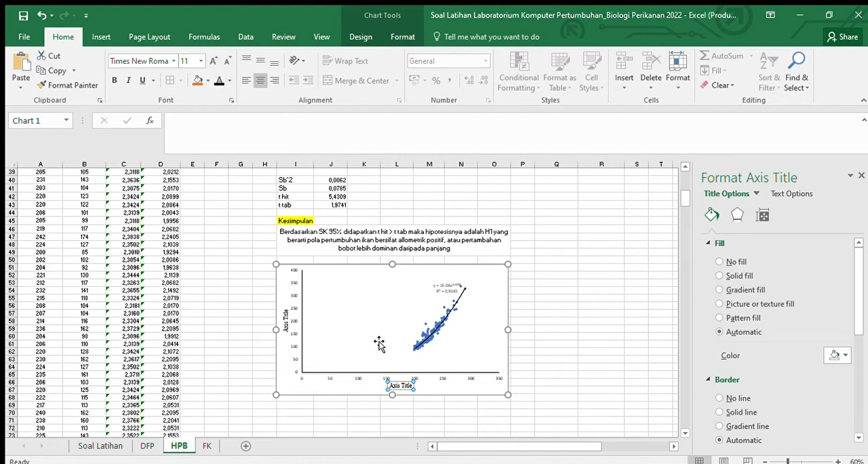
{"action": "left_click", "coordinate": [287, 320]}
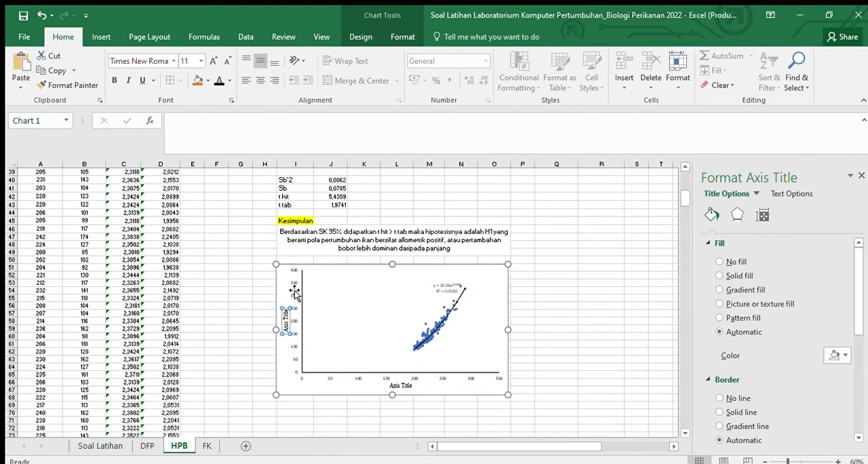
Step: Replace the vertical axis title's placeholder text with "Bobot Ikan (gr)"
{"action": "left_click", "coordinate": [286, 316]}
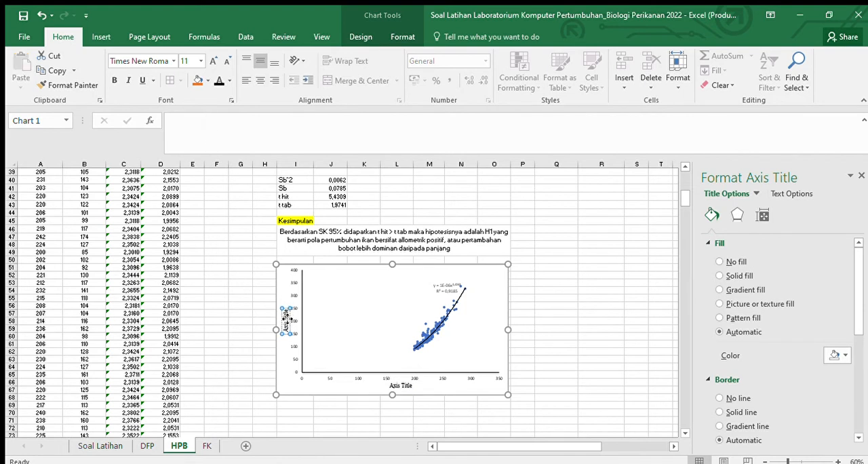
{"action": "type", "text": "BO"}
{"action": "key", "text": "BackSpace"}
{"action": "key", "text": "BackSpace"}
{"action": "key", "text": "BackSpace"}
{"action": "key", "text": "BackSpace"}
{"action": "key", "text": "BackSpace"}
{"action": "type", "text": "Bobot Ikan (g)"}
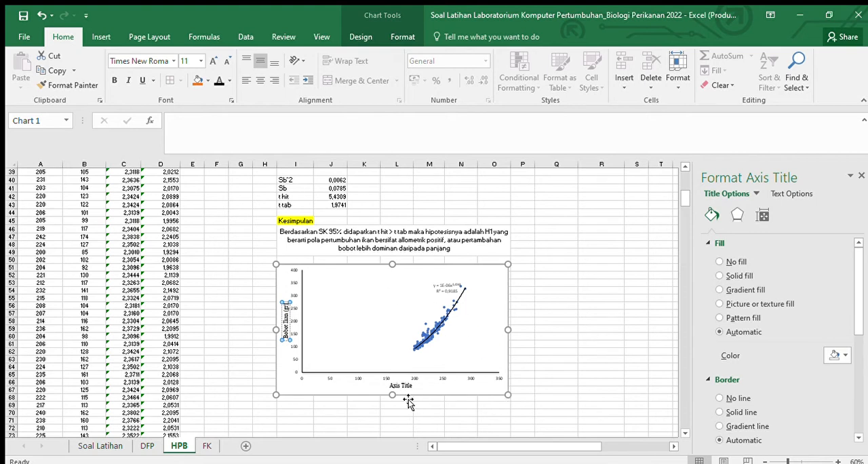
Step: Replace the horizontal axis title's placeholder text with "Panjang Total (mm)"
{"action": "left_click", "coordinate": [401, 386]}
{"action": "triple_click", "coordinate": [406, 385]}
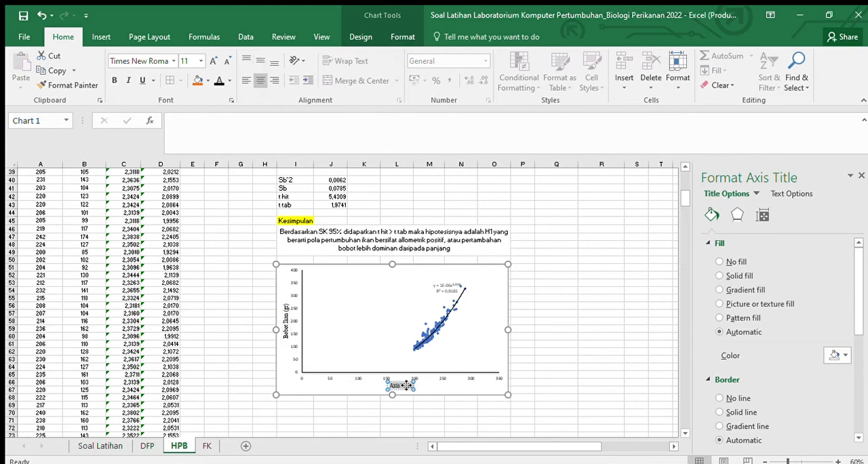
{"action": "key", "text": "BackSpace"}
{"action": "type", "text": "Panjang Ik"}
{"action": "type", "text": "an (mm)"}
{"action": "left_click", "coordinate": [547, 283]}
Step: Remove the fill and the border line from the scatter chart's chart area
{"action": "left_click", "coordinate": [281, 273]}
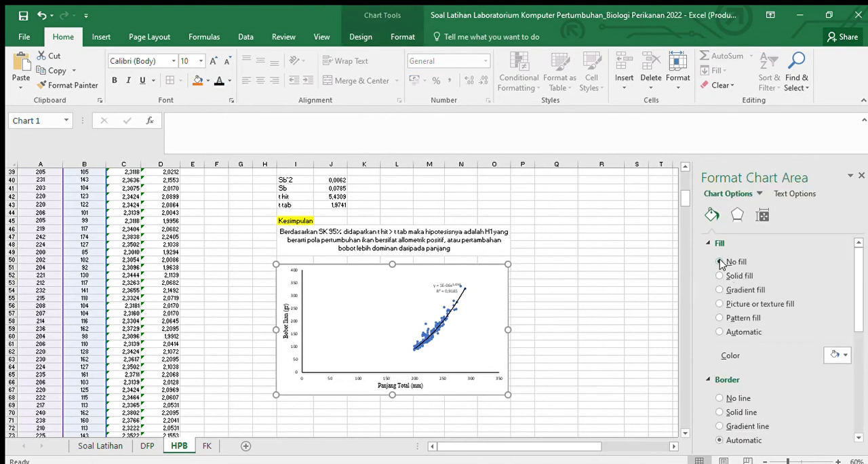
{"action": "left_click", "coordinate": [720, 261]}
{"action": "left_click", "coordinate": [719, 372]}
{"action": "left_click", "coordinate": [659, 356]}
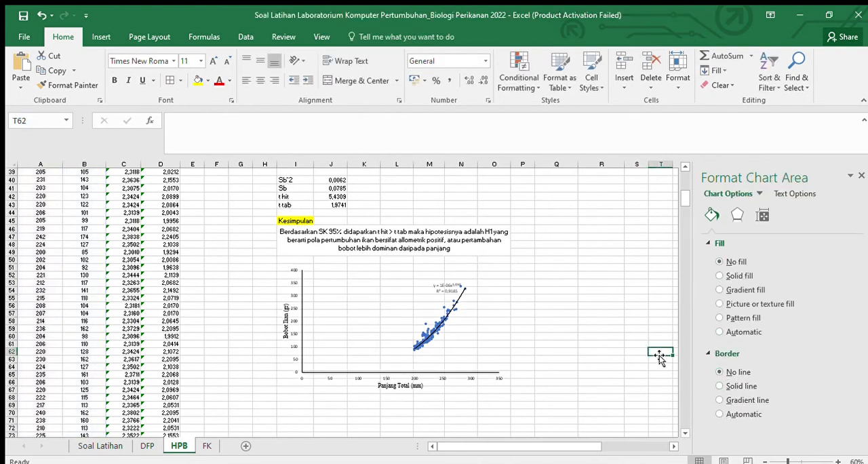
Step: Set the font size of the scatter chart's horizontal axis labels to 12 and enlarge the vertical axis labels
{"action": "left_click", "coordinate": [395, 381]}
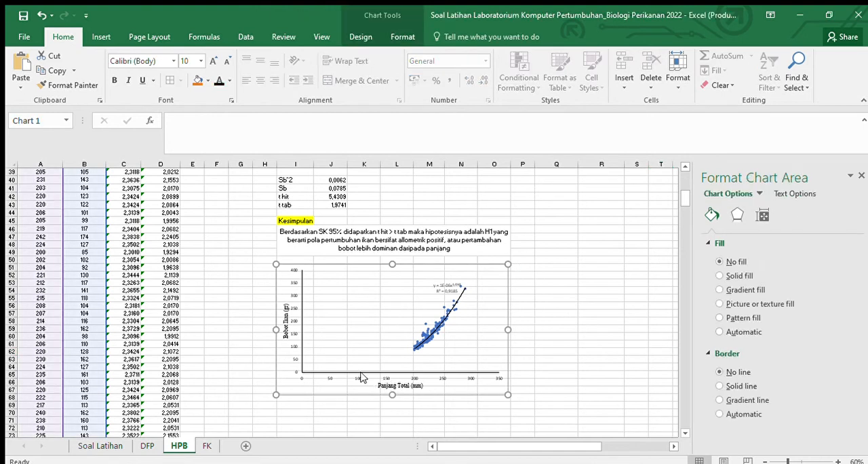
{"action": "left_click", "coordinate": [366, 375]}
{"action": "key", "text": "Escape"}
{"action": "left_click", "coordinate": [337, 380]}
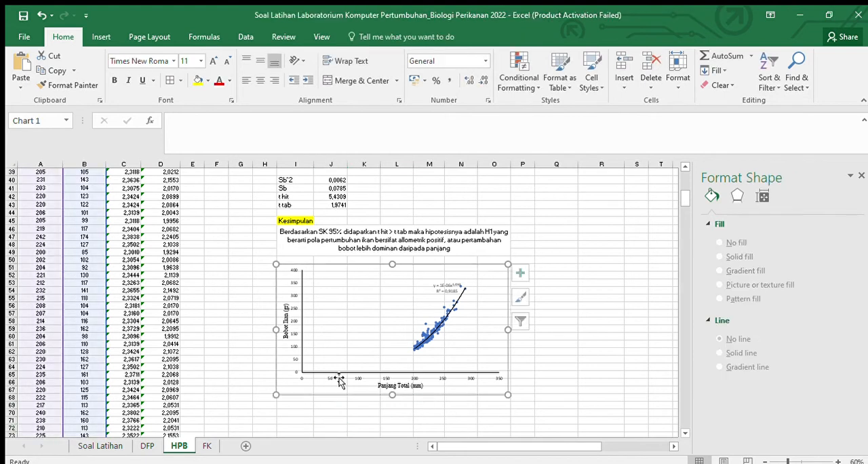
{"action": "left_click", "coordinate": [330, 380]}
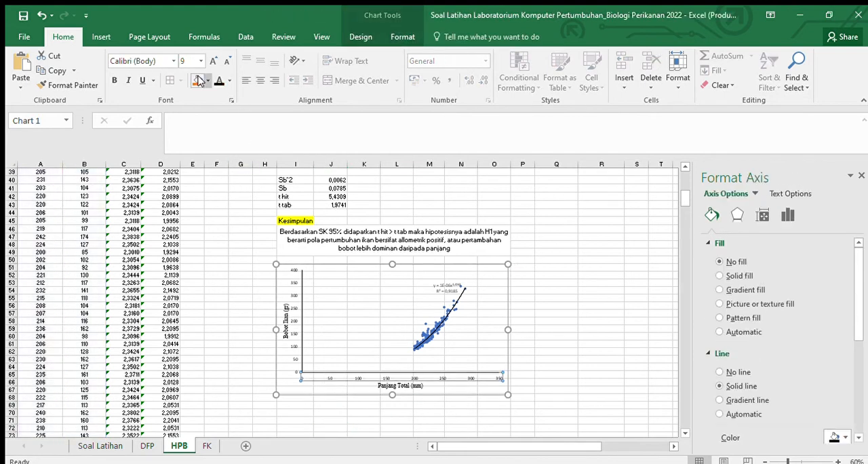
{"action": "left_click", "coordinate": [212, 59]}
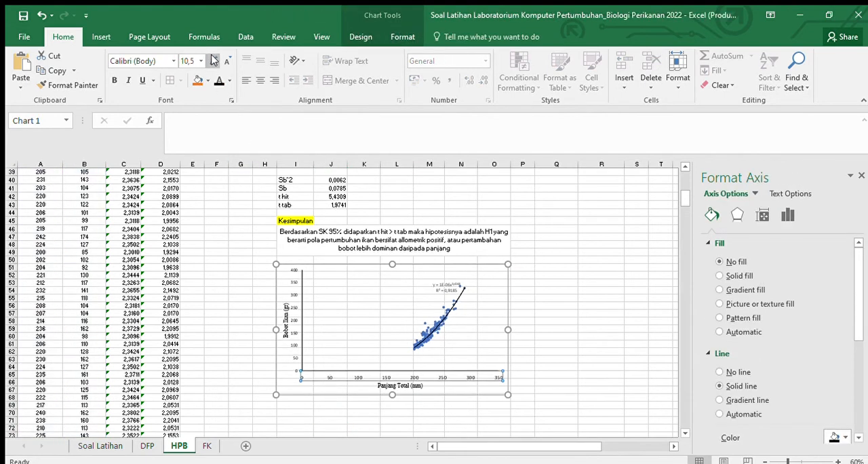
{"action": "left_click", "coordinate": [212, 59]}
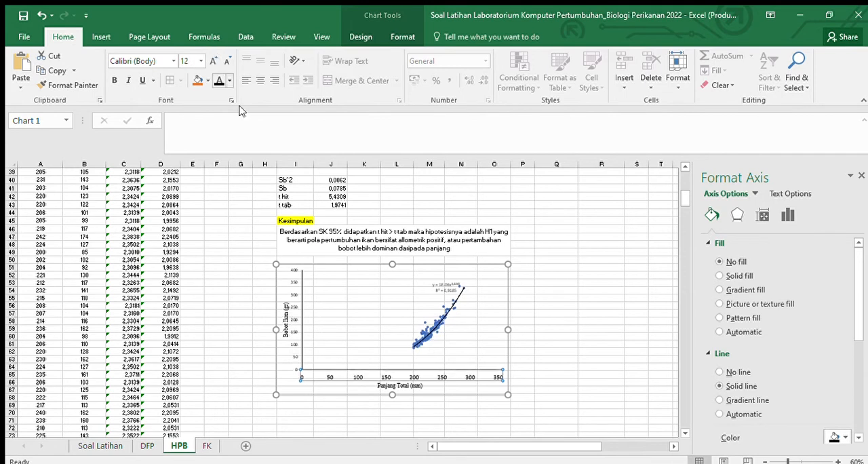
{"action": "left_click", "coordinate": [292, 296]}
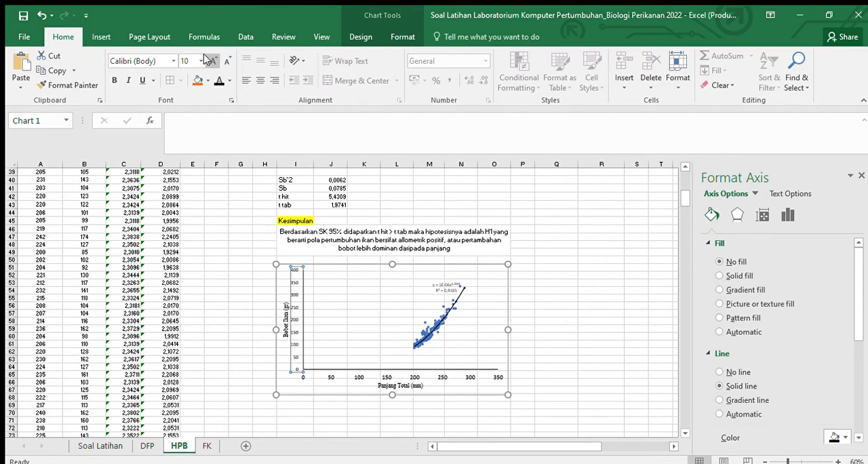
{"action": "left_click", "coordinate": [254, 220]}
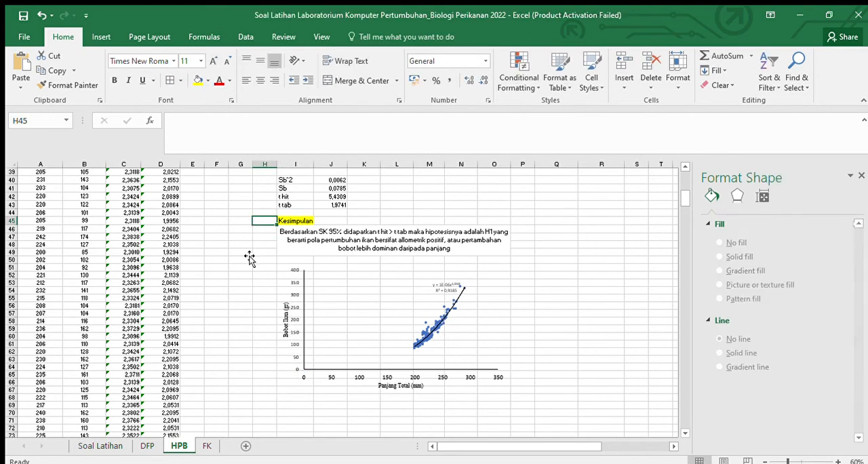
Step: Format the trendline equation label in Times New Roman at size 12 and move it to the empty upper-left part of the plot
{"action": "left_click", "coordinate": [444, 288]}
{"action": "left_click", "coordinate": [446, 288]}
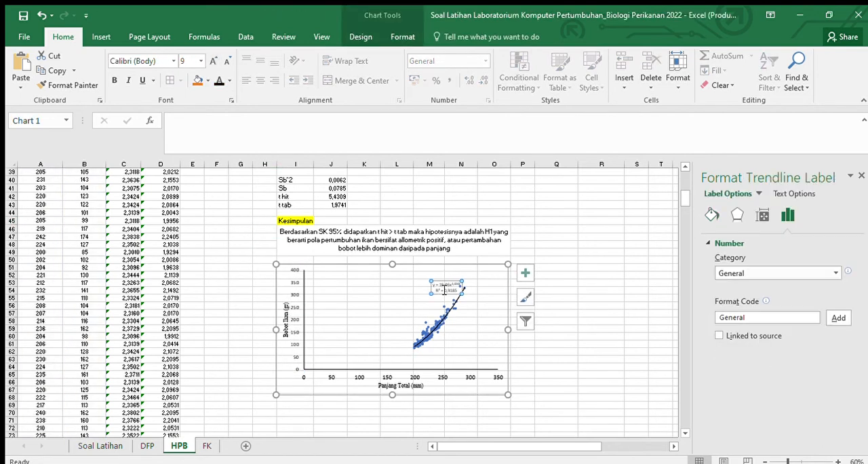
{"action": "left_click", "coordinate": [174, 61]}
{"action": "left_click", "coordinate": [179, 145]}
{"action": "left_click", "coordinate": [212, 61]}
{"action": "left_click", "coordinate": [212, 61]}
{"action": "left_click", "coordinate": [213, 61]}
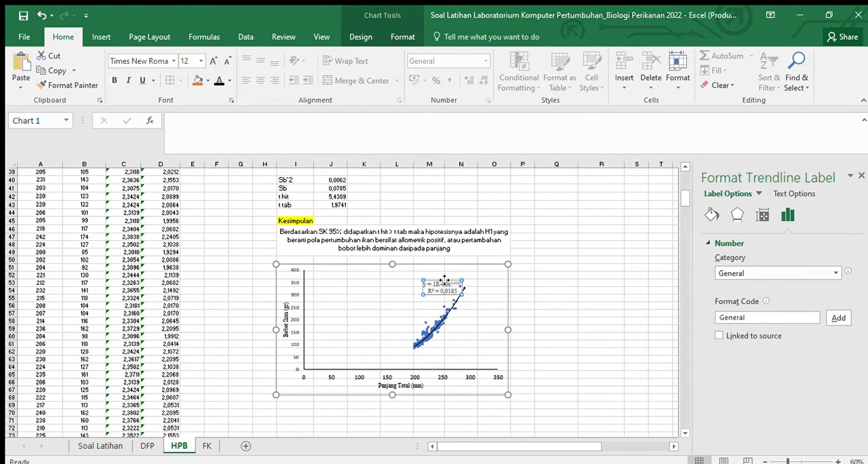
{"action": "left_click_drag", "start_coordinate": [445, 282], "coordinate": [347, 286]}
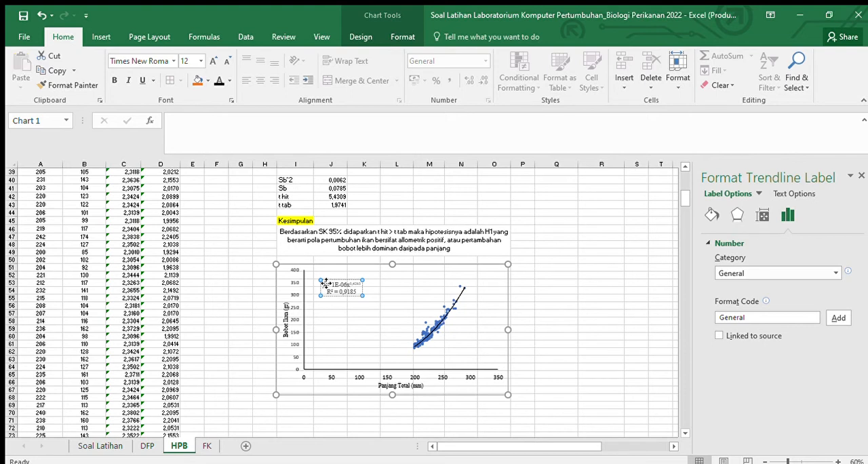
Step: Rewrite the trendline equation with W for y, 0,000001 as the coefficient from the antilog a cell, and L for x
{"action": "key", "text": "Delete"}
{"action": "type", "text": "W"}
{"action": "key", "text": "BackSpace"}
{"action": "type", "text": "L"}
{"action": "key", "text": "BackSpace"}
{"action": "key", "text": "BackSpace"}
{"action": "key", "text": "BackSpace"}
{"action": "key", "text": "BackSpace"}
{"action": "key", "text": "BackSpace"}
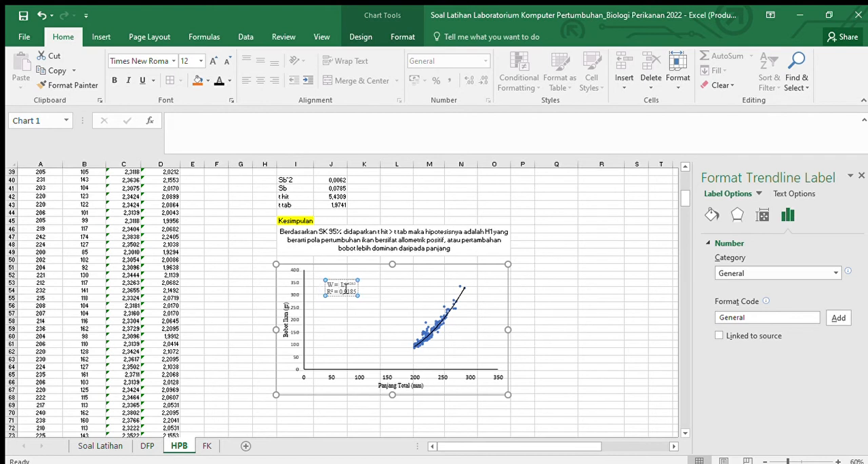
{"action": "type", "text": "0,0000"}
{"action": "type", "text": "1"}
{"action": "scroll", "coordinate": [564, 316], "scroll_direction": "up", "scroll_amount": 2}
{"action": "scroll", "coordinate": [564, 316], "scroll_direction": "up", "scroll_amount": 8}
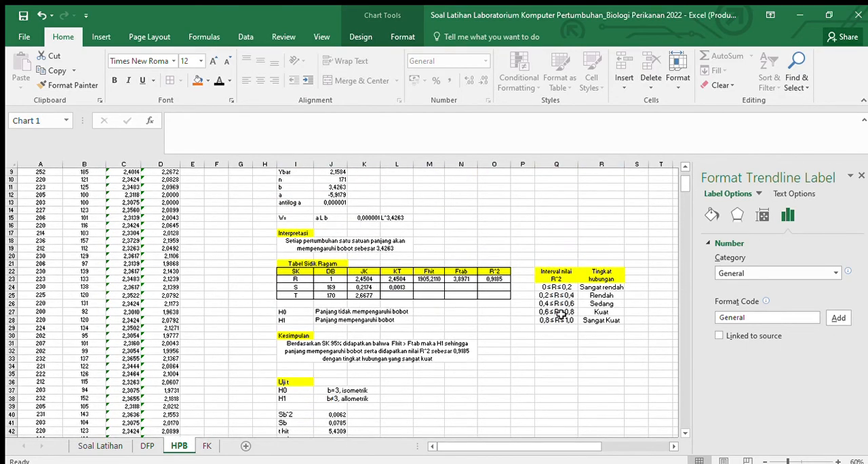
{"action": "scroll", "coordinate": [561, 314], "scroll_direction": "down", "scroll_amount": 7}
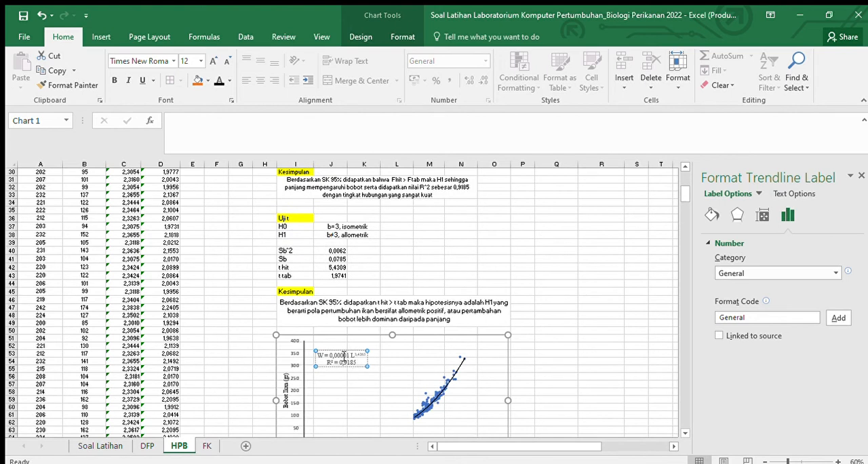
{"action": "type", "text": "0"}
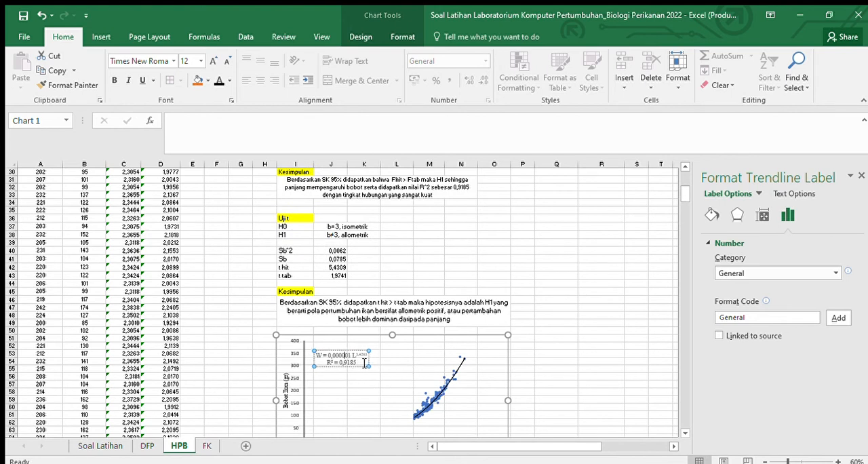
Step: Add a third line reading "n = 171" below the R² value in the trendline label
{"action": "key", "text": "Return"}
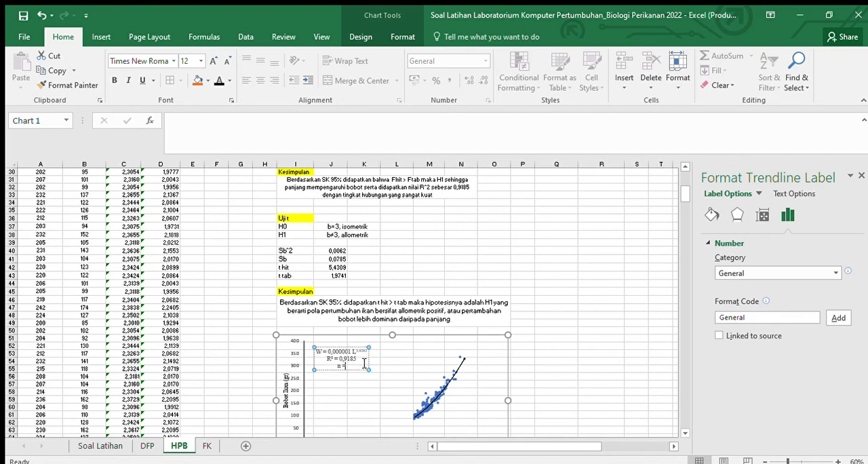
{"action": "type", "text": "n = 171"}
{"action": "left_click", "coordinate": [583, 283]}
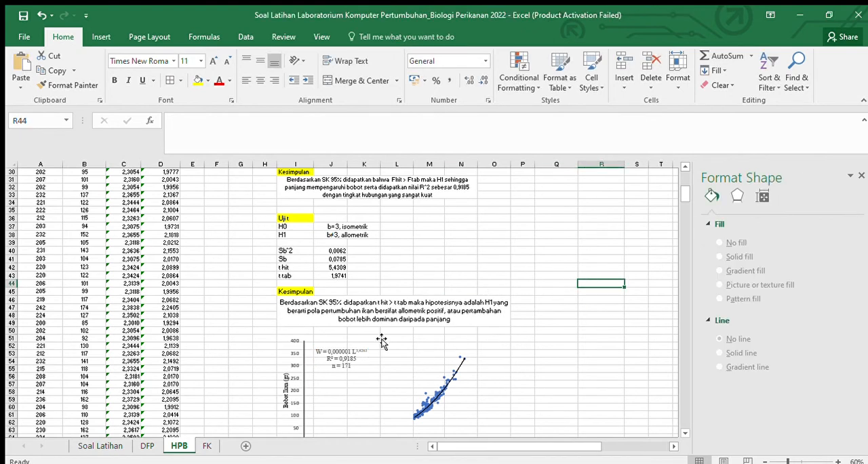
Step: Set the text colour of the trendline equation label to black
{"action": "scroll", "coordinate": [382, 341], "scroll_direction": "down", "scroll_amount": 1}
{"action": "left_click", "coordinate": [342, 333]}
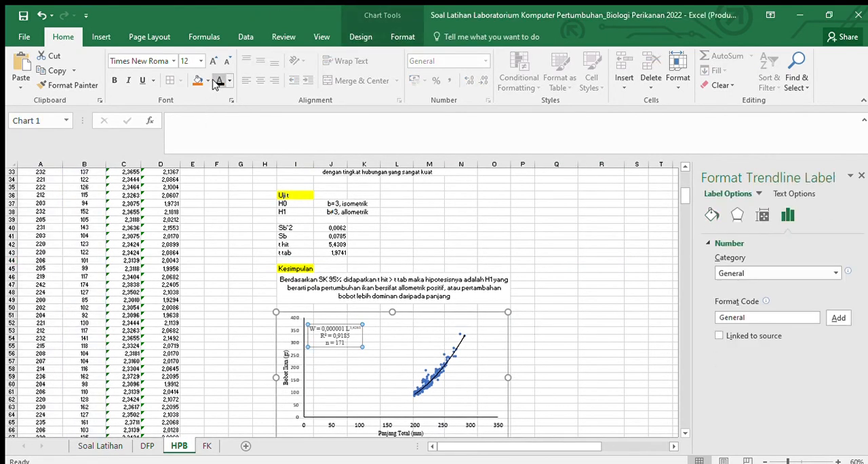
{"action": "left_click", "coordinate": [494, 244]}
{"action": "scroll", "coordinate": [616, 277], "scroll_direction": "down", "scroll_amount": 2}
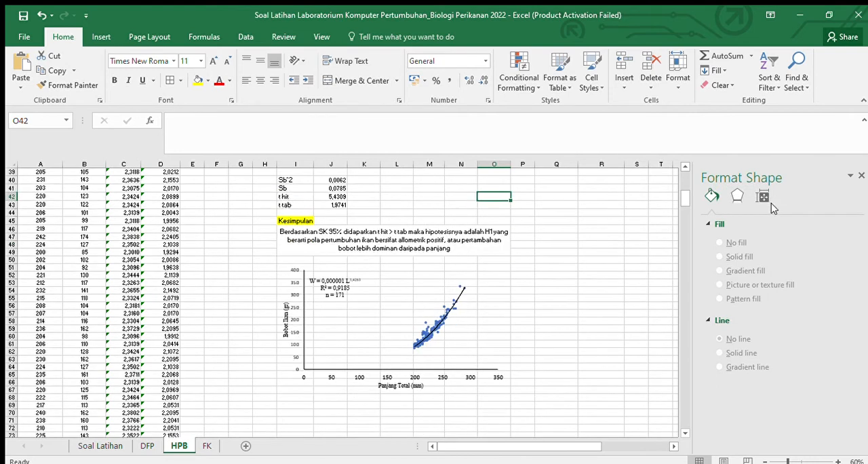
Step: Close the Format Shape pane, check the finished chart on the sheet, and save the workbook
{"action": "left_click", "coordinate": [861, 175]}
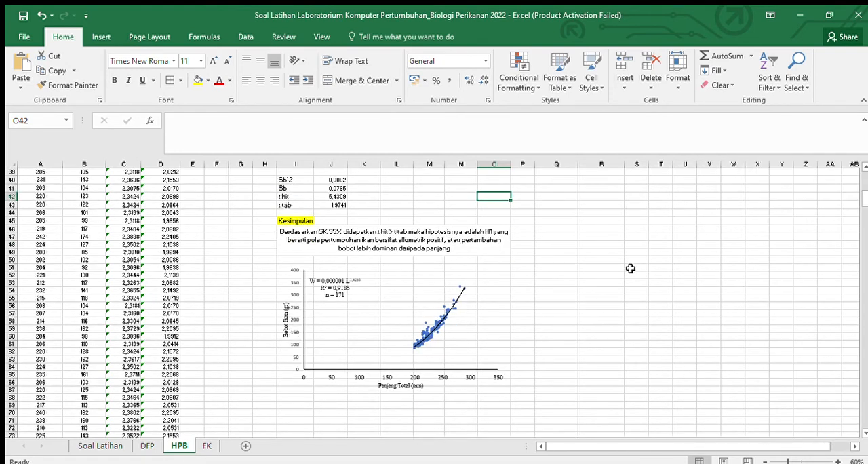
{"action": "scroll", "coordinate": [597, 316], "scroll_direction": "down", "scroll_amount": 6}
{"action": "scroll", "coordinate": [597, 315], "scroll_direction": "up", "scroll_amount": 8}
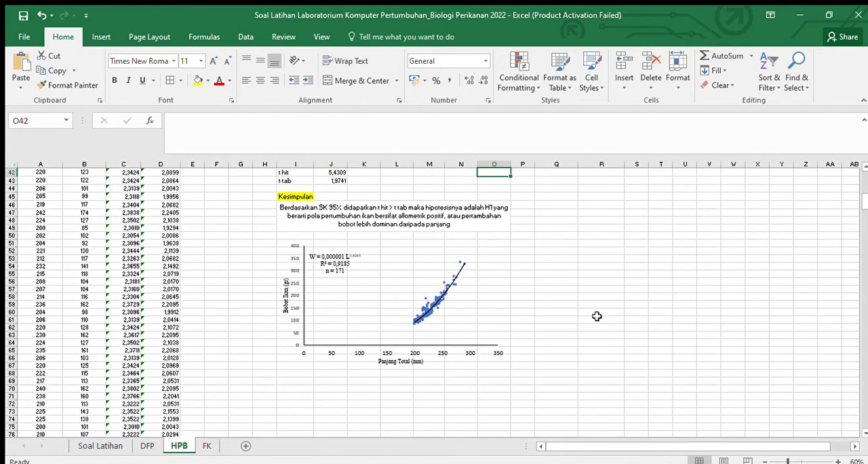
{"action": "scroll", "coordinate": [596, 316], "scroll_direction": "up", "scroll_amount": 1}
{"action": "left_click", "coordinate": [24, 14]}
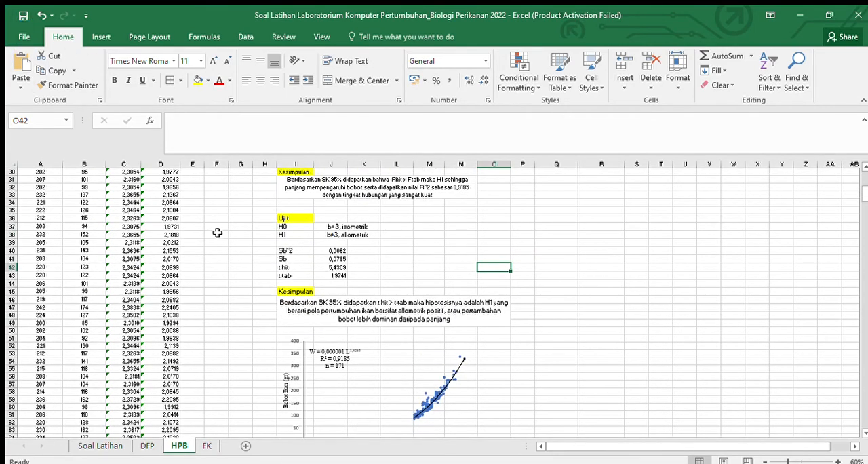
Step: Switch to the FK sheet and widen the columns G to L of the SKB–STDEV table
{"action": "left_click", "coordinate": [207, 445]}
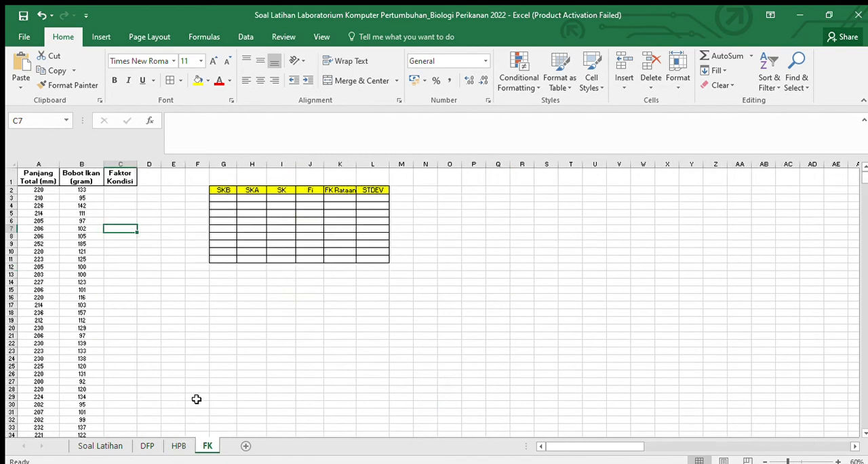
{"action": "left_click", "coordinate": [112, 192]}
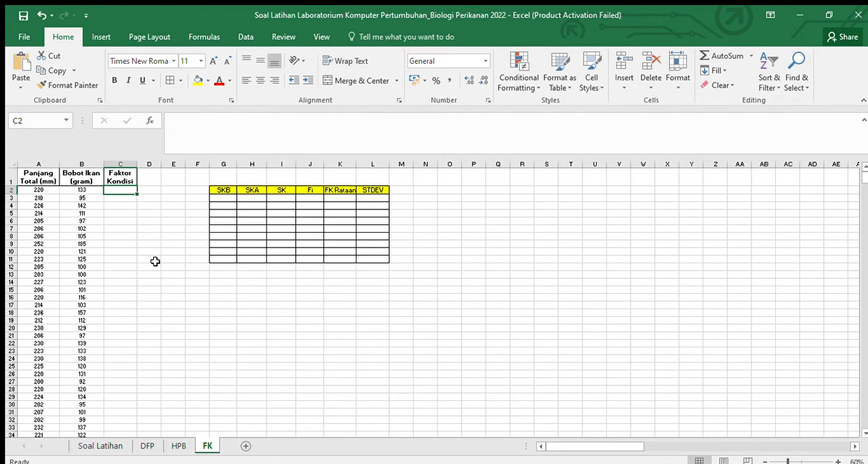
{"action": "left_click_drag", "start_coordinate": [237, 164], "coordinate": [435, 165]}
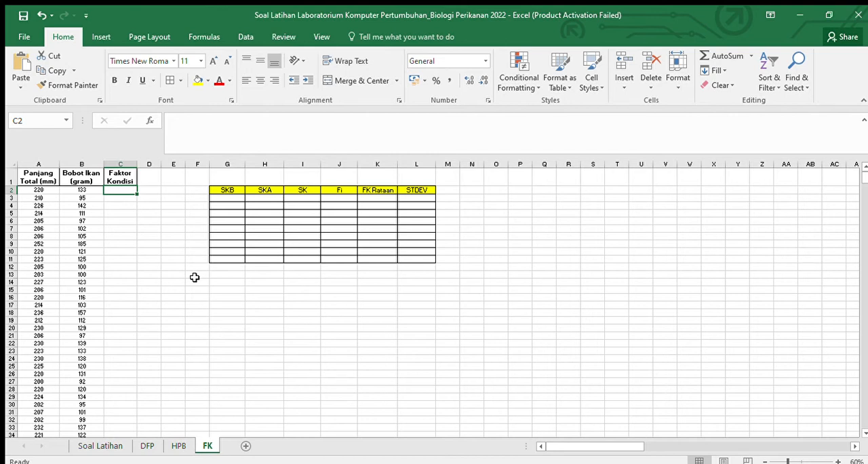
{"action": "left_click_drag", "start_coordinate": [40, 192], "coordinate": [71, 191]}
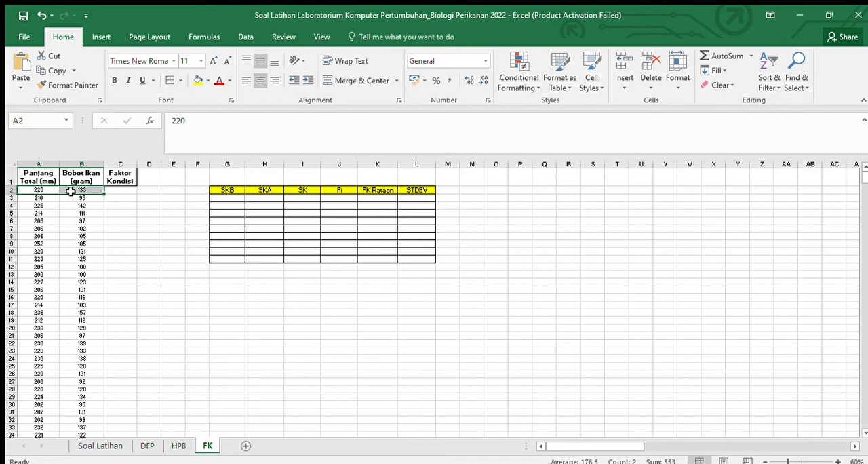
{"action": "left_click", "coordinate": [79, 192]}
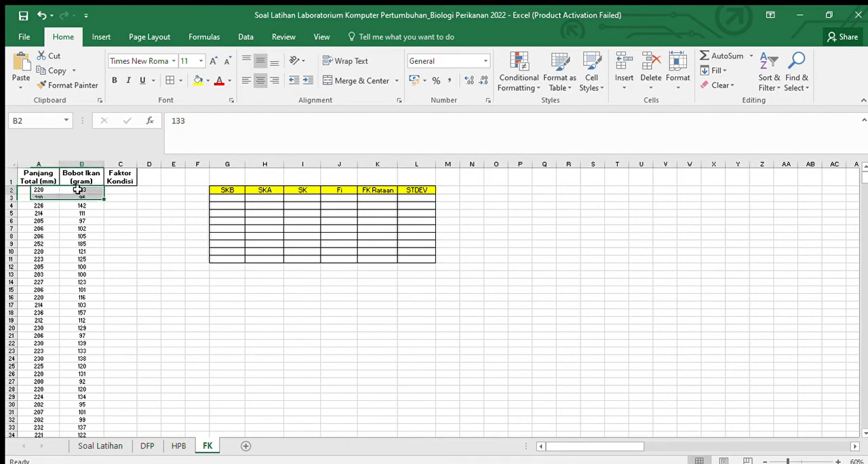
{"action": "left_click_drag", "start_coordinate": [29, 192], "coordinate": [80, 192]}
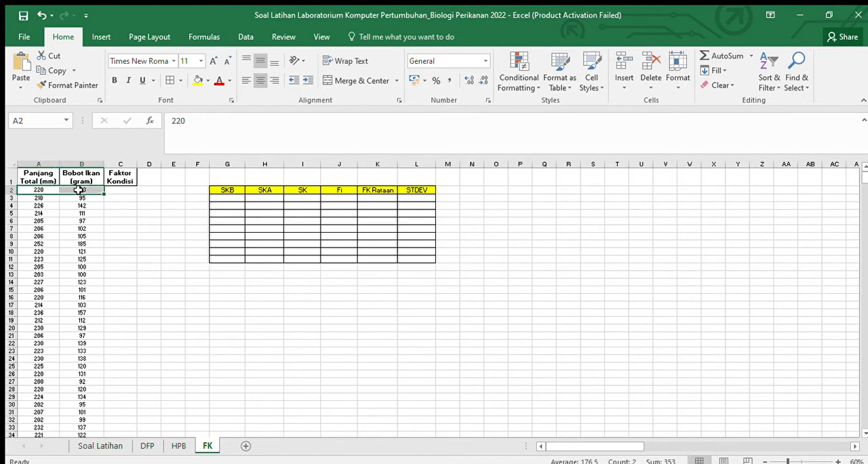
{"action": "key", "text": "ctrl+shift+Down"}
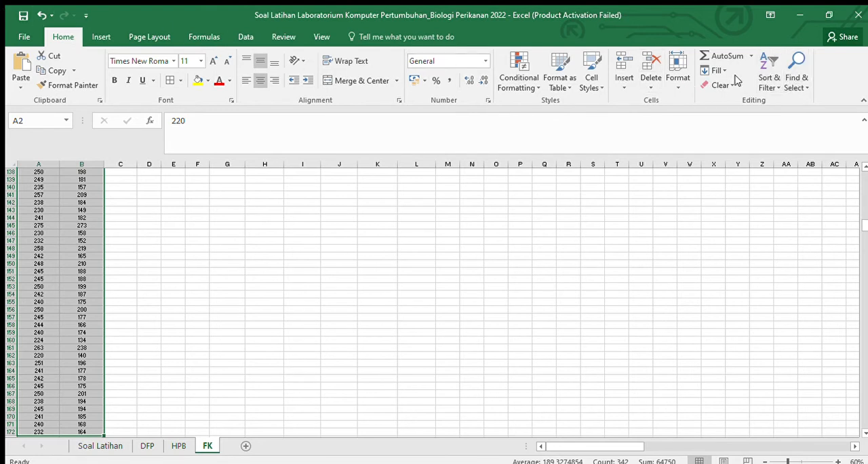
{"action": "left_click", "coordinate": [304, 179]}
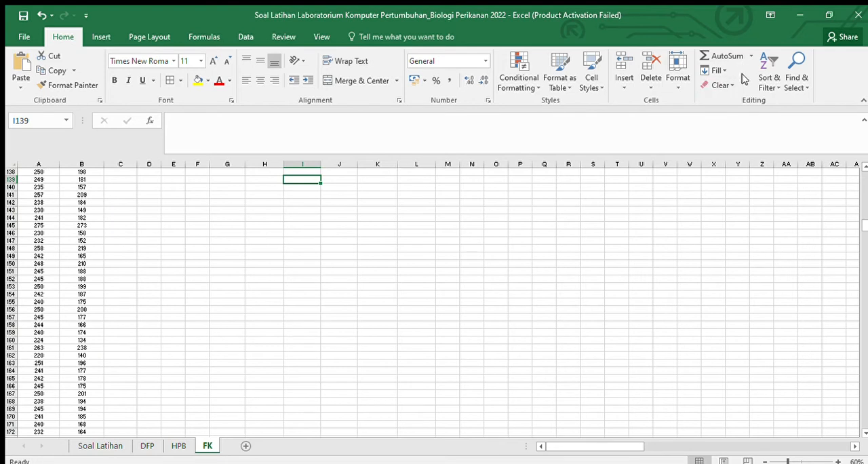
{"action": "scroll", "coordinate": [759, 116], "scroll_direction": "up", "scroll_amount": 5}
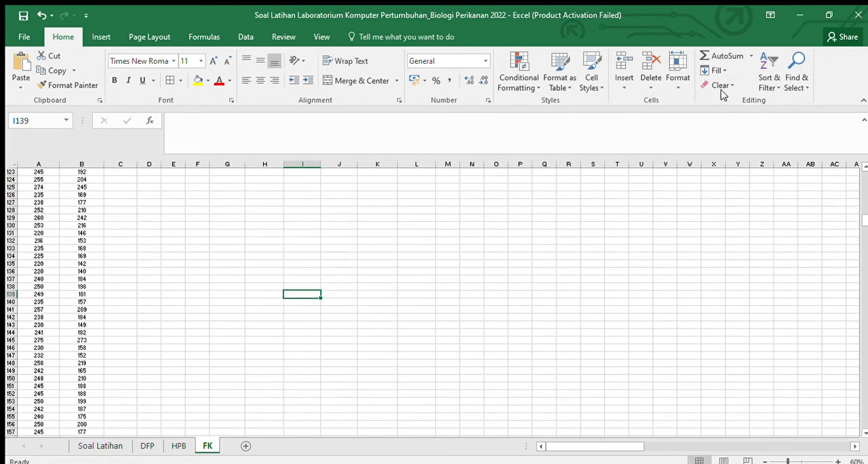
{"action": "scroll", "coordinate": [736, 118], "scroll_direction": "up", "scroll_amount": 7}
{"action": "scroll", "coordinate": [303, 209], "scroll_direction": "up", "scroll_amount": 19}
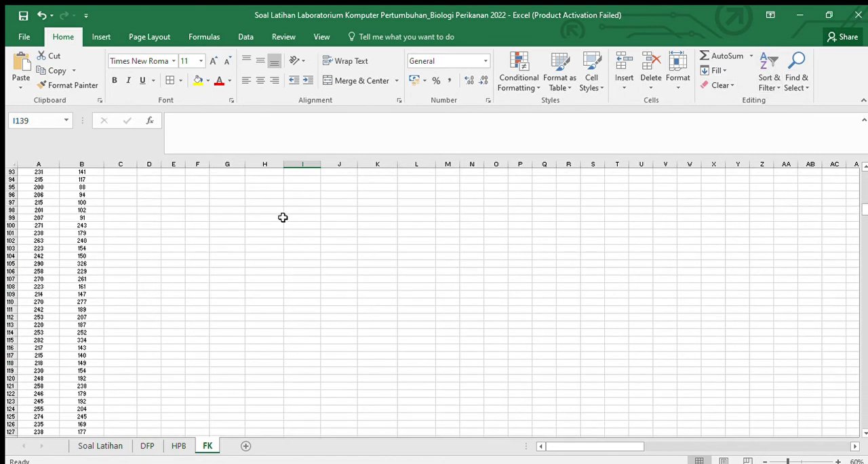
{"action": "scroll", "coordinate": [857, 196], "scroll_direction": "up", "scroll_amount": 15}
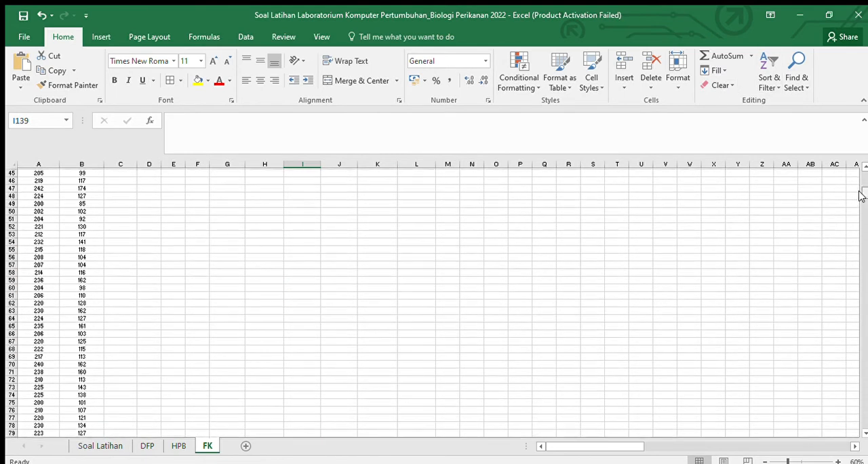
Step: Sort the length and weight data in A2:B172 of the FK sheet by total length from smallest to largest
{"action": "left_click", "coordinate": [39, 190]}
{"action": "left_click_drag", "start_coordinate": [56, 190], "coordinate": [71, 190]}
{"action": "key", "text": "ctrl+shift+Down"}
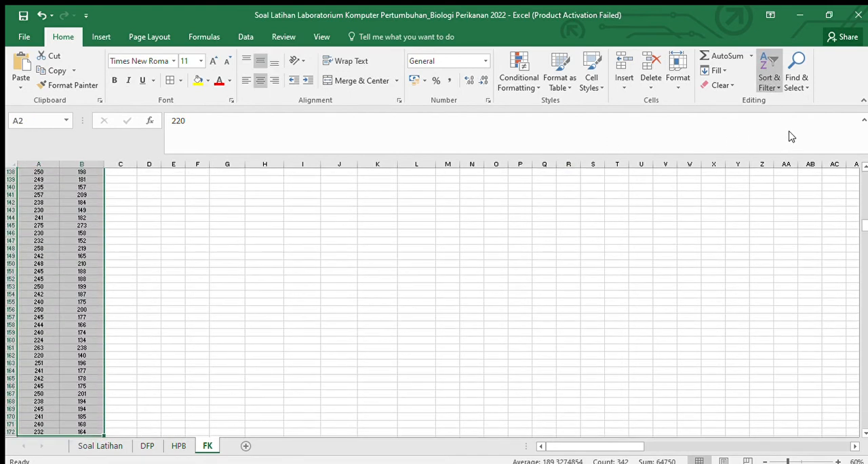
{"action": "key", "text": "ctrl+BackSpace"}
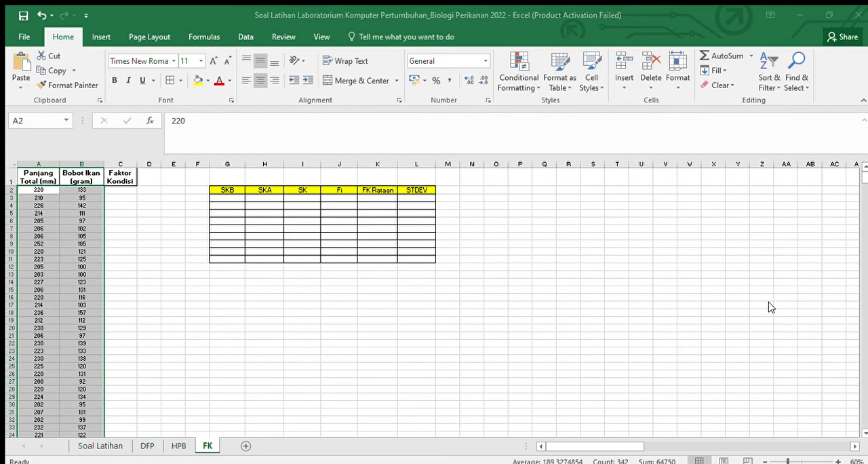
{"action": "left_click", "coordinate": [163, 228]}
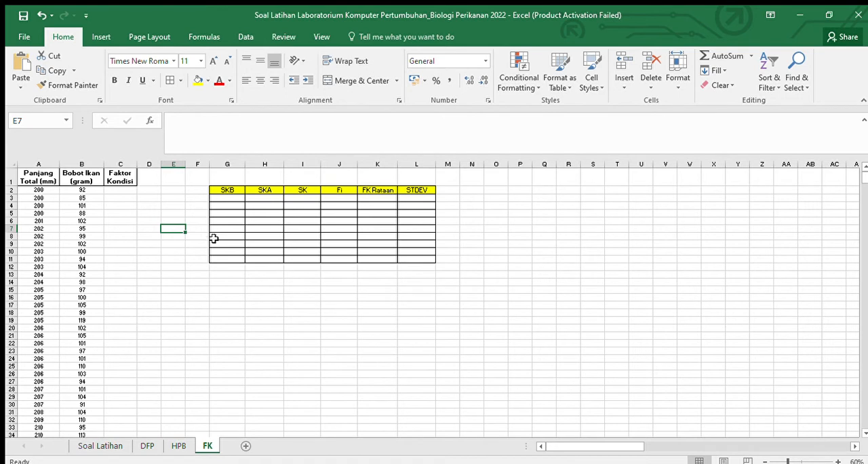
Step: Copy the SKB, SKA and SK class values in G17:I25 of the DFP sheet and paste them as values from G3 on the FK sheet
{"action": "left_click", "coordinate": [212, 238]}
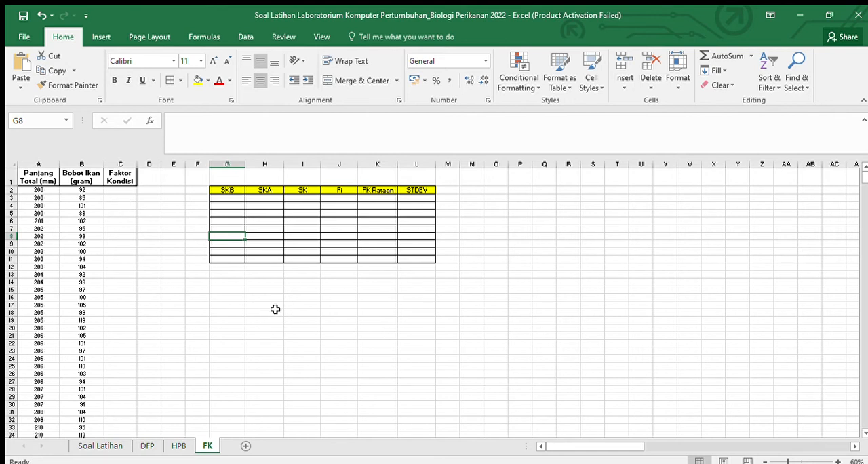
{"action": "left_click", "coordinate": [146, 445]}
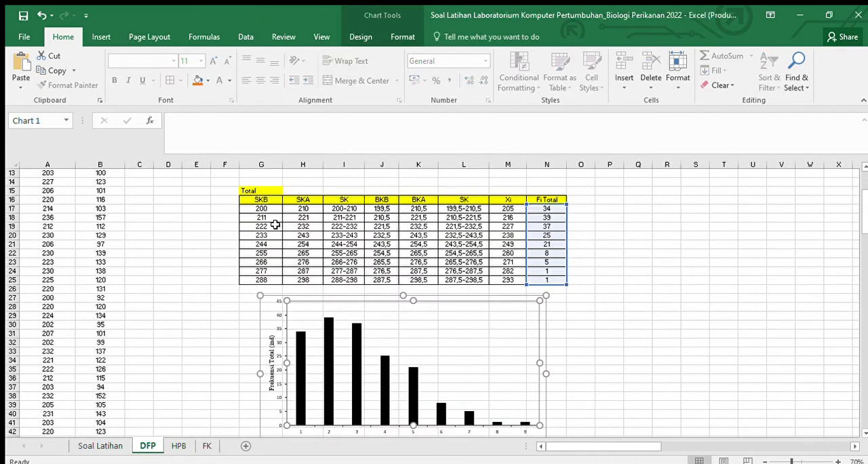
{"action": "left_click_drag", "start_coordinate": [257, 208], "coordinate": [346, 281]}
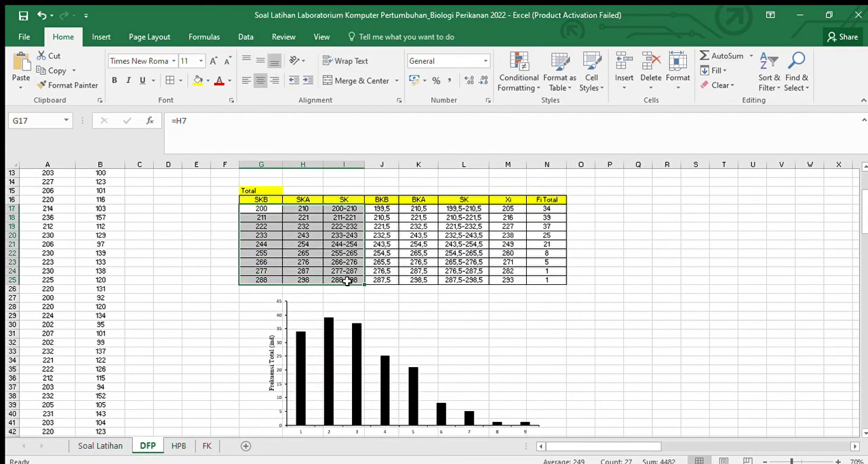
{"action": "key", "text": "ctrl+c"}
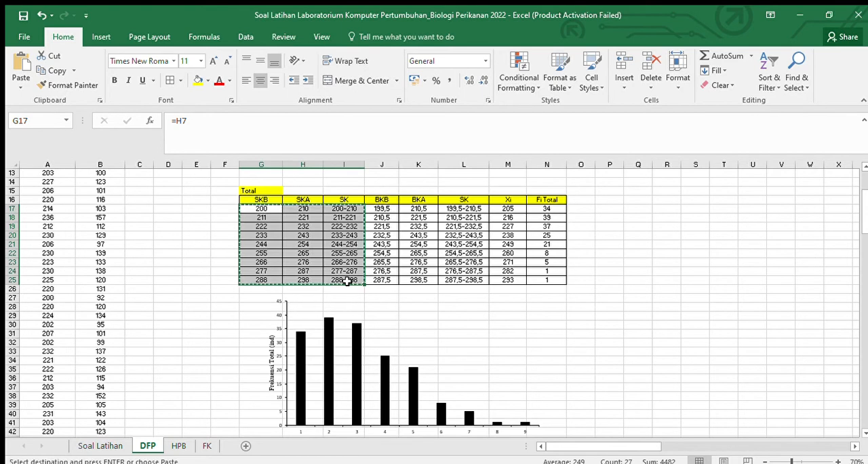
{"action": "left_click", "coordinate": [205, 445]}
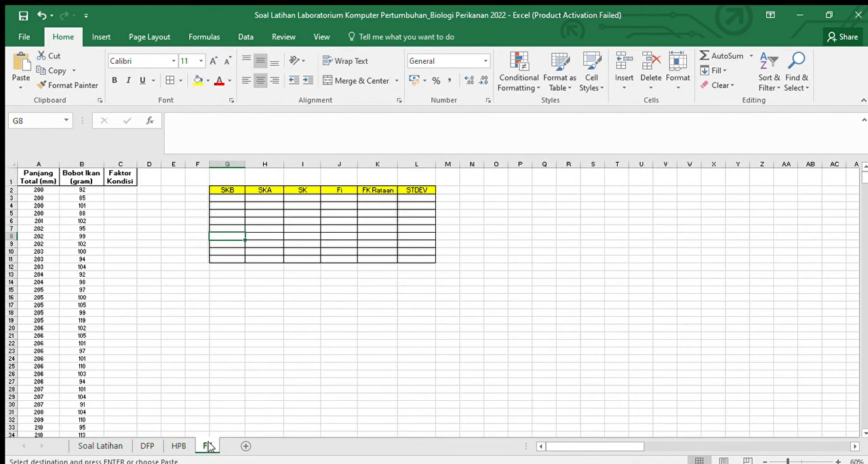
{"action": "left_click", "coordinate": [230, 198]}
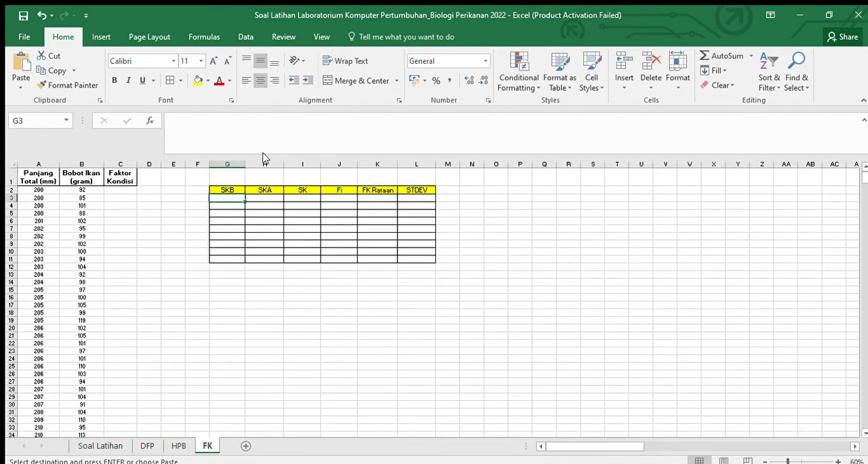
{"action": "key", "text": "ctrl+v"}
{"action": "left_click", "coordinate": [517, 260]}
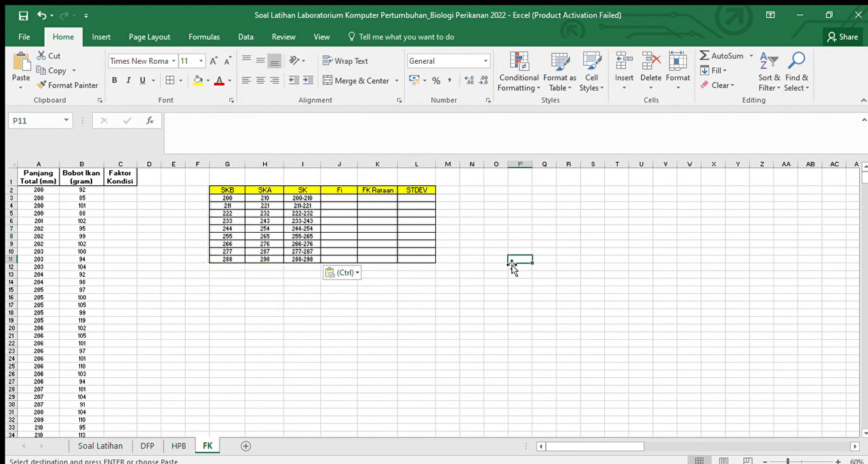
{"action": "left_click", "coordinate": [253, 228]}
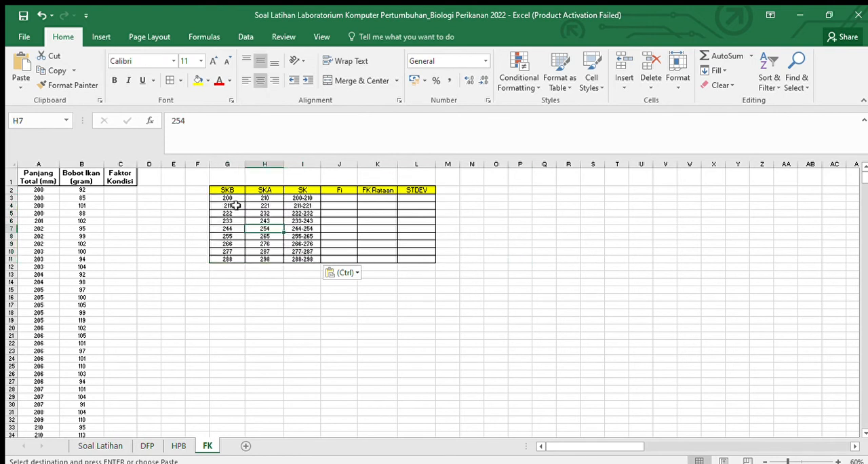
{"action": "left_click", "coordinate": [339, 198]}
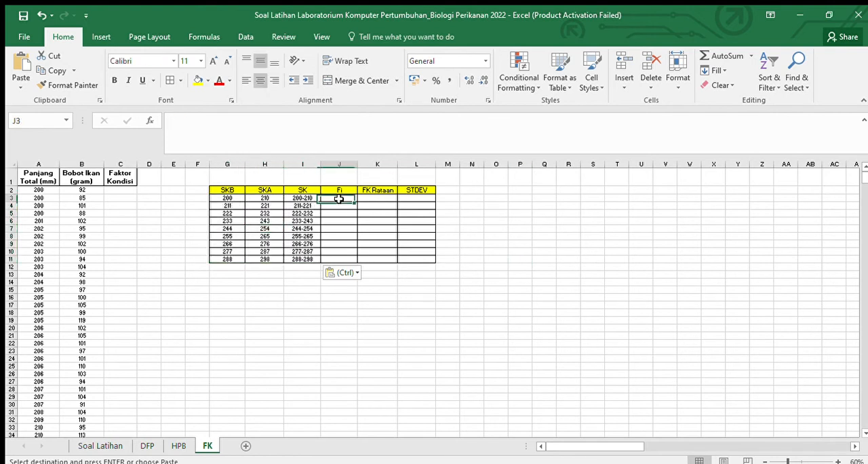
{"action": "left_click", "coordinate": [412, 198]}
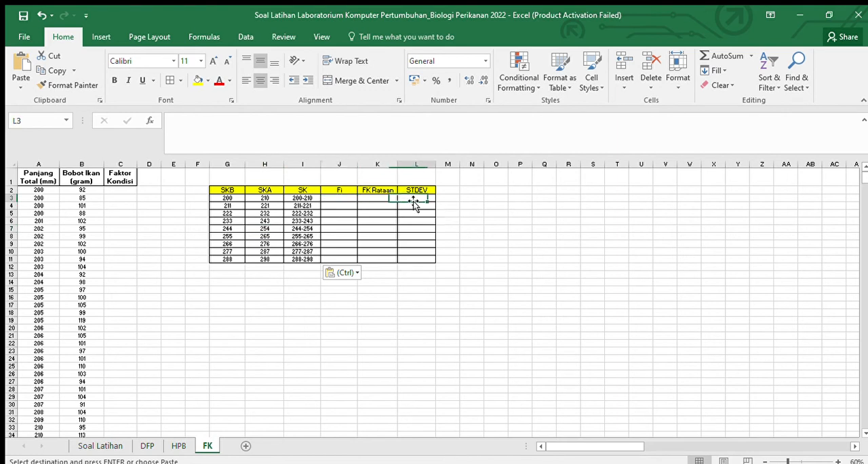
{"action": "left_click", "coordinate": [381, 191]}
{"action": "left_click", "coordinate": [378, 229]}
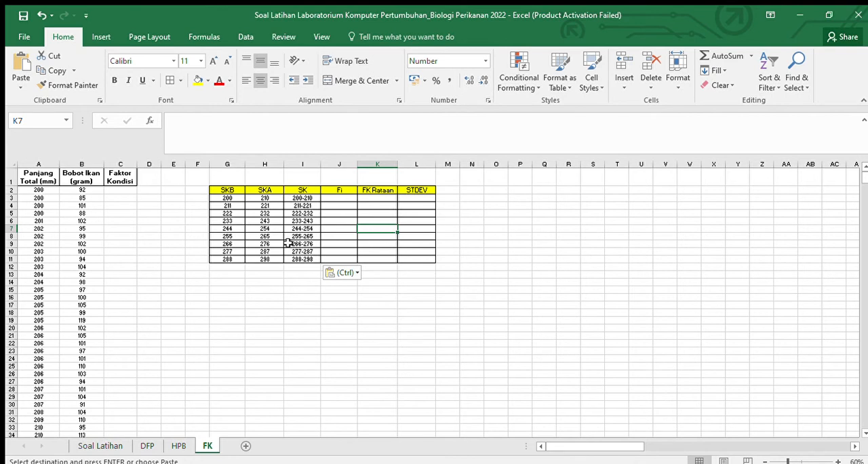
Step: Copy the Fi Total frequencies in N17:N25 of the DFP sheet and paste them as values into the FK sheet's Fi column from J3
{"action": "left_click", "coordinate": [146, 445]}
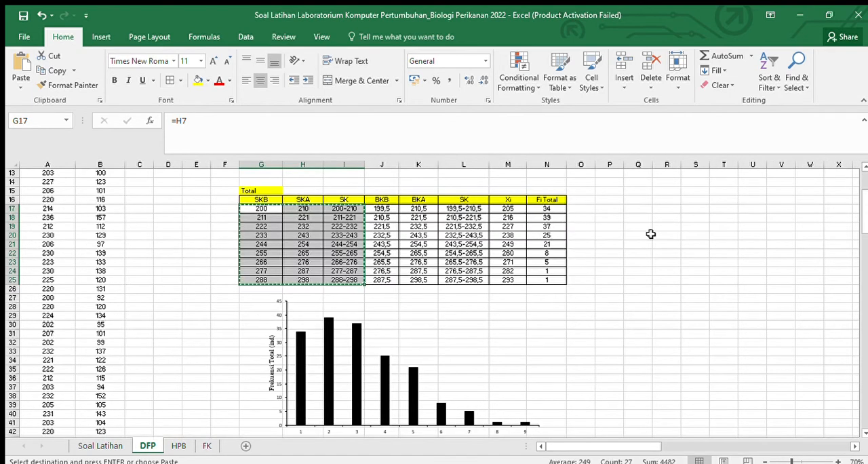
{"action": "left_click_drag", "start_coordinate": [558, 208], "coordinate": [559, 278]}
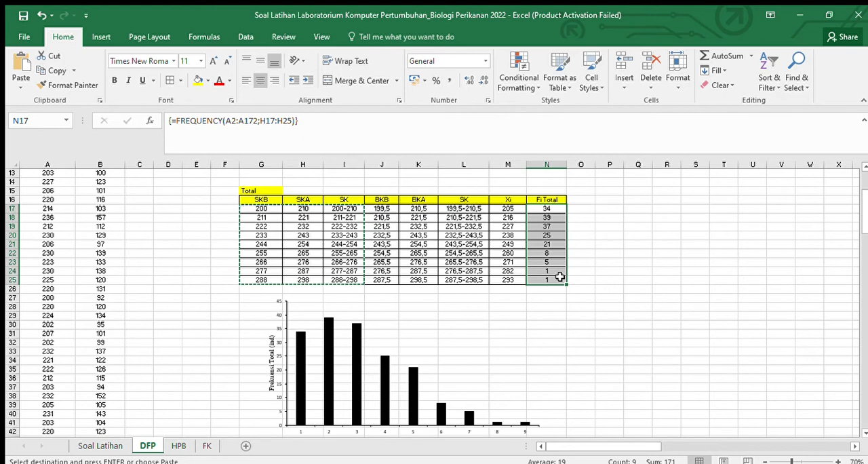
{"action": "key", "text": "ctrl+c"}
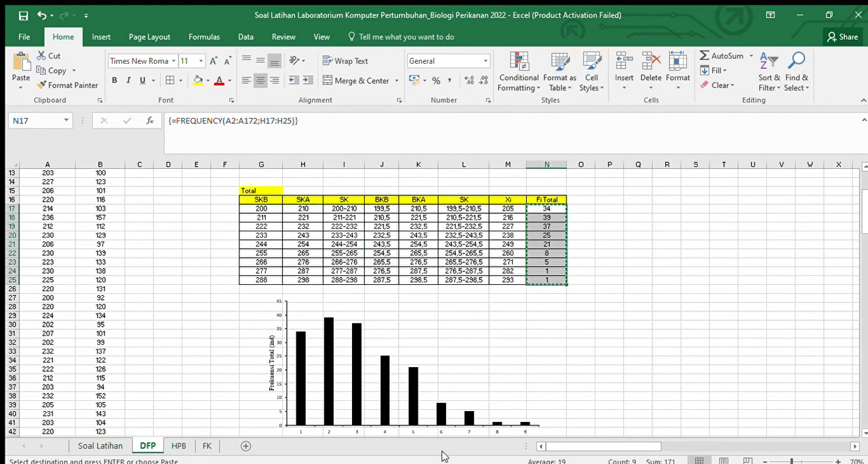
{"action": "left_click", "coordinate": [207, 446]}
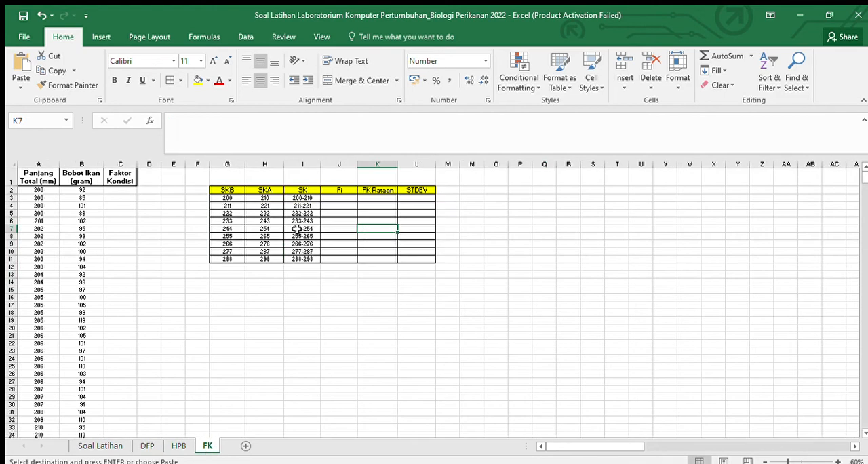
{"action": "left_click", "coordinate": [341, 200]}
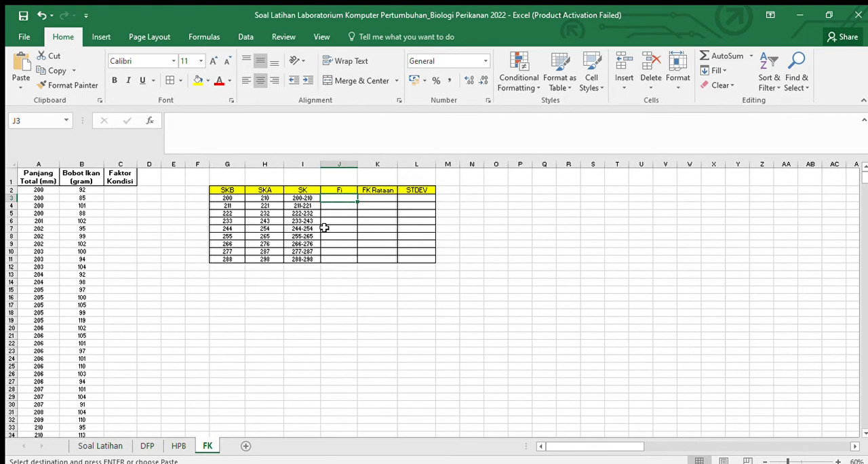
{"action": "key", "text": "ctrl+v"}
{"action": "left_click", "coordinate": [546, 235]}
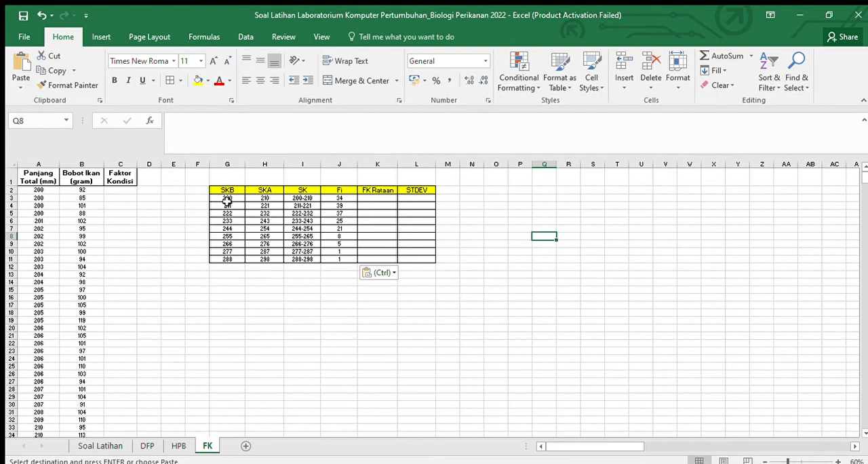
Step: Centre the contents of table cells G3:L11 horizontally and align them vertically to the middle
{"action": "left_click_drag", "start_coordinate": [225, 198], "coordinate": [411, 257]}
{"action": "left_click", "coordinate": [258, 80]}
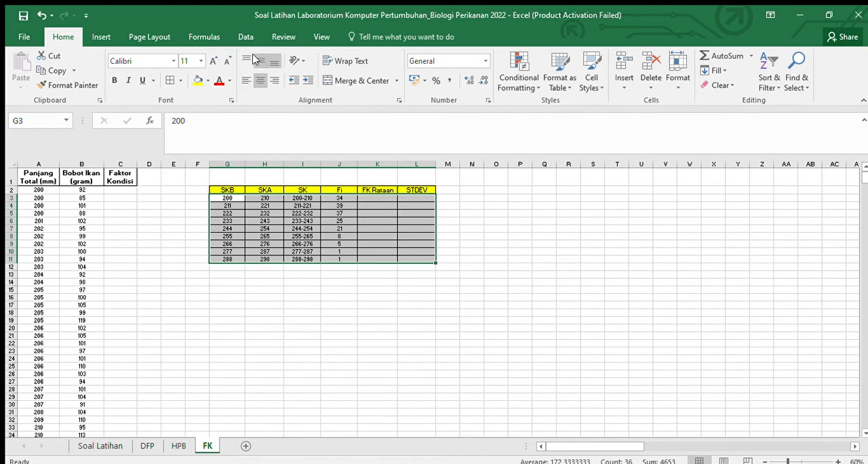
{"action": "left_click", "coordinate": [262, 62]}
{"action": "left_click", "coordinate": [613, 297]}
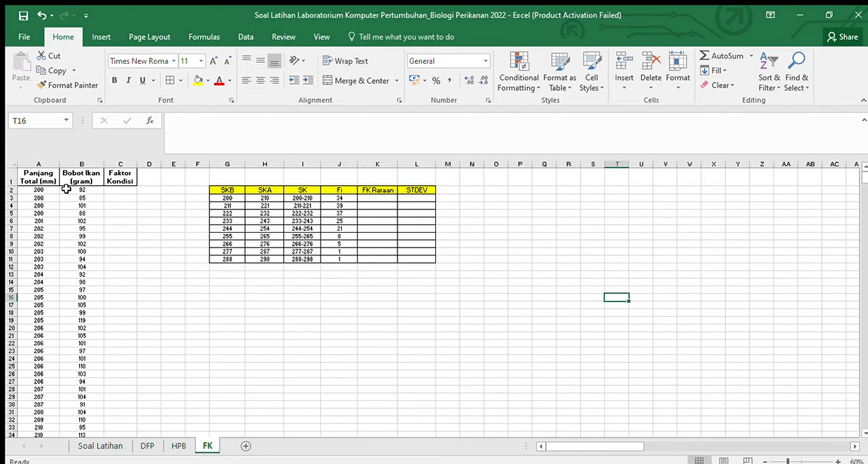
{"action": "left_click", "coordinate": [122, 189]}
{"action": "left_click", "coordinate": [122, 213]}
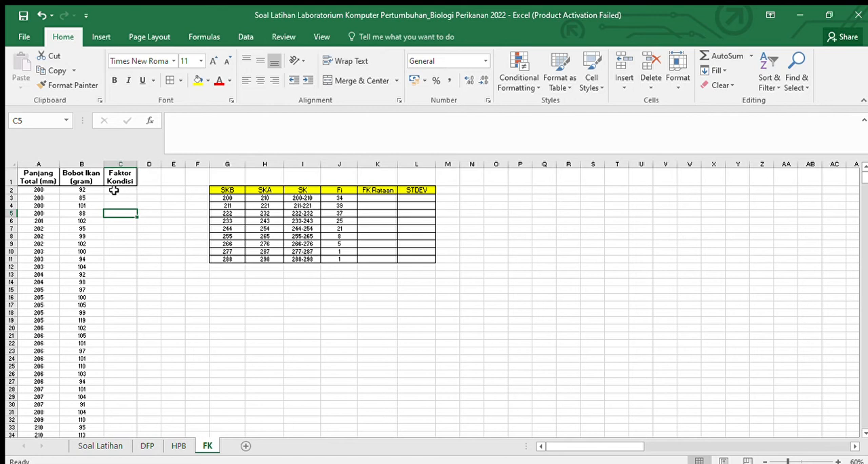
{"action": "left_click", "coordinate": [113, 191]}
{"action": "type", "text": "="}
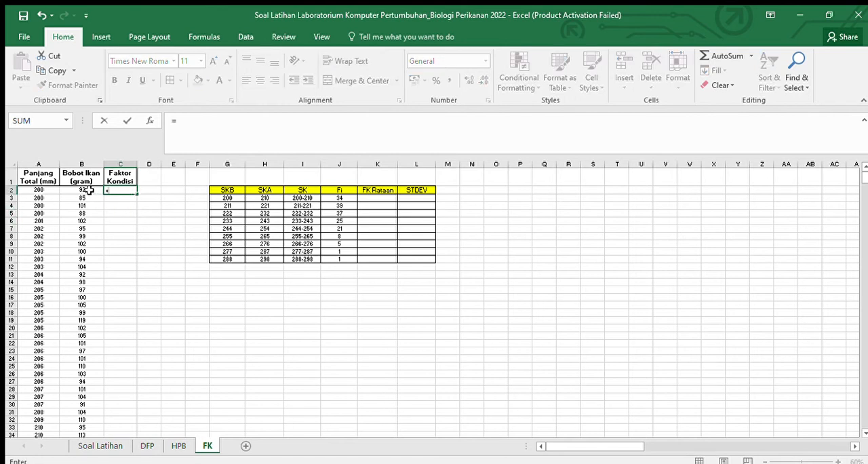
{"action": "left_click", "coordinate": [89, 190]}
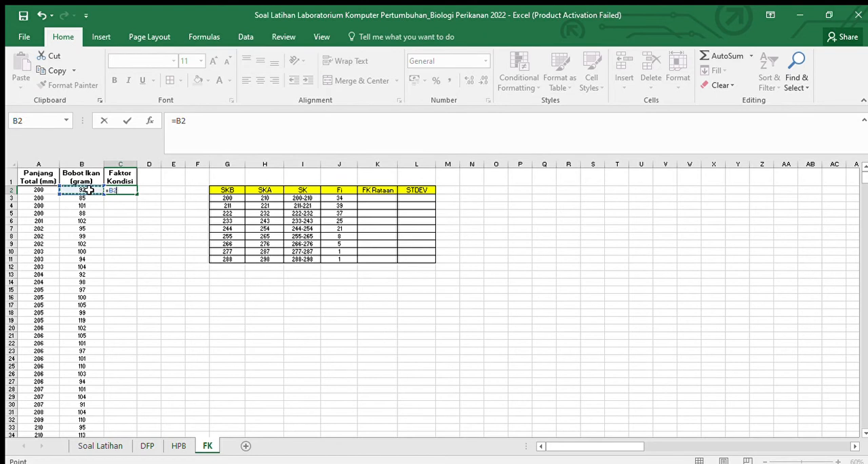
{"action": "type", "text": "/("}
{"action": "left_click_drag", "start_coordinate": [198, 121], "coordinate": [167, 120]}
{"action": "key", "text": "Escape"}
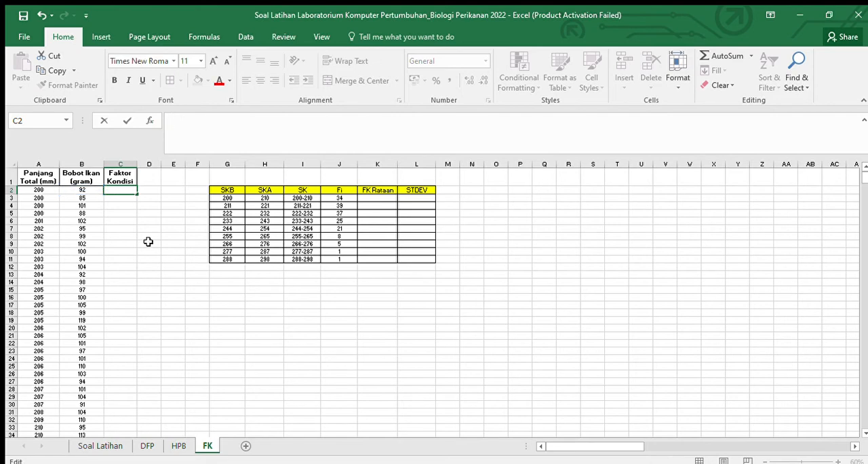
Step: Copy the b, a and antilog a labels and values in I11:J13 of the HPB sheet and paste them as values at G13 on the FK sheet
{"action": "left_click", "coordinate": [175, 445]}
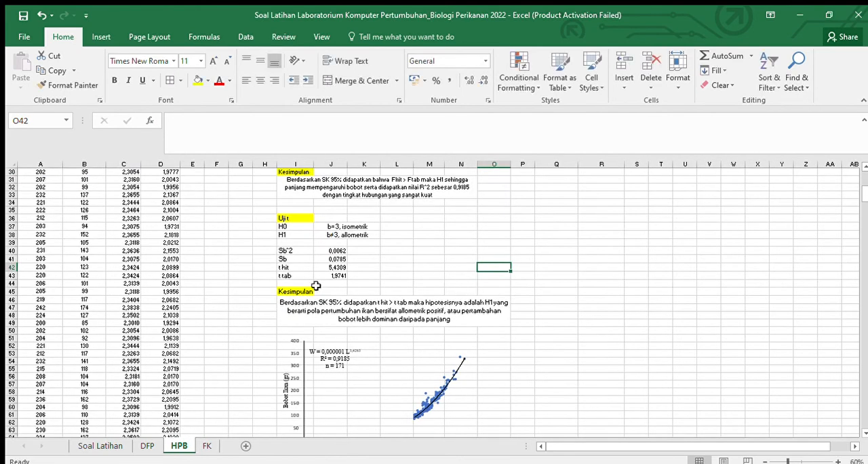
{"action": "scroll", "coordinate": [308, 240], "scroll_direction": "up", "scroll_amount": 10}
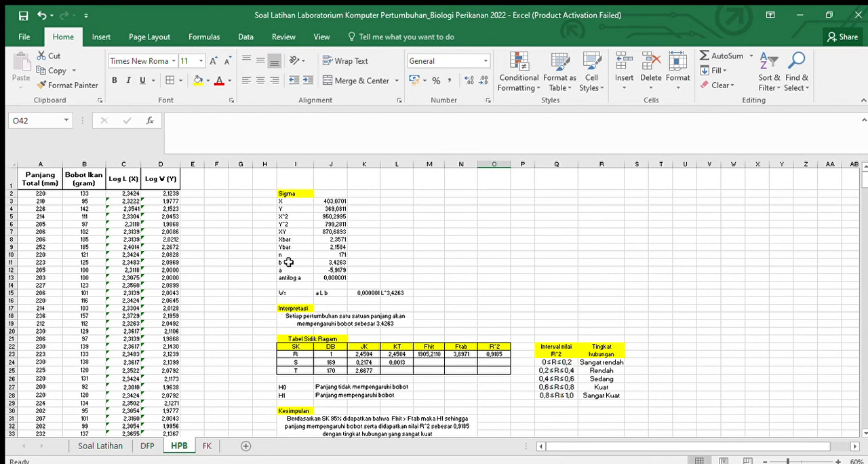
{"action": "left_click_drag", "start_coordinate": [281, 262], "coordinate": [324, 277]}
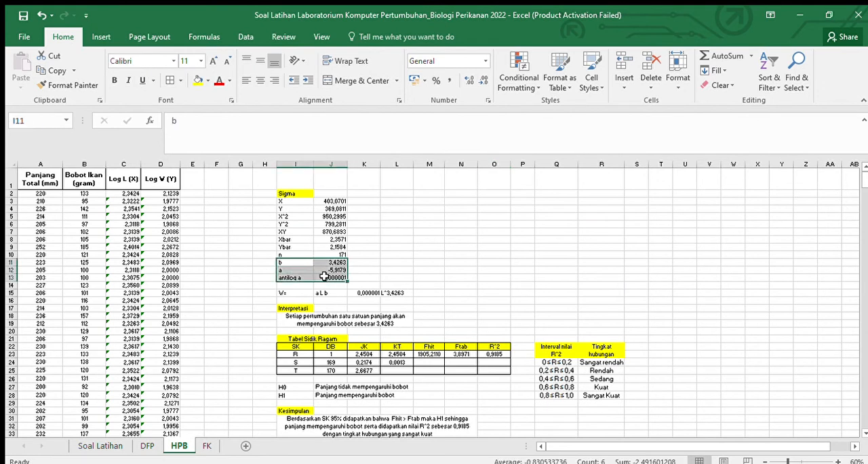
{"action": "key", "text": "ctrl+c"}
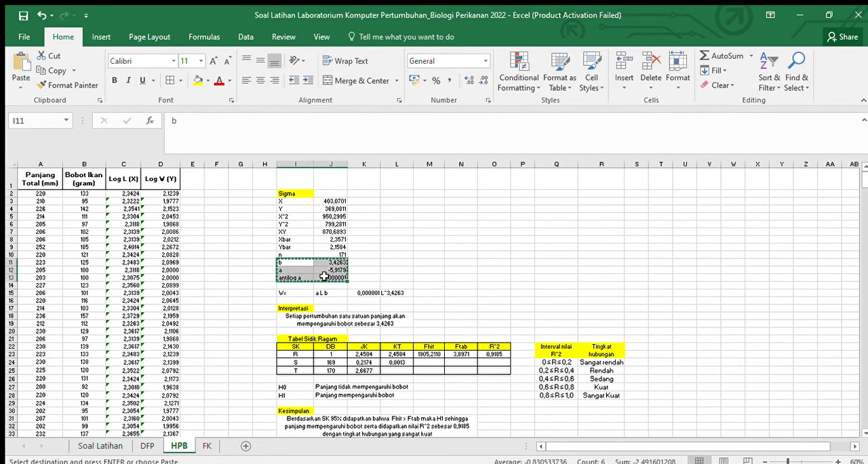
{"action": "left_click", "coordinate": [207, 445]}
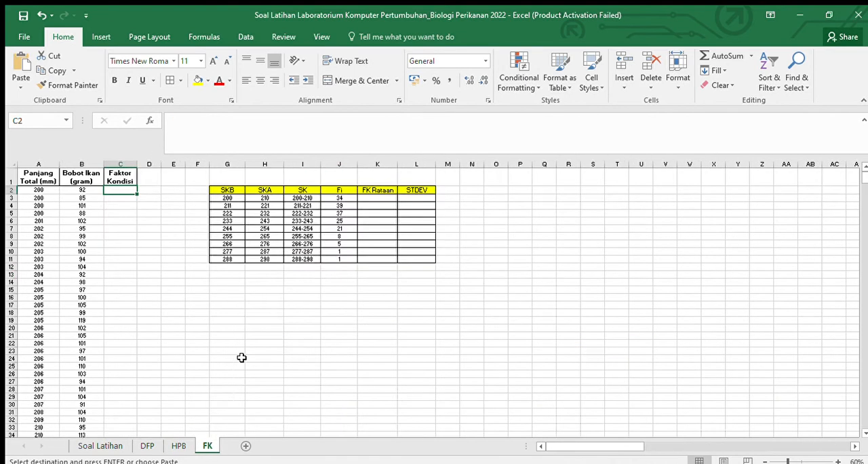
{"action": "left_click", "coordinate": [224, 273]}
{"action": "key", "text": "ctrl+v"}
{"action": "left_click", "coordinate": [254, 316]}
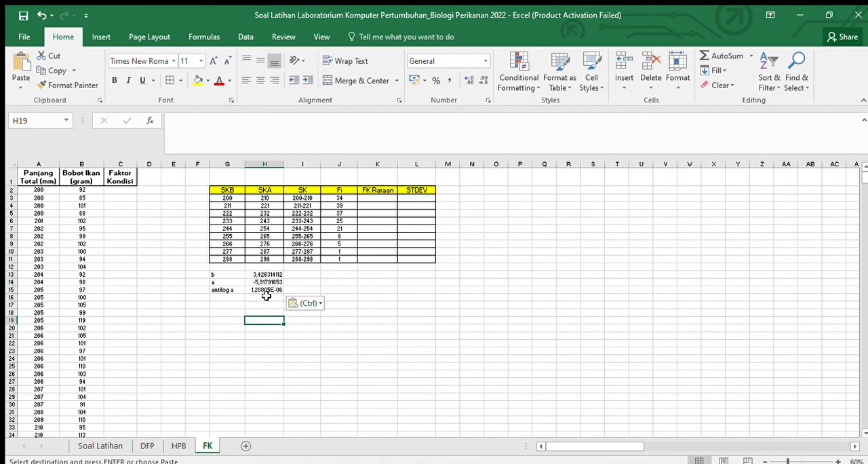
Step: Replace the antilog a value in H15 with 0,000001
{"action": "left_click", "coordinate": [265, 290]}
{"action": "left_click_drag", "start_coordinate": [268, 129], "coordinate": [148, 120]}
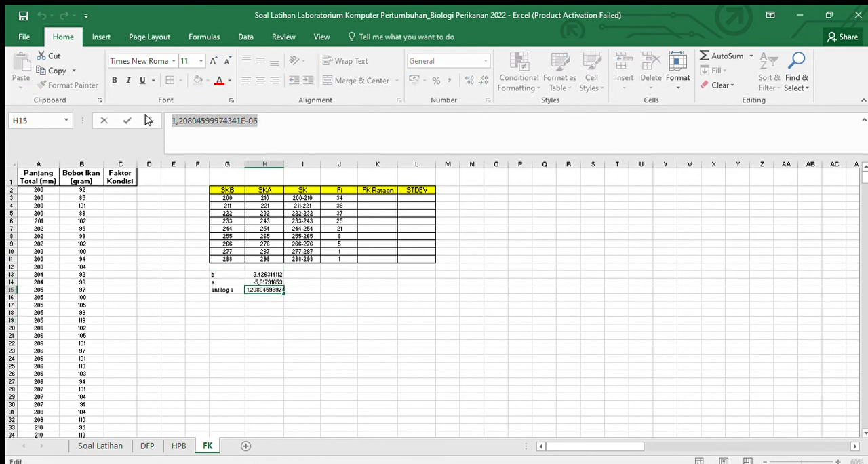
{"action": "type", "text": "0,000"}
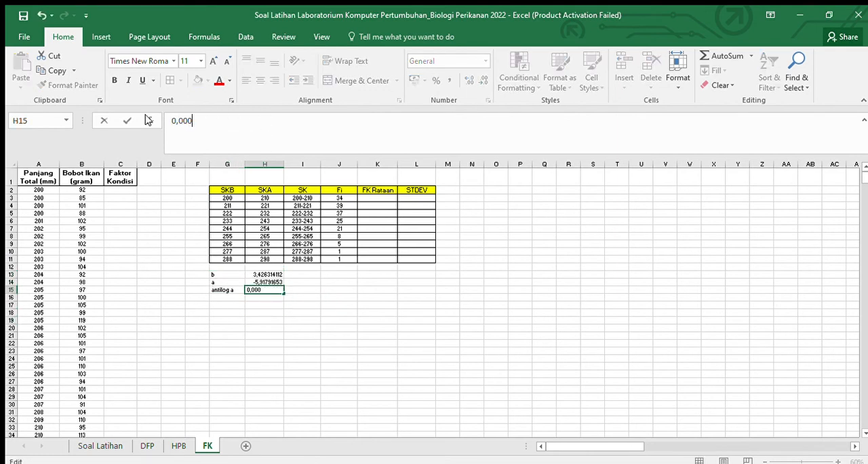
{"action": "type", "text": "001"}
{"action": "left_click", "coordinate": [368, 346]}
{"action": "left_click_drag", "start_coordinate": [270, 267], "coordinate": [271, 282]}
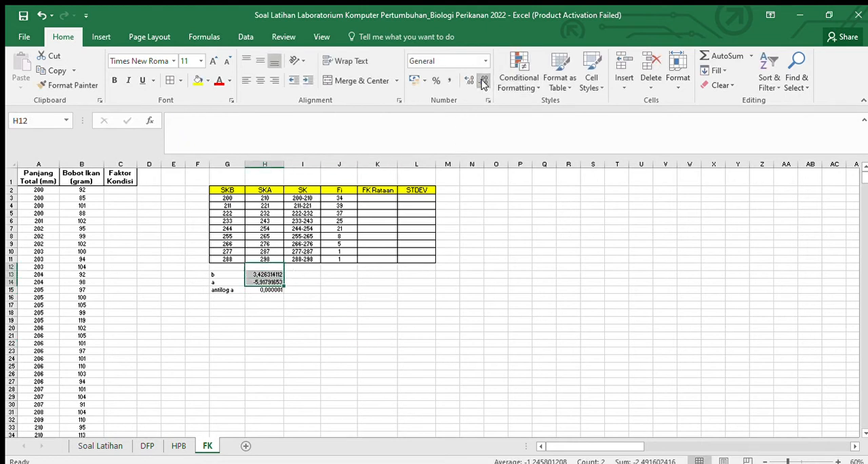
{"action": "left_click", "coordinate": [469, 311]}
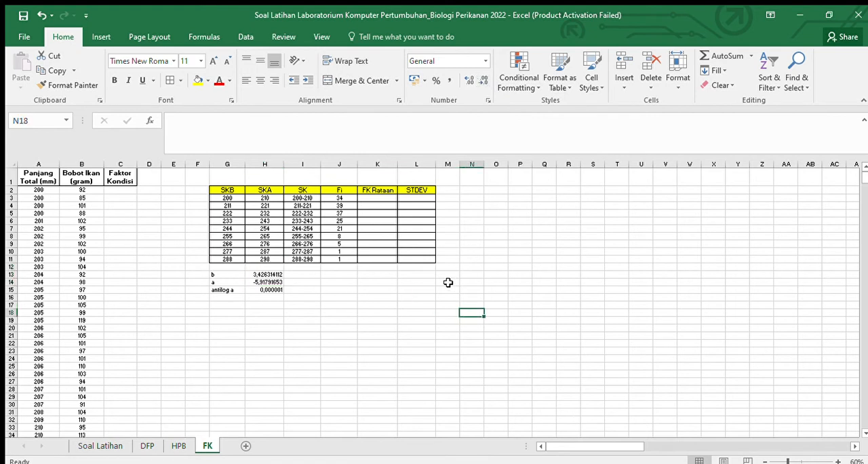
{"action": "left_click", "coordinate": [275, 275]}
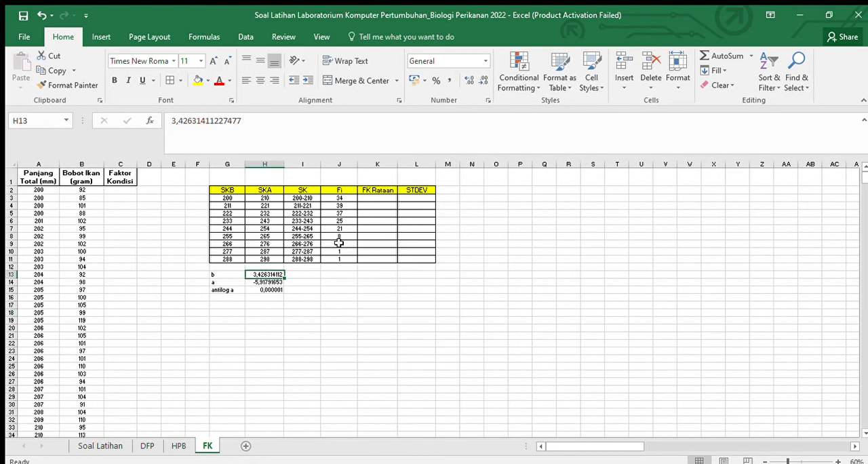
Step: Reduce the displayed precision of the b and a values in H13 and H14 to four decimal places
{"action": "left_click", "coordinate": [483, 82]}
{"action": "left_click", "coordinate": [483, 82]}
{"action": "left_click", "coordinate": [484, 81]}
{"action": "left_click", "coordinate": [483, 81]}
{"action": "left_click", "coordinate": [483, 81]}
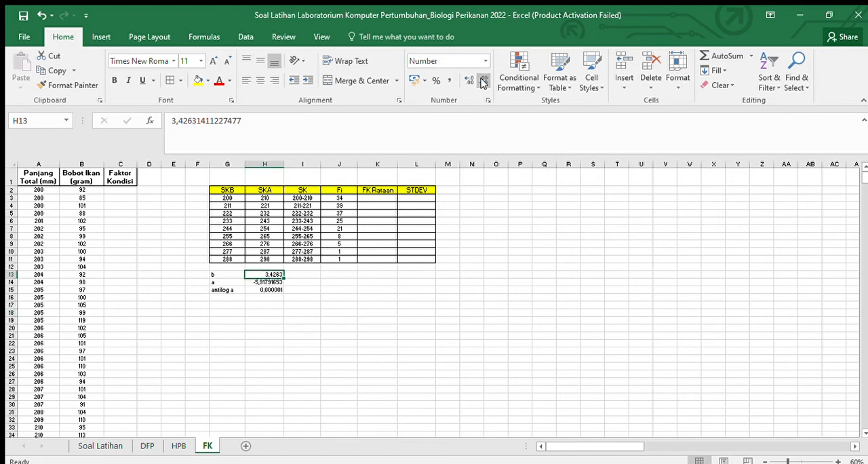
{"action": "left_click", "coordinate": [275, 282]}
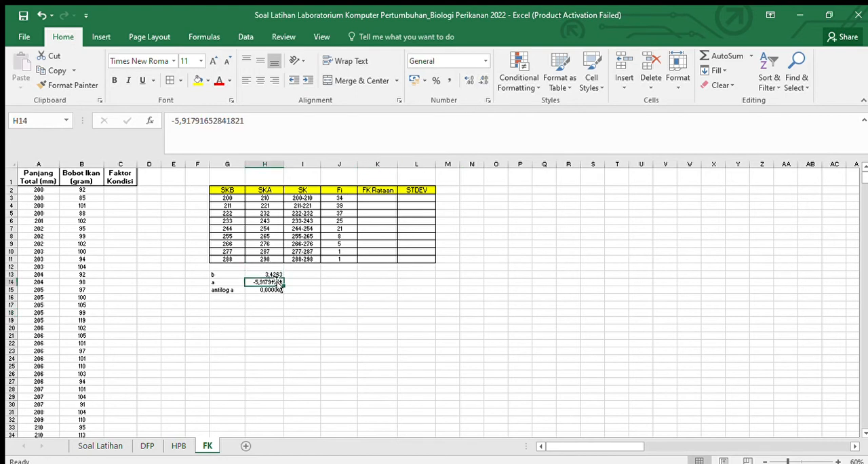
{"action": "left_click", "coordinate": [483, 78]}
{"action": "left_click", "coordinate": [484, 79]}
{"action": "left_click", "coordinate": [484, 79]}
{"action": "left_click", "coordinate": [342, 298]}
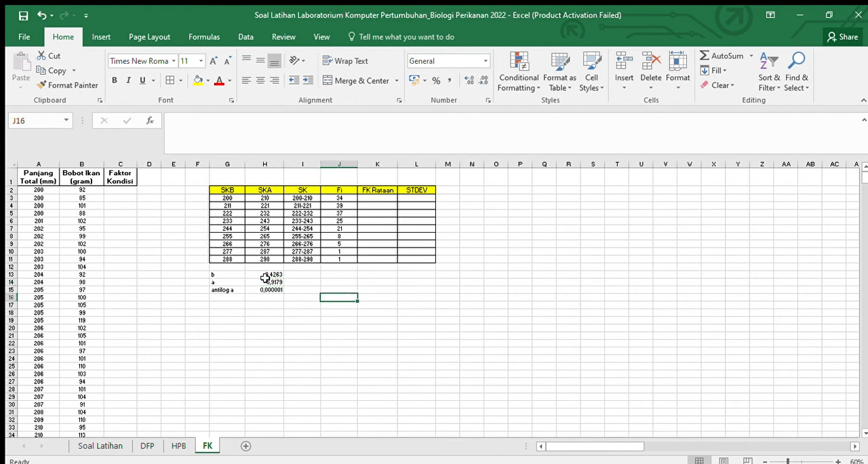
Step: Begin the condition factor formula in C2 by dividing the fish weight in B2 by an opening parenthesis, =B2/(
{"action": "left_click", "coordinate": [133, 192]}
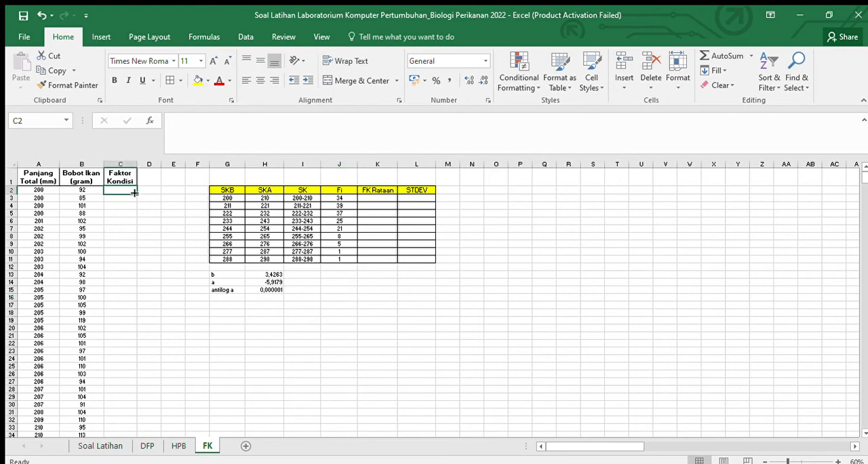
{"action": "type", "text": "="}
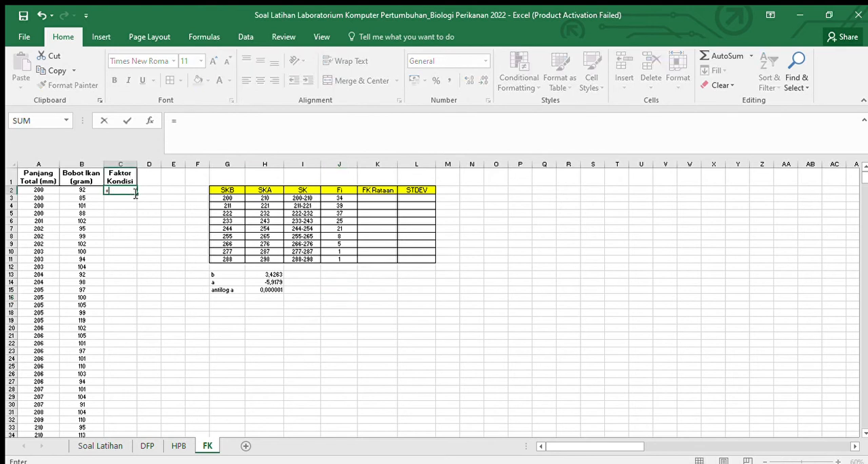
{"action": "left_click", "coordinate": [96, 192]}
{"action": "type", "text": "/("}
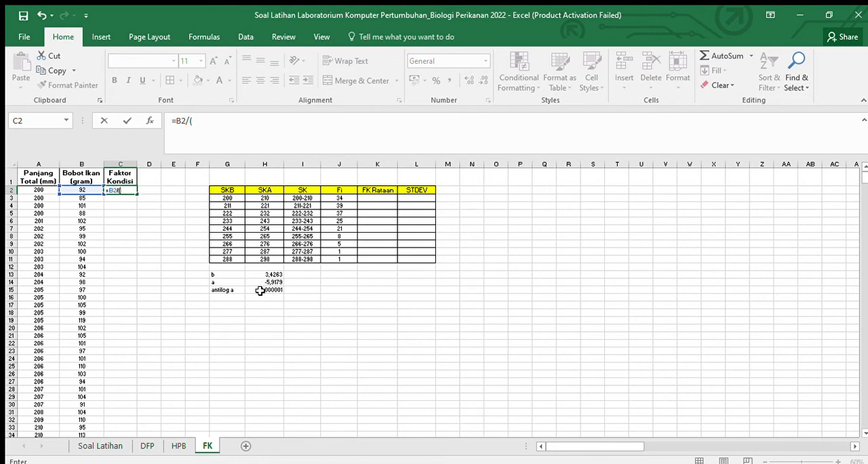
Step: Complete the condition factor formula in C2 as =B2/($H$15*A2^$H$13), with absolute references to antilog a and b
{"action": "left_click", "coordinate": [258, 288]}
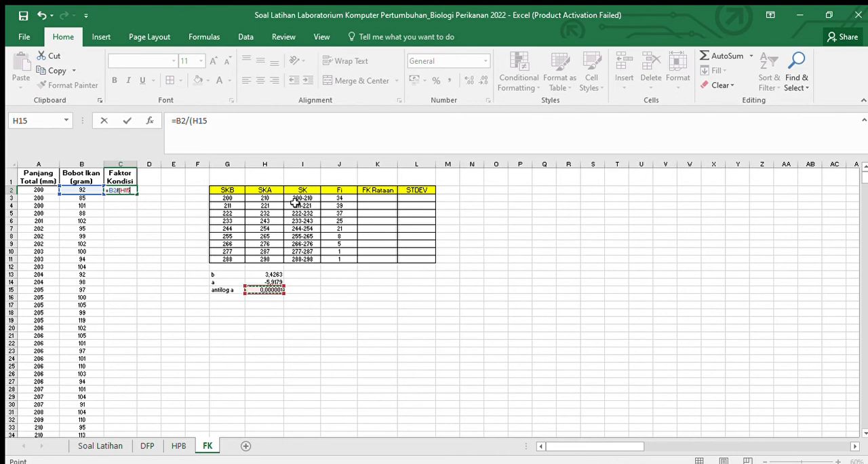
{"action": "left_click", "coordinate": [247, 120]}
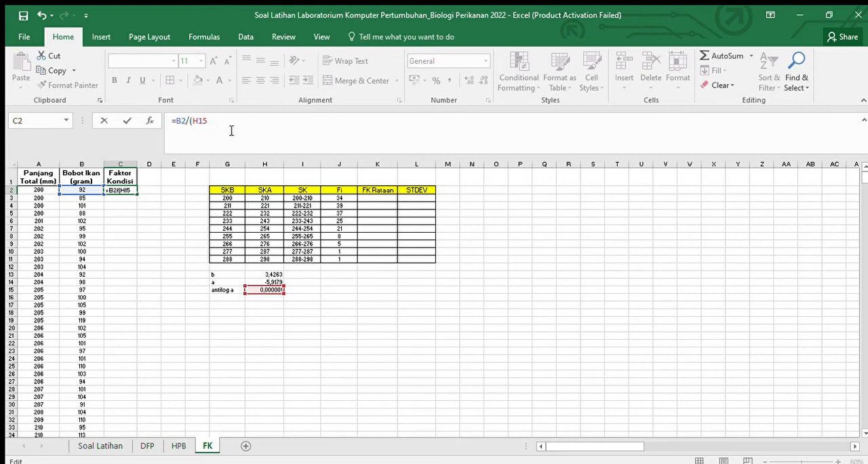
{"action": "key", "text": "F4"}
{"action": "type", "text": "*"}
{"action": "left_click", "coordinate": [40, 191]}
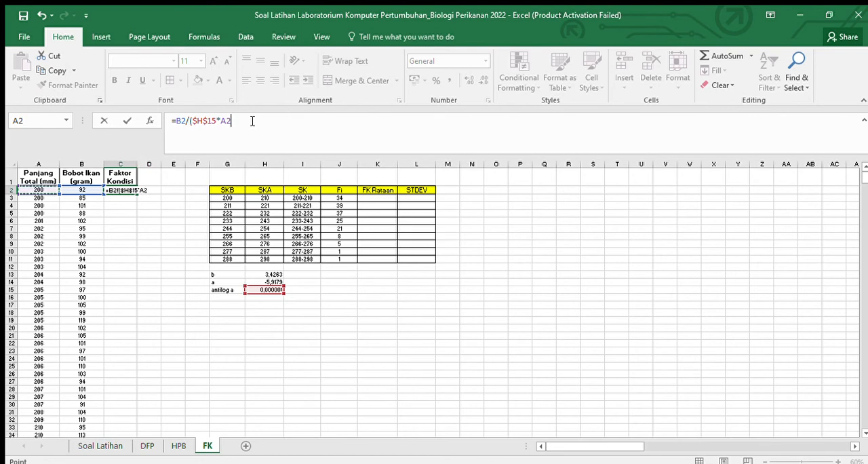
{"action": "type", "text": "^"}
{"action": "left_click", "coordinate": [275, 274]}
{"action": "left_click", "coordinate": [242, 120]}
{"action": "key", "text": "F4"}
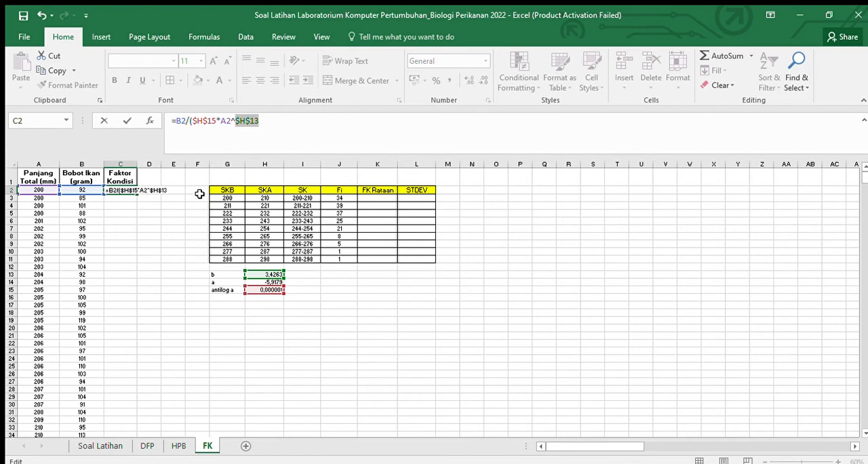
{"action": "left_click", "coordinate": [275, 136]}
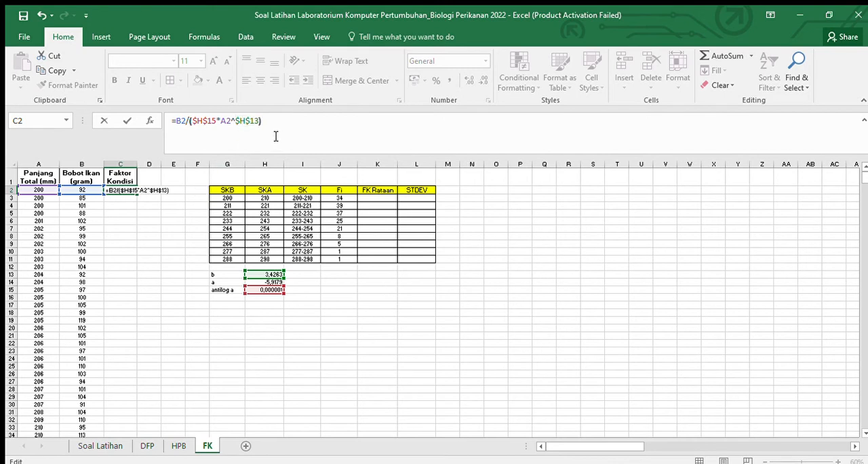
{"action": "key", "text": "Return"}
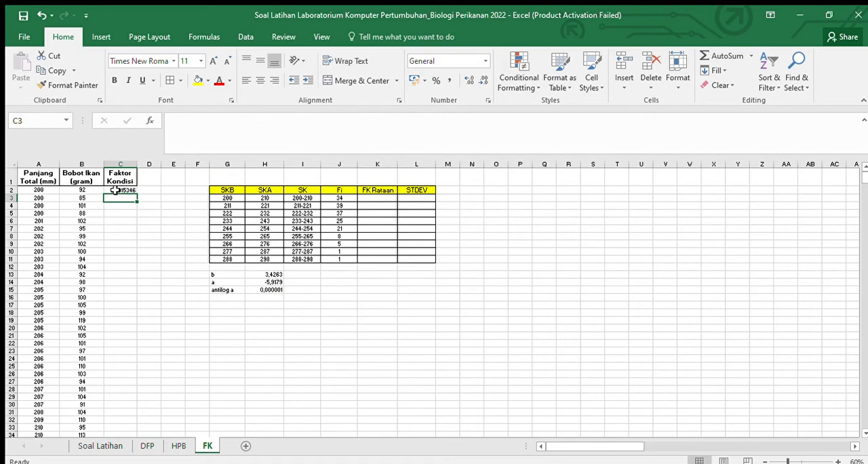
Step: Fill the condition factor formula from C2 down column C for all fish
{"action": "left_click", "coordinate": [115, 191]}
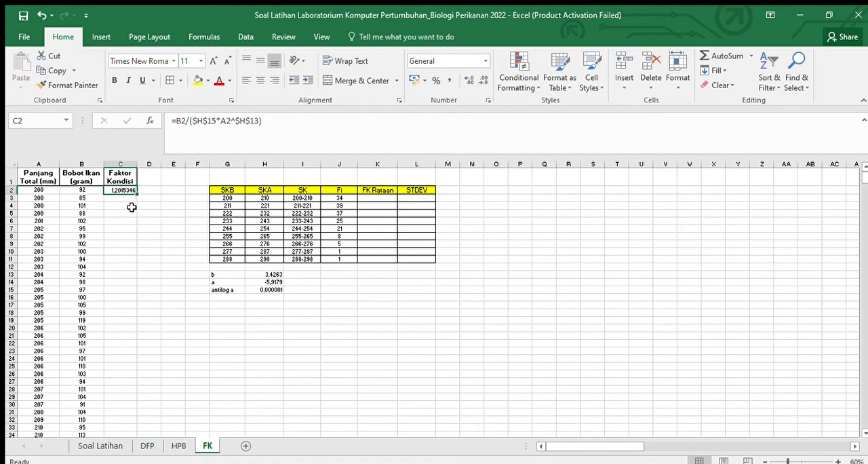
{"action": "double_click", "coordinate": [135, 194]}
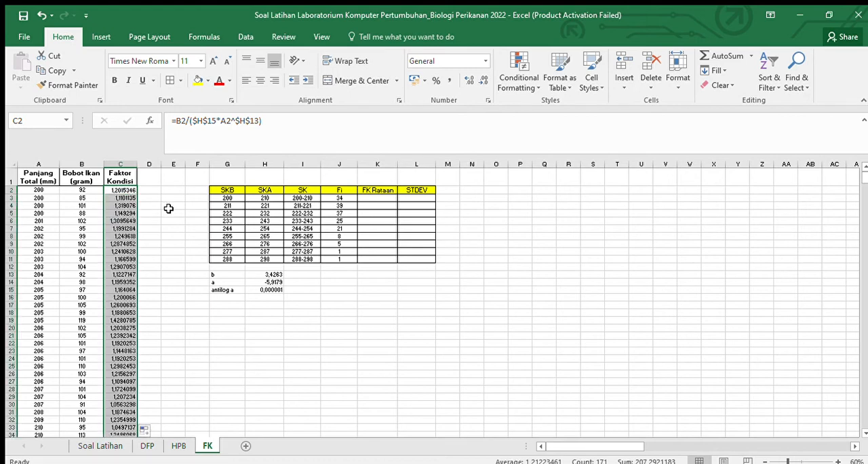
{"action": "scroll", "coordinate": [169, 211], "scroll_direction": "down", "scroll_amount": 2}
{"action": "scroll", "coordinate": [168, 210], "scroll_direction": "down", "scroll_amount": 1}
{"action": "scroll", "coordinate": [175, 201], "scroll_direction": "up", "scroll_amount": 3}
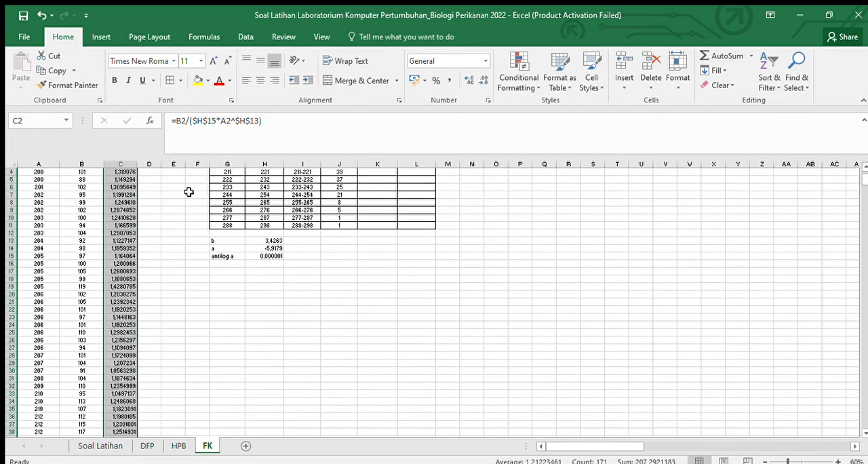
Step: Show the condition factors in column C with four decimal places and centre them
{"action": "left_click", "coordinate": [480, 80]}
{"action": "left_click", "coordinate": [480, 80]}
{"action": "left_click", "coordinate": [480, 80]}
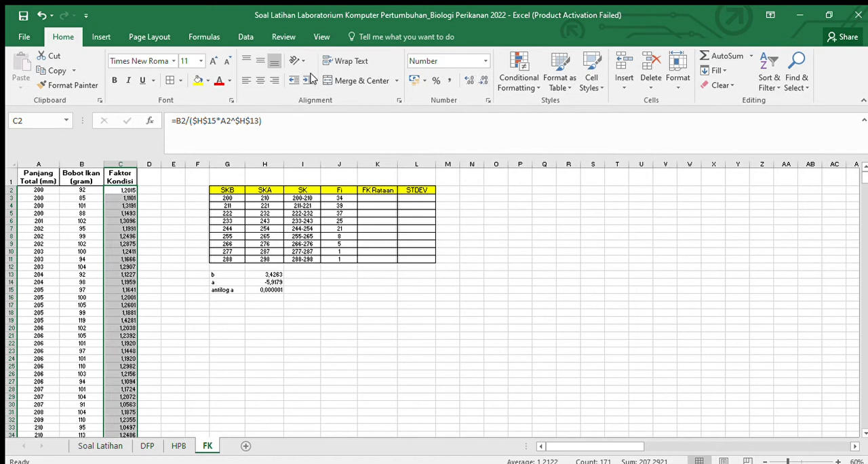
{"action": "left_click", "coordinate": [260, 80]}
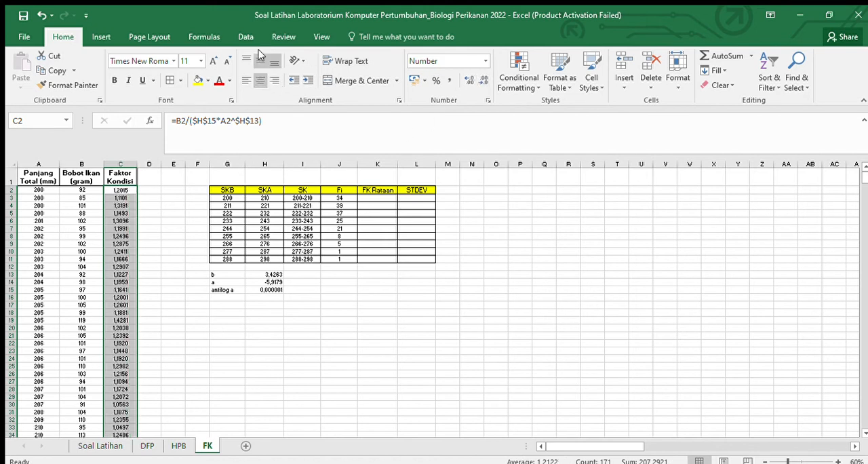
{"action": "left_click", "coordinate": [266, 165]}
{"action": "left_click", "coordinate": [175, 227]}
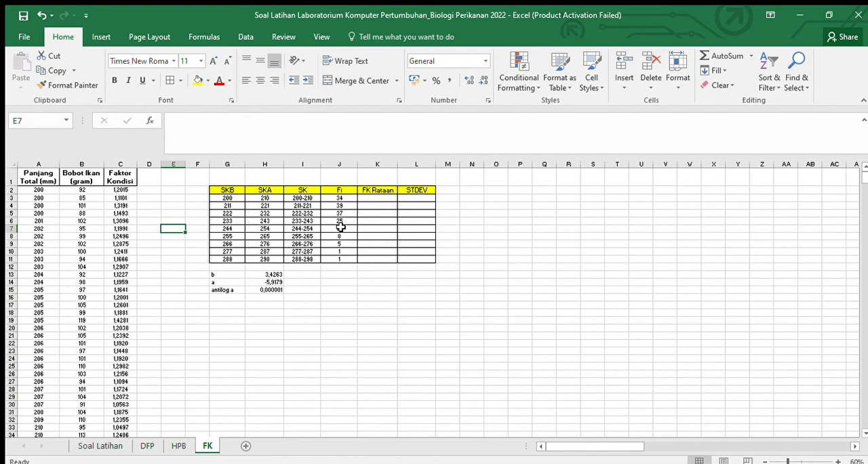
Step: Shade the condition factors in C2:C35, belonging to the 200-210 length class, light grey
{"action": "left_click", "coordinate": [330, 197]}
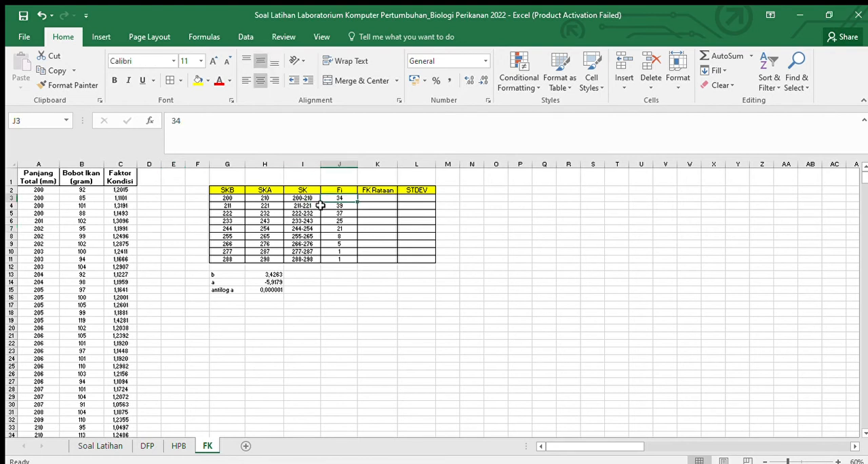
{"action": "left_click", "coordinate": [377, 199]}
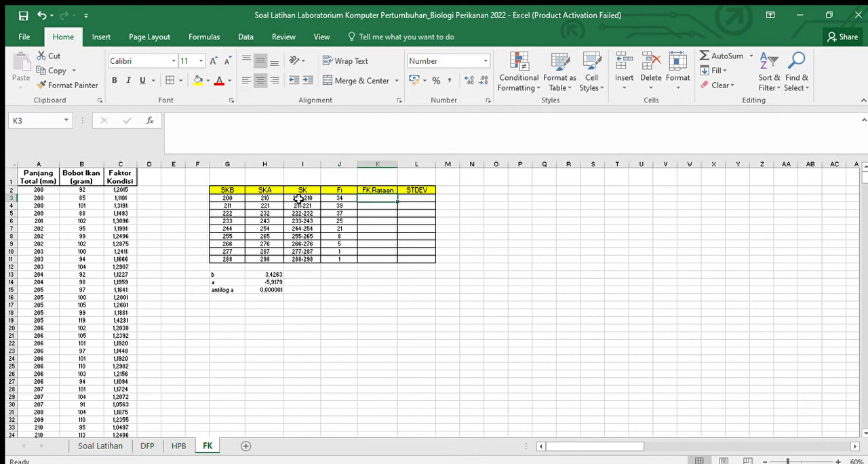
{"action": "left_click_drag", "start_coordinate": [124, 190], "coordinate": [109, 373]}
{"action": "scroll", "coordinate": [193, 308], "scroll_direction": "up", "scroll_amount": 3}
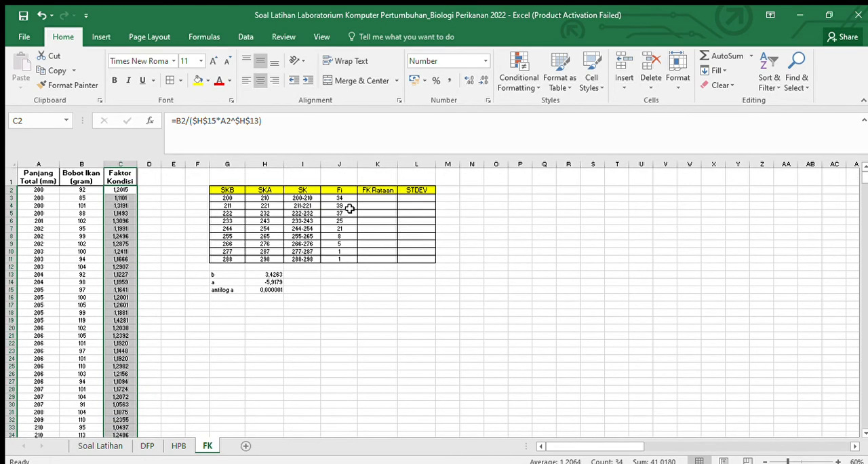
{"action": "scroll", "coordinate": [119, 383], "scroll_direction": "down", "scroll_amount": 3}
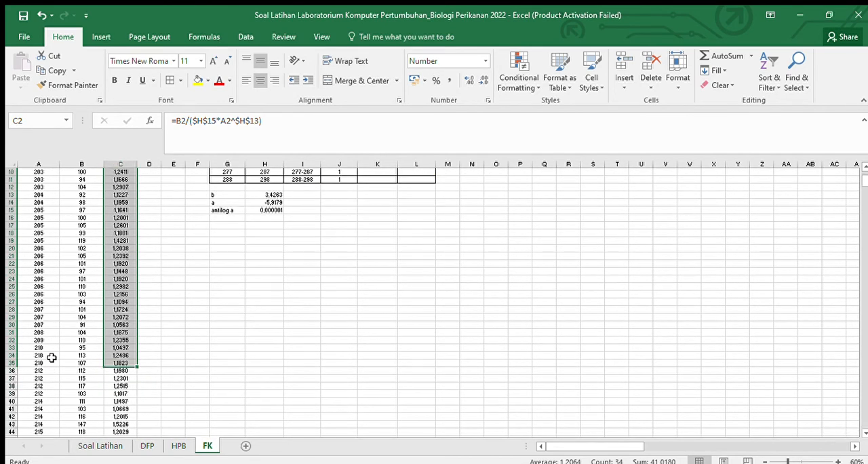
{"action": "scroll", "coordinate": [79, 274], "scroll_direction": "up", "scroll_amount": 3}
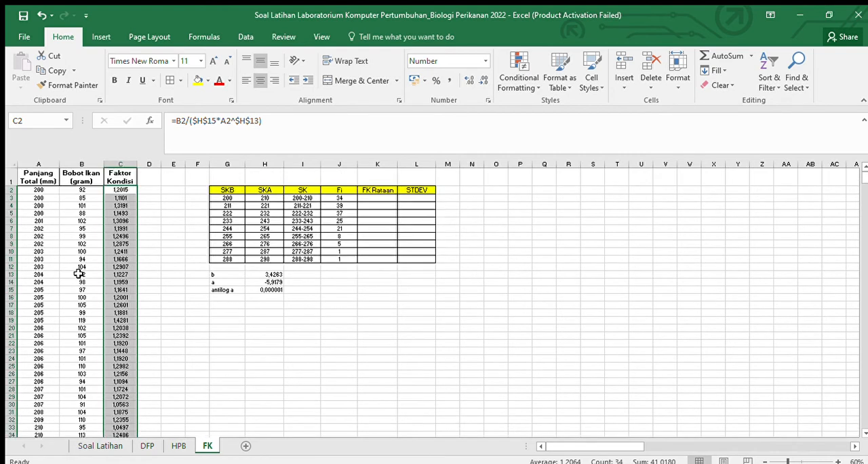
{"action": "left_click", "coordinate": [196, 80]}
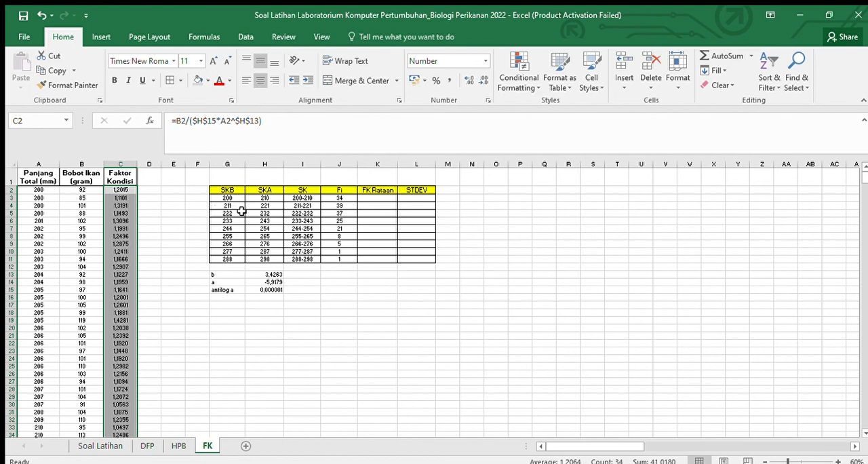
Step: Shade the condition factors in C36:C74, belonging to the 211-221 length class, blue
{"action": "scroll", "coordinate": [269, 216], "scroll_direction": "down", "scroll_amount": 10}
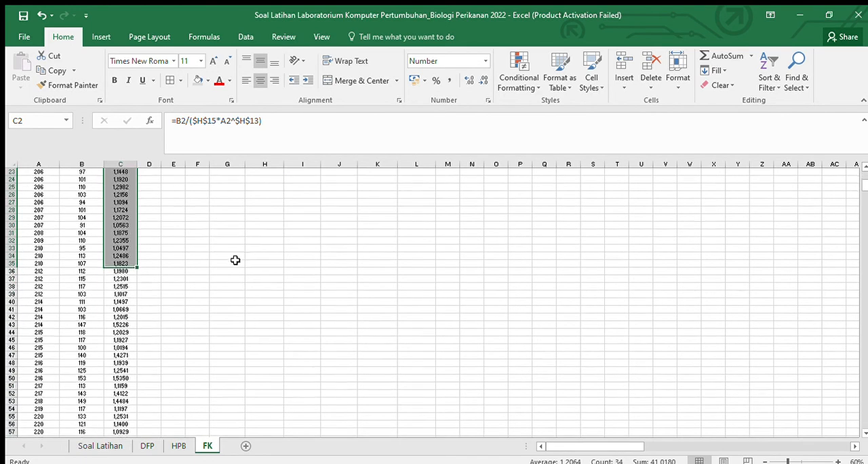
{"action": "left_click", "coordinate": [115, 210]}
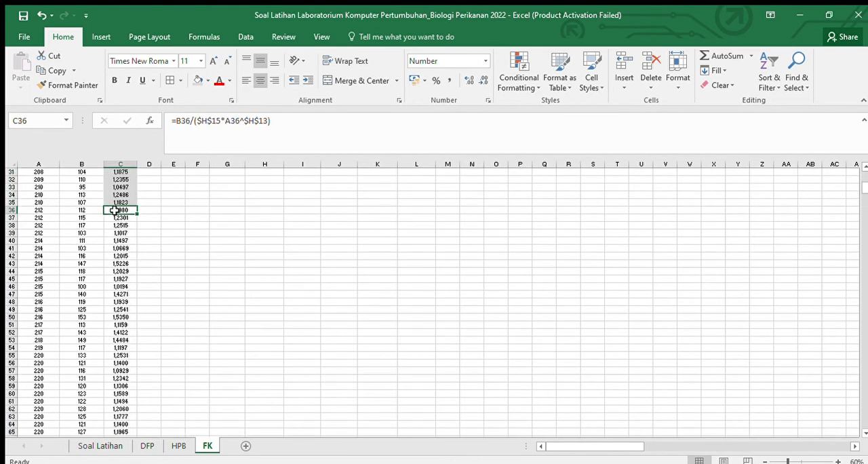
{"action": "left_click_drag", "start_coordinate": [115, 211], "coordinate": [113, 393]}
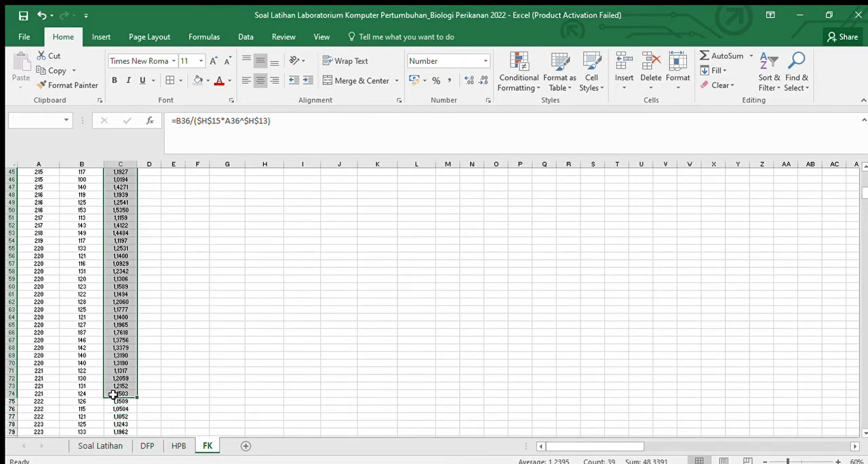
{"action": "left_click", "coordinate": [201, 81]}
{"action": "scroll", "coordinate": [182, 264], "scroll_direction": "up", "scroll_amount": 9}
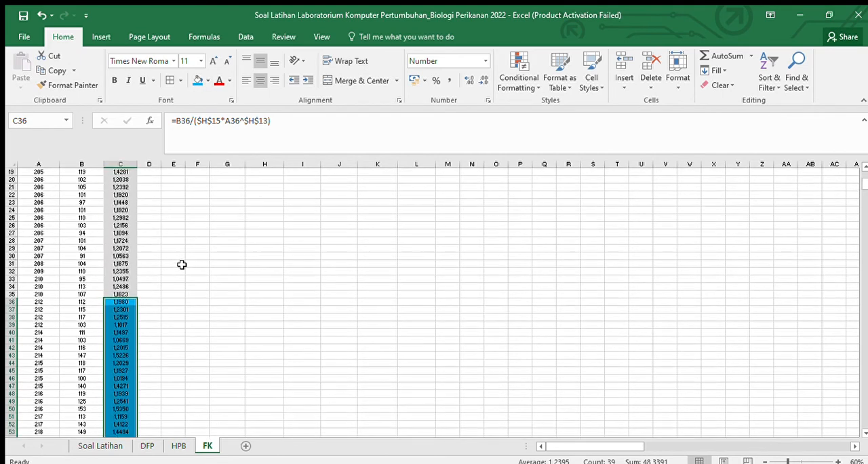
Step: Compare the shaded condition factor ranges in column C with the length classes and frequencies in the class table
{"action": "scroll", "coordinate": [121, 300], "scroll_direction": "down", "scroll_amount": 11}
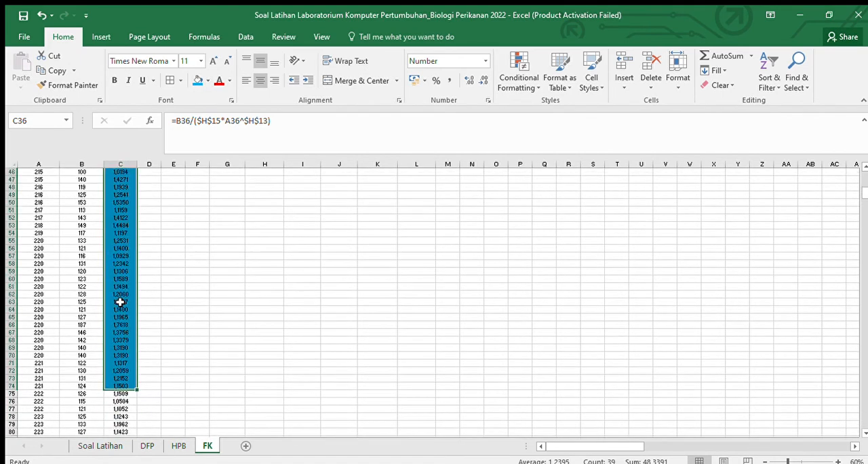
{"action": "scroll", "coordinate": [166, 298], "scroll_direction": "up", "scroll_amount": 14}
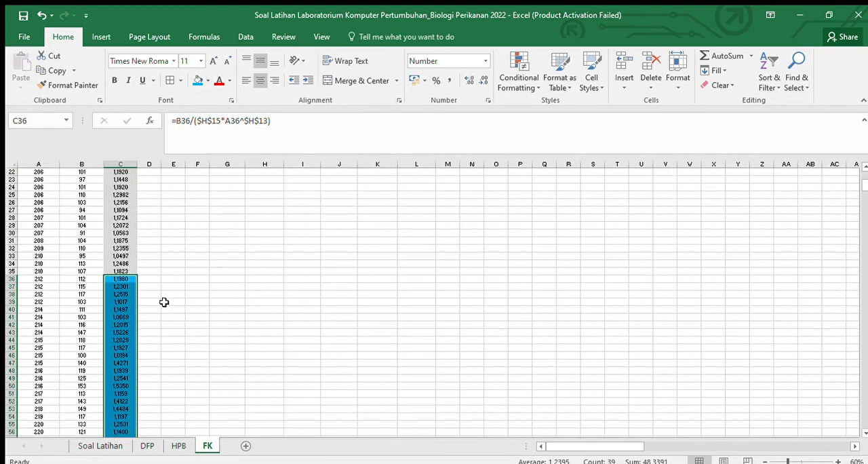
{"action": "scroll", "coordinate": [169, 289], "scroll_direction": "up", "scroll_amount": 3}
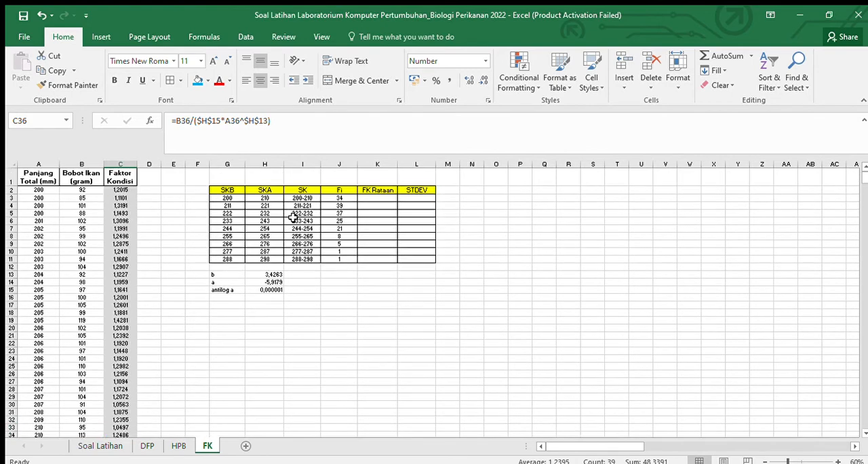
{"action": "left_click", "coordinate": [376, 208]}
{"action": "scroll", "coordinate": [193, 290], "scroll_direction": "down", "scroll_amount": 7}
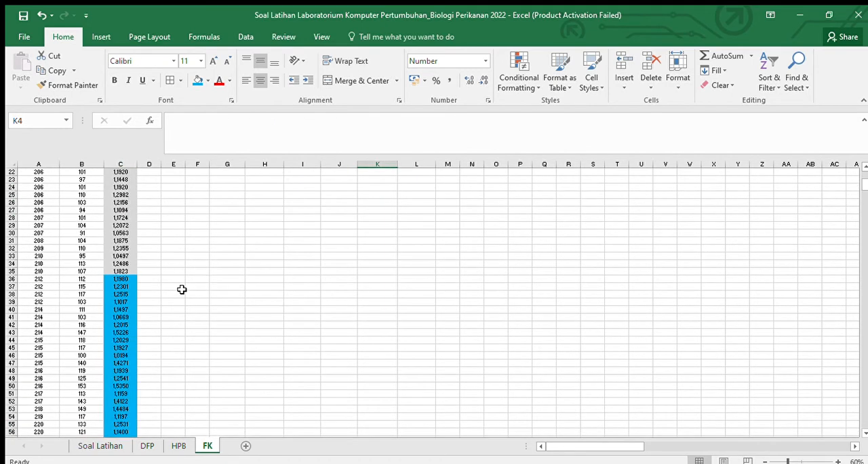
{"action": "scroll", "coordinate": [181, 290], "scroll_direction": "up", "scroll_amount": 1}
{"action": "scroll", "coordinate": [182, 289], "scroll_direction": "up", "scroll_amount": 6}
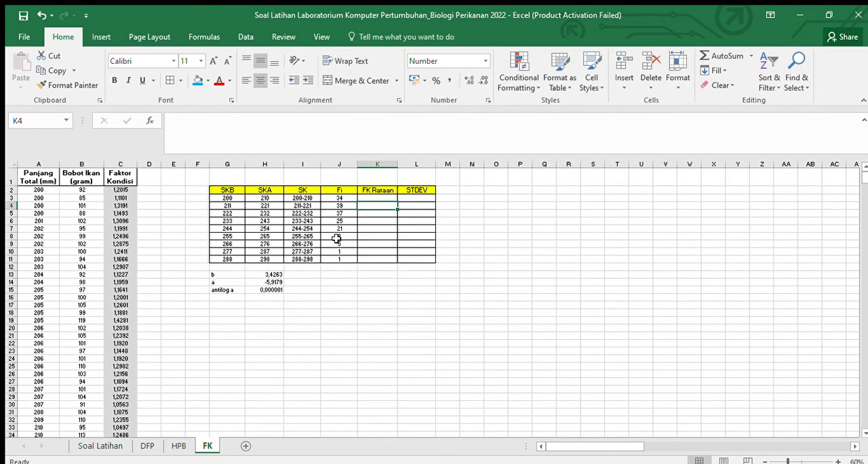
{"action": "scroll", "coordinate": [145, 327], "scroll_direction": "down", "scroll_amount": 5}
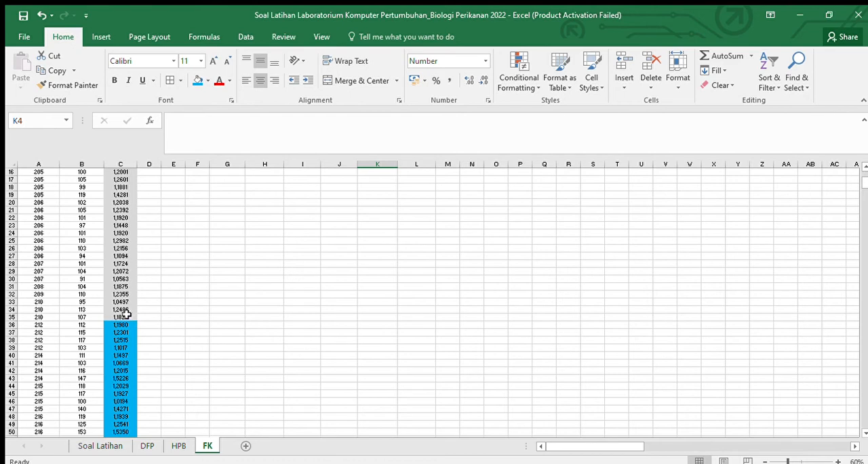
{"action": "scroll", "coordinate": [125, 328], "scroll_direction": "down", "scroll_amount": 15}
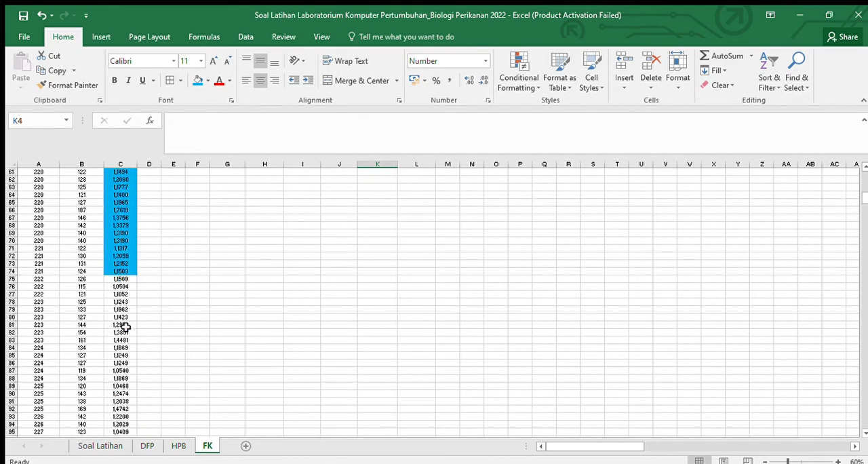
{"action": "scroll", "coordinate": [180, 262], "scroll_direction": "up", "scroll_amount": 15}
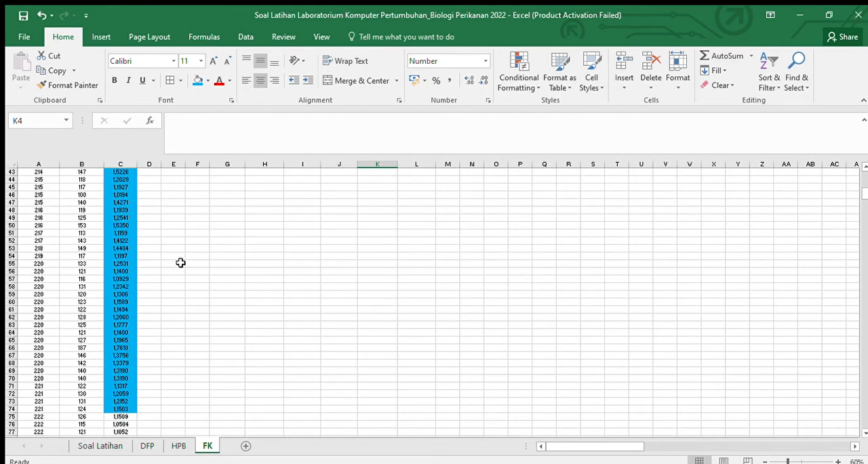
{"action": "scroll", "coordinate": [216, 262], "scroll_direction": "down", "scroll_amount": 6}
{"action": "scroll", "coordinate": [131, 218], "scroll_direction": "up", "scroll_amount": 2}
{"action": "scroll", "coordinate": [131, 203], "scroll_direction": "down", "scroll_amount": 2}
Step: Follow the condition factors down column C to C75, the first value of the 222-232 length class
{"action": "left_click", "coordinate": [128, 187]}
{"action": "key", "text": "Down"}
{"action": "key", "text": "Down"}
{"action": "key", "text": "Down"}
{"action": "key", "text": "Down"}
{"action": "key", "text": "Down"}
{"action": "key", "text": "Down"}
{"action": "key", "text": "Down"}
{"action": "key", "text": "Down"}
{"action": "key", "text": "Down"}
{"action": "key", "text": "Down"}
{"action": "key", "text": "Down"}
{"action": "key", "text": "Down"}
{"action": "key", "text": "Down"}
{"action": "key", "text": "Down"}
{"action": "key", "text": "Down"}
{"action": "key", "text": "Down"}
{"action": "key", "text": "Down"}
{"action": "key", "text": "Down"}
{"action": "key", "text": "Down"}
{"action": "key", "text": "Down"}
{"action": "key", "text": "Down"}
{"action": "key", "text": "Down"}
{"action": "key", "text": "Down"}
{"action": "key", "text": "Down"}
{"action": "key", "text": "Down"}
{"action": "key", "text": "Down"}
{"action": "key", "text": "Down"}
{"action": "key", "text": "Down"}
{"action": "key", "text": "Down"}
{"action": "key", "text": "Down"}
{"action": "key", "text": "Down"}
{"action": "key", "text": "Down"}
{"action": "key", "text": "Down"}
{"action": "key", "text": "Down"}
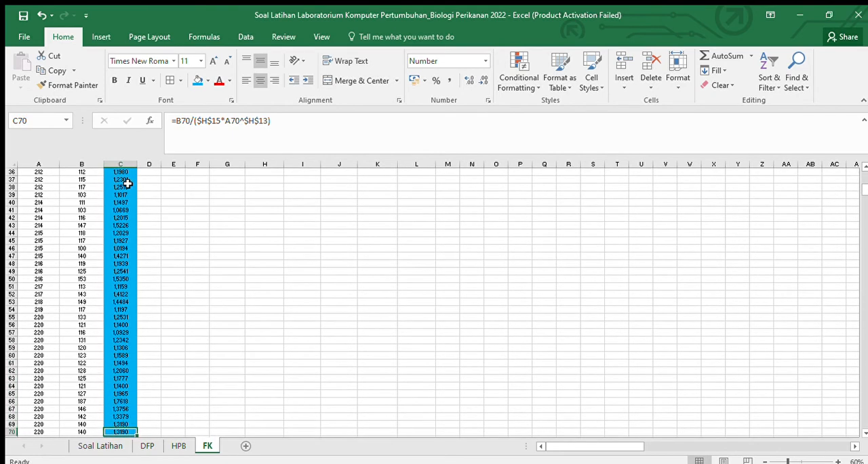
{"action": "key", "text": "Down"}
{"action": "key", "text": "Down"}
{"action": "key", "text": "Down"}
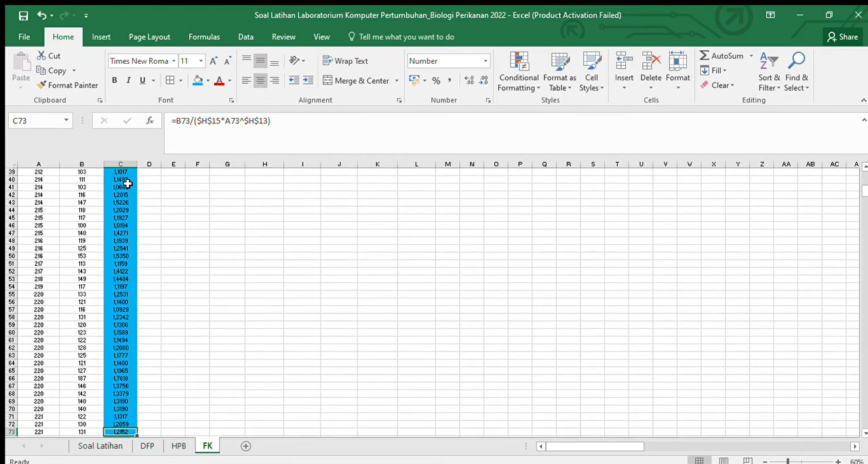
{"action": "key", "text": "Down"}
{"action": "key", "text": "Down"}
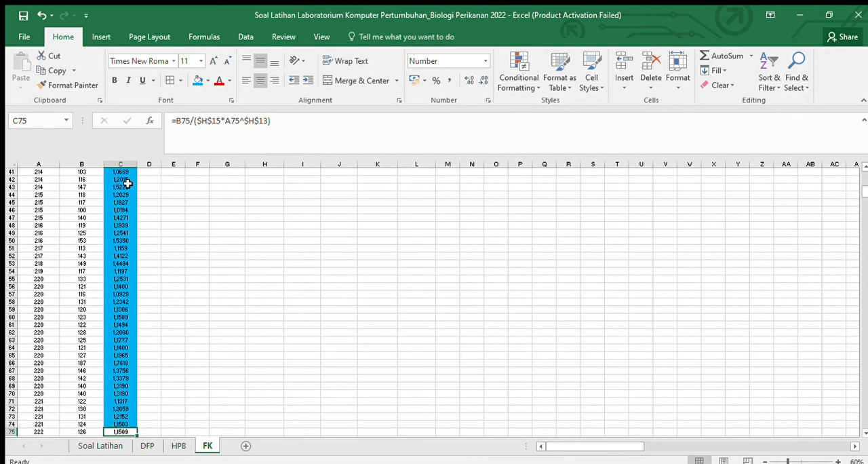
Step: Shade the condition factors in C75:C111, belonging to the 222-232 length class, gold
{"action": "scroll", "coordinate": [517, 298], "scroll_direction": "up", "scroll_amount": 13}
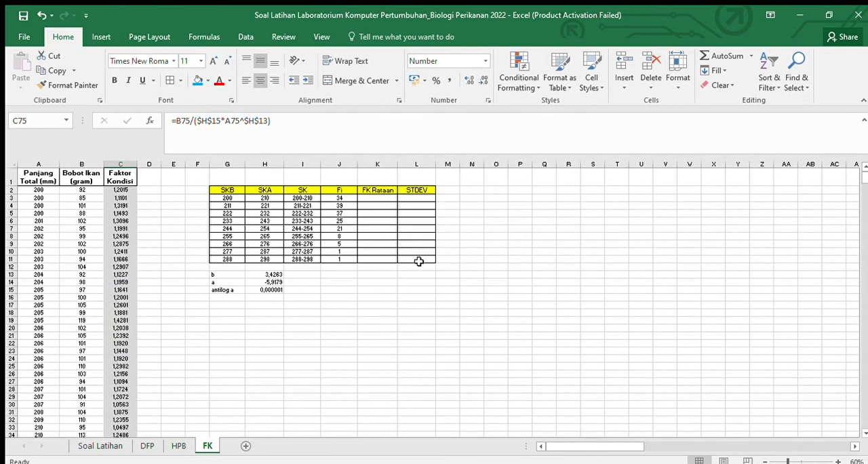
{"action": "scroll", "coordinate": [251, 274], "scroll_direction": "down", "scroll_amount": 13}
{"action": "scroll", "coordinate": [252, 278], "scroll_direction": "up", "scroll_amount": 13}
{"action": "key", "text": "ctrl+shift+Up"}
{"action": "scroll", "coordinate": [147, 294], "scroll_direction": "down", "scroll_amount": 19}
{"action": "left_click", "coordinate": [211, 278], "text": "ctrl"}
{"action": "scroll", "coordinate": [149, 299], "scroll_direction": "down", "scroll_amount": 3}
{"action": "left_click_drag", "start_coordinate": [127, 233], "coordinate": [109, 254]}
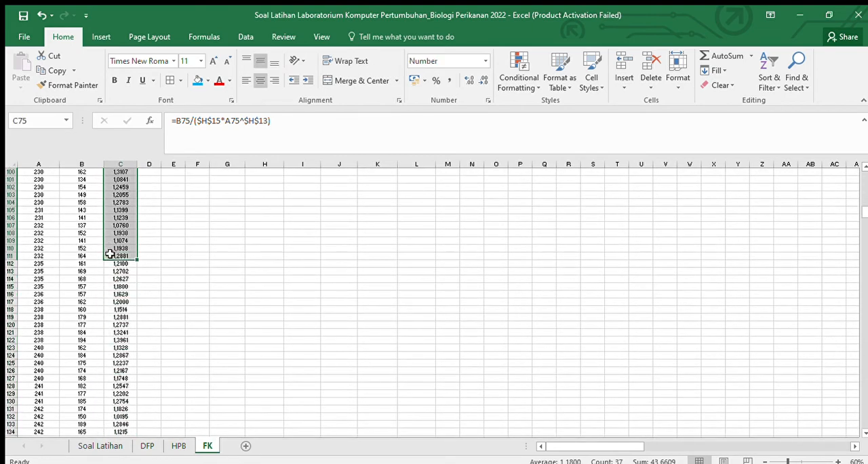
{"action": "left_click", "coordinate": [200, 81]}
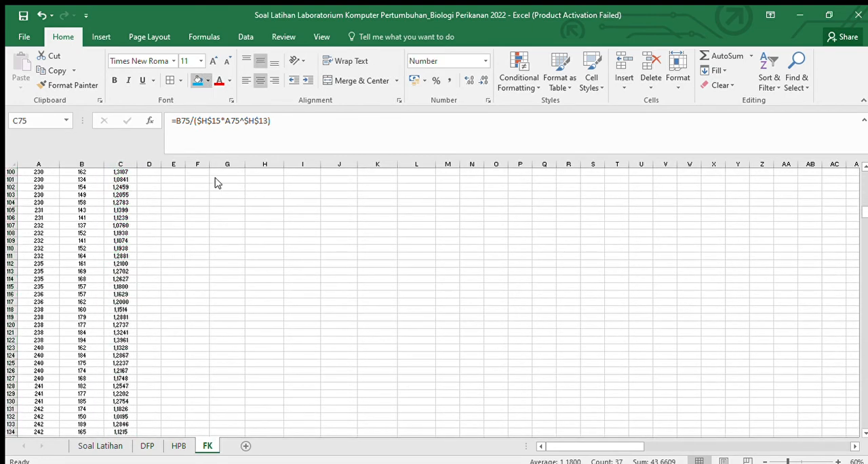
{"action": "scroll", "coordinate": [190, 262], "scroll_direction": "up", "scroll_amount": 8}
{"action": "scroll", "coordinate": [190, 262], "scroll_direction": "down", "scroll_amount": 5}
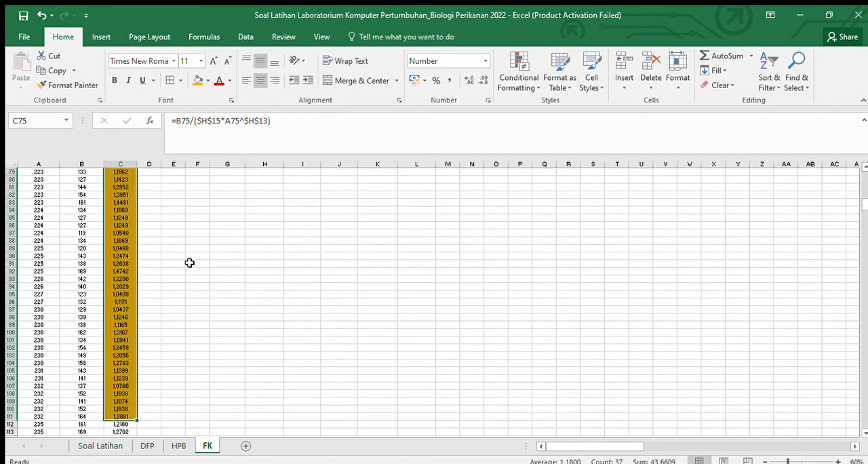
{"action": "scroll", "coordinate": [190, 263], "scroll_direction": "down", "scroll_amount": 3}
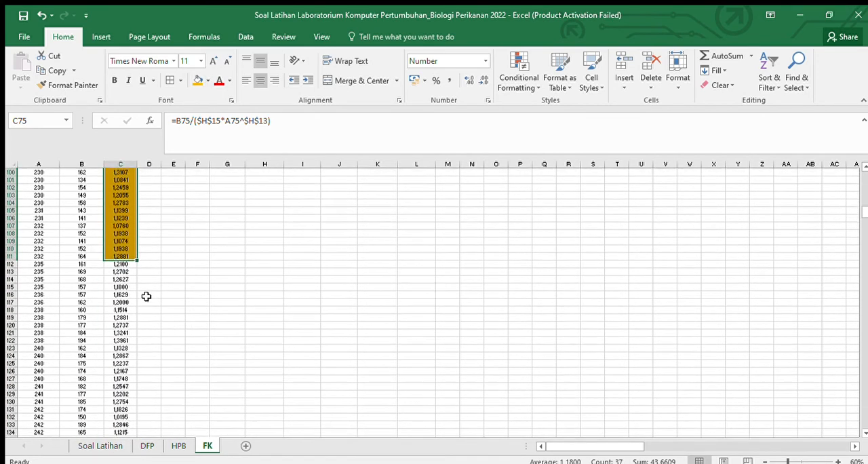
{"action": "left_click", "coordinate": [220, 271]}
Step: Shade the condition factors in C112:C136, belonging to the 233-243 length class, light orange
{"action": "scroll", "coordinate": [149, 273], "scroll_direction": "down", "scroll_amount": 2}
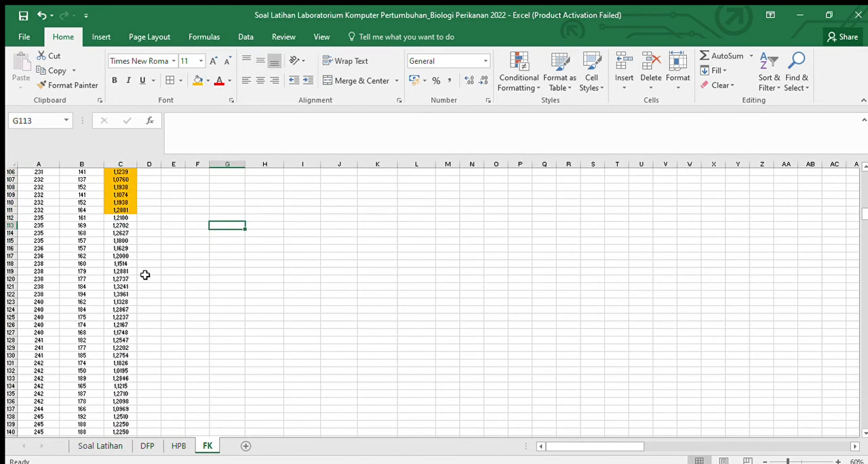
{"action": "scroll", "coordinate": [692, 291], "scroll_direction": "up", "scroll_amount": 20}
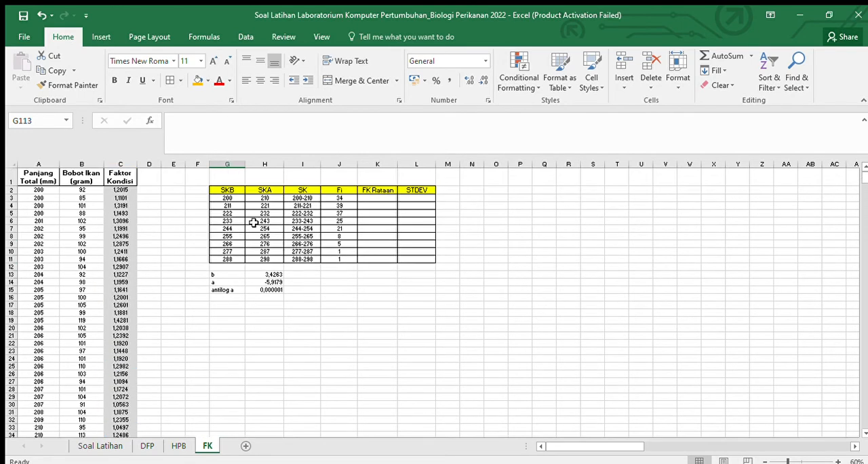
{"action": "scroll", "coordinate": [257, 274], "scroll_direction": "down", "scroll_amount": 20}
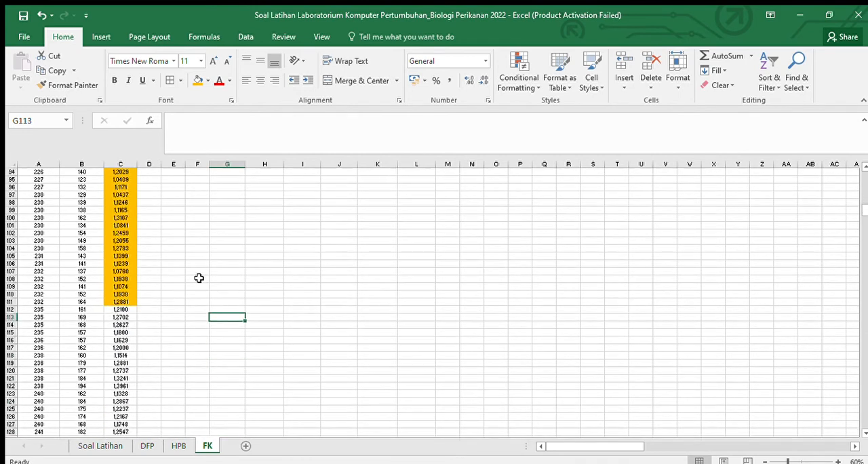
{"action": "scroll", "coordinate": [215, 279], "scroll_direction": "down", "scroll_amount": 4}
{"action": "left_click_drag", "start_coordinate": [124, 218], "coordinate": [111, 402]}
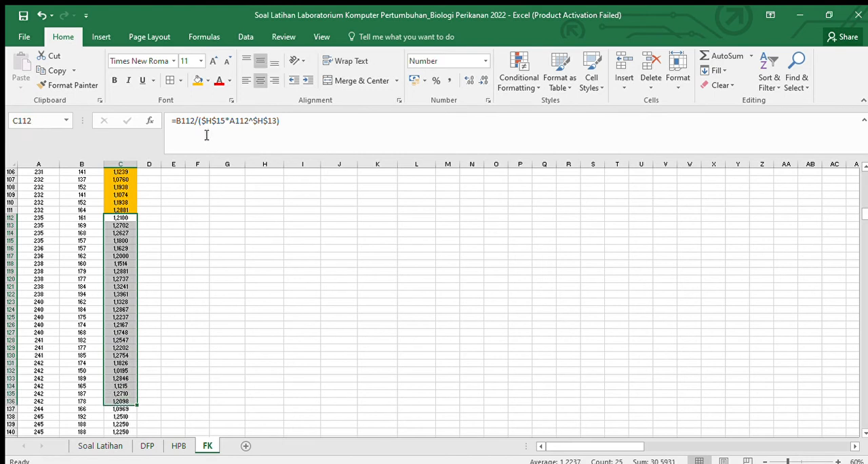
{"action": "left_click", "coordinate": [199, 79]}
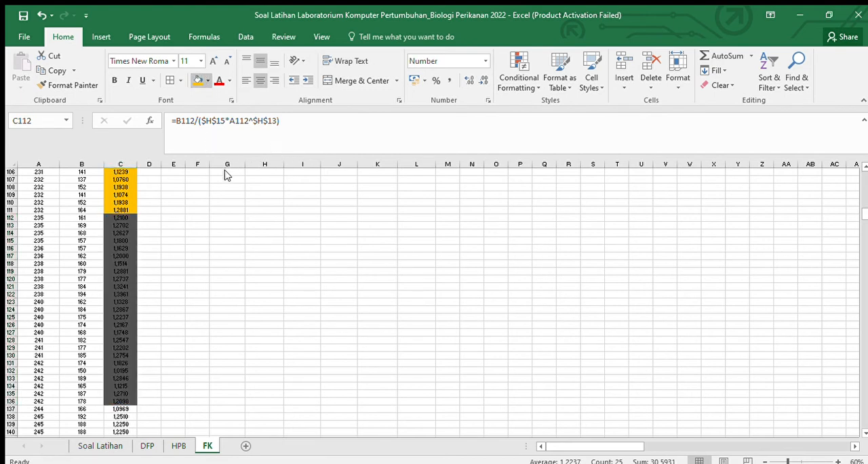
{"action": "left_click", "coordinate": [242, 126]}
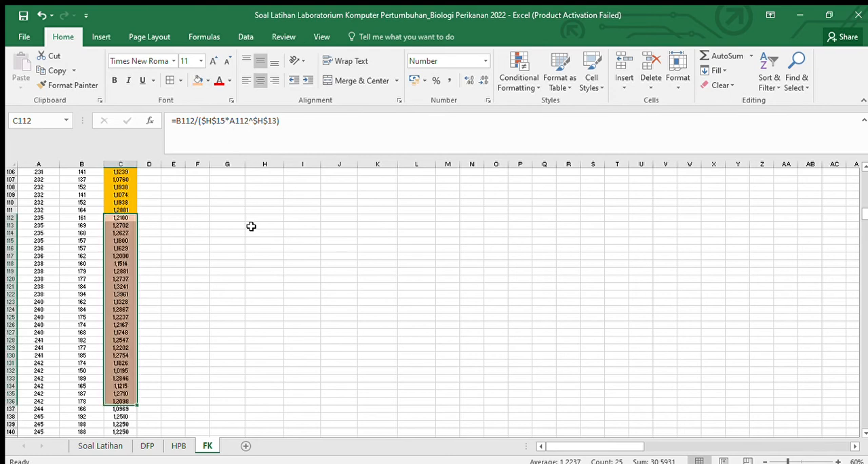
{"action": "scroll", "coordinate": [263, 270], "scroll_direction": "down", "scroll_amount": 6}
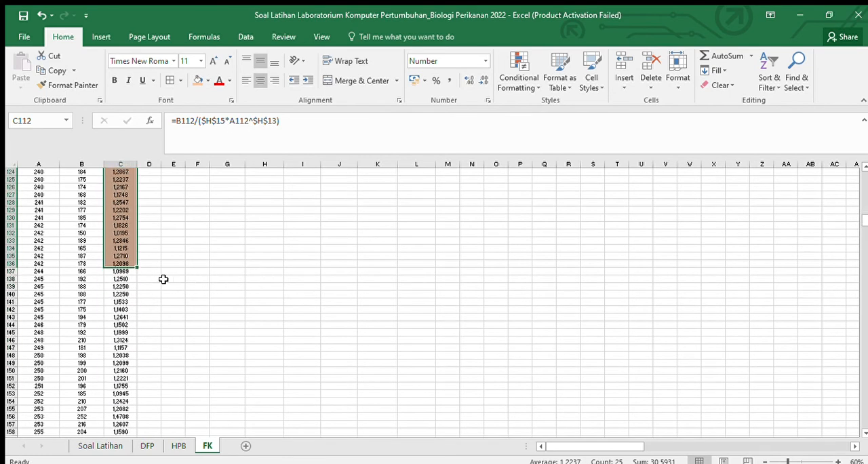
{"action": "scroll", "coordinate": [163, 279], "scroll_direction": "down", "scroll_amount": 1}
{"action": "left_click", "coordinate": [271, 261]}
Step: Shade the condition factors in C137:C157, belonging to the 244-254 length class, light green
{"action": "scroll", "coordinate": [116, 246], "scroll_direction": "down", "scroll_amount": 2}
{"action": "left_click_drag", "start_coordinate": [126, 203], "coordinate": [109, 346]}
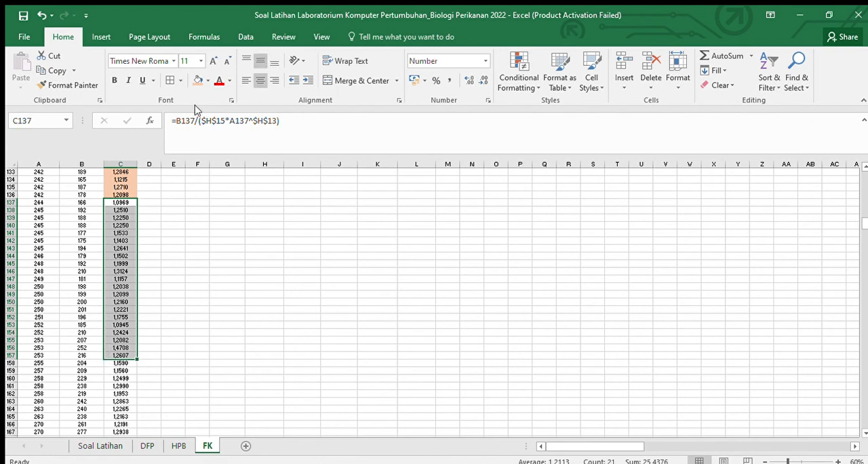
{"action": "left_click", "coordinate": [207, 81]}
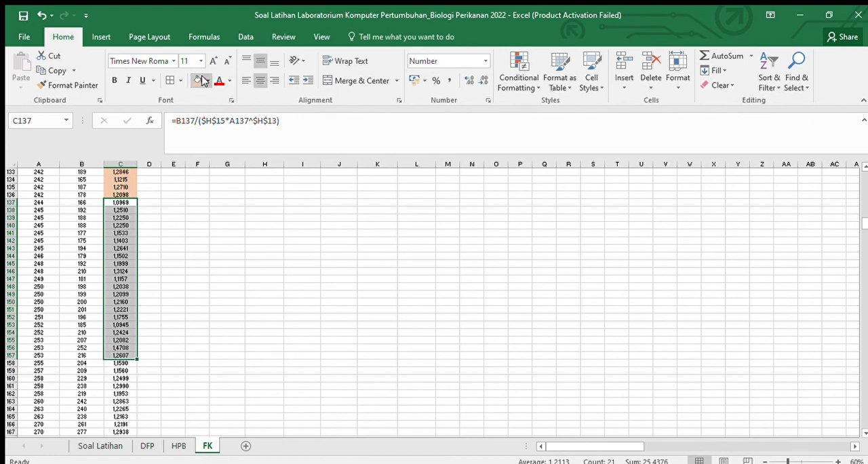
{"action": "left_click", "coordinate": [291, 136]}
{"action": "left_click", "coordinate": [286, 308]}
Step: Shade the condition factors in C158:C165, belonging to the 255-265 length class, dark gold
{"action": "scroll", "coordinate": [278, 295], "scroll_direction": "up", "scroll_amount": 12}
{"action": "scroll", "coordinate": [377, 277], "scroll_direction": "up", "scroll_amount": 20}
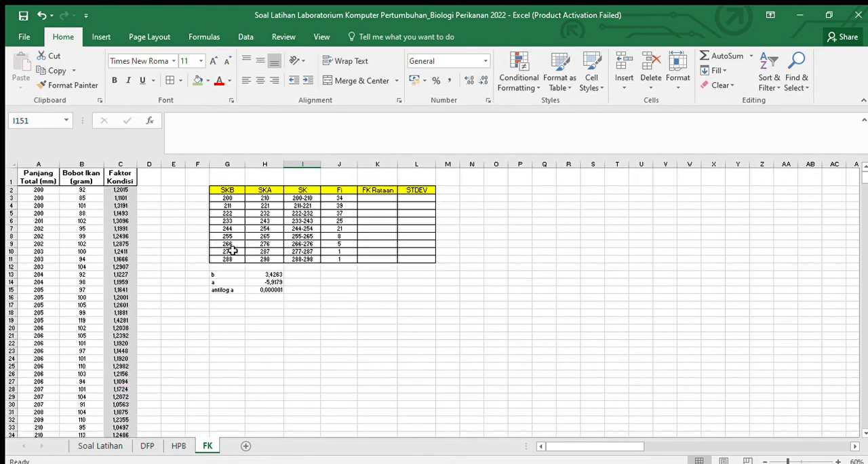
{"action": "scroll", "coordinate": [199, 289], "scroll_direction": "down", "scroll_amount": 20}
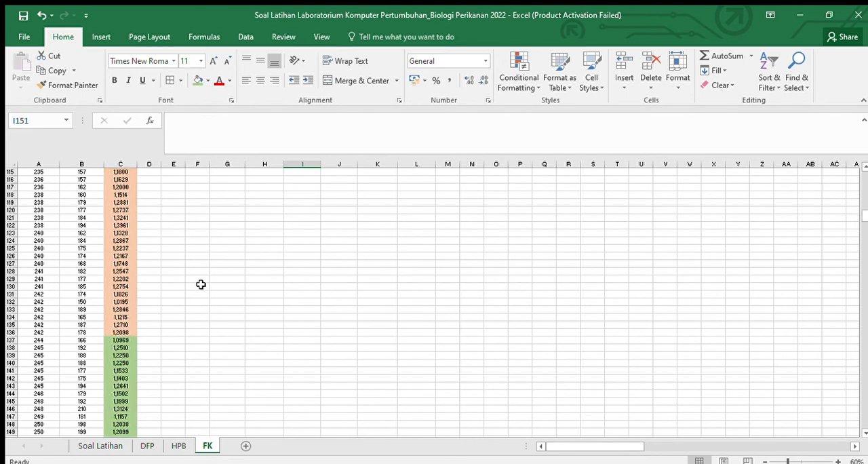
{"action": "left_click_drag", "start_coordinate": [126, 248], "coordinate": [115, 301]}
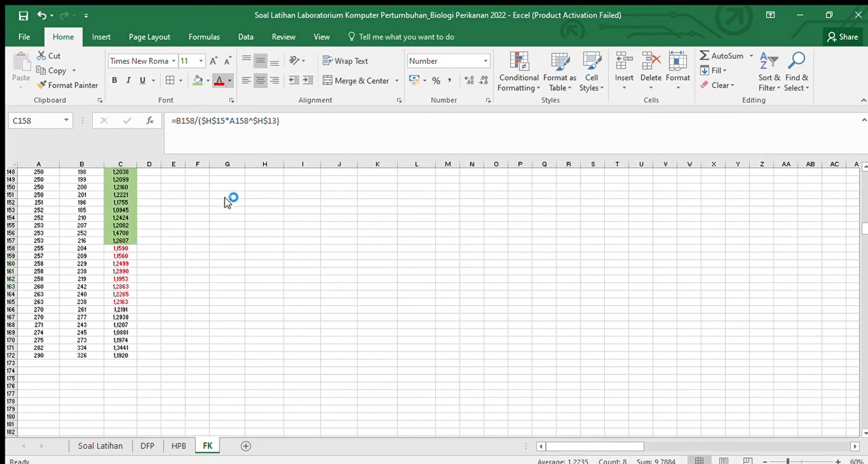
{"action": "left_click", "coordinate": [205, 82]}
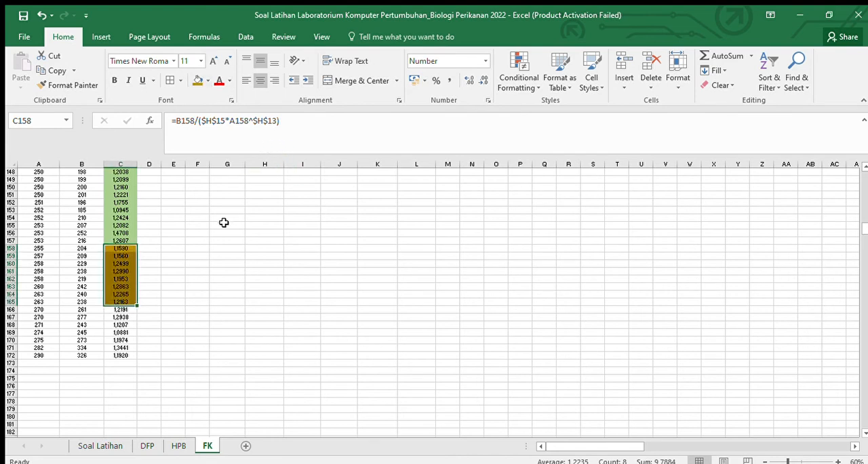
{"action": "left_click", "coordinate": [222, 272]}
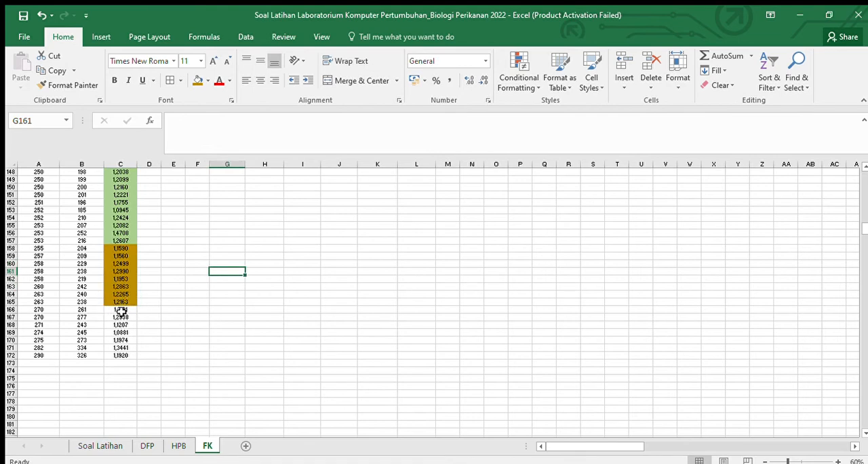
Step: Shade the condition factors in C166:C170, belonging to the 266-276 length class, green
{"action": "left_click_drag", "start_coordinate": [125, 309], "coordinate": [124, 339]}
{"action": "scroll", "coordinate": [330, 288], "scroll_direction": "up", "scroll_amount": 20}
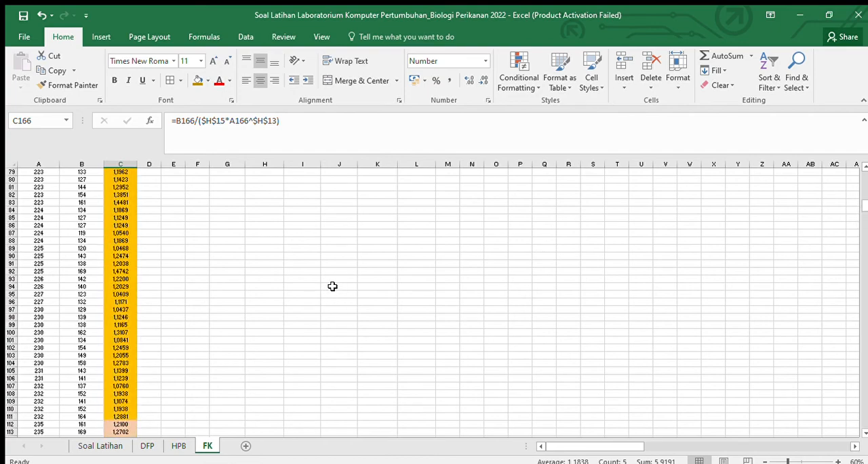
{"action": "scroll", "coordinate": [332, 286], "scroll_direction": "up", "scroll_amount": 20}
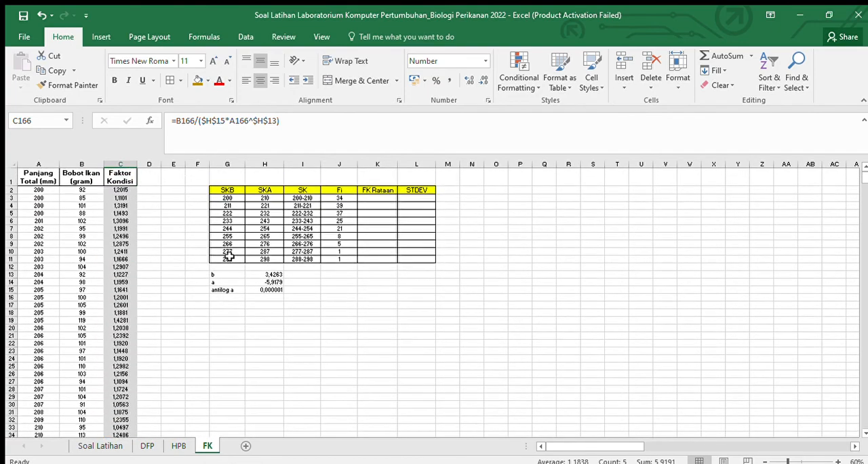
{"action": "scroll", "coordinate": [275, 251], "scroll_direction": "down", "scroll_amount": 1}
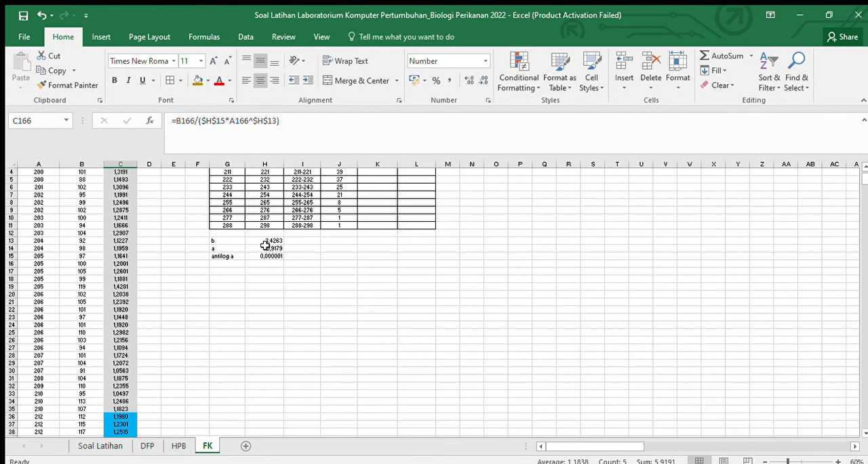
{"action": "scroll", "coordinate": [264, 246], "scroll_direction": "down", "scroll_amount": 20}
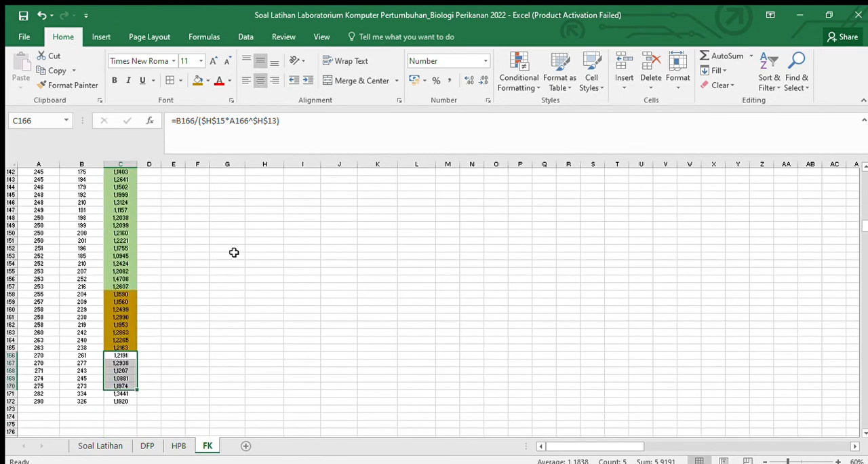
{"action": "scroll", "coordinate": [234, 252], "scroll_direction": "down", "scroll_amount": 6}
{"action": "left_click", "coordinate": [207, 82]}
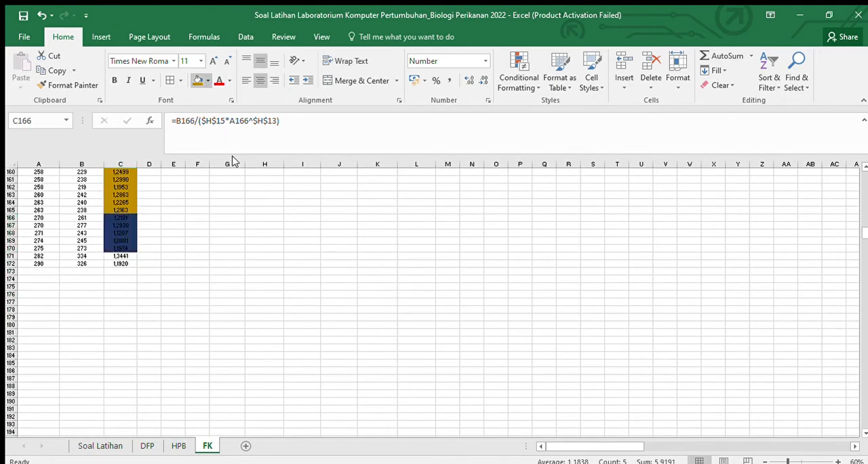
{"action": "left_click", "coordinate": [249, 178]}
{"action": "scroll", "coordinate": [172, 244], "scroll_direction": "up", "scroll_amount": 2}
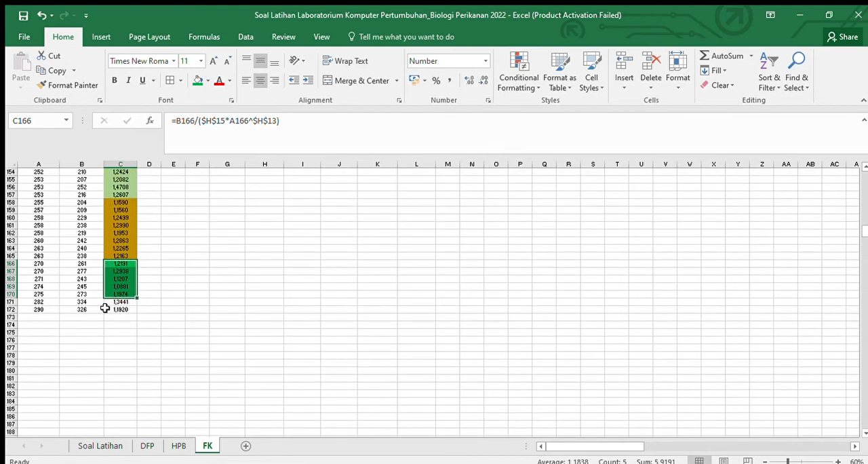
Step: Shade the condition factor in C171, belonging to the 277-287 length class, red
{"action": "left_click", "coordinate": [120, 301]}
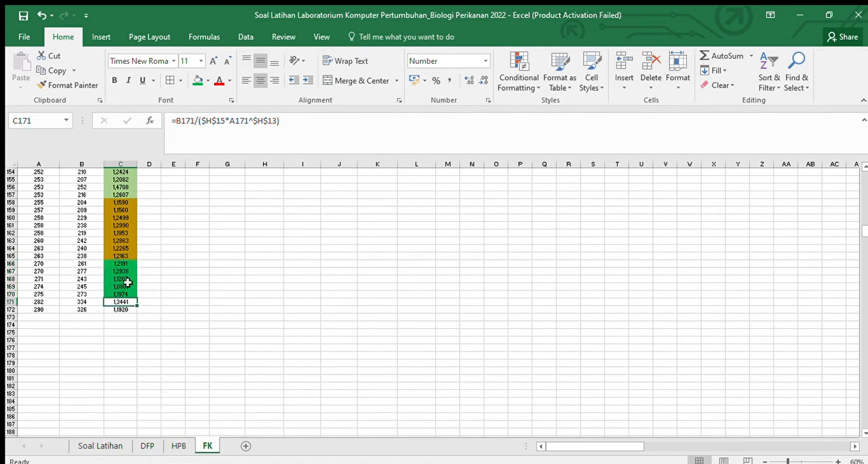
{"action": "left_click", "coordinate": [202, 82]}
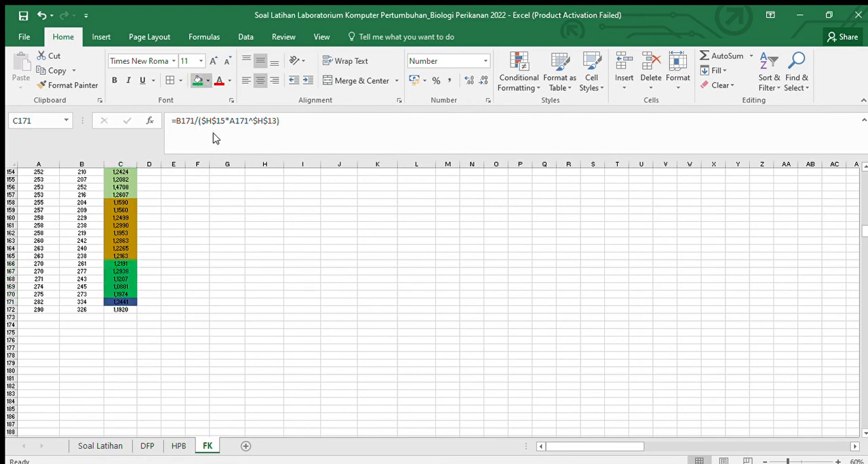
{"action": "left_click", "coordinate": [194, 187]}
{"action": "left_click", "coordinate": [171, 255]}
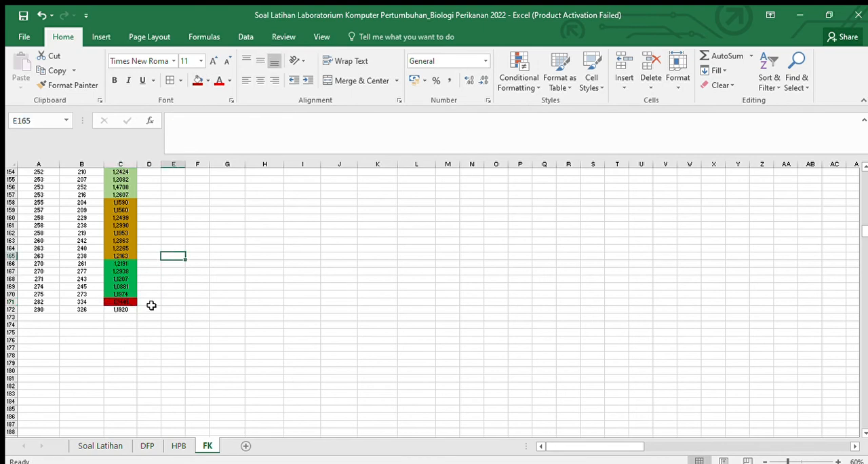
{"action": "left_click", "coordinate": [126, 310]}
Step: Enter 0 as the FK Rataan of the 277-287 and 288-298 classes in K10:K11, shown without decimals
{"action": "scroll", "coordinate": [376, 273], "scroll_direction": "up", "scroll_amount": 8}
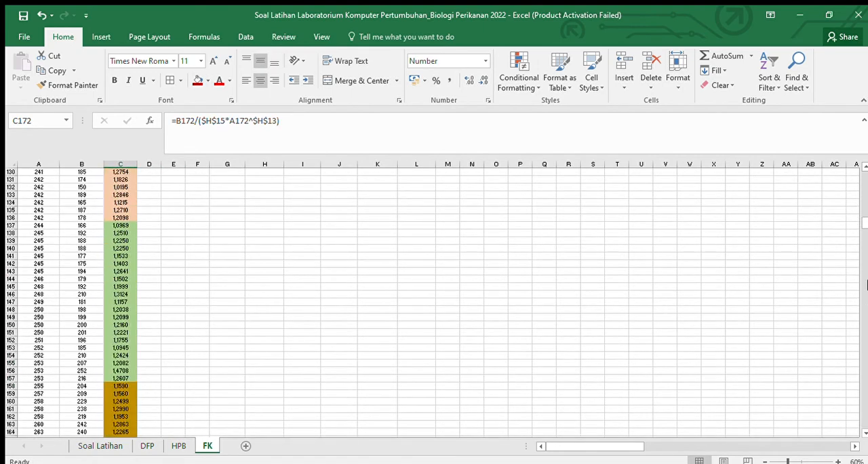
{"action": "scroll", "coordinate": [861, 203], "scroll_direction": "up", "scroll_amount": 4}
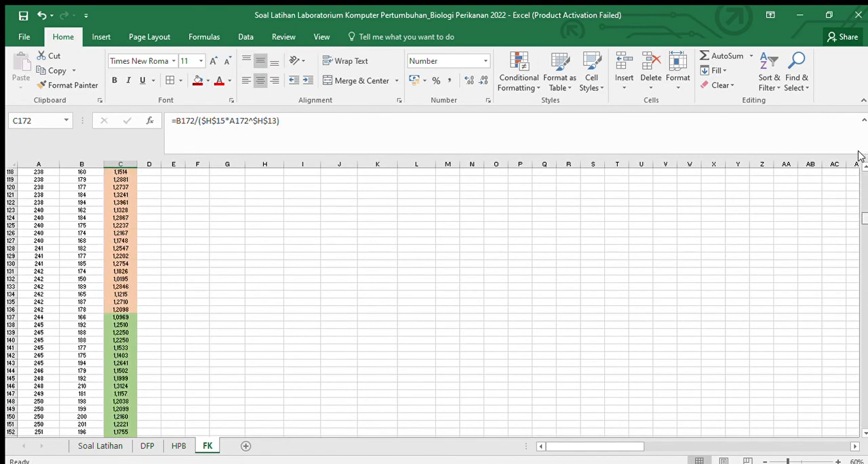
{"action": "left_click_drag", "start_coordinate": [858, 152], "coordinate": [857, 143]}
{"action": "left_click", "coordinate": [377, 257]}
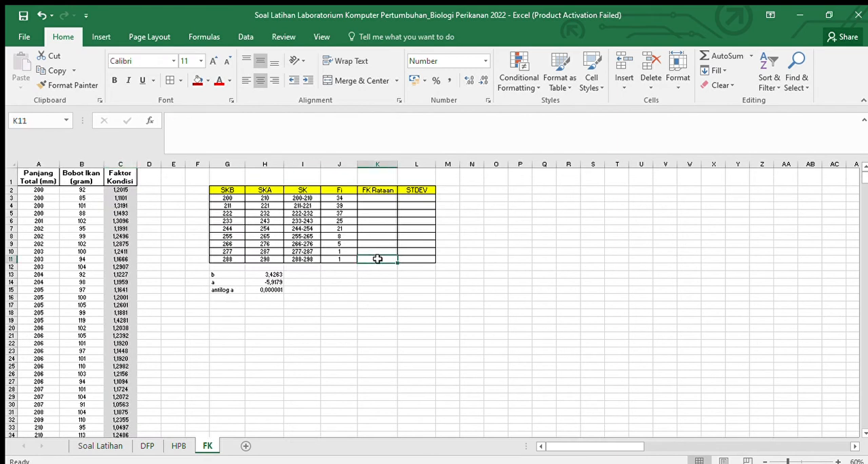
{"action": "type", "text": "0"}
{"action": "key", "text": "Up"}
{"action": "type", "text": "0"}
{"action": "key", "text": "Return"}
{"action": "key", "text": "Down"}
{"action": "key", "text": "Down"}
{"action": "key", "text": "Up"}
{"action": "key", "text": "Up"}
{"action": "left_click", "coordinate": [482, 80]}
{"action": "left_click", "coordinate": [482, 81]}
{"action": "left_click", "coordinate": [482, 81]}
Step: Enter 0 as the STDEV of the 277-287 and 288-298 classes in L10 and L11
{"action": "left_click", "coordinate": [411, 252]}
{"action": "type", "text": "0"}
{"action": "key", "text": "Down"}
{"action": "type", "text": "0"}
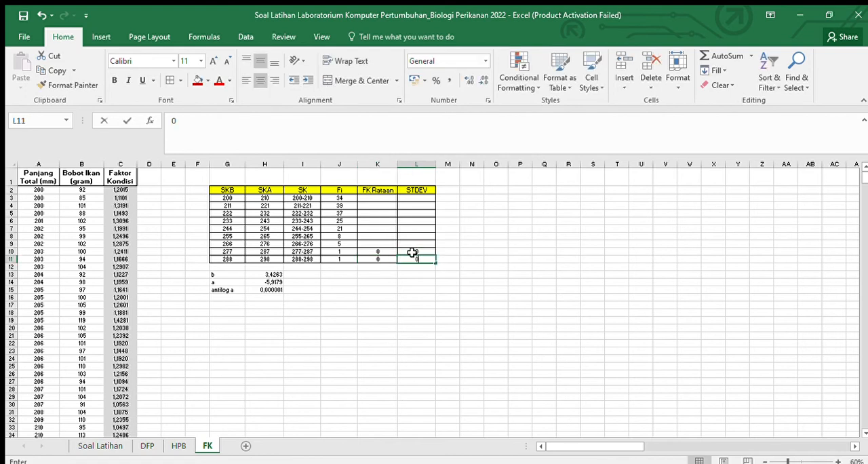
{"action": "key", "text": "Up"}
{"action": "key", "text": "Up"}
Step: Show the empty FK Rataan and STDEV cells K3:L9 with three decimals
{"action": "left_click_drag", "start_coordinate": [372, 197], "coordinate": [407, 240]}
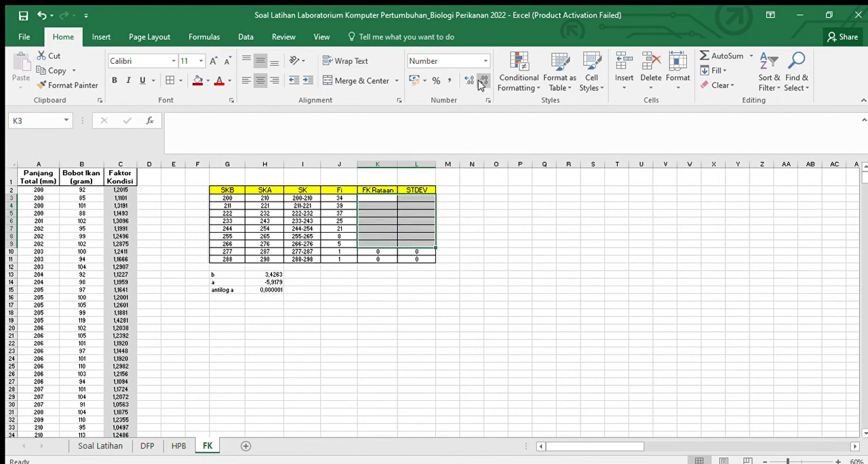
{"action": "left_click", "coordinate": [481, 176]}
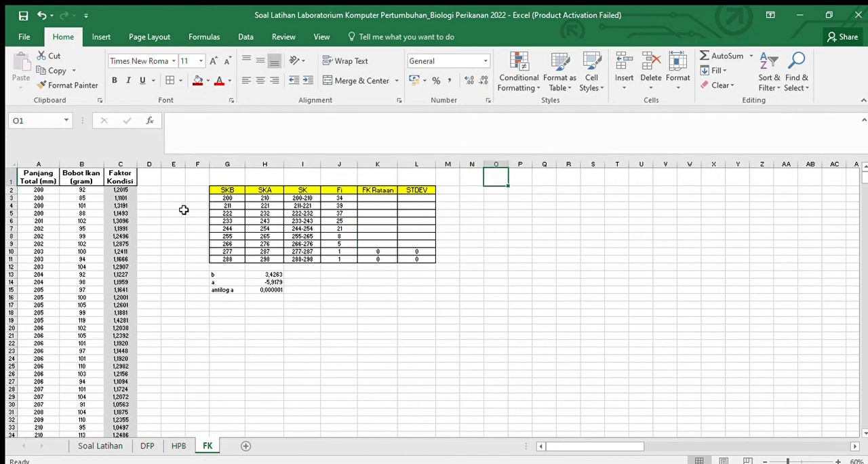
Step: Enter =AVERAGE($C$2:$C$35) in K3 as the FK Rataan of the 200-210 class
{"action": "left_click", "coordinate": [388, 198]}
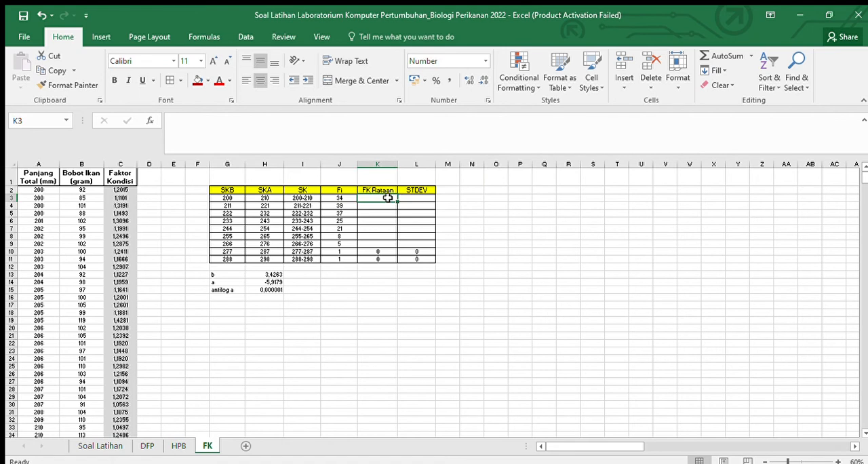
{"action": "type", "text": "="}
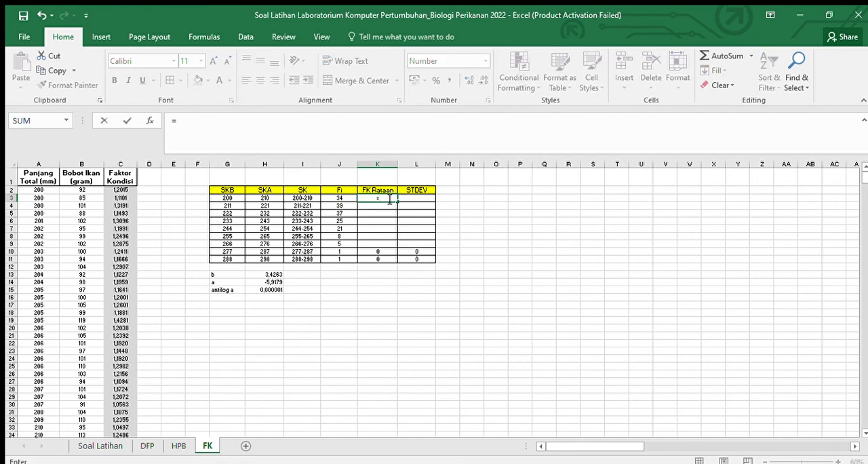
{"action": "type", "text": "aver"}
{"action": "key", "text": "Tab"}
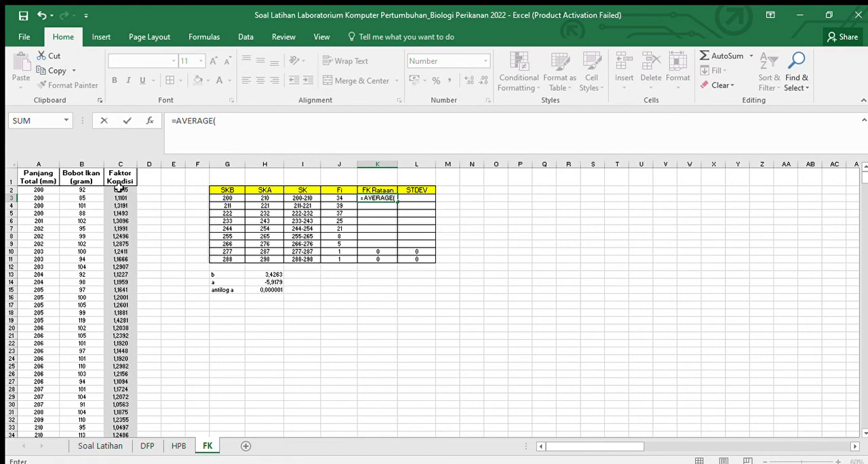
{"action": "left_click_drag", "start_coordinate": [119, 190], "coordinate": [120, 377]}
{"action": "scroll", "coordinate": [267, 300], "scroll_direction": "up", "scroll_amount": 3}
{"action": "left_click", "coordinate": [221, 120]}
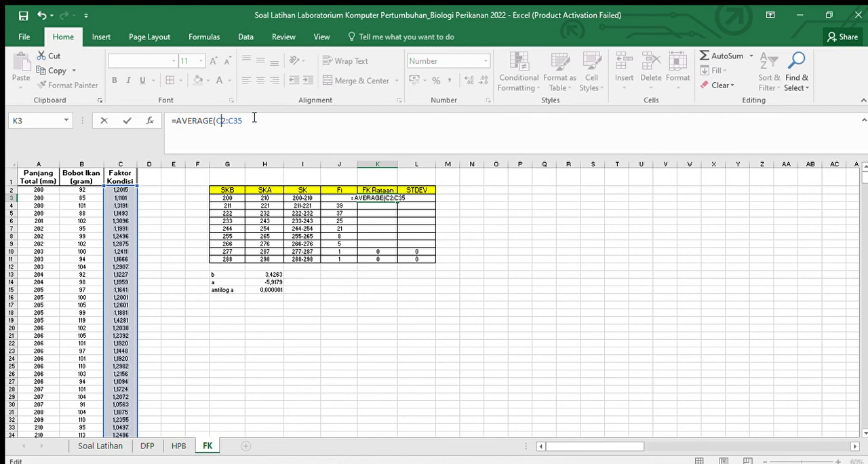
{"action": "key", "text": "F4"}
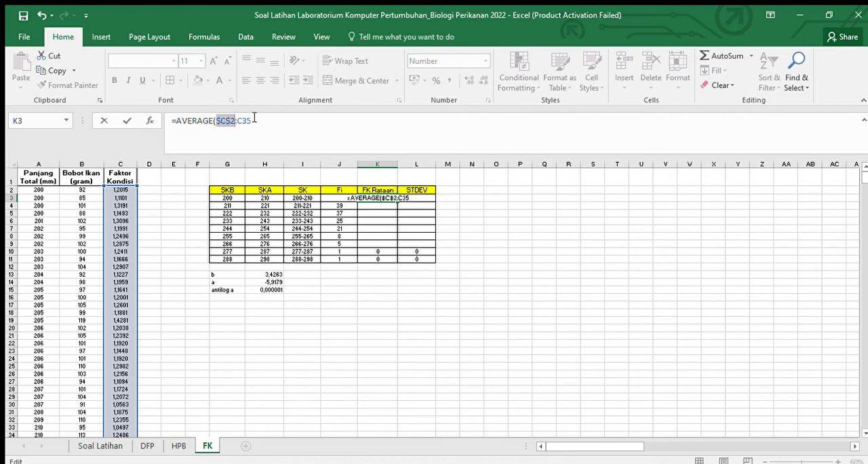
{"action": "key", "text": "Right"}
{"action": "key", "text": "Right"}
{"action": "key", "text": "Right"}
{"action": "key", "text": "F4"}
{"action": "key", "text": "Return"}
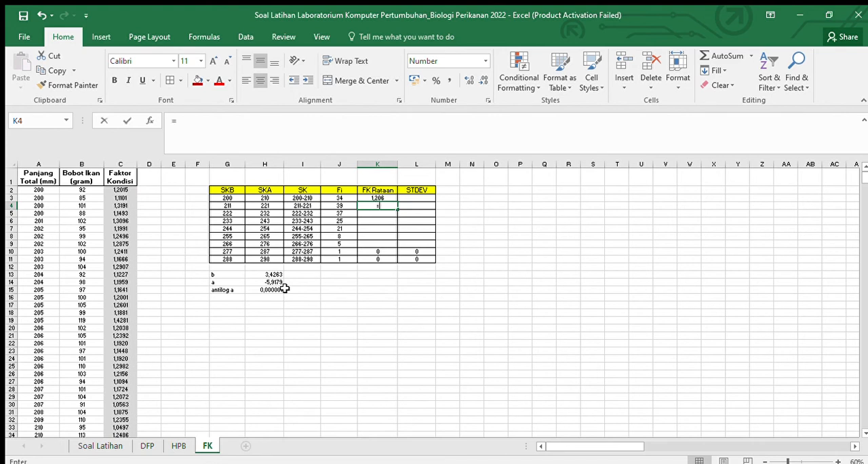
Step: Start the formula in K4 with =AVERAGE( and copy that formula text for reuse
{"action": "type", "text": "=aver"}
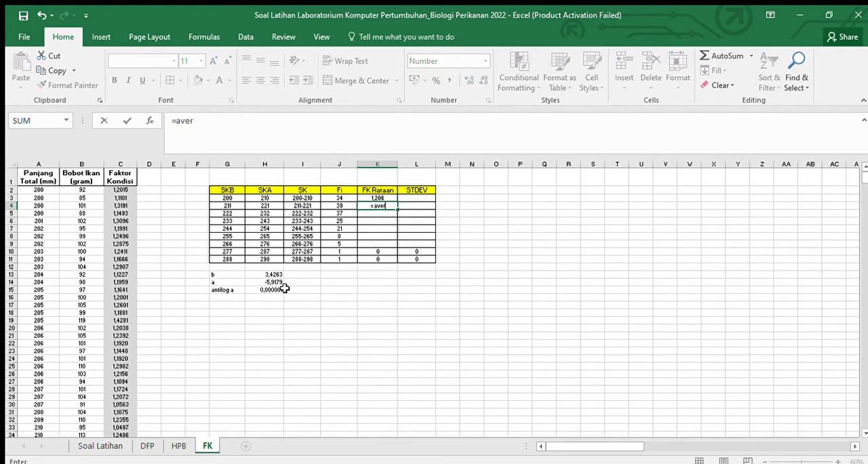
{"action": "key", "text": "Tab"}
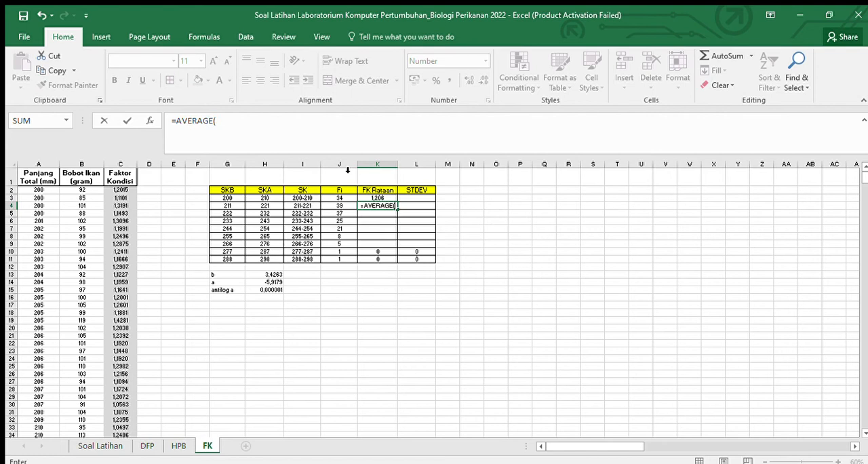
{"action": "left_click_drag", "start_coordinate": [231, 117], "coordinate": [166, 120]}
{"action": "key", "text": "ctrl+c"}
{"action": "left_click", "coordinate": [384, 215]}
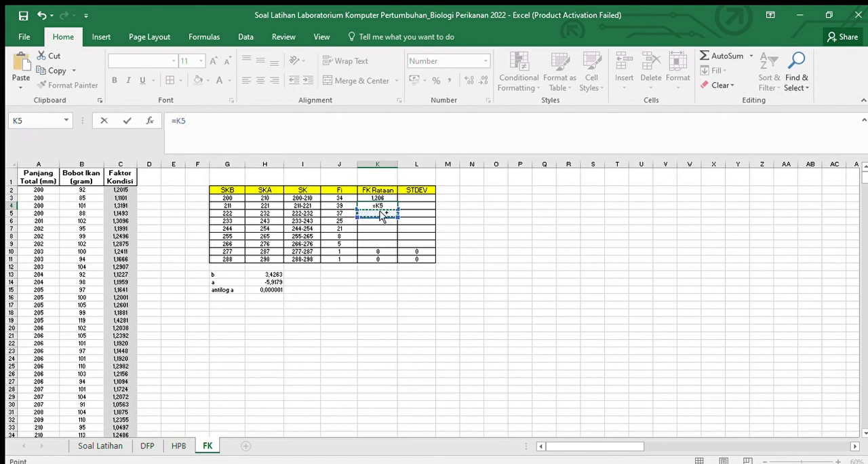
{"action": "left_click_drag", "start_coordinate": [189, 120], "coordinate": [155, 120]}
{"action": "key", "text": "BackSpace"}
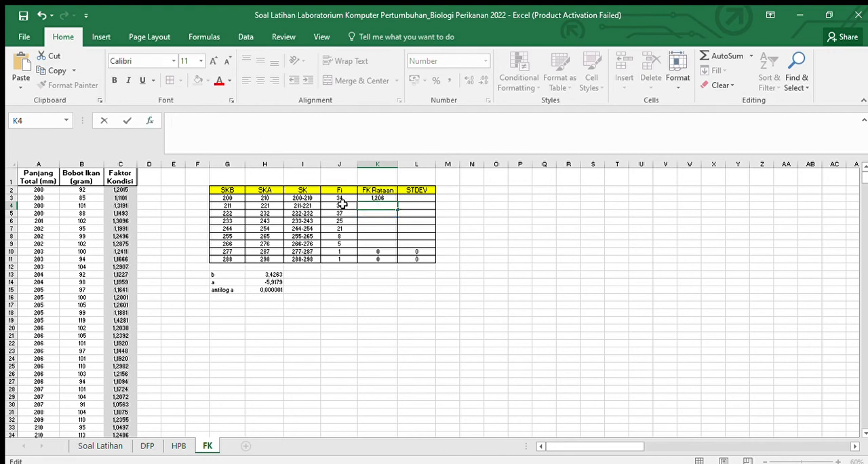
Step: Paste the copied formula start into K4 and complete it as =AVERAGE($C$36:$C$74) for the 211-221 class
{"action": "key", "text": "ctrl+v"}
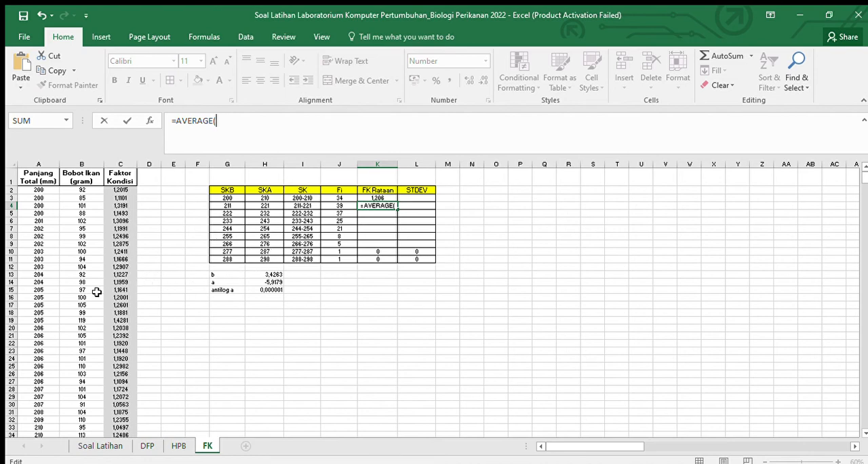
{"action": "scroll", "coordinate": [859, 186], "scroll_direction": "down", "scroll_amount": 15}
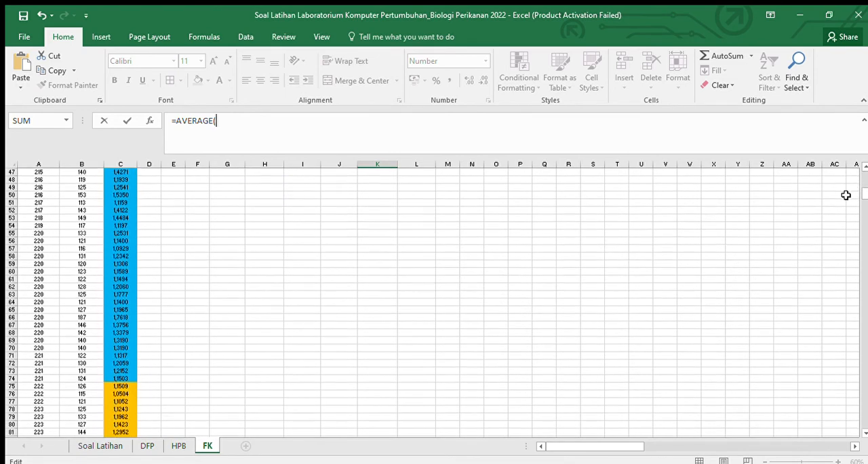
{"action": "scroll", "coordinate": [862, 194], "scroll_direction": "up", "scroll_amount": 6}
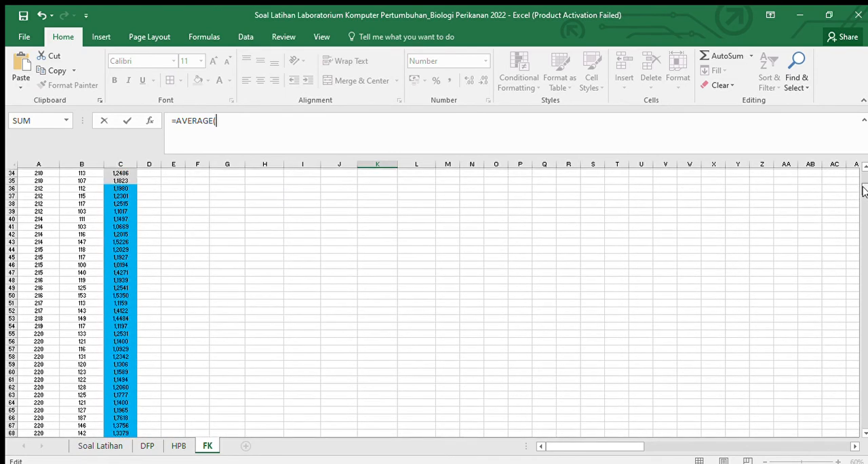
{"action": "left_click_drag", "start_coordinate": [126, 232], "coordinate": [116, 391]}
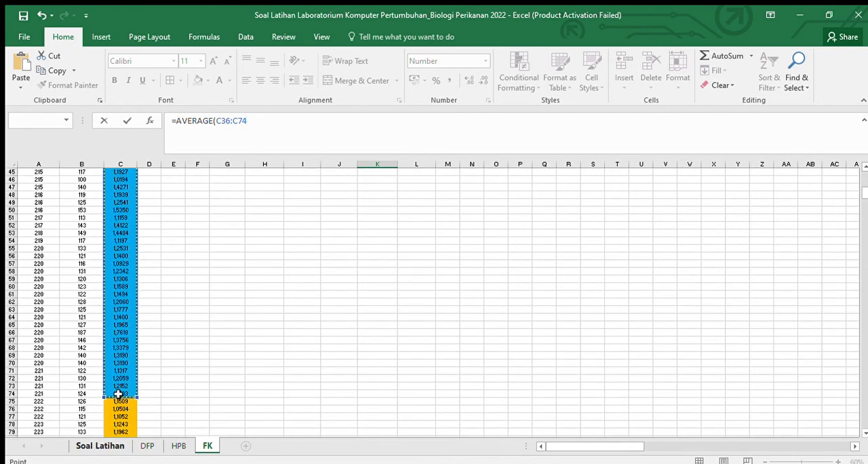
{"action": "left_click", "coordinate": [226, 121]}
{"action": "key", "text": "F4"}
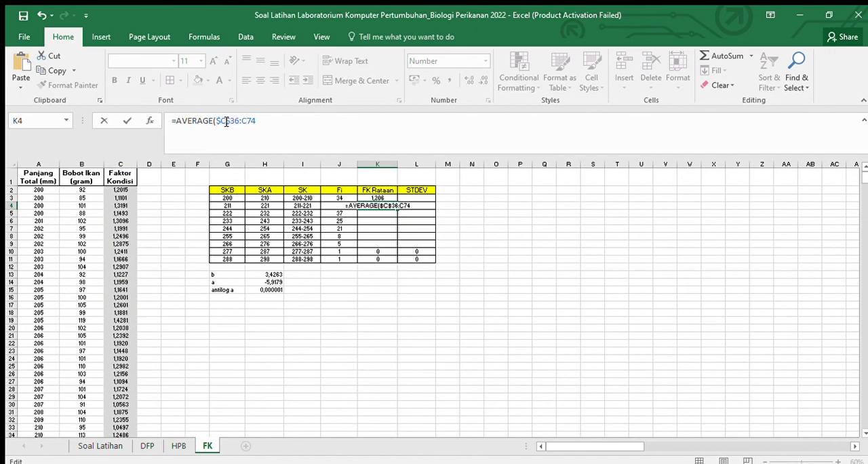
{"action": "key", "text": "F4"}
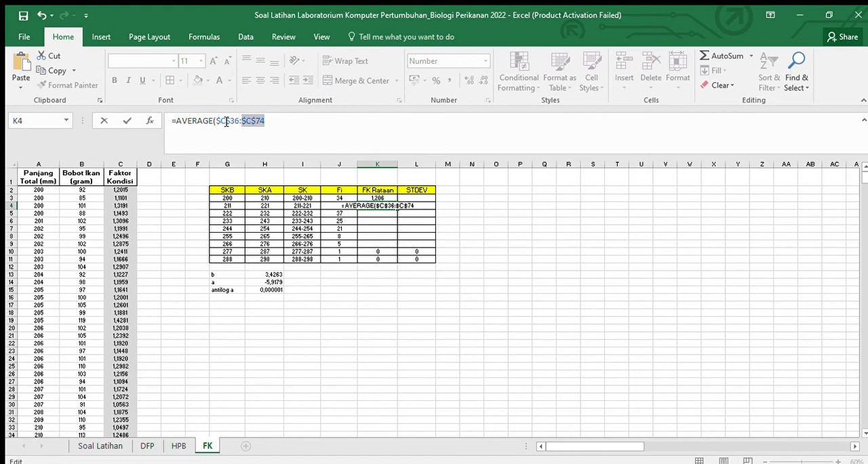
{"action": "key", "text": "BackSpace"}
{"action": "type", "text": ")"}
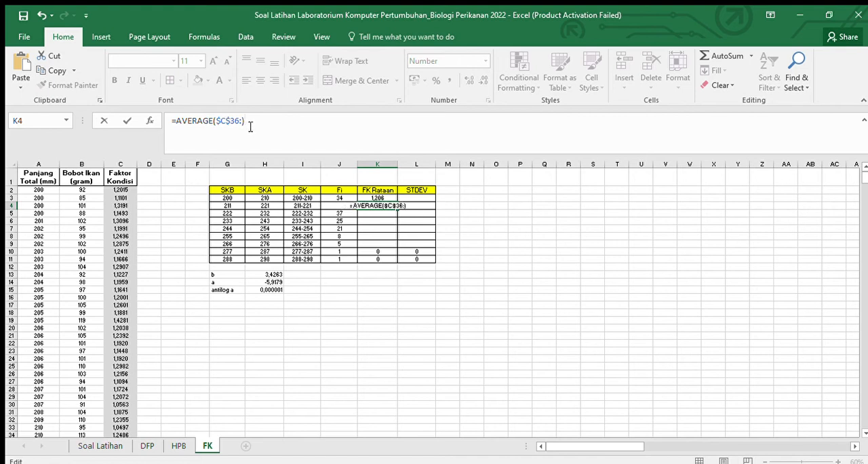
{"action": "key", "text": "ctrl+z"}
{"action": "key", "text": "ctrl+z"}
{"action": "left_click", "coordinate": [285, 123]}
{"action": "type", "text": ")"}
{"action": "key", "text": "Return"}
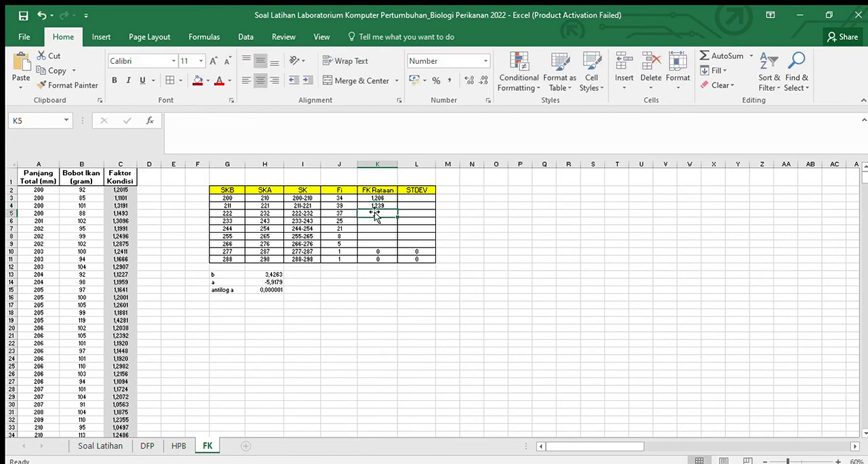
Step: Paste the copied =AVERAGE( text into K5 as the start of the 222-232 class's FK Rataan
{"action": "type", "text": "=AVERAGE("}
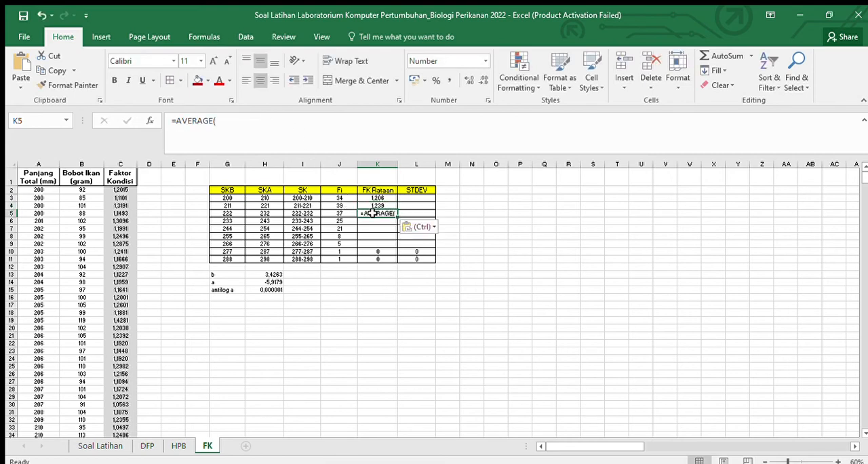
{"action": "scroll", "coordinate": [210, 339], "scroll_direction": "down", "scroll_amount": 9}
{"action": "scroll", "coordinate": [196, 331], "scroll_direction": "down", "scroll_amount": 14}
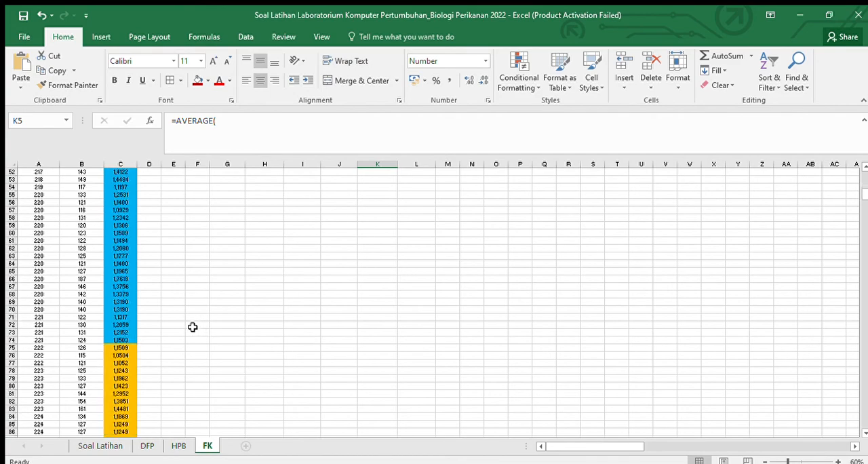
{"action": "scroll", "coordinate": [170, 324], "scroll_direction": "up", "scroll_amount": 3}
{"action": "left_click_drag", "start_coordinate": [124, 279], "coordinate": [120, 402]}
{"action": "left_click", "coordinate": [288, 137]}
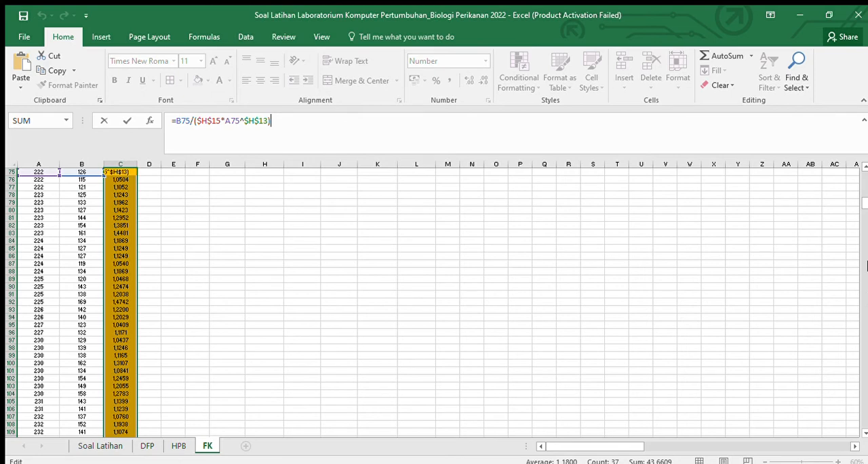
{"action": "left_click_drag", "start_coordinate": [863, 203], "coordinate": [863, 169]}
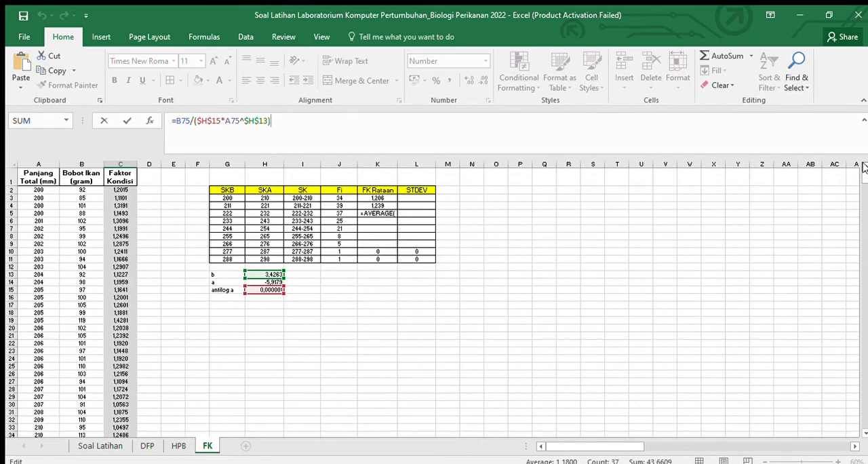
{"action": "key", "text": "Escape"}
Step: Complete the formula in K5 as =AVERAGE($C$75:$C$111) for the FK Rataan of the 222-232 class
{"action": "left_click", "coordinate": [392, 214]}
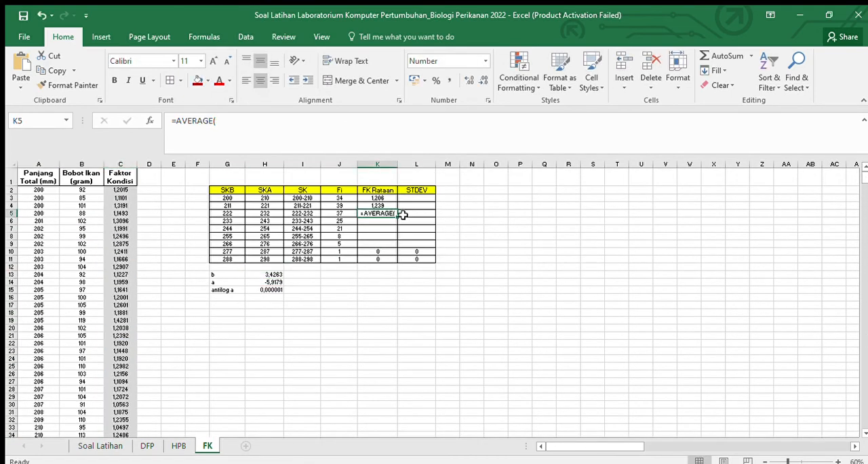
{"action": "left_click", "coordinate": [280, 131]}
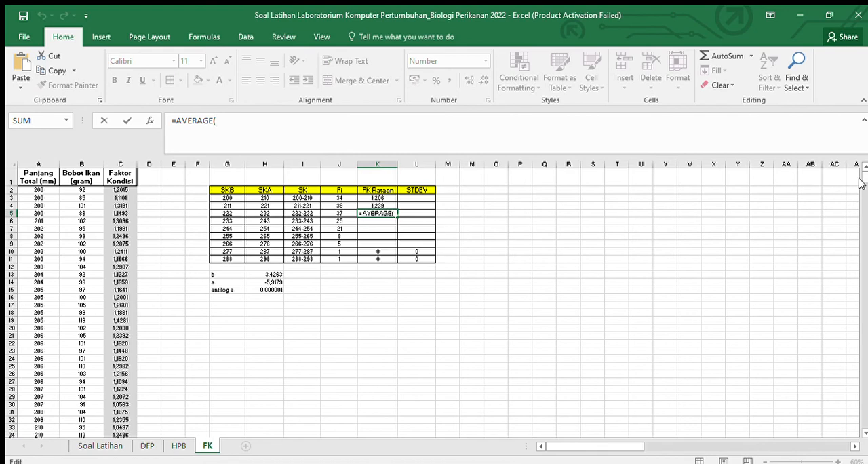
{"action": "left_click_drag", "start_coordinate": [862, 192], "coordinate": [863, 208]}
{"action": "left_click_drag", "start_coordinate": [120, 210], "coordinate": [120, 355]}
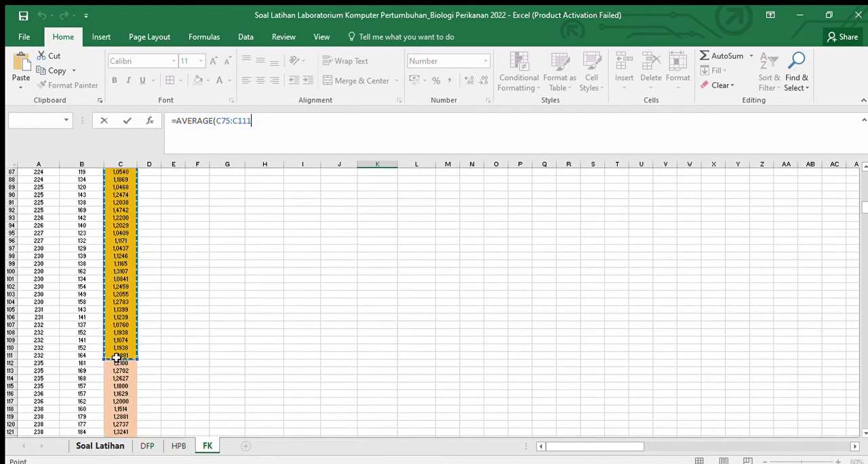
{"action": "left_click", "coordinate": [226, 122]}
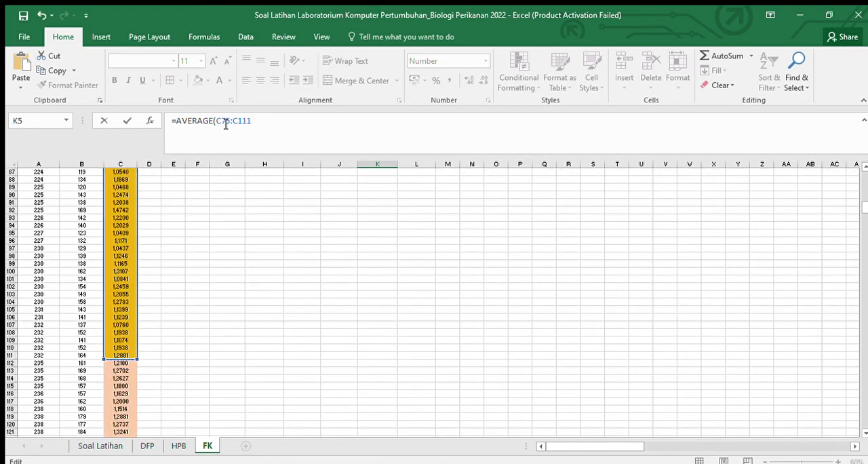
{"action": "key", "text": "F4"}
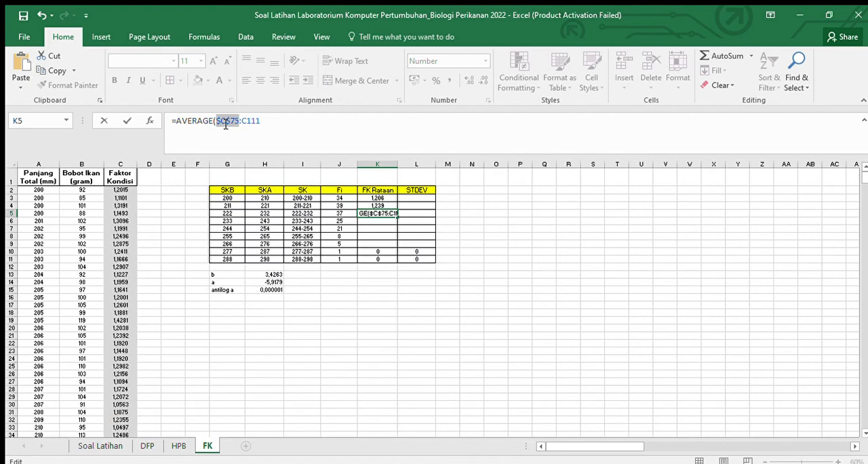
{"action": "key", "text": "F4"}
{"action": "key", "text": "ctrl+Return"}
{"action": "key", "text": "Return"}
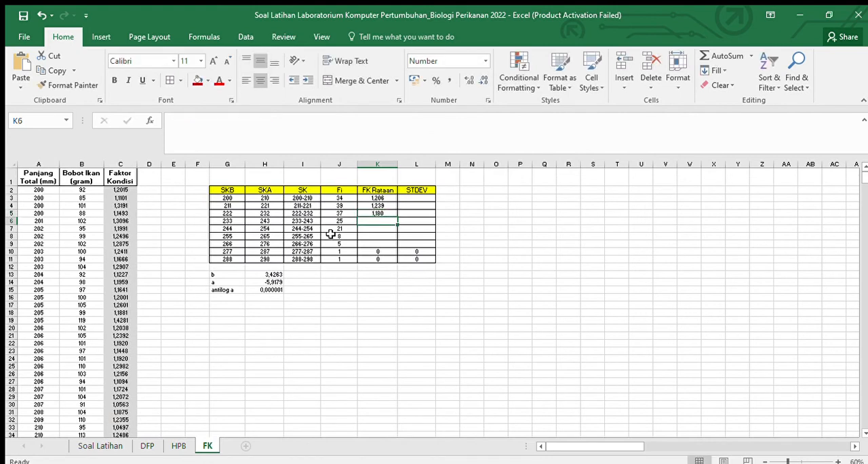
Step: Show the FK Rataan and STDEV cells K3:L9 with four decimals
{"action": "left_click_drag", "start_coordinate": [378, 197], "coordinate": [407, 244]}
{"action": "left_click", "coordinate": [467, 81]}
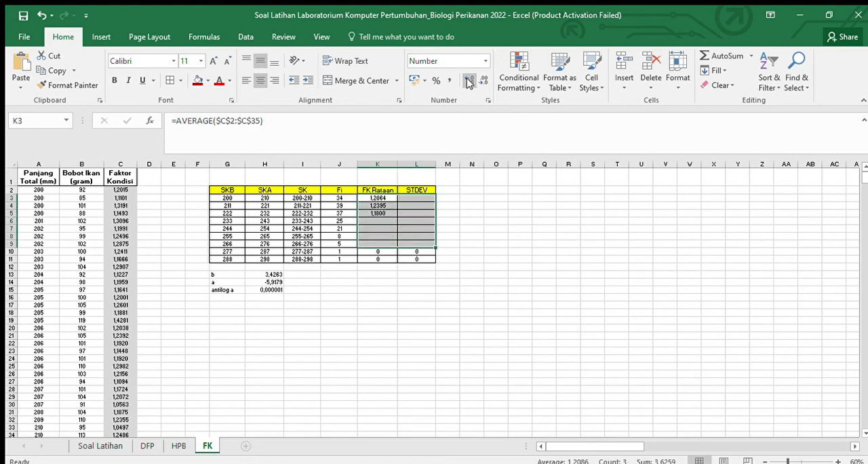
{"action": "left_click", "coordinate": [485, 214]}
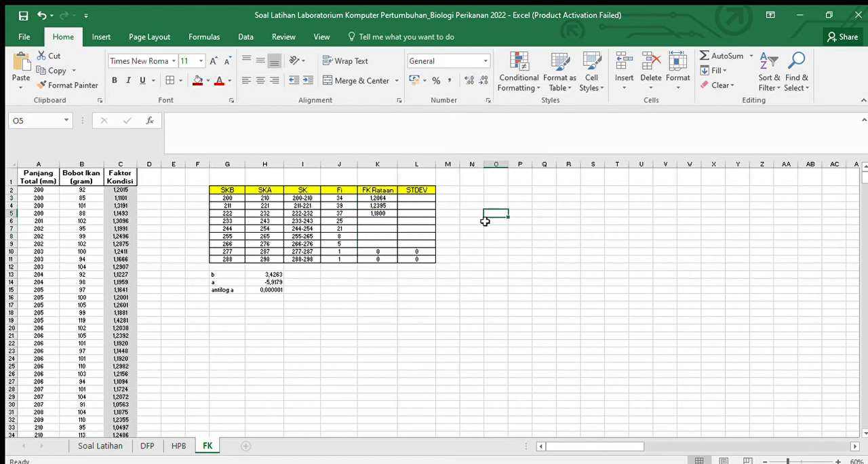
Step: Paste the copied =AVERAGE( text into K6 and complete it as =AVERAGE($C$112:$C$136) for the 233-243 class
{"action": "left_click", "coordinate": [393, 222]}
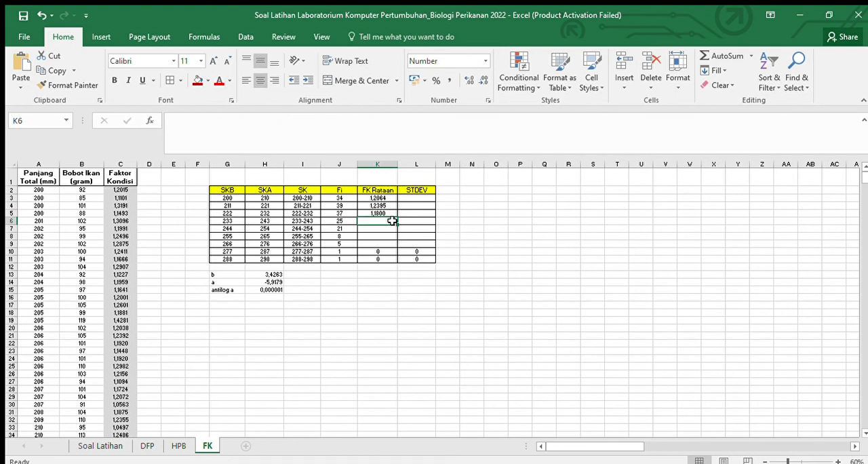
{"action": "key", "text": "ctrl+v"}
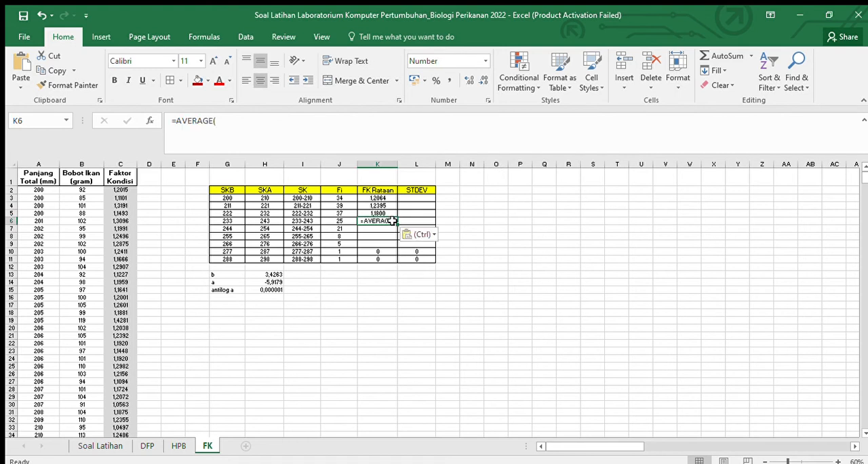
{"action": "left_click", "coordinate": [305, 122]}
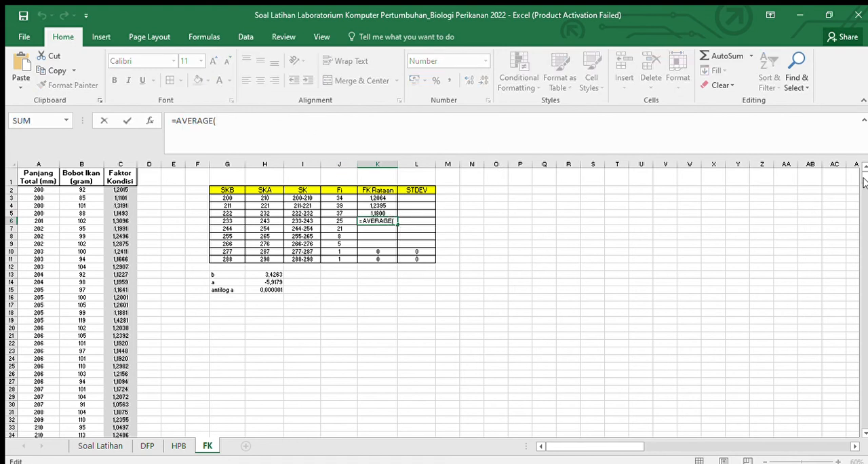
{"action": "scroll", "coordinate": [863, 187], "scroll_direction": "down", "scroll_amount": 13}
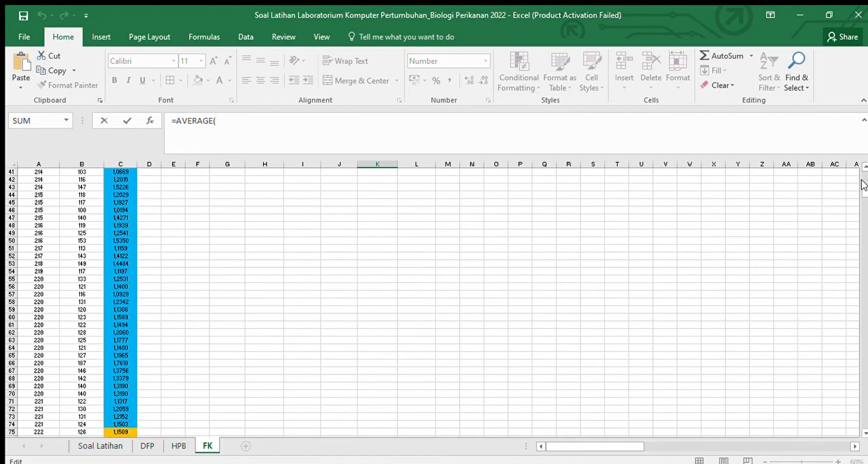
{"action": "scroll", "coordinate": [864, 198], "scroll_direction": "down", "scroll_amount": 20}
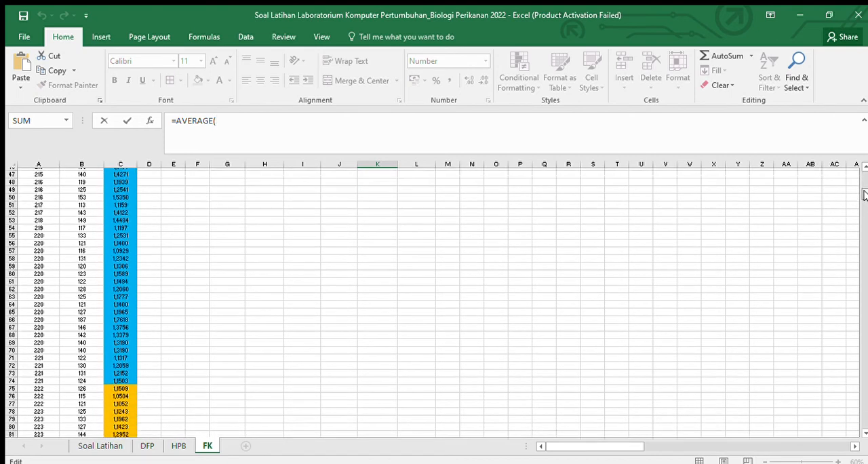
{"action": "left_click_drag", "start_coordinate": [114, 226], "coordinate": [112, 405]}
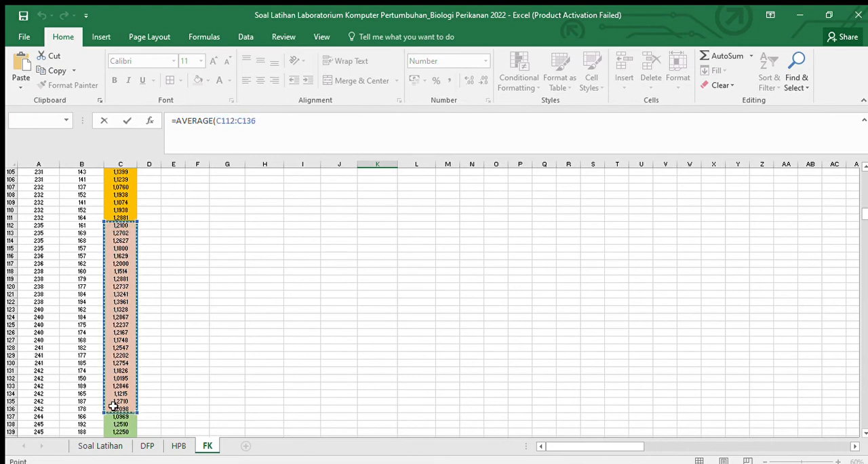
{"action": "left_click", "coordinate": [217, 121]}
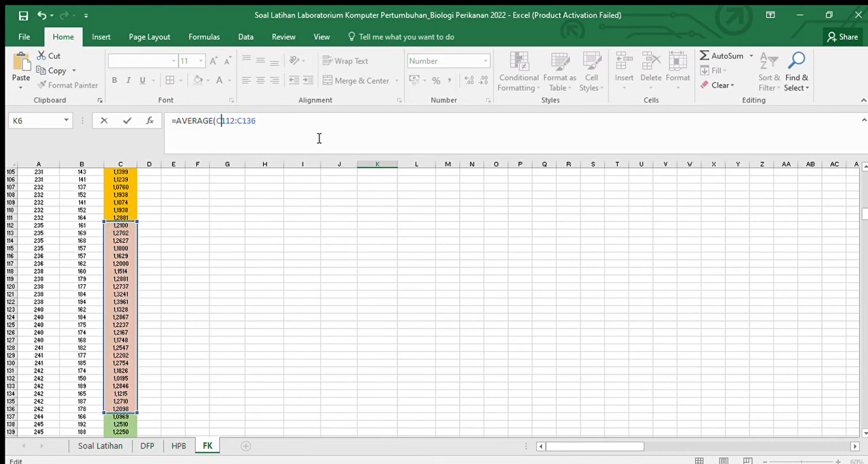
{"action": "key", "text": "F4"}
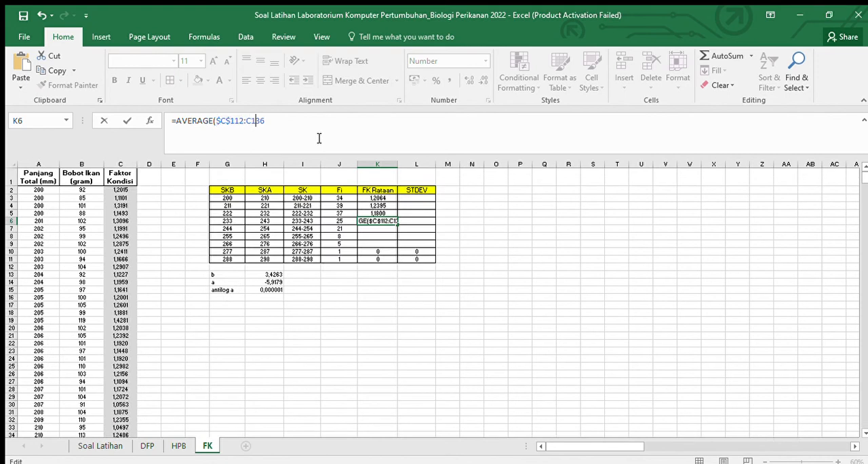
{"action": "key", "text": "F4"}
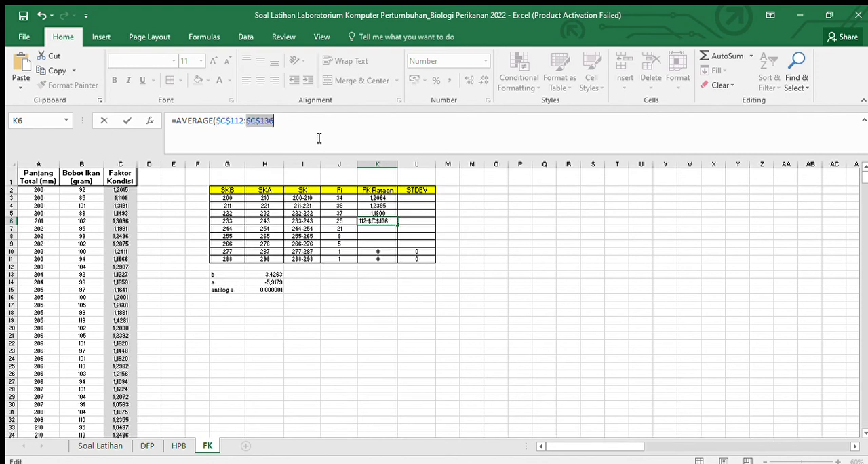
{"action": "key", "text": "Return"}
Step: Enter =AVERAGE($C$137:$C$157) in K7 as the FK Rataan of the 244-254 class
{"action": "type", "text": "="}
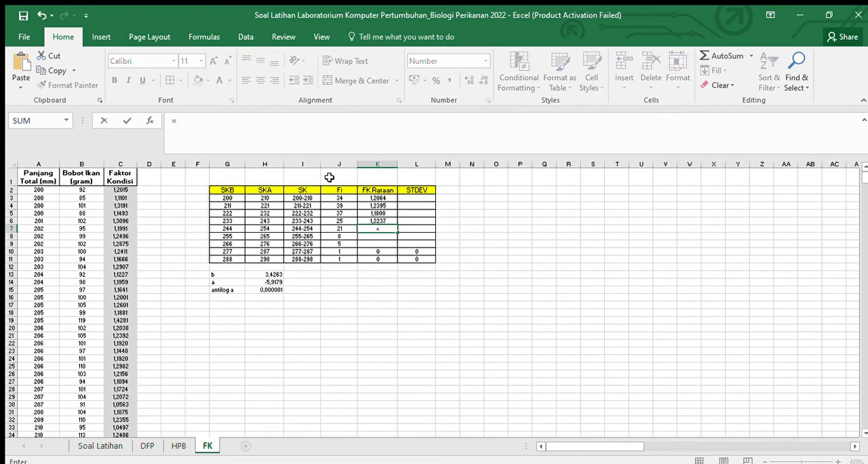
{"action": "type", "text": "AVERAGE("}
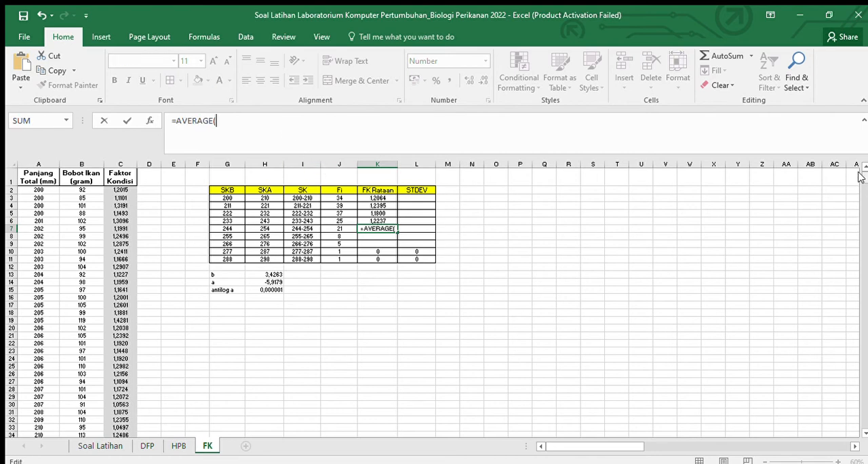
{"action": "left_click_drag", "start_coordinate": [860, 175], "coordinate": [862, 222]}
{"action": "left_click_drag", "start_coordinate": [121, 232], "coordinate": [111, 384]}
{"action": "left_click", "coordinate": [227, 120]}
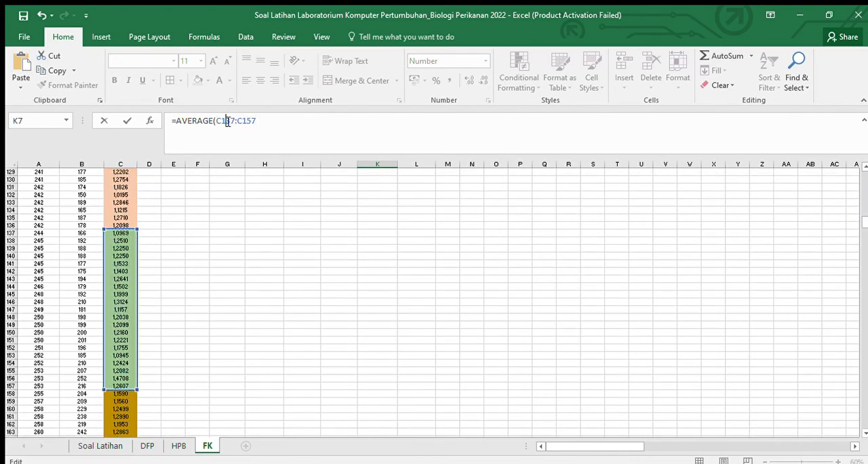
{"action": "key", "text": "F4"}
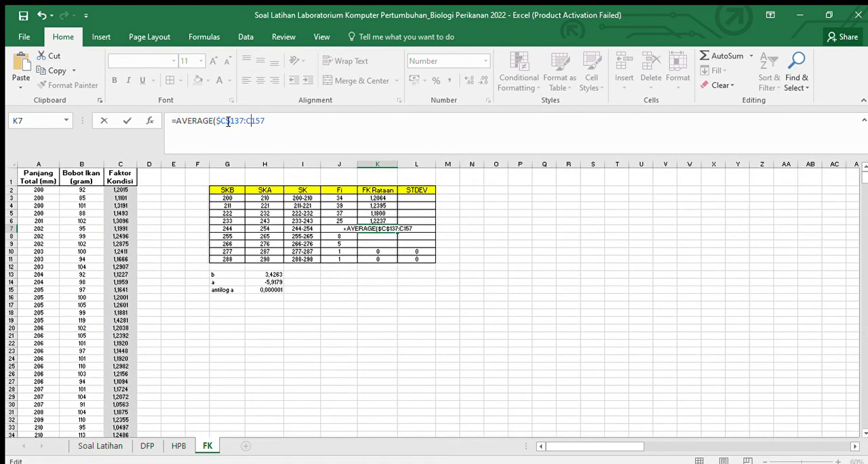
{"action": "key", "text": "End"}
{"action": "key", "text": "F4"}
{"action": "key", "text": "Return"}
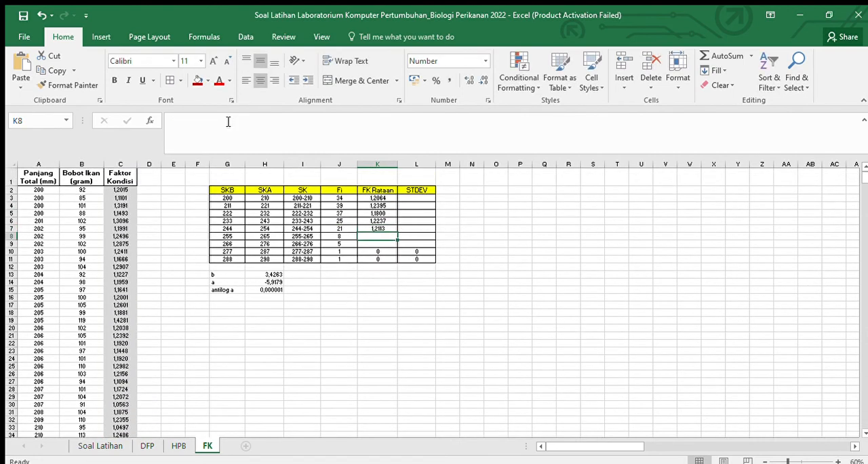
Step: Enter =AVERAGE($C$158:$C$165) in K8 as the FK Rataan of the 255-265 class
{"action": "type", "text": "=AVERAGE("}
{"action": "left_click", "coordinate": [228, 122]}
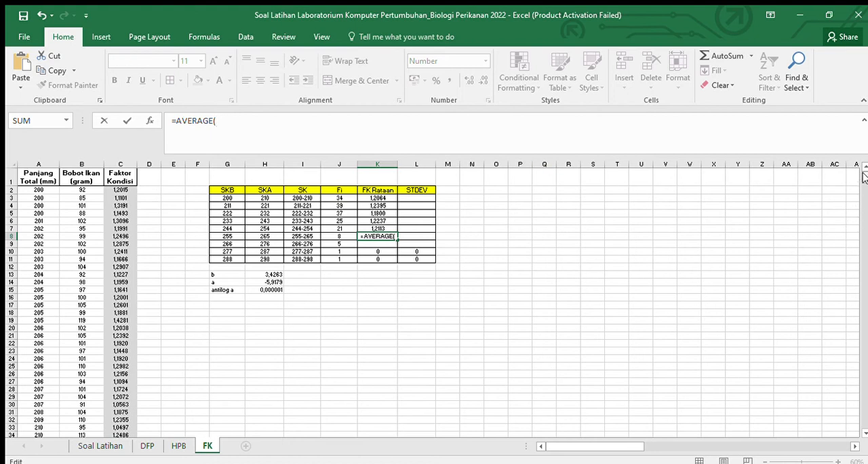
{"action": "left_click_drag", "start_coordinate": [865, 184], "coordinate": [864, 218]}
{"action": "scroll", "coordinate": [864, 231], "scroll_direction": "down", "scroll_amount": 3}
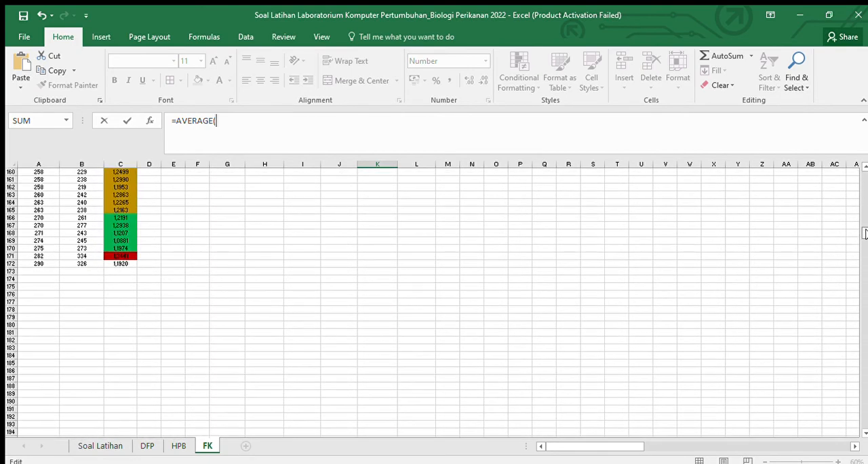
{"action": "scroll", "coordinate": [865, 230], "scroll_direction": "up", "scroll_amount": 3}
{"action": "left_click_drag", "start_coordinate": [120, 240], "coordinate": [124, 294]}
{"action": "left_click", "coordinate": [222, 122]}
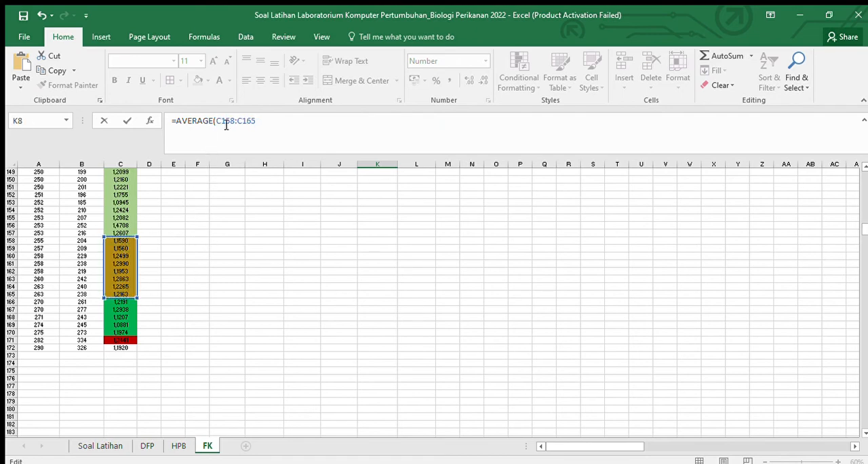
{"action": "key", "text": "F4"}
{"action": "key", "text": "F4"}
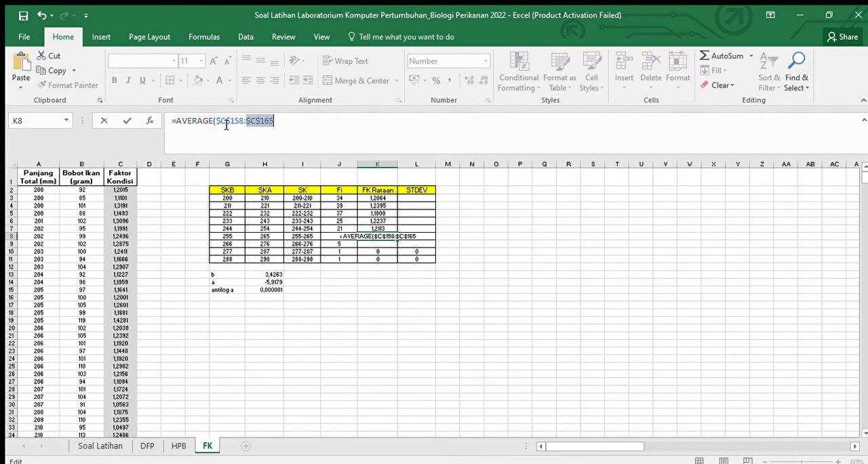
{"action": "key", "text": "Return"}
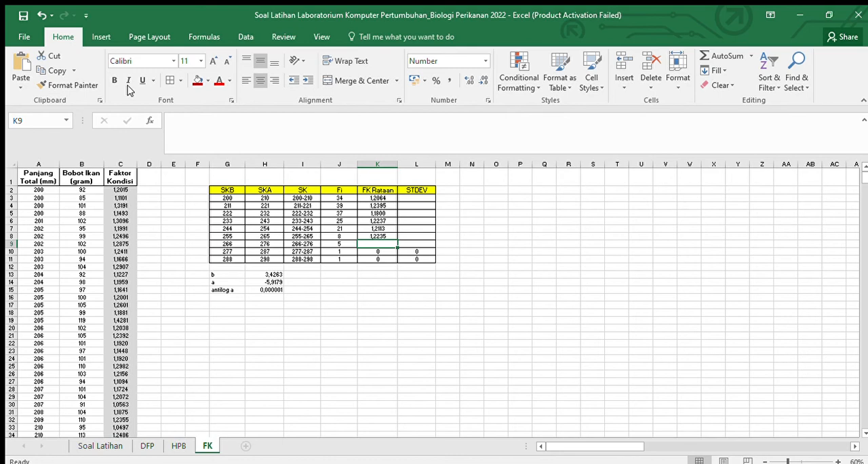
Step: Paste the copied =AVERAGE( text into K9 and complete it as =AVERAGE($C$166:$C$170) for the 266-276 class
{"action": "key", "text": "ctrl+v"}
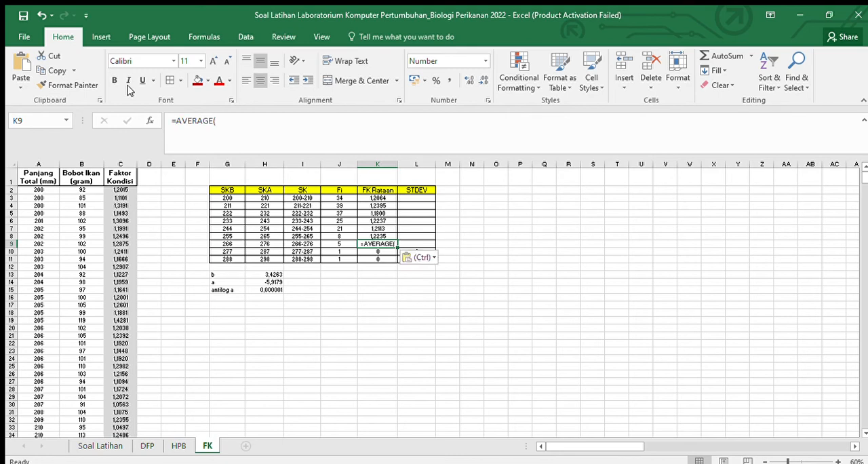
{"action": "left_click", "coordinate": [299, 142]}
{"action": "left_click_drag", "start_coordinate": [863, 179], "coordinate": [861, 230]}
{"action": "left_click_drag", "start_coordinate": [120, 256], "coordinate": [122, 288]}
{"action": "left_click", "coordinate": [231, 123]}
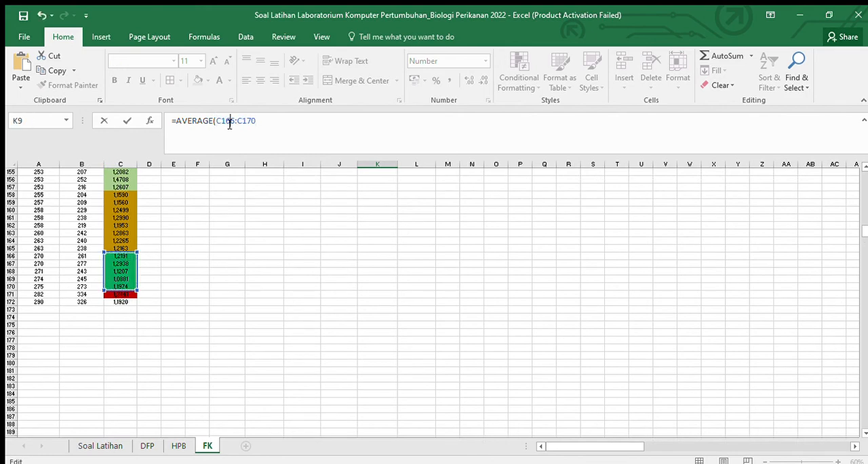
{"action": "key", "text": "F4"}
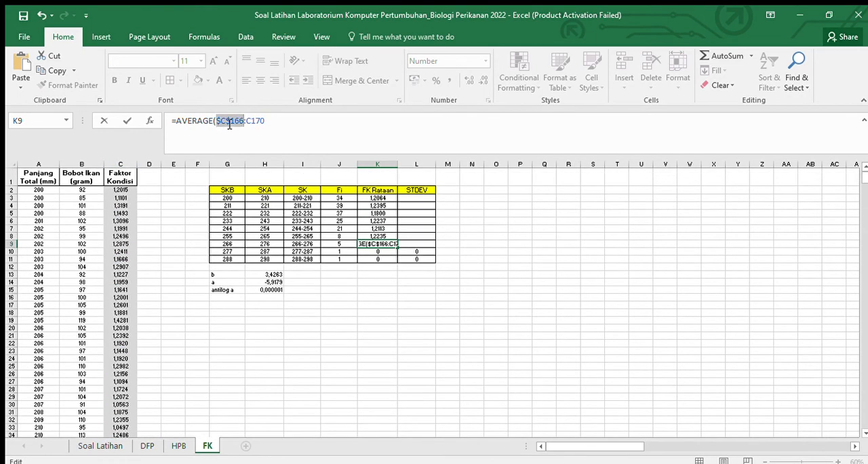
{"action": "key", "text": "F4"}
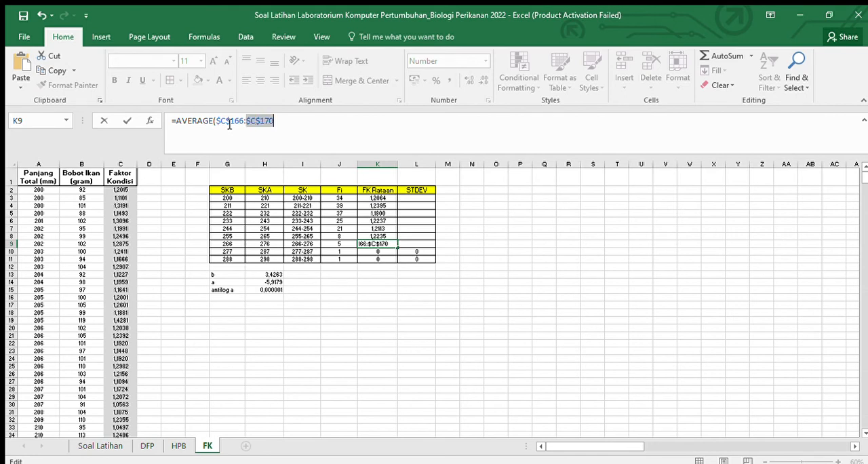
{"action": "key", "text": "Return"}
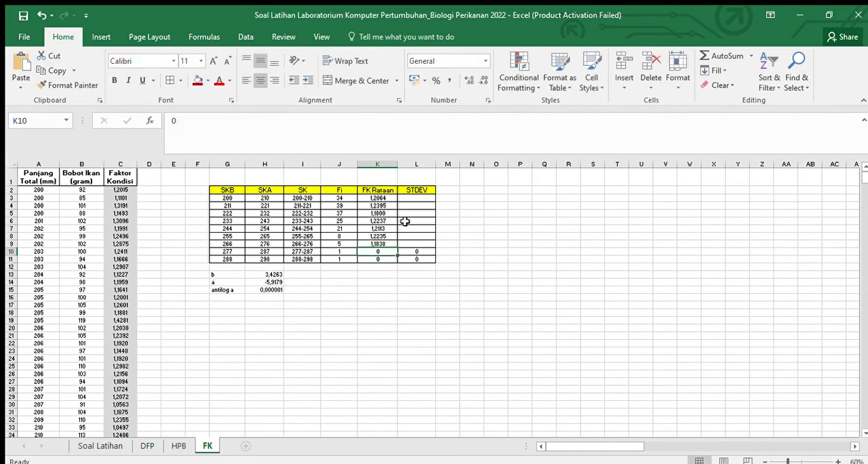
Step: Fill the FK Rataan formulas K3:K9 across into L3:L9 and change the one in L3 to =STDEV($C$2:$C$35)
{"action": "left_click_drag", "start_coordinate": [385, 198], "coordinate": [421, 244]}
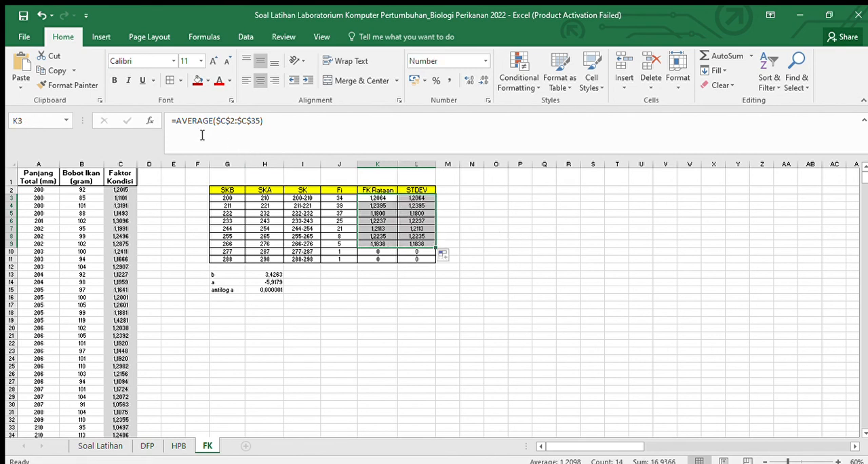
{"action": "left_click", "coordinate": [448, 205]}
{"action": "left_click", "coordinate": [427, 198]}
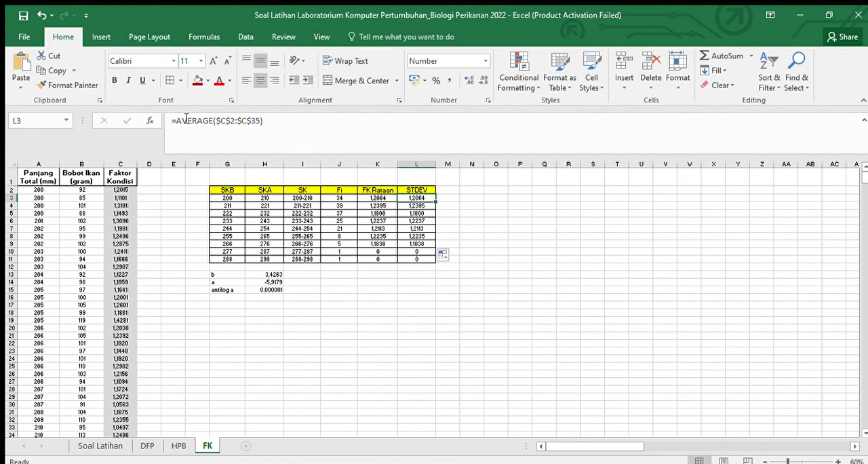
{"action": "left_click_drag", "start_coordinate": [213, 121], "coordinate": [152, 122]}
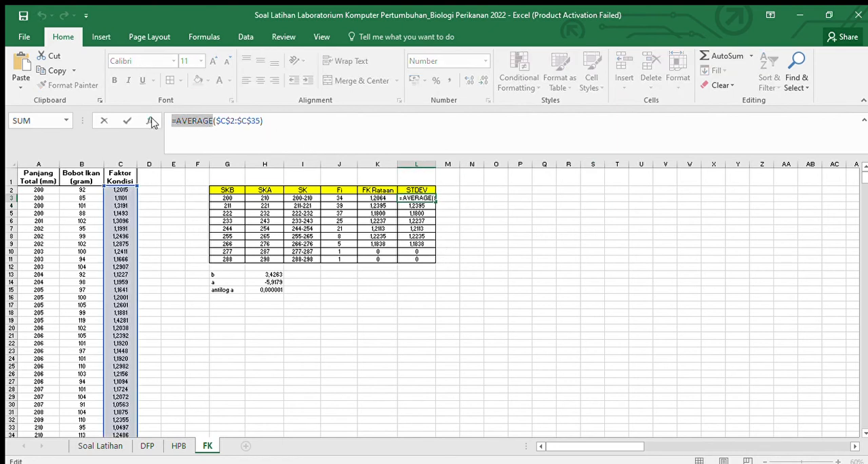
{"action": "type", "text": "=ST"}
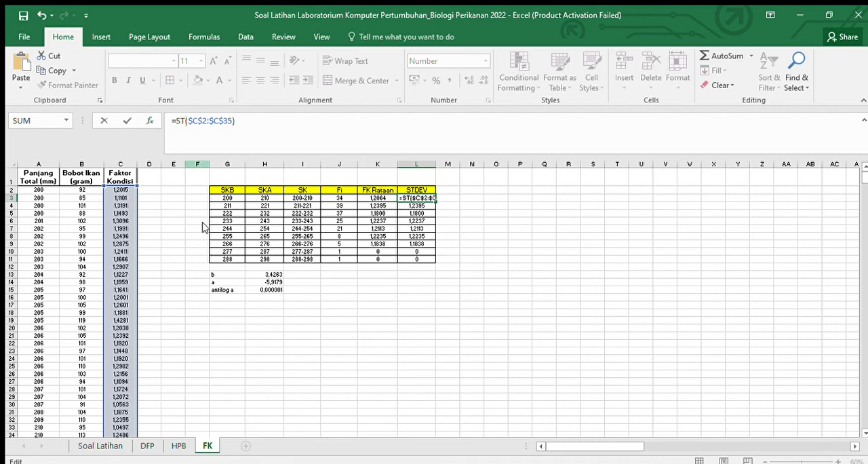
{"action": "type", "text": "DEV"}
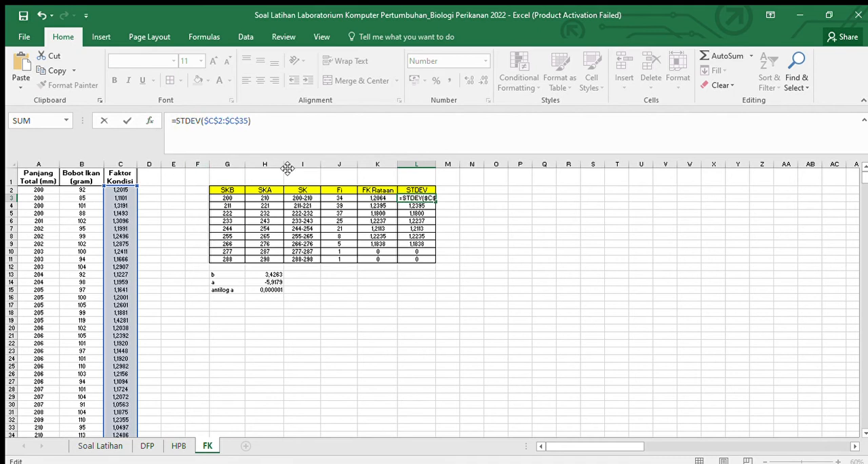
{"action": "left_click", "coordinate": [412, 204]}
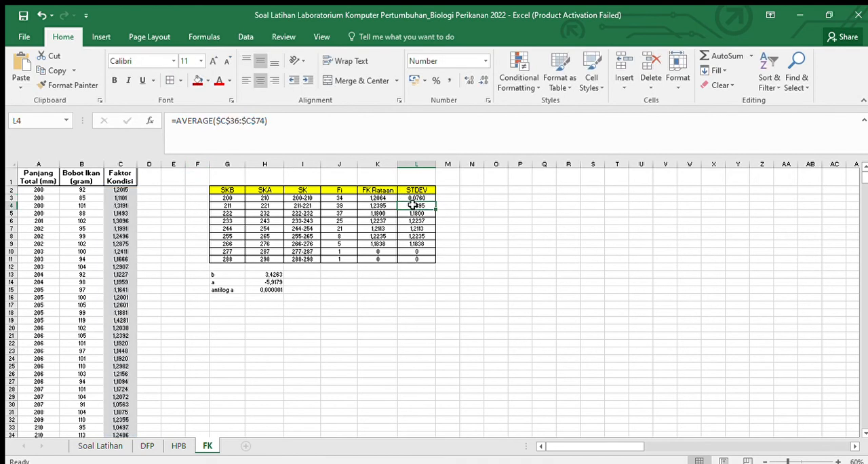
{"action": "left_click", "coordinate": [401, 197]}
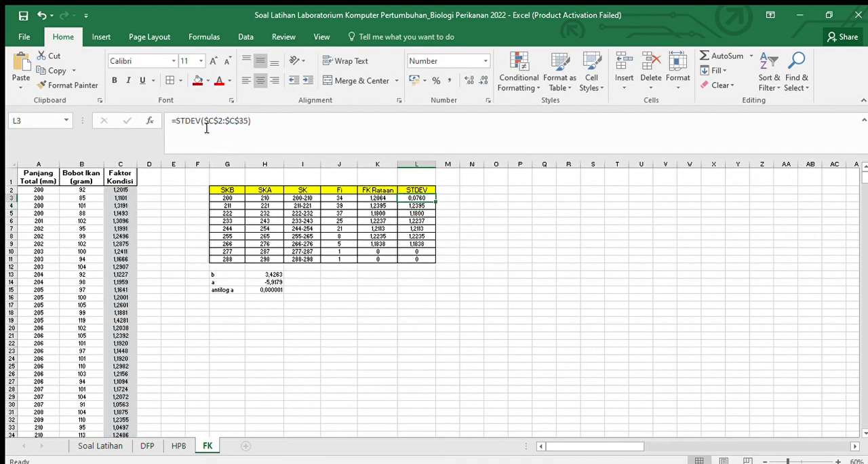
{"action": "left_click_drag", "start_coordinate": [202, 120], "coordinate": [172, 119]}
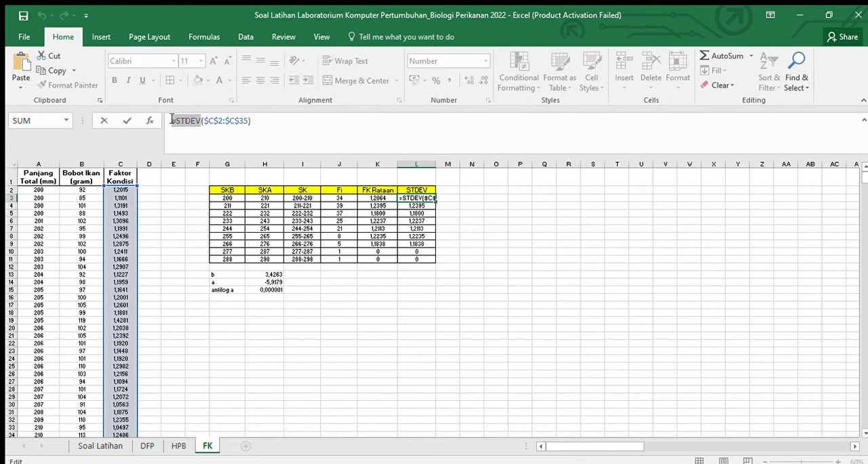
{"action": "left_click", "coordinate": [411, 205]}
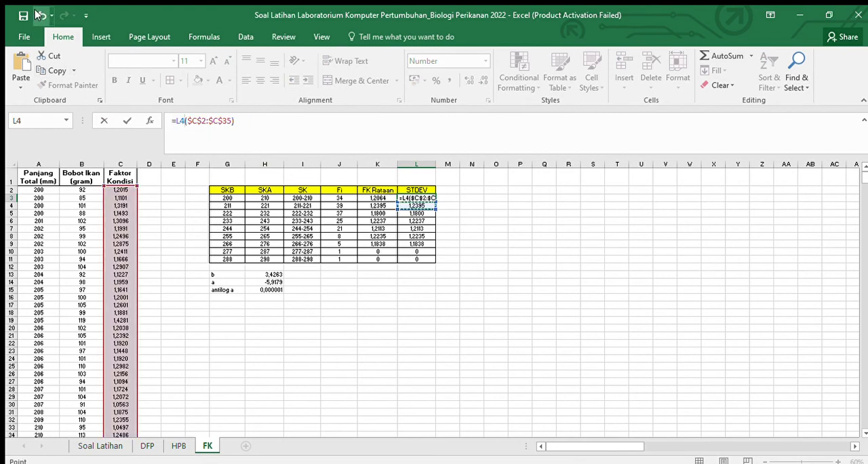
{"action": "left_click", "coordinate": [38, 14]}
{"action": "left_click", "coordinate": [467, 235]}
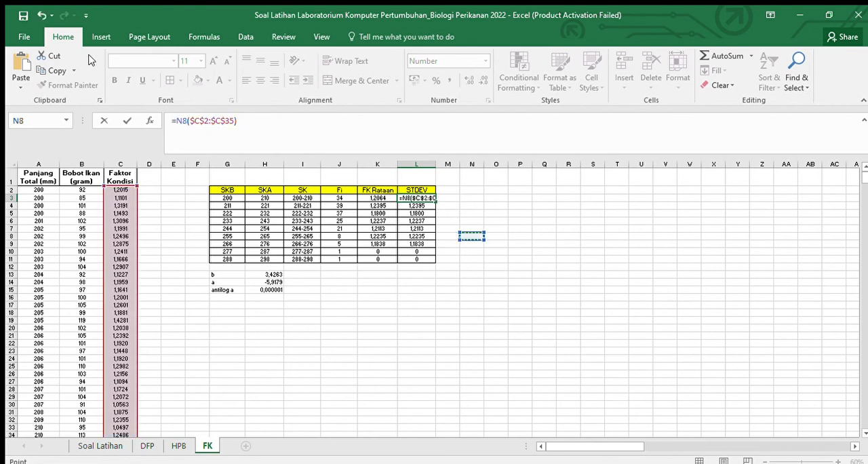
{"action": "left_click", "coordinate": [39, 14]}
{"action": "left_click", "coordinate": [265, 122]}
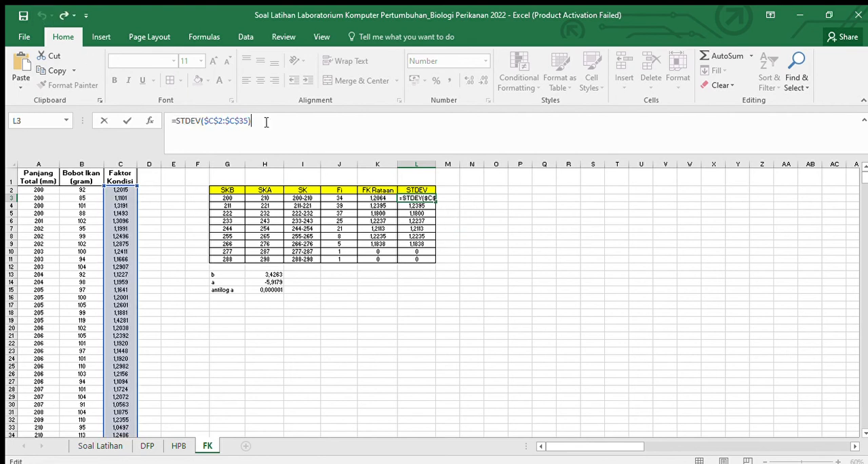
Step: Change the formula in L4 to =STDEV($C$36:$C$74) as the STDEV of the 211-221 class
{"action": "key", "text": "Return"}
{"action": "left_click", "coordinate": [266, 122]}
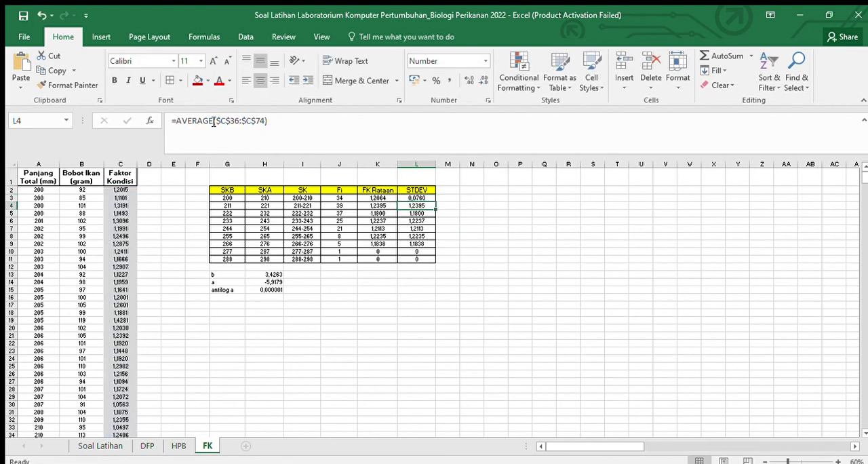
{"action": "left_click", "coordinate": [214, 120]}
{"action": "key", "text": "BackSpace"}
{"action": "key", "text": "BackSpace"}
{"action": "key", "text": "BackSpace"}
{"action": "key", "text": "BackSpace"}
{"action": "key", "text": "BackSpace"}
{"action": "key", "text": "BackSpace"}
{"action": "key", "text": "BackSpace"}
{"action": "key", "text": "BackSpace"}
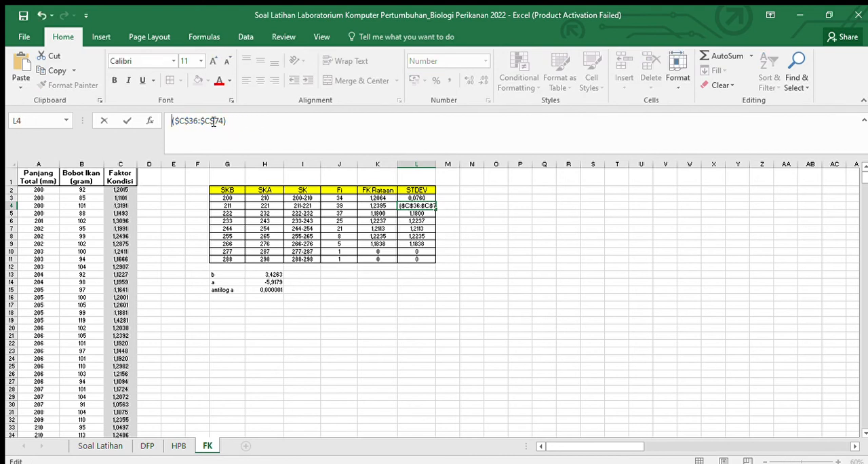
{"action": "type", "text": "=STDEV"}
{"action": "key", "text": "Return"}
Step: Change the formula in L5 to =STDEV($C$75:$C$111) as the STDEV of the 222-232 class
{"action": "left_click", "coordinate": [213, 120]}
{"action": "key", "text": "BackSpace"}
{"action": "key", "text": "BackSpace"}
{"action": "key", "text": "BackSpace"}
{"action": "key", "text": "BackSpace"}
{"action": "key", "text": "BackSpace"}
{"action": "key", "text": "BackSpace"}
{"action": "key", "text": "BackSpace"}
{"action": "key", "text": "BackSpace"}
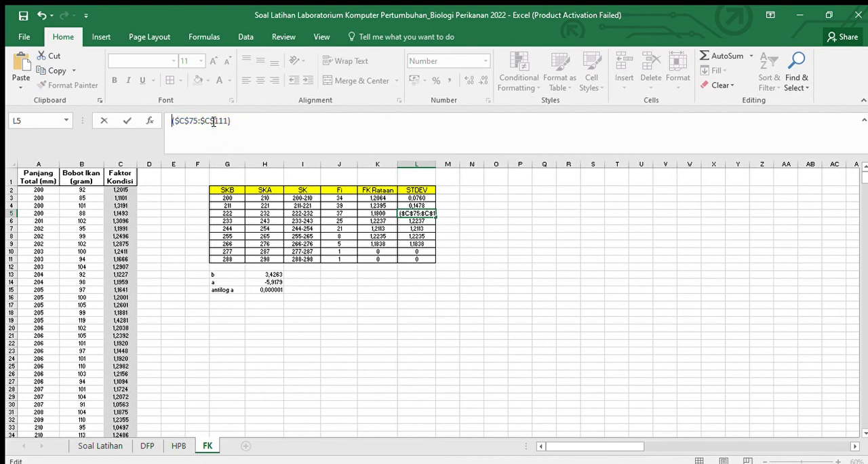
{"action": "type", "text": "=STDEV"}
{"action": "key", "text": "Return"}
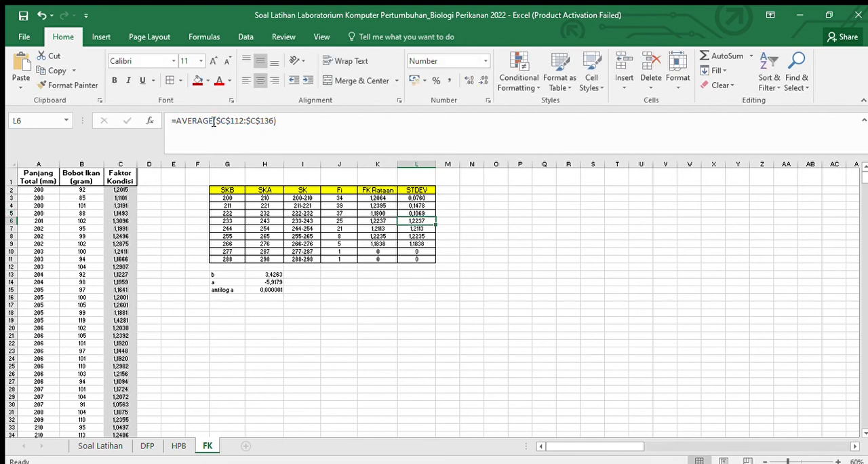
Step: Change the formula in L6 to =STDEV($C$112:$C$136) as the STDEV of the 233-243 class
{"action": "left_click", "coordinate": [214, 120]}
{"action": "key", "text": "BackSpace"}
{"action": "key", "text": "BackSpace"}
{"action": "key", "text": "BackSpace"}
{"action": "key", "text": "BackSpace"}
{"action": "key", "text": "BackSpace"}
{"action": "key", "text": "BackSpace"}
{"action": "key", "text": "BackSpace"}
{"action": "key", "text": "BackSpace"}
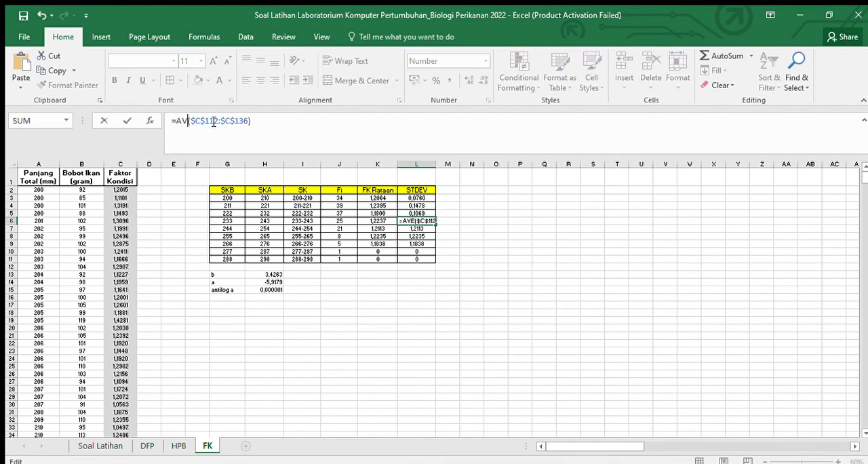
{"action": "type", "text": "=STDEV"}
{"action": "key", "text": "Return"}
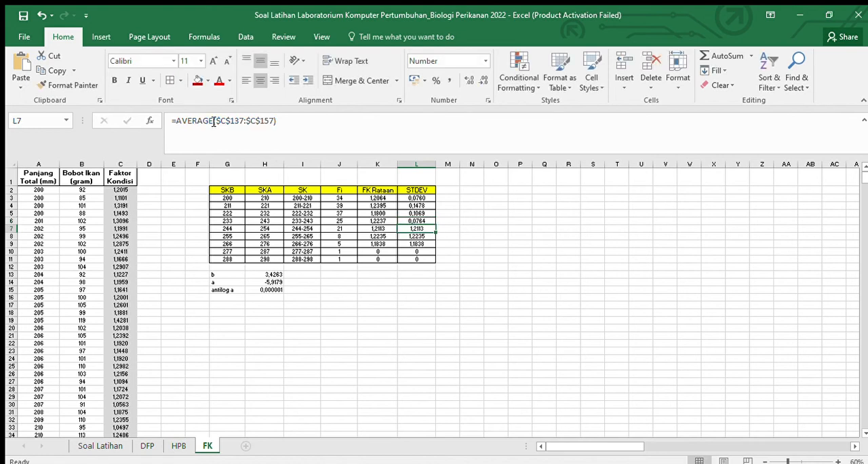
Step: Change the formula in L7 to =STDEV($C$137:$C$157) as the STDEV of the 244-254 class
{"action": "left_click", "coordinate": [214, 121]}
{"action": "key", "text": "BackSpace"}
{"action": "key", "text": "BackSpace"}
{"action": "key", "text": "BackSpace"}
{"action": "key", "text": "BackSpace"}
{"action": "key", "text": "BackSpace"}
{"action": "key", "text": "BackSpace"}
{"action": "key", "text": "BackSpace"}
{"action": "key", "text": "BackSpace"}
{"action": "type", "text": "=STDEV"}
{"action": "key", "text": "Return"}
Step: Change the formula in L8 to =STDEV($C$158:$C$165) as the STDEV of the 255-265 class
{"action": "left_click", "coordinate": [214, 120]}
{"action": "key", "text": "BackSpace"}
{"action": "key", "text": "BackSpace"}
{"action": "key", "text": "BackSpace"}
{"action": "key", "text": "BackSpace"}
{"action": "key", "text": "BackSpace"}
{"action": "key", "text": "BackSpace"}
{"action": "key", "text": "BackSpace"}
{"action": "key", "text": "BackSpace"}
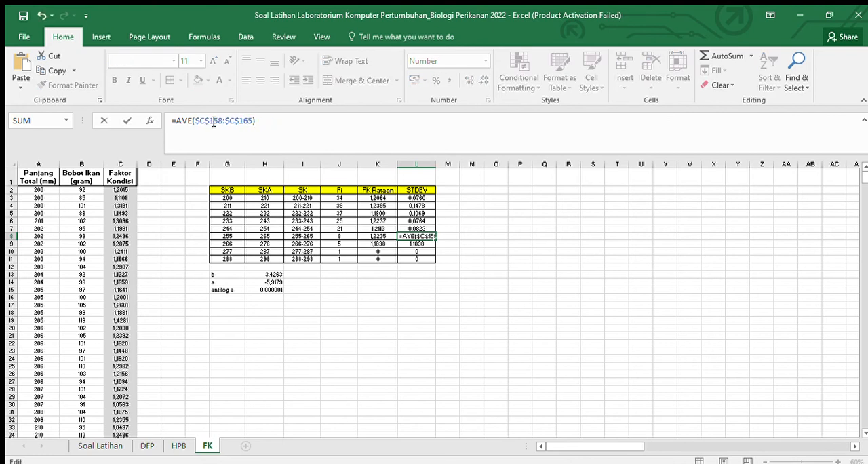
{"action": "type", "text": "=STDEV"}
{"action": "key", "text": "Return"}
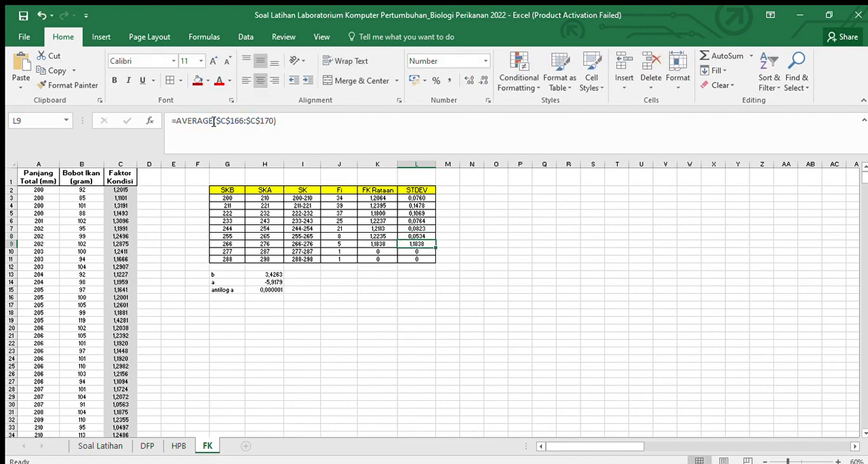
Step: Change the formula in L9 to =STDEV($C$166:$C$170) as the STDEV of the 266-276 class
{"action": "left_click", "coordinate": [213, 121]}
{"action": "key", "text": "BackSpace"}
{"action": "key", "text": "BackSpace"}
{"action": "key", "text": "BackSpace"}
{"action": "key", "text": "BackSpace"}
{"action": "key", "text": "BackSpace"}
{"action": "key", "text": "BackSpace"}
{"action": "key", "text": "BackSpace"}
{"action": "key", "text": "BackSpace"}
{"action": "type", "text": "=STDEV"}
{"action": "key", "text": "Return"}
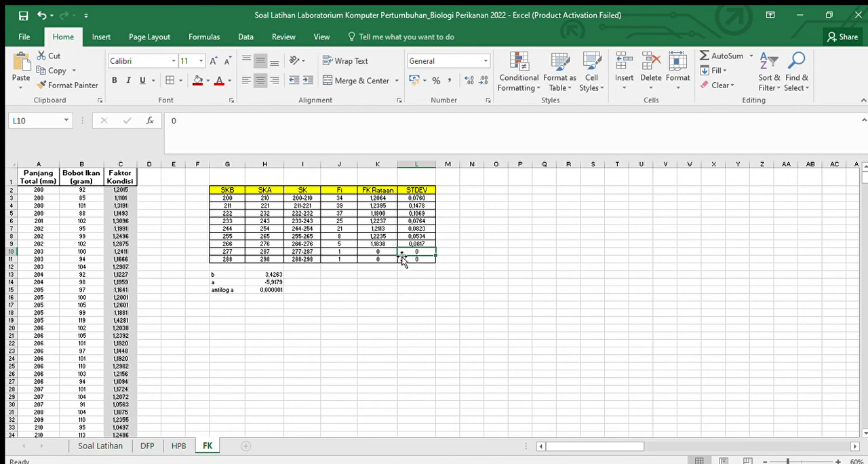
Step: Insert an empty scatter chart on the FK sheet, starting from the blank cell G17 below the table
{"action": "left_click", "coordinate": [471, 291]}
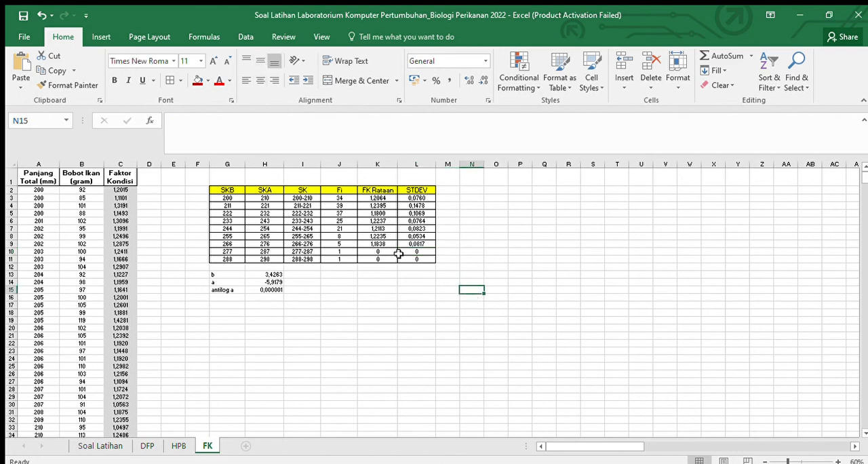
{"action": "scroll", "coordinate": [379, 250], "scroll_direction": "down", "scroll_amount": 1}
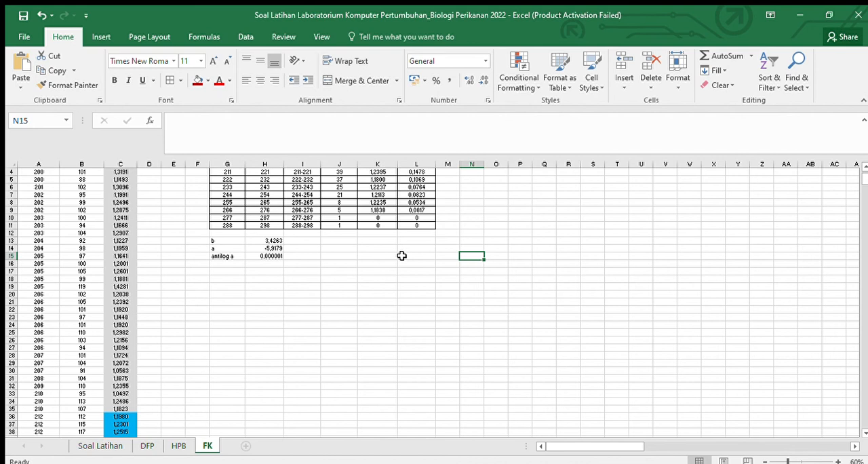
{"action": "left_click", "coordinate": [239, 269]}
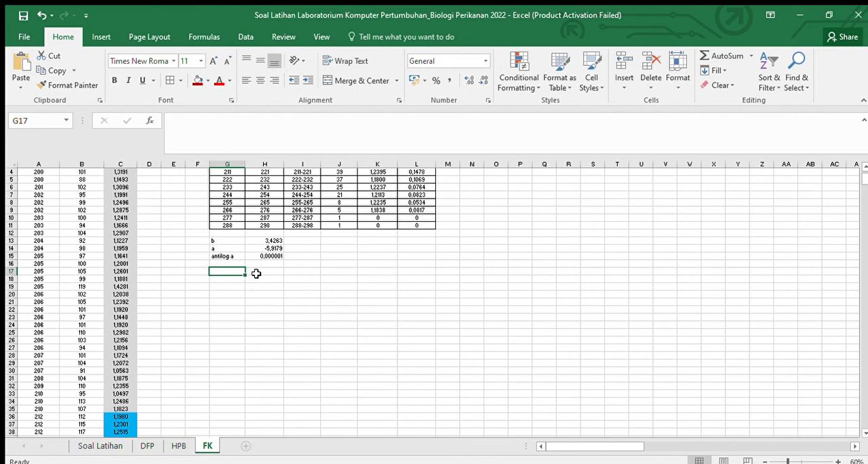
{"action": "left_click", "coordinate": [103, 37]}
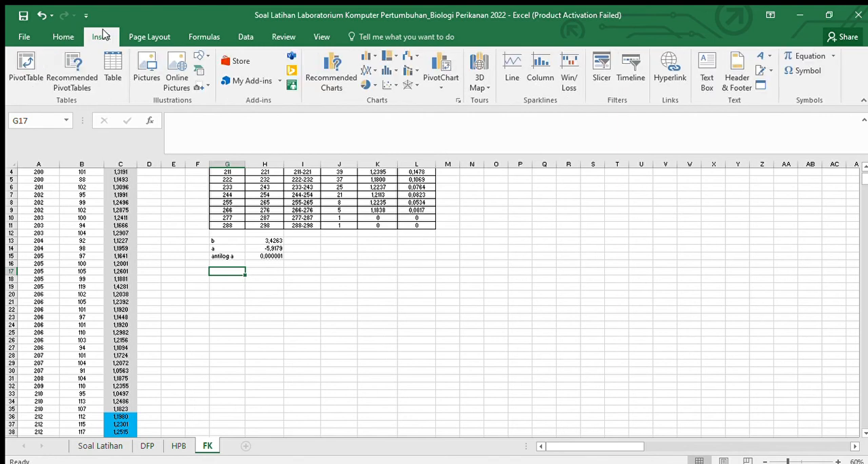
{"action": "left_click", "coordinate": [387, 85]}
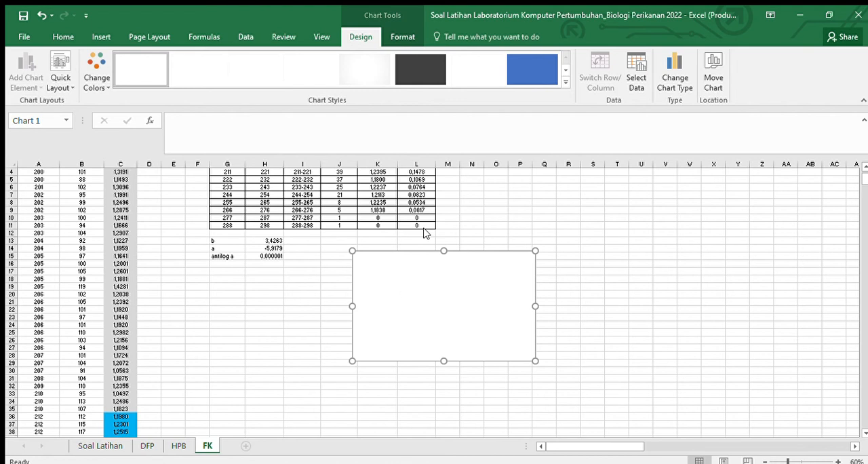
Step: Add a data series named FK Rataan to the chart with X values I3:I11 and Y values K3:K11
{"action": "left_click", "coordinate": [447, 151]}
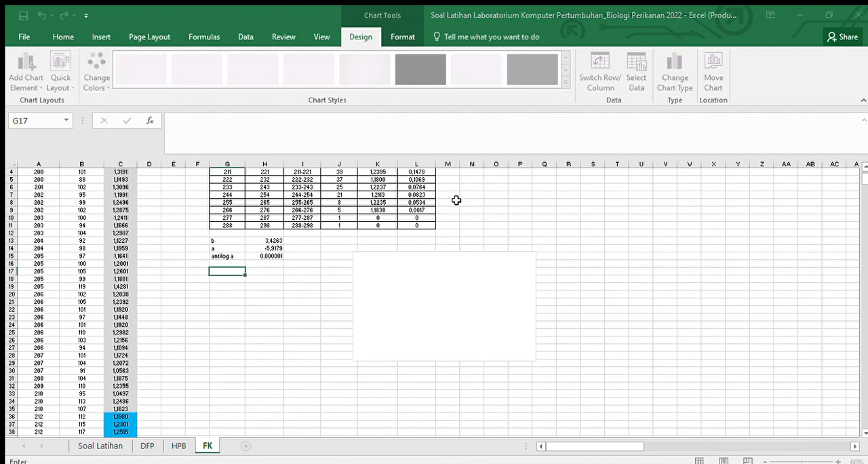
{"action": "left_click", "coordinate": [515, 246]}
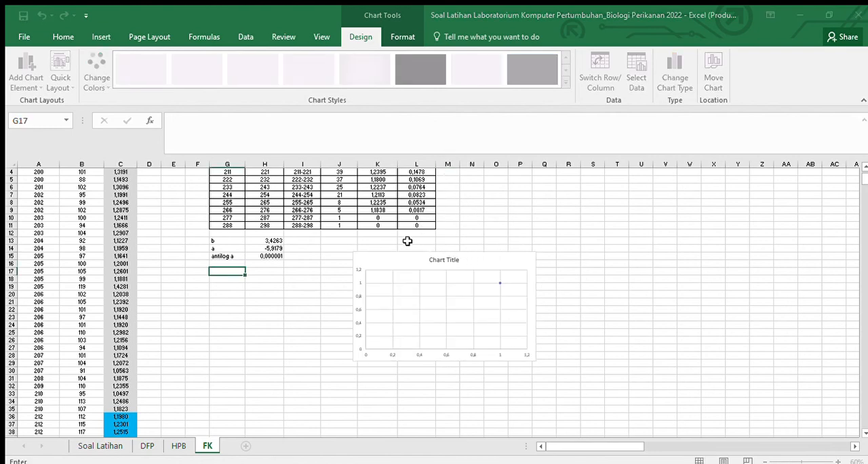
{"action": "scroll", "coordinate": [407, 242], "scroll_direction": "up", "scroll_amount": 1}
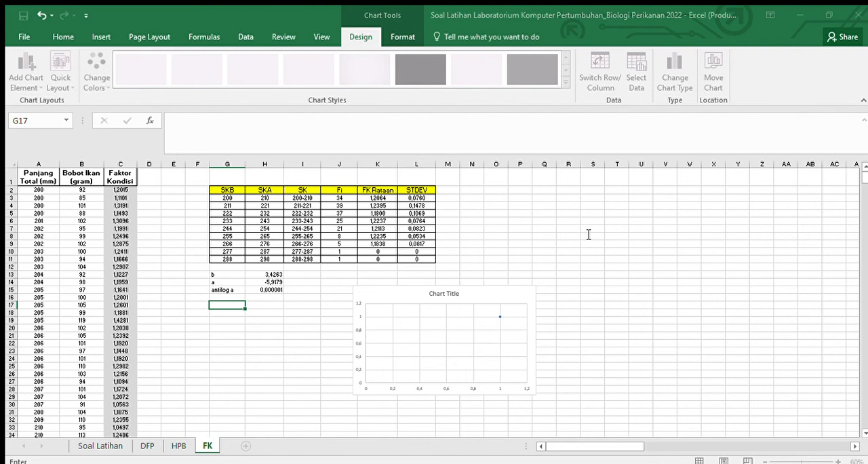
{"action": "scroll", "coordinate": [589, 234], "scroll_direction": "right", "scroll_amount": 3}
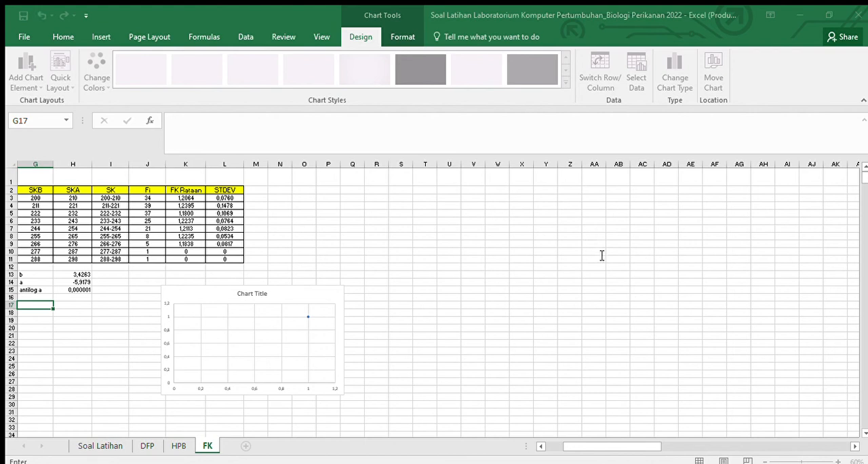
{"action": "left_click_drag", "start_coordinate": [649, 446], "coordinate": [612, 448]}
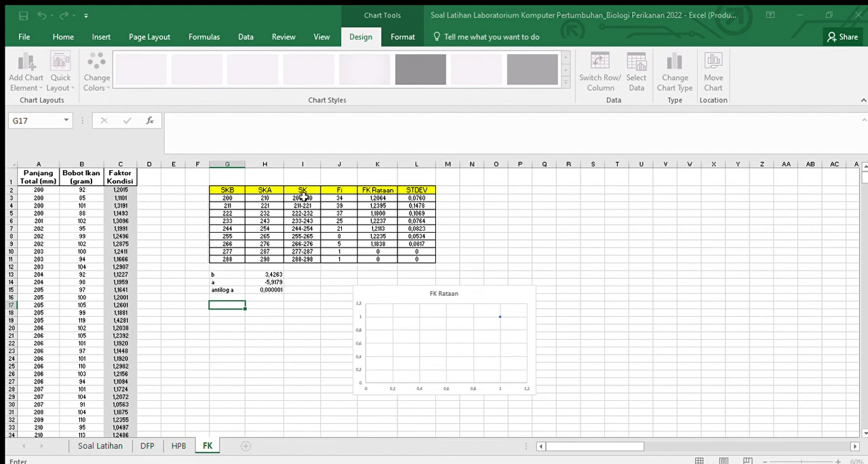
{"action": "left_click_drag", "start_coordinate": [303, 195], "coordinate": [309, 256]}
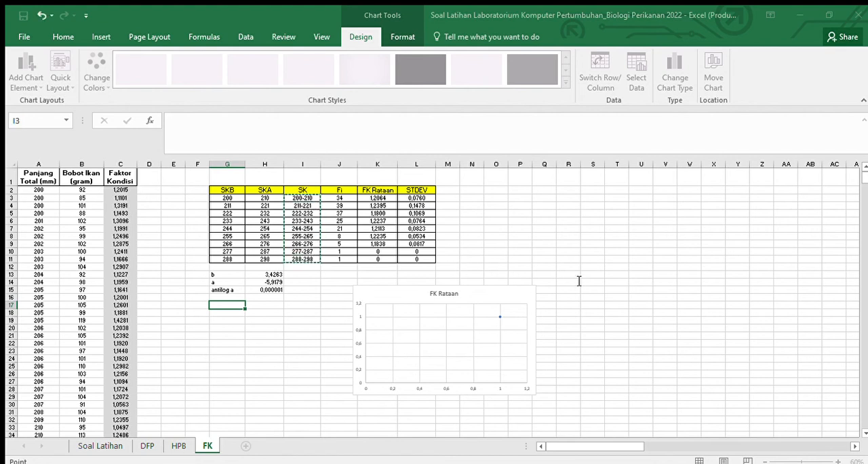
{"action": "key", "text": "Escape"}
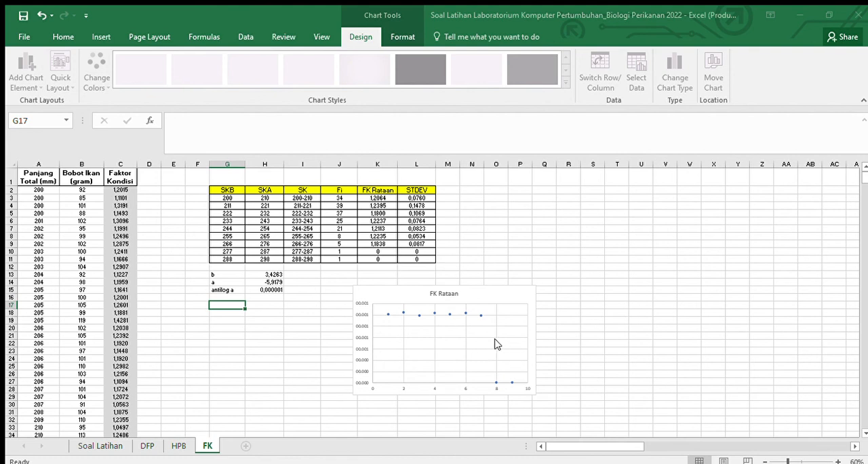
Step: Replace the FK Rataan chart's gridlines with axis titles and error bars, keeping only the vertical error bars
{"action": "left_click", "coordinate": [507, 307]}
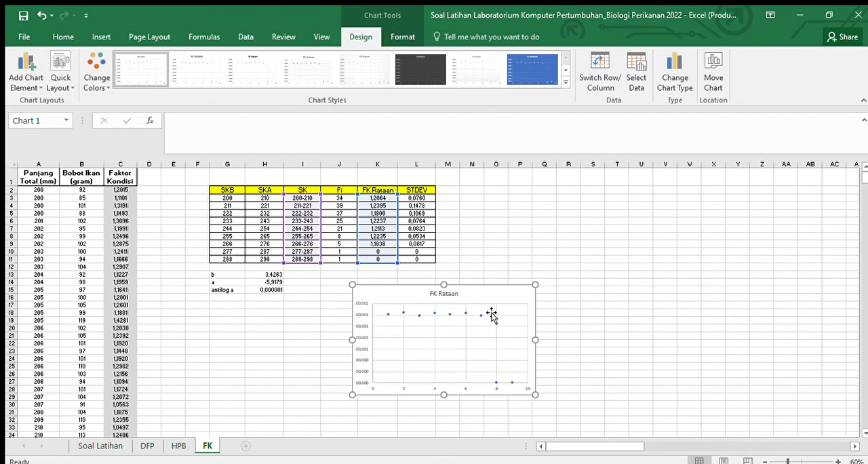
{"action": "left_click", "coordinate": [557, 304]}
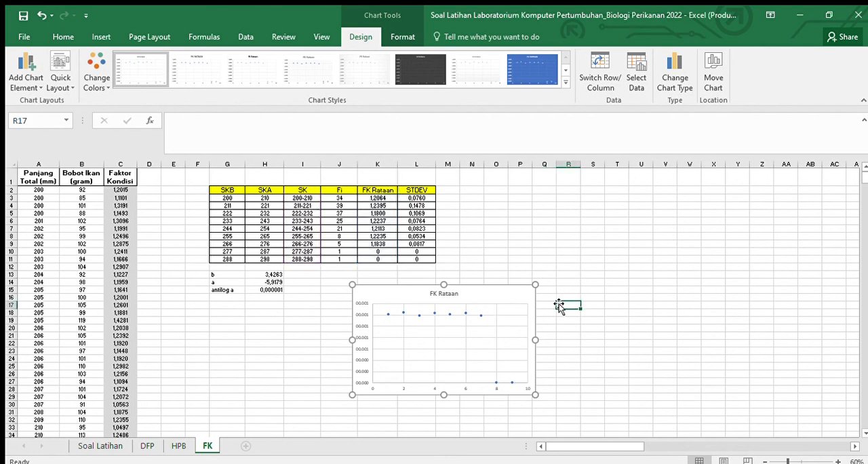
{"action": "left_click", "coordinate": [506, 296]}
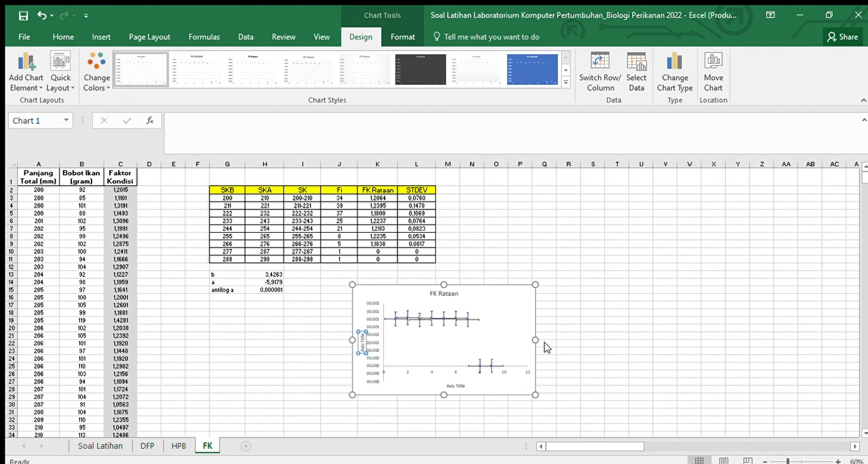
{"action": "left_click", "coordinate": [476, 364]}
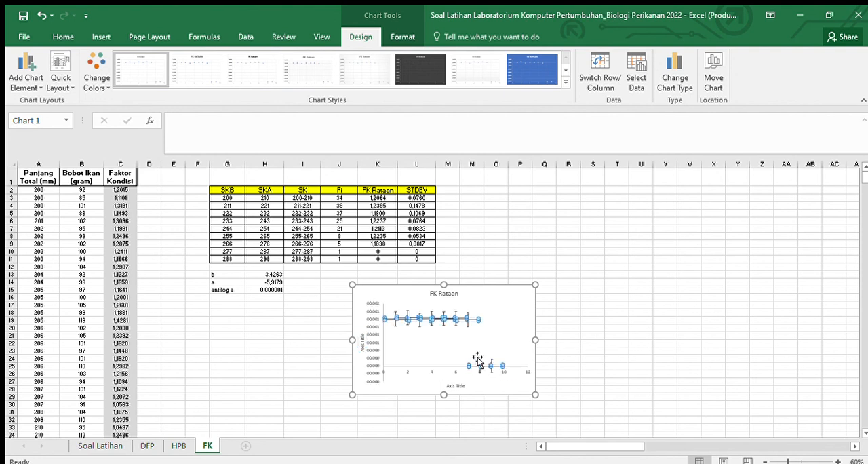
{"action": "left_click", "coordinate": [505, 296]}
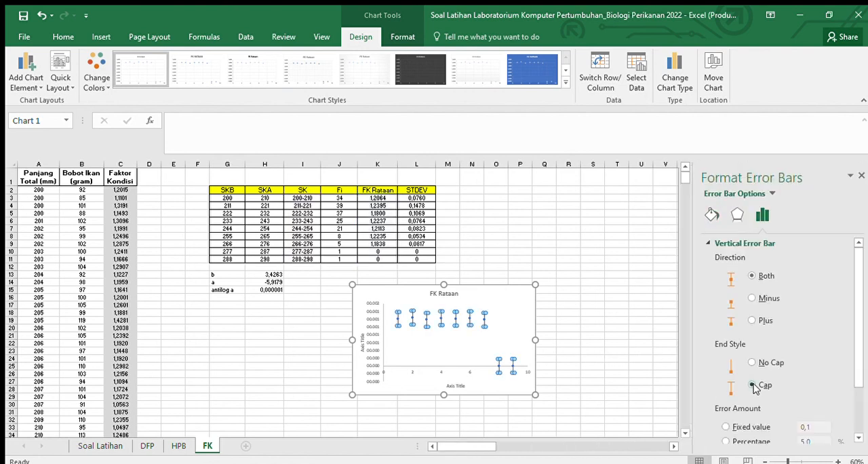
Step: Switch the vertical error bars to a custom error amount and open its value specification
{"action": "scroll", "coordinate": [780, 311], "scroll_direction": "down", "scroll_amount": 2}
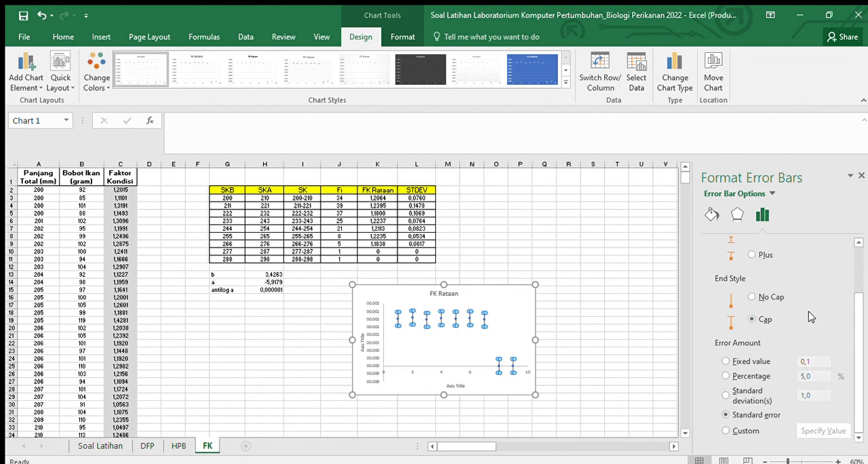
{"action": "left_click", "coordinate": [740, 430]}
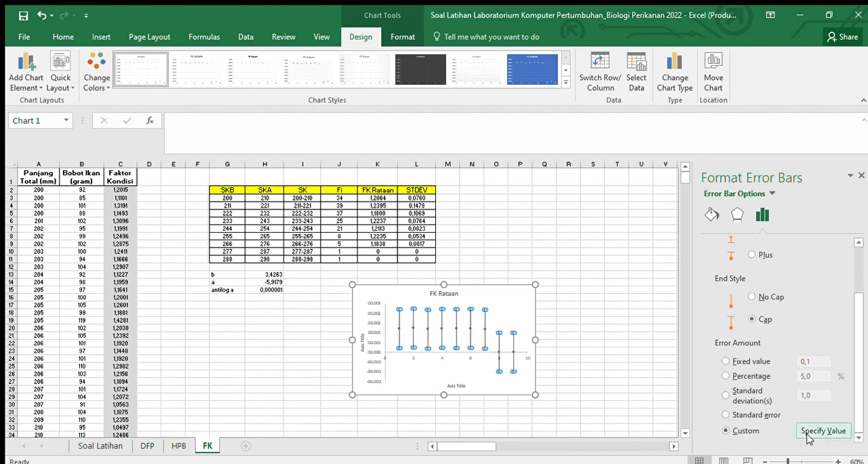
{"action": "left_click", "coordinate": [822, 430]}
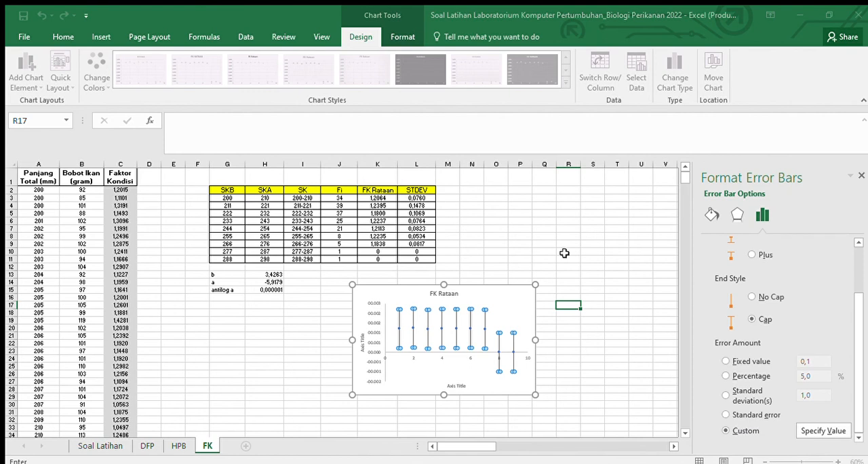
Step: Use the STDEV values in L3:L11 as both the positive and negative custom error values
{"action": "left_click_drag", "start_coordinate": [413, 197], "coordinate": [421, 257]}
{"action": "left_click", "coordinate": [644, 244]}
{"action": "key", "text": "Right"}
{"action": "key", "text": "Right"}
{"action": "key", "text": "Right"}
{"action": "key", "text": "Right"}
{"action": "key", "text": "Right"}
{"action": "key", "text": "Right"}
{"action": "key", "text": "Right"}
{"action": "key", "text": "Right"}
{"action": "key", "text": "BackSpace"}
{"action": "key", "text": "Right"}
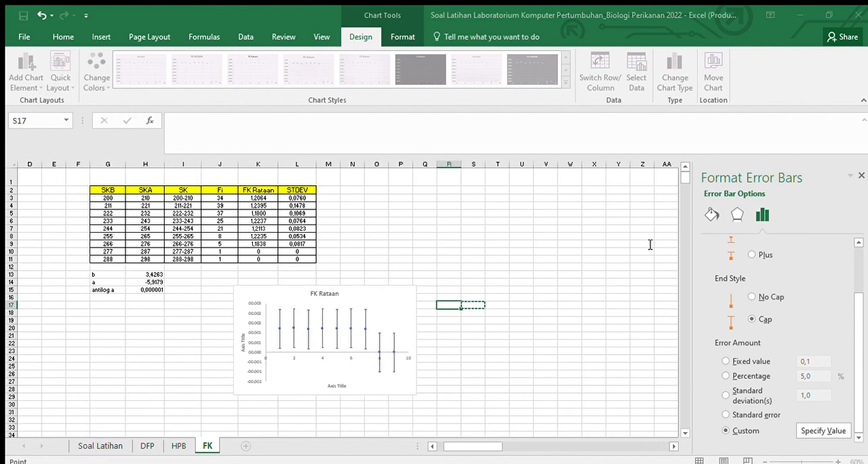
{"action": "key", "text": "BackSpace"}
{"action": "left_click_drag", "start_coordinate": [284, 198], "coordinate": [292, 259]}
{"action": "key", "text": "BackSpace"}
{"action": "left_click_drag", "start_coordinate": [306, 199], "coordinate": [307, 257]}
{"action": "left_click", "coordinate": [623, 279]}
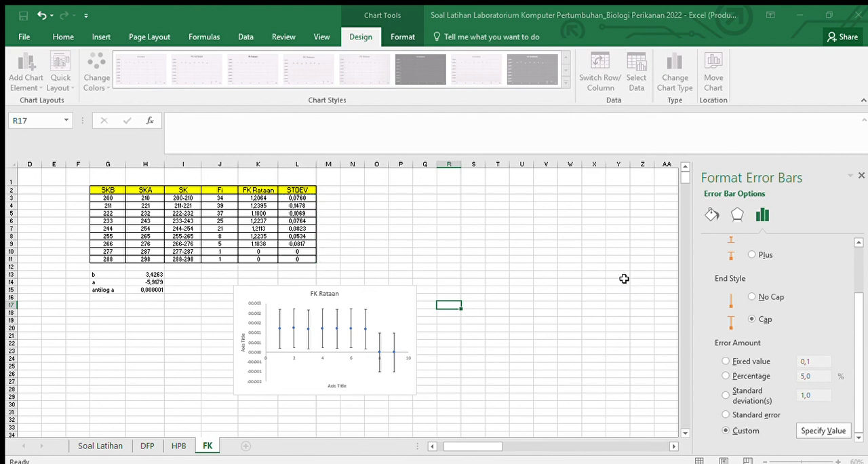
{"action": "left_click", "coordinate": [548, 273]}
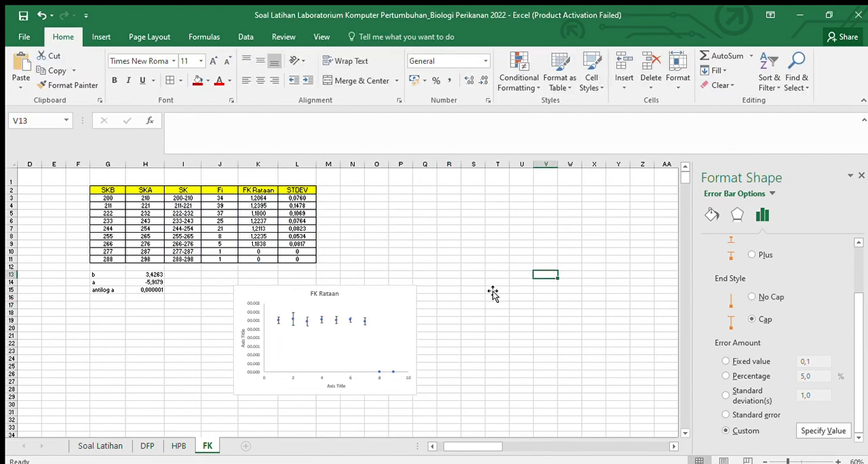
Step: Set the chart area of the FK Rataan chart to no fill and no border line
{"action": "left_click", "coordinate": [337, 351]}
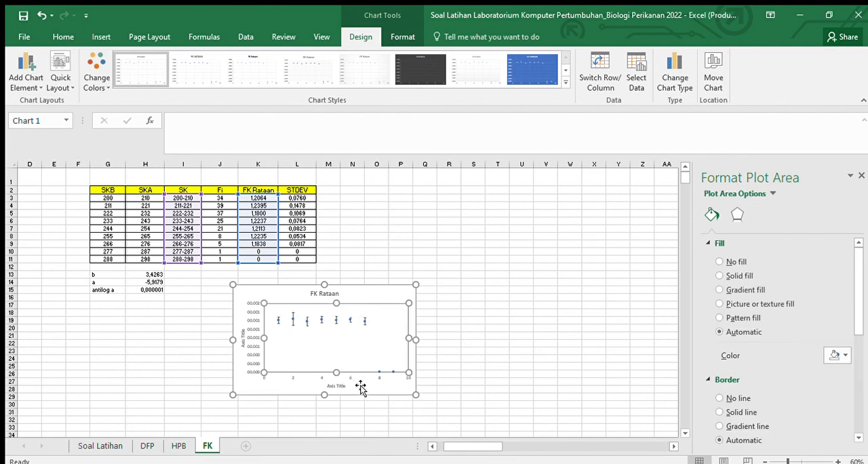
{"action": "left_click", "coordinate": [366, 391]}
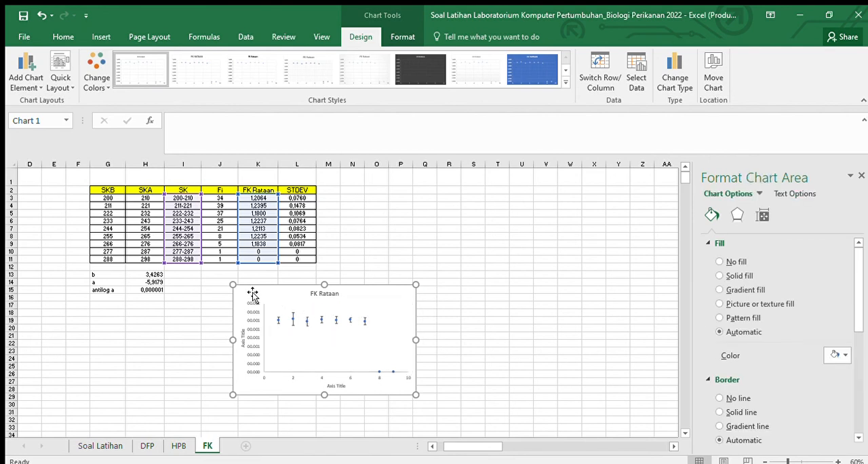
{"action": "left_click", "coordinate": [719, 261]}
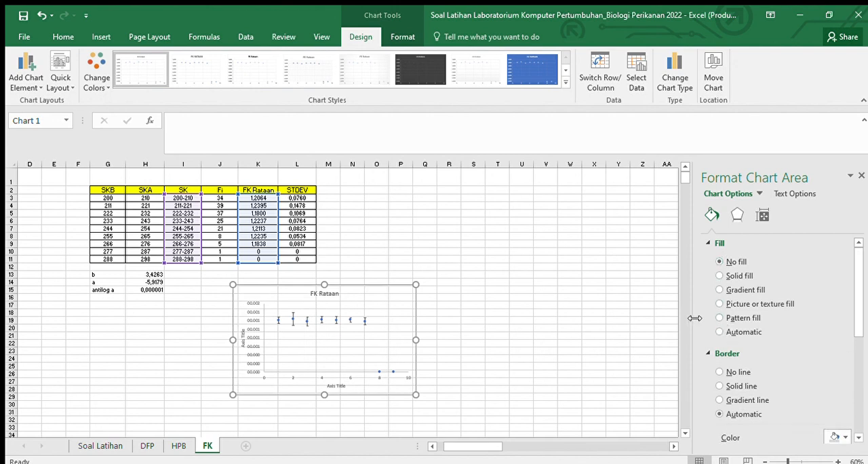
{"action": "left_click", "coordinate": [719, 371]}
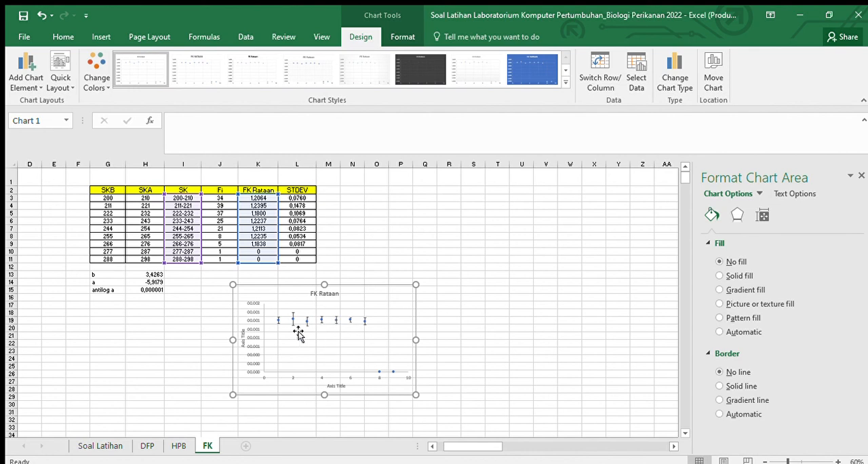
Step: Format the vertical axis numbers of the FK Rataan chart with the custom code 0,0000
{"action": "left_click", "coordinate": [256, 320]}
{"action": "left_click", "coordinate": [787, 215]}
{"action": "left_click", "coordinate": [770, 291]}
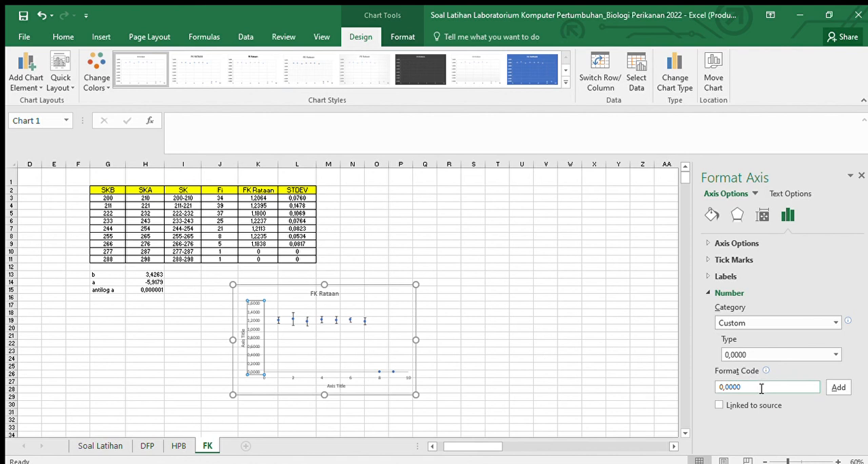
Step: Give the chart's vertical axis a solid line
{"action": "left_click", "coordinate": [712, 215]}
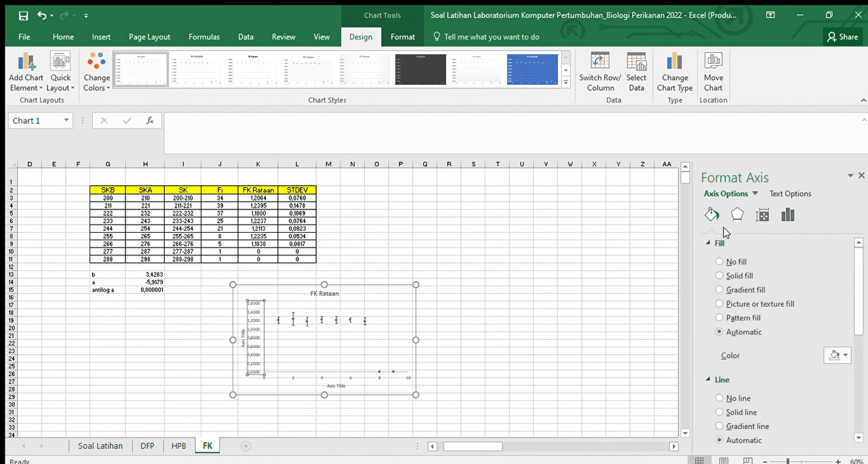
{"action": "left_click", "coordinate": [719, 411]}
{"action": "scroll", "coordinate": [784, 376], "scroll_direction": "down", "scroll_amount": 3}
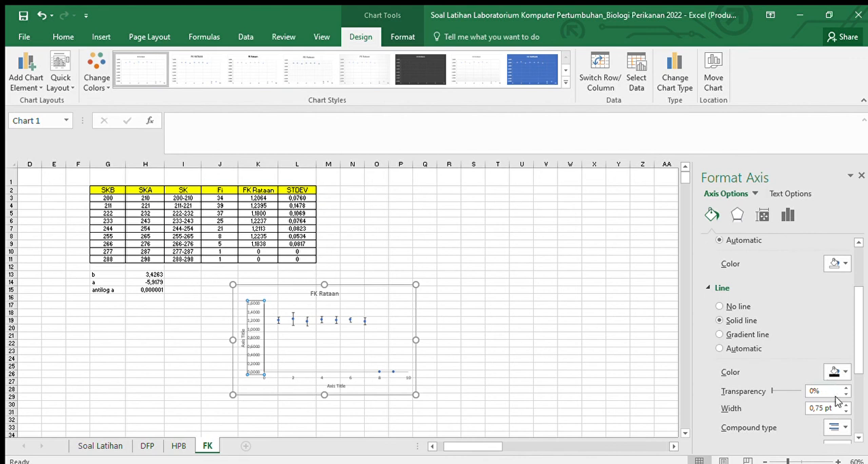
{"action": "scroll", "coordinate": [785, 294], "scroll_direction": "up", "scroll_amount": 3}
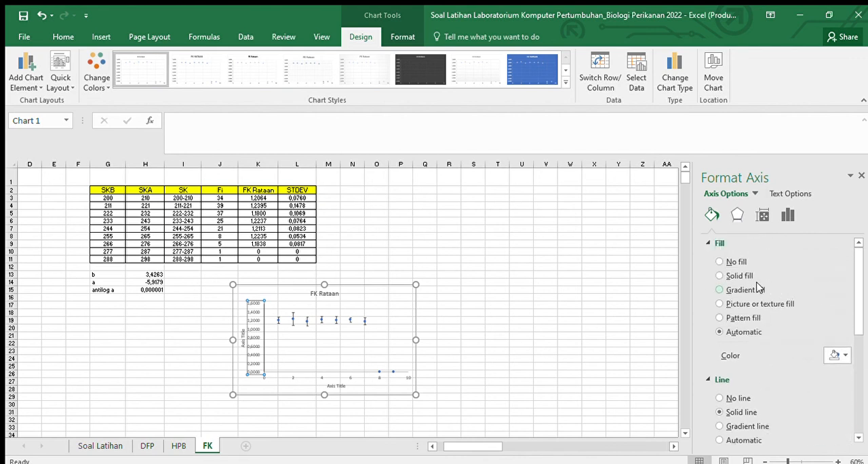
Step: Give the chart's horizontal axis no fill and a solid line 1 pt wide
{"action": "left_click", "coordinate": [332, 376]}
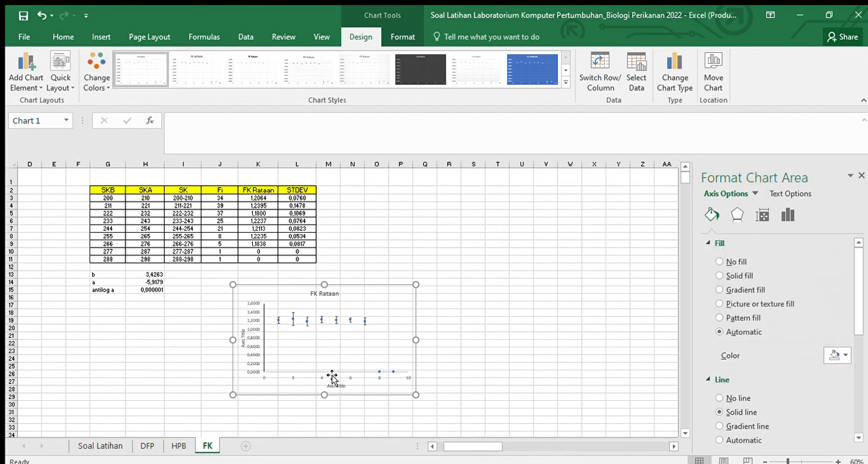
{"action": "left_click", "coordinate": [332, 376]}
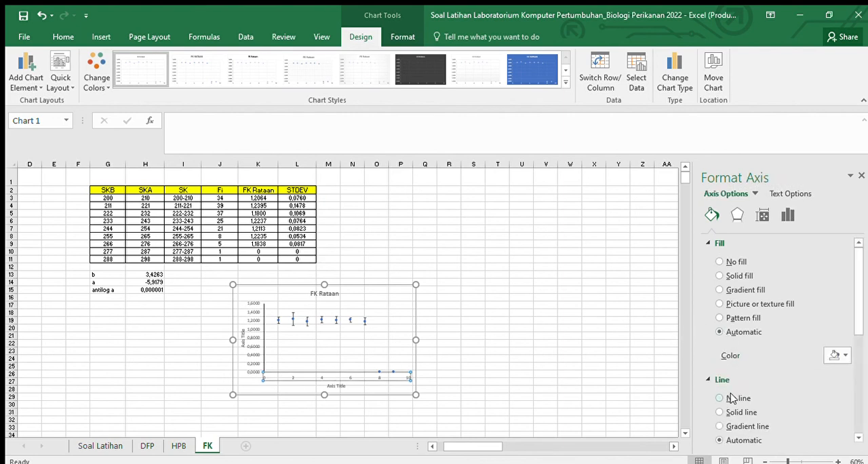
{"action": "left_click", "coordinate": [719, 411]}
{"action": "left_click", "coordinate": [723, 262]}
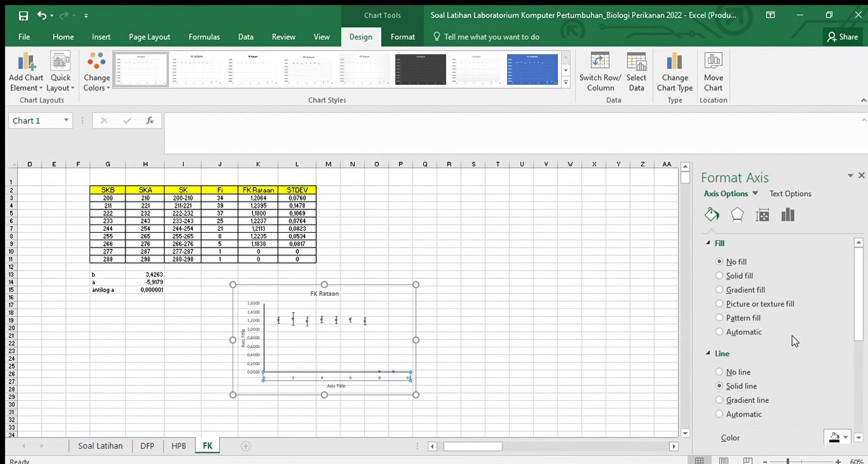
{"action": "scroll", "coordinate": [793, 334], "scroll_direction": "down", "scroll_amount": 3}
{"action": "left_click", "coordinate": [845, 348]}
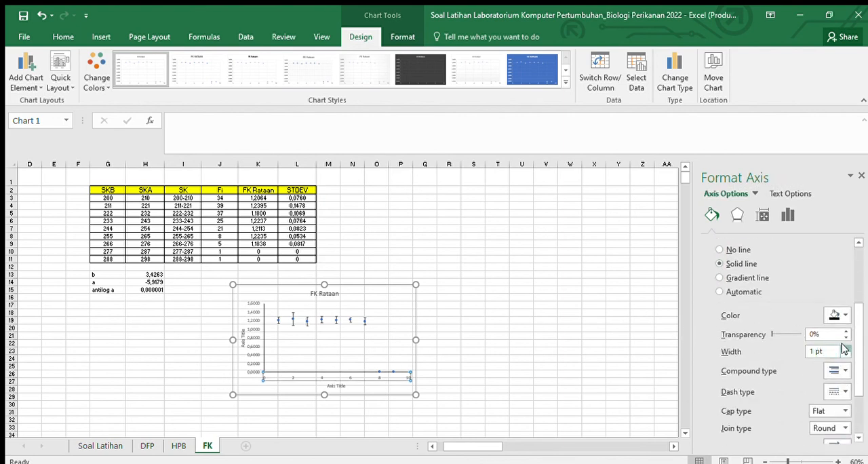
{"action": "left_click", "coordinate": [642, 304]}
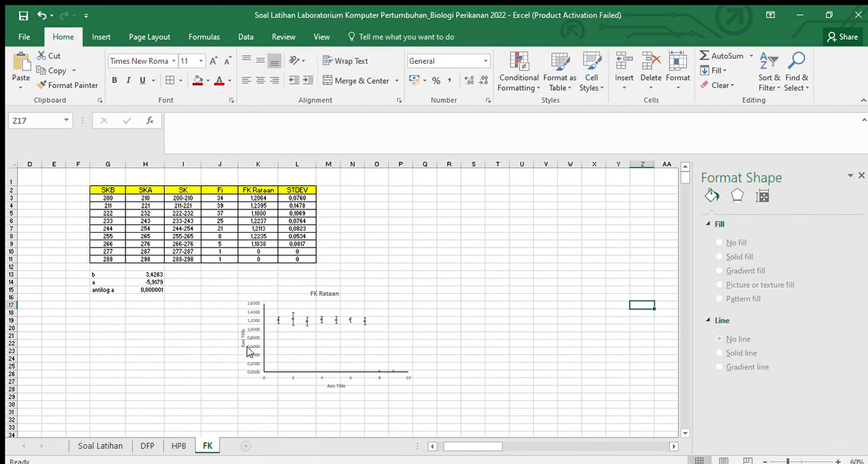
Step: Set the labels of the horizontal and vertical axes to the Times New Roman font
{"action": "left_click", "coordinate": [246, 351]}
{"action": "left_click", "coordinate": [63, 37]}
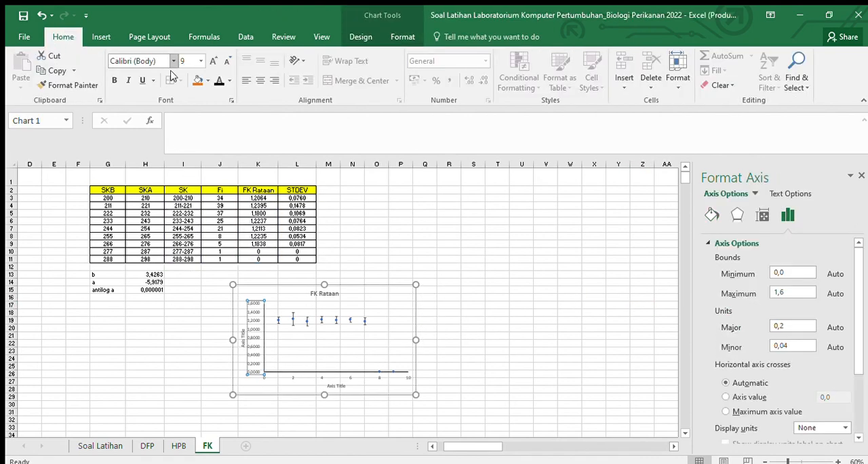
{"action": "left_click", "coordinate": [336, 387]}
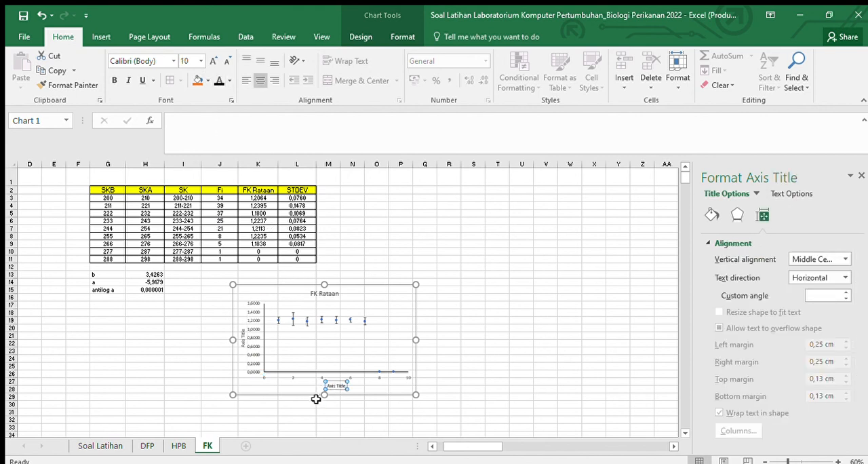
{"action": "left_click", "coordinate": [304, 382]}
{"action": "left_click", "coordinate": [294, 375]}
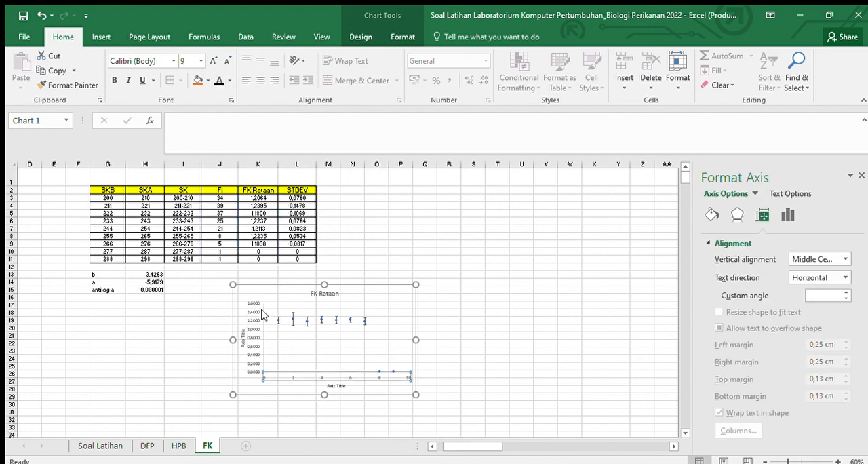
{"action": "left_click", "coordinate": [168, 61]}
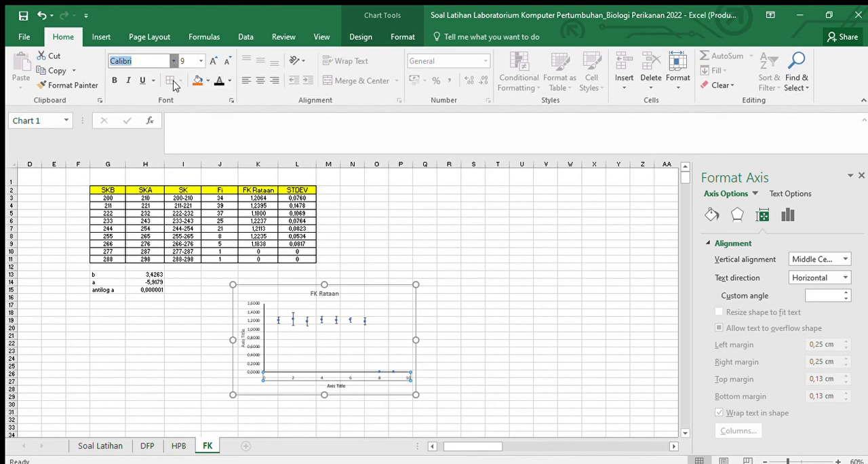
{"action": "left_click", "coordinate": [252, 342]}
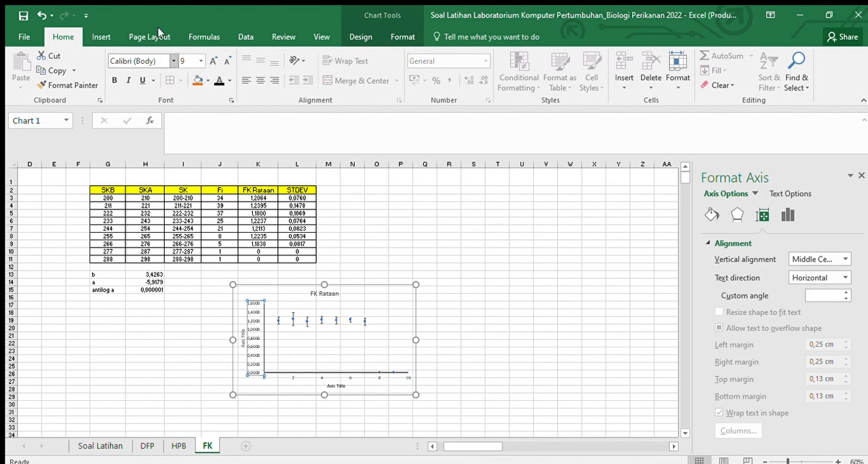
{"action": "left_click", "coordinate": [172, 60]}
{"action": "left_click", "coordinate": [175, 136]}
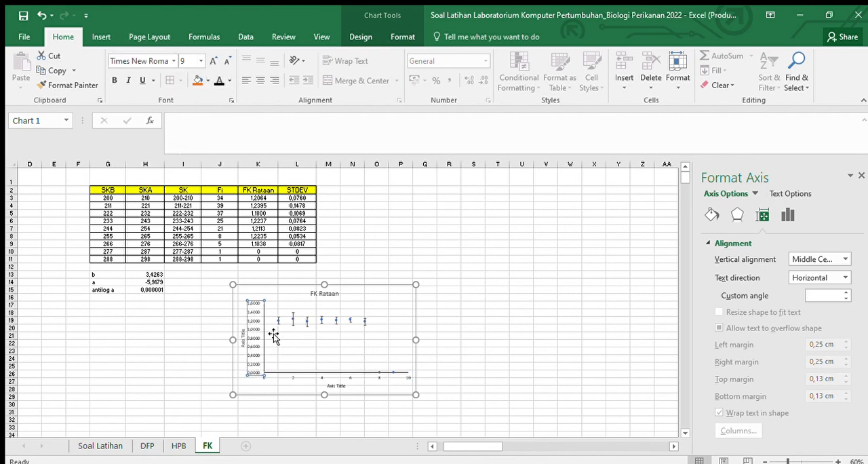
Step: Set the vertical axis title to Times New Roman and enlarge both axis titles to 12 pt
{"action": "left_click", "coordinate": [244, 336]}
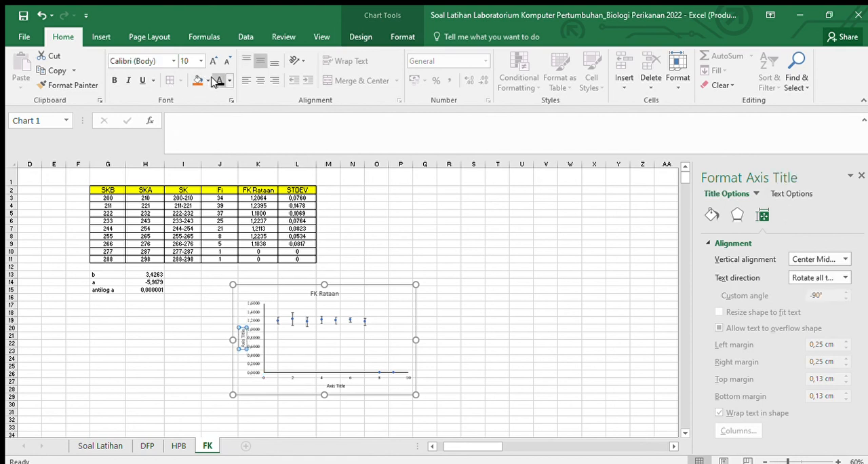
{"action": "left_click", "coordinate": [174, 61]}
{"action": "left_click", "coordinate": [179, 139]}
{"action": "left_click", "coordinate": [211, 61]}
{"action": "left_click", "coordinate": [211, 60]}
{"action": "left_click", "coordinate": [336, 386]}
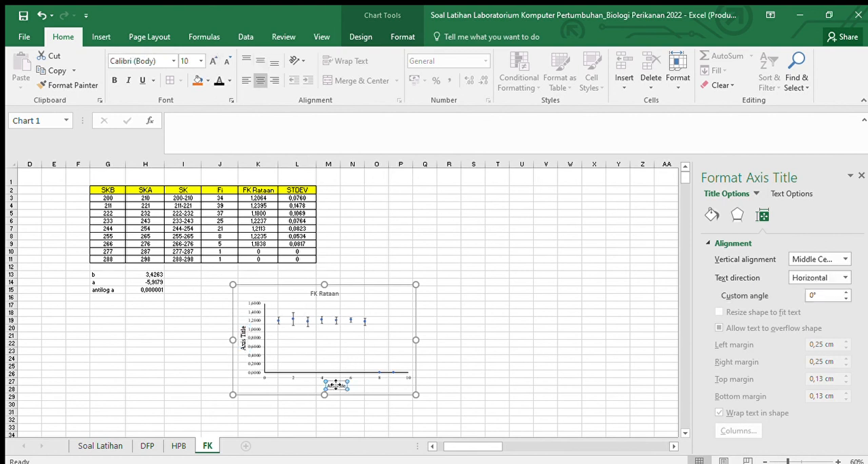
{"action": "left_click", "coordinate": [212, 61]}
{"action": "left_click", "coordinate": [212, 61]}
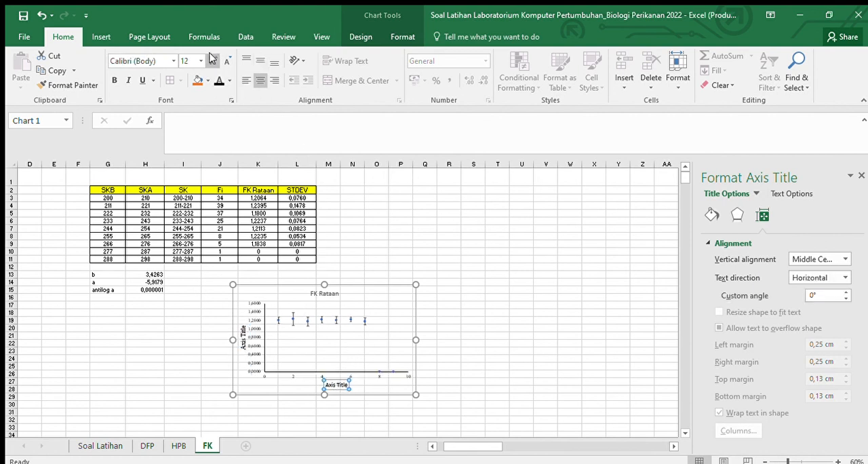
Step: Enlarge the vertical axis labels to 11 pt and the horizontal axis labels to 12 pt
{"action": "left_click", "coordinate": [255, 368]}
{"action": "left_click", "coordinate": [213, 60]}
{"action": "left_click", "coordinate": [213, 61]}
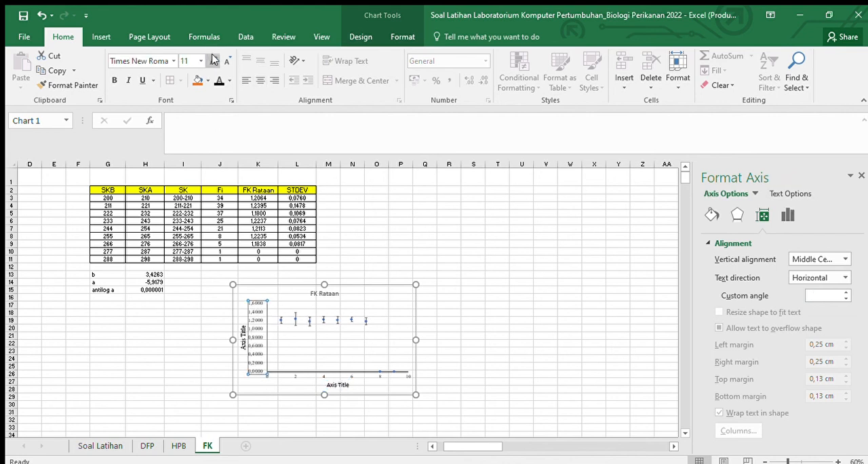
{"action": "left_click", "coordinate": [287, 377]}
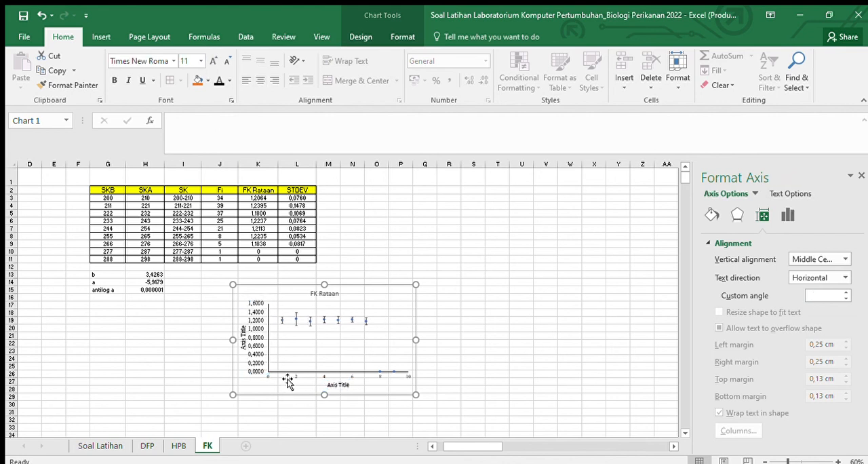
{"action": "left_click", "coordinate": [288, 378]}
{"action": "left_click", "coordinate": [213, 61]}
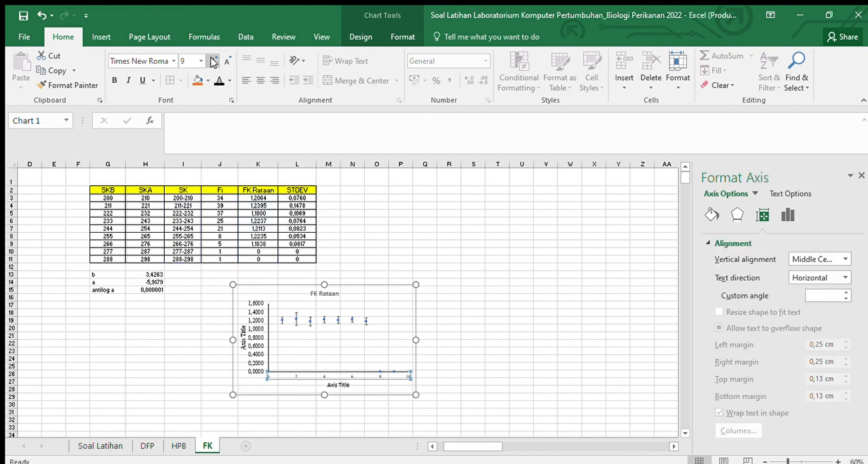
{"action": "left_click", "coordinate": [213, 61]}
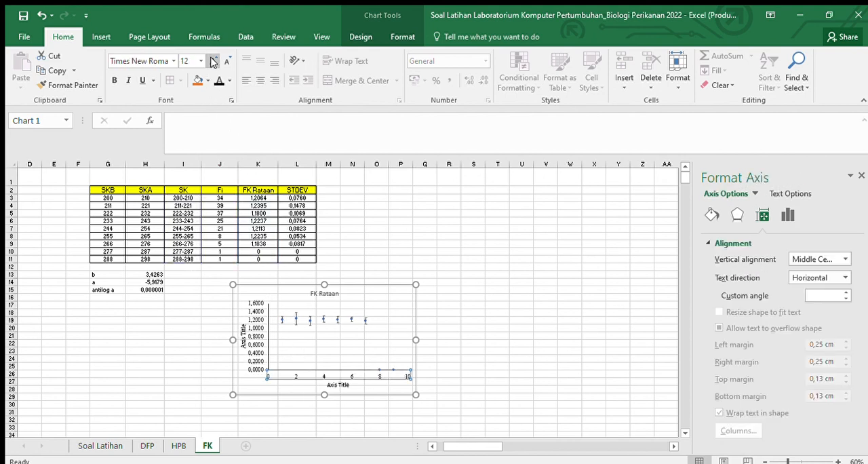
{"action": "left_click", "coordinate": [536, 275]}
Step: Enlarge the FK Rataan chart slightly and move it directly below the b, a and antilog a values
{"action": "left_click", "coordinate": [265, 291]}
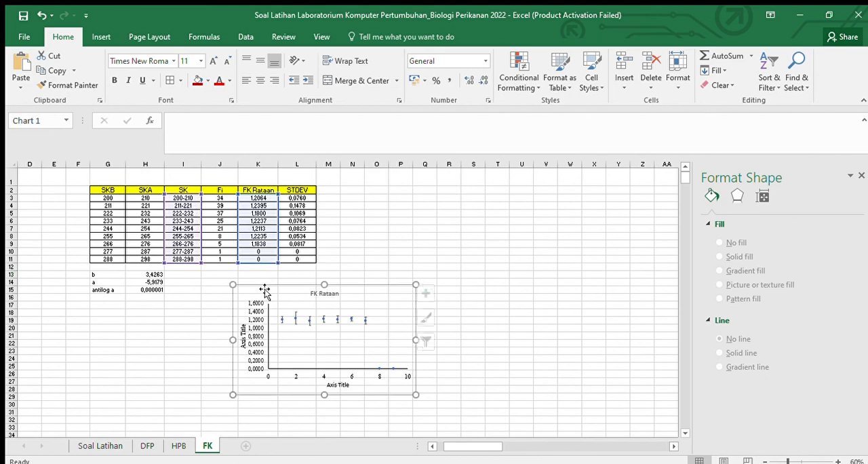
{"action": "left_click_drag", "start_coordinate": [415, 395], "coordinate": [444, 411]}
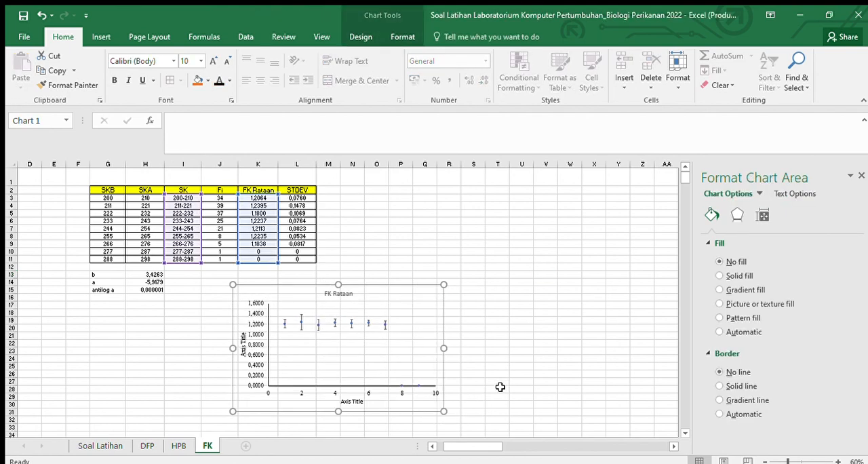
{"action": "scroll", "coordinate": [529, 332], "scroll_direction": "down", "scroll_amount": 1}
{"action": "left_click_drag", "start_coordinate": [275, 258], "coordinate": [127, 276]}
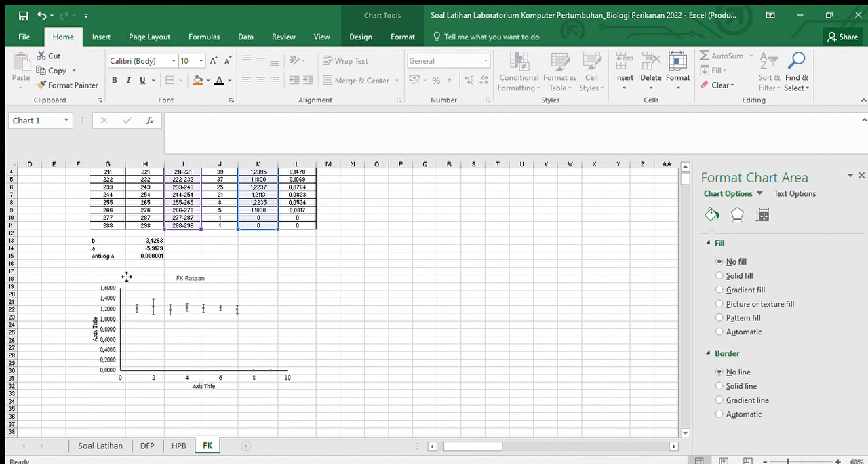
Step: Change the chart title to "FK Total"
{"action": "left_click", "coordinate": [199, 278]}
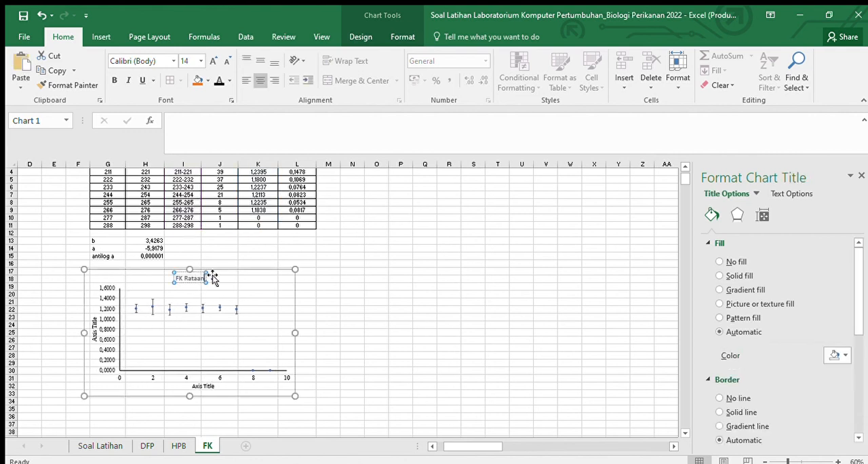
{"action": "key", "text": "BackSpace"}
{"action": "key", "text": "BackSpace"}
{"action": "key", "text": "BackSpace"}
{"action": "key", "text": "BackSpace"}
{"action": "key", "text": "BackSpace"}
{"action": "key", "text": "BackSpace"}
{"action": "key", "text": "BackSpace"}
{"action": "type", "text": "Total"}
{"action": "left_click", "coordinate": [455, 332]}
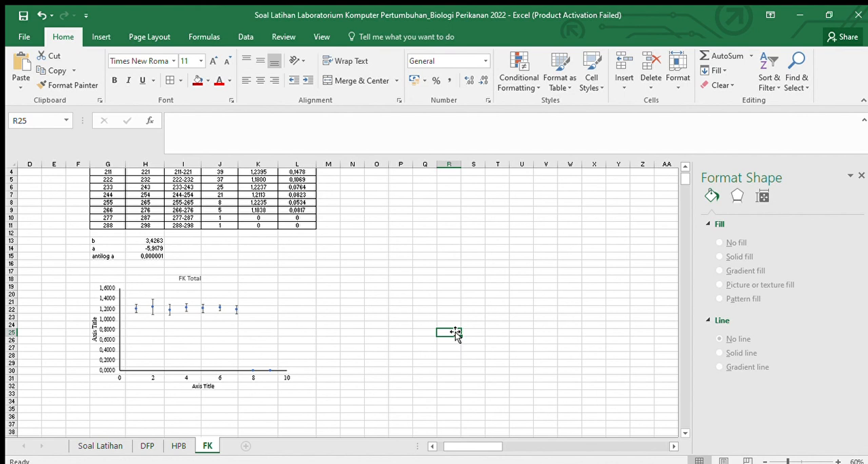
Step: Replace the horizontal axis title's placeholder text with "FK Rataan"
{"action": "left_click", "coordinate": [203, 385]}
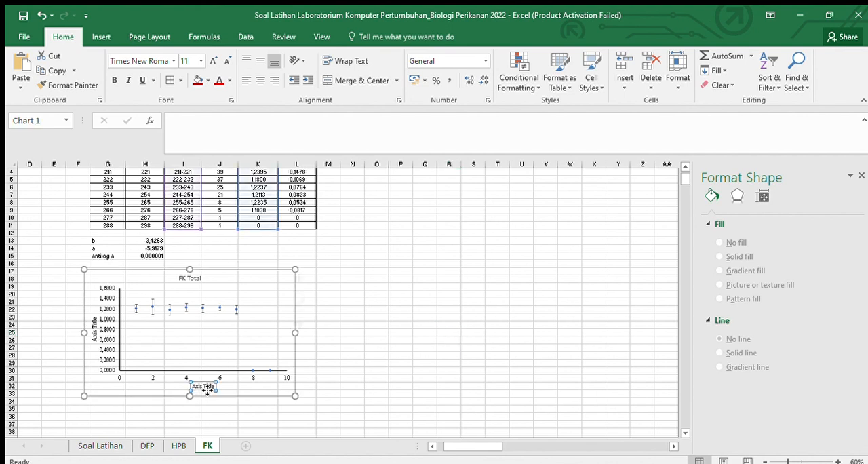
{"action": "left_click", "coordinate": [212, 388]}
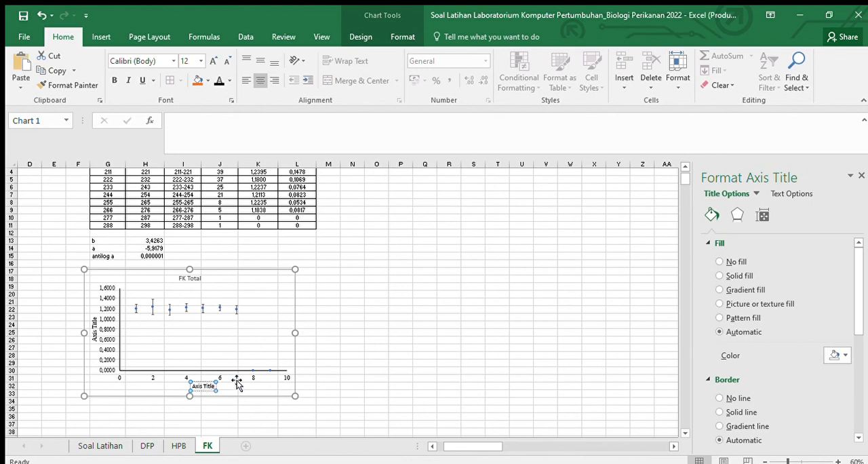
{"action": "key", "text": "BackSpace"}
{"action": "key", "text": "BackSpace"}
{"action": "key", "text": "BackSpace"}
{"action": "key", "text": "BackSpace"}
{"action": "key", "text": "BackSpace"}
{"action": "key", "text": "BackSpace"}
{"action": "key", "text": "BackSpace"}
{"action": "key", "text": "BackSpace"}
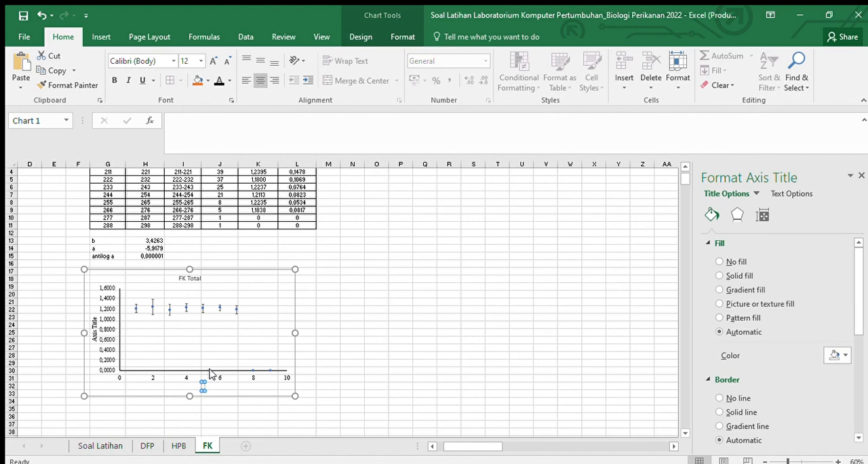
{"action": "scroll", "coordinate": [324, 285], "scroll_direction": "up", "scroll_amount": 1}
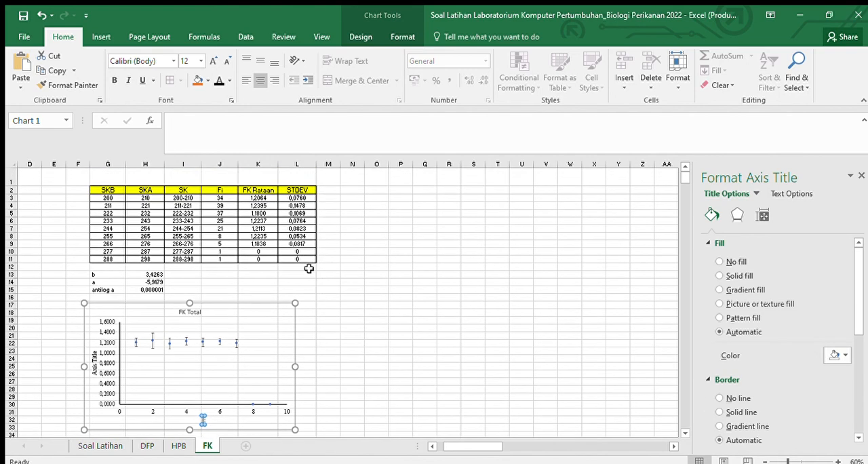
{"action": "scroll", "coordinate": [246, 266], "scroll_direction": "down", "scroll_amount": 1}
{"action": "scroll", "coordinate": [257, 228], "scroll_direction": "up", "scroll_amount": 1}
{"action": "type", "text": "FK Rataan"}
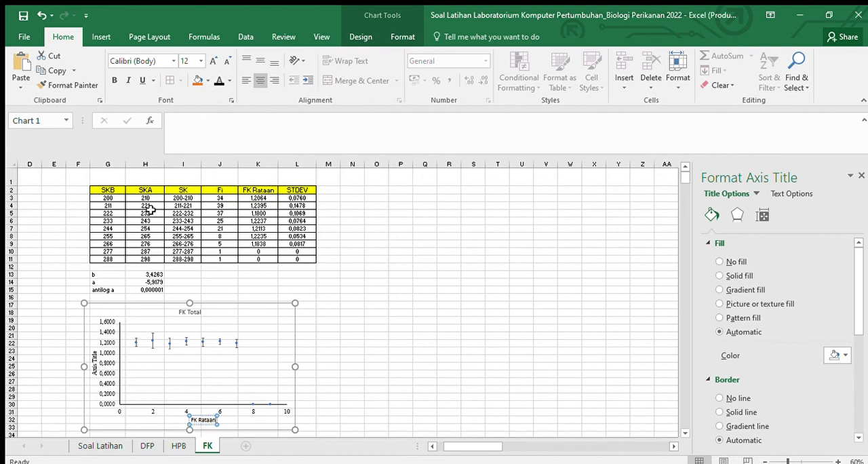
Step: Copy the horizontal axis title's text, and replace that title with "Selang Kelas"
{"action": "left_click", "coordinate": [95, 370]}
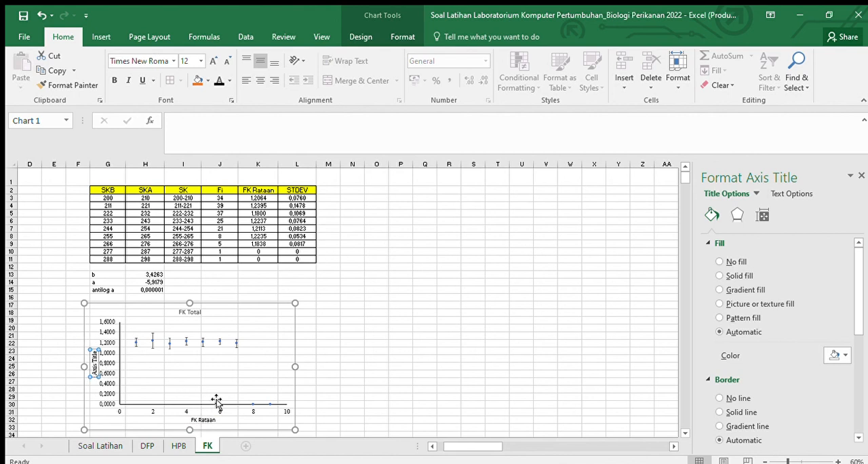
{"action": "left_click", "coordinate": [204, 422]}
{"action": "key", "text": "ctrl+c"}
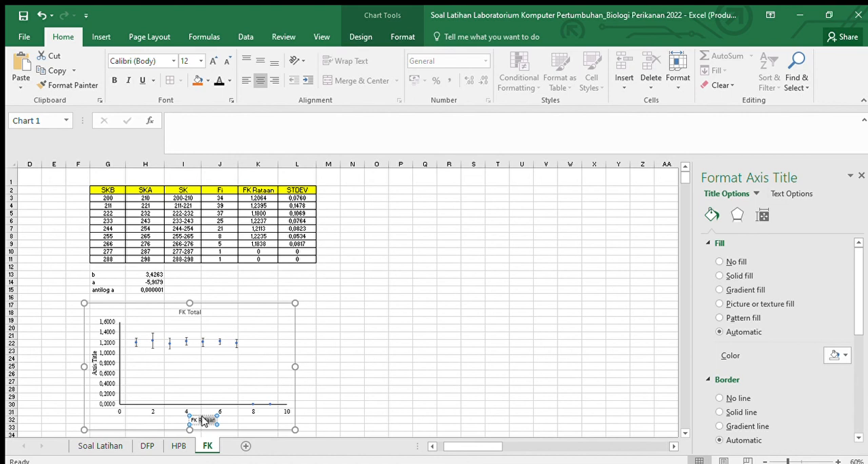
{"action": "double_click", "coordinate": [208, 420]}
{"action": "key", "text": "BackSpace"}
{"action": "key", "text": "BackSpace"}
{"action": "key", "text": "BackSpace"}
{"action": "key", "text": "BackSpace"}
{"action": "key", "text": "BackSpace"}
{"action": "key", "text": "BackSpace"}
{"action": "key", "text": "BackSpace"}
{"action": "key", "text": "BackSpace"}
{"action": "key", "text": "BackSpace"}
{"action": "type", "text": "Selang Kelas"}
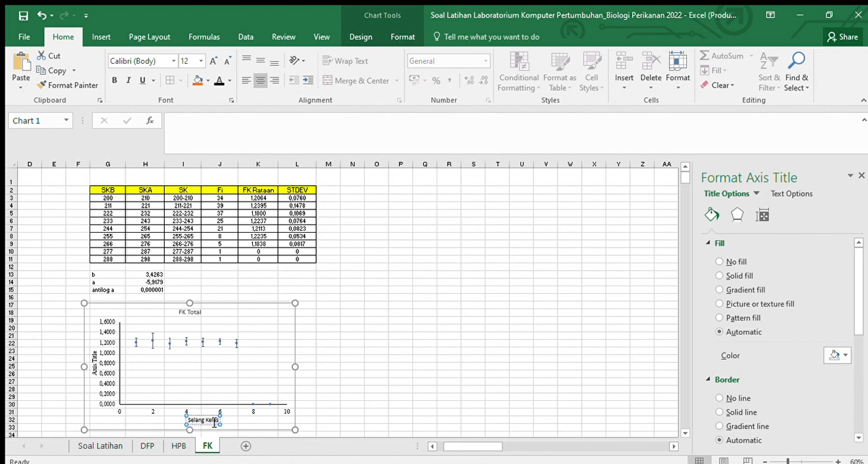
{"action": "type", "text": " (mm)"}
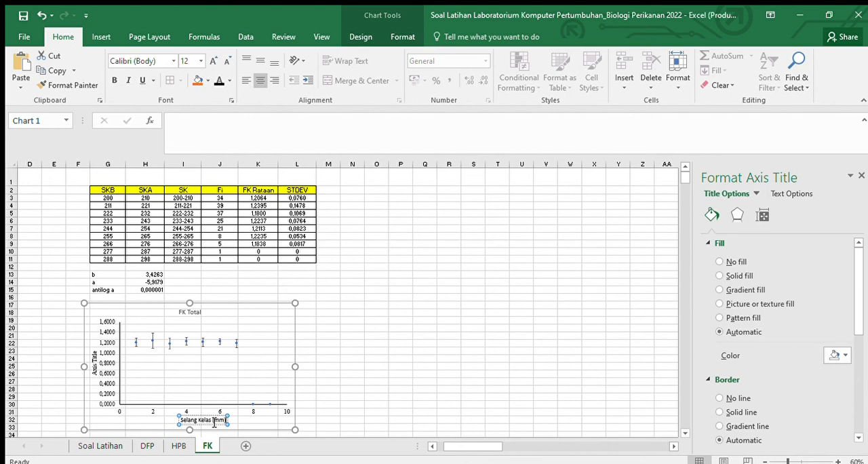
Step: Append "(mm)" to the horizontal axis title, replace the vertical axis title's placeholder with "FK Rataan", and finish the axis title formatting
{"action": "left_click", "coordinate": [93, 361]}
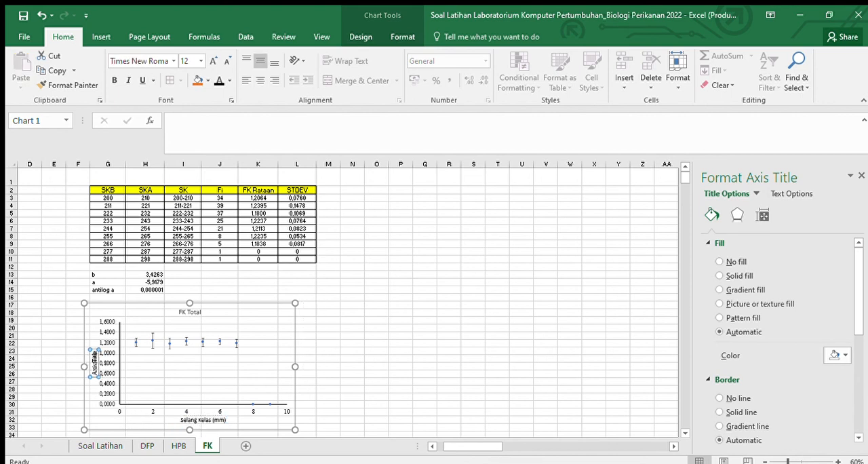
{"action": "triple_click", "coordinate": [94, 356]}
{"action": "type", "text": "FK Rata"}
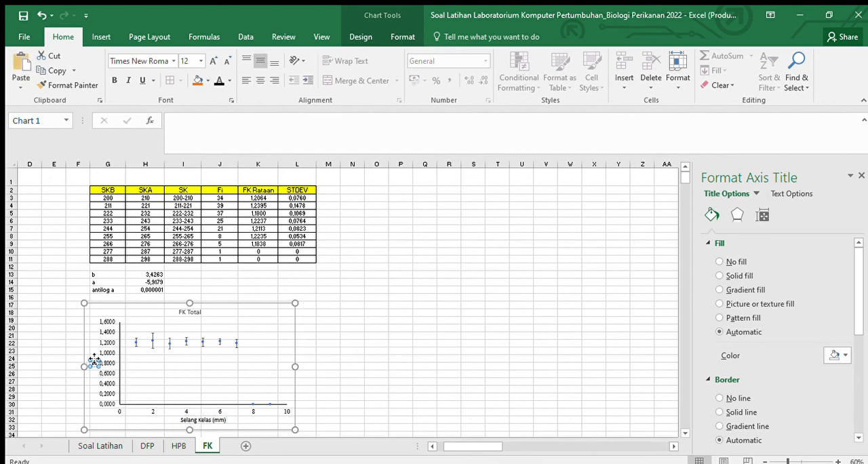
{"action": "type", "text": "an"}
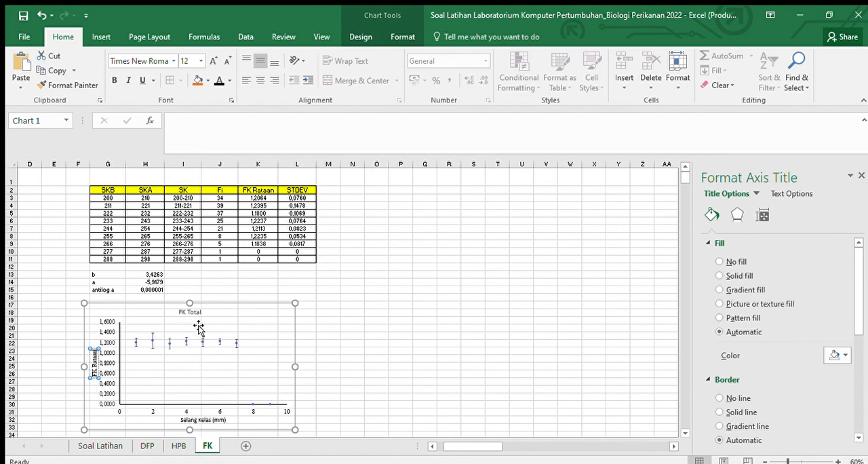
{"action": "left_click", "coordinate": [861, 175]}
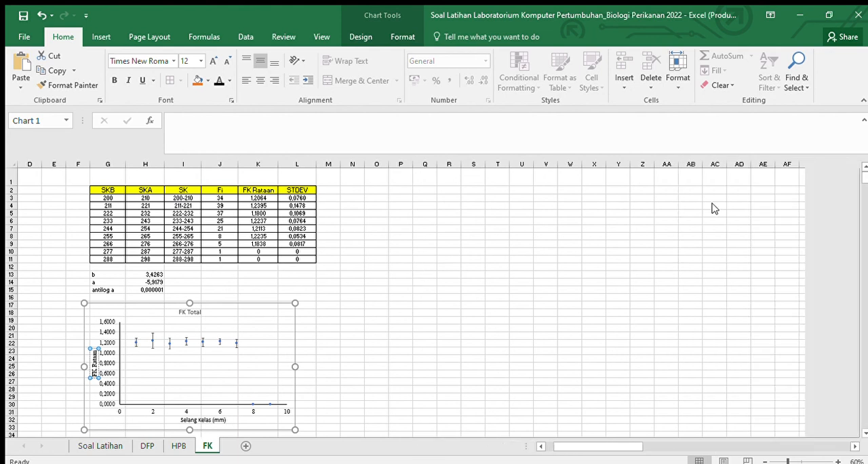
Step: Deselect the chart and review the FK sheet from column A onward, including the class table and the FK Total chart
{"action": "left_click", "coordinate": [528, 273]}
{"action": "left_click", "coordinate": [330, 265]}
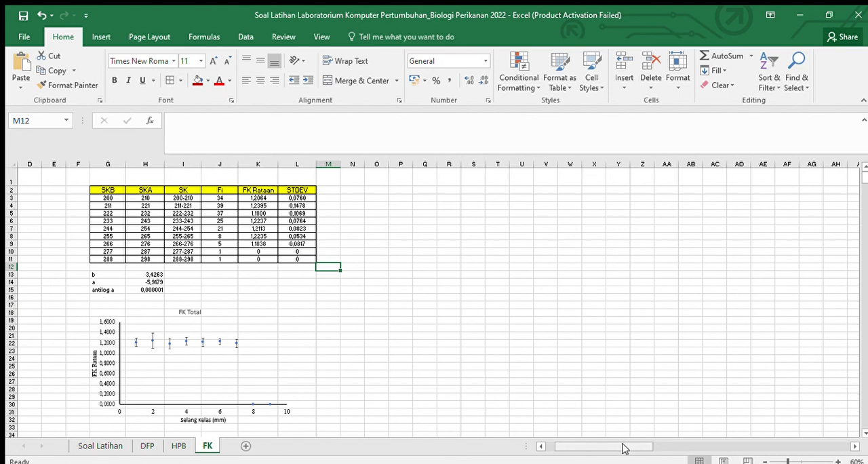
{"action": "left_click_drag", "start_coordinate": [626, 447], "coordinate": [547, 447]}
{"action": "left_click", "coordinate": [549, 320]}
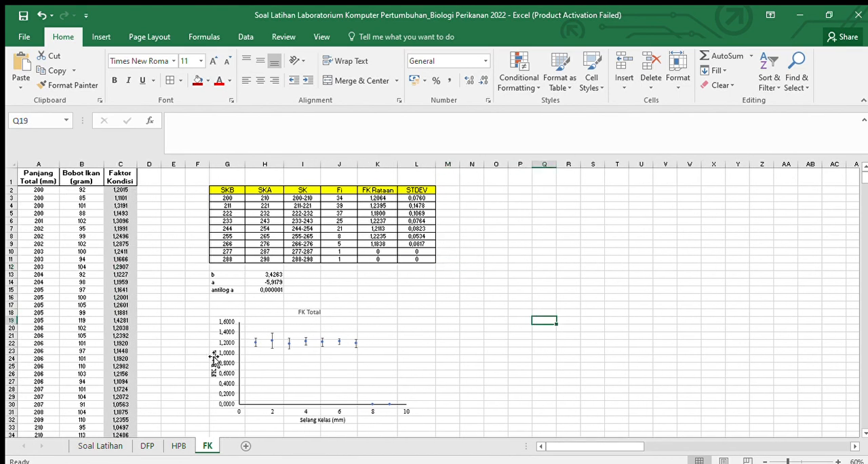
{"action": "scroll", "coordinate": [424, 337], "scroll_direction": "down", "scroll_amount": 2}
{"action": "scroll", "coordinate": [426, 339], "scroll_direction": "up", "scroll_amount": 1}
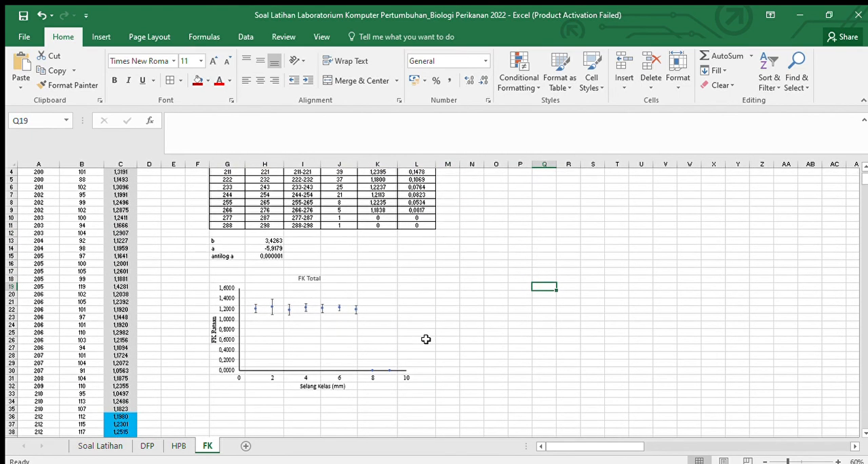